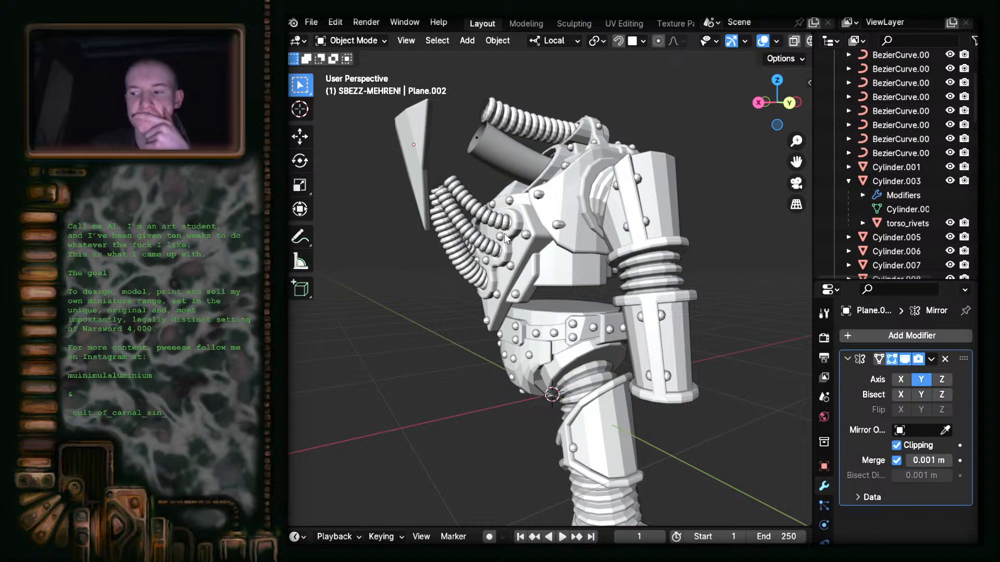
- Examine the armoured figure from several sides, focusing on the torso, chest hoses and neck opening
middle_drag(504, 234, 630, 243)
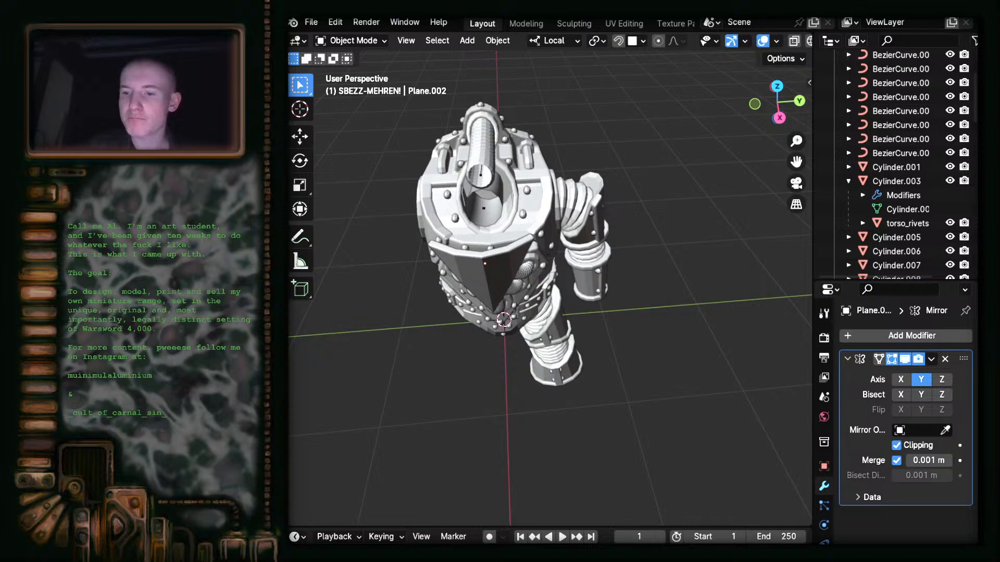
middle_drag(489, 283, 605, 225)
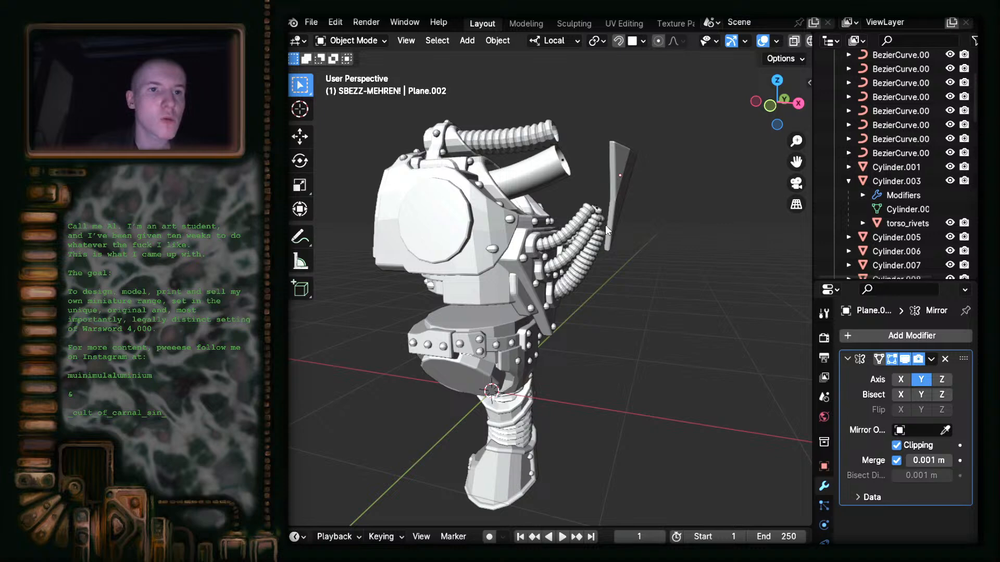
middle_drag(649, 158, 465, 160)
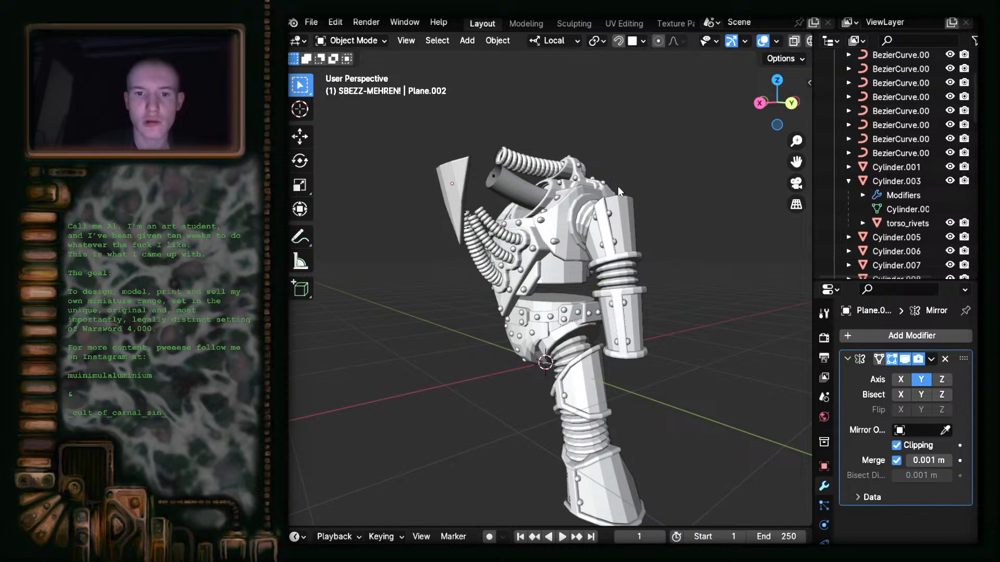
scroll(611, 203, up, 3)
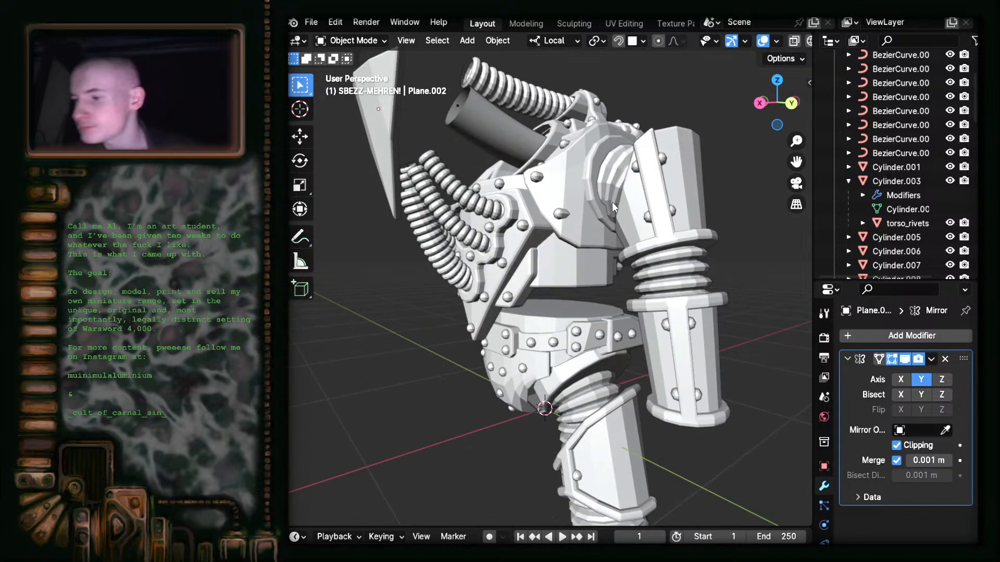
shift+middle_drag(611, 202, 558, 205)
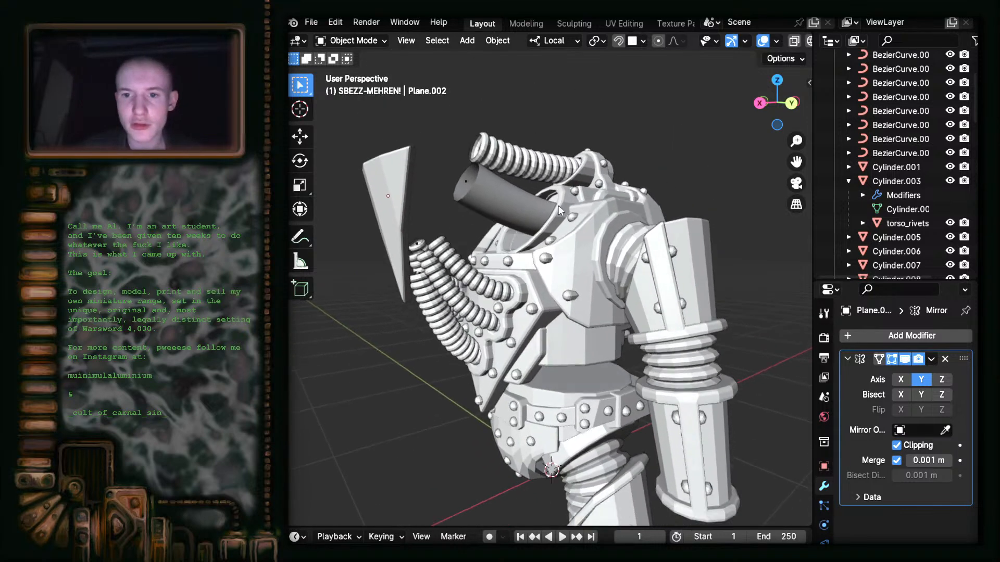
scroll(558, 205, up, 2)
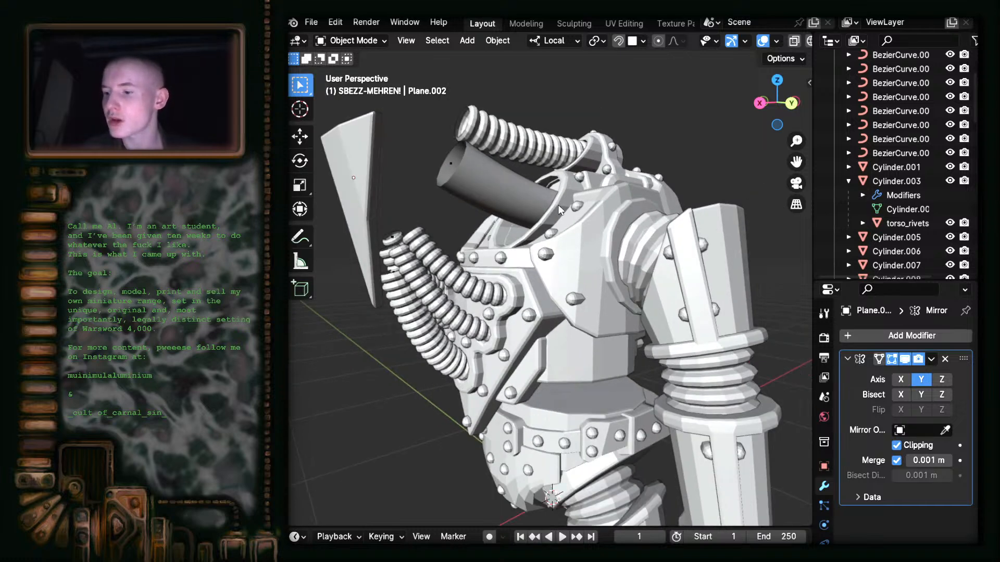
mouse_move(510, 210)
middle_down()
mouse_move(671, 250)
mouse_move(511, 204)
middle_up()
scroll(511, 204, up, 3)
shift+middle_drag(583, 248, 488, 224)
scroll(658, 281, down, 4)
- Select the torso_rivets object and enter Edit Mode on its mesh
click(488, 224)
middle_drag(573, 264, 632, 312)
click(623, 314)
scroll(613, 280, up, 6)
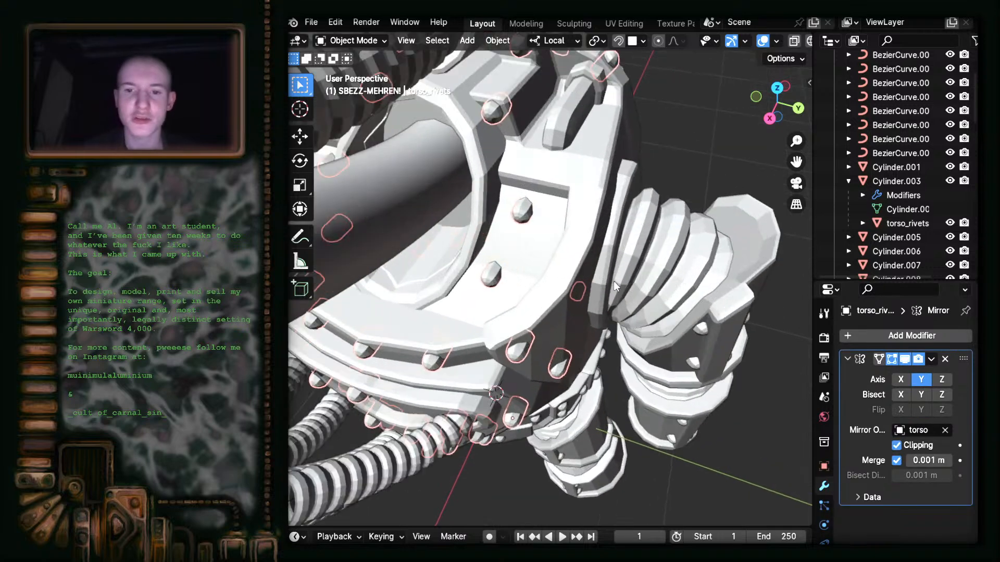
scroll(578, 312, down, 6)
key(Tab)
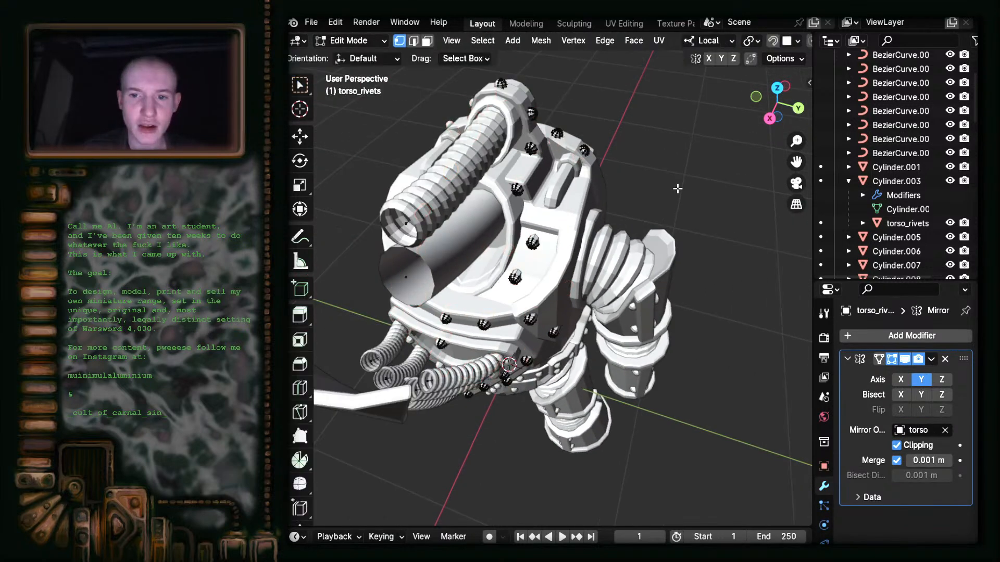
- Inspect the placement of the rivets around the neck opening, shoulder plate and chest edges
middle_drag(549, 336, 514, 302)
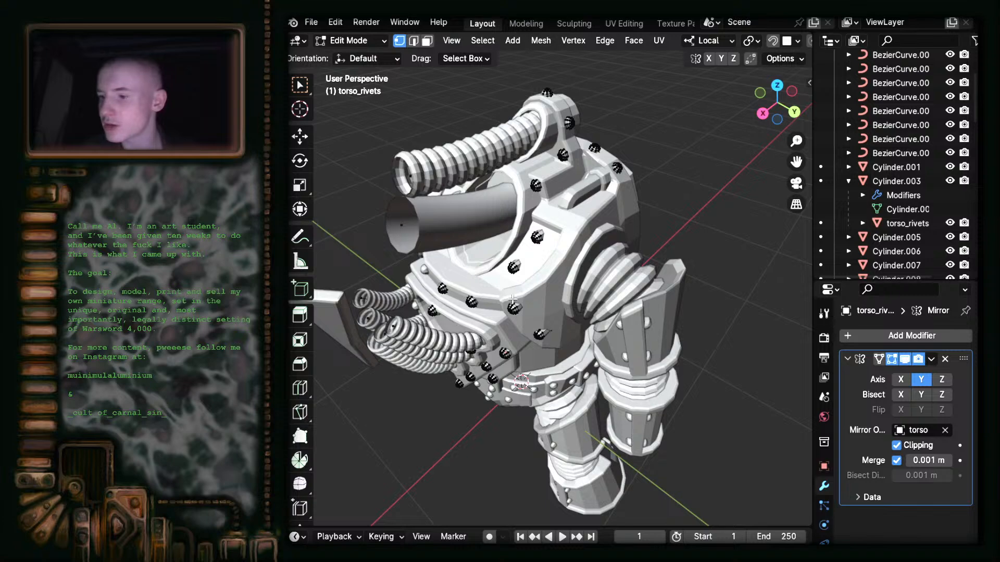
scroll(515, 283, up, 5)
scroll(446, 294, down, 2)
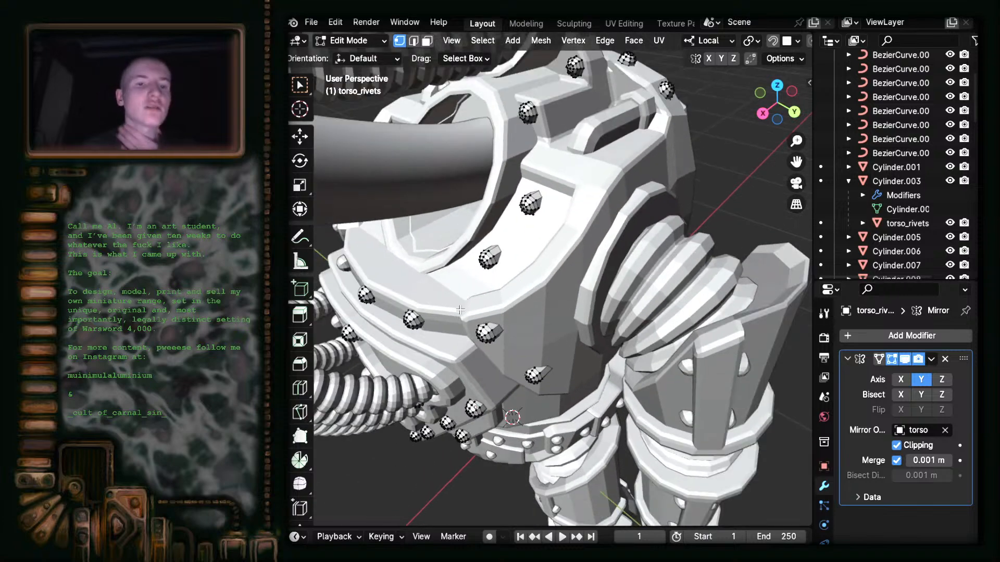
scroll(479, 243, down, 5)
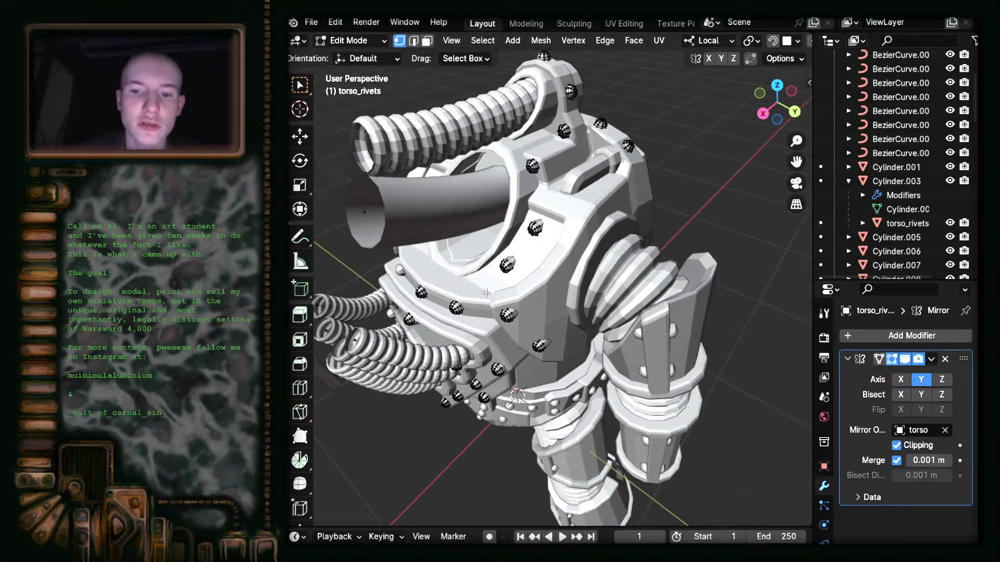
middle_drag(482, 285, 535, 276)
scroll(534, 277, up, 6)
scroll(535, 276, down, 1)
middle_drag(453, 366, 421, 376)
scroll(420, 376, down, 4)
scroll(488, 270, up, 5)
- Select all linked geometry of the lower rivet on the sloped plate beside the neck opening, and activate the Select Box tool
middle_drag(493, 261, 452, 239)
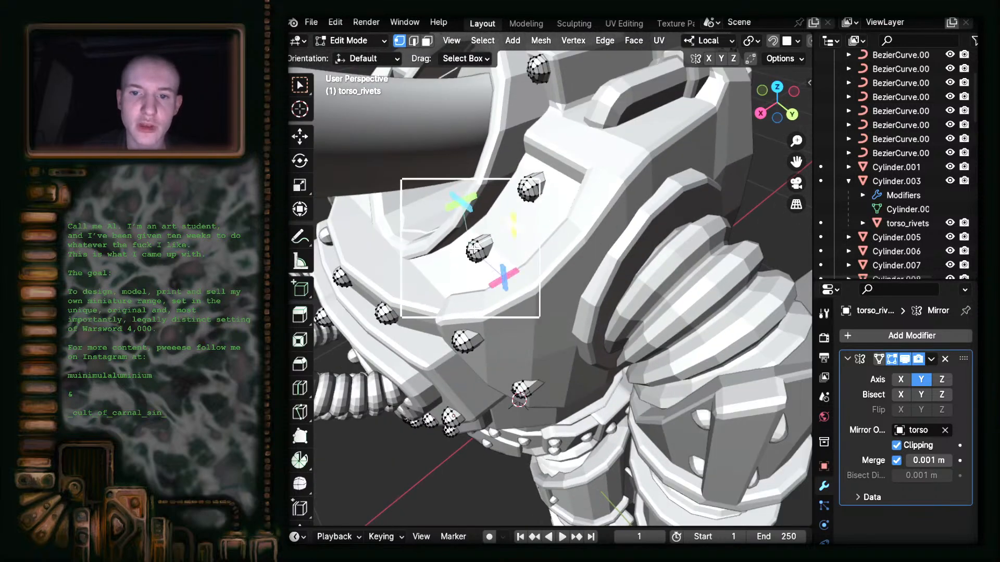
key(l)
scroll(552, 271, up, 4)
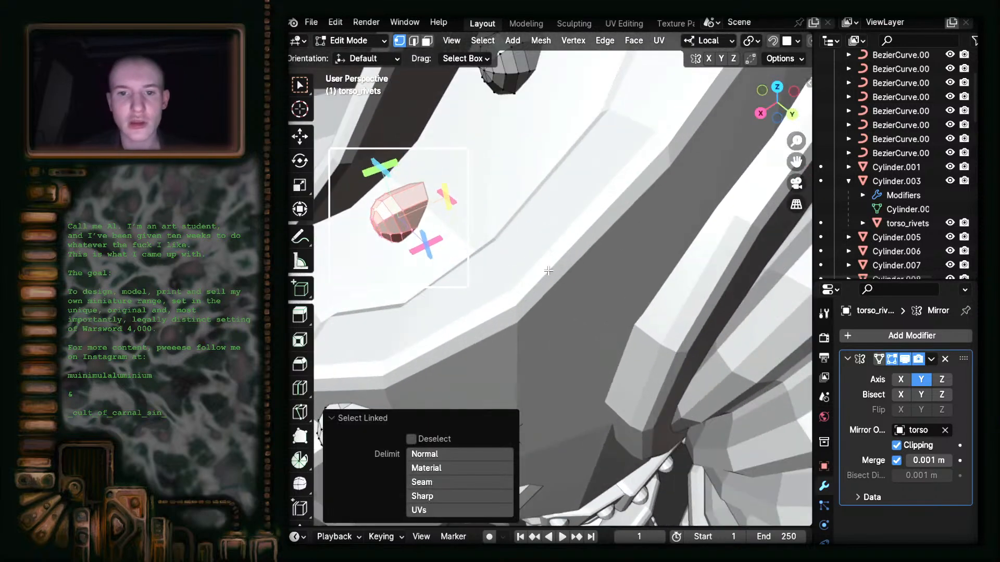
click(299, 84)
middle_drag(516, 272, 695, 331)
scroll(528, 250, up, 4)
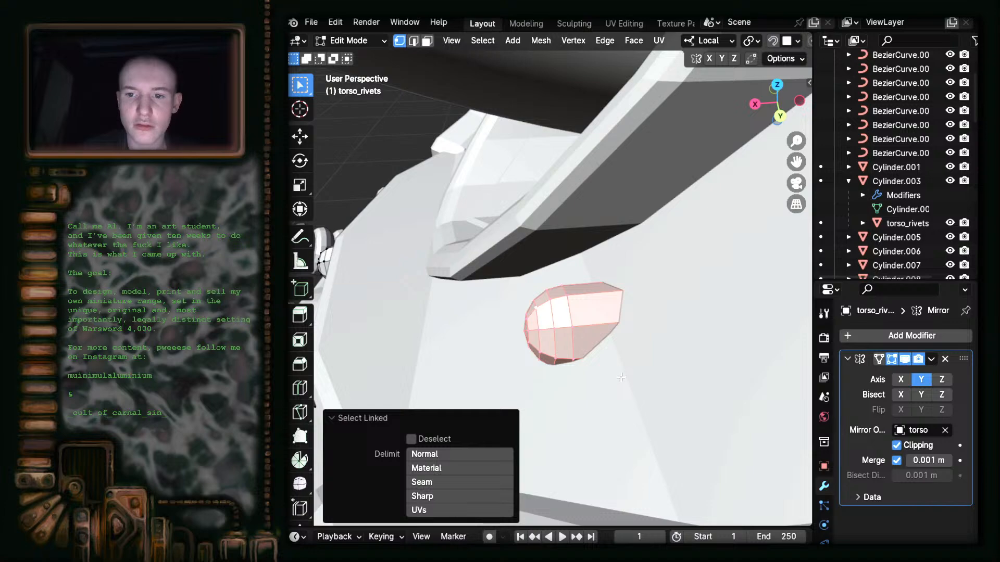
scroll(621, 377, down, 4)
middle_drag(595, 513, 618, 259)
scroll(572, 276, down, 4)
middle_drag(516, 288, 599, 439)
- Add the side chest plate's rivet and the upper rivet on the sloped plate to the linked selection
click(707, 147)
scroll(639, 310, up, 5)
scroll(583, 389, down, 8)
middle_drag(570, 360, 610, 255)
scroll(589, 295, up, 5)
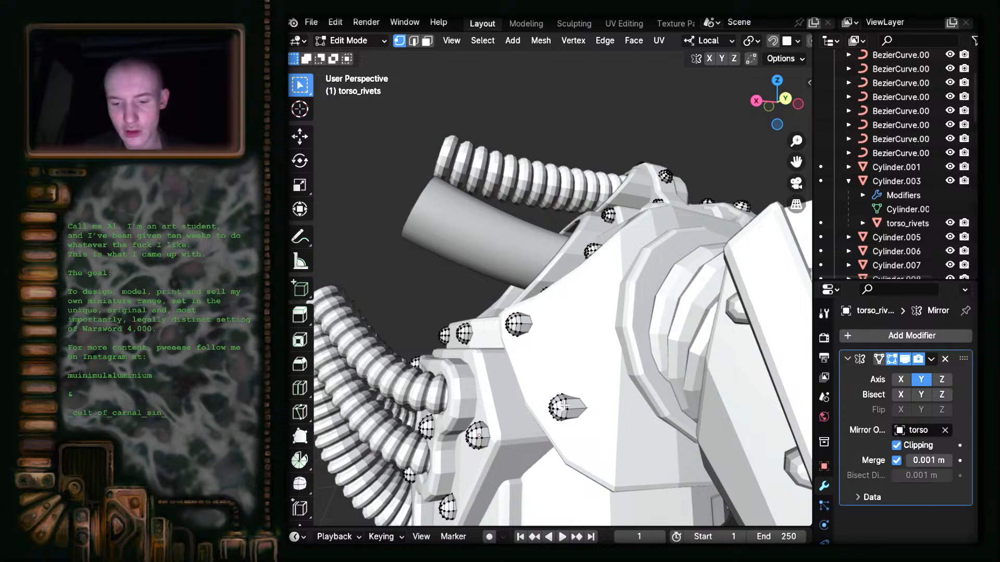
key(l)
middle_drag(564, 405, 571, 305)
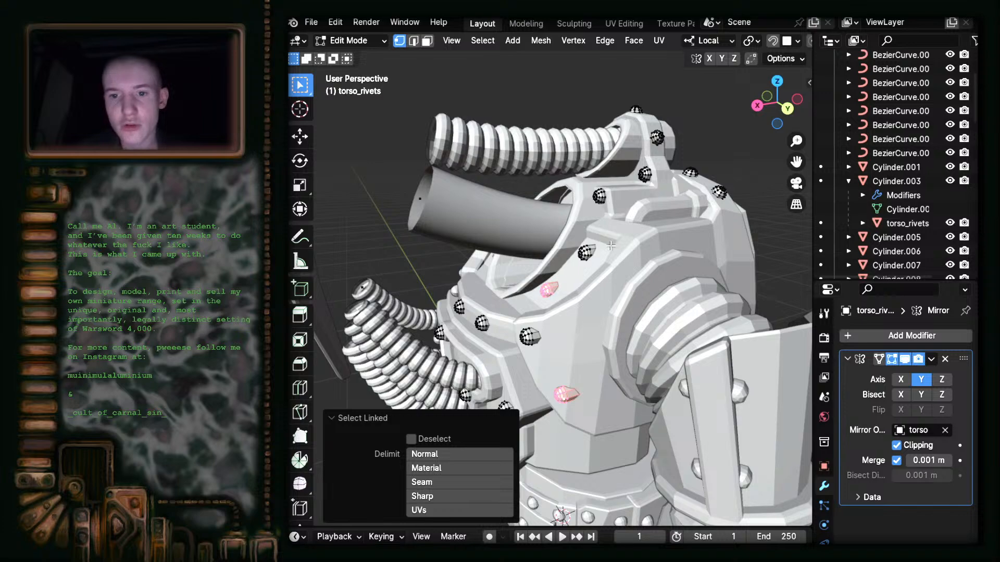
middle_drag(607, 333, 615, 295)
scroll(668, 313, down, 6)
scroll(428, 261, up, 5)
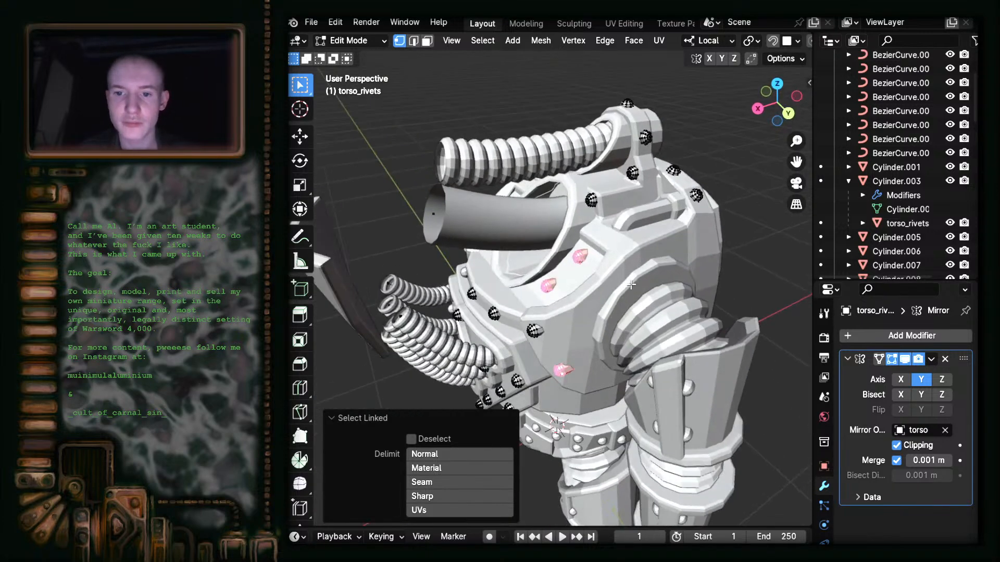
- Delete the three selected rivets, two on the sloped plate beside the neck opening and one on the side chest plate
scroll(570, 303, up, 4)
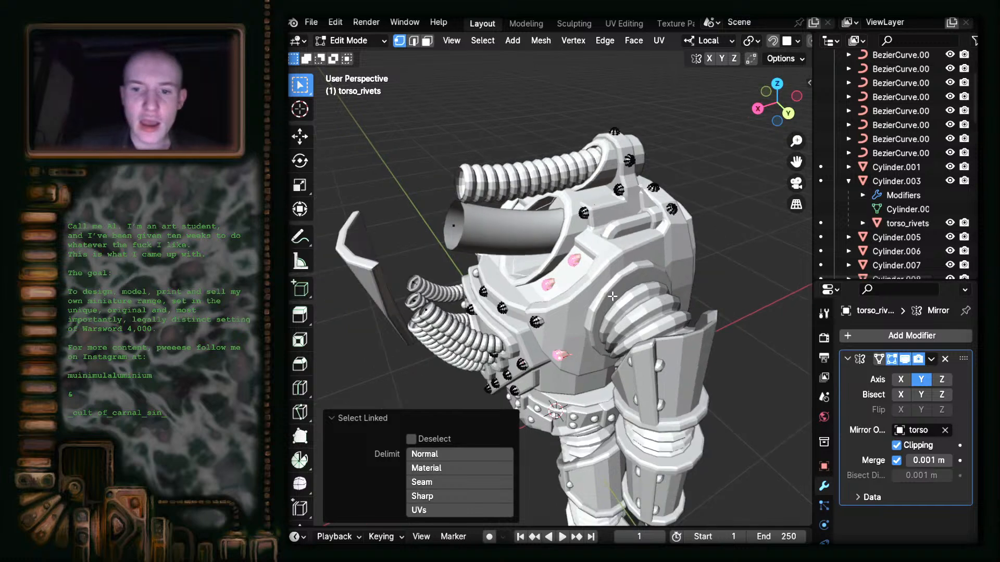
scroll(591, 306, up, 3)
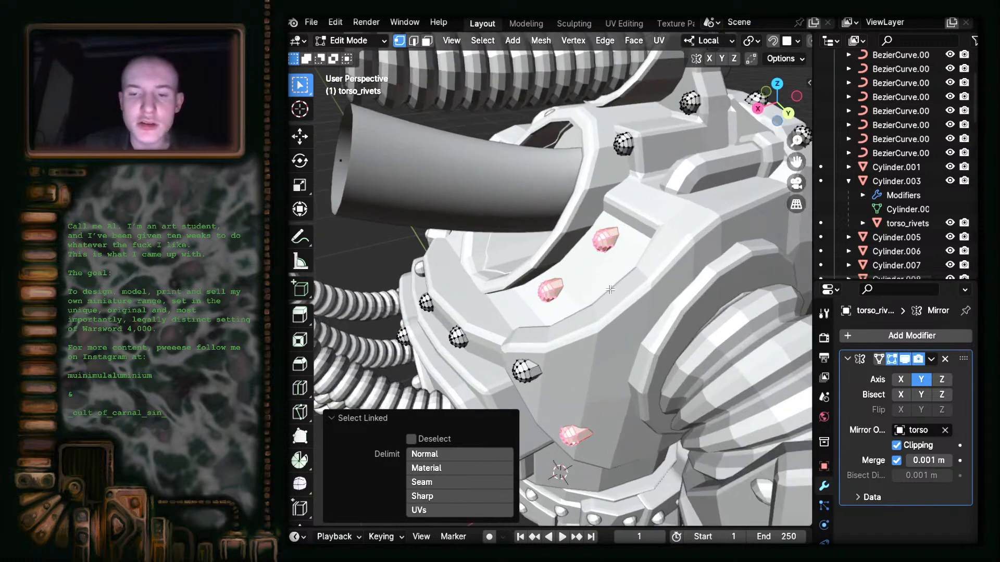
scroll(589, 323, down, 2)
scroll(585, 339, up, 1)
middle_drag(579, 366, 594, 356)
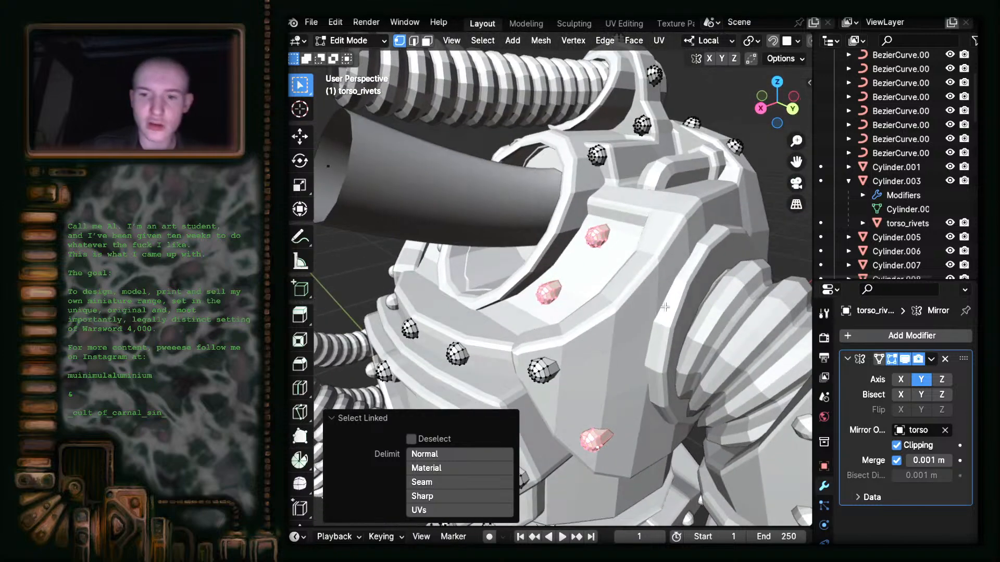
scroll(609, 299, down, 2)
middle_drag(584, 309, 543, 320)
scroll(622, 345, up, 1)
scroll(621, 344, down, 3)
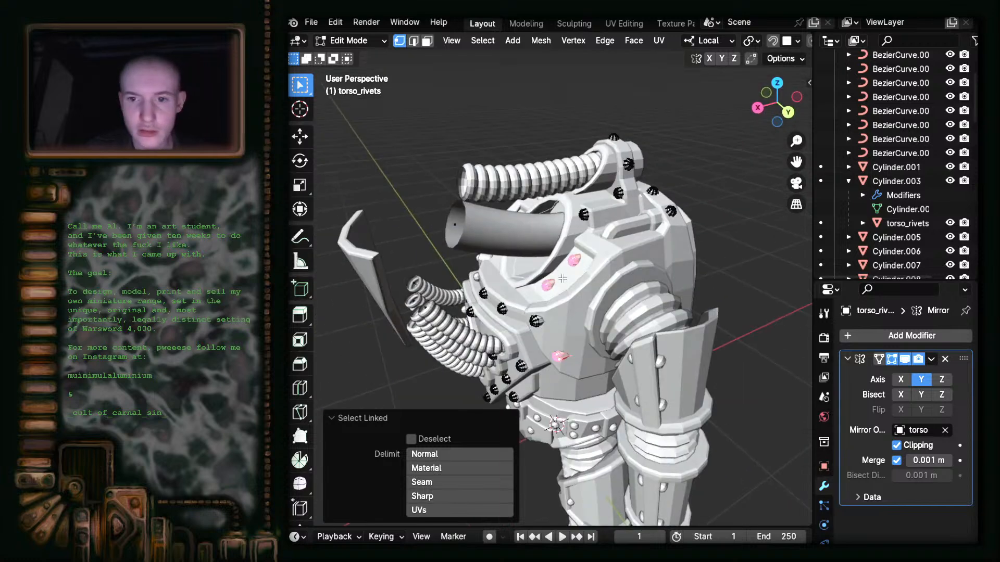
scroll(565, 305, up, 2)
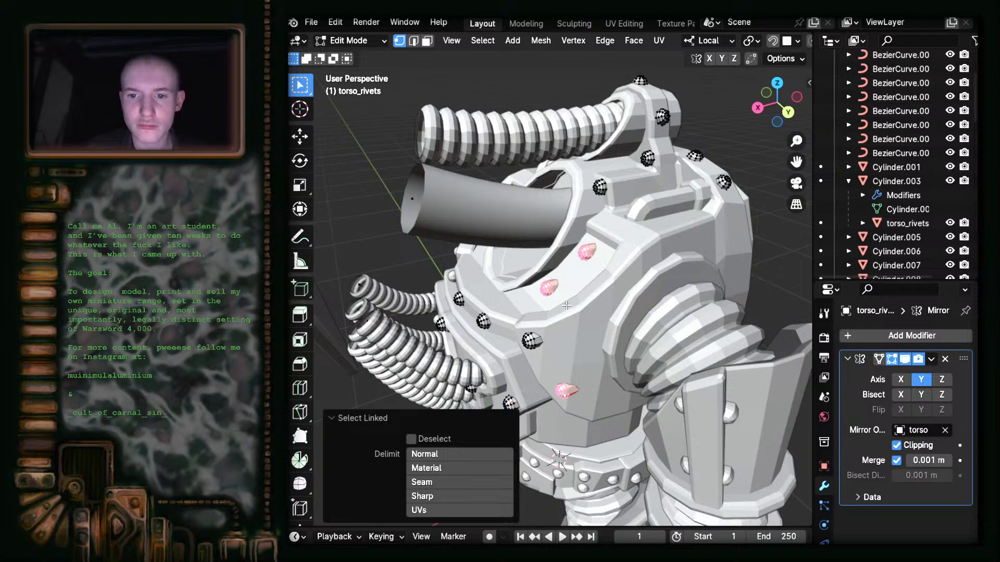
key(x)
click(536, 307)
middle_drag(536, 307, 546, 384)
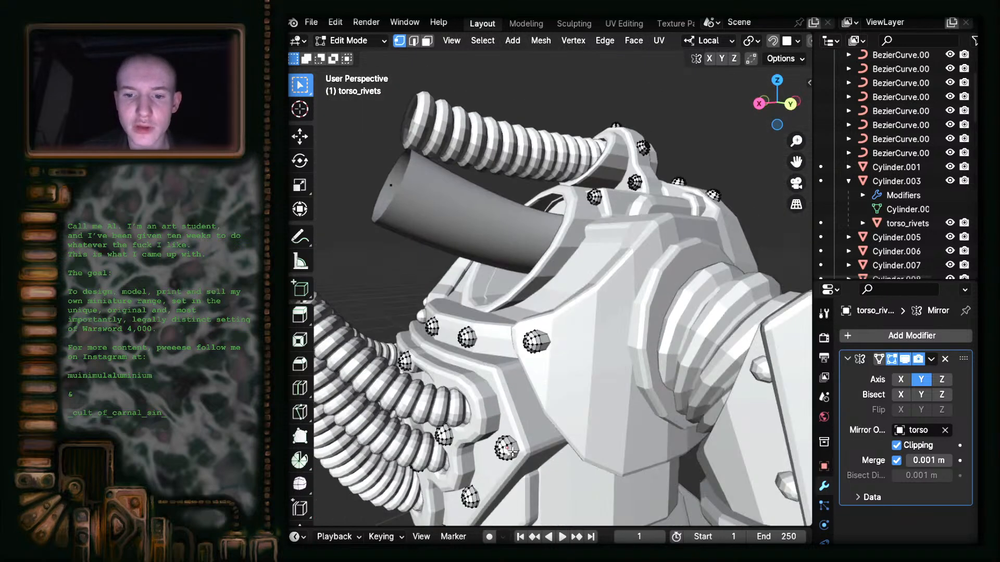
key(l)
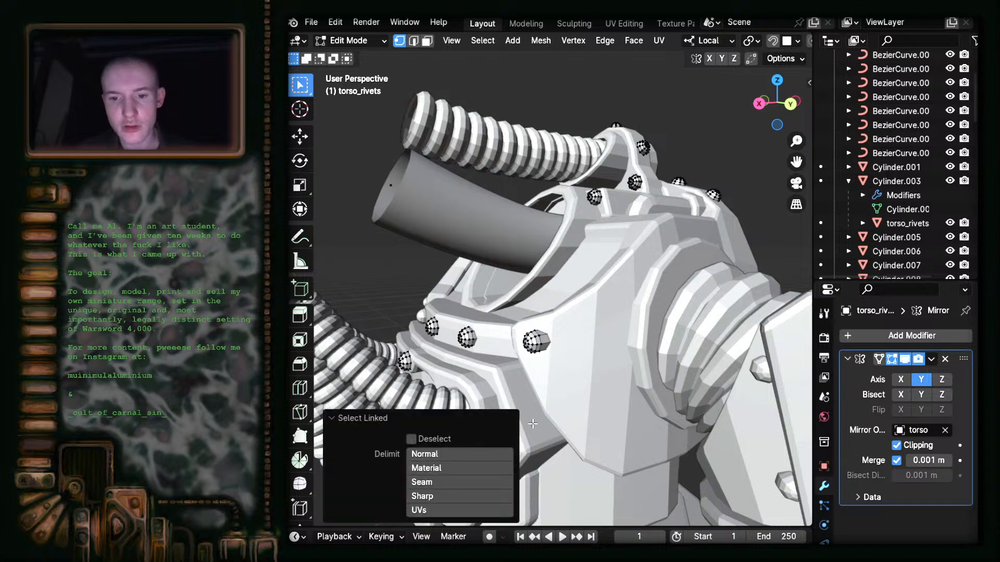
key(ctrl+v)
click(435, 361)
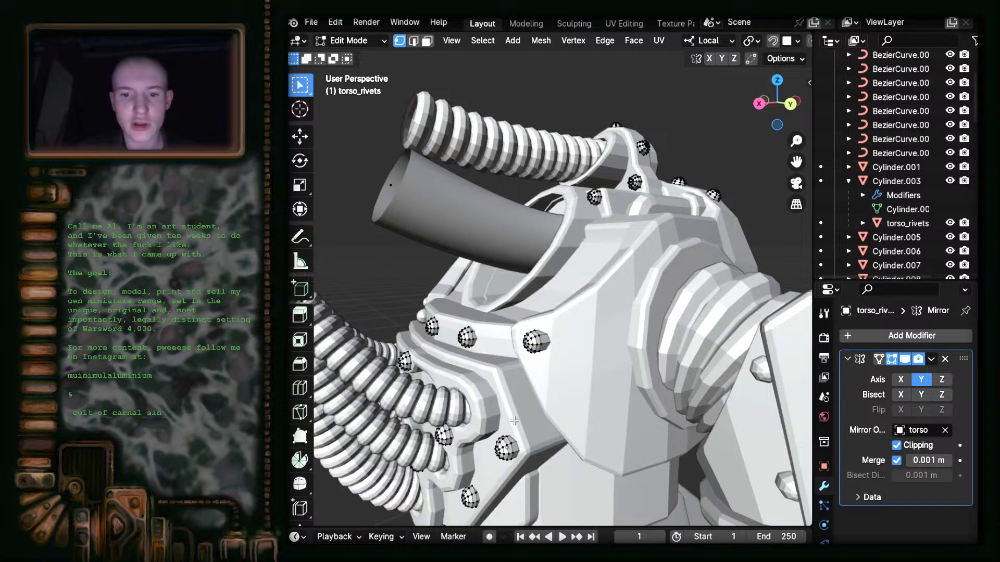
key(l)
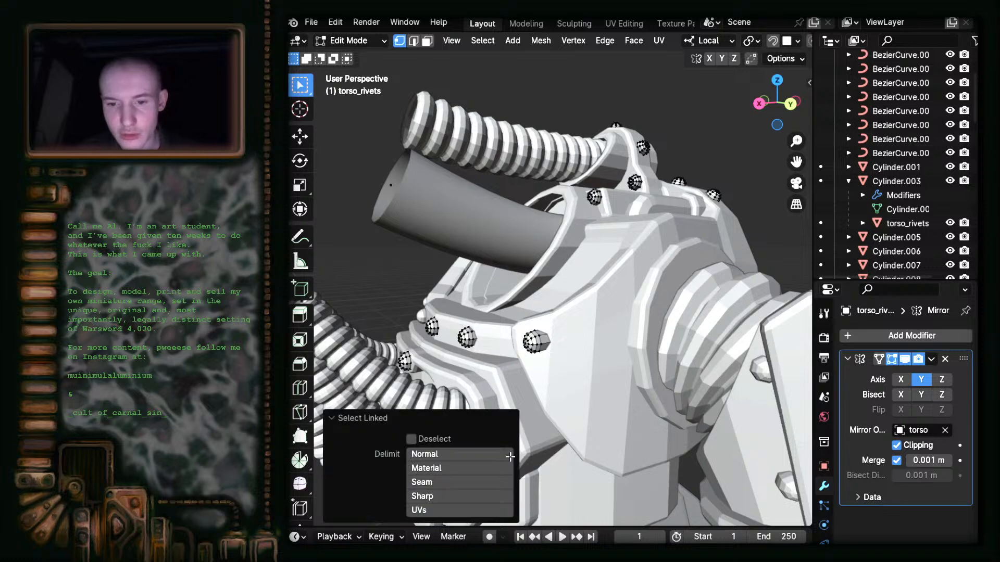
click(563, 425)
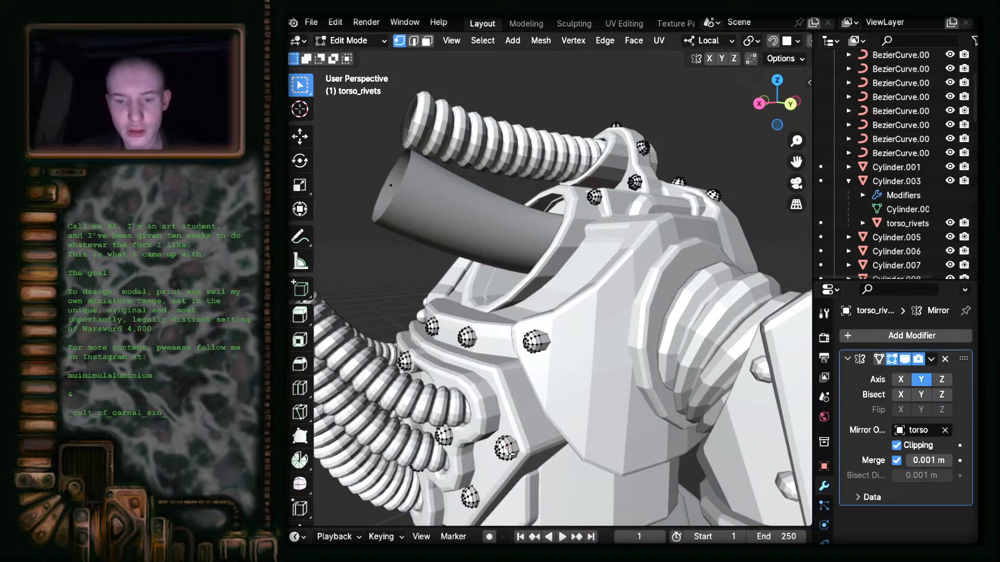
key(l)
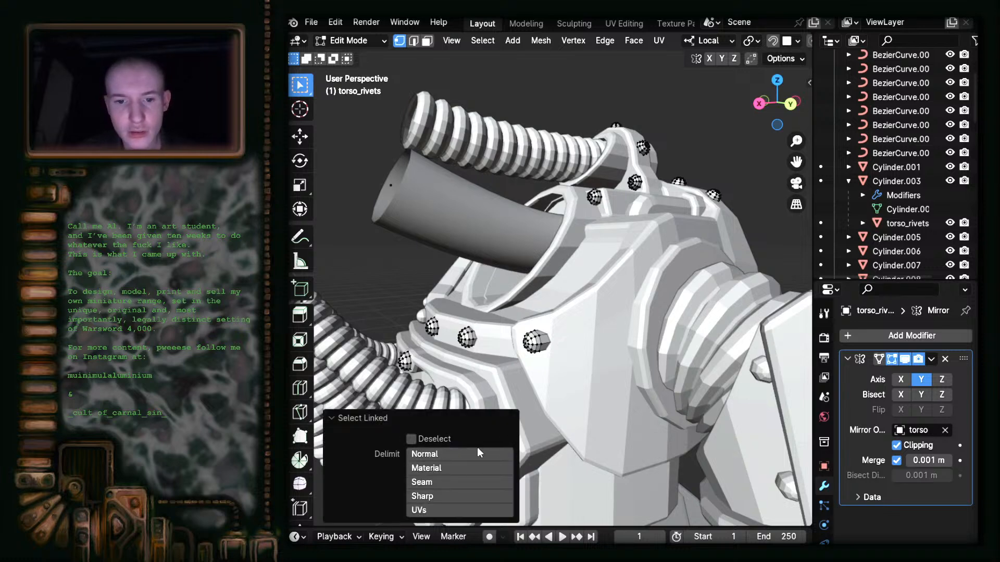
click(543, 422)
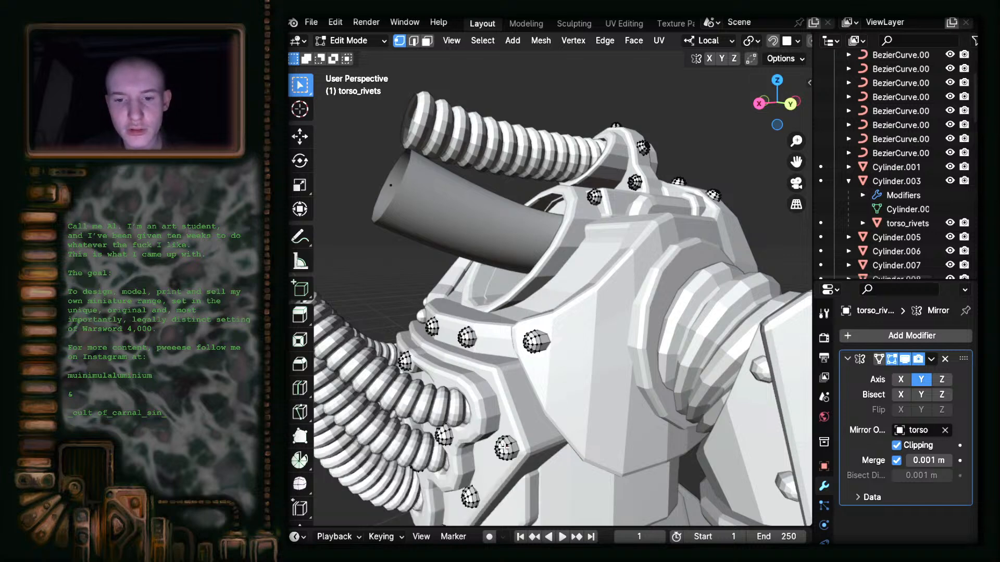
- Select all linked geometry of the rivet on the front chest plate beside the hose sockets and collapse the Select Linked options
key(l)
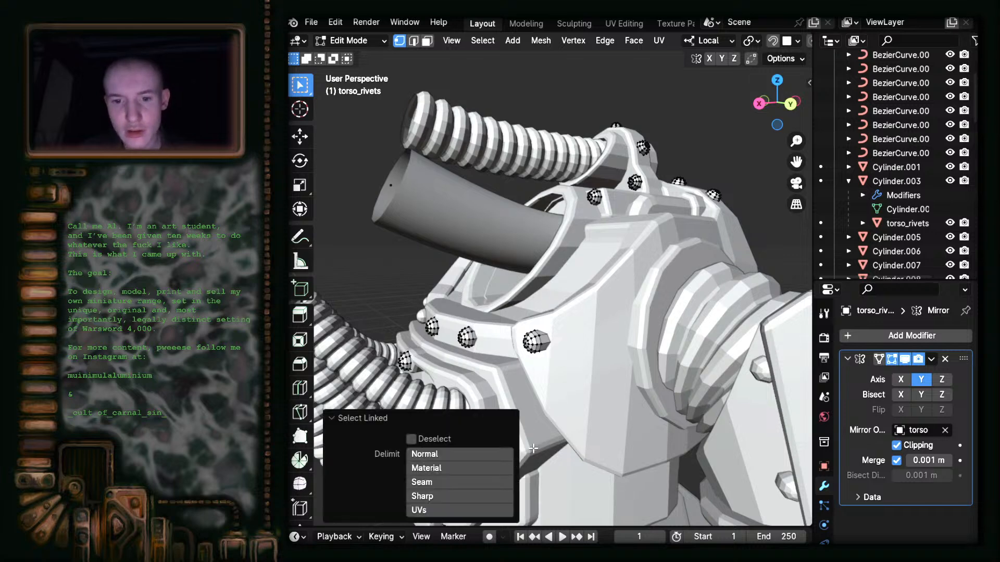
scroll(568, 418, down, 5)
middle_drag(569, 418, 489, 415)
scroll(546, 373, up, 5)
shift+middle_drag(549, 404, 731, 267)
scroll(731, 267, up, 5)
middle_drag(719, 413, 577, 389)
middle_drag(673, 412, 455, 420)
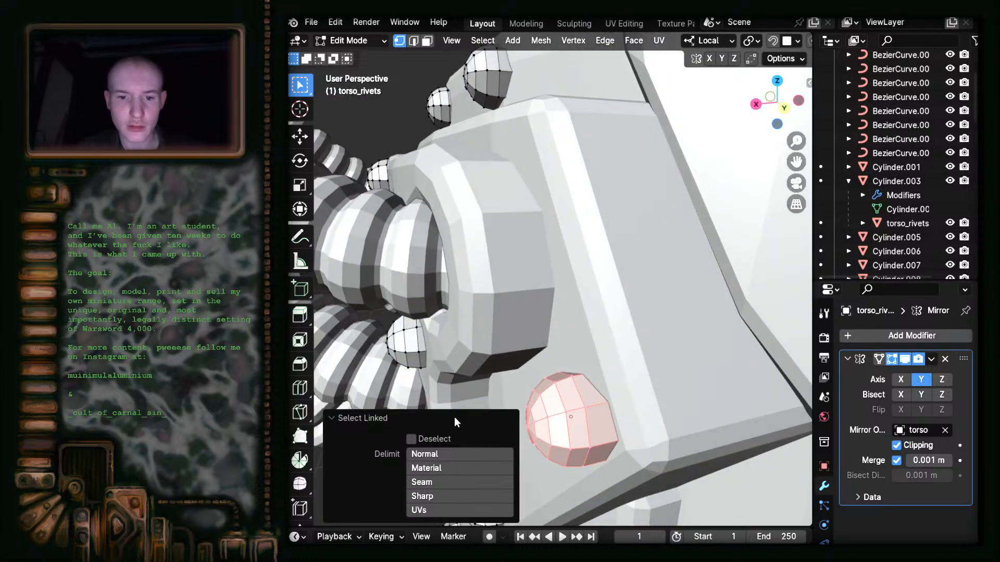
click(332, 418)
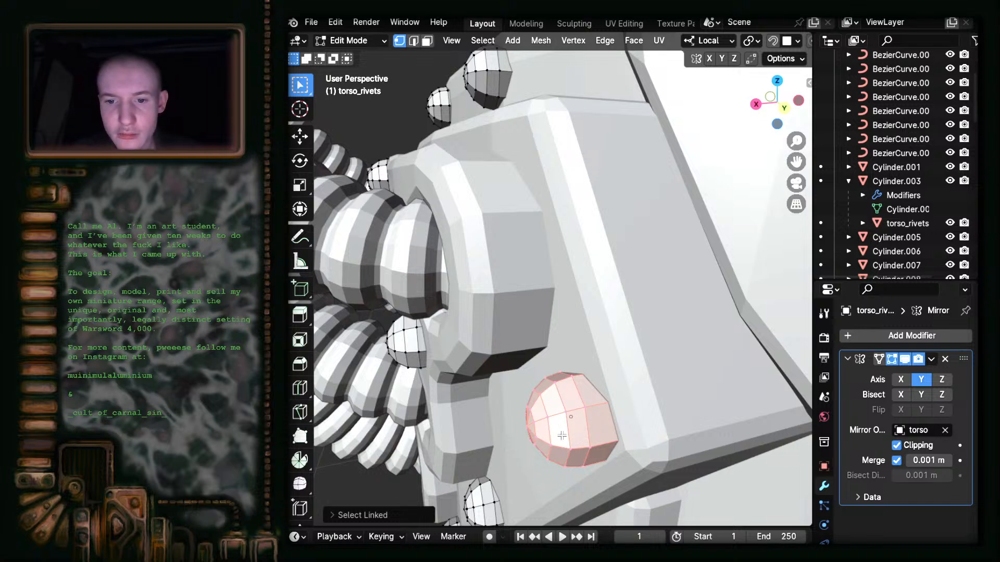
- Delete the end vertices of the front chest plate rivet's shaft, working in back orthographic view with X-ray on
scroll(591, 405, down, 2)
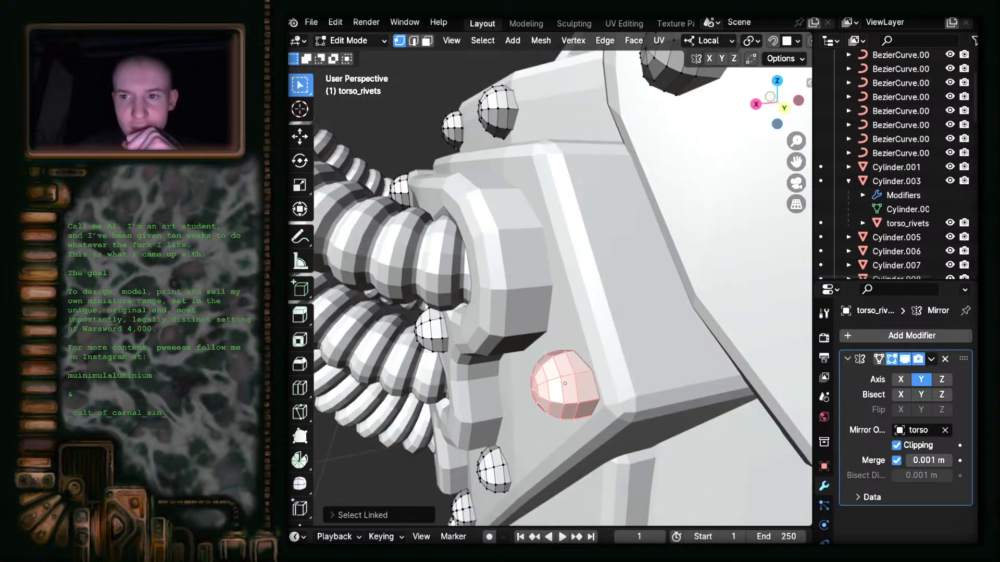
click(784, 108)
scroll(609, 252, up, 3)
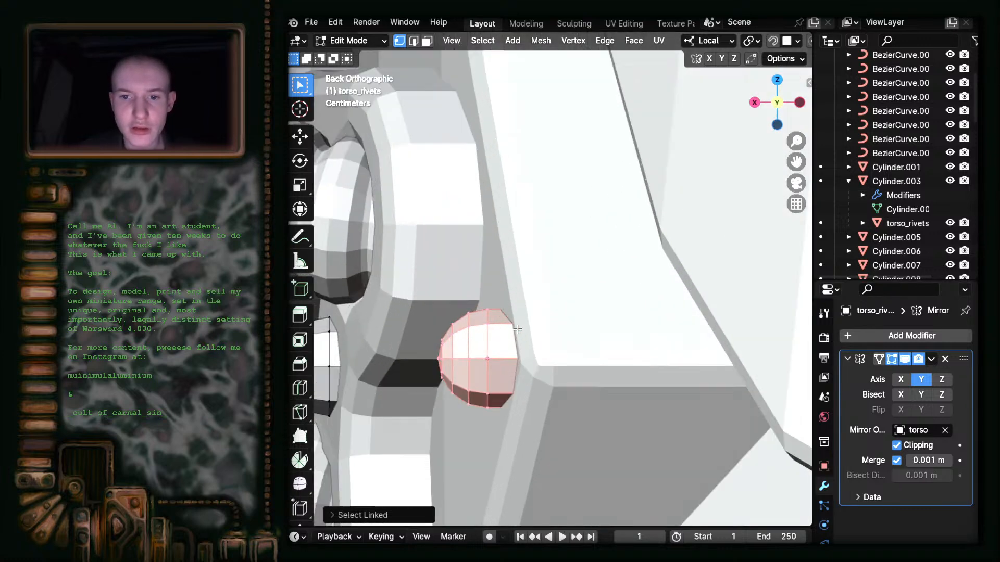
scroll(614, 312, up, 2)
scroll(500, 365, up, 3)
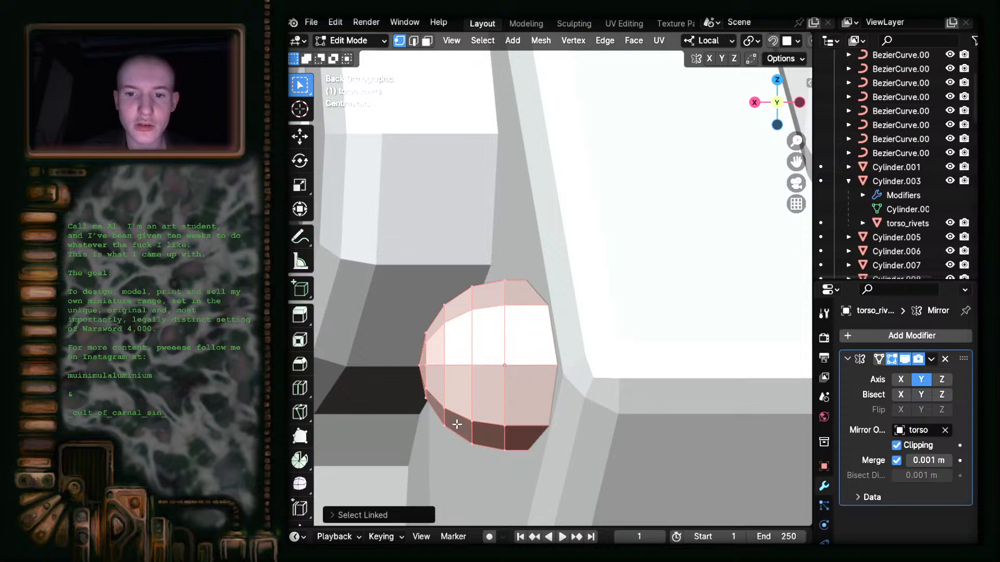
key(Tab)
key(Tab)
key(alt+z)
drag(650, 228, 727, 475)
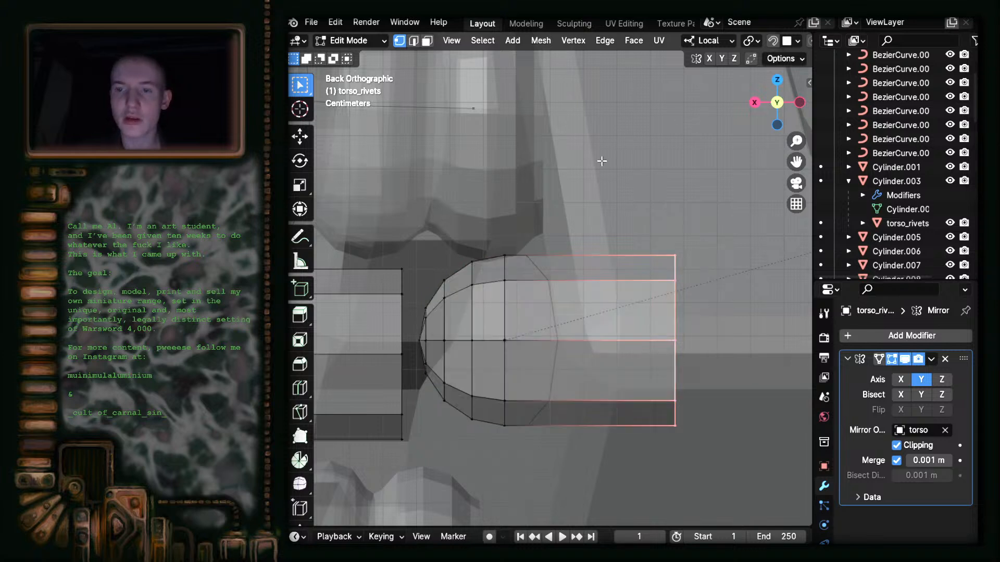
key(x)
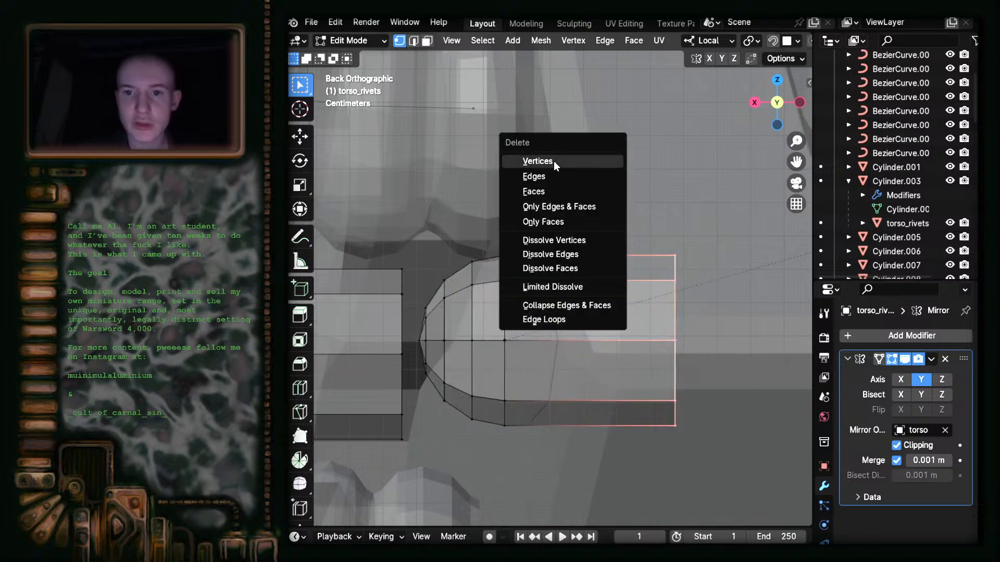
click(550, 162)
- Select the front part of the remaining half dome, excluding its open rim, and duplicate it in place
drag(359, 192, 491, 245)
drag(431, 202, 523, 422)
drag(523, 225, 412, 483)
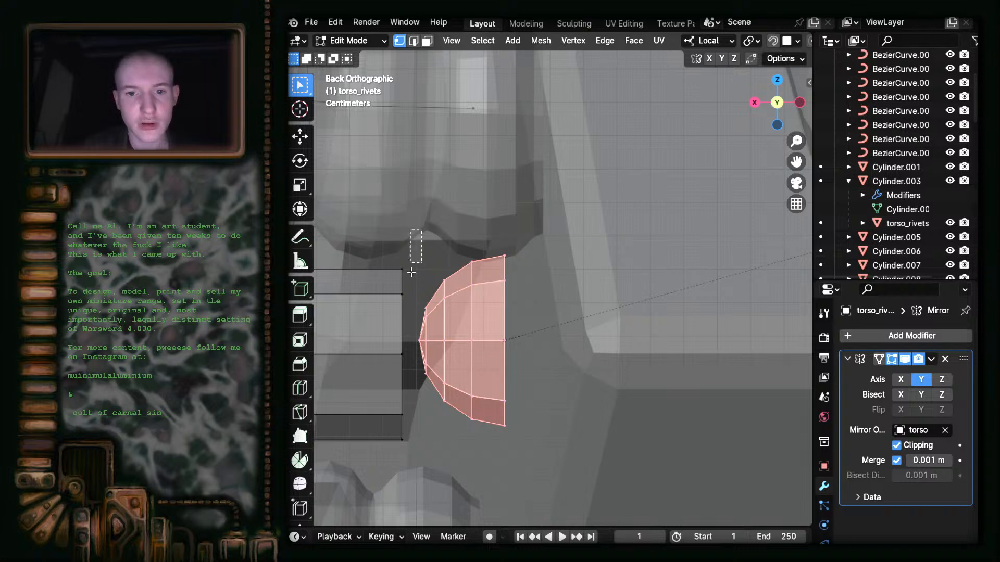
click(443, 281)
drag(487, 230, 409, 462)
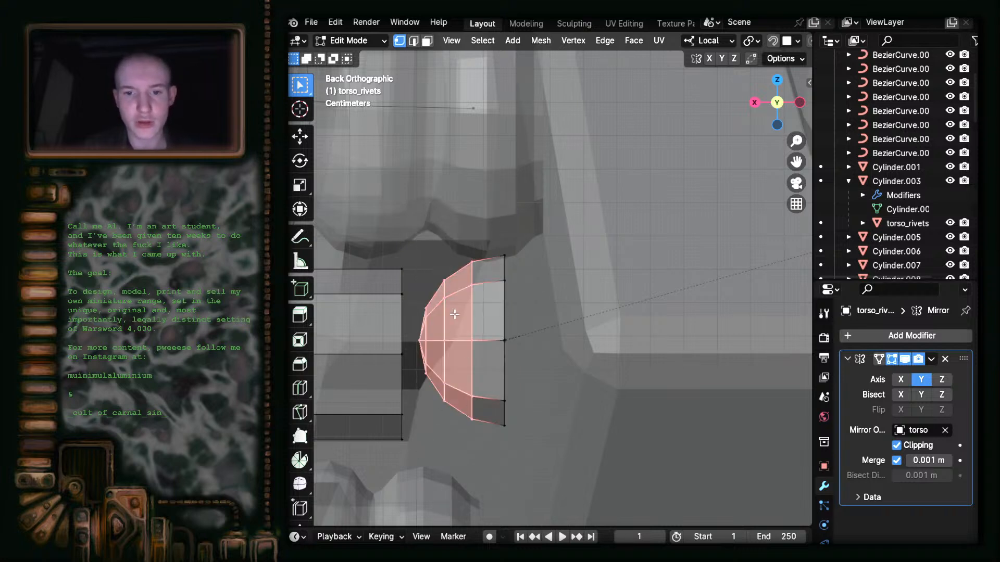
key(shift+d)
right_click(468, 297)
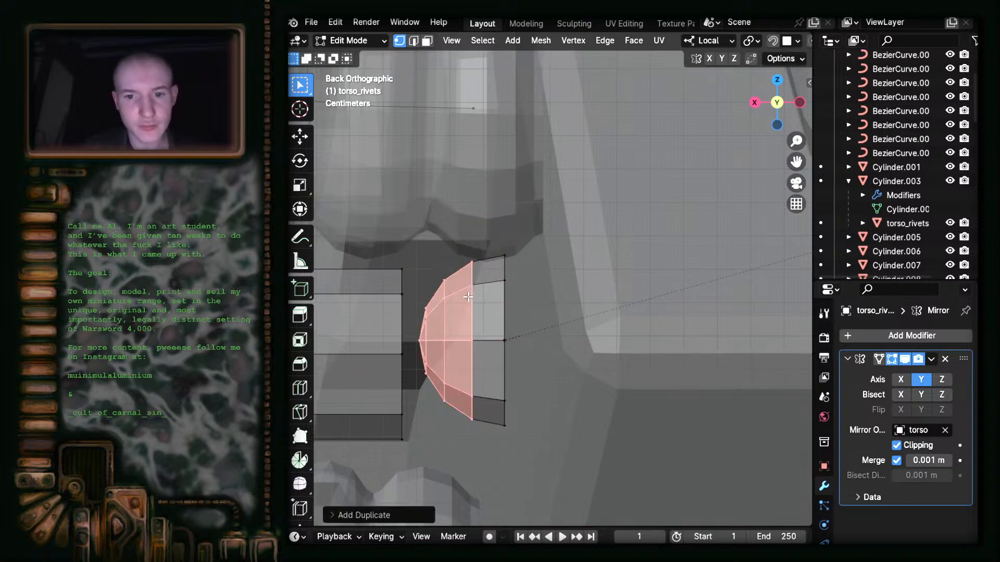
- Flip the duplicated dome cap by scaling it by -1 along its local Z axis
key(s)
key(z)
key(z)
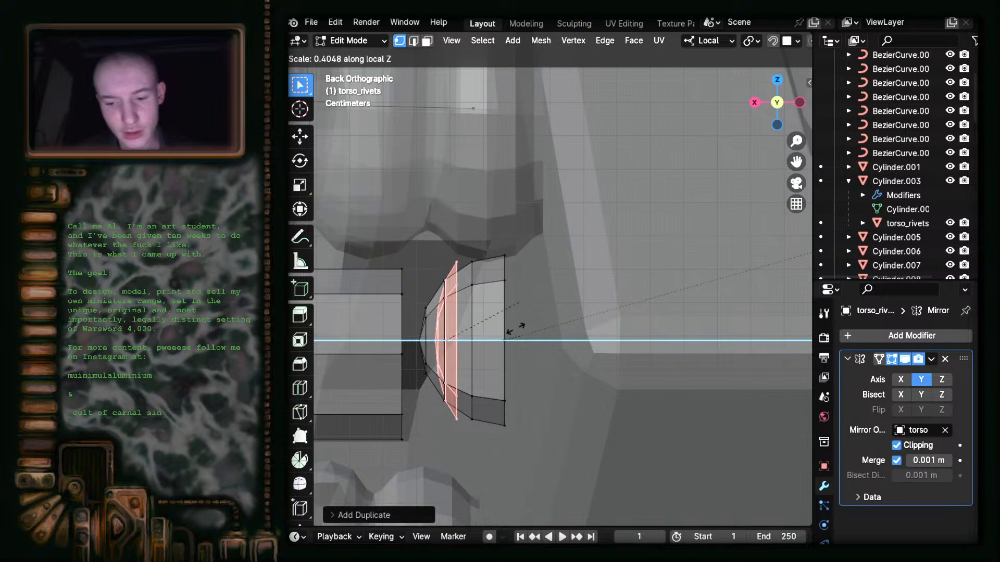
text(-1)
key(Return)
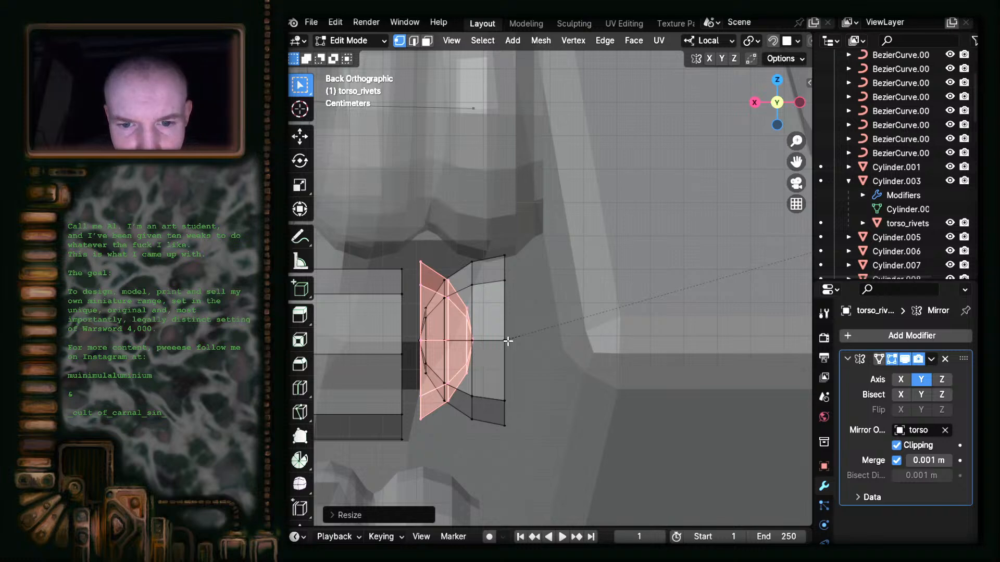
- Set the flipped cap's local median Z to 0.68437 m so it sits opposite the original half dome
scroll(508, 341, up, 4)
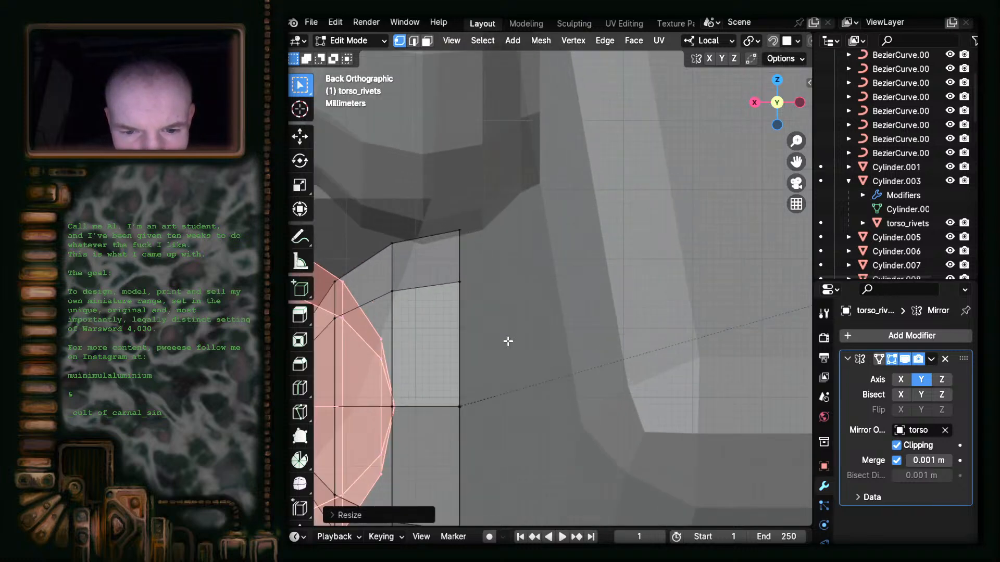
shift+middle_drag(502, 375, 643, 317)
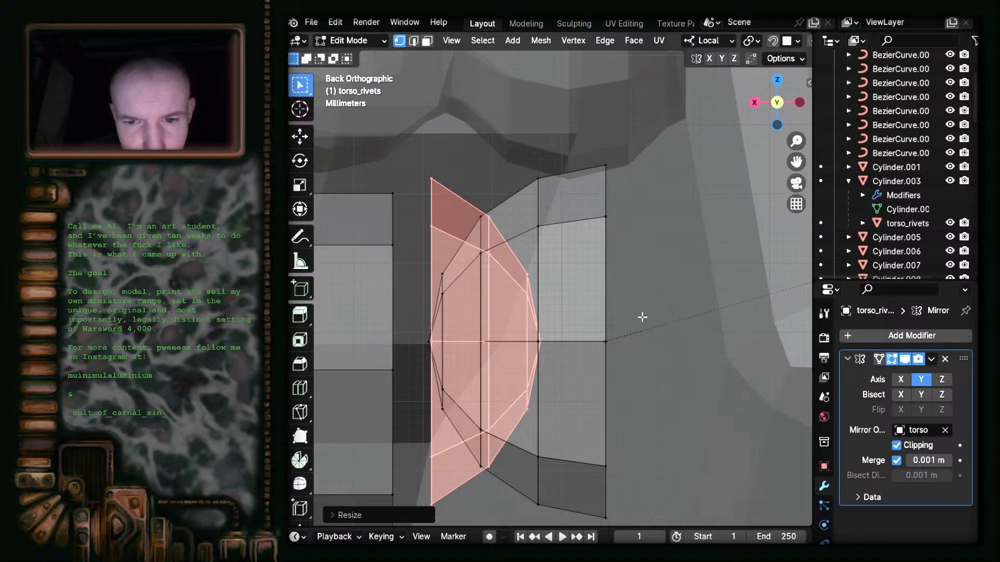
scroll(642, 317, down, 2)
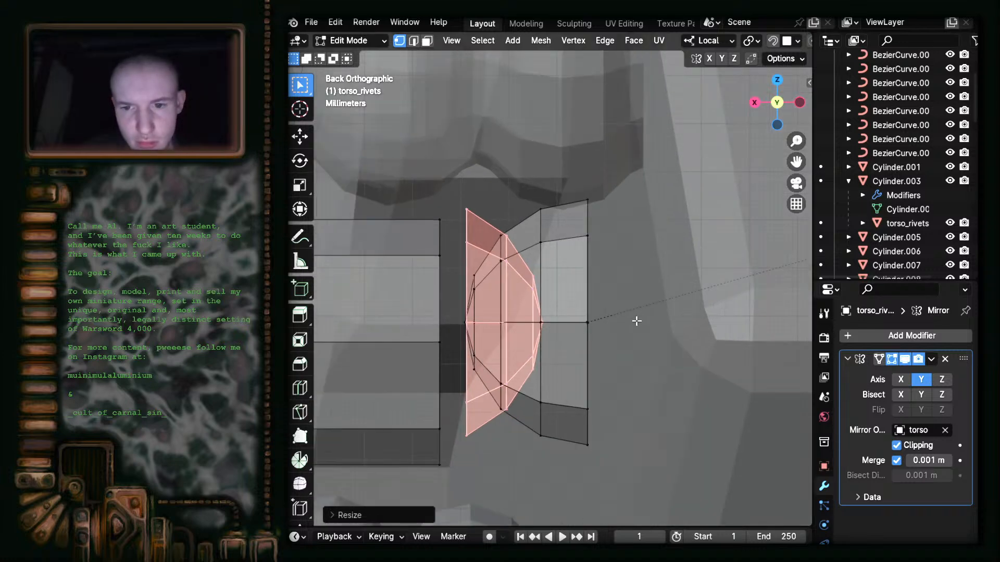
scroll(636, 321, down, 1)
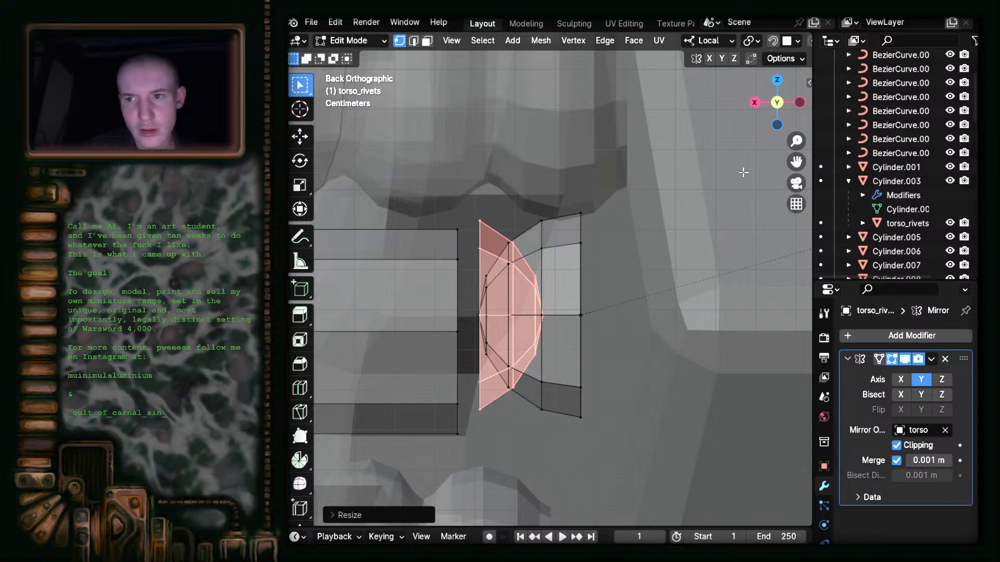
click(808, 82)
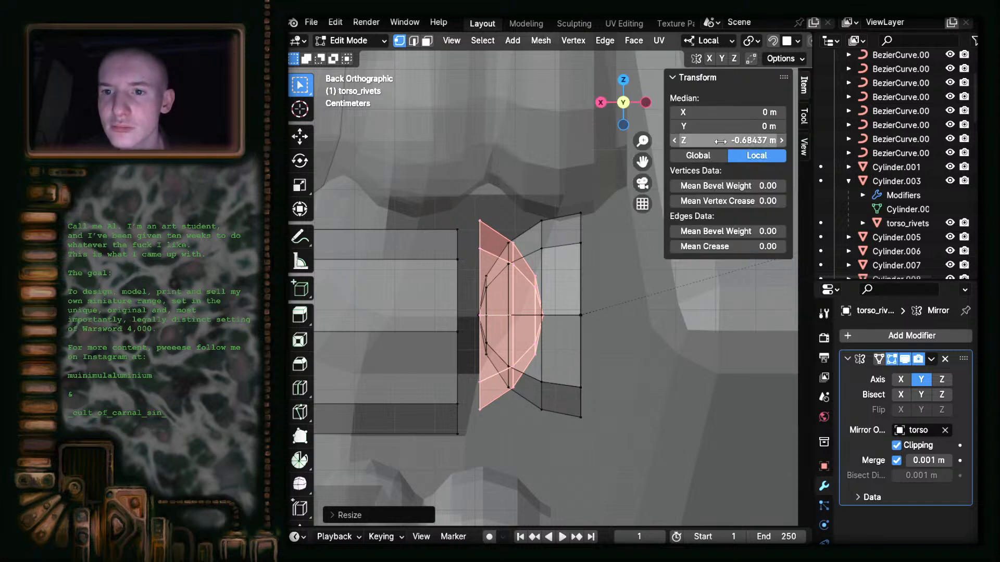
click(704, 145)
key(Home)
key(Delete)
key(Return)
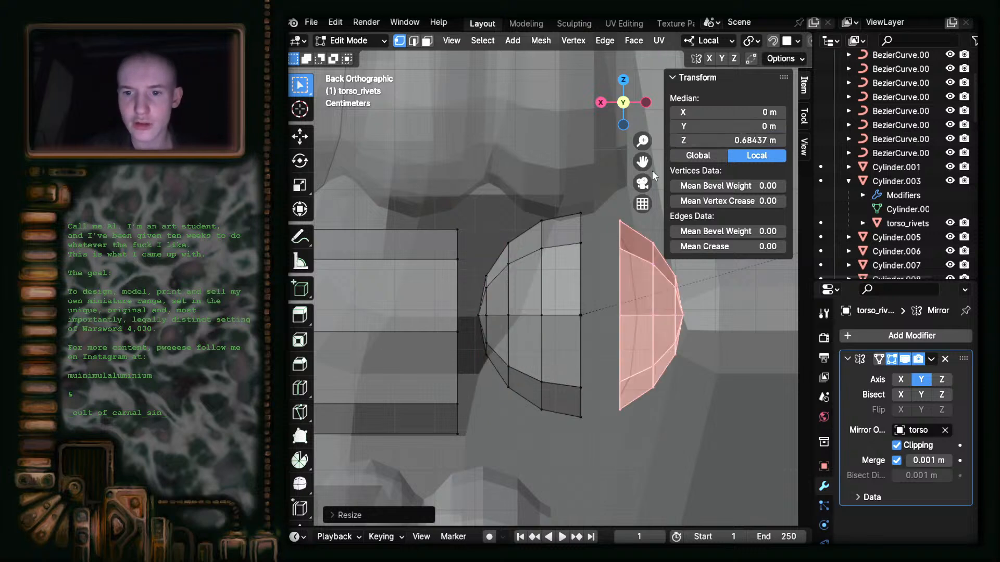
- Examine the gap between the half dome and the flipped cap, checking the local coordinates of a rim vertex and the cap
click(606, 170)
shift+middle_drag(640, 287, 528, 291)
click(466, 218)
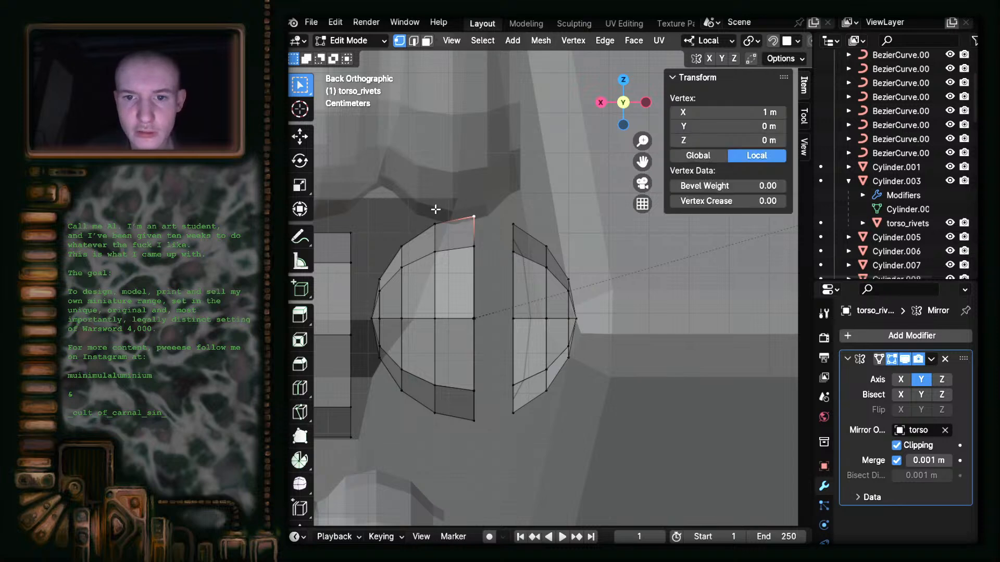
scroll(397, 300, up, 2)
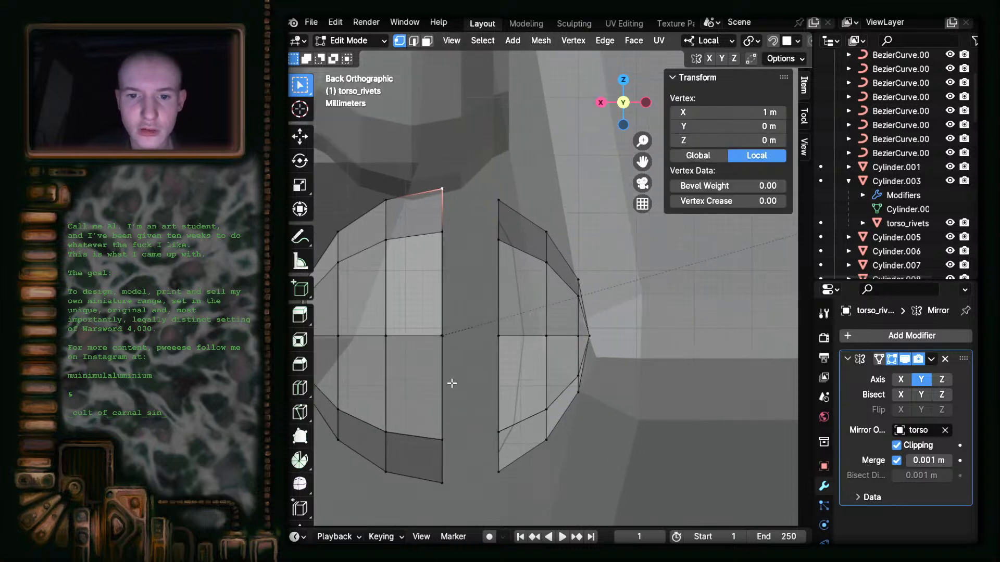
scroll(457, 335, down, 1)
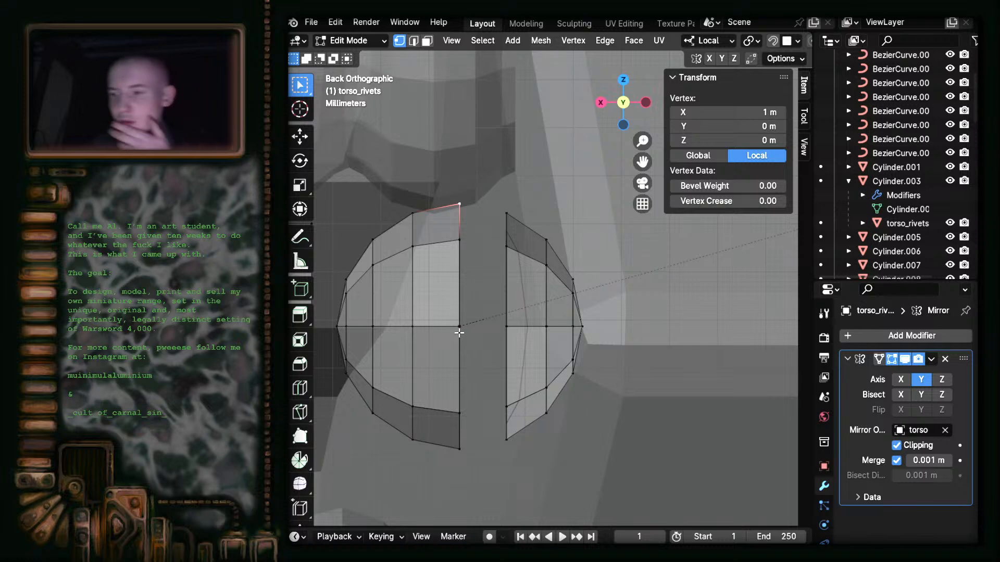
scroll(427, 320, down, 2)
scroll(484, 313, up, 1)
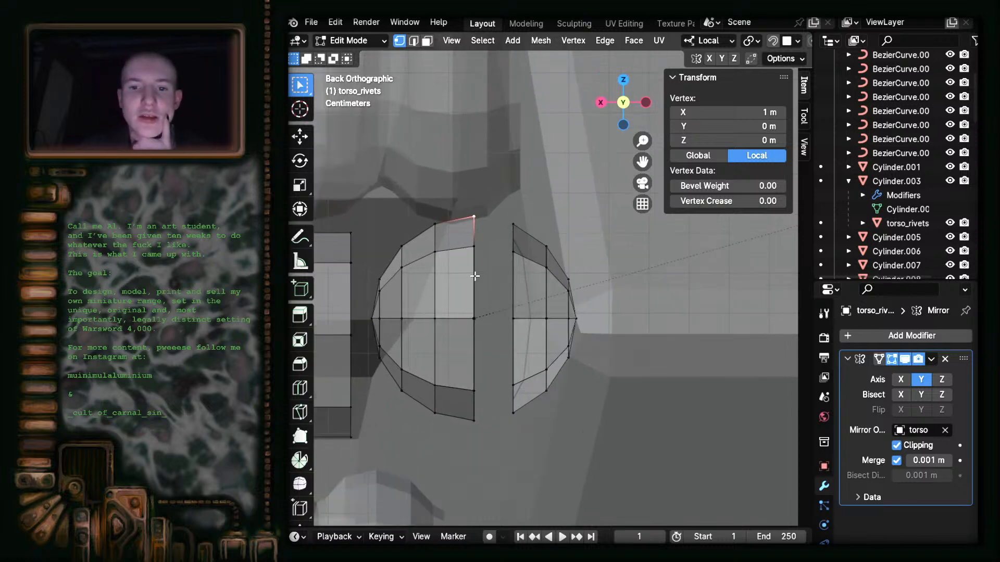
scroll(444, 320, down, 4)
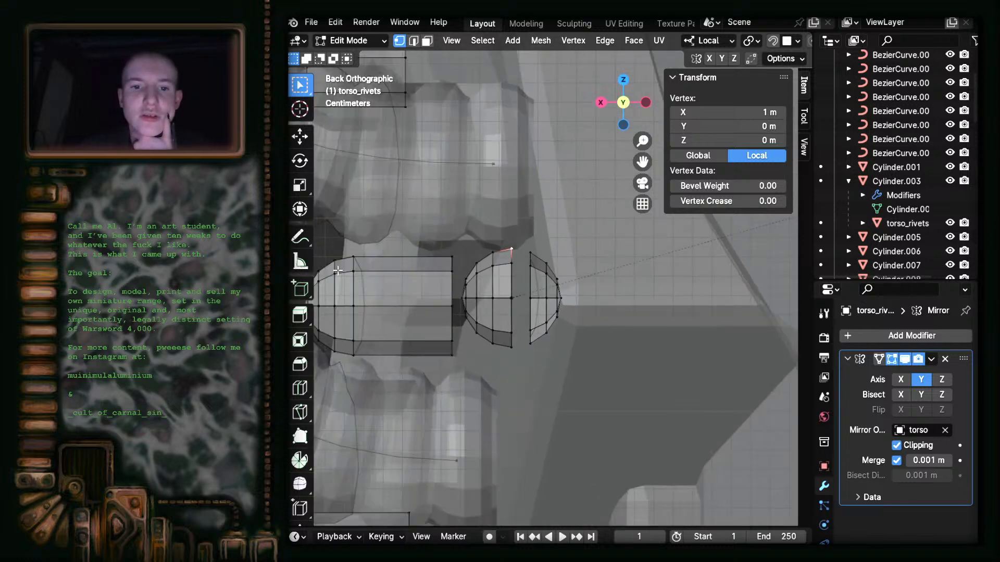
scroll(508, 295, up, 4)
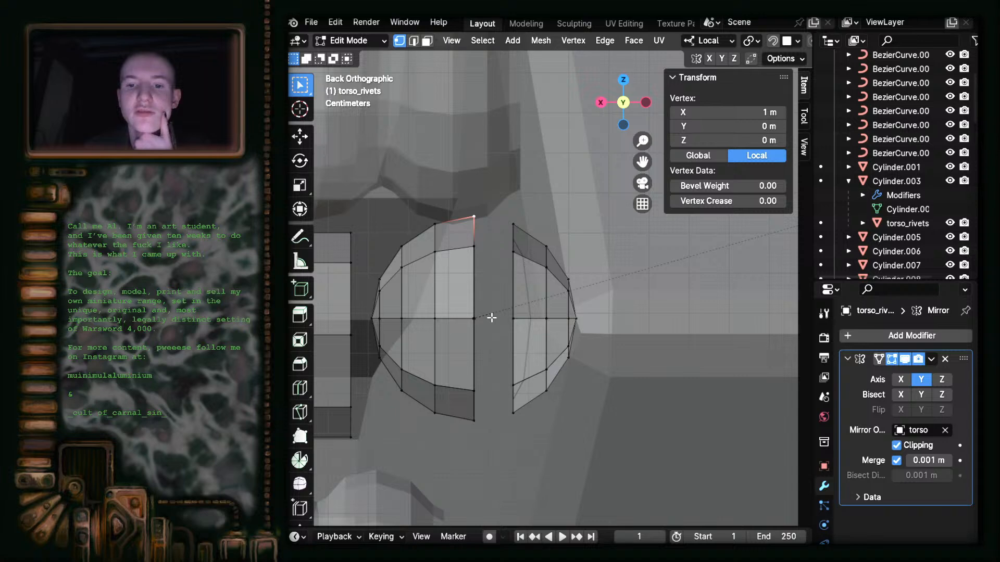
drag(500, 188, 637, 456)
scroll(565, 216, up, 4)
scroll(565, 215, down, 8)
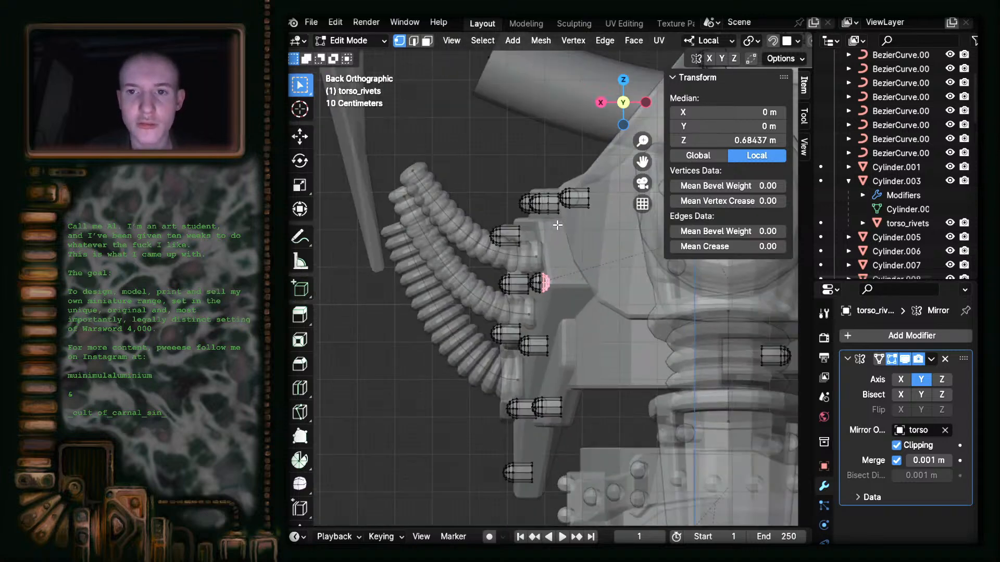
scroll(559, 225, up, 2)
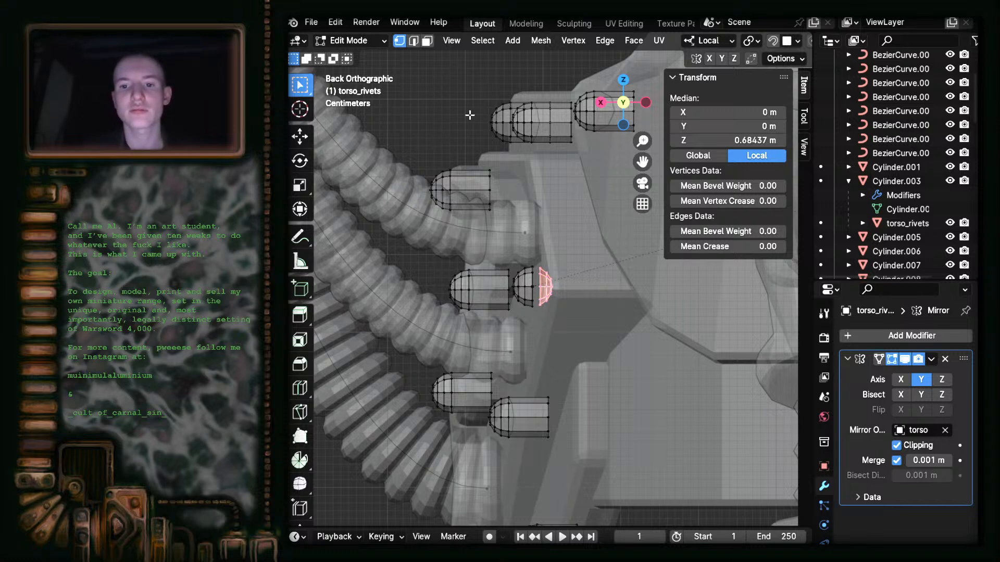
scroll(541, 312, up, 8)
- Select the facing open rims of the half dome and the flipped cap and join them with Bridge Edge Loops
drag(484, 177, 516, 456)
shift+drag(445, 182, 494, 481)
click(414, 40)
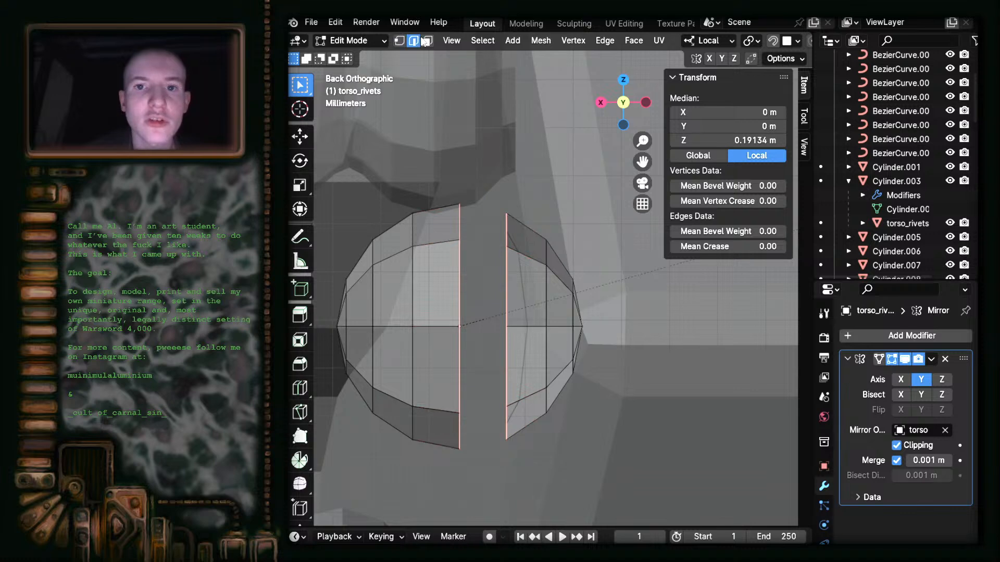
key(ctrl+e)
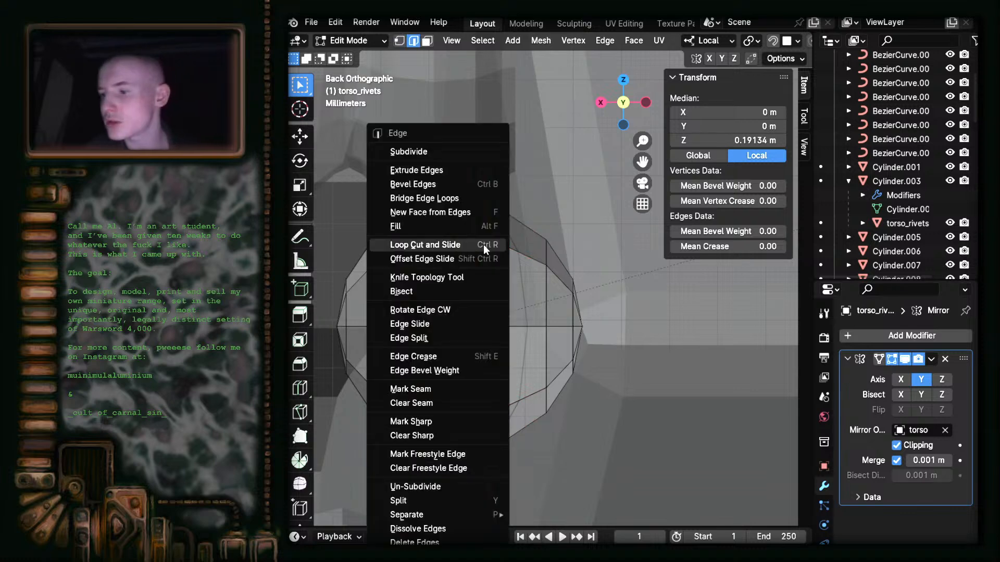
click(428, 199)
scroll(541, 300, down, 5)
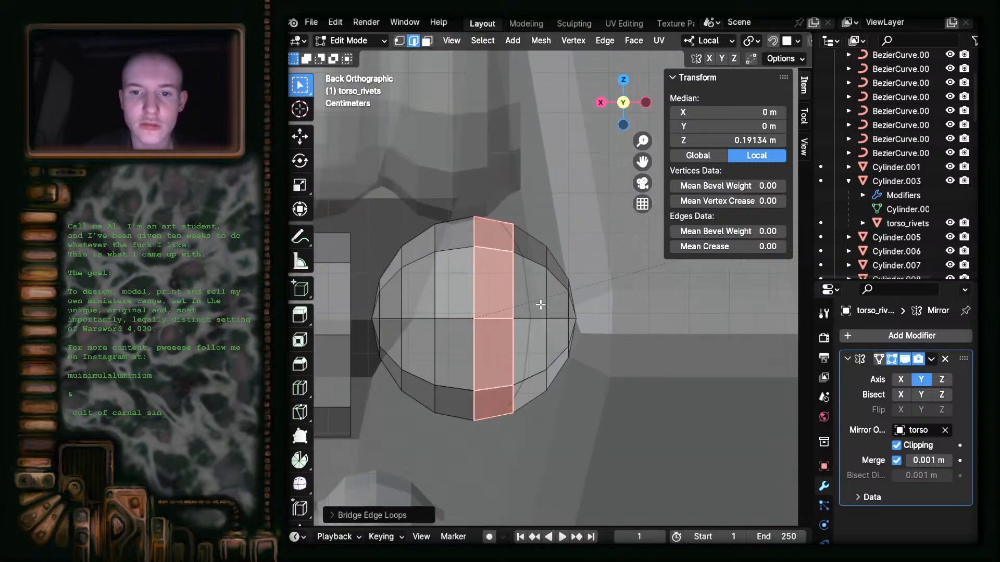
- Select the whole bridged rivet sphere and turn off X-ray in a wider view of the torso
drag(468, 217, 588, 356)
scroll(571, 315, up, 1)
scroll(571, 316, down, 2)
shift+middle_drag(574, 251, 517, 364)
shift+middle_drag(510, 309, 566, 229)
scroll(515, 344, down, 4)
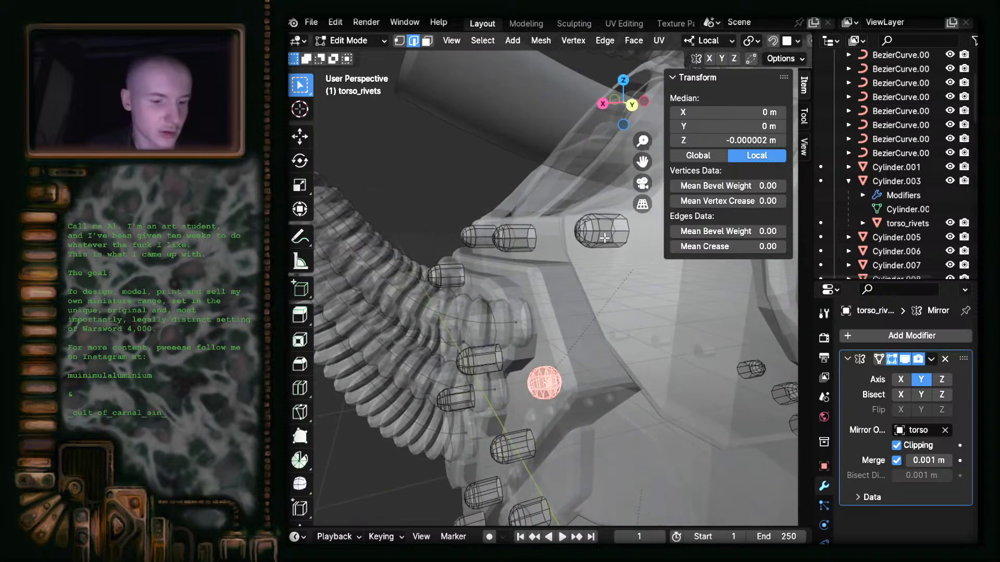
key(alt+z)
- Select all linked geometry of the rivet on the upper torso corner below the collar and delete it
mouse_move(602, 239)
middle_down()
mouse_move(561, 303)
mouse_move(526, 312)
mouse_move(505, 333)
mouse_move(557, 316)
middle_up()
click(561, 303)
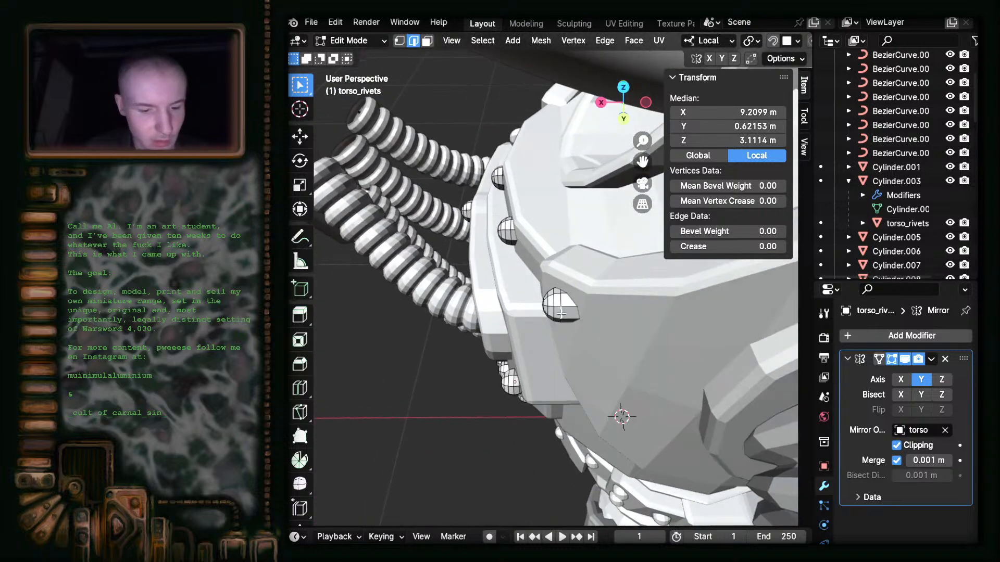
key(ctrl+l)
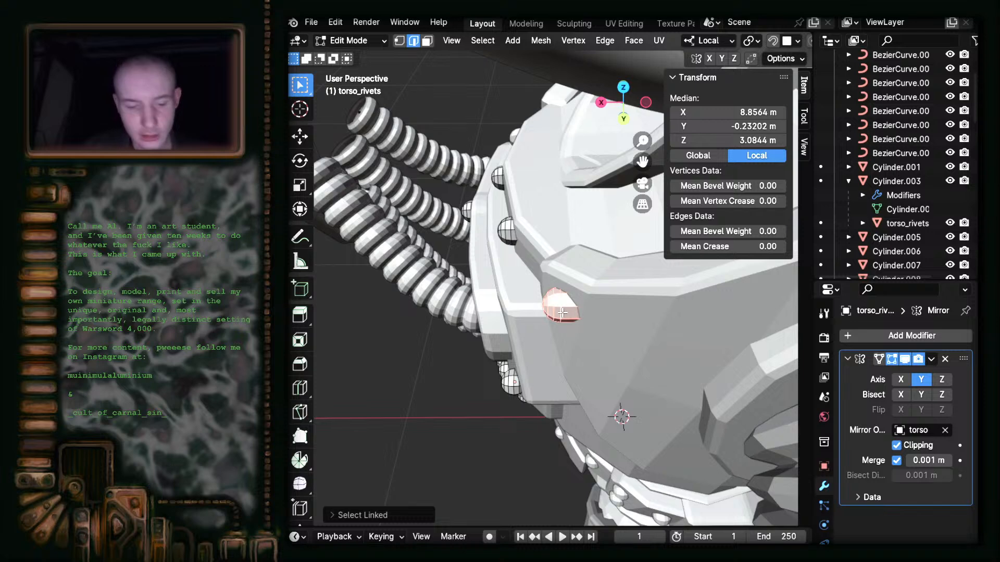
key(x)
click(557, 314)
- Select all linked geometry of the spherical rivet on the front chest plate beside the hose sockets
middle_drag(557, 314, 496, 395)
scroll(545, 386, up, 3)
scroll(495, 395, down, 3)
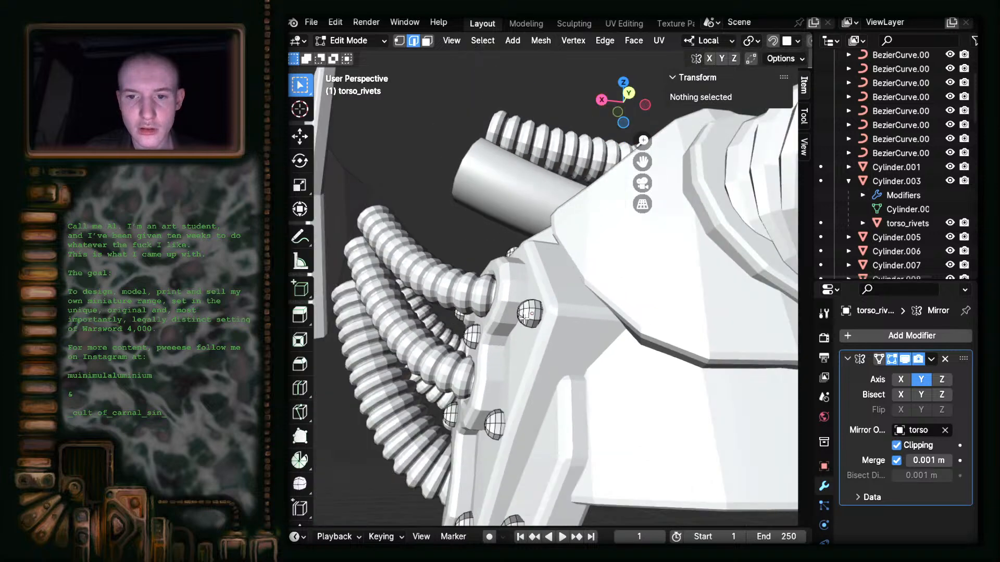
click(531, 314)
key(ctrl+l)
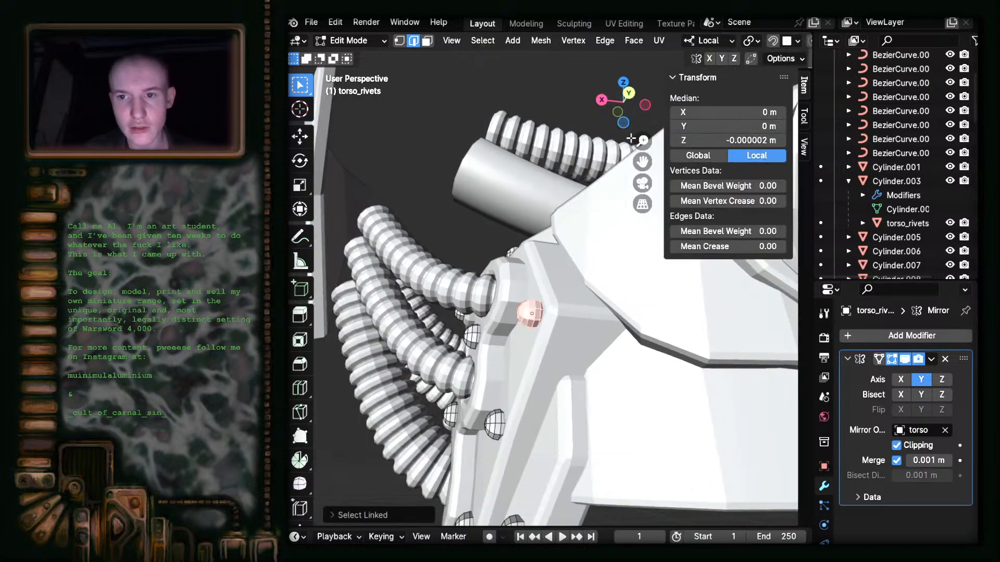
- Try to rotate the spherical chest rivet to the plate's slope in top view and sink it into the surface
click(623, 82)
scroll(592, 252, up, 3)
shift+middle_drag(614, 215, 456, 464)
scroll(550, 390, up, 3)
shift+middle_drag(491, 404, 592, 386)
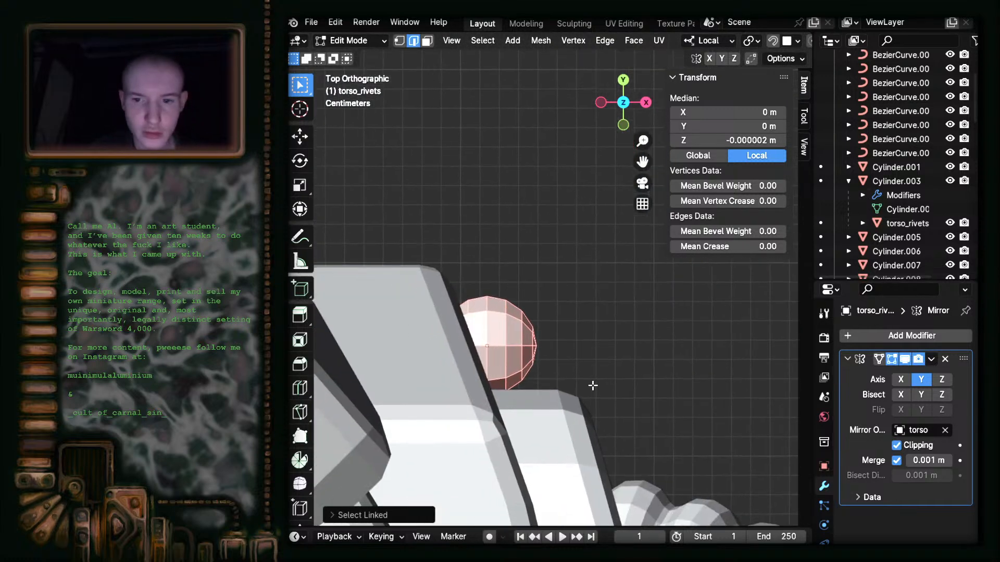
scroll(500, 432, up, 1)
key(r)
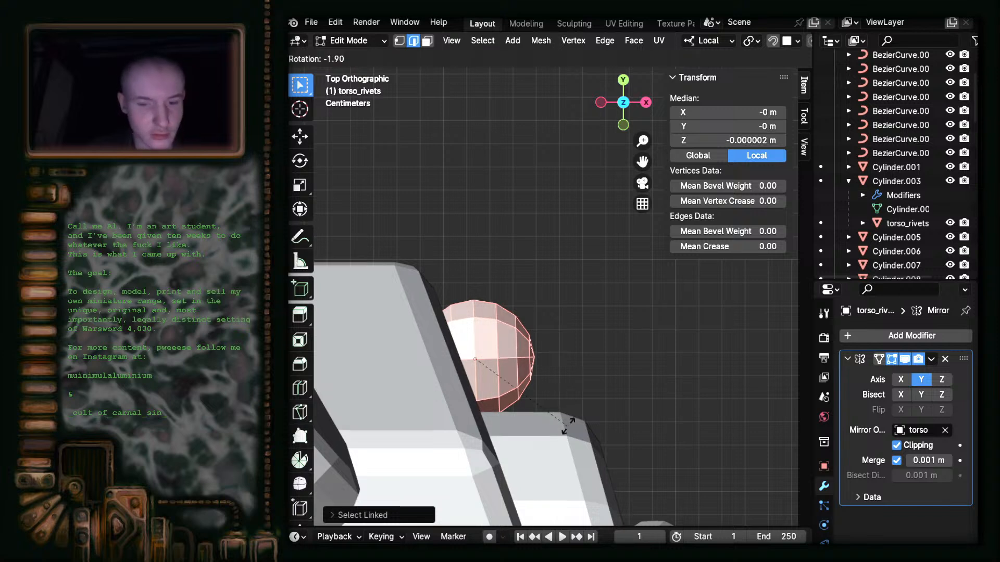
click(578, 394)
key(g)
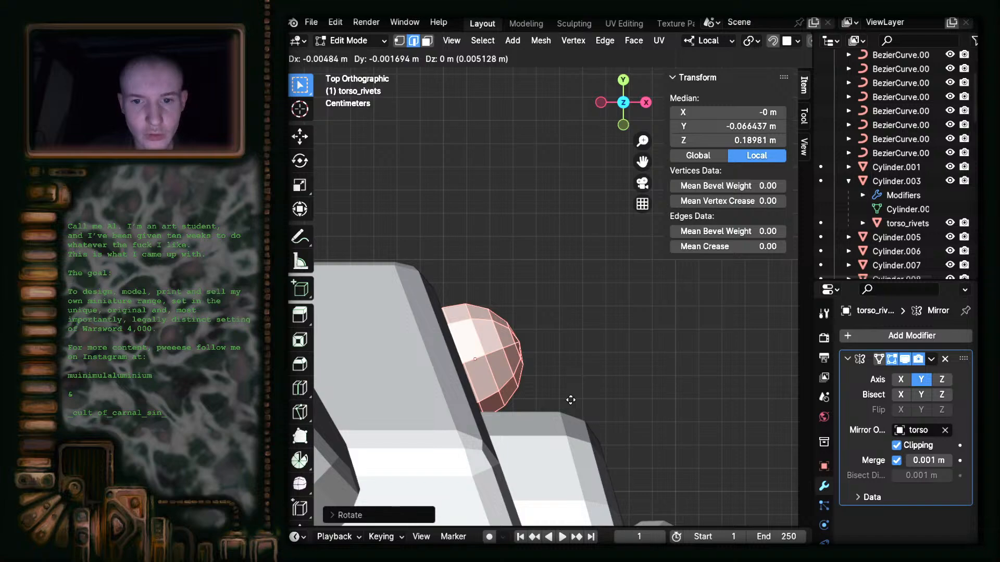
click(567, 401)
middle_drag(568, 402, 508, 190)
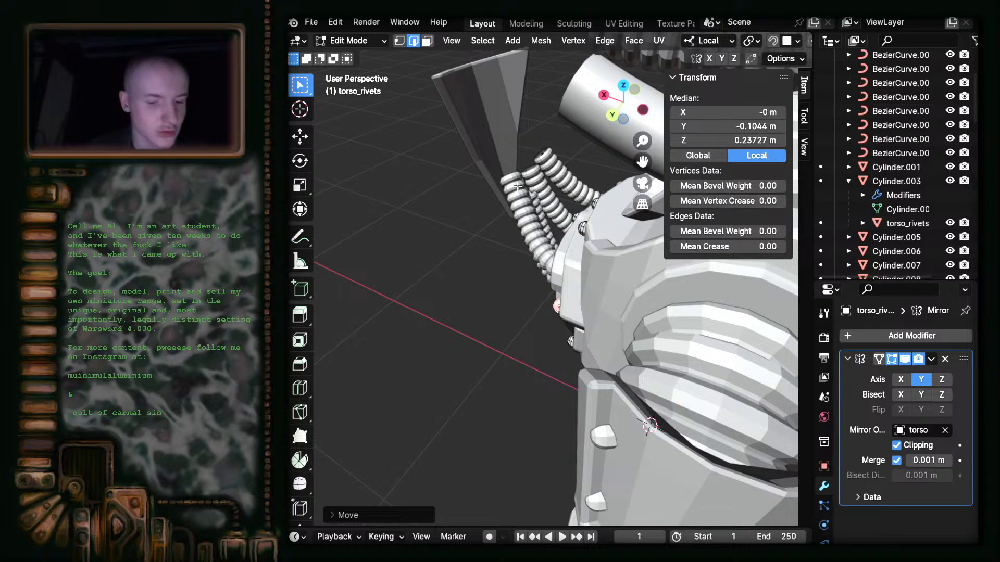
key(ctrl+z)
key(ctrl+z)
- Duplicate the chest rivet in back view and place the copy on the upper outer corner of the torso plate
middle_drag(524, 380, 568, 338)
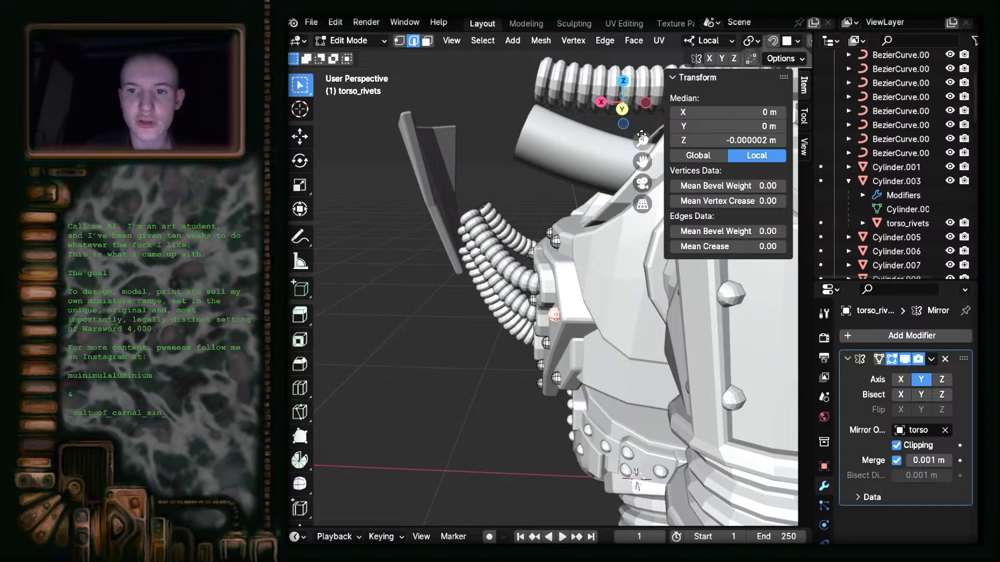
click(624, 111)
scroll(641, 357, up, 3)
shift+middle_drag(641, 357, 426, 459)
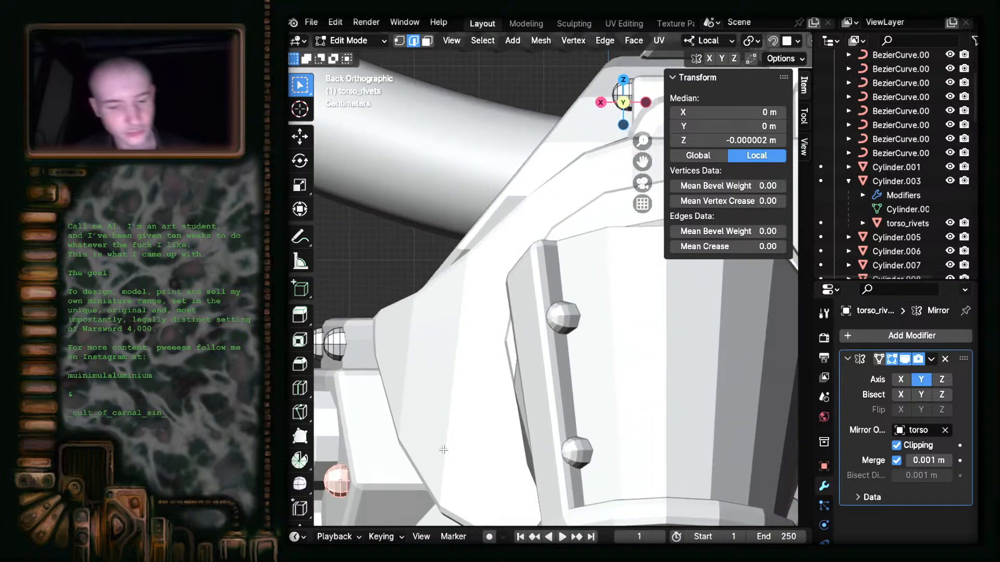
key(g)
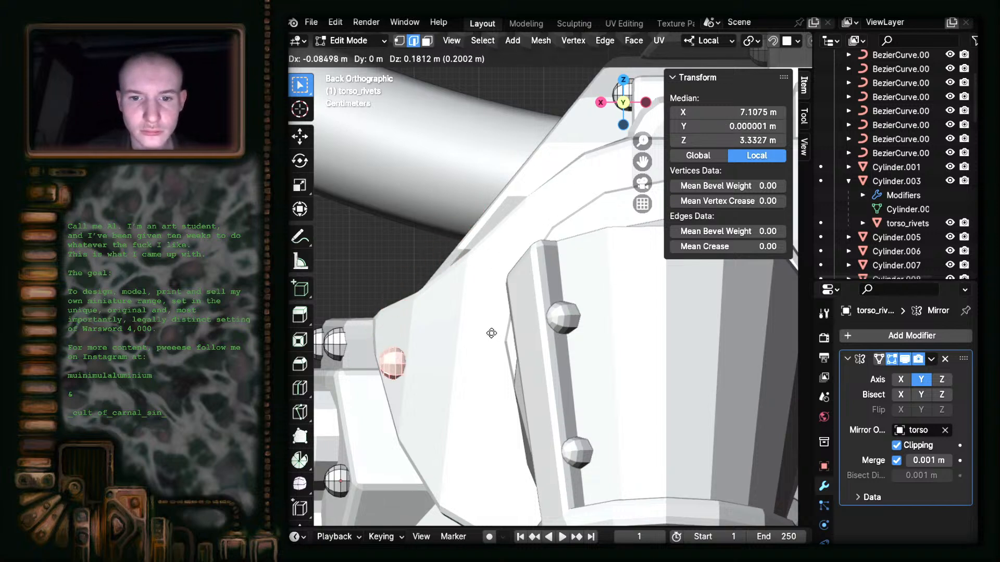
click(367, 425)
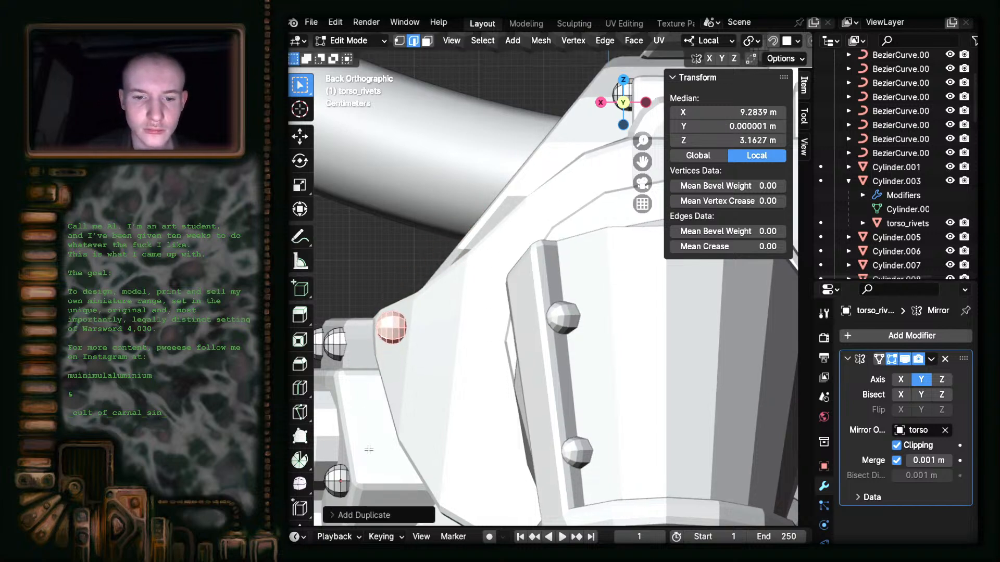
- Select all linked geometry of the original chest rivet below the new copy
click(344, 478)
key(l)
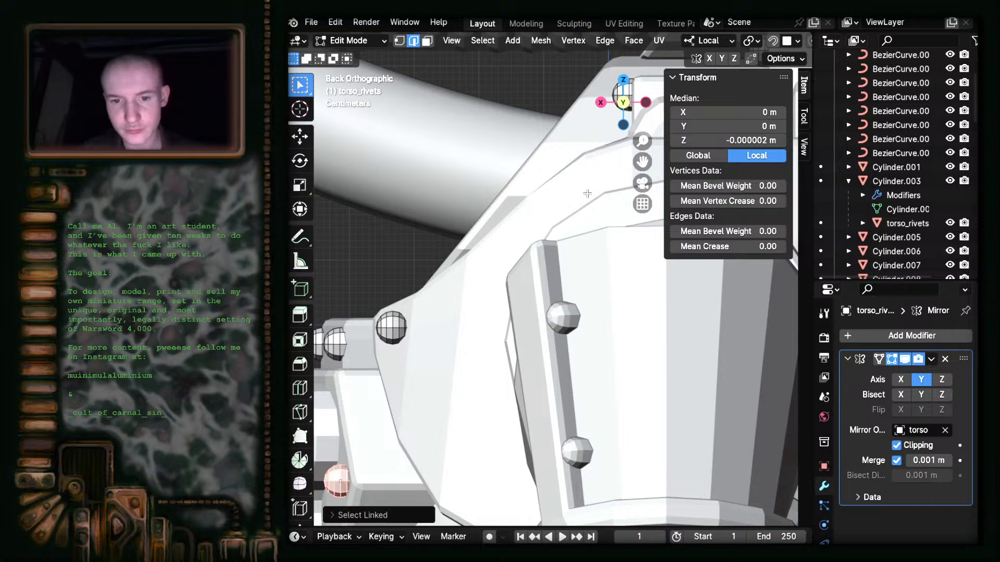
click(624, 78)
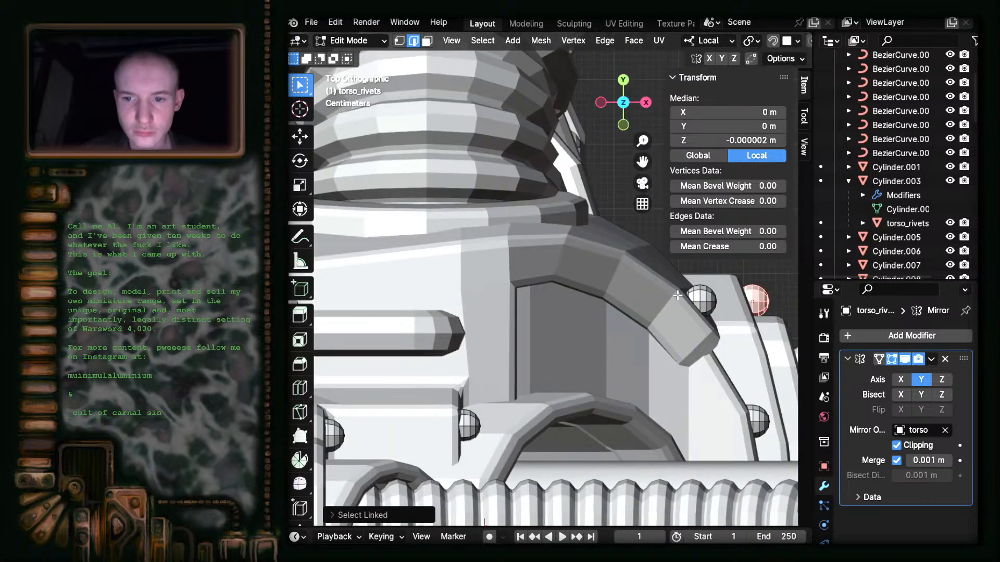
shift+middle_drag(665, 437, 369, 411)
scroll(429, 371, up, 5)
shift+middle_drag(354, 305, 515, 347)
scroll(514, 348, up, 2)
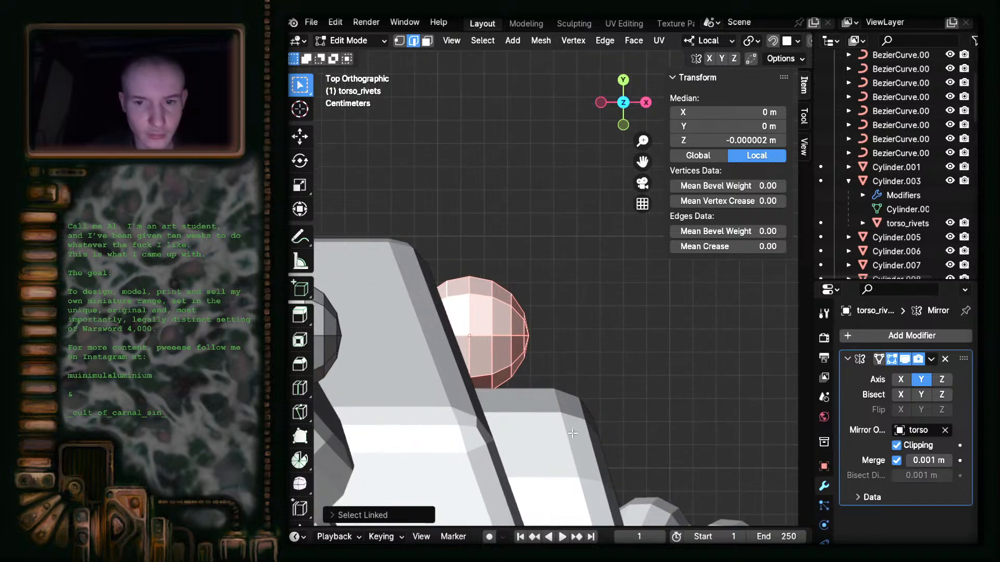
- Try to rotate the original chest rivet about -18 degrees in top view and shift it into the sloped plate
key(r)
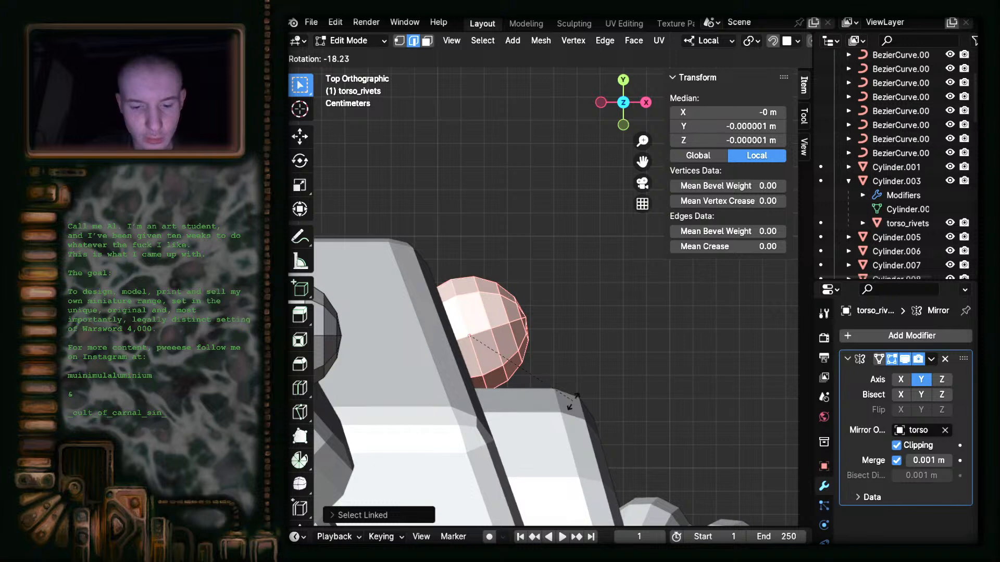
click(572, 401)
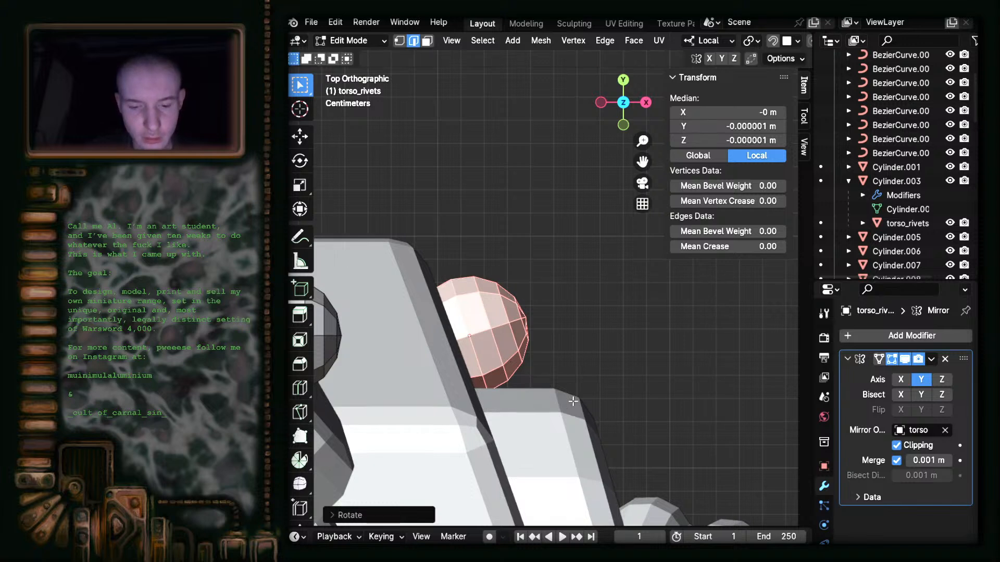
key(g)
click(559, 401)
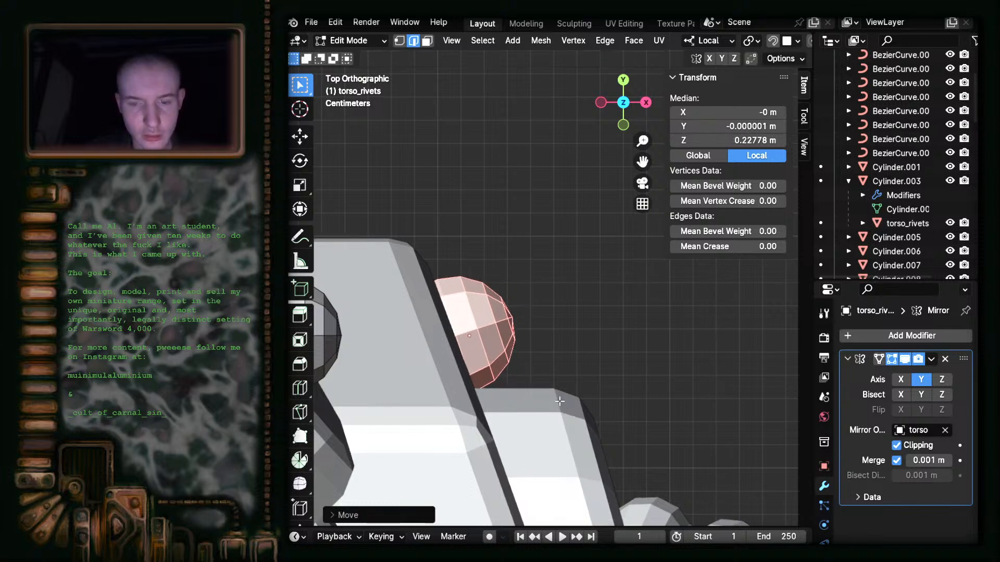
key(r)
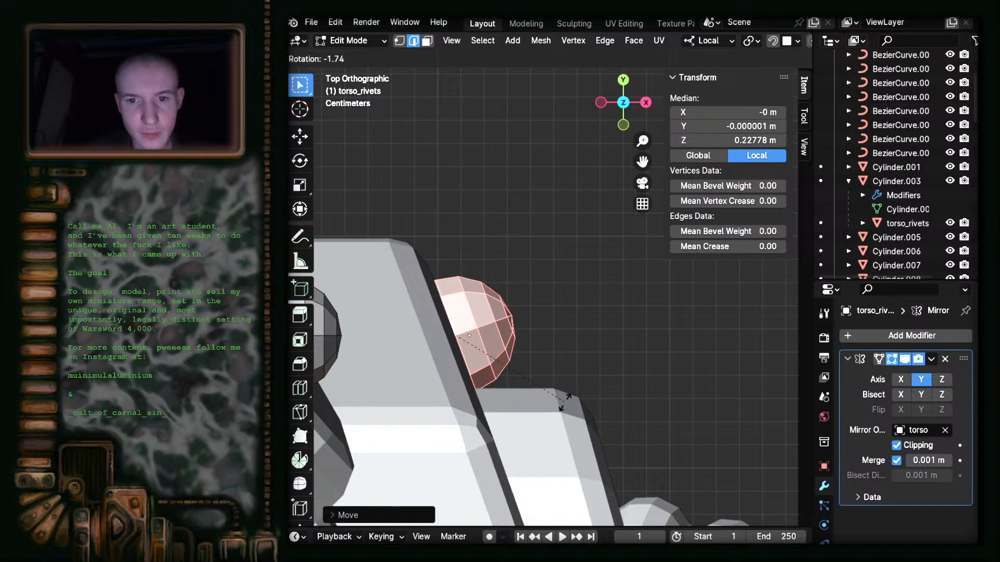
click(564, 401)
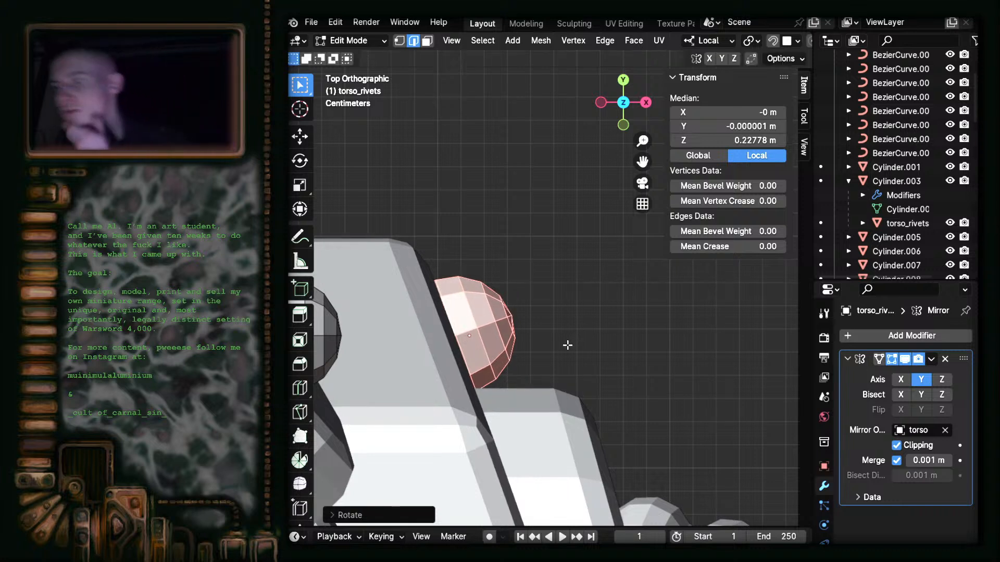
- Undo the rotations and the move applied to the original chest rivet
middle_drag(531, 342, 406, 361)
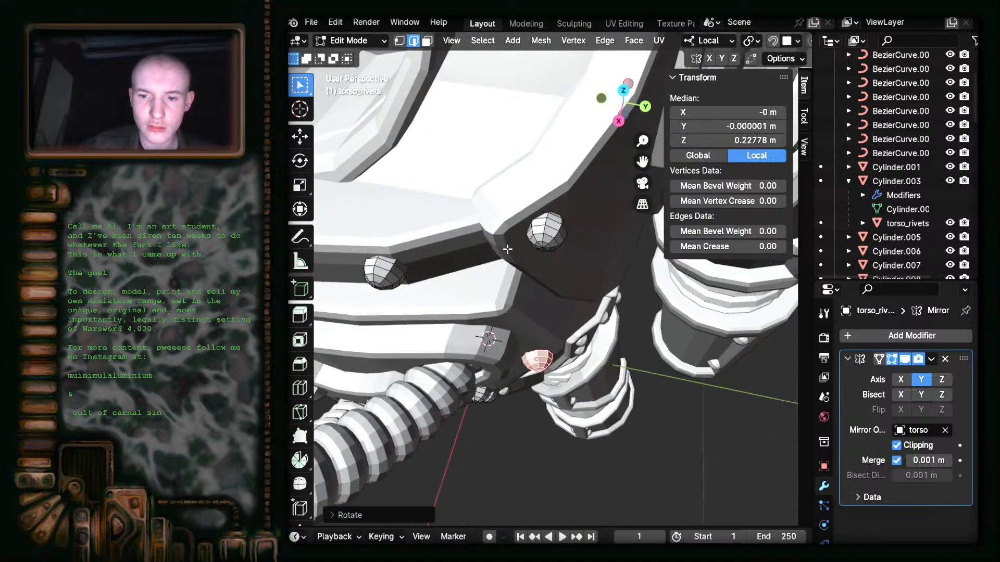
click(556, 224)
middle_drag(574, 271, 549, 308)
middle_drag(652, 317, 477, 338)
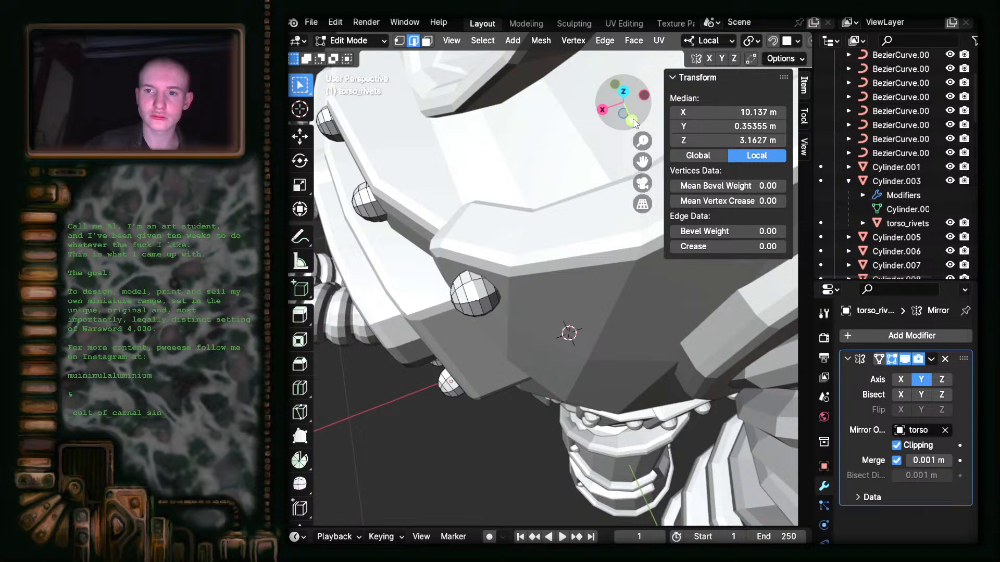
key(ctrl+l)
key(ctrl+KP_Add)
key(ctrl+KP_Add)
- Move the original chest rivet about 0.01 m along its local Z axis to sink it into the sloped plate
click(624, 98)
scroll(677, 400, up, 2)
shift+middle_drag(680, 402, 317, 328)
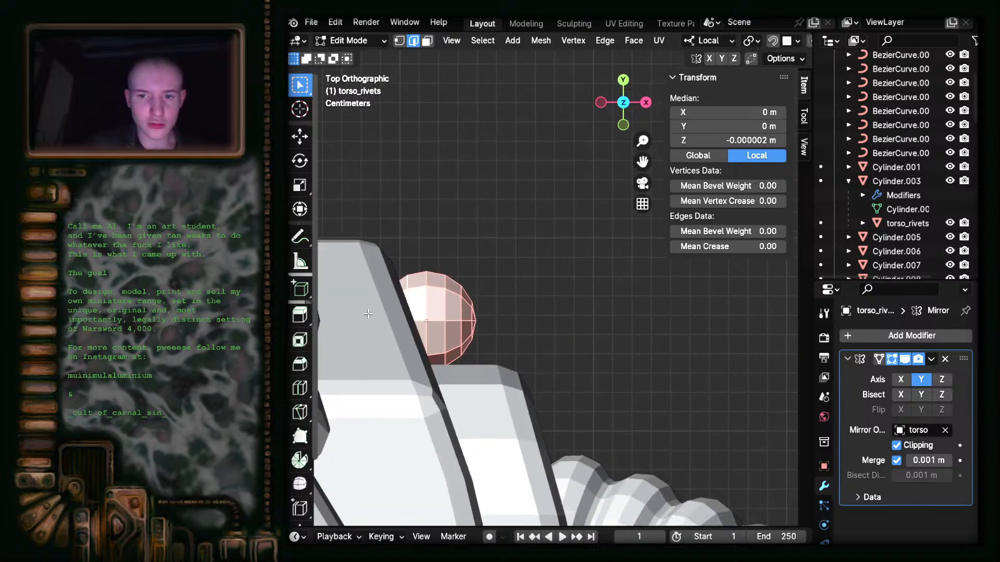
scroll(453, 343, up, 2)
shift+middle_drag(465, 361, 569, 361)
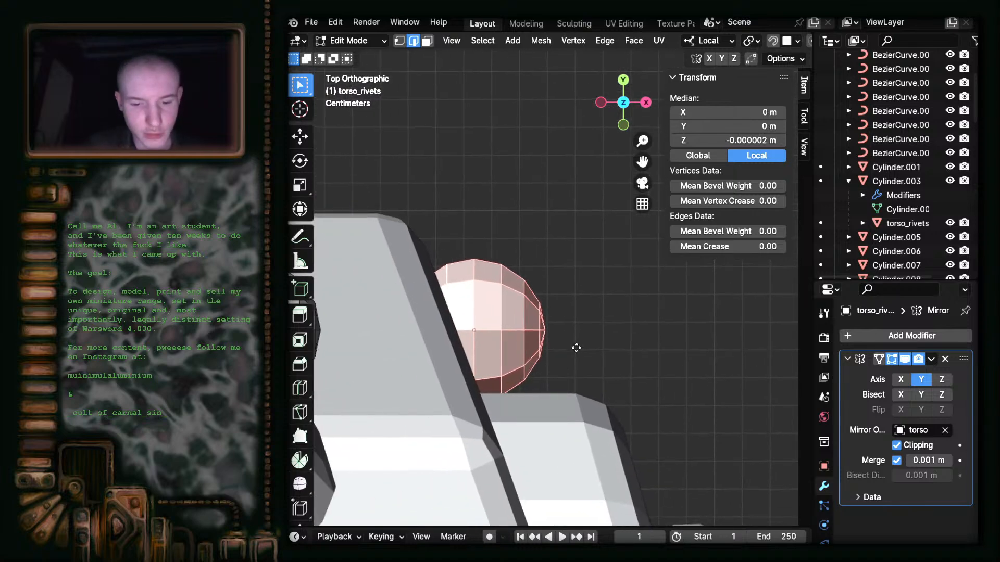
key(g)
key(z)
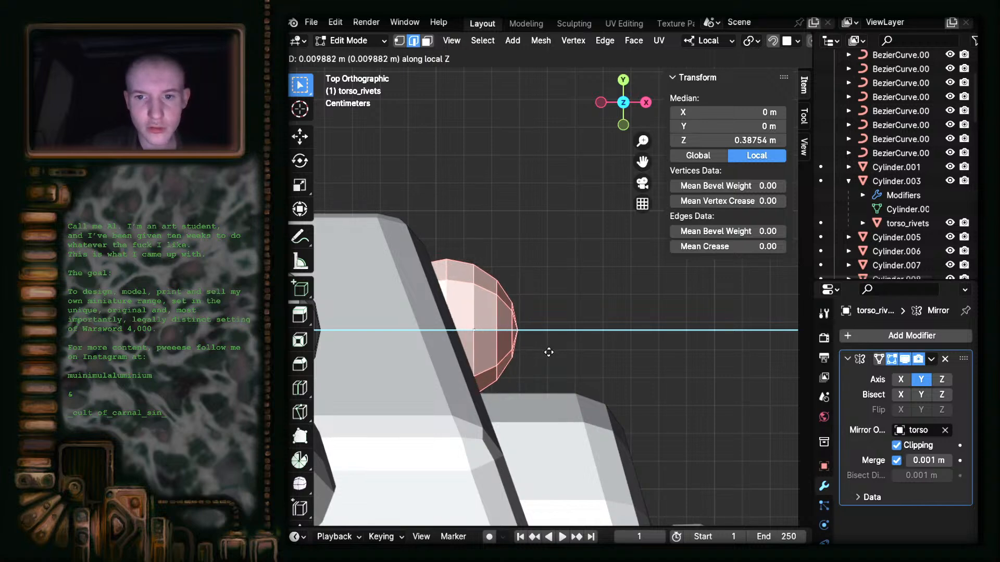
click(549, 353)
scroll(580, 423, down, 4)
middle_drag(580, 423, 600, 333)
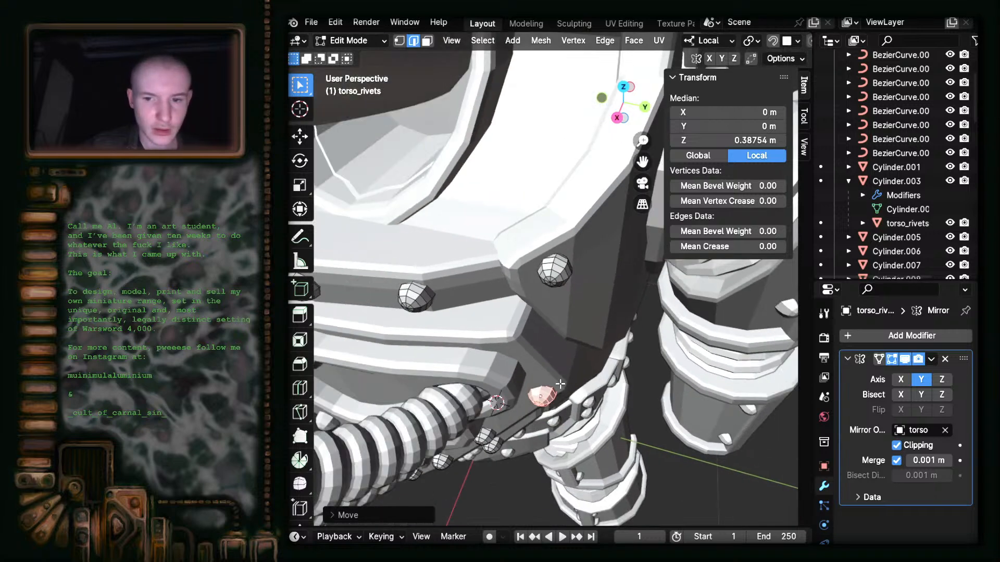
- Apply Shade Smooth to the torso rivets object in Object Mode and examine the rivets up close
key(Tab)
right_click(540, 398)
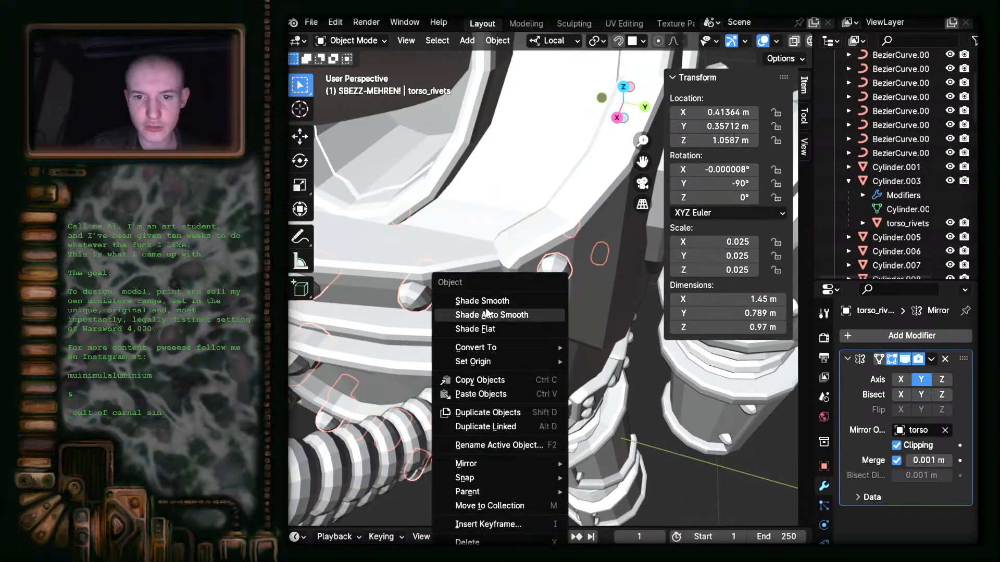
click(501, 300)
click(692, 455)
middle_drag(661, 469, 473, 142)
scroll(455, 349, up, 3)
middle_drag(454, 348, 563, 432)
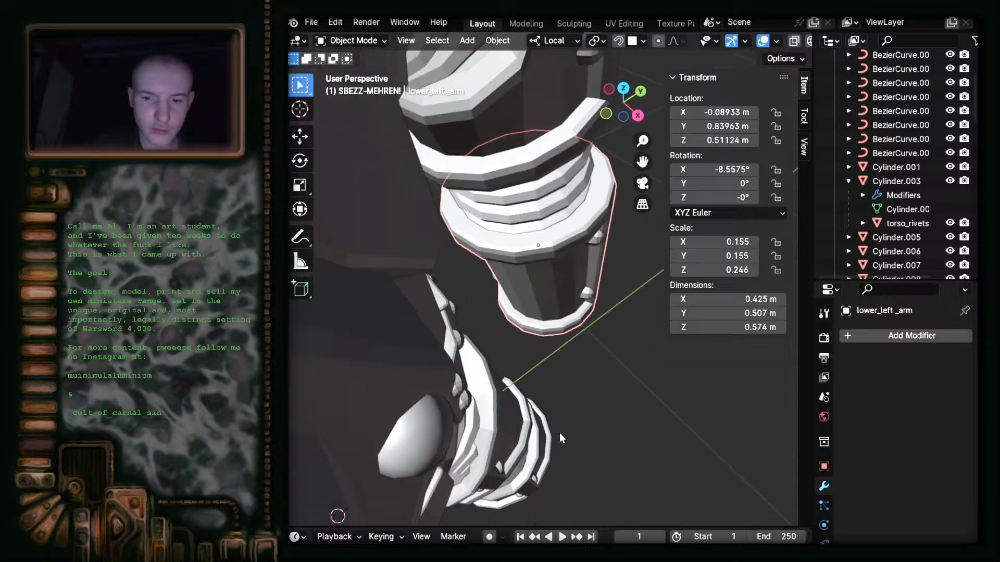
- Select the torso rivets object again and return it to flat shading
click(416, 438)
right_click(416, 439)
click(418, 440)
scroll(503, 311, down, 2)
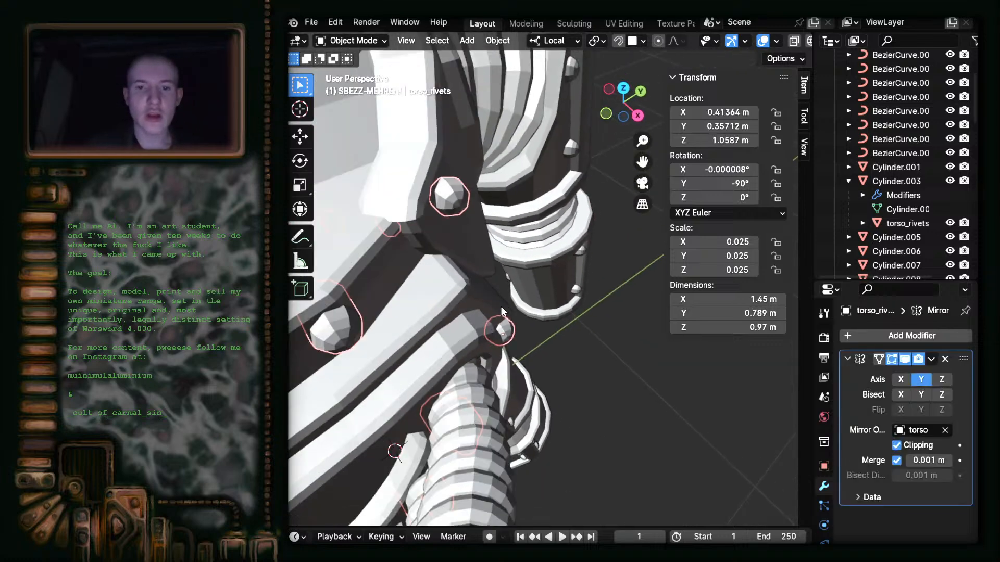
- Select the duplicated upper corner rivet in Edit Mode and move it about 0.006 m along negative Y and 0.011 m down in right view
key(Tab)
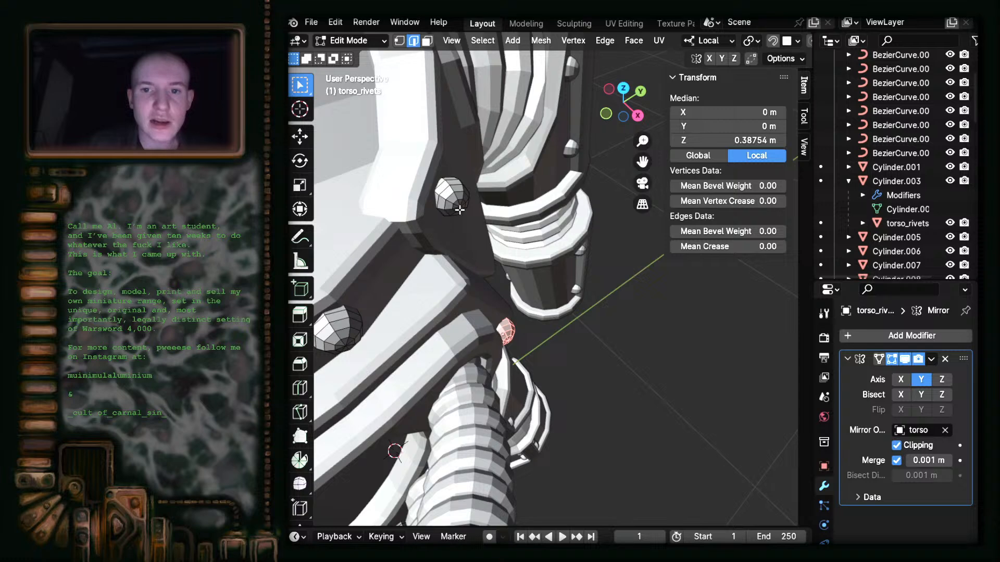
click(461, 209)
key(ctrl+l)
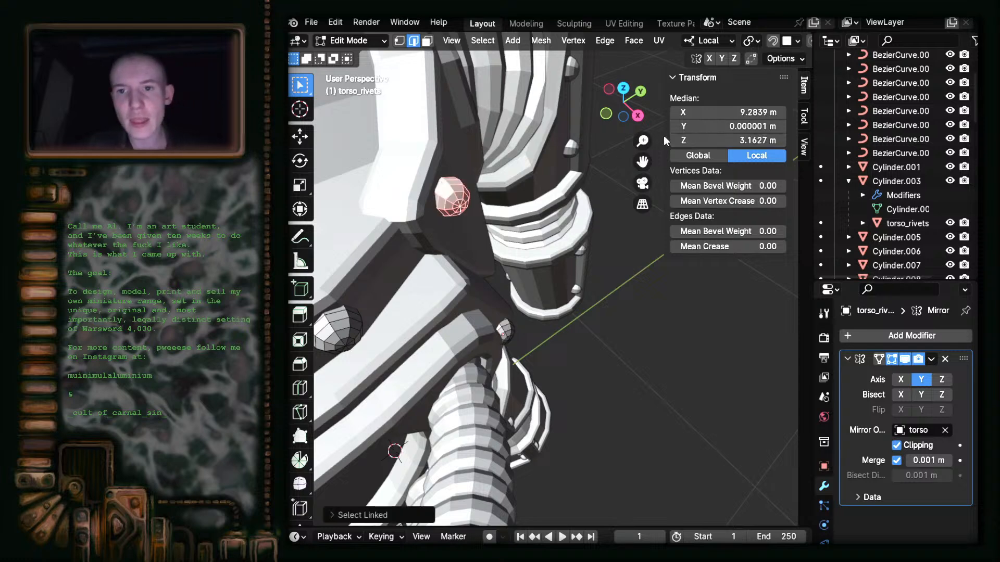
click(642, 123)
click(638, 115)
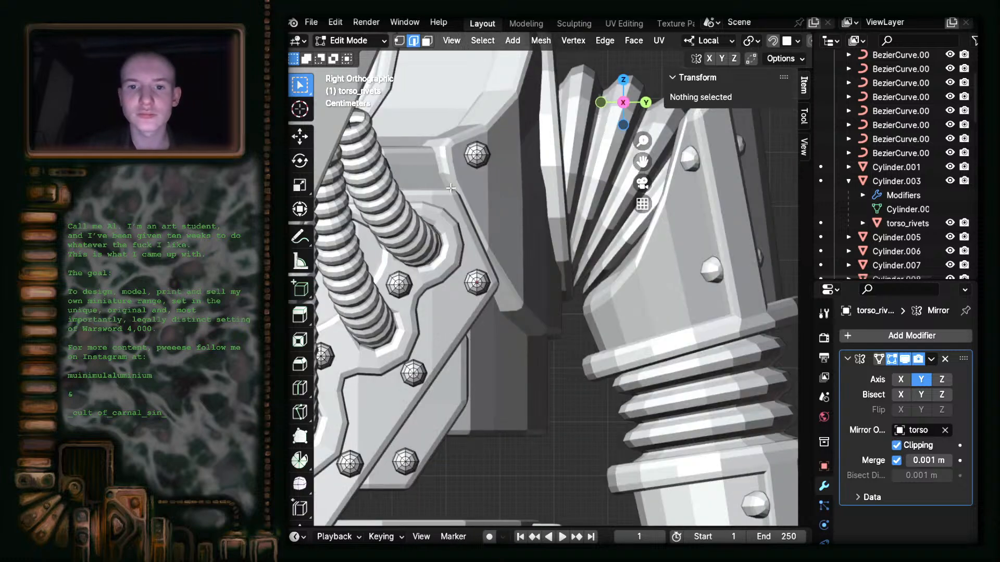
click(476, 158)
key(ctrl+l)
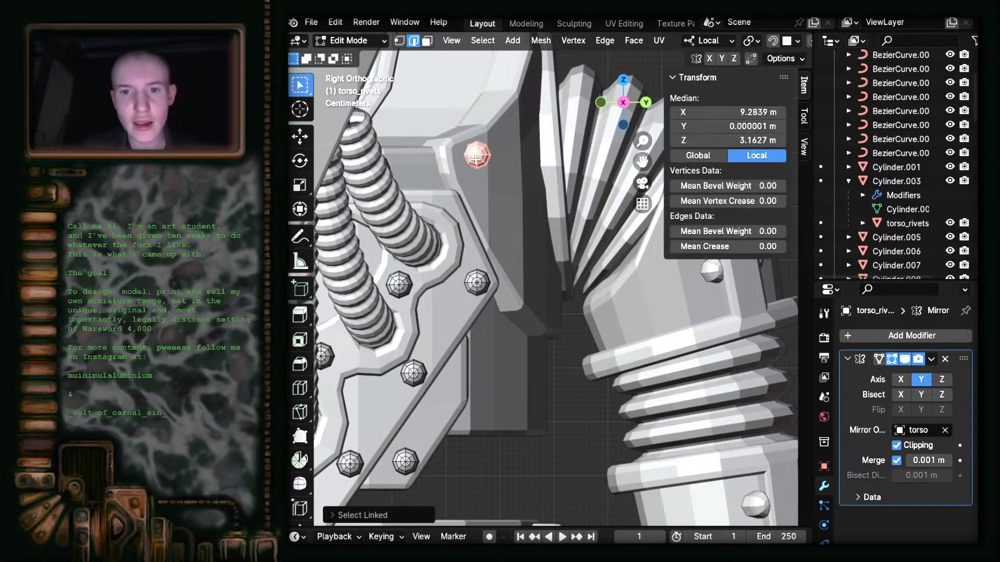
key(g)
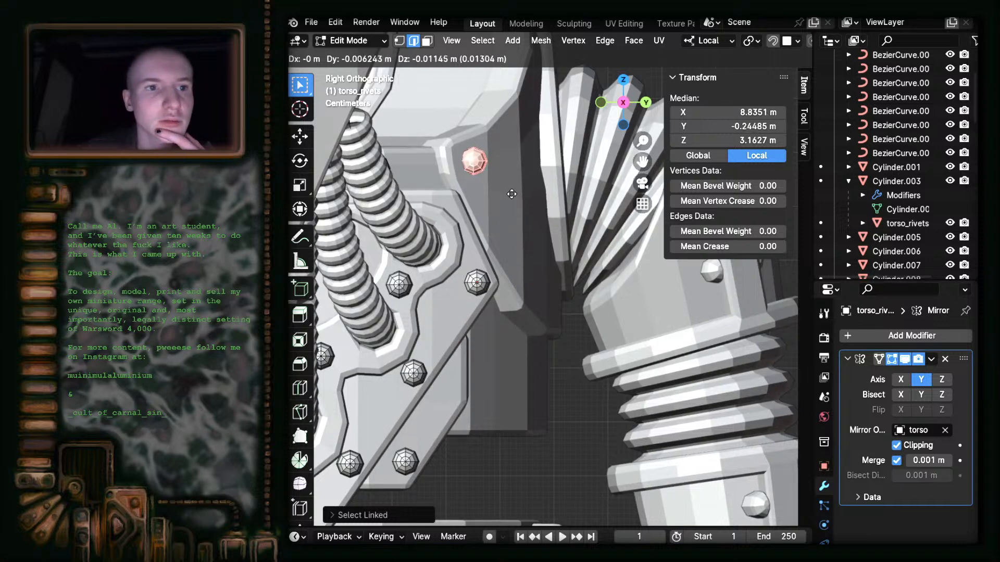
click(512, 194)
- Move the duplicated upper corner rivet slightly along negative Y in top view to seat it in the angled plate
click(646, 102)
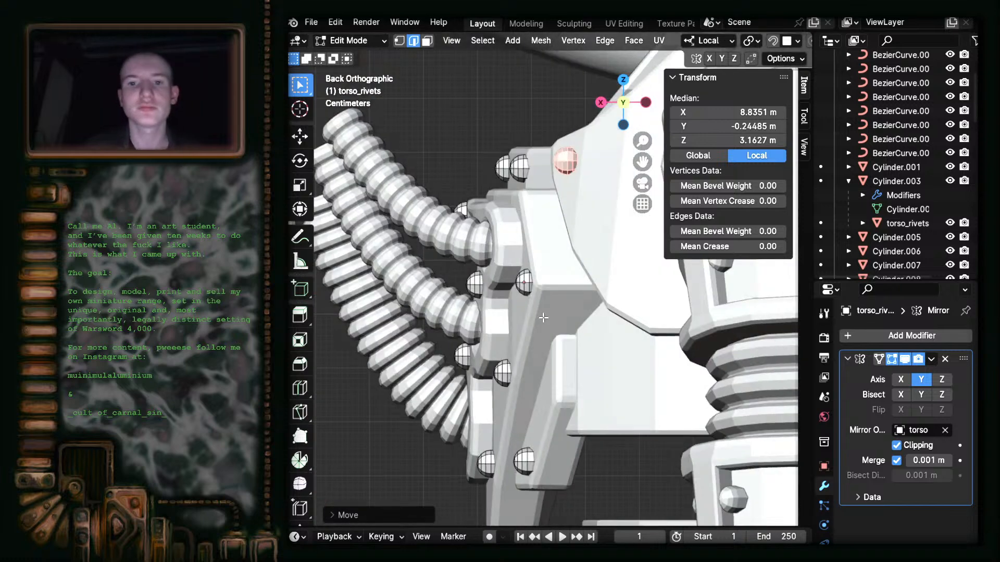
scroll(564, 233, up, 2)
shift+middle_drag(564, 233, 372, 383)
scroll(368, 294, up, 2)
shift+middle_drag(383, 348, 530, 363)
scroll(604, 371, up, 1)
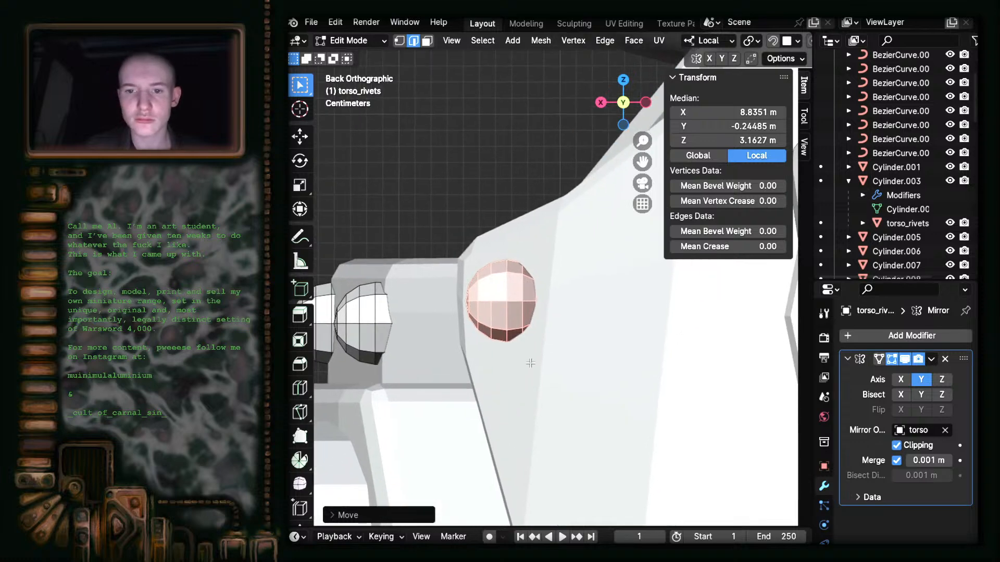
click(624, 83)
shift+middle_drag(648, 415, 576, 293)
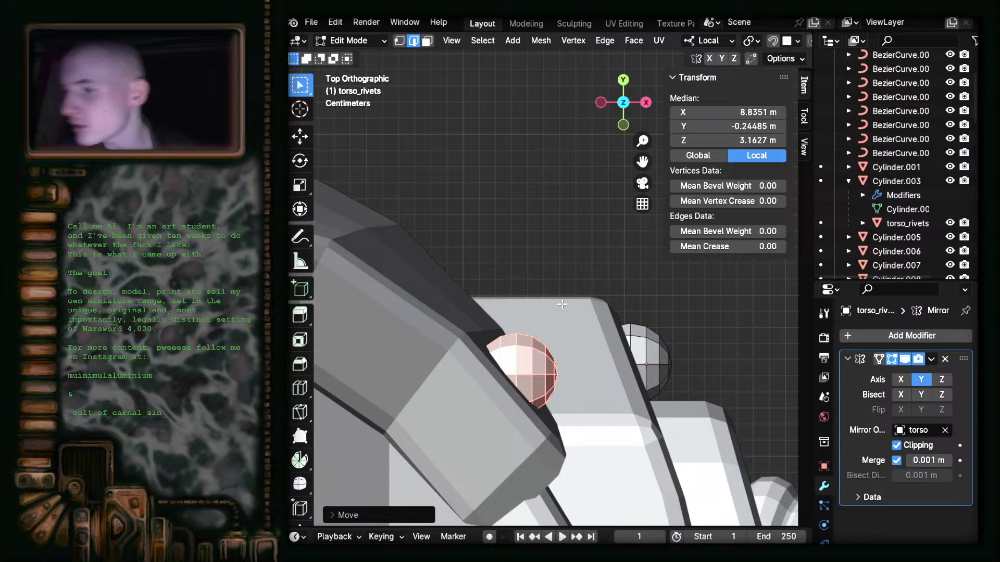
shift+middle_drag(628, 485, 556, 421)
scroll(641, 386, up, 2)
shift+middle_drag(579, 373, 670, 369)
key(g)
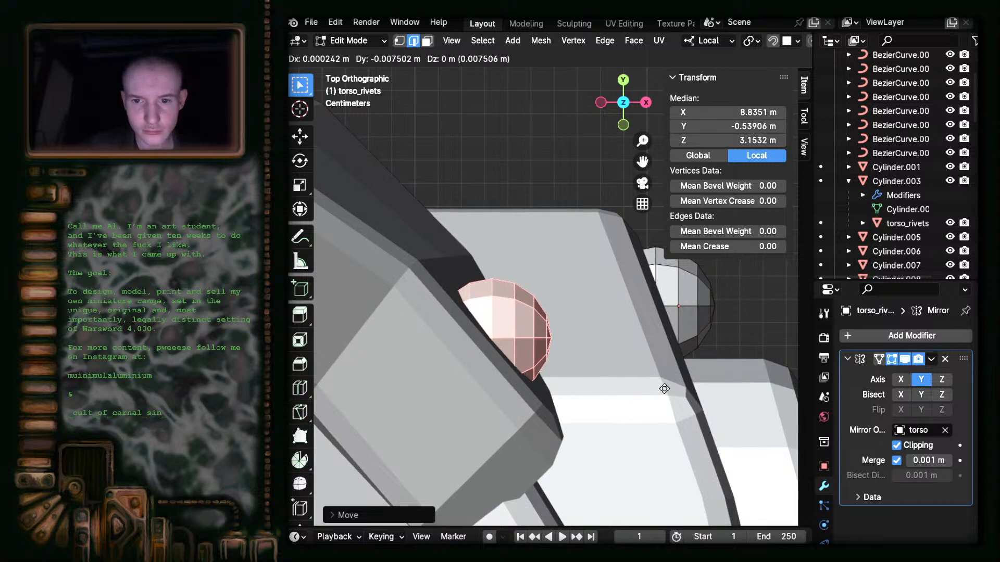
click(660, 392)
middle_drag(654, 442, 536, 286)
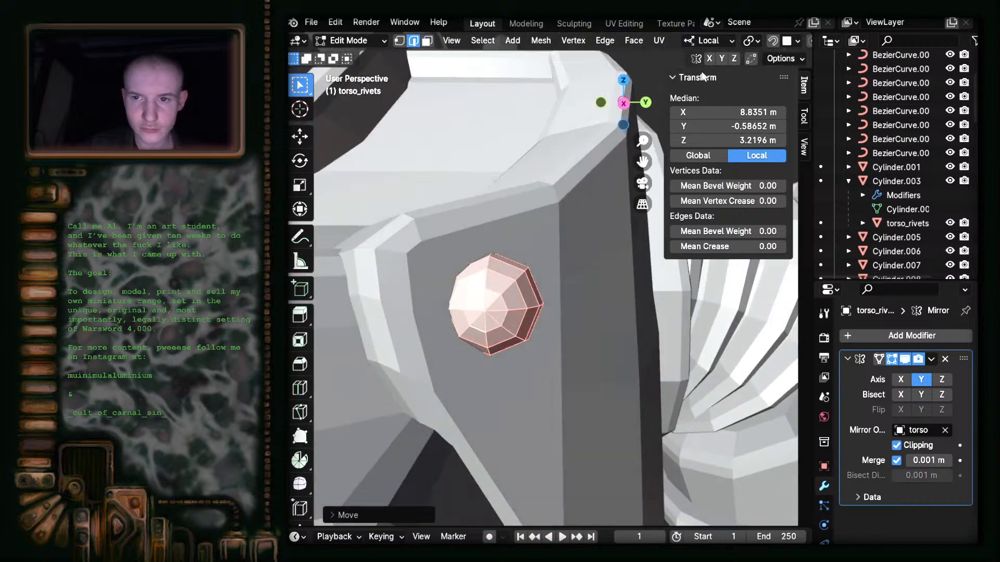
- Examine how the upper corner rivet sits in the angled plate, comparing it with the neighbouring torso rivets from several angles
click(622, 103)
scroll(584, 284, down, 3)
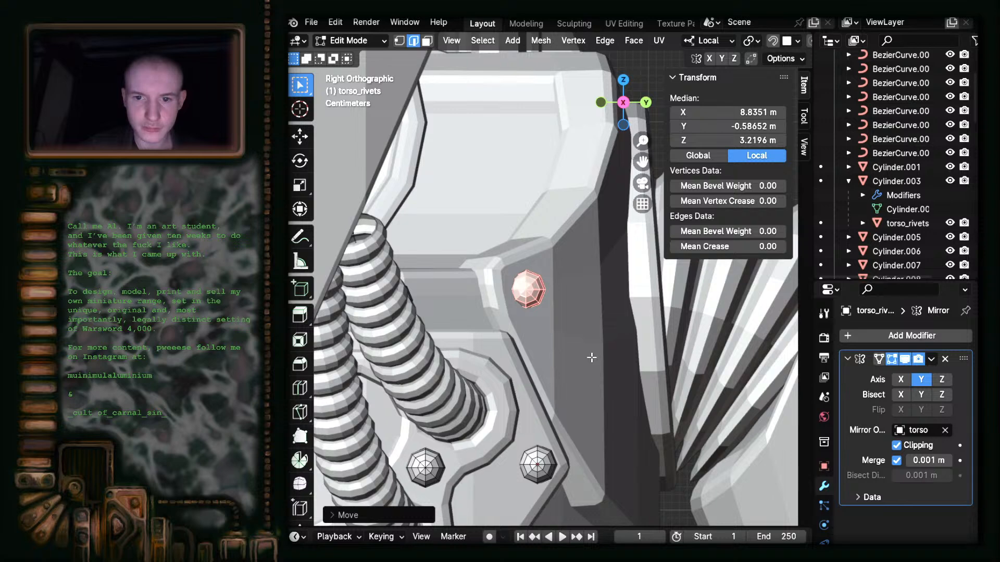
scroll(593, 356, down, 2)
shift+middle_drag(555, 316, 496, 301)
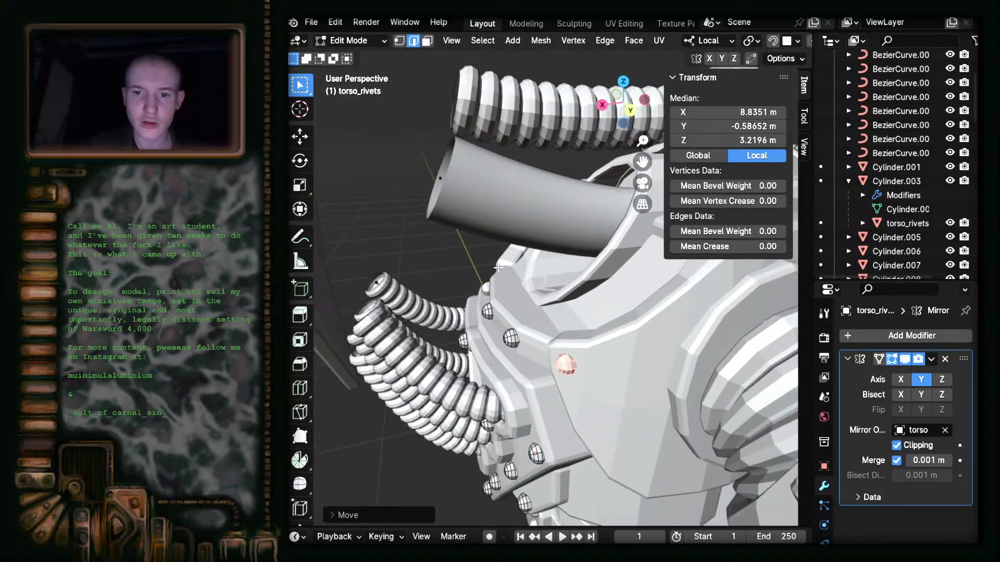
middle_drag(516, 353, 644, 380)
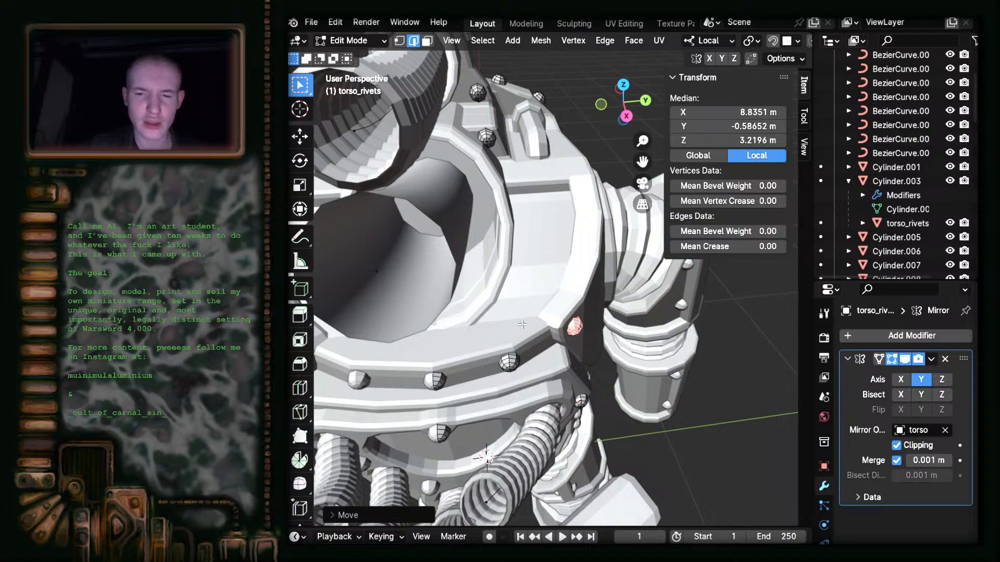
middle_drag(563, 332, 442, 264)
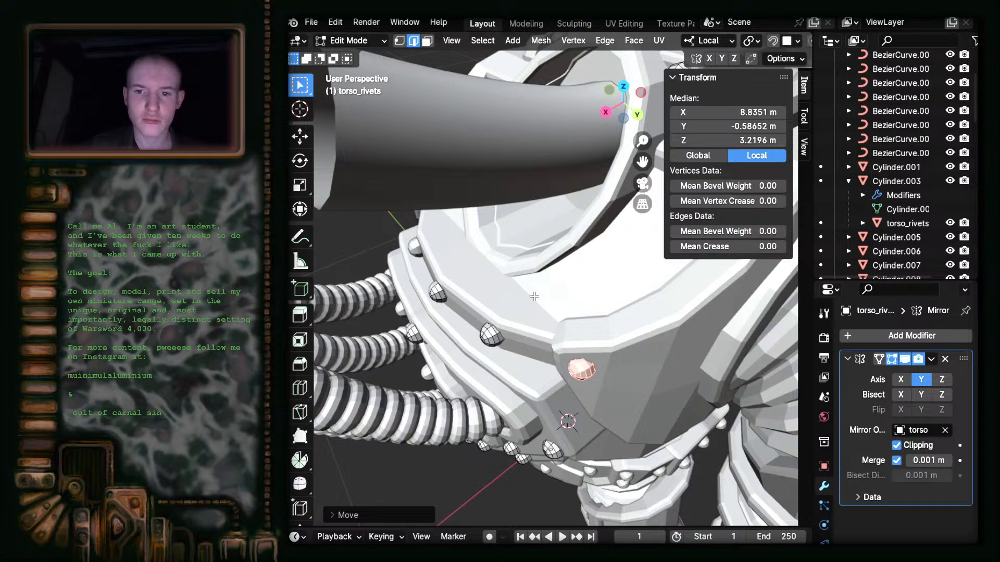
scroll(532, 296, down, 4)
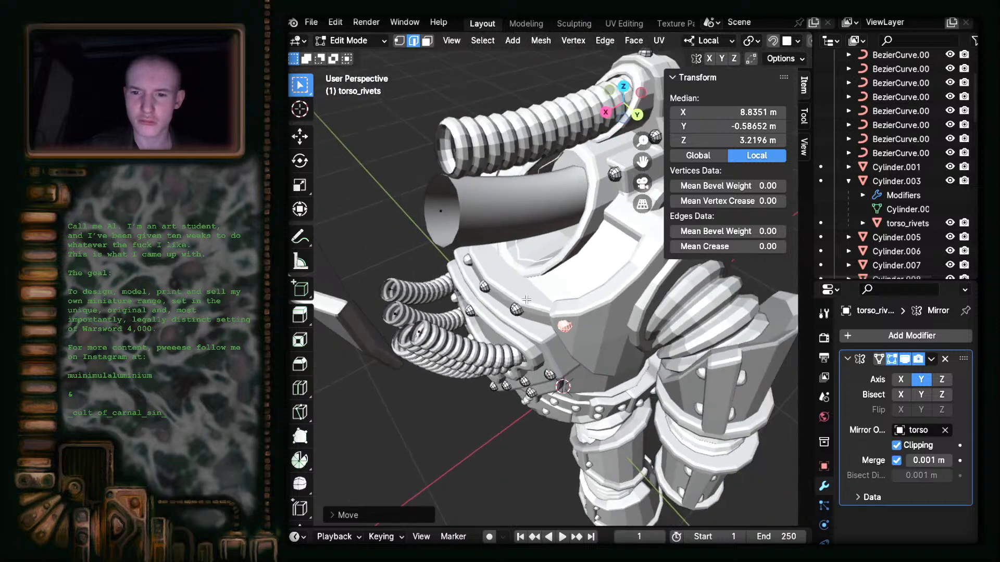
click(605, 112)
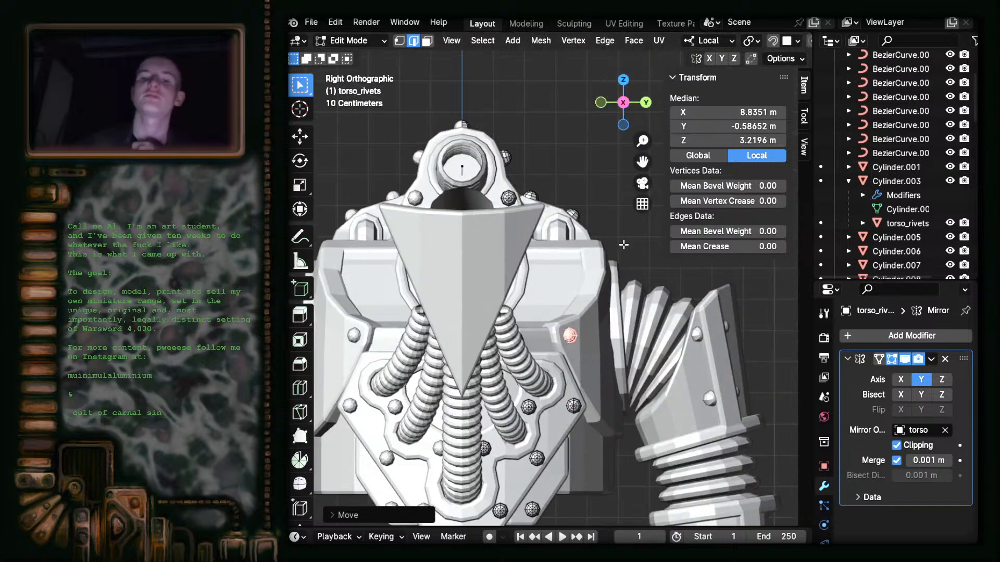
scroll(606, 276, up, 4)
shift+middle_drag(628, 304, 490, 273)
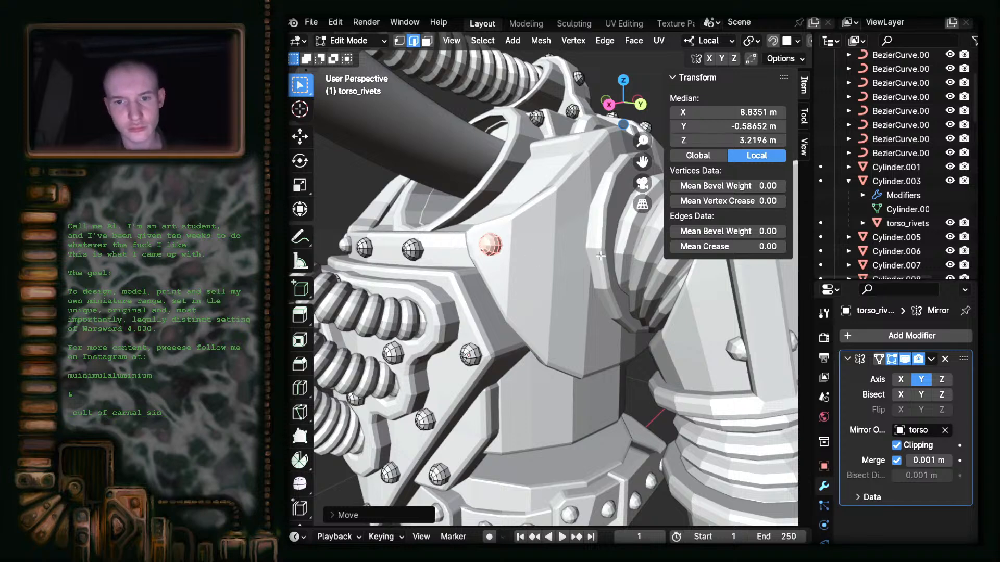
- Duplicate the upper corner rivet and place the copy about 0.2 m away, near the lower slanted edge of the side armour plate
key(g)
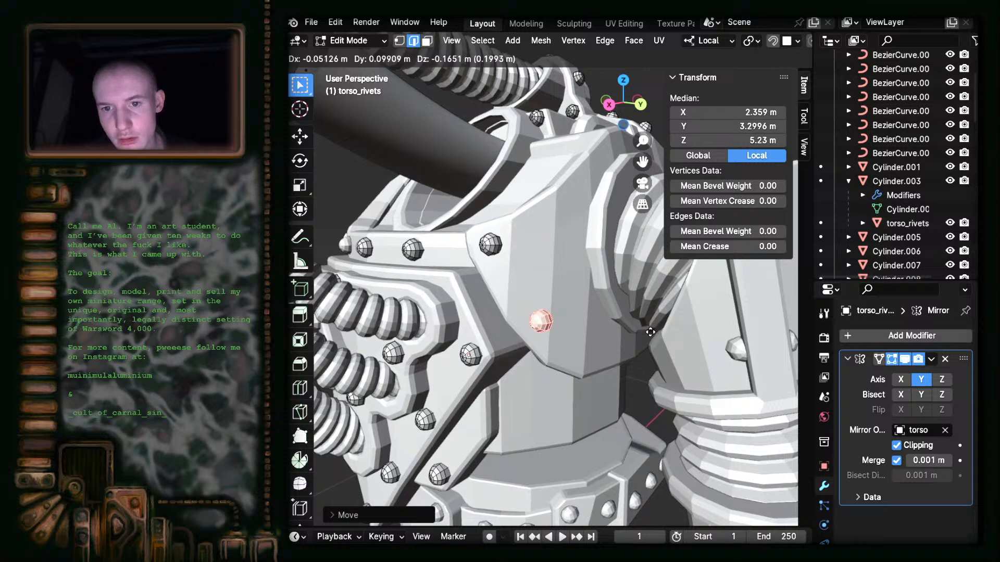
click(650, 332)
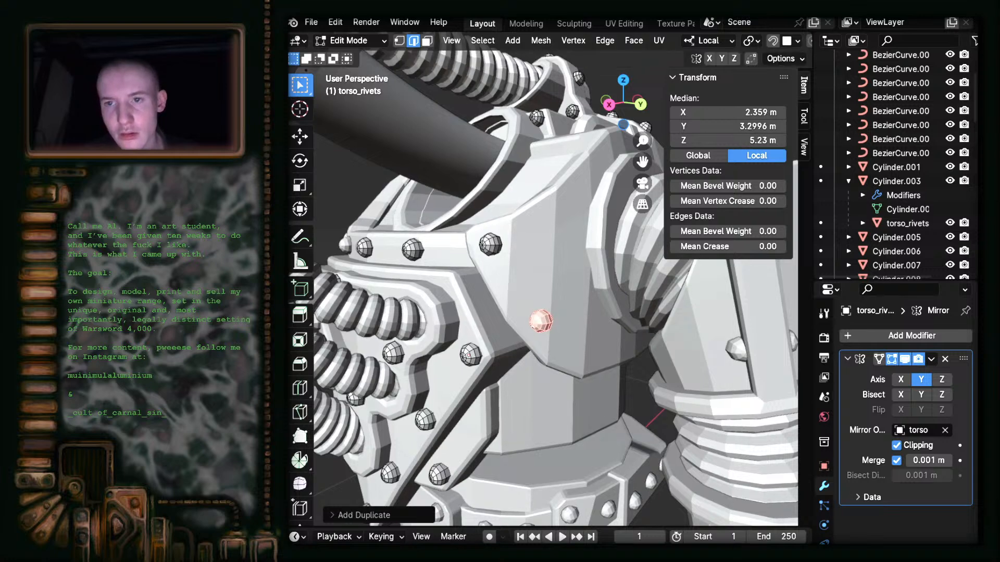
click(607, 109)
scroll(544, 443, up, 2)
middle_drag(564, 356, 474, 356)
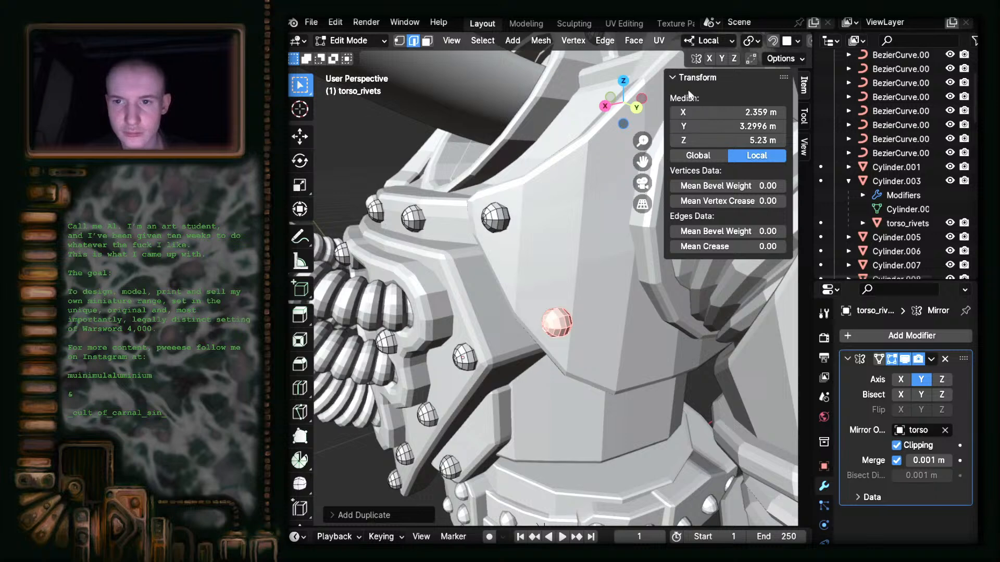
- Move the new rivet copy in top view about 0.018 m along negative X and 0.014 m along negative Y toward the plate
click(637, 104)
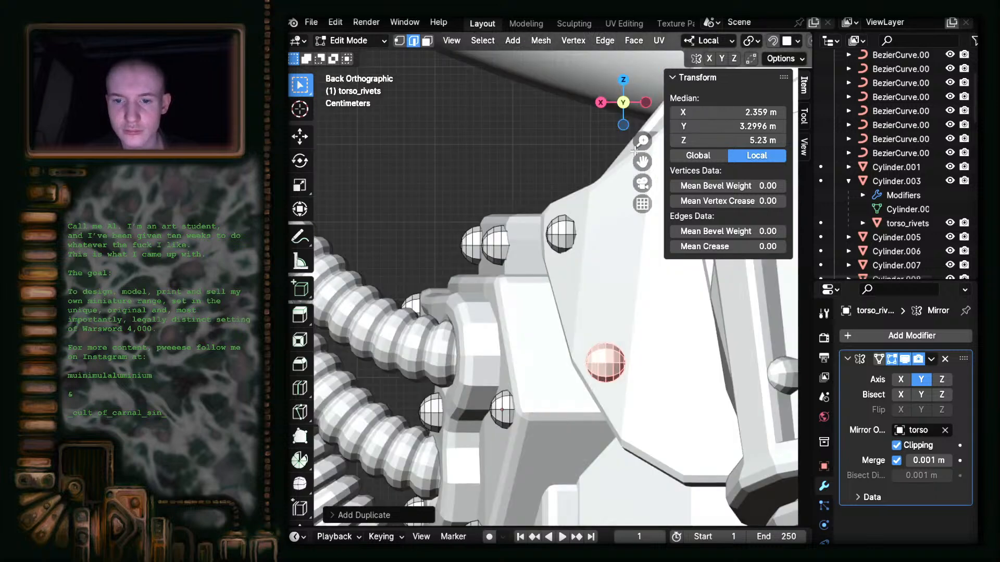
click(624, 80)
key(g)
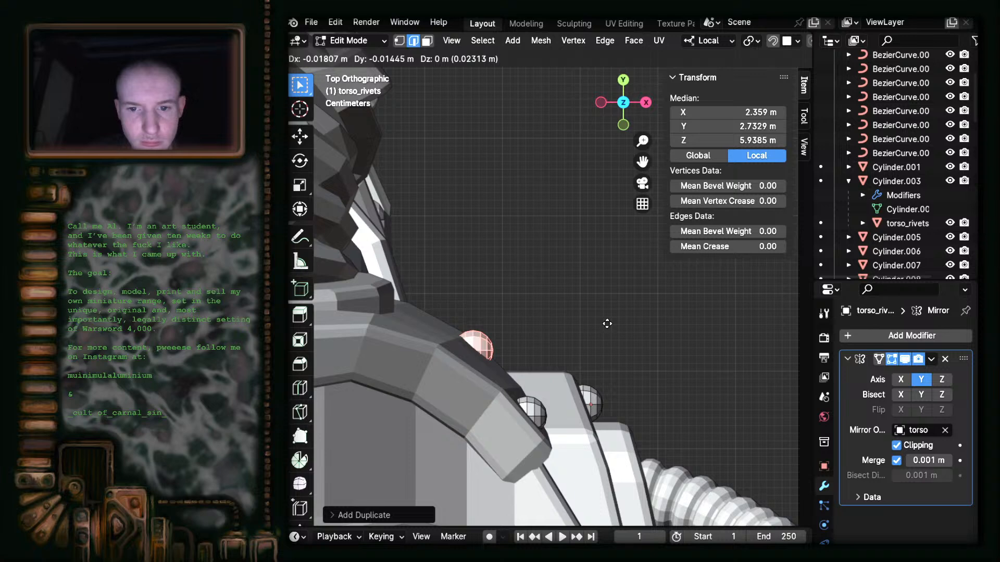
click(607, 324)
- Lower the rivet copy about 0.017 m in right view along the side plate
middle_drag(603, 368, 526, 249)
click(624, 106)
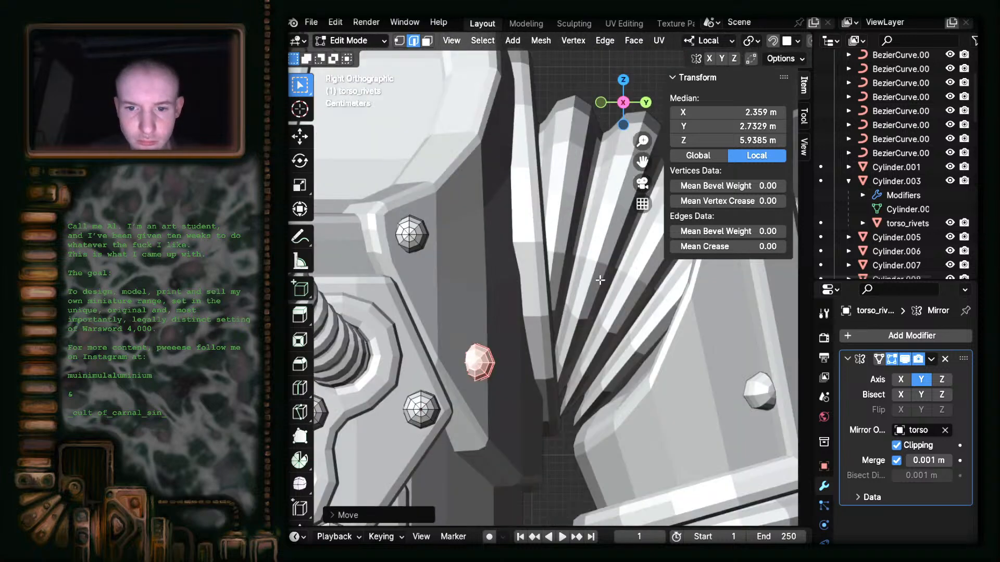
key(g)
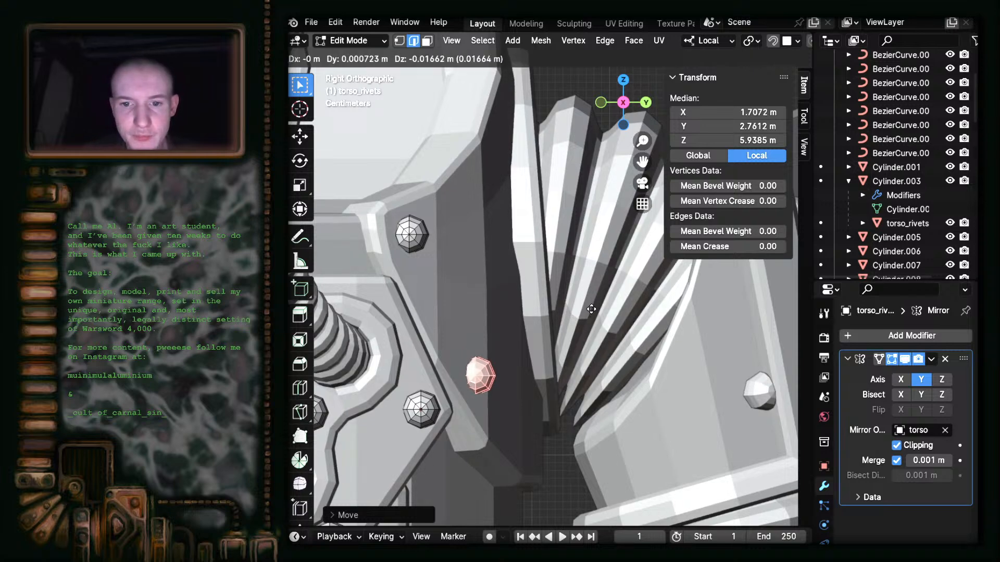
click(591, 310)
- Fine-tune the rivet copy's depth in top view, first slightly outward, then about 0.0035 m along negative Y into the plate
middle_drag(587, 362, 554, 354)
scroll(567, 232, up, 2)
middle_drag(579, 226, 580, 250)
click(628, 107)
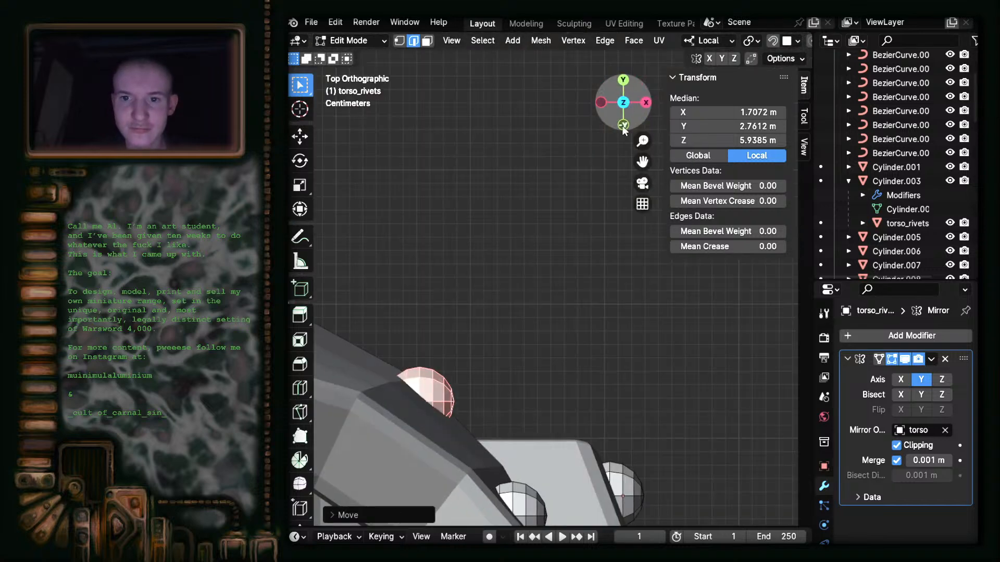
key(g)
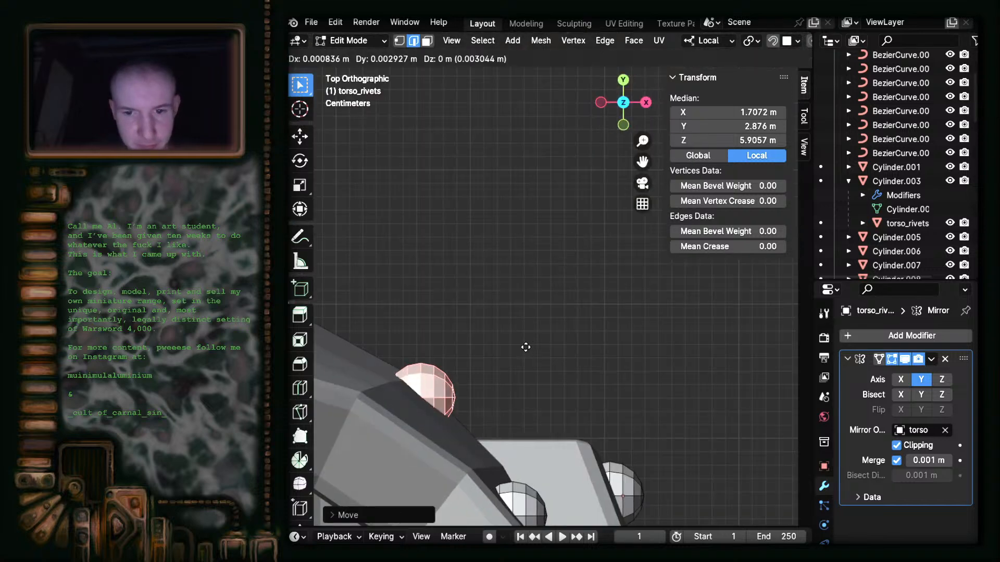
click(527, 348)
scroll(544, 378, up, 2)
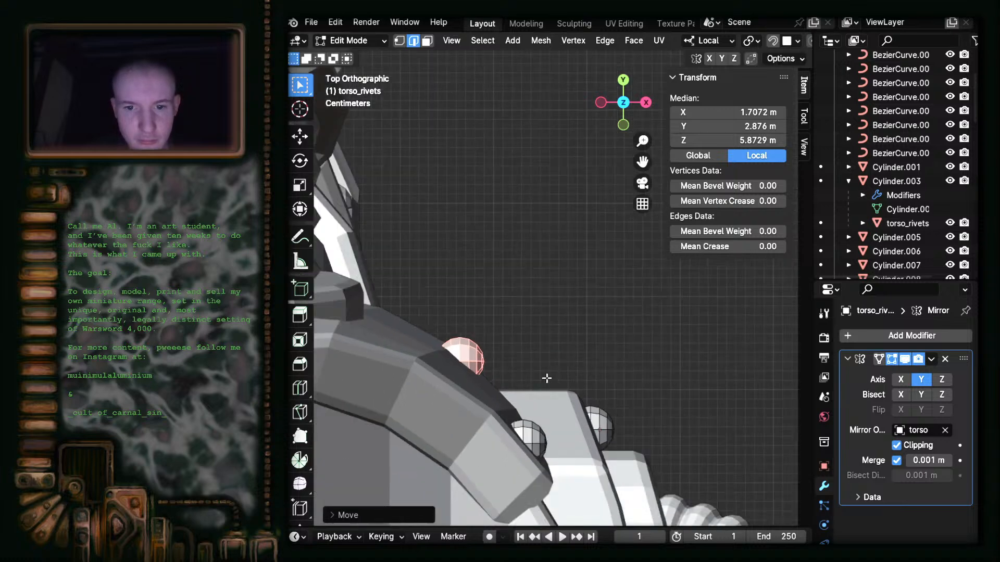
scroll(545, 378, down, 2)
key(g)
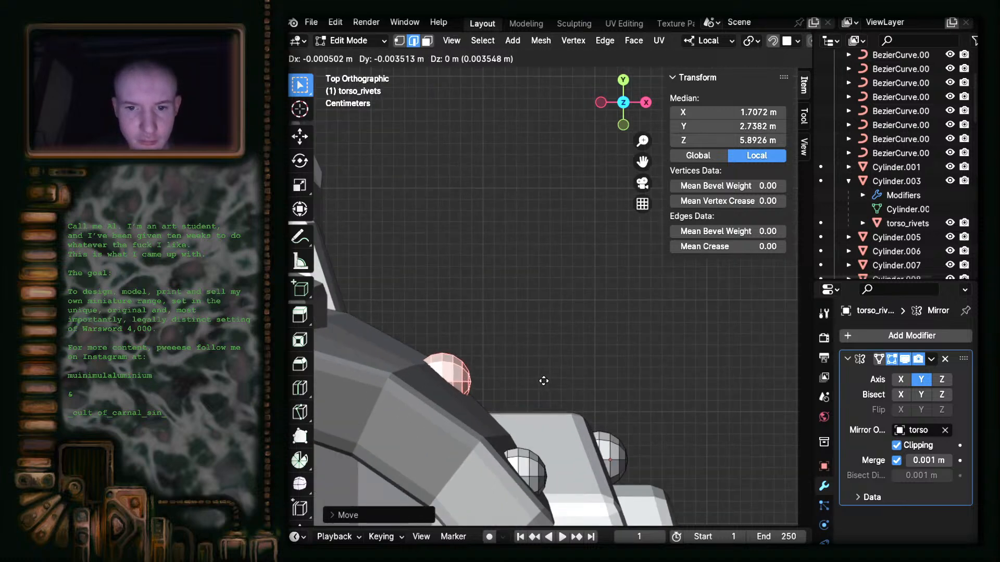
click(543, 381)
- Nudge the rivet copy about 0.008 m in perspective view, mainly along positive X and negative Y, closer to the plate's slanted edge
middle_drag(554, 397, 586, 351)
scroll(587, 344, down, 2)
scroll(587, 350, up, 2)
scroll(618, 317, down, 4)
middle_drag(620, 316, 528, 237)
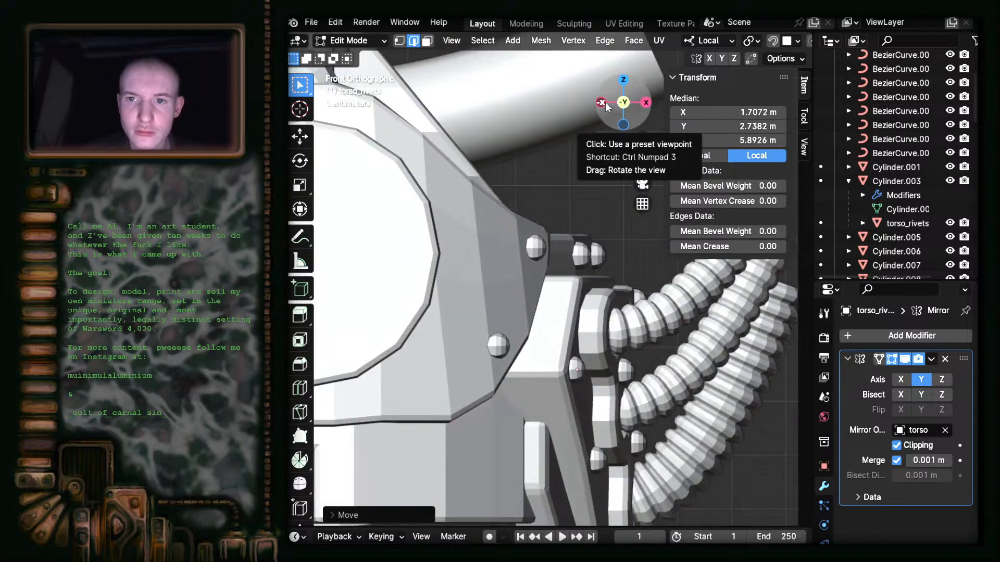
click(645, 103)
scroll(631, 328, up, 1)
shift+middle_drag(612, 323, 536, 200)
scroll(536, 201, up, 1)
scroll(521, 255, down, 1)
middle_drag(521, 255, 442, 264)
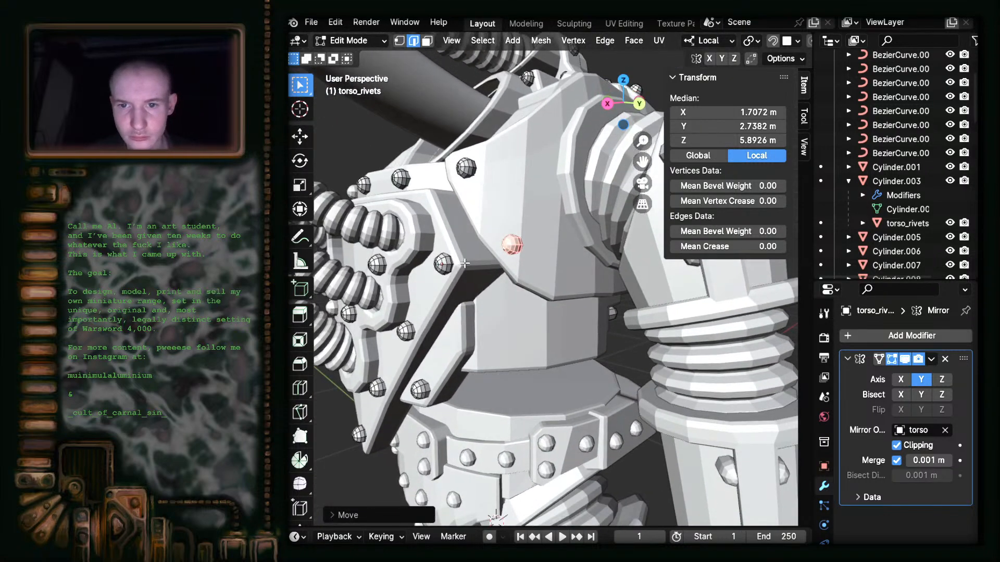
key(g)
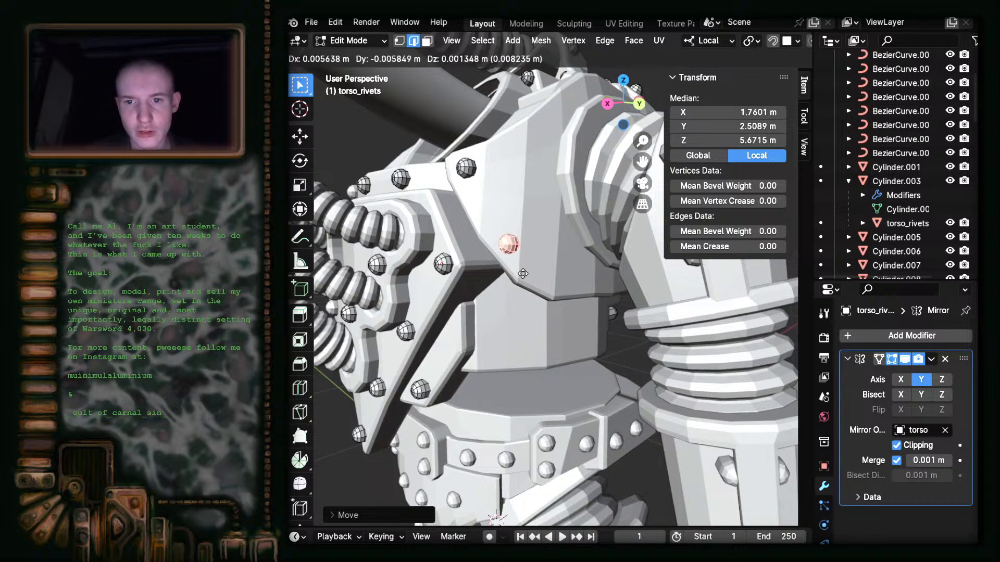
click(522, 273)
mouse_move(523, 273)
middle_down()
mouse_move(600, 461)
mouse_move(753, 411)
mouse_move(774, 384)
mouse_move(661, 339)
mouse_move(505, 229)
mouse_move(539, 278)
middle_up()
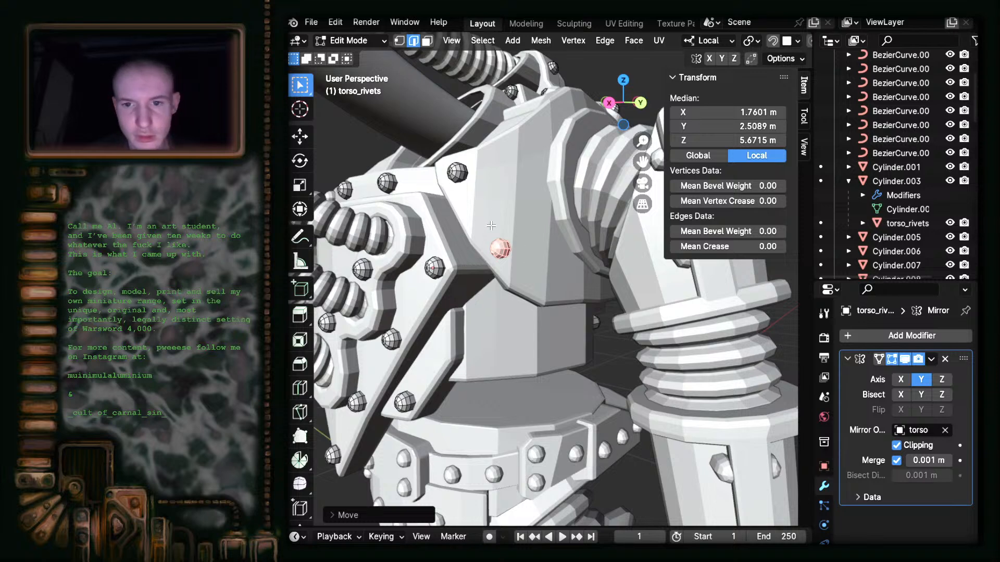
- Duplicate the lower-edge rivet and place the copy about 0.19 m further back, near the side plate's bottom corner beside the arm
key(g)
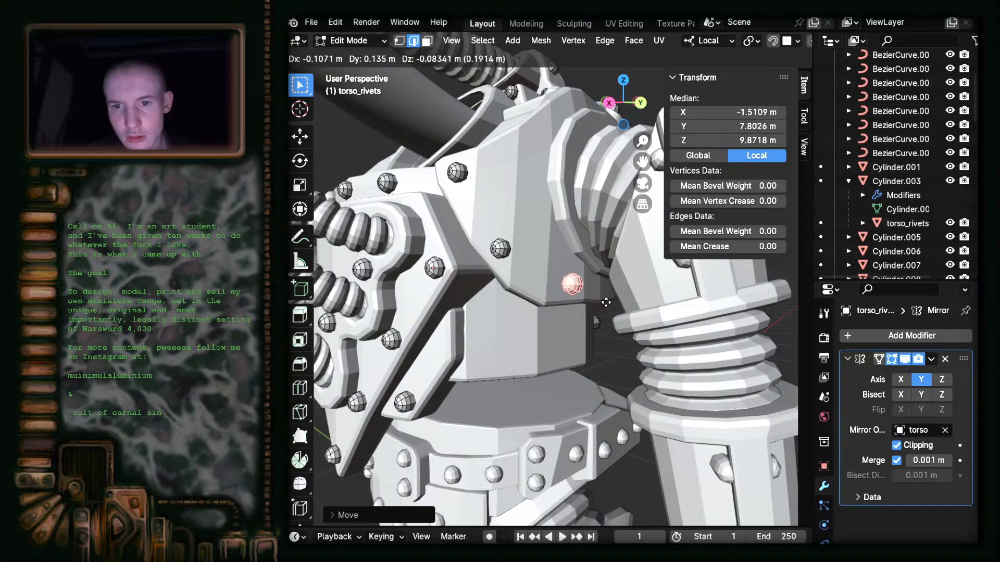
click(606, 302)
middle_drag(606, 302, 534, 276)
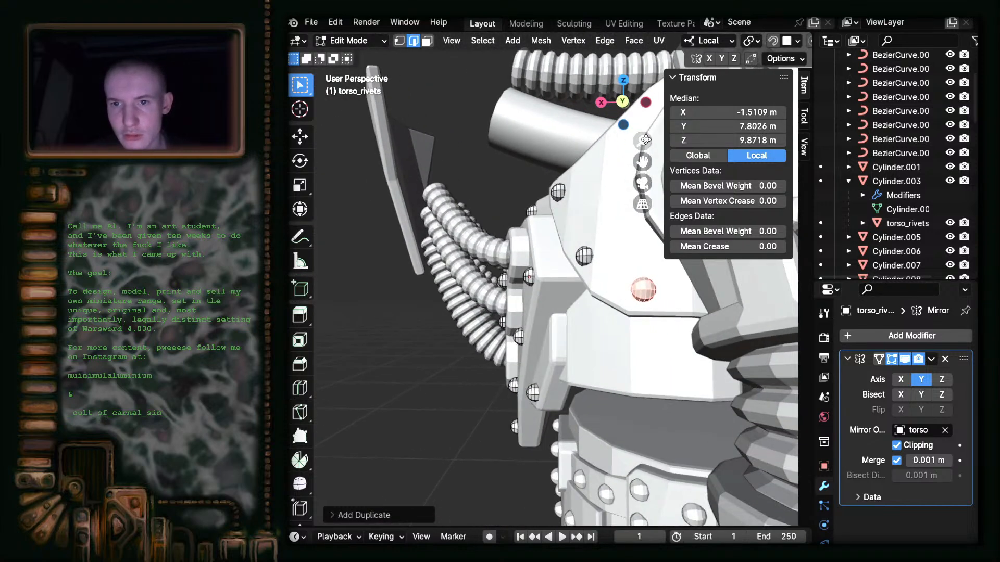
click(622, 102)
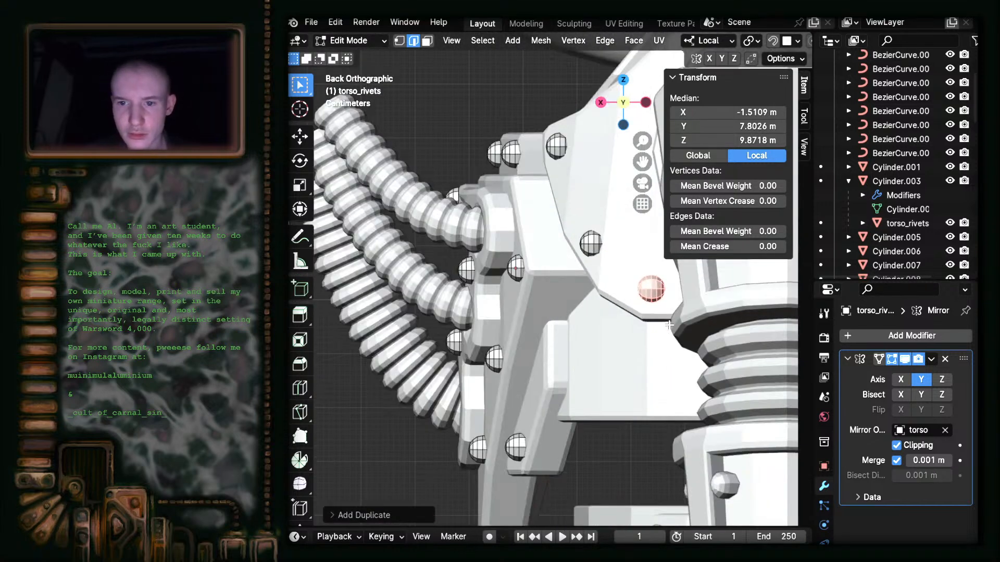
- Hide the upper_left_arm object to expose the side plate behind it
shift+middle_drag(645, 345, 448, 387)
scroll(917, 156, down, 4)
scroll(925, 160, up, 6)
scroll(924, 161, up, 2)
scroll(908, 210, down, 10)
scroll(919, 145, down, 8)
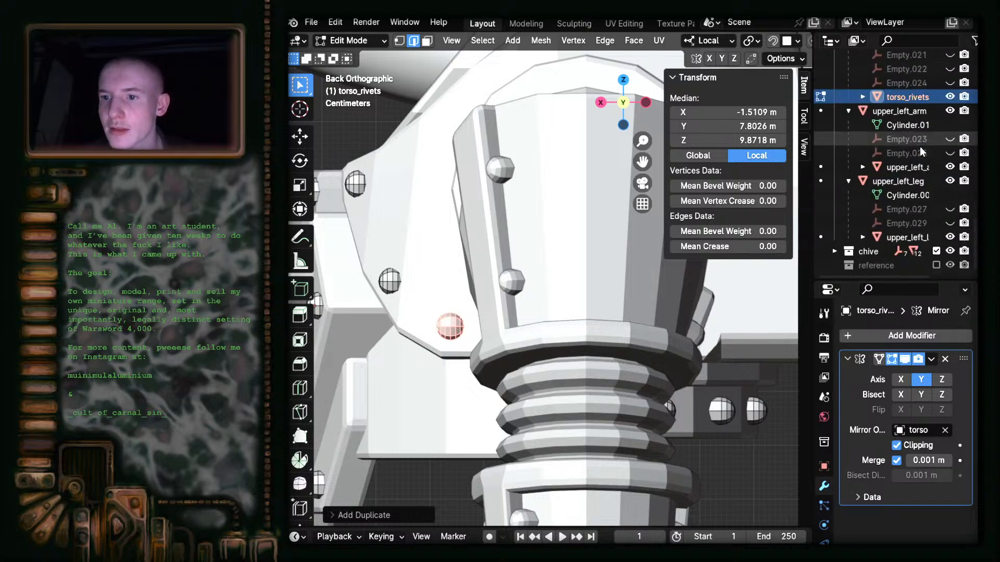
click(952, 110)
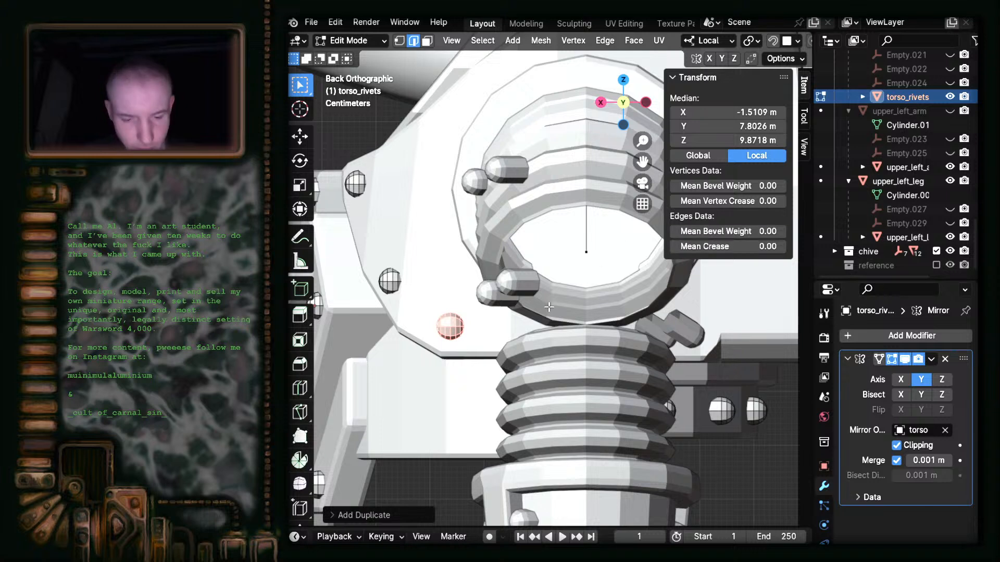
- Reposition the bottom corner rivet in back view, about 0.047 m along negative X and 0.014 m down, then about 0.01 m up
key(g)
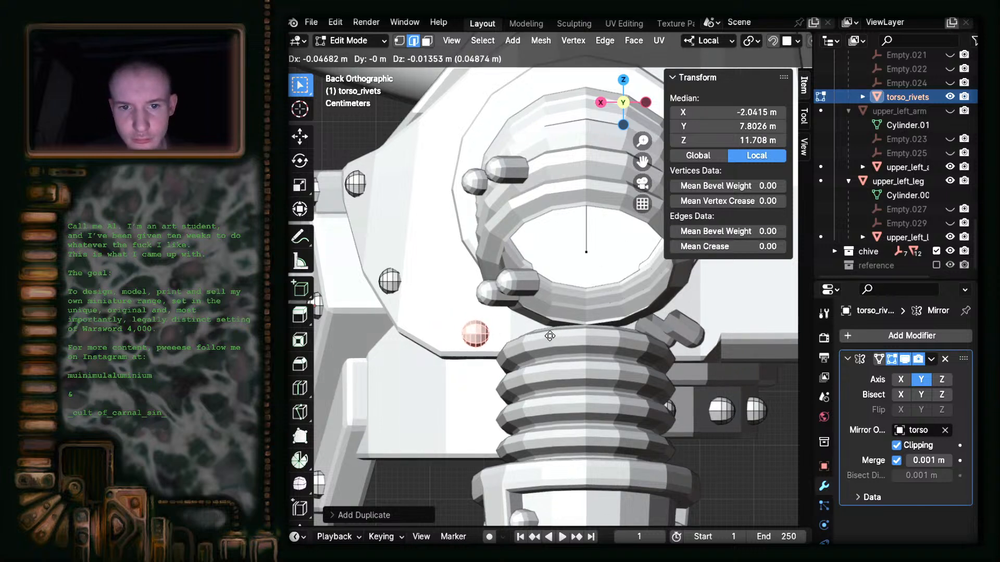
click(550, 335)
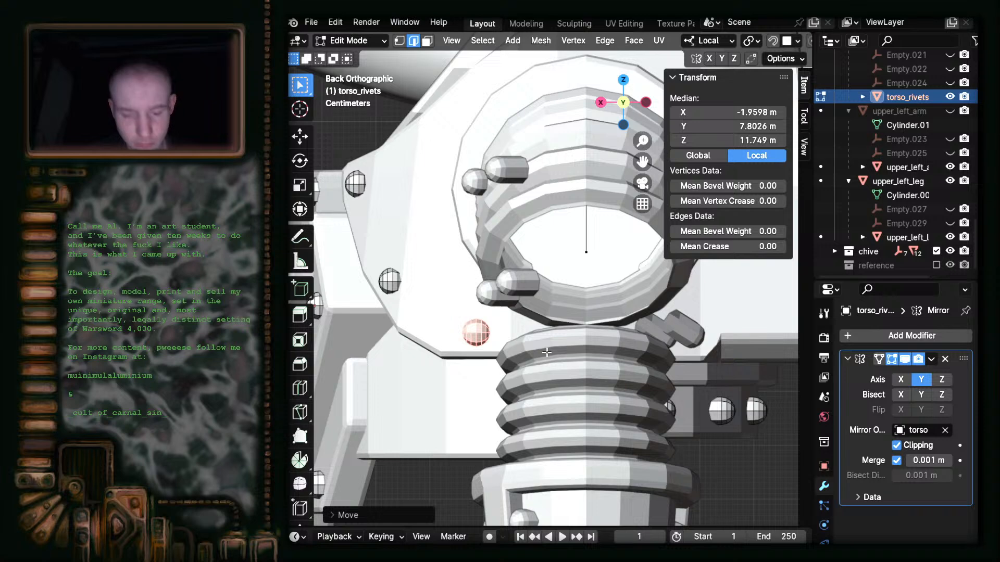
key(g)
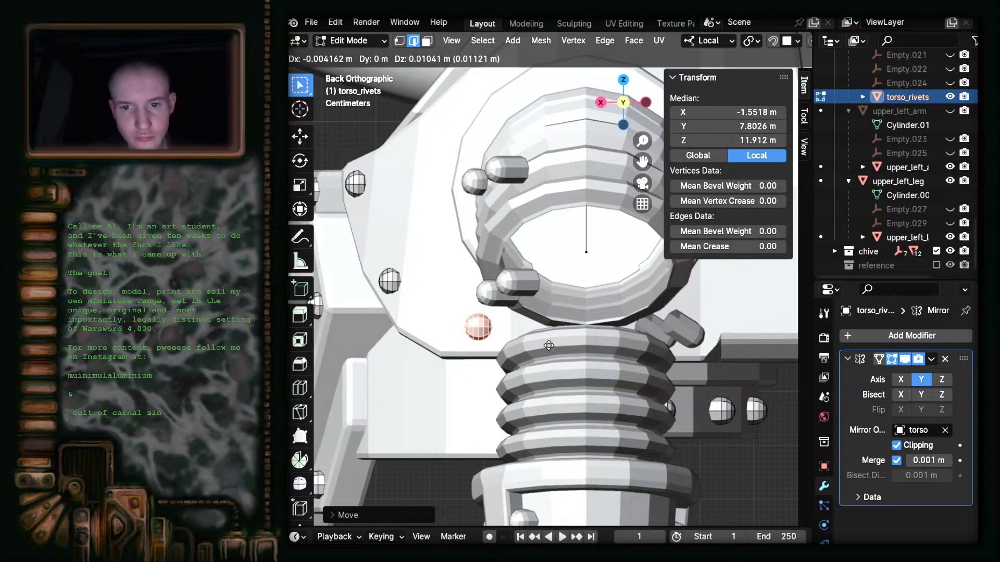
click(548, 346)
- Move the bottom corner rivet about 0.05 m along negative local Y in right view to bring it against the plate
click(601, 102)
scroll(584, 255, up, 4)
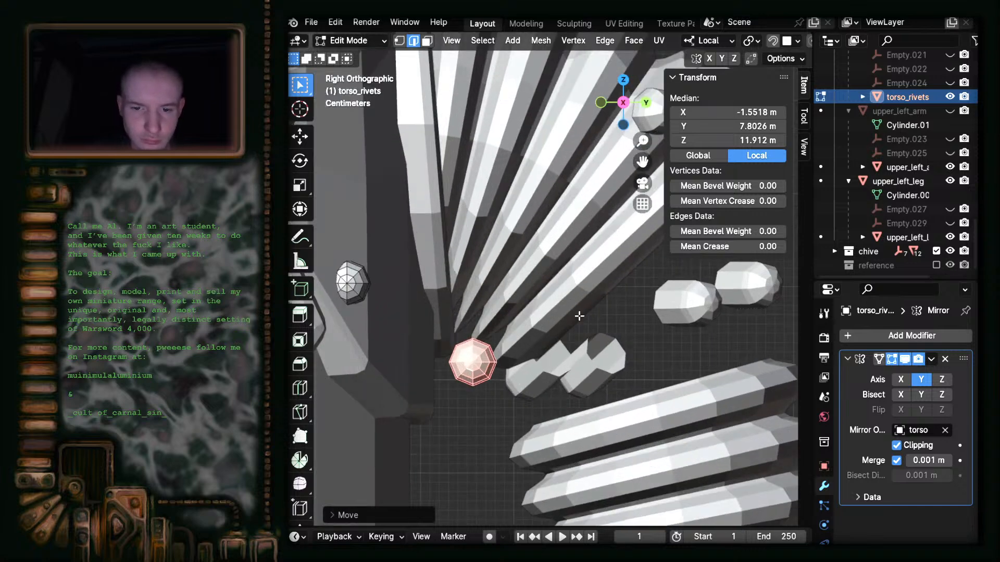
key(g)
key(x)
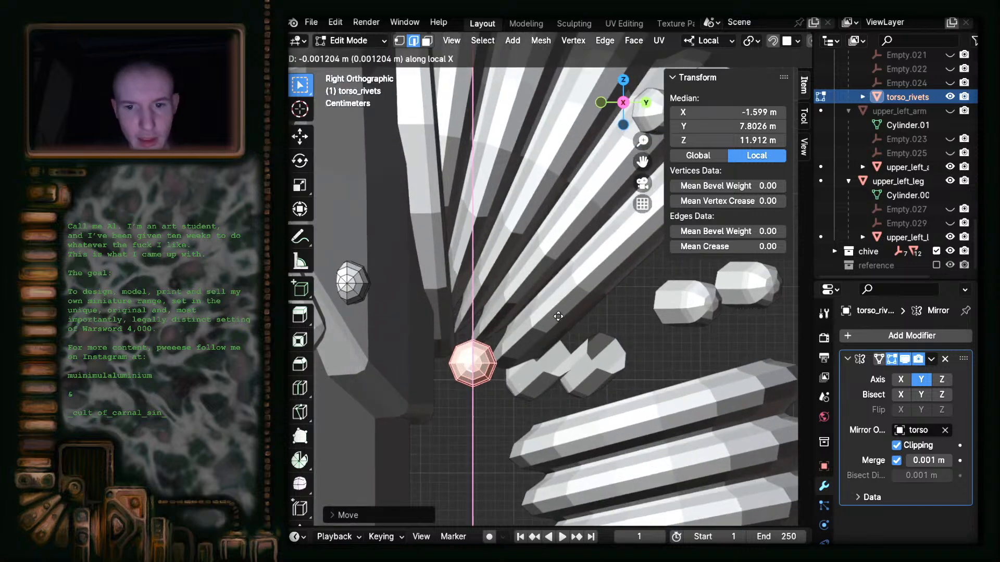
key(y)
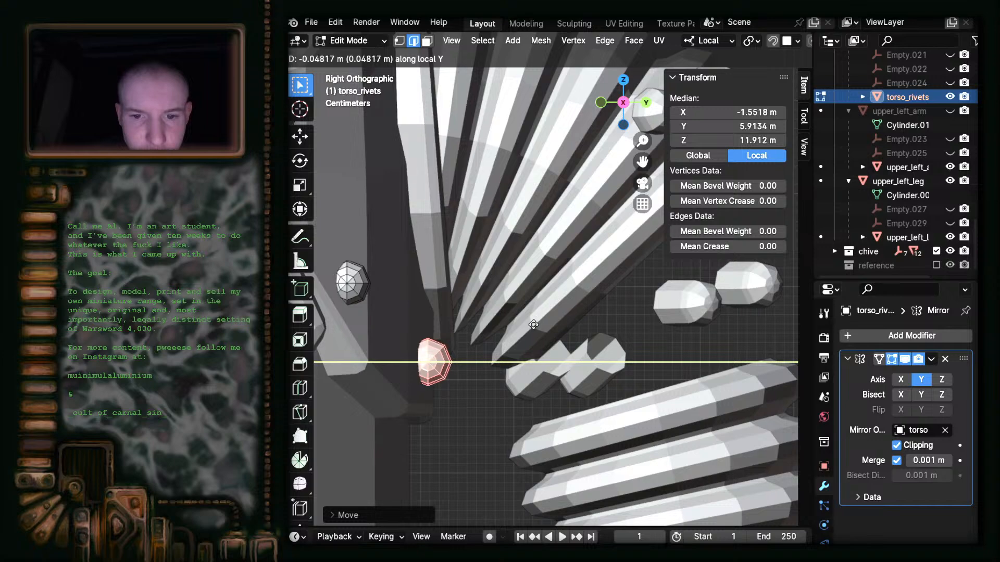
click(532, 326)
- Check the bottom corner rivet's placement on the side plate and make the upper_left_arm object visible again
middle_drag(530, 338, 489, 339)
scroll(522, 410, down, 7)
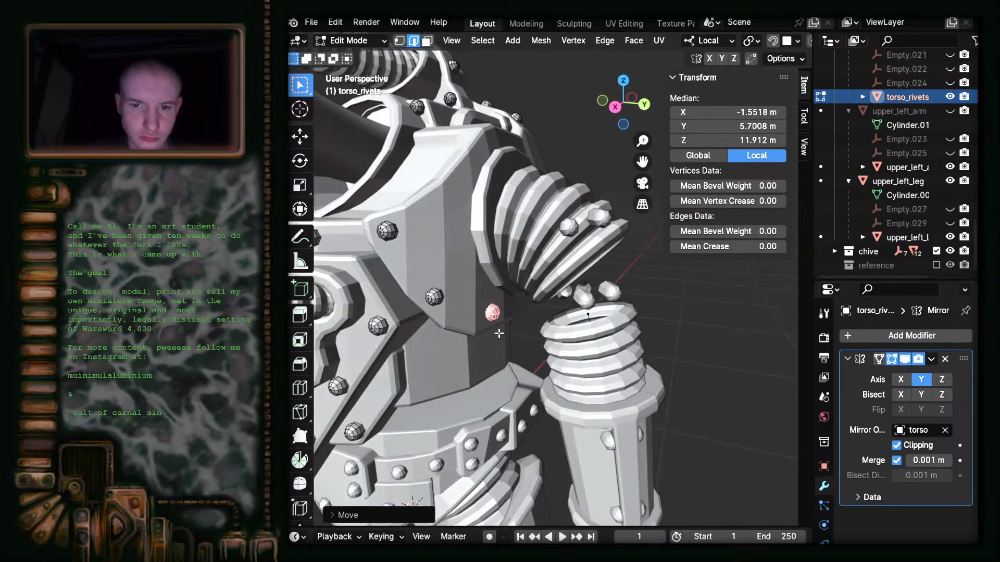
scroll(489, 339, up, 1)
click(955, 111)
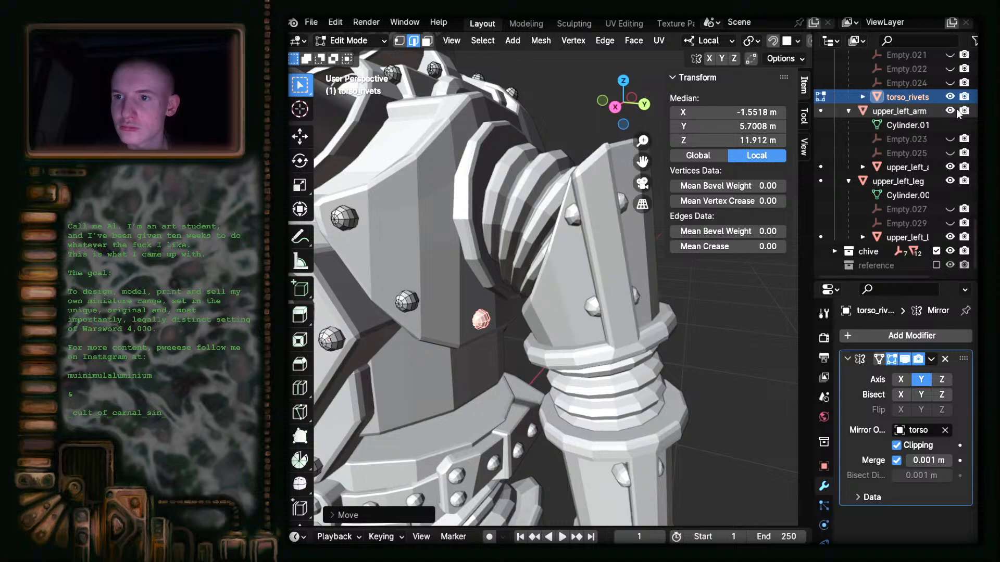
- Examine the torso in Object Mode, inspecting the selected torso_rivets along the waist band below the backpack
scroll(521, 240, down, 5)
key(Tab)
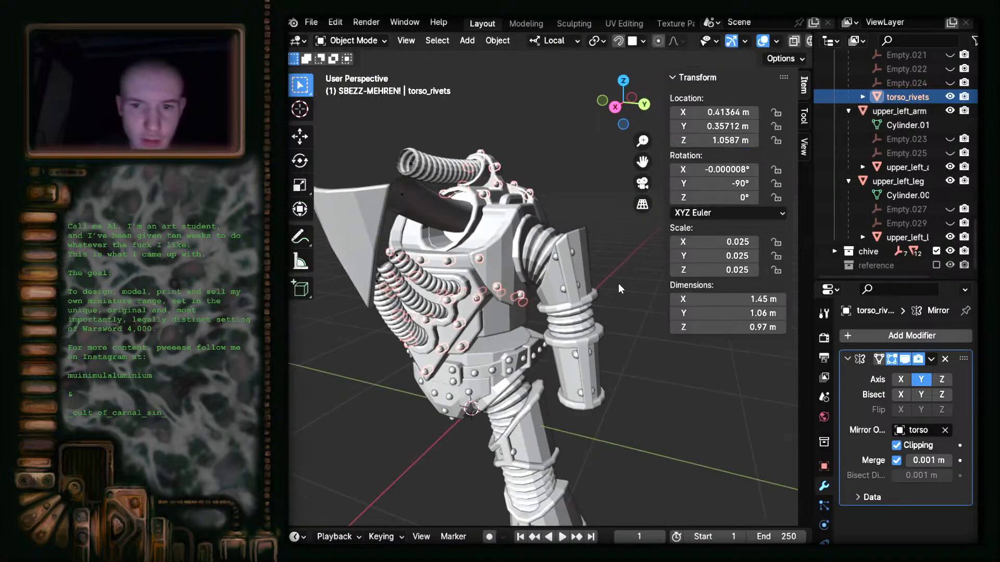
click(631, 226)
middle_drag(631, 226, 576, 320)
scroll(576, 321, up, 5)
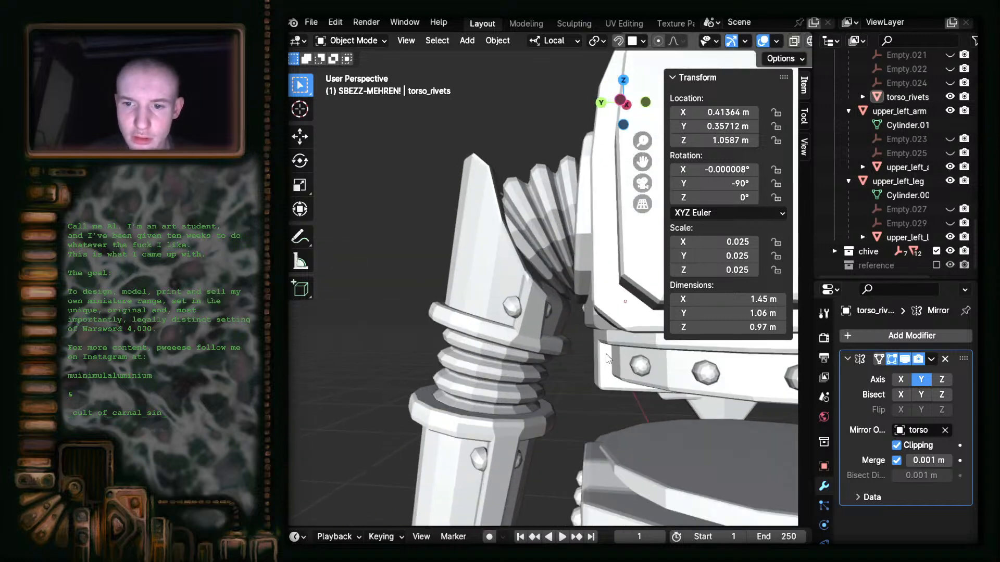
middle_drag(609, 353, 451, 273)
scroll(576, 307, up, 2)
mouse_move(582, 310)
middle_down()
mouse_move(602, 325)
mouse_move(511, 319)
mouse_move(564, 338)
mouse_move(587, 322)
middle_up()
click(591, 306)
scroll(609, 333, down, 3)
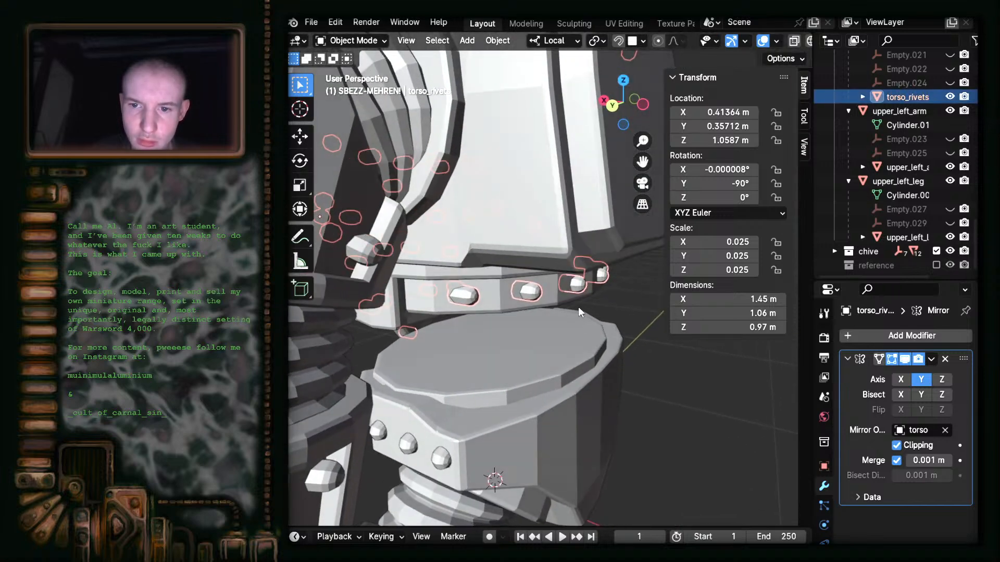
middle_drag(579, 285, 537, 281)
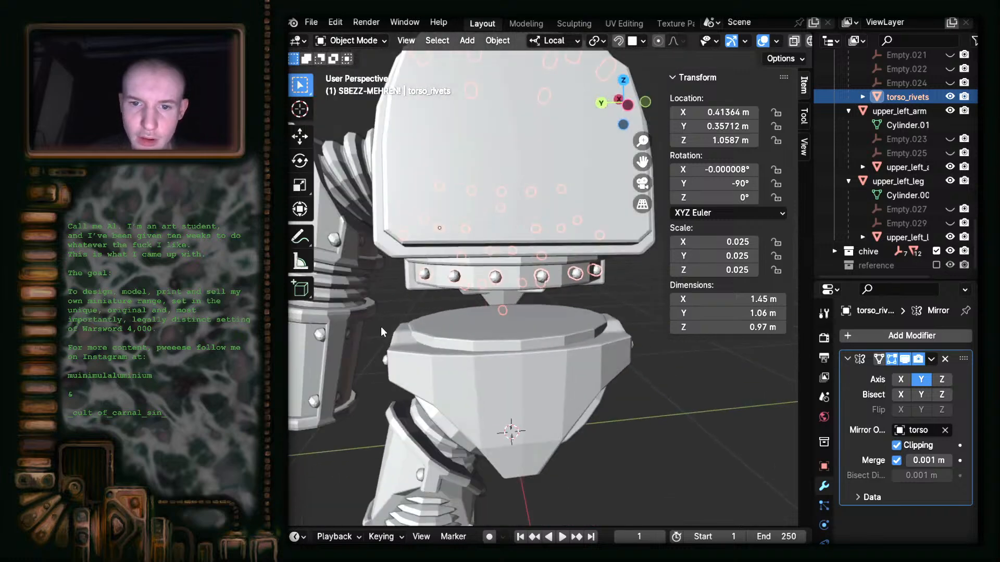
middle_drag(460, 291, 515, 283)
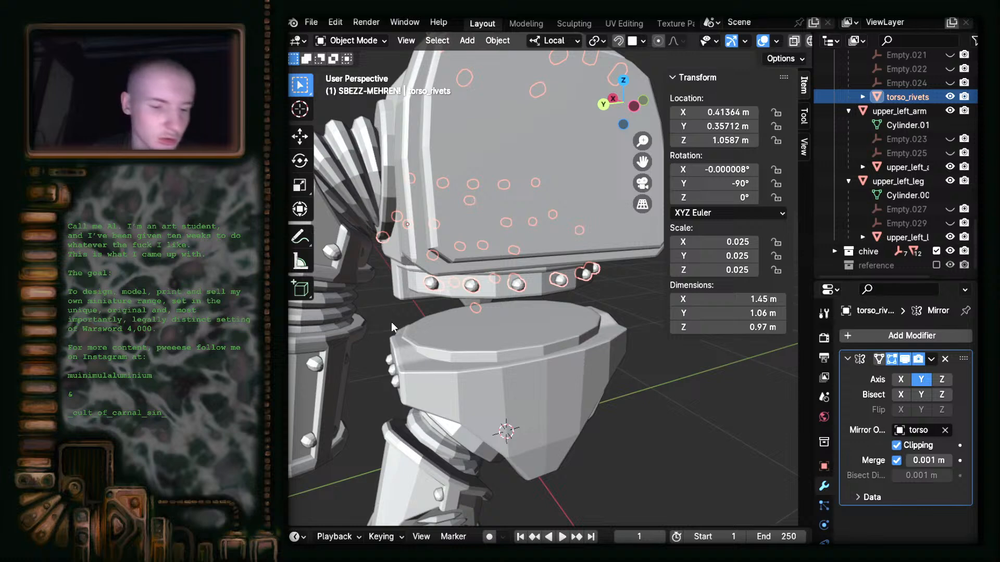
- Duplicate the side plate's bottom corner rivet in back view, placing it about 0.45 m along negative X and 0.154 m down, level with the waist band's rivets
key(Tab)
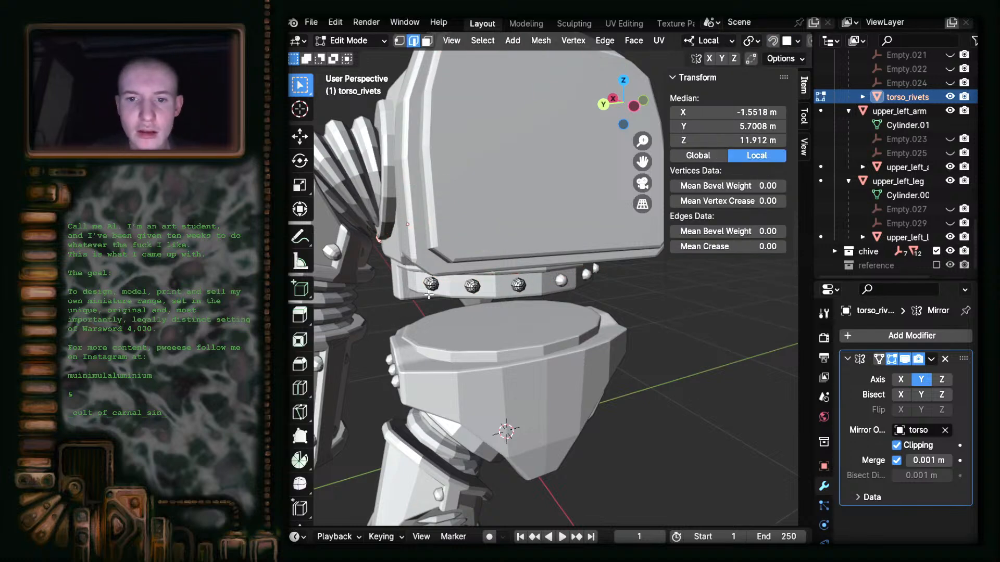
middle_drag(428, 306, 592, 344)
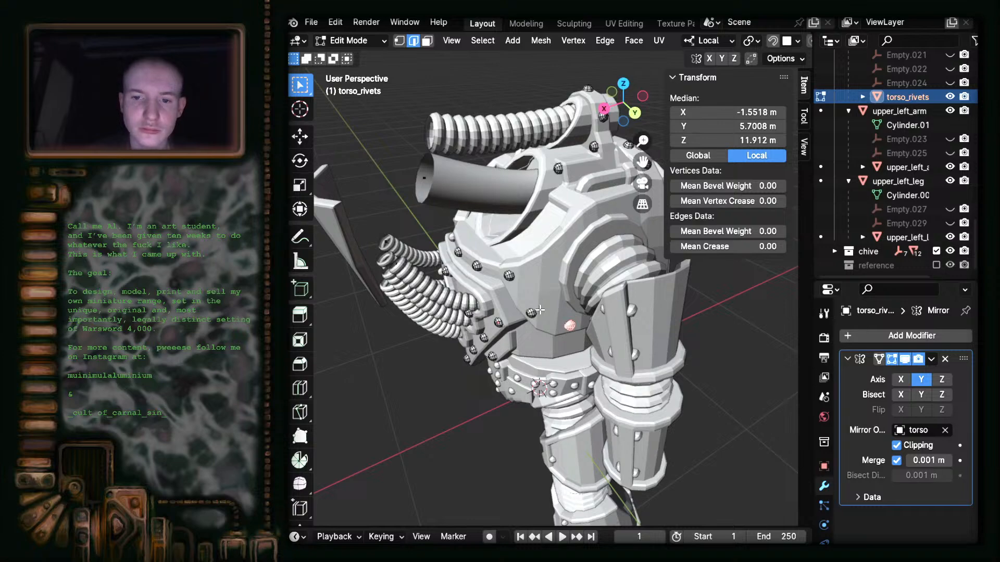
middle_drag(542, 310, 536, 285)
click(640, 109)
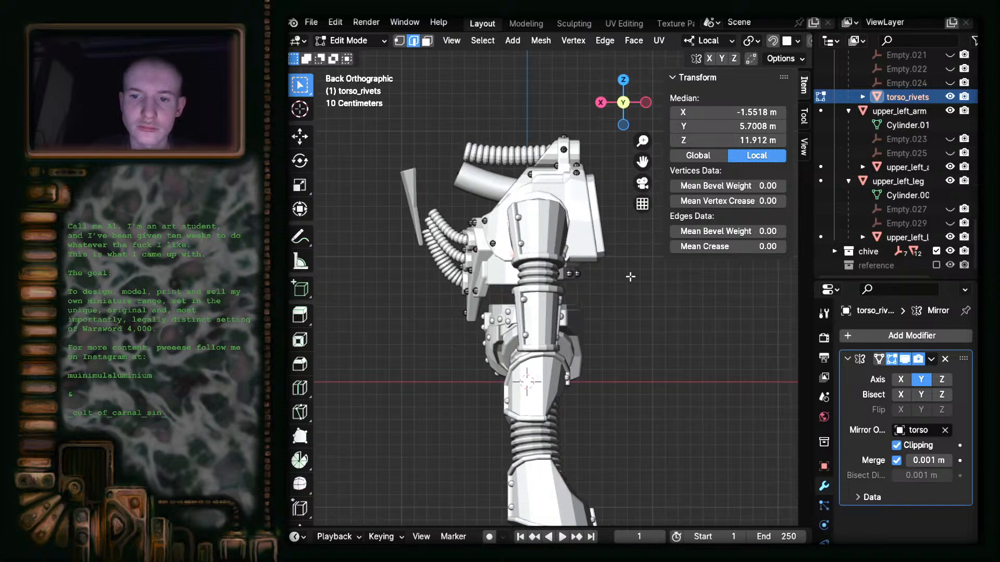
scroll(634, 256, up, 6)
shift+middle_drag(571, 336, 482, 377)
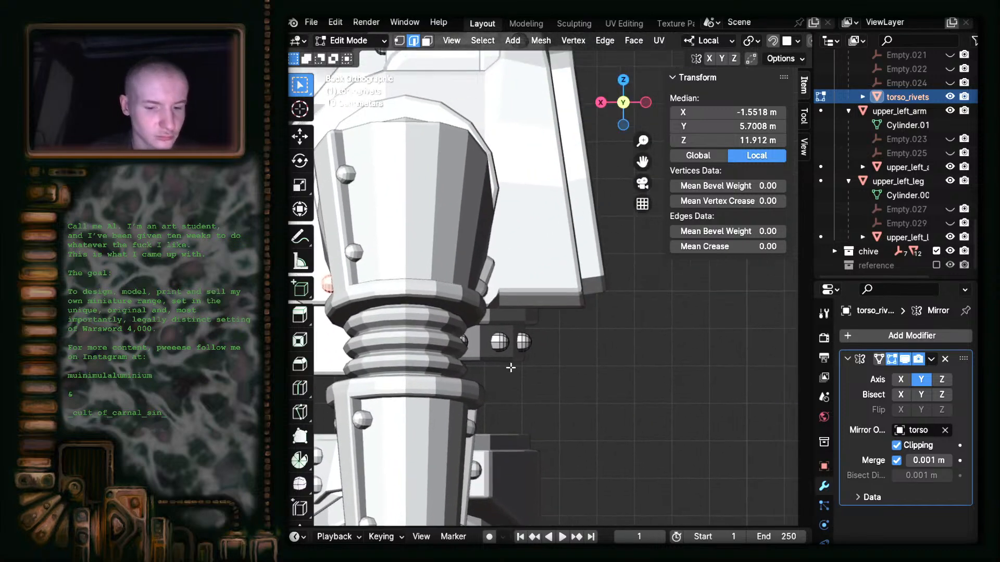
key(g)
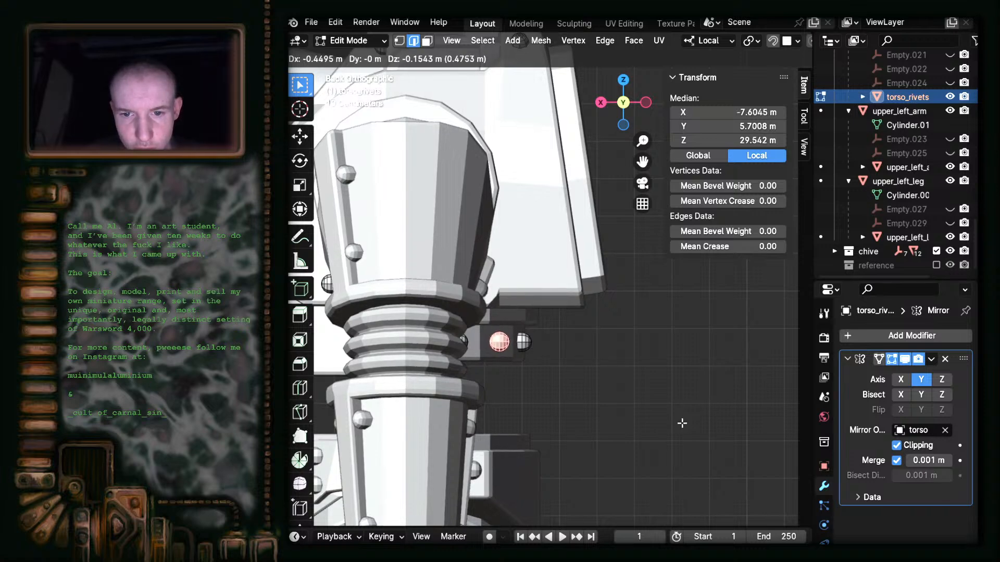
click(681, 422)
- Move the duplicated rivet about 0.255 m along negative Y in left view, onto the waist band's second rivet from the outer end
click(645, 102)
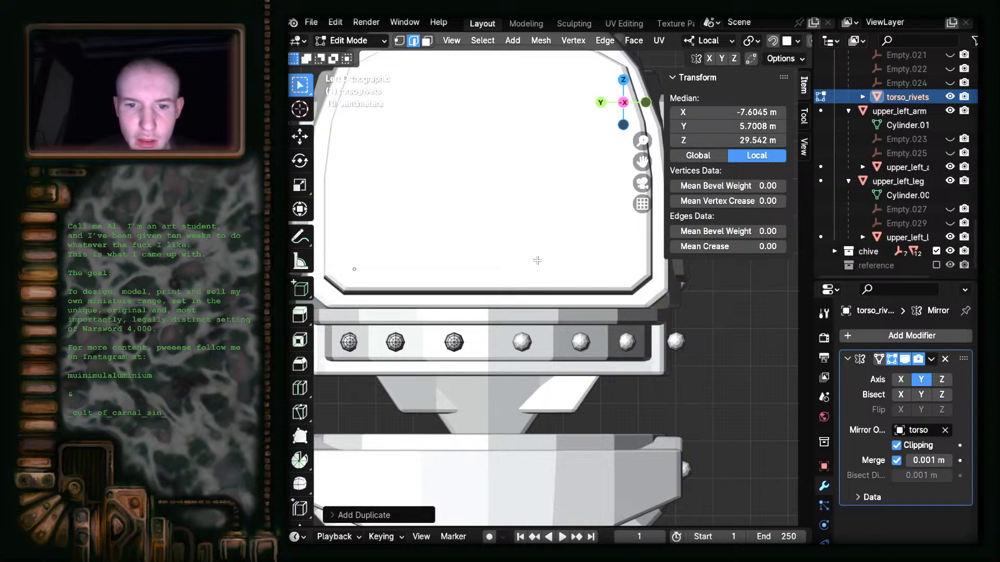
scroll(506, 282, up, 2)
shift+middle_drag(380, 403, 575, 363)
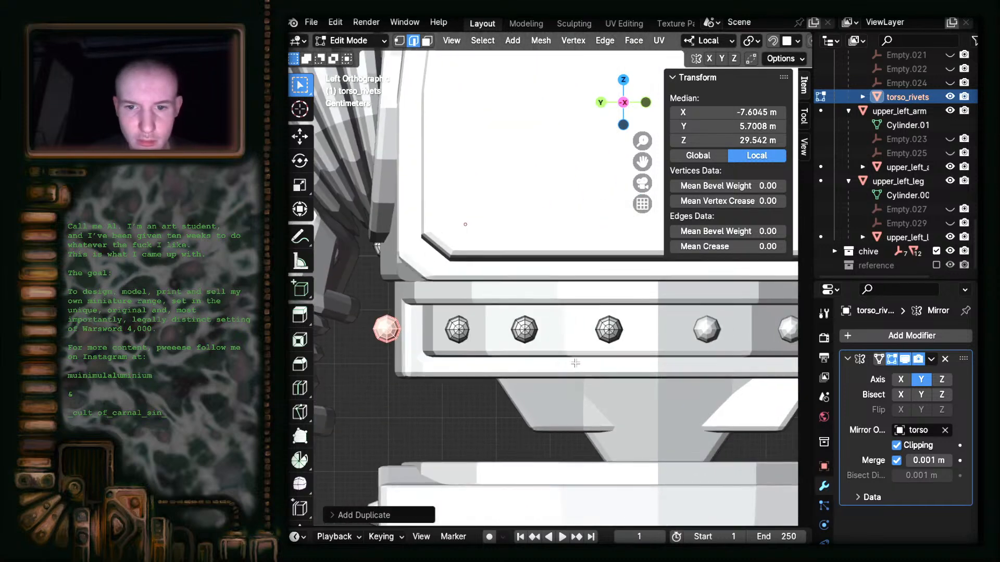
key(g)
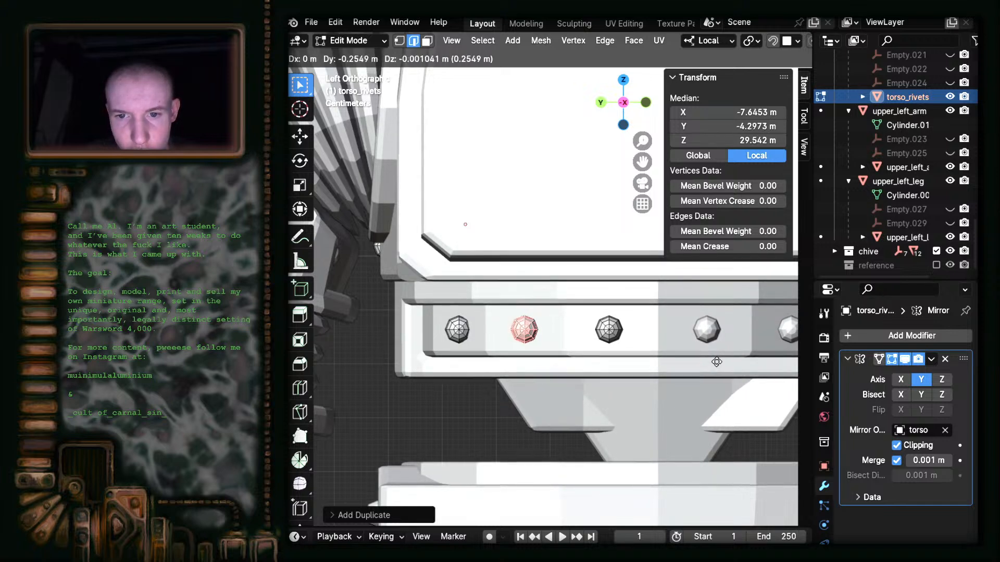
click(717, 361)
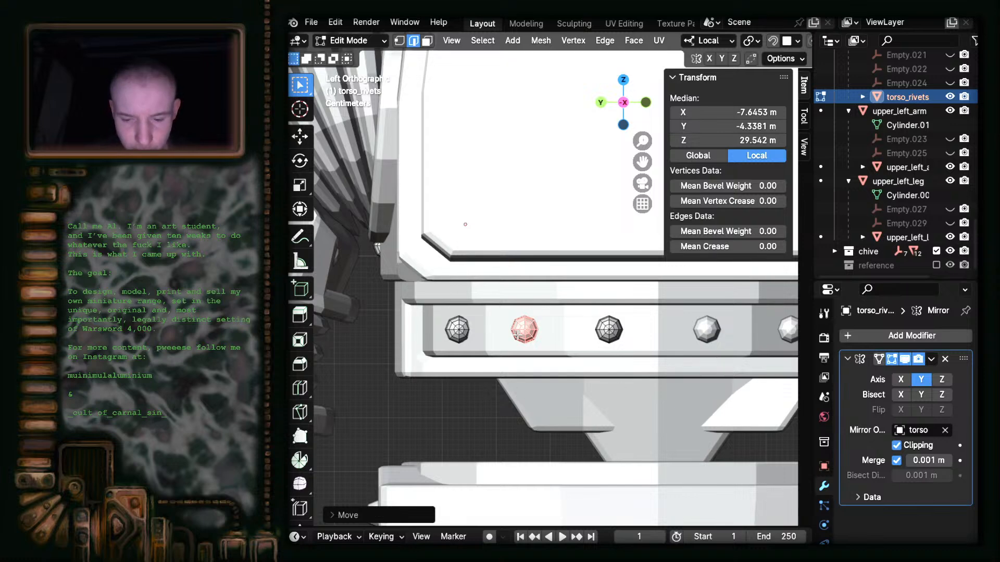
- Delete the old rivet that overlaps the duplicate at the second position on the waist band
middle_drag(520, 336, 454, 349)
scroll(453, 349, up, 4)
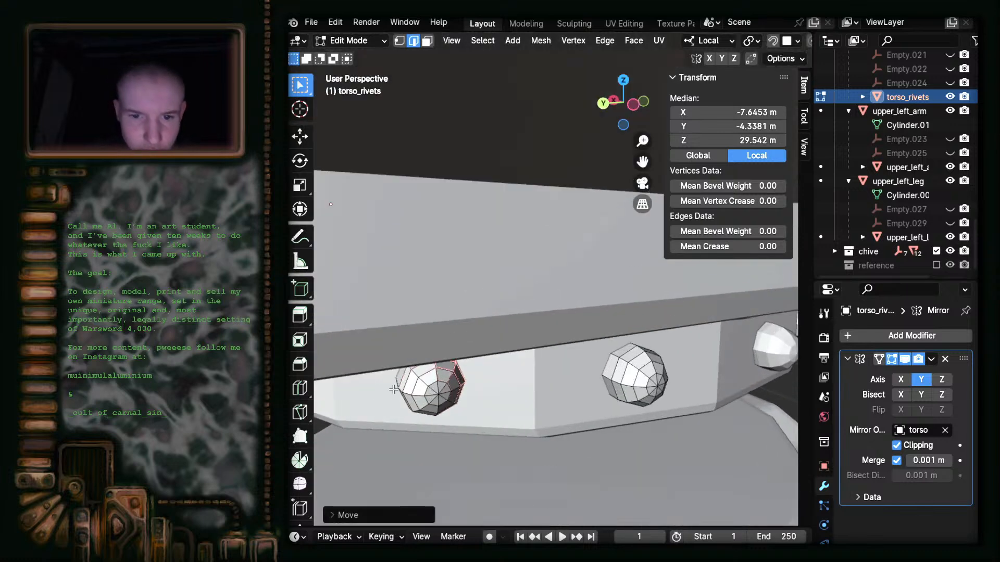
click(410, 383)
scroll(440, 393, down, 2)
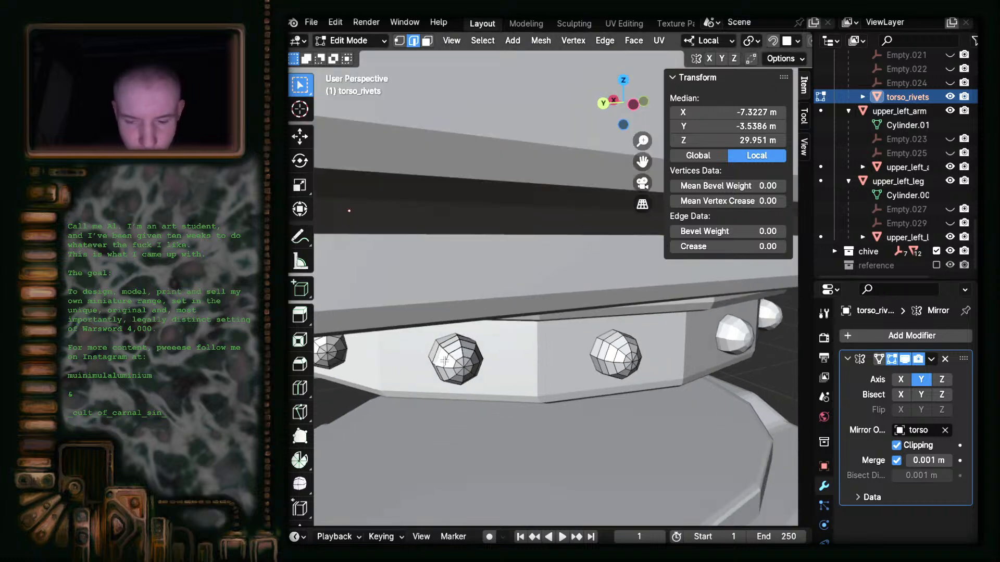
key(l)
key(g)
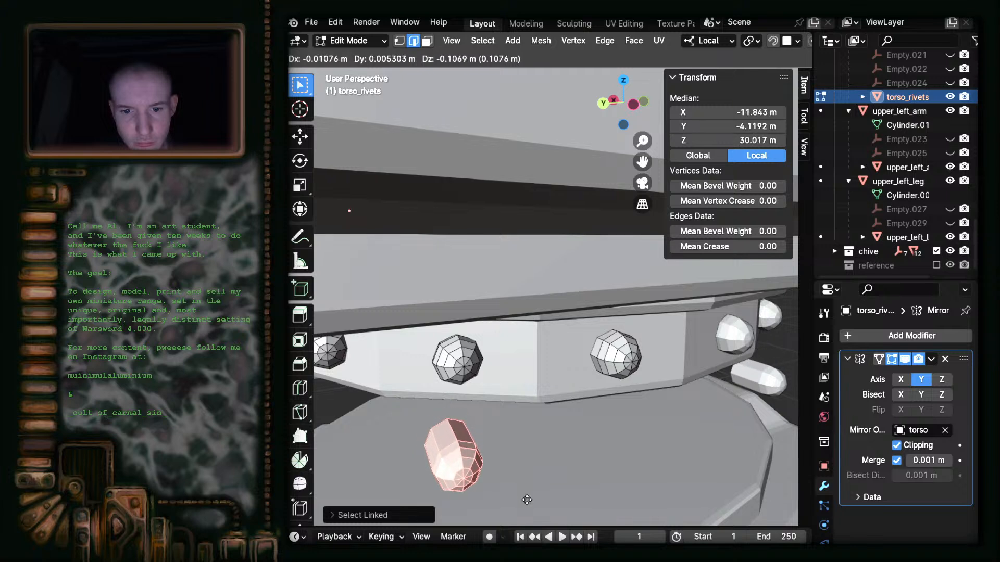
key(Escape)
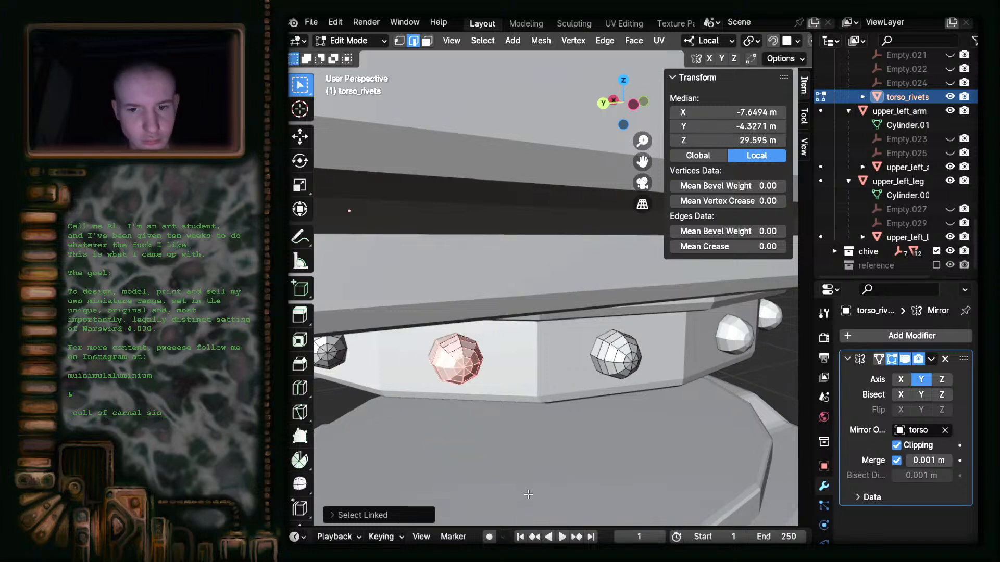
key(x)
click(463, 384)
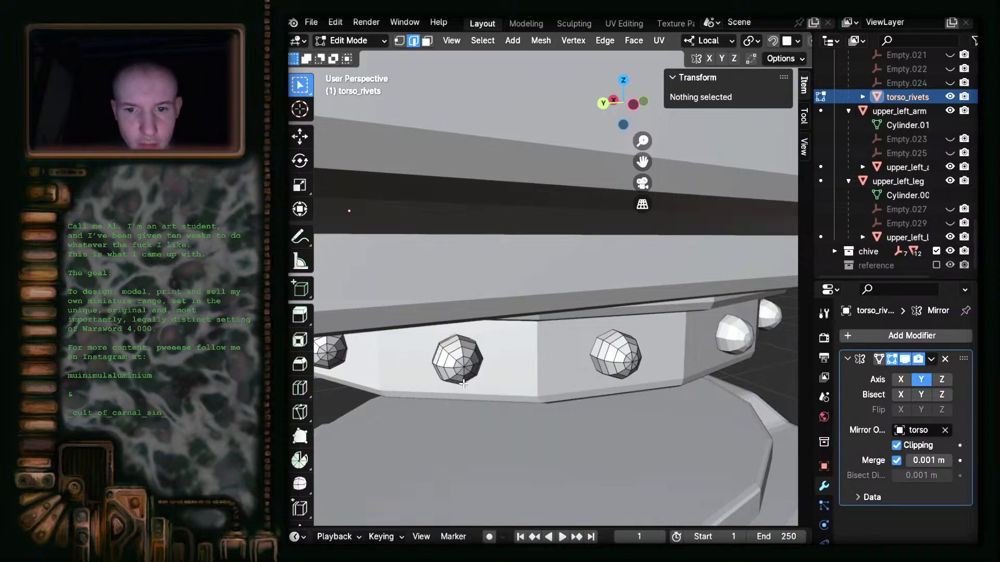
- Seat the whole duplicated rivet in the waist band's angled face, moving it about 0.007 m with local X locked
click(460, 371)
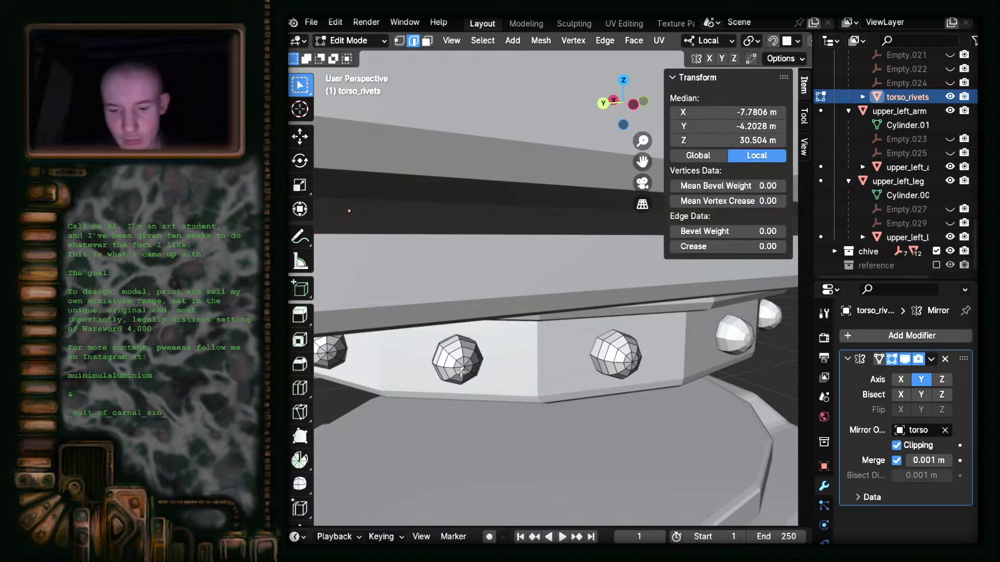
key(l)
middle_drag(579, 412, 626, 357)
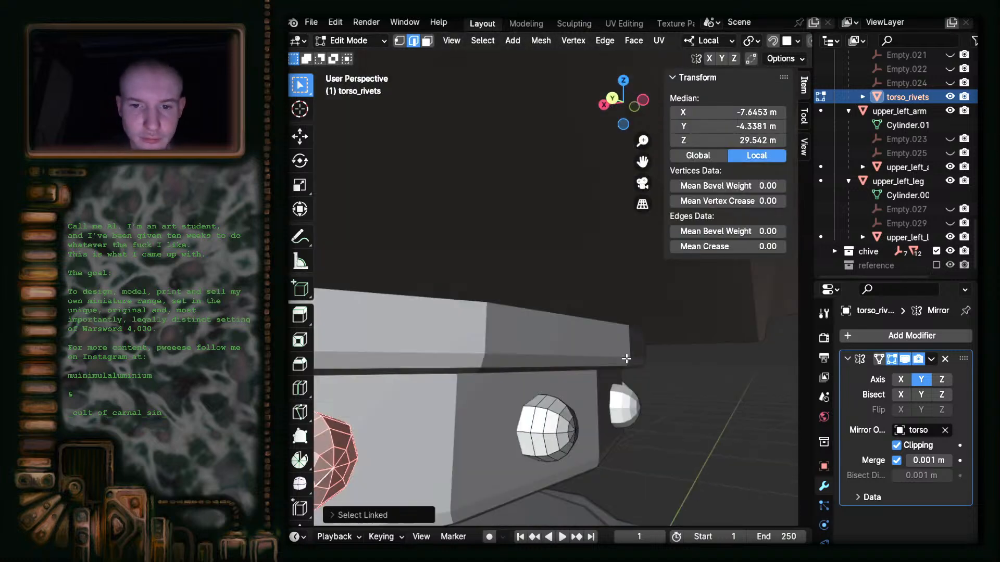
click(615, 99)
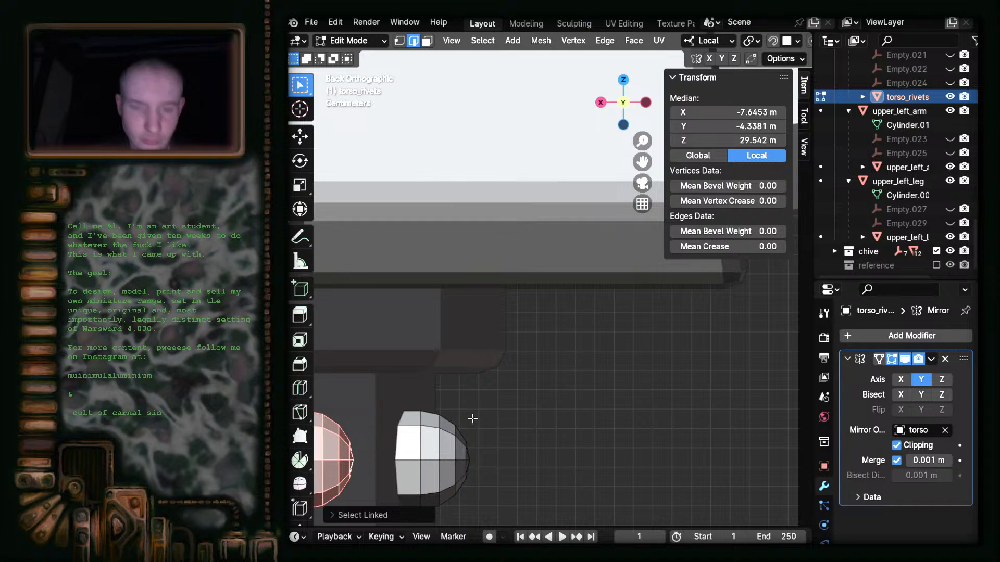
middle_drag(480, 328, 602, 235)
key(g)
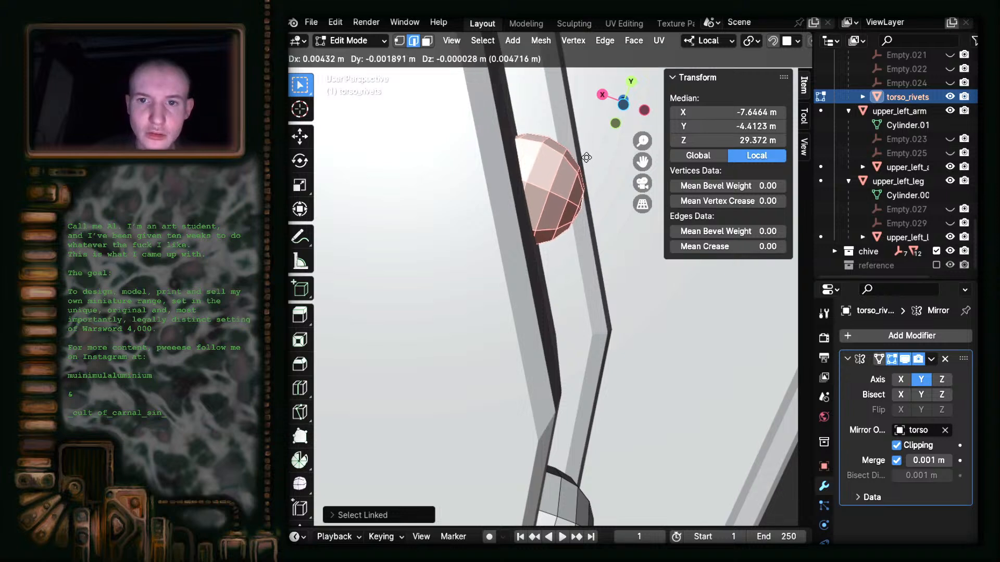
right_click(588, 161)
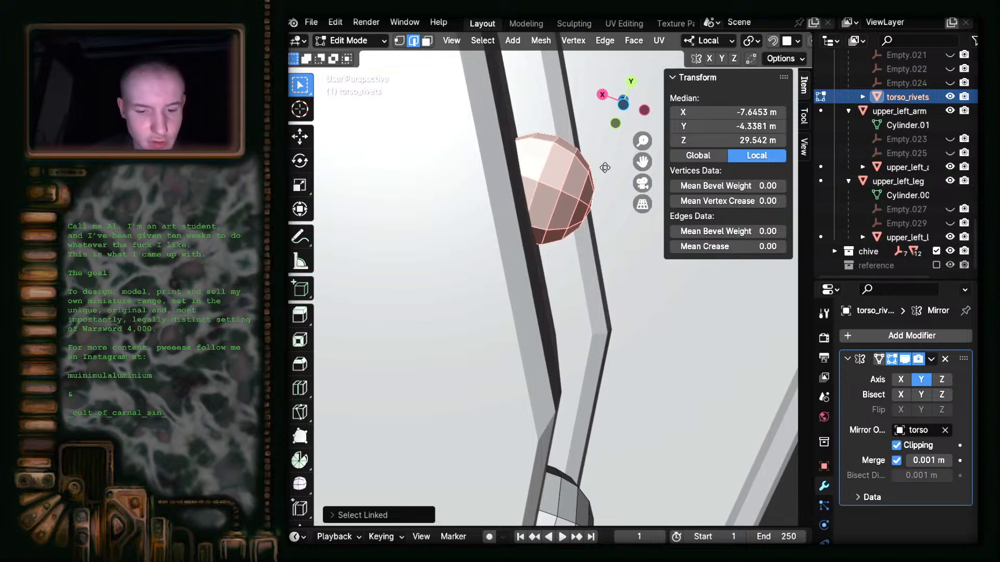
key(g)
key(shift+z)
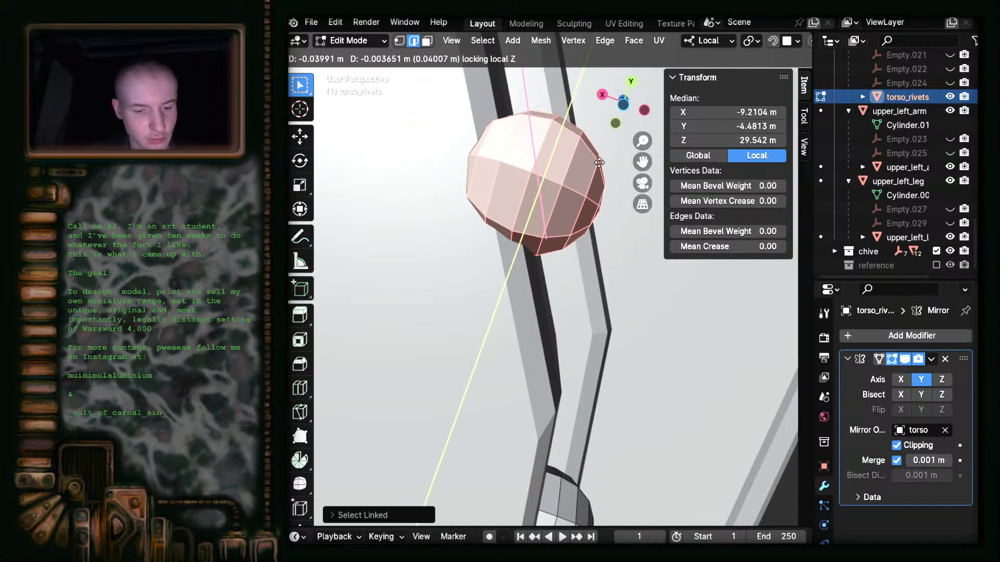
key(shift+x)
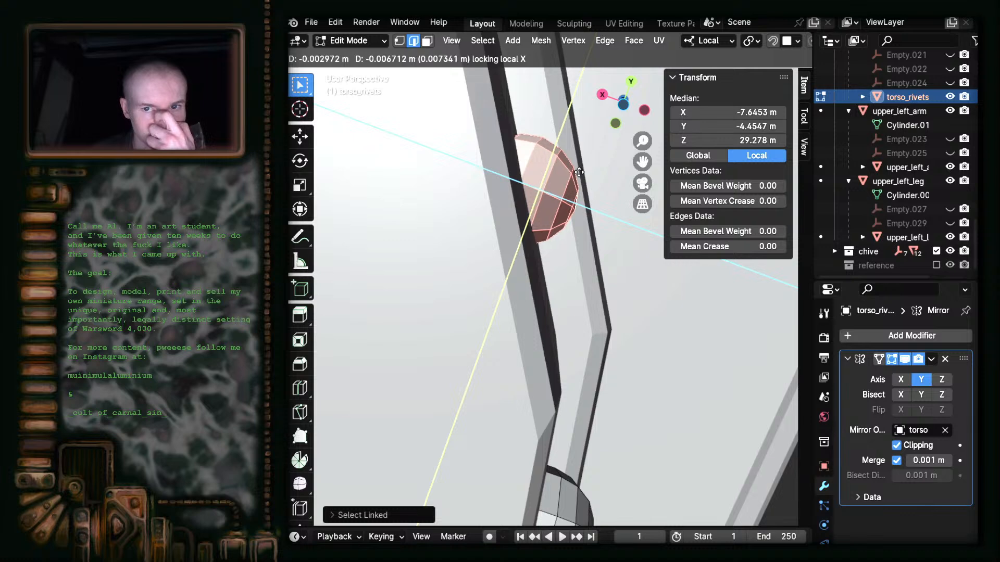
click(582, 168)
- Check the seated rivet from several angles and compare it with the waist band's outermost rivet in left view
middle_drag(584, 169, 293, 223)
middle_drag(504, 289, 556, 337)
scroll(485, 328, down, 3)
scroll(530, 336, down, 4)
scroll(469, 322, up, 2)
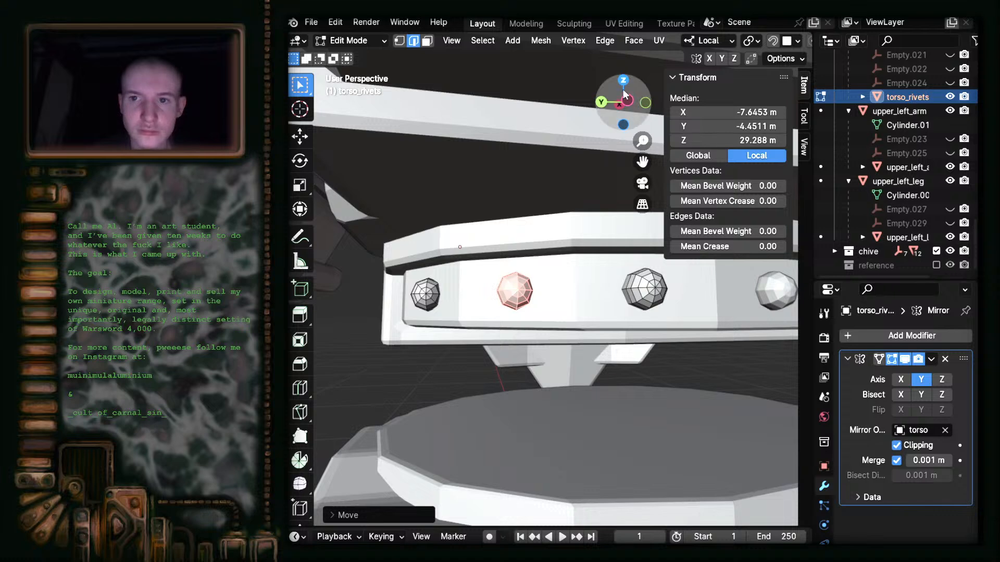
click(627, 99)
scroll(529, 353, up, 1)
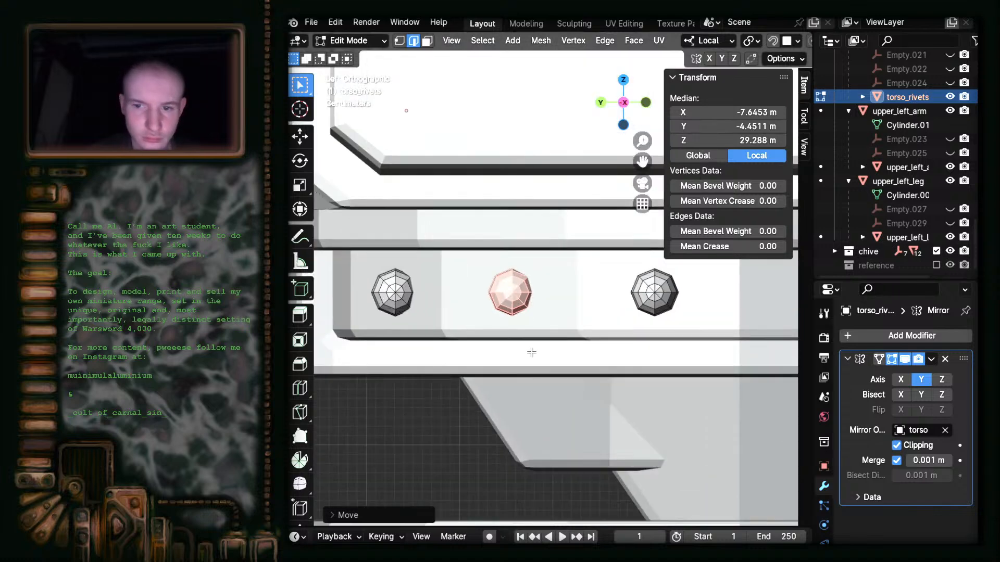
shift+middle_drag(484, 341, 607, 335)
scroll(571, 333, up, 3)
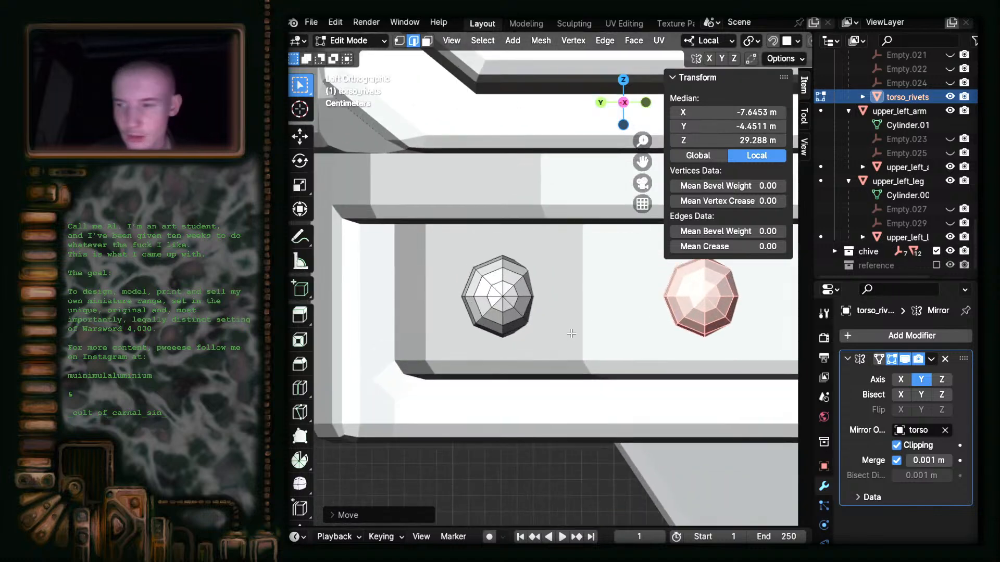
click(504, 295)
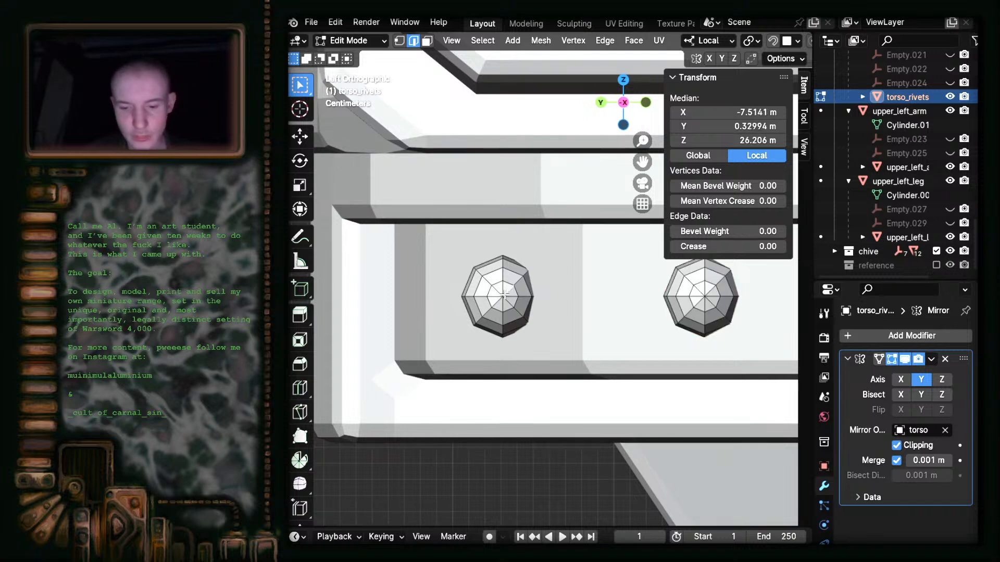
key(l)
click(706, 304)
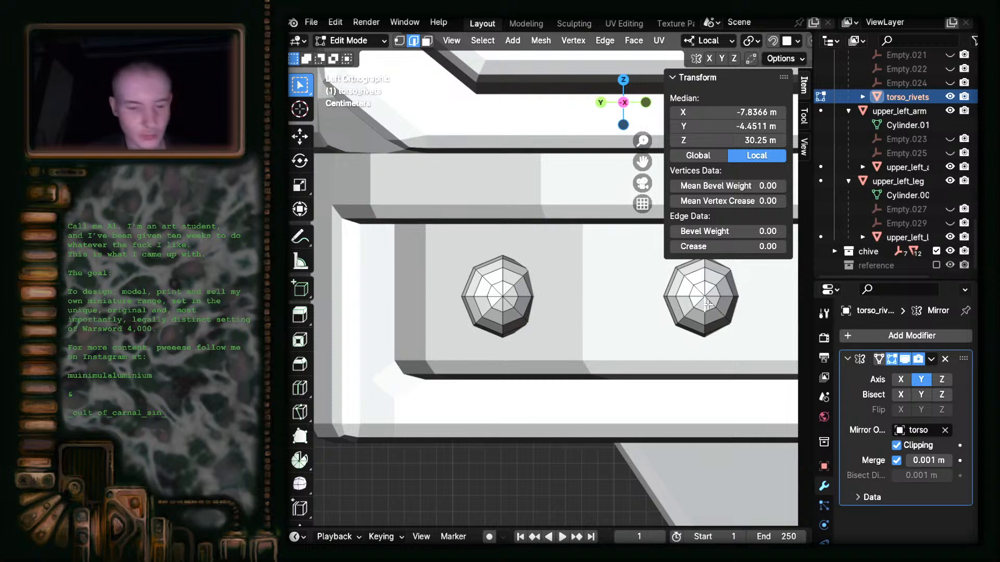
key(shift+d)
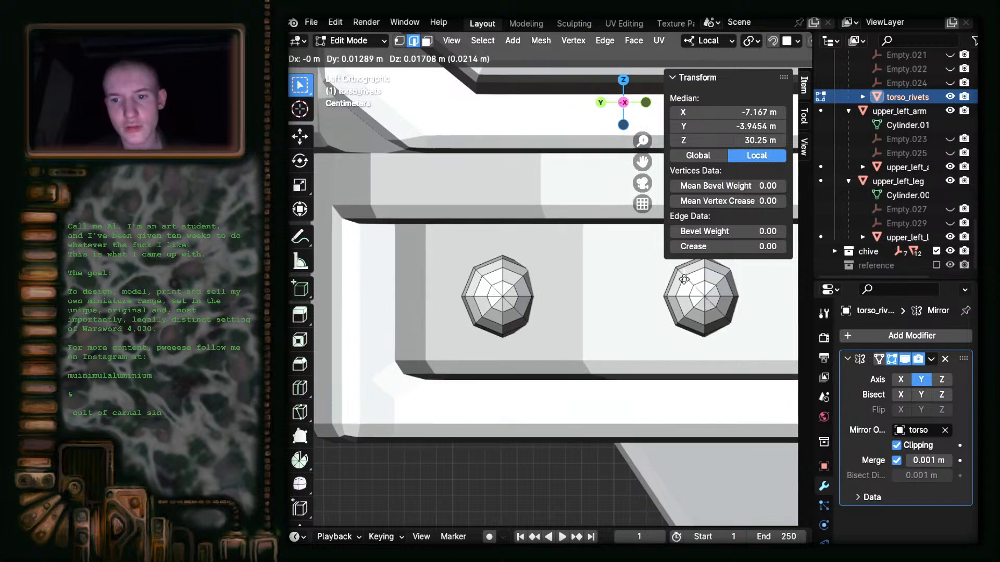
click(634, 312)
key(ctrl+z)
key(ctrl+z)
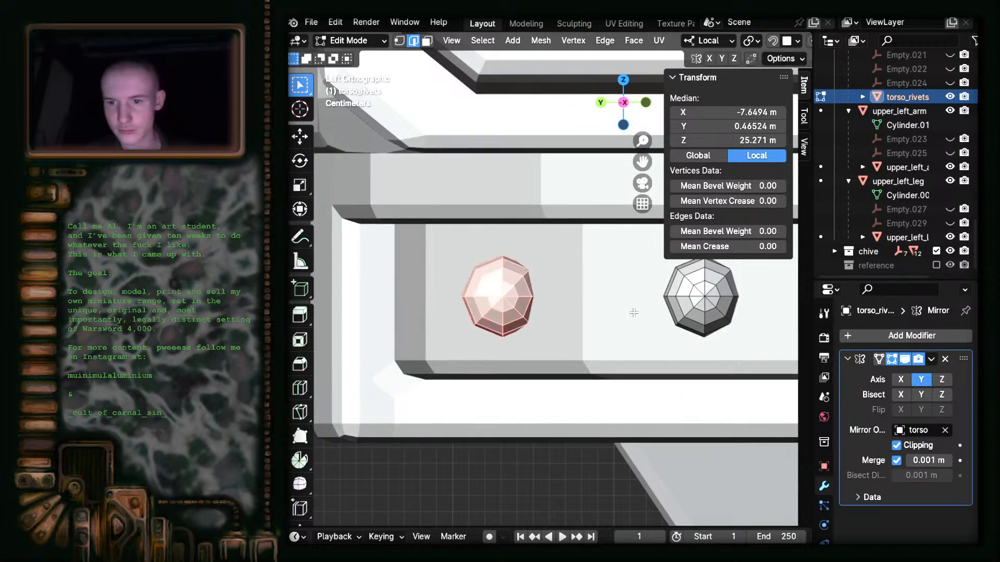
click(714, 302)
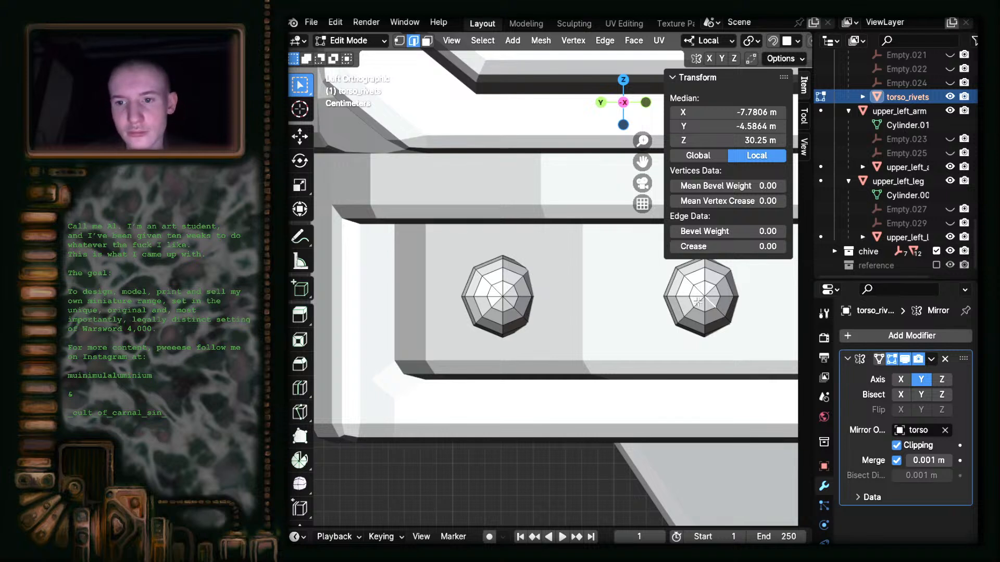
key(l)
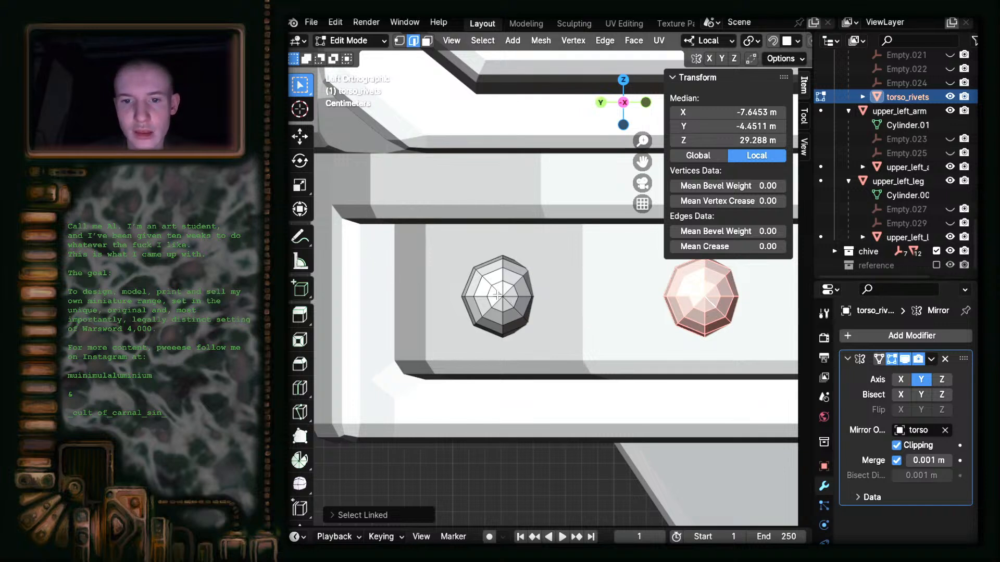
key(l)
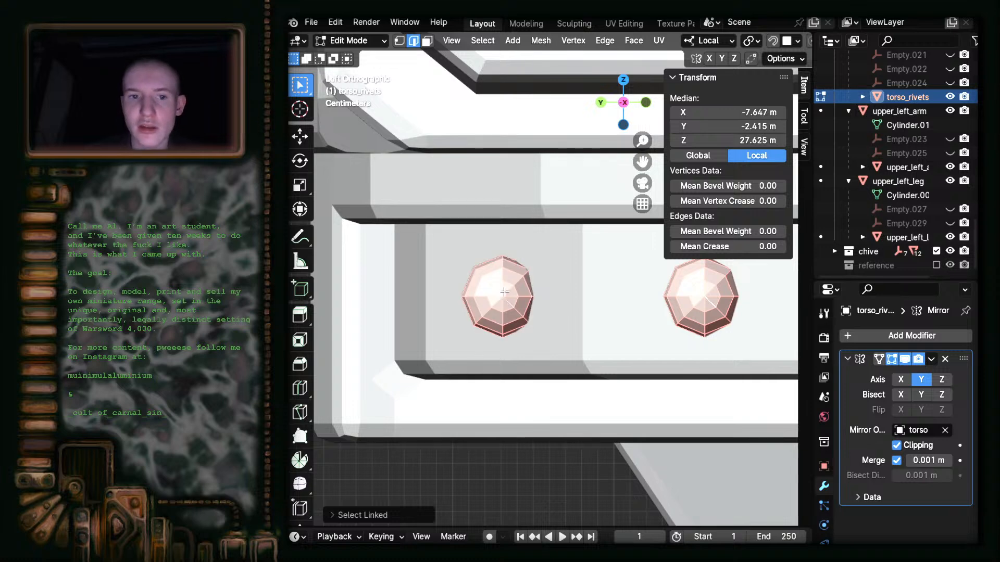
scroll(543, 286, up, 5)
scroll(543, 286, down, 10)
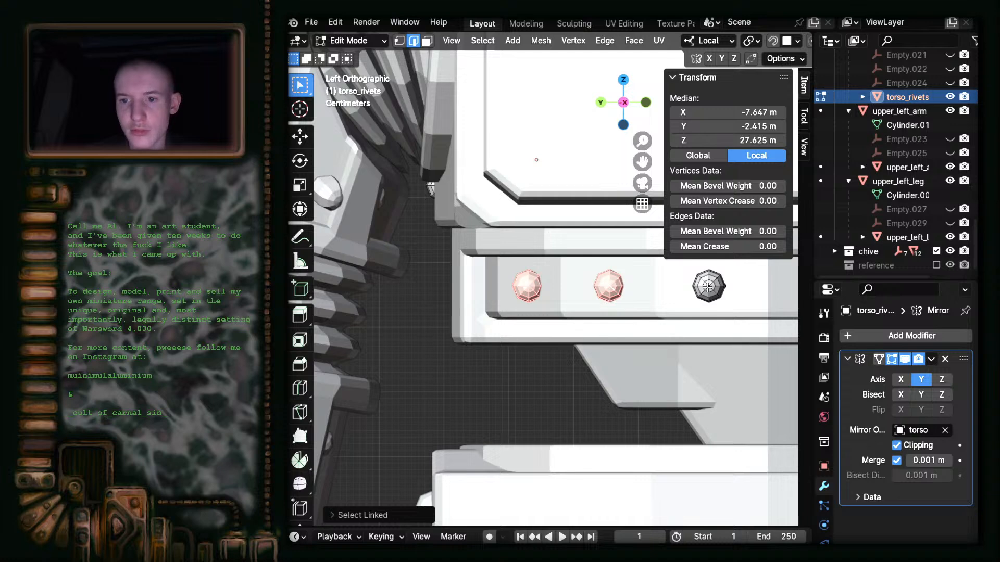
key(l)
scroll(645, 322, up, 4)
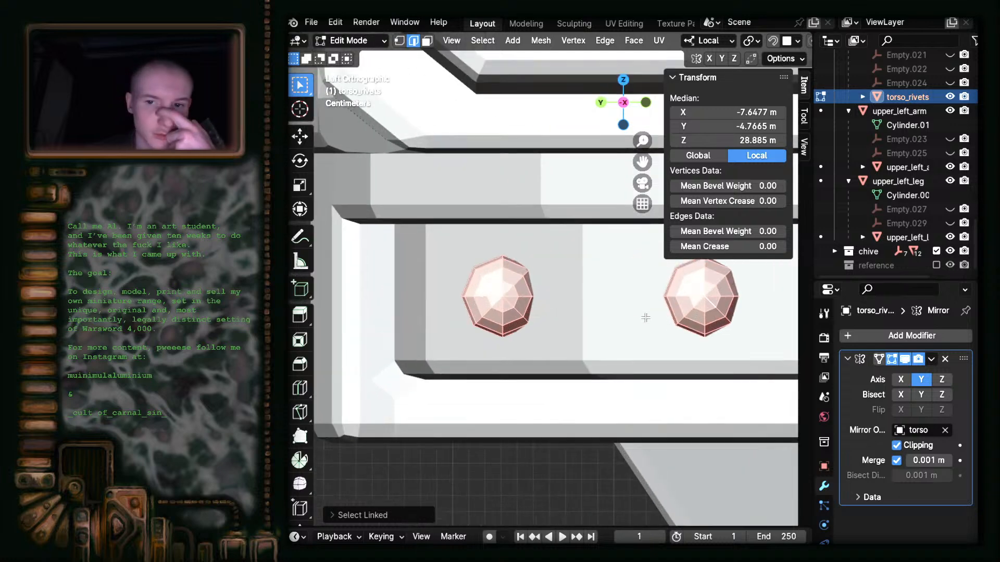
click(688, 311)
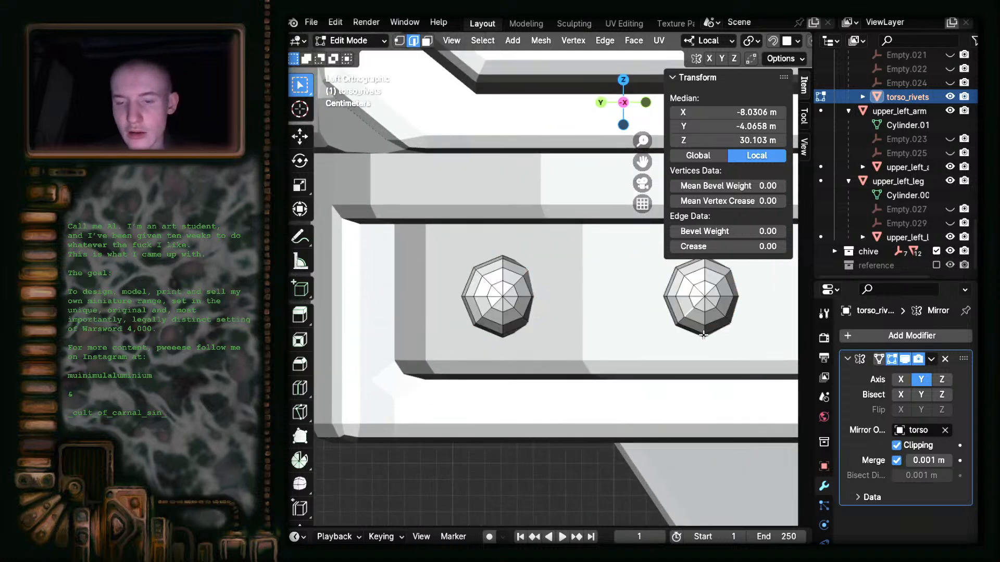
click(701, 296)
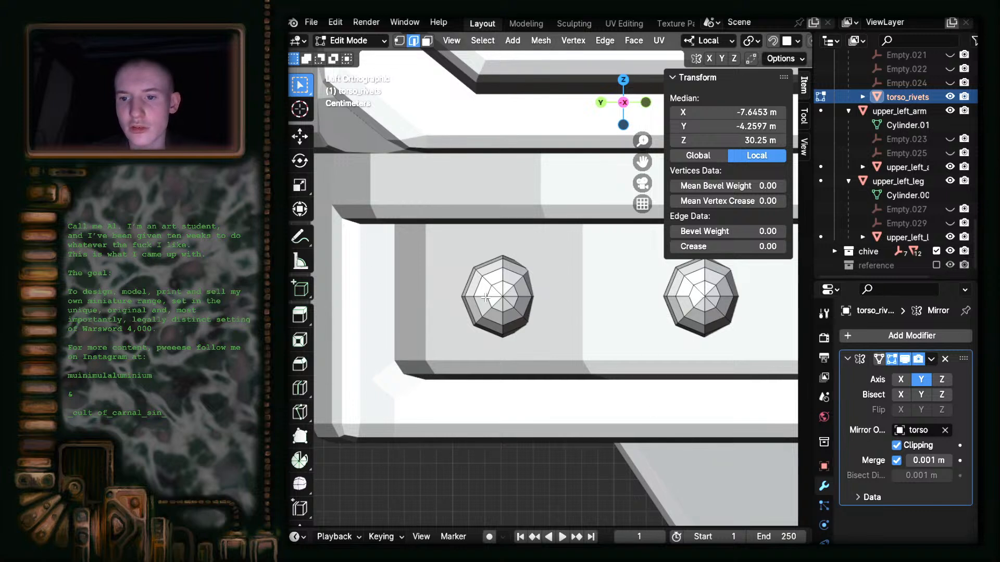
- Try to duplicate the waist band's outermost rivet in left view and reselect the whole rivet
key(l)
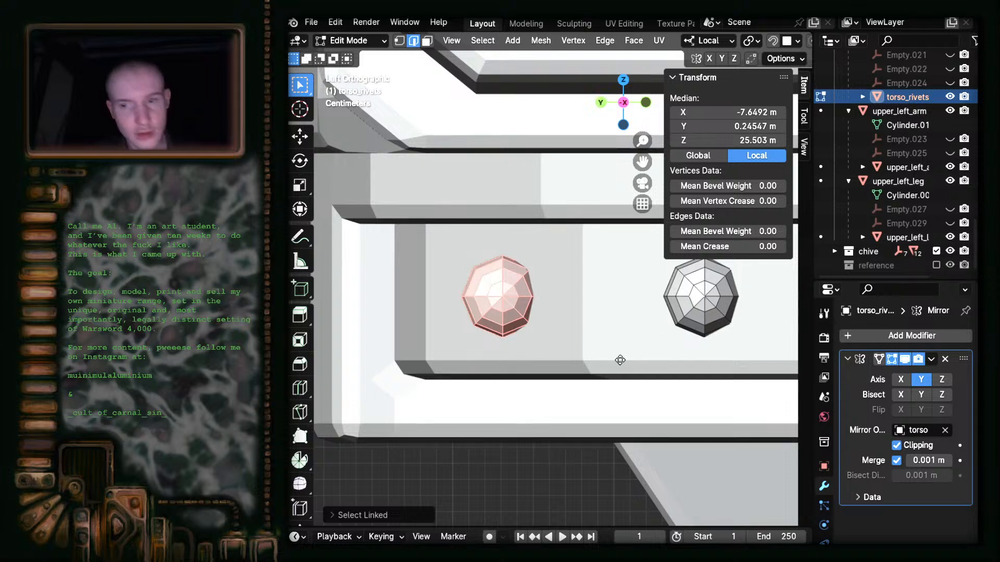
key(g)
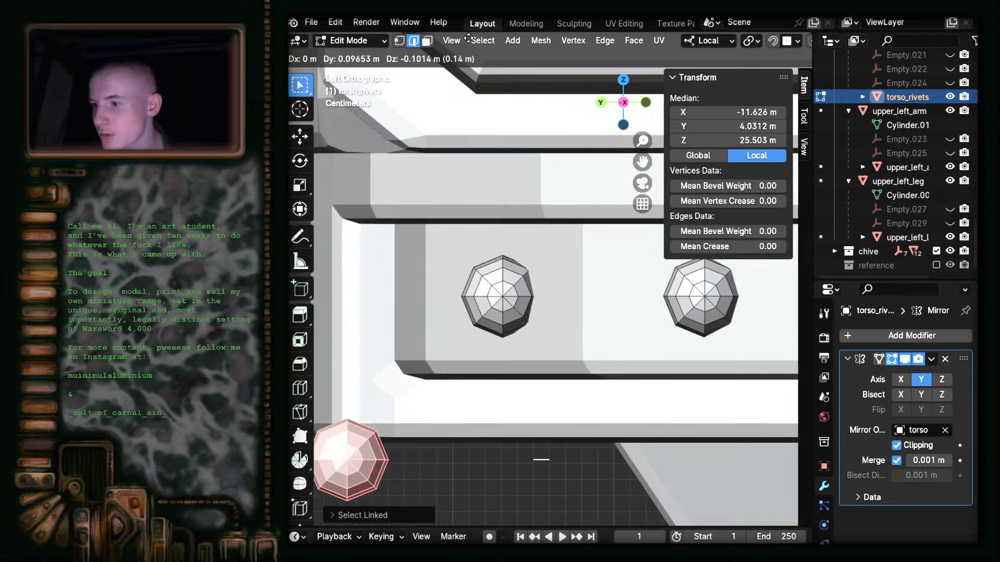
right_click(473, 521)
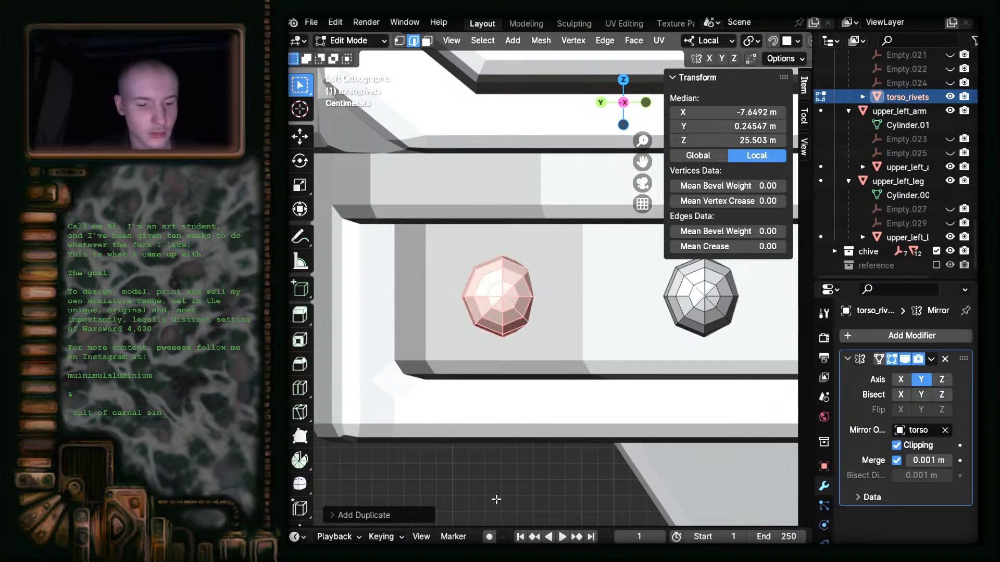
click(516, 283)
click(522, 316)
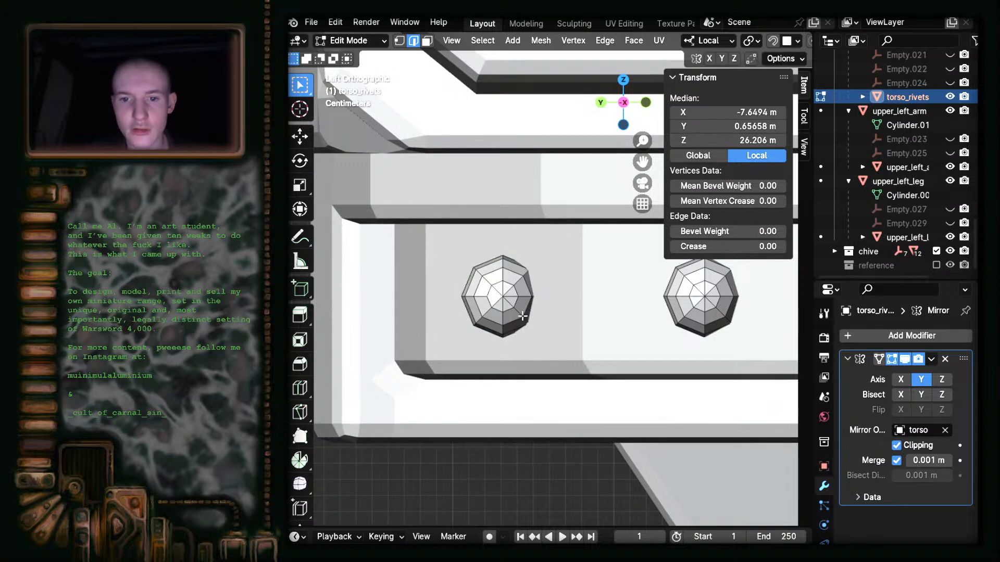
click(478, 305)
click(545, 338)
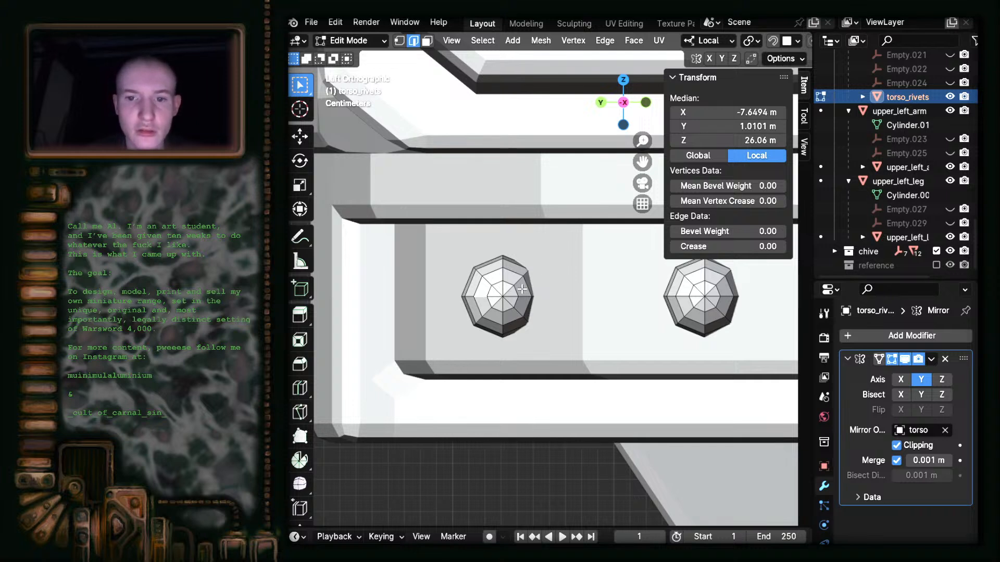
key(l)
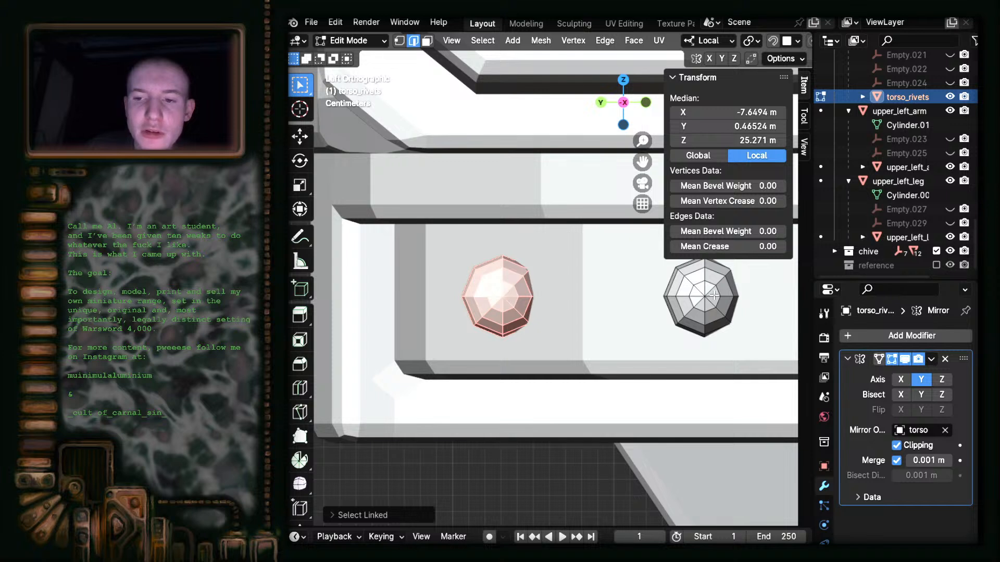
- Try duplicating the second rivet onto the outermost one and shifting the copy in back view, undoing both changes
key(alt+a)
key(l)
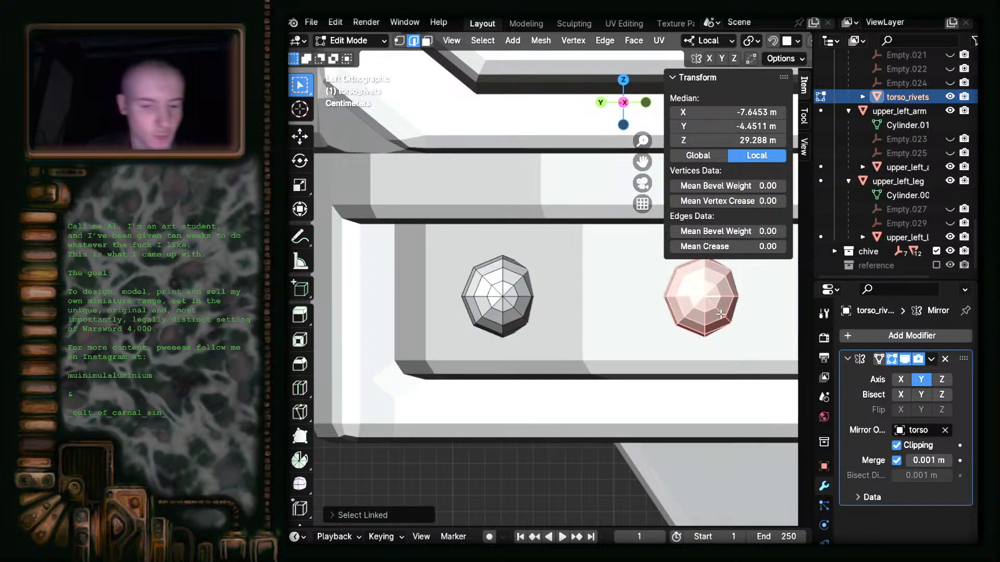
key(g)
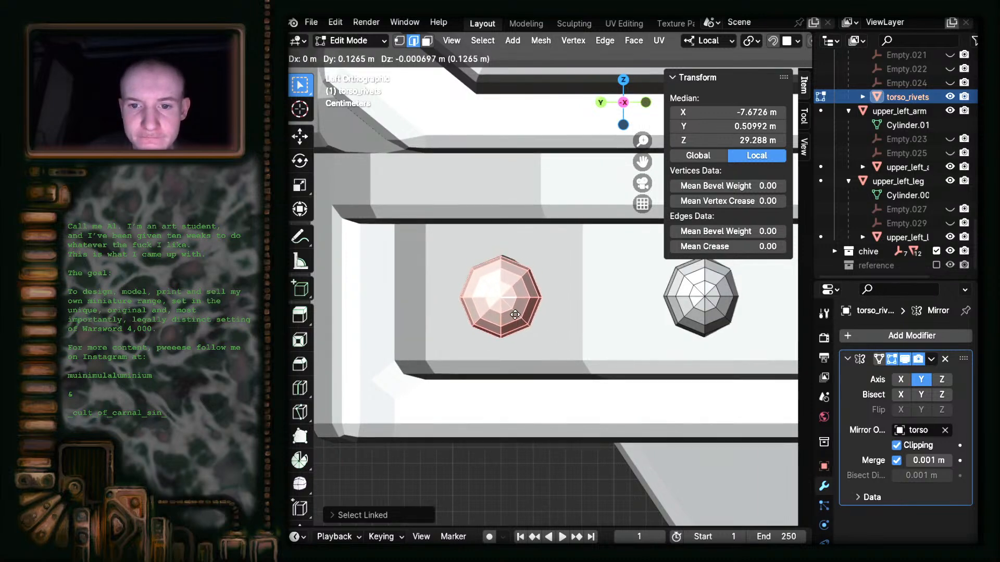
click(517, 314)
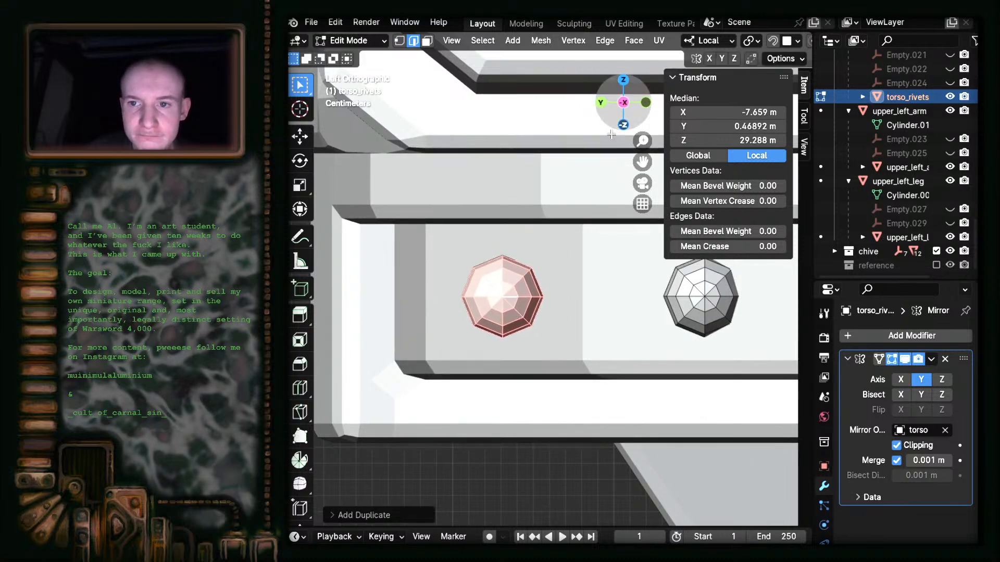
click(603, 102)
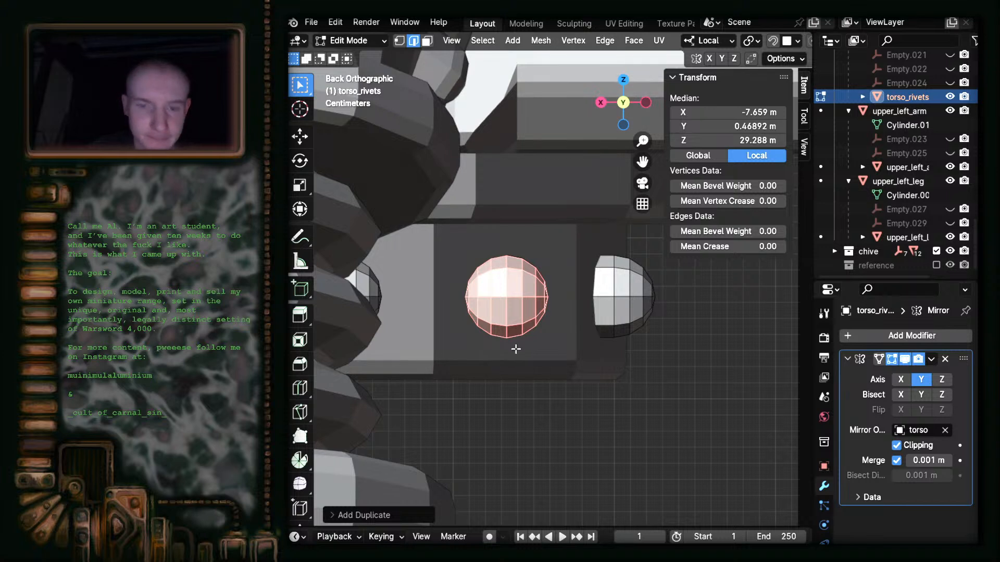
key(shift+d)
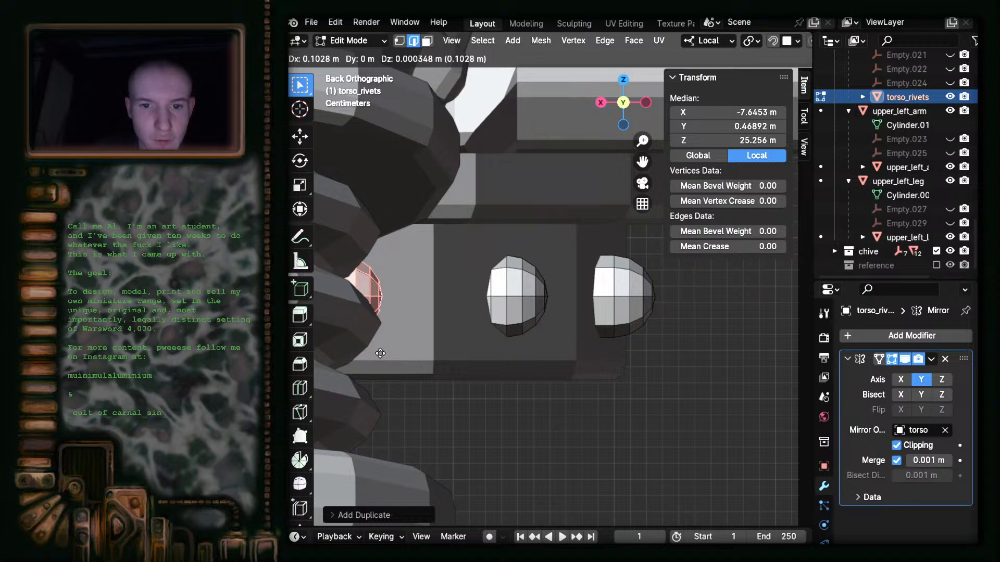
click(516, 336)
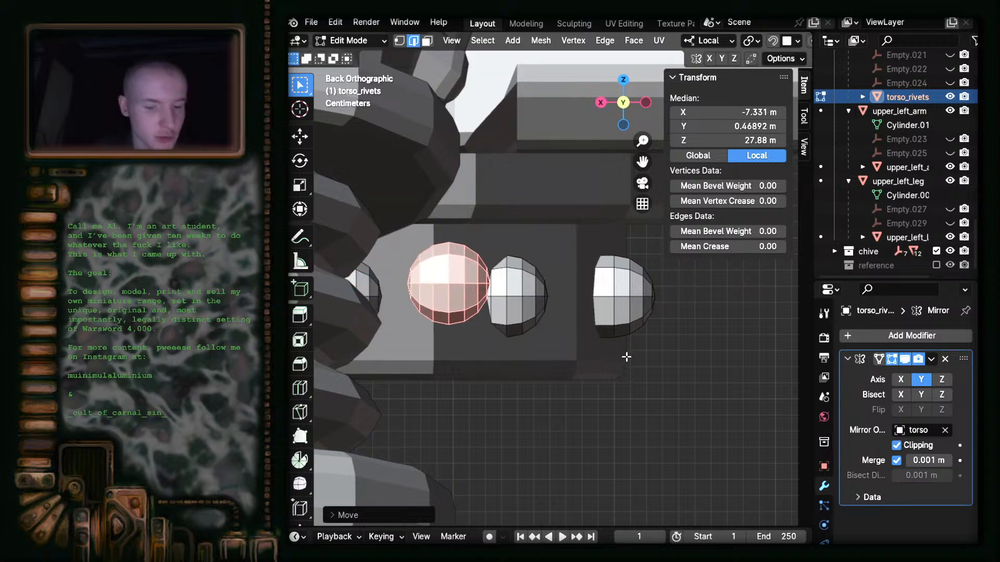
key(ctrl+z)
key(ctrl+z)
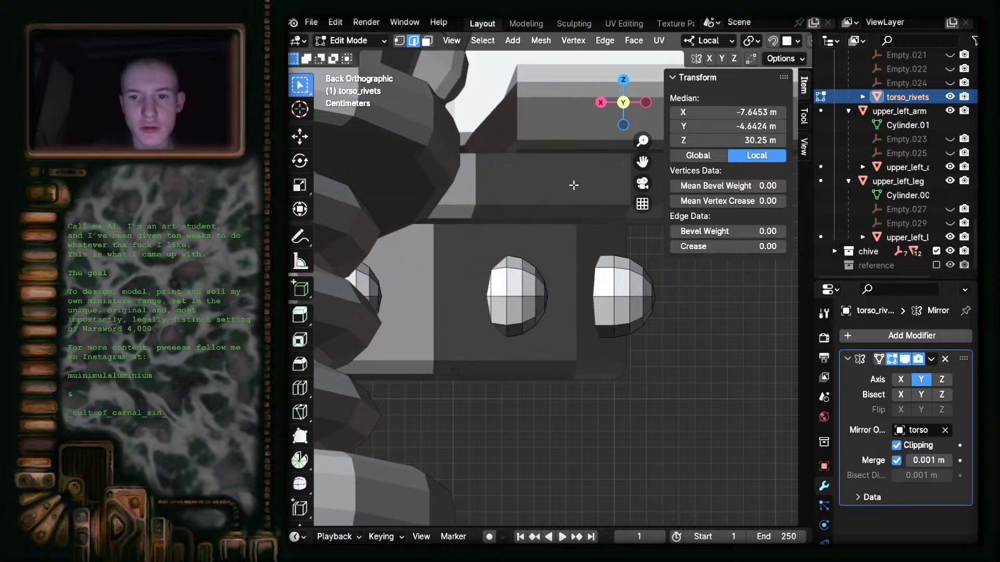
- Duplicate the whole second rivet in left view, moving the copy about 0.126 m along local Y onto the outermost rivet
click(645, 103)
key(ctrl+l)
click(717, 307)
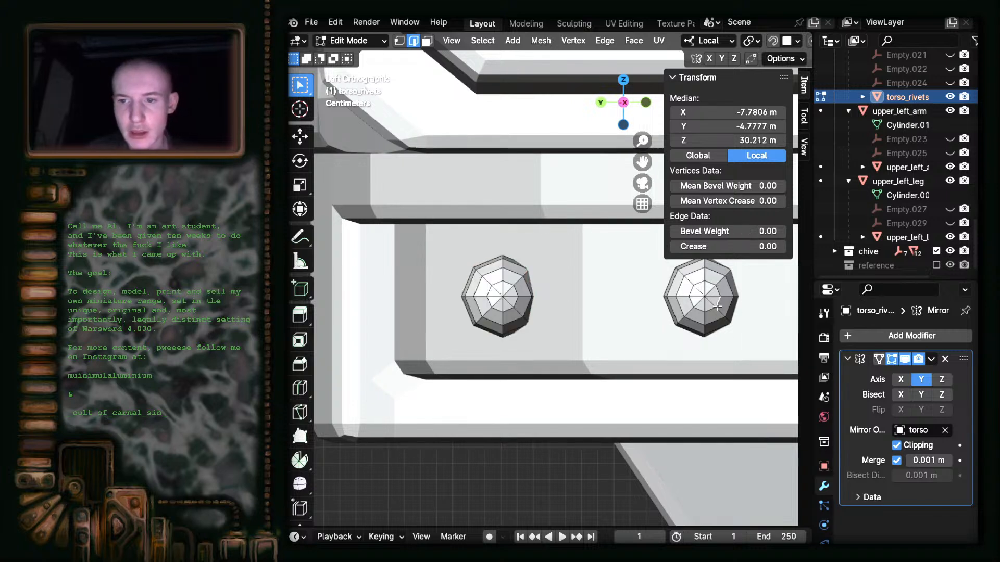
key(l)
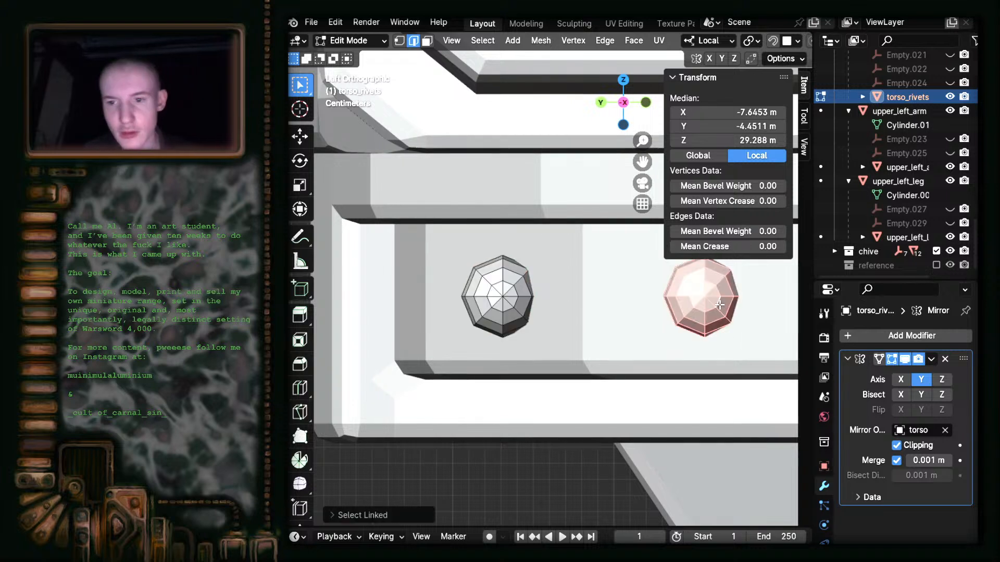
key(g)
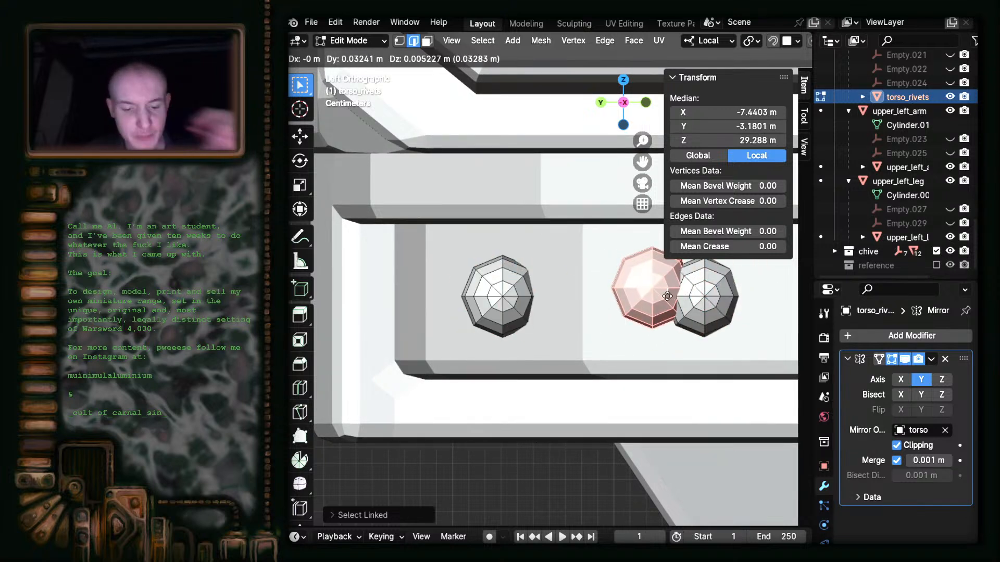
key(x)
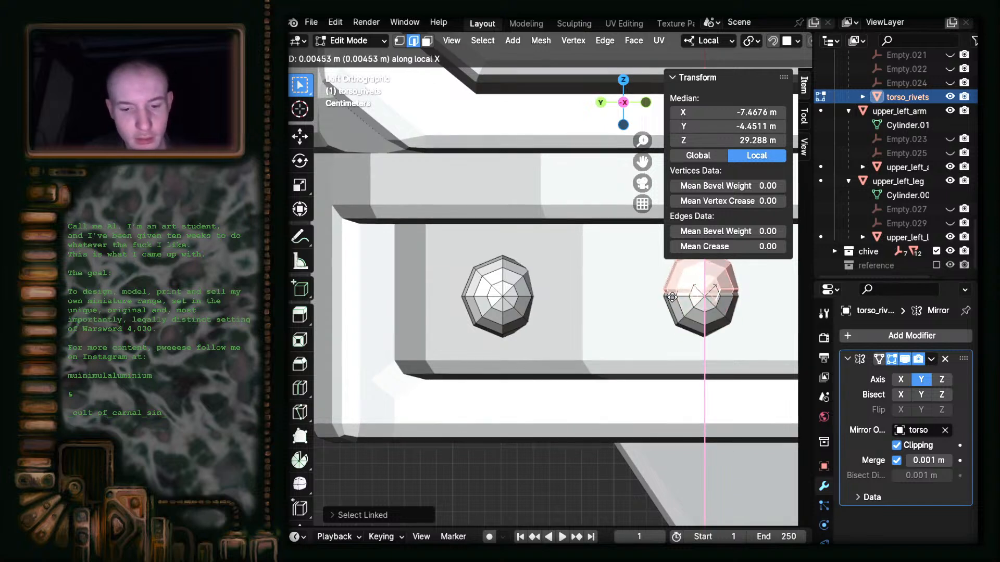
key(y)
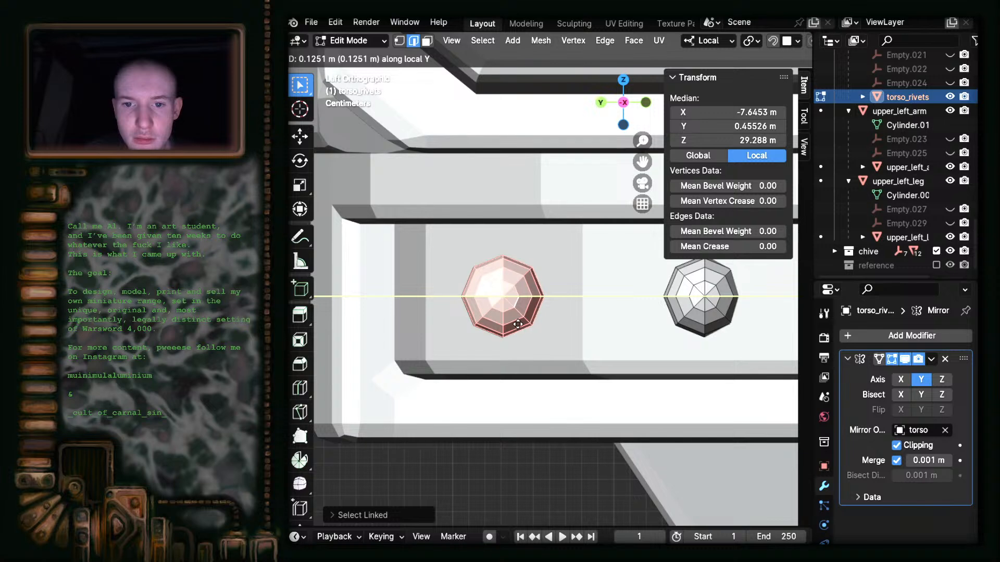
click(517, 325)
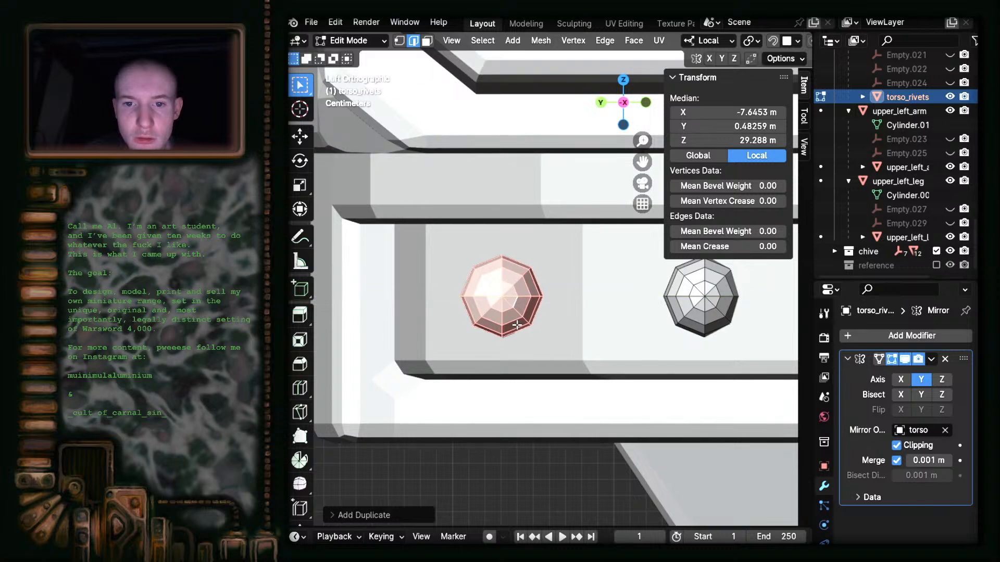
- Move the duplicated rivet 0.1035 m along negative local Z in back view to meet the outermost rivet
click(601, 103)
key(g)
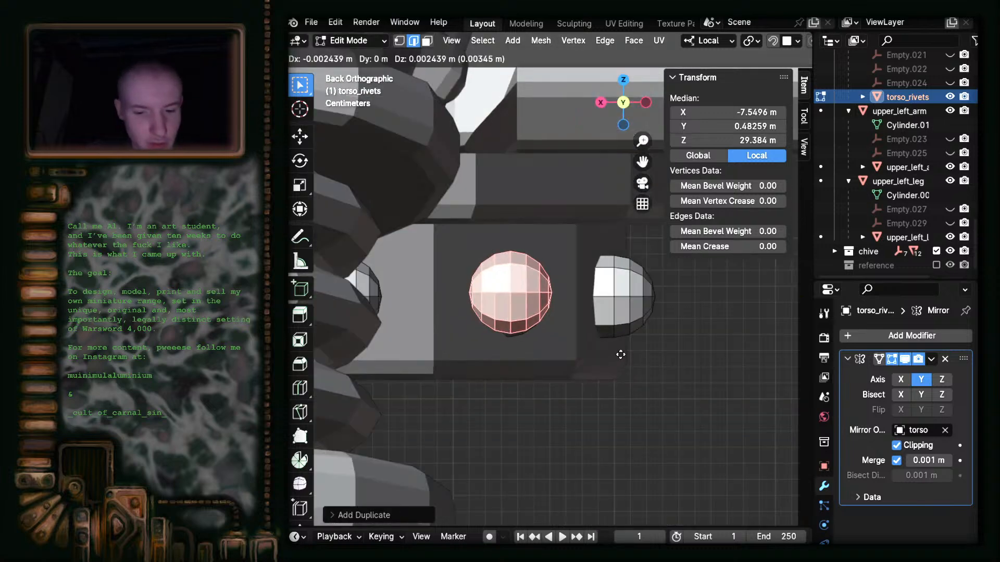
key(z)
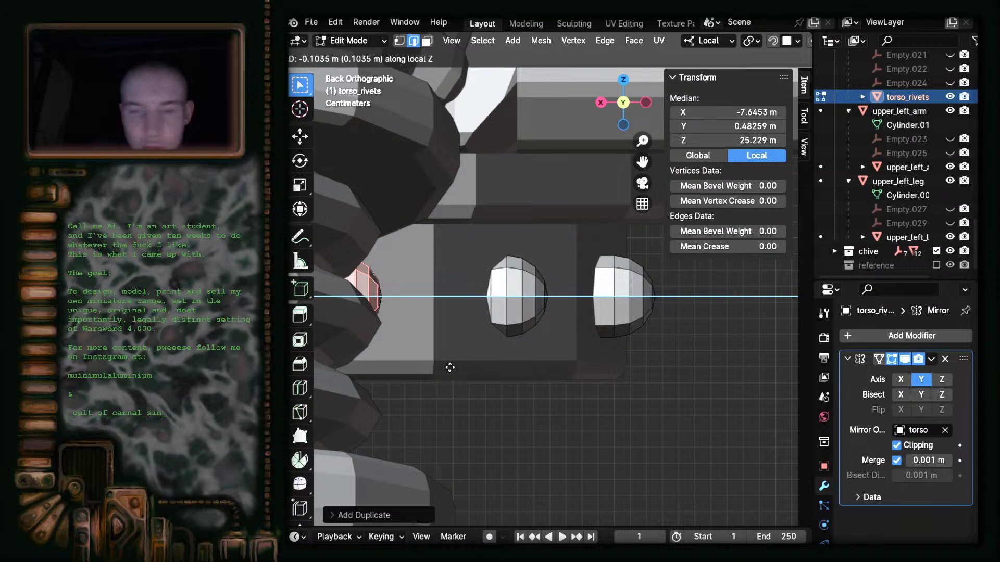
click(450, 367)
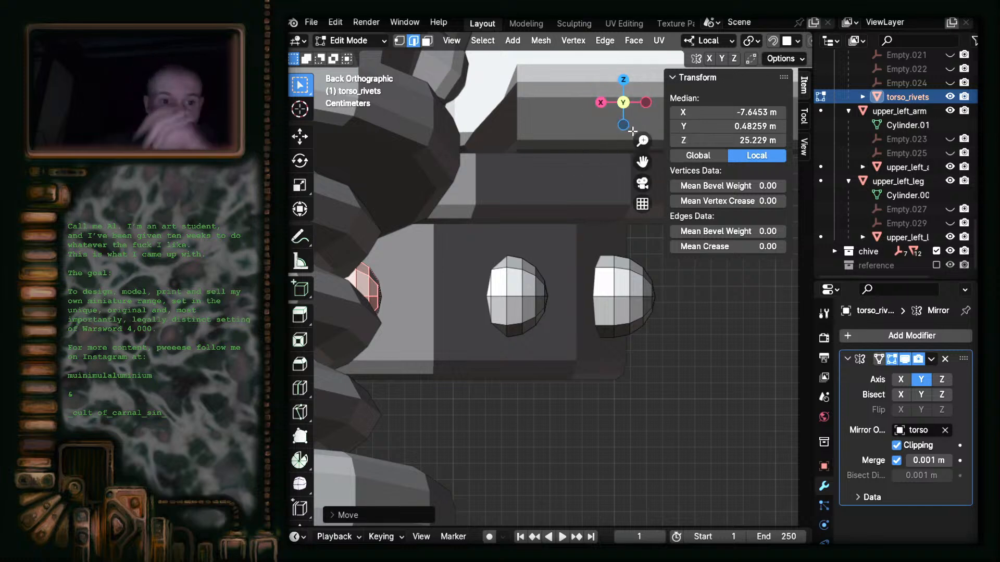
- Delete the whole old outermost rivet overlapping the new duplicate on the waist band
middle_drag(523, 343, 372, 299)
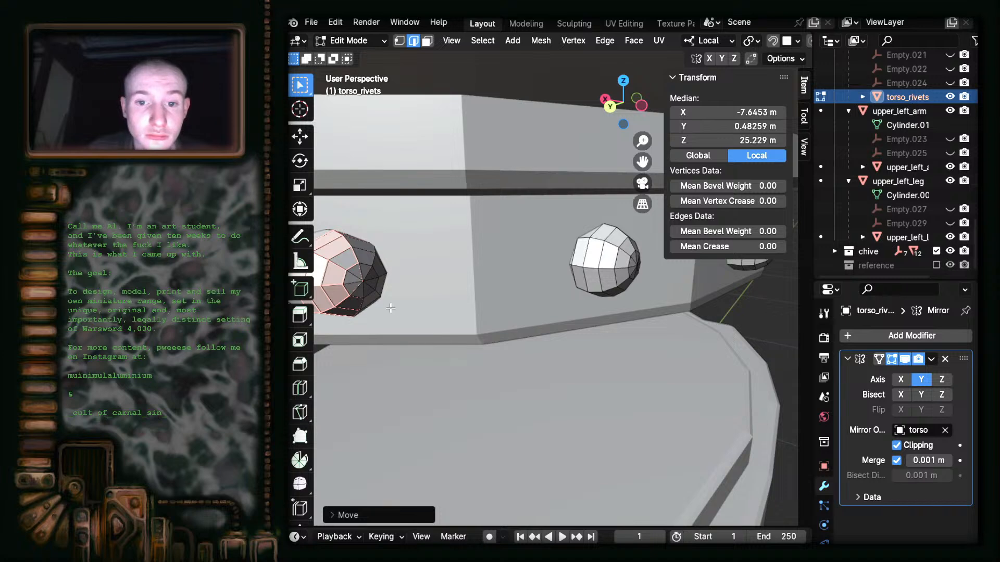
click(373, 308)
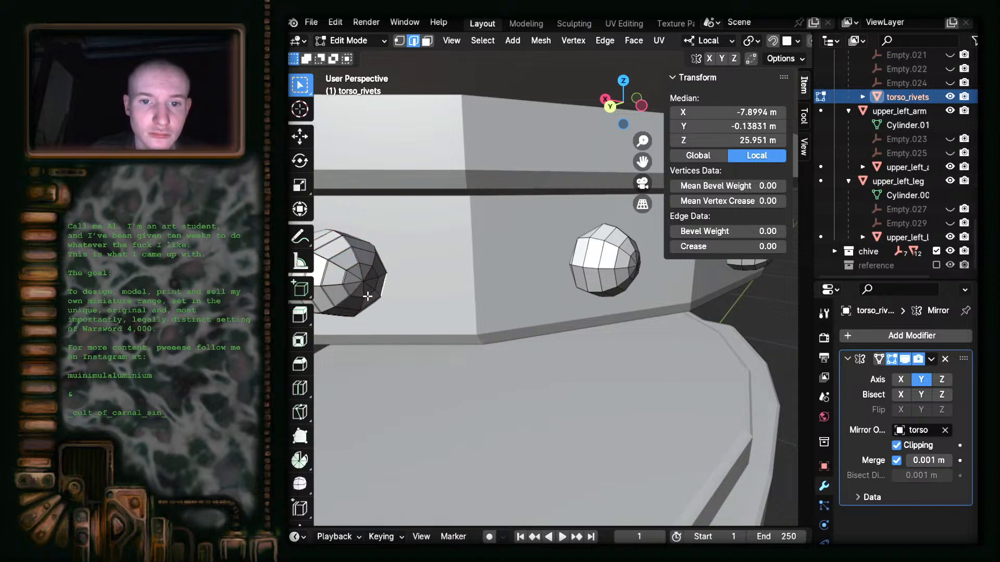
key(l)
middle_drag(429, 326, 422, 340)
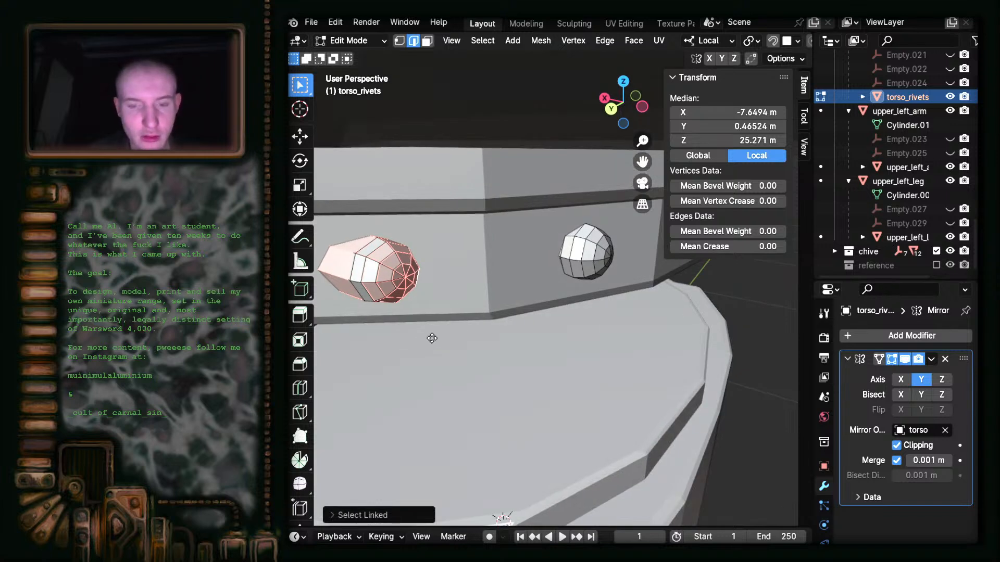
key(shift+d)
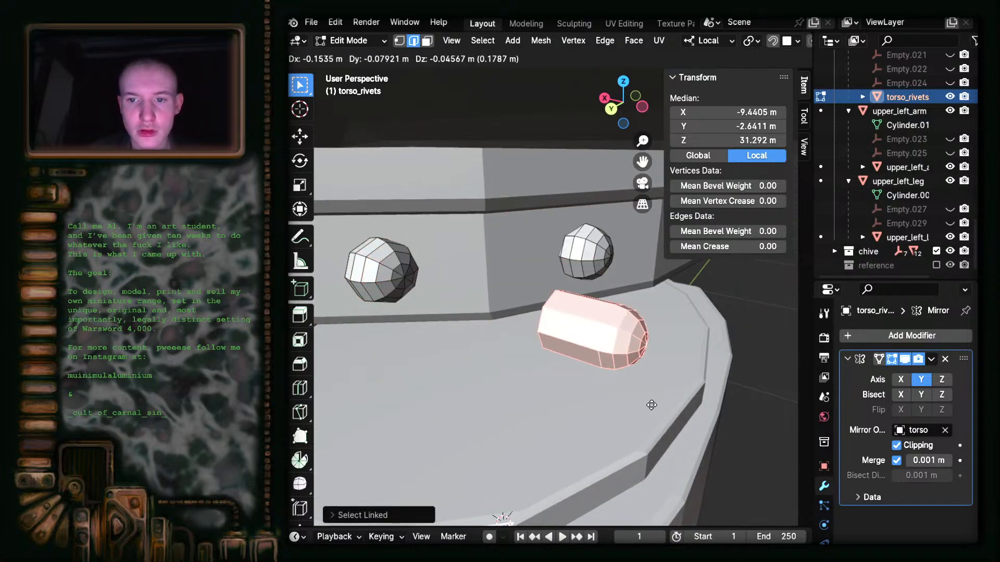
right_click(645, 427)
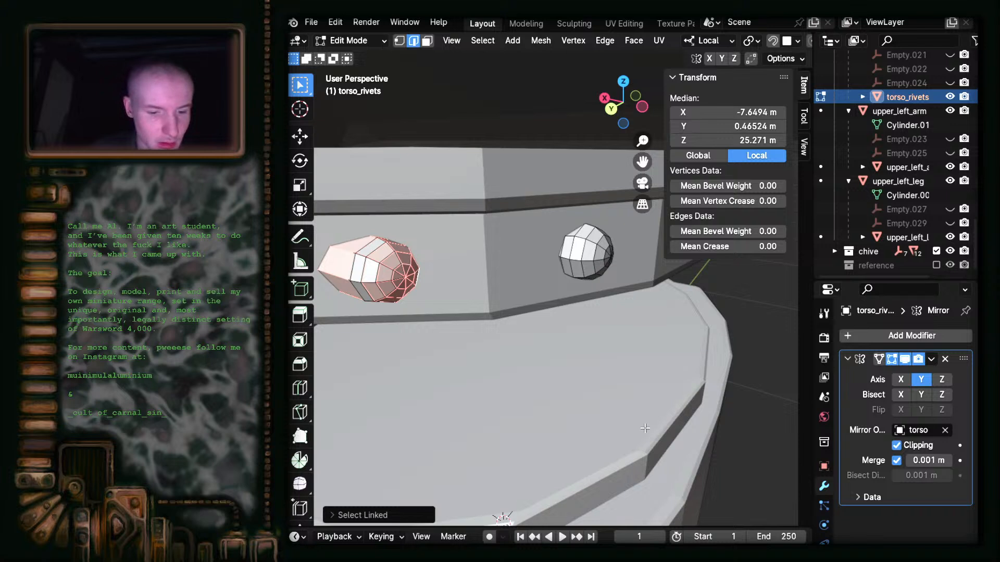
key(z)
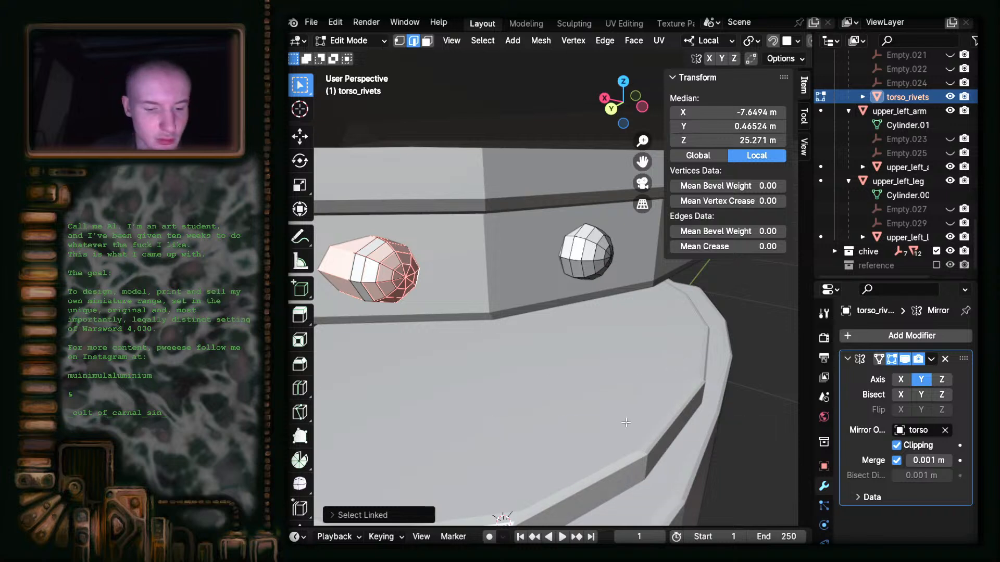
key(x)
click(460, 355)
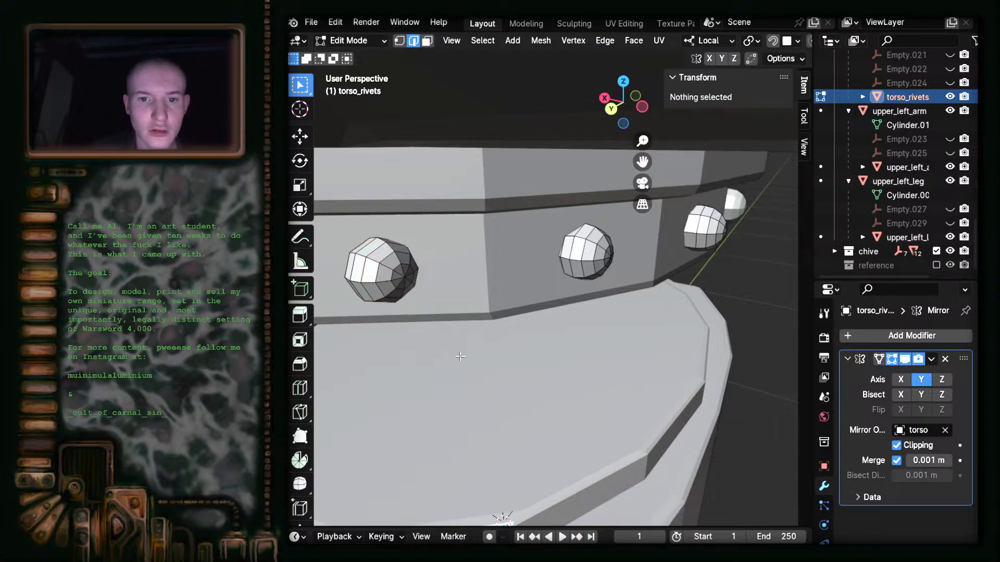
- Select the whole new outermost waist band rivet, viewed close-up along the band's angled face
click(391, 269)
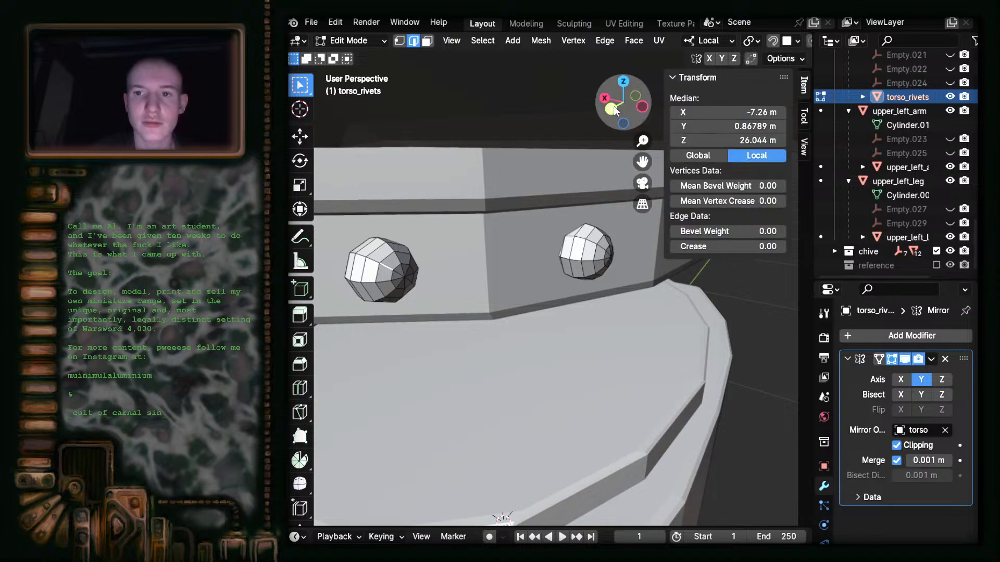
click(622, 126)
middle_drag(578, 198, 513, 346)
scroll(514, 345, up, 4)
middle_drag(502, 386, 548, 318)
shift+middle_drag(485, 402, 683, 350)
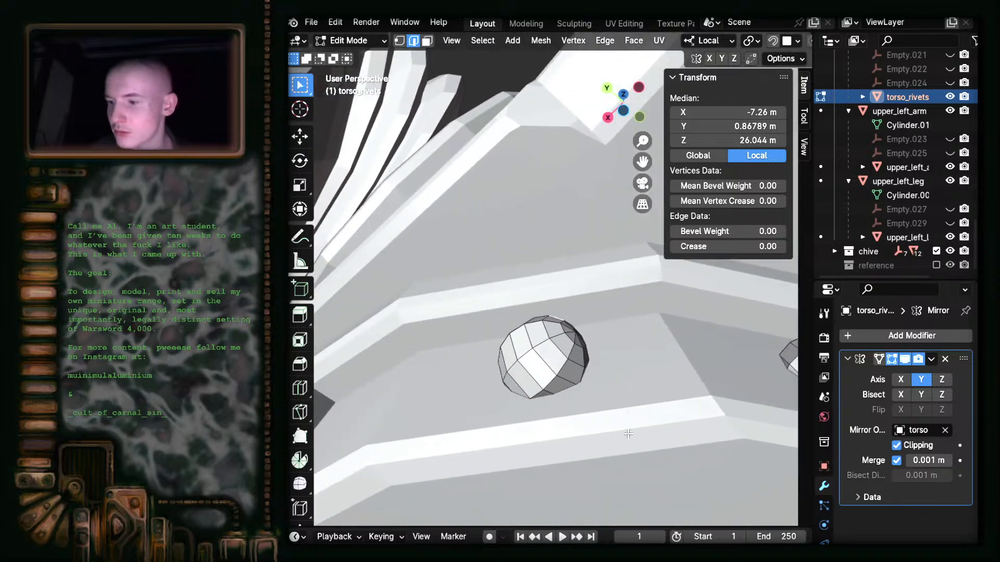
middle_drag(629, 432, 638, 398)
shift+middle_drag(577, 389, 548, 402)
scroll(654, 376, up, 1)
key(l)
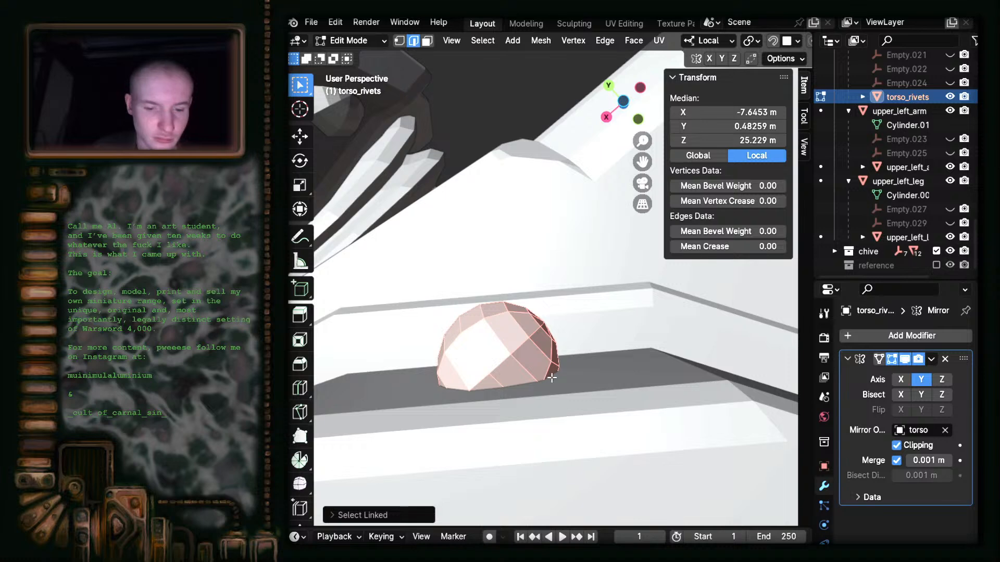
key(shift+d)
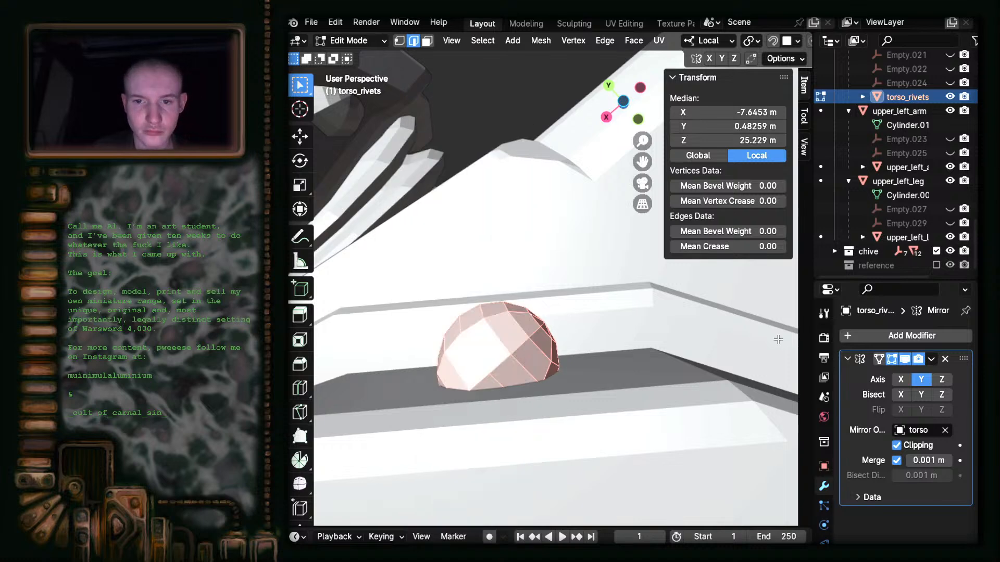
key(g)
key(y)
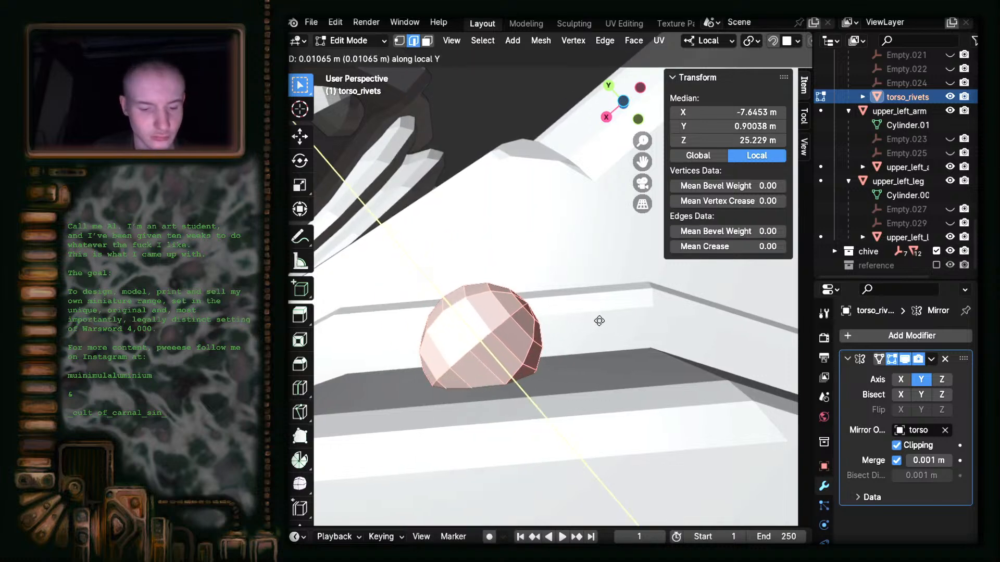
right_click(597, 323)
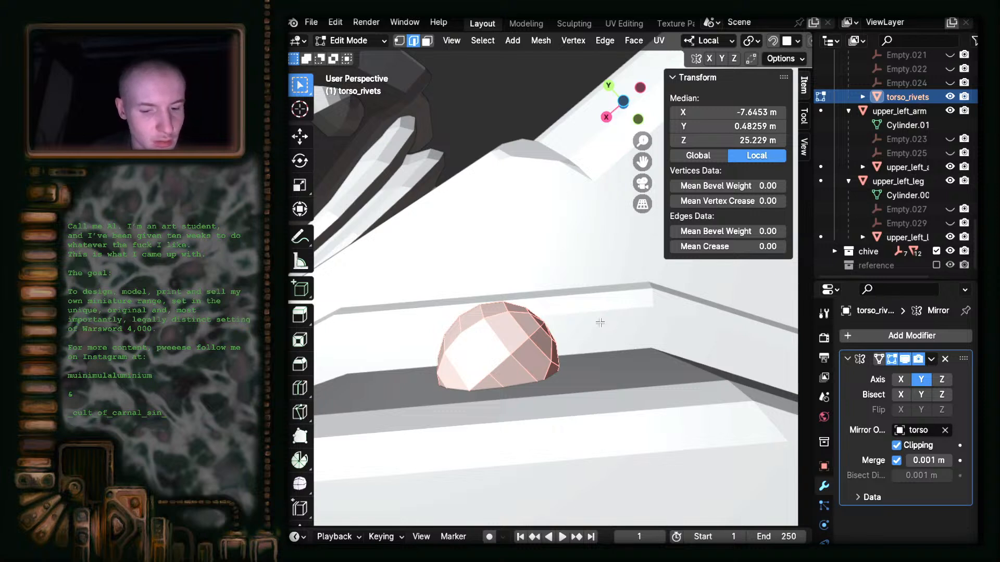
- Move the outermost rivet about 0.008 m with local X locked, sinking it into the band's angled face
key(g)
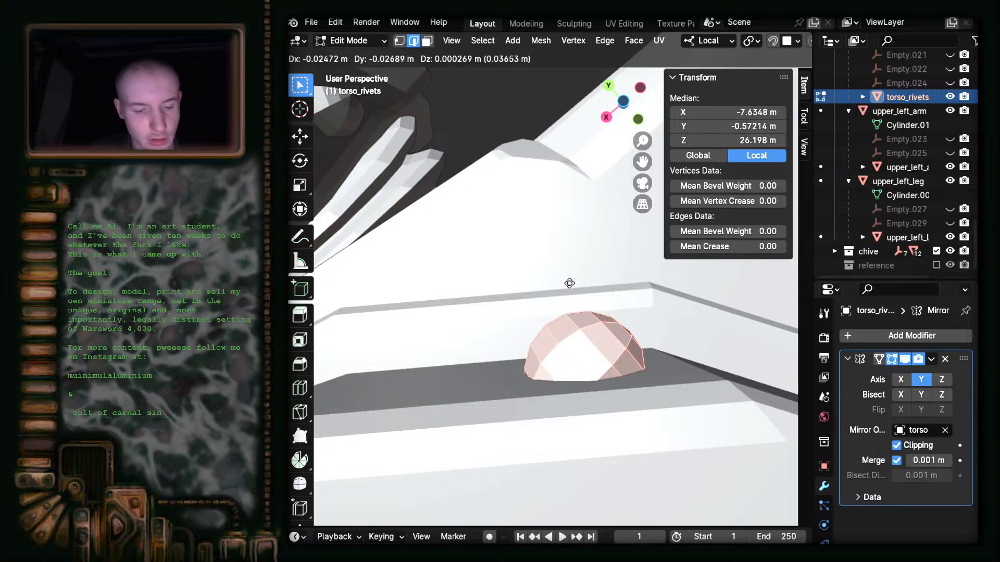
key(shift+x)
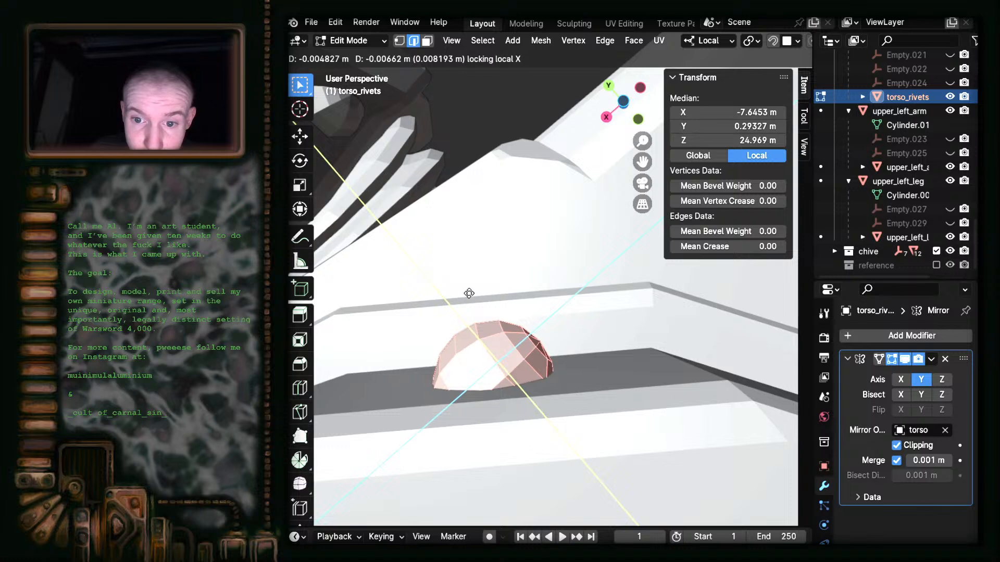
click(469, 294)
- Select the whole innermost of the three waist band rivets, viewed from beneath its face
scroll(533, 357, up, 3)
scroll(533, 357, down, 5)
middle_drag(534, 358, 520, 449)
scroll(520, 448, down, 6)
middle_drag(509, 256, 380, 391)
scroll(566, 288, up, 2)
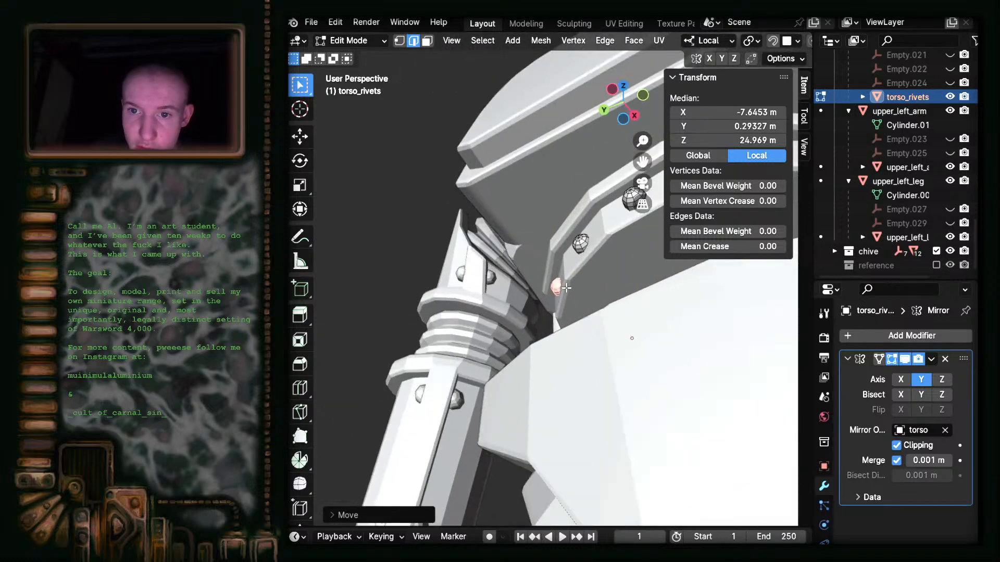
middle_drag(564, 308, 594, 294)
shift+middle_drag(594, 295, 538, 391)
scroll(538, 391, up, 4)
scroll(539, 391, up, 1)
shift+middle_drag(454, 451, 503, 388)
scroll(571, 350, up, 1)
click(508, 345)
key(ctrl+l)
middle_drag(484, 484, 507, 430)
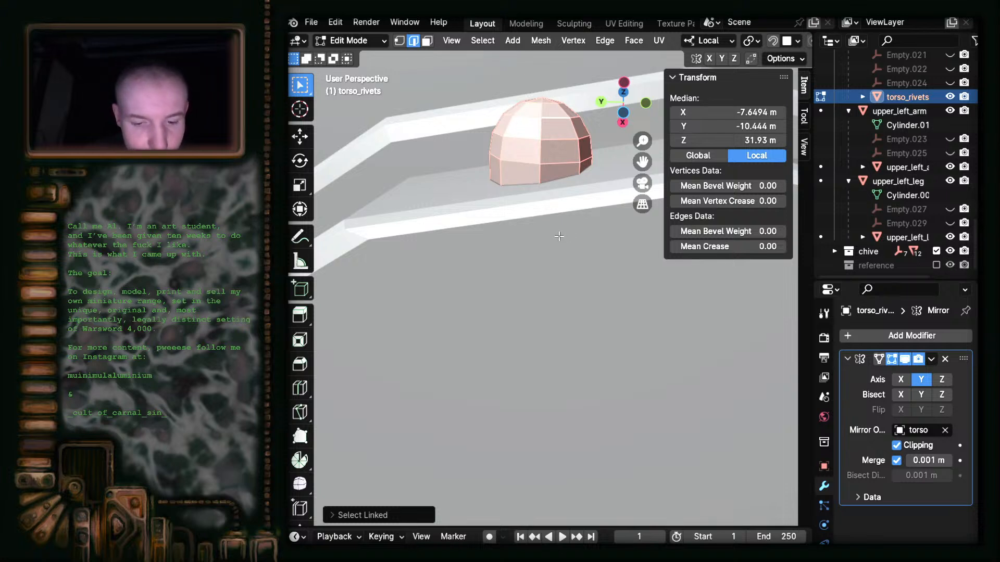
- Try rotating the innermost waist band rivet and moving it along local Z, undoing the changes
key(e)
key(z)
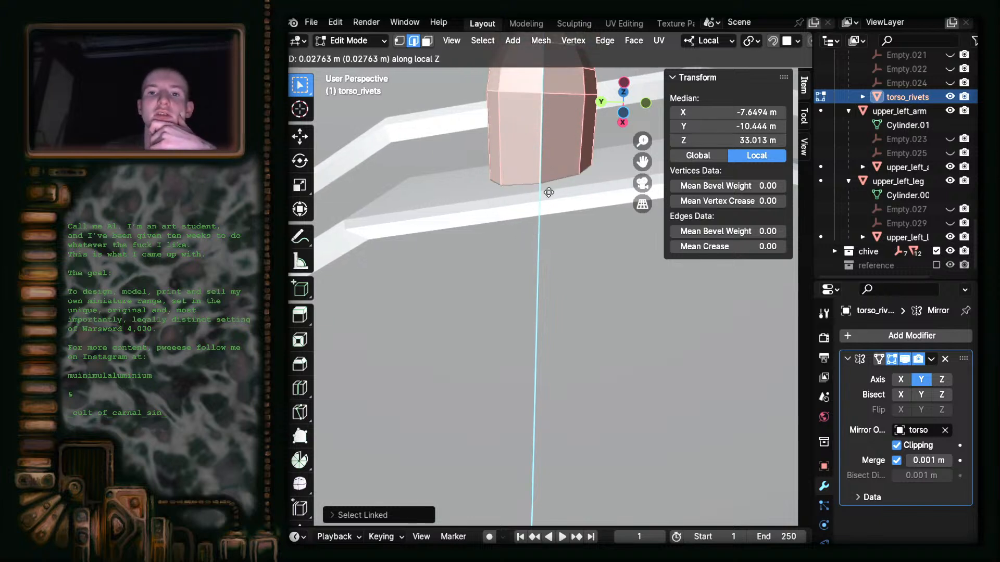
key(Escape)
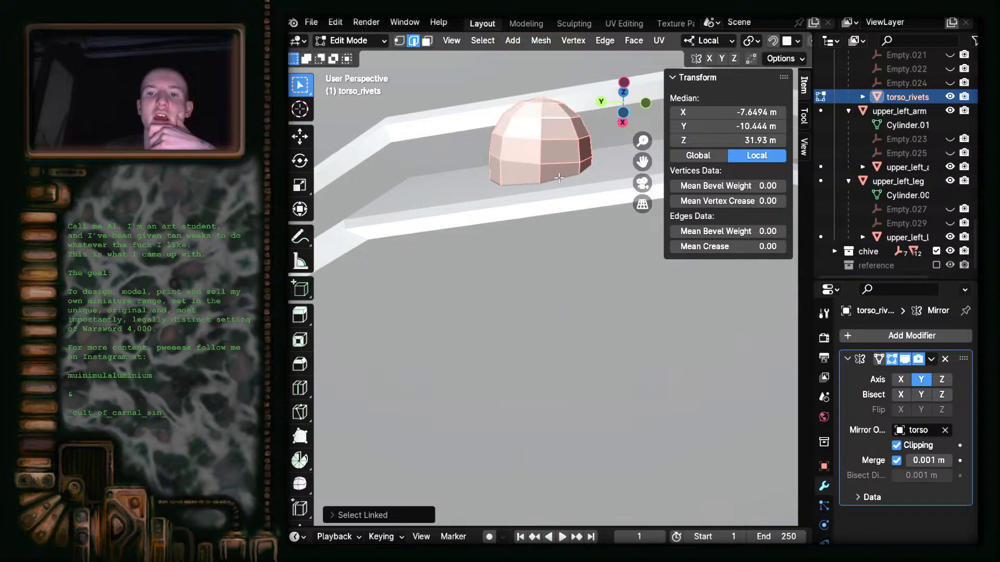
key(r)
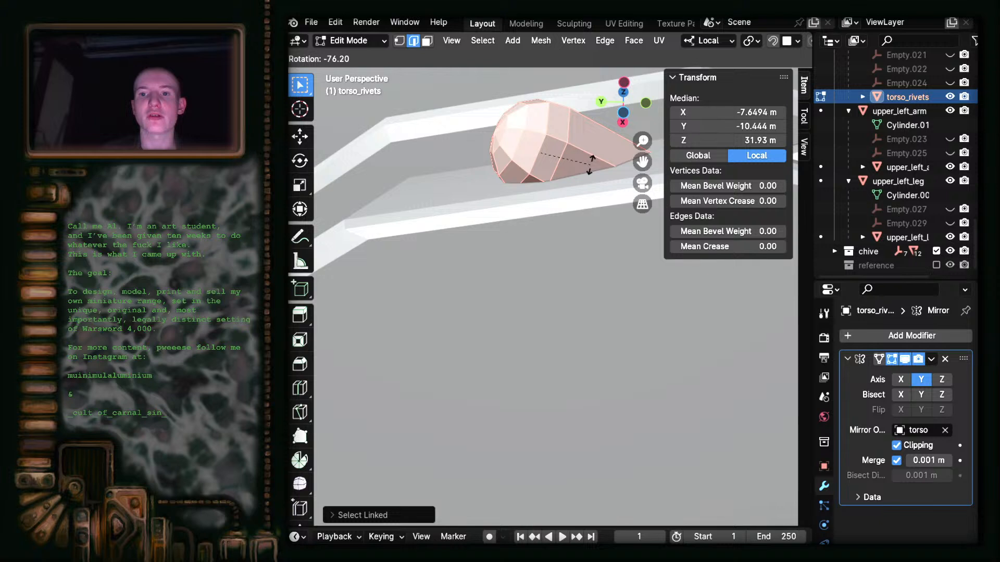
key(Escape)
key(r)
click(562, 256)
key(g)
key(z)
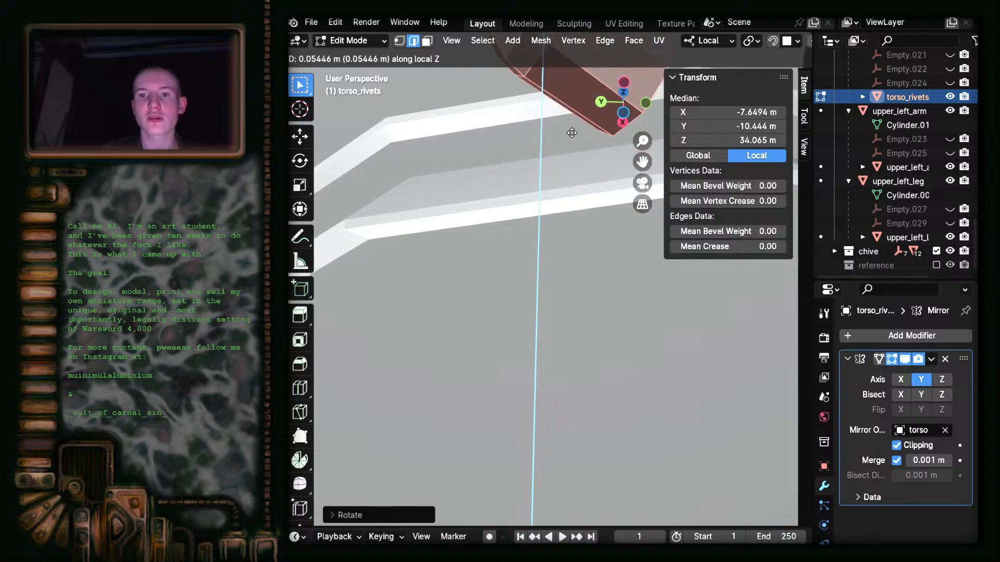
click(538, 204)
key(ctrl+z)
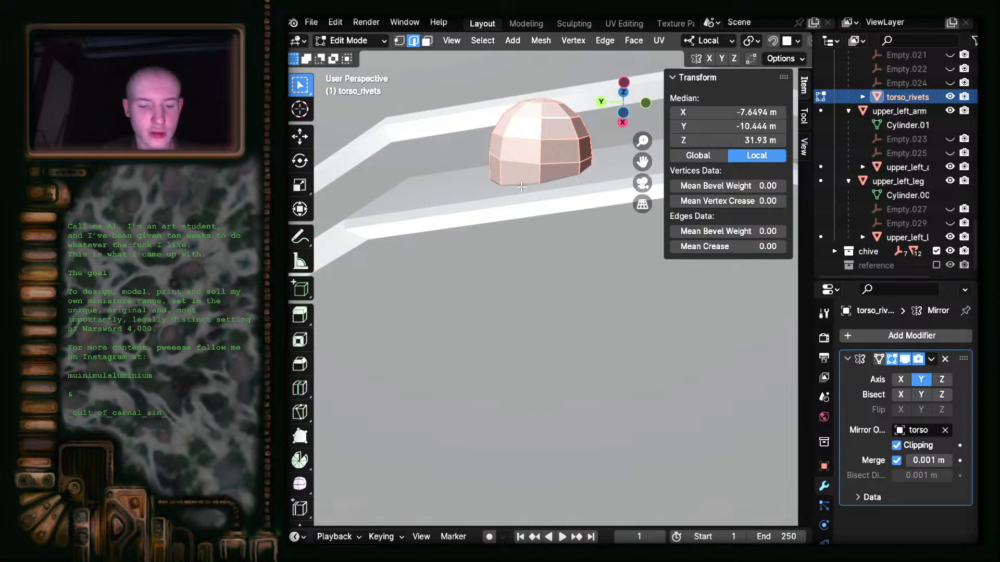
- Lower the innermost waist band rivet along local Z to a median of 31.596 m, seating it in the band
key(g)
key(z)
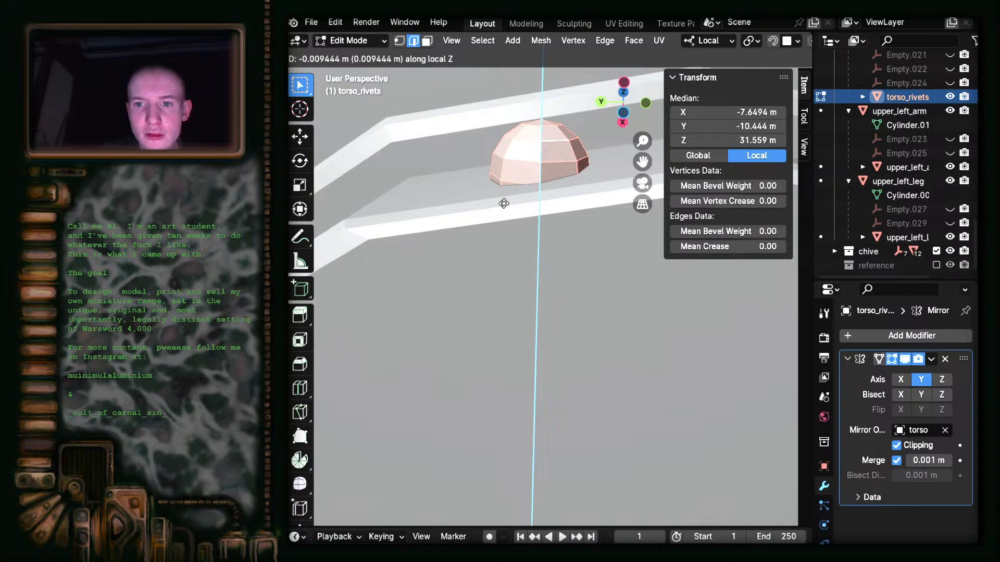
click(503, 201)
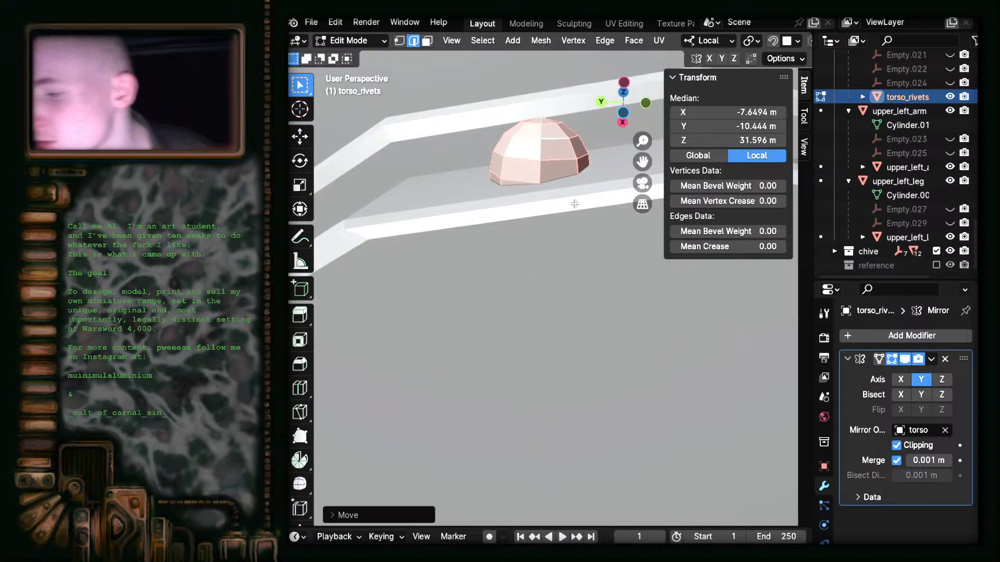
- Examine the seated waist band rivets and the surrounding torso armour from several angles
scroll(562, 211, down, 2)
middle_drag(563, 211, 540, 282)
scroll(533, 274, down, 5)
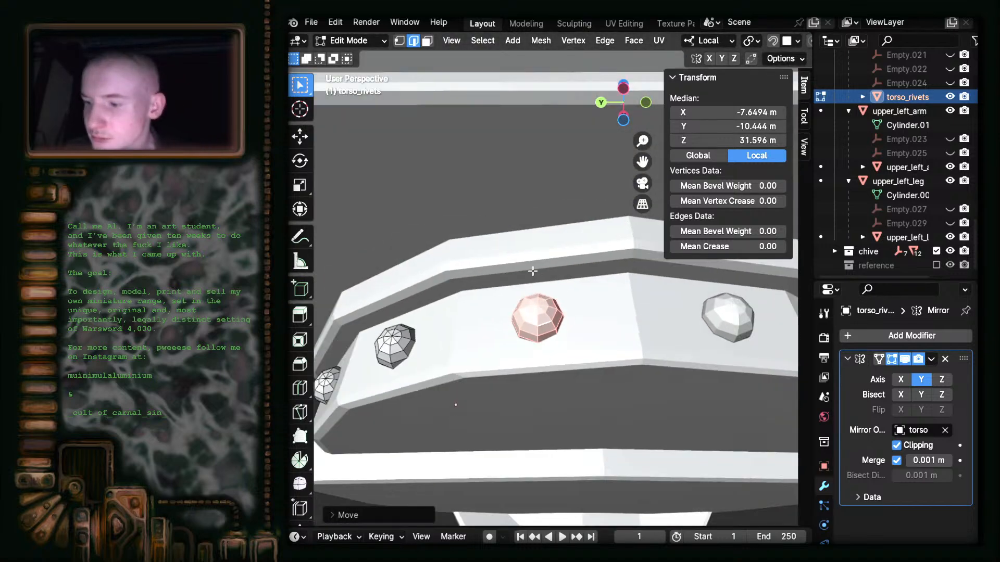
scroll(517, 277, down, 4)
middle_drag(511, 330, 576, 382)
scroll(576, 383, up, 3)
middle_drag(475, 392, 551, 407)
scroll(552, 408, down, 3)
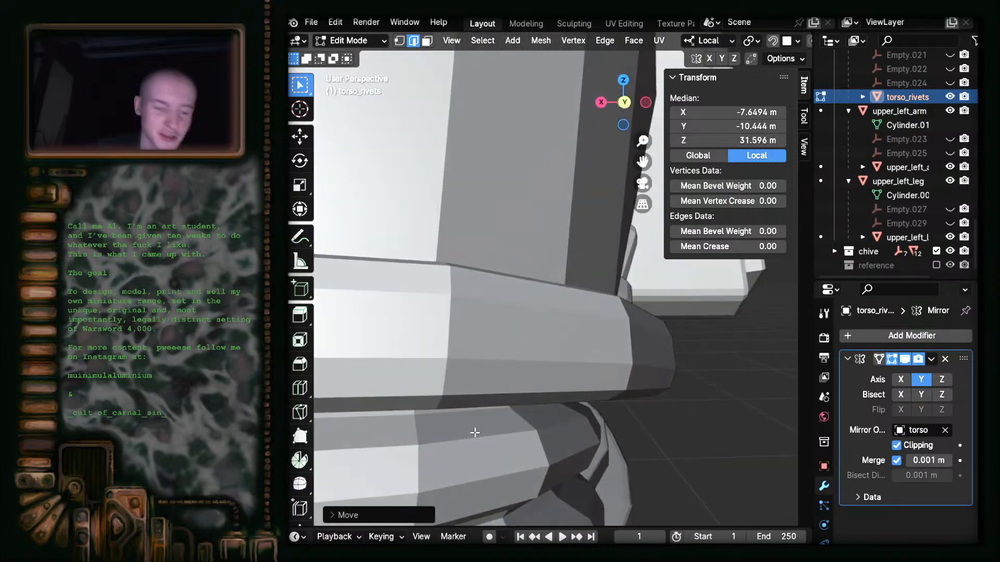
shift+middle_drag(429, 418, 647, 255)
middle_drag(513, 312, 521, 458)
middle_drag(521, 333, 552, 246)
- Duplicate the whole upper torso rivet in right view, offsetting the copy -0.1366 m in Y and 0.02746 m in Z
click(607, 112)
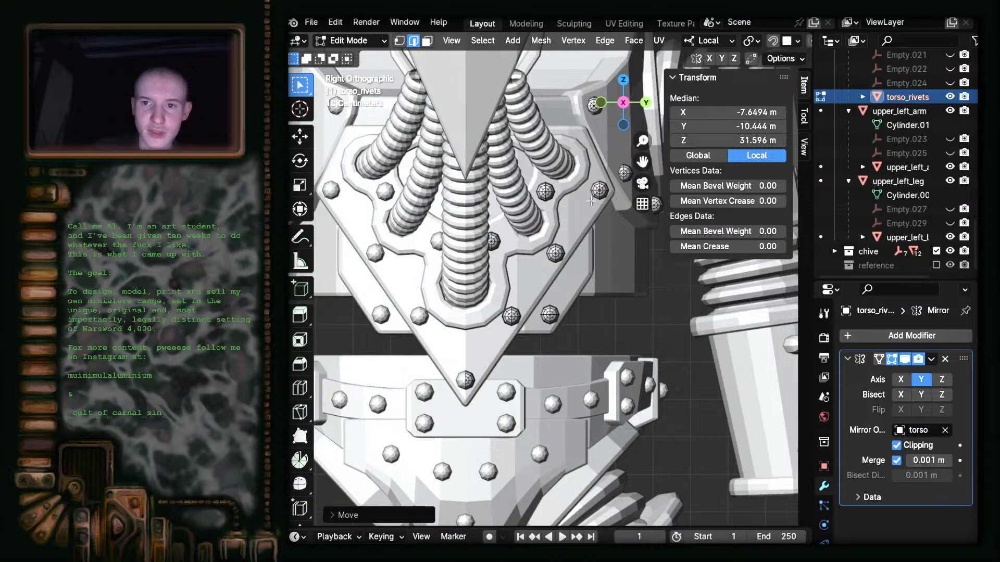
scroll(486, 325, up, 4)
scroll(486, 325, up, 2)
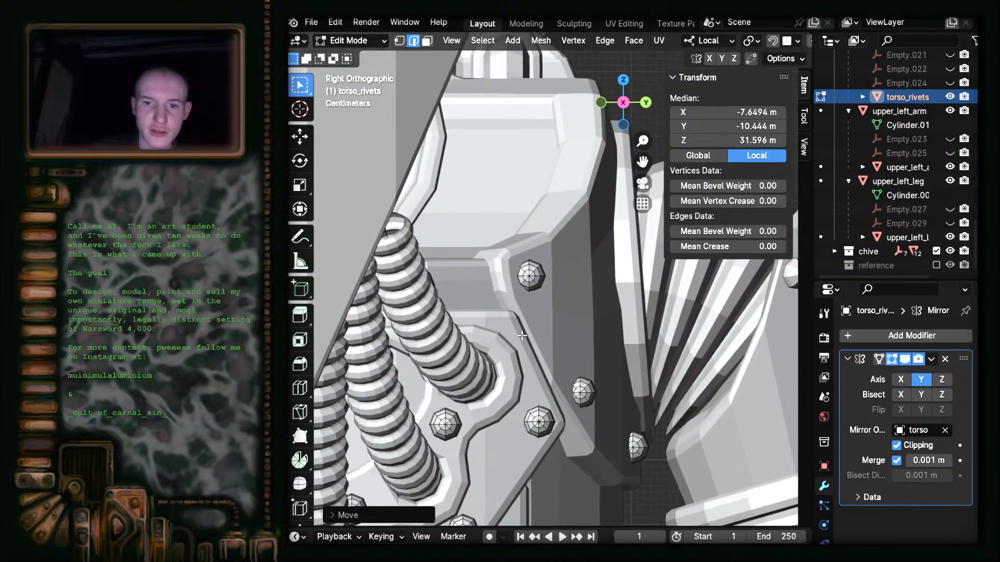
scroll(529, 284, up, 2)
shift+middle_drag(530, 284, 527, 370)
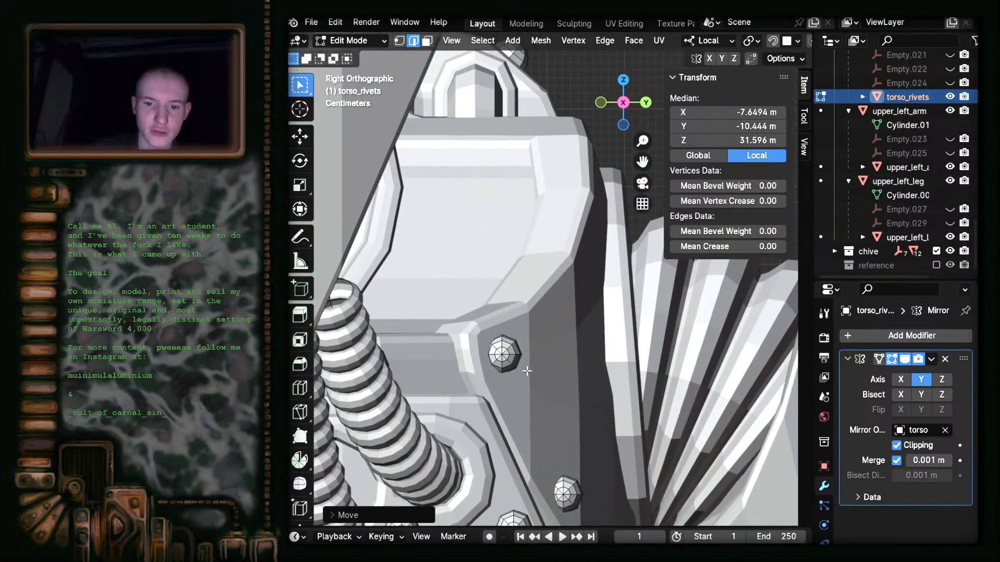
click(550, 359)
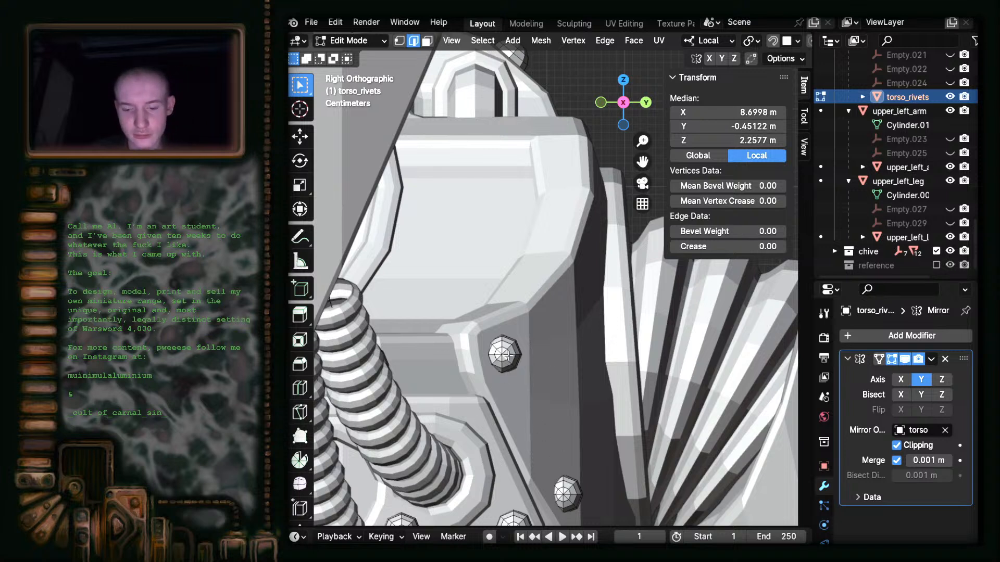
key(ctrl+l)
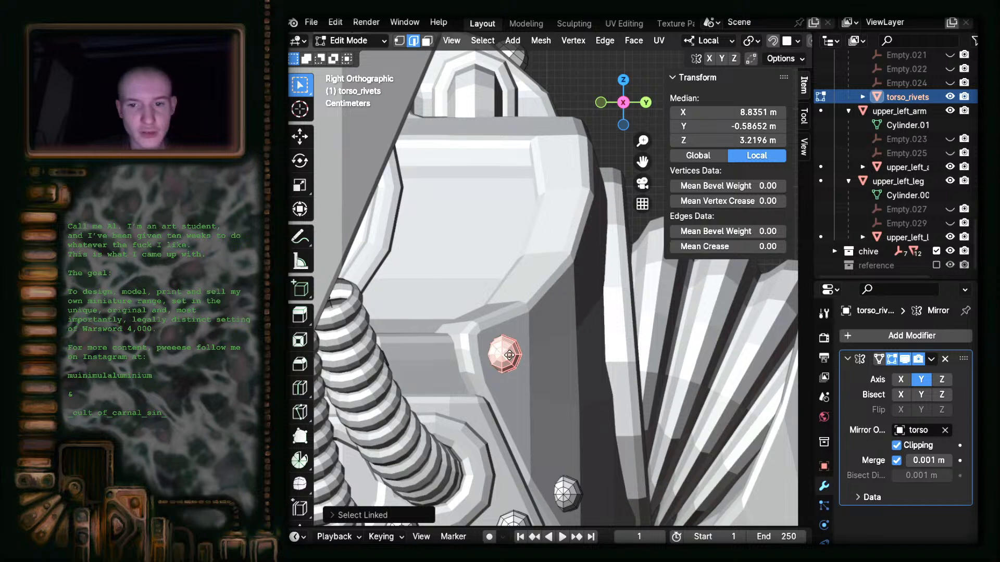
key(g)
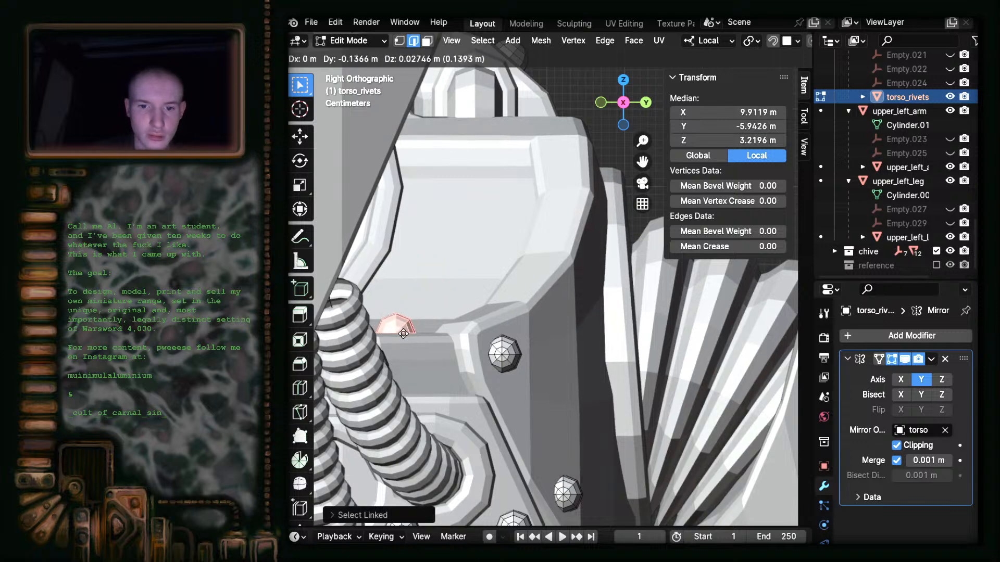
click(403, 333)
- Move the duplicated upper torso rivet in top view by 0.03035 m in X and -0.05116 m in Y
middle_drag(469, 320, 440, 334)
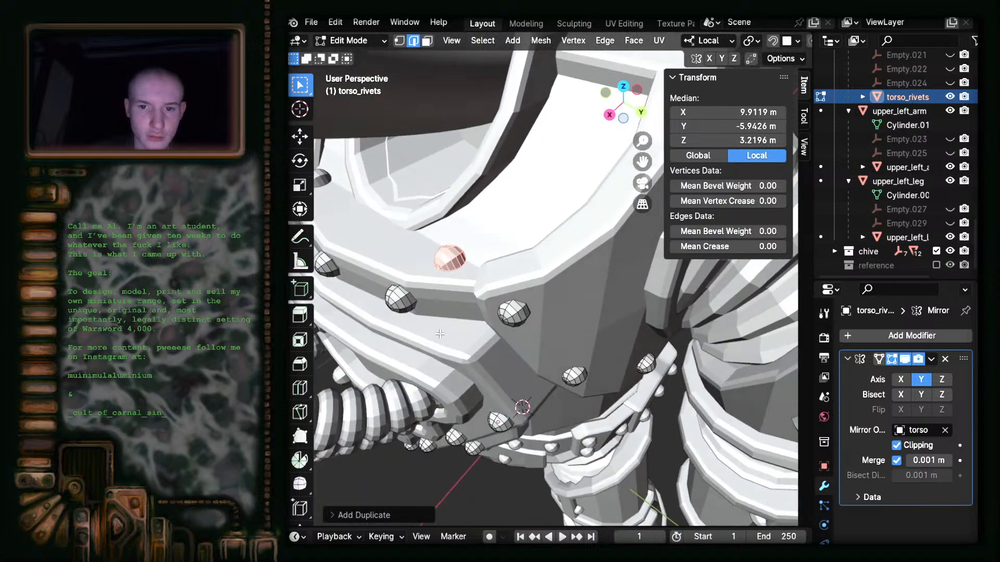
click(624, 88)
shift+middle_drag(592, 375, 581, 258)
shift+middle_drag(618, 420, 587, 393)
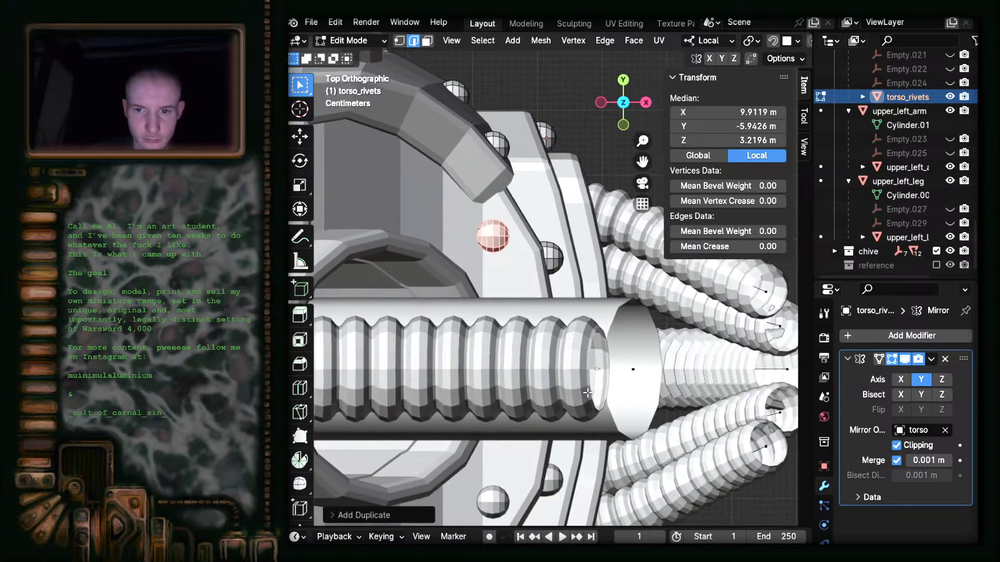
key(g)
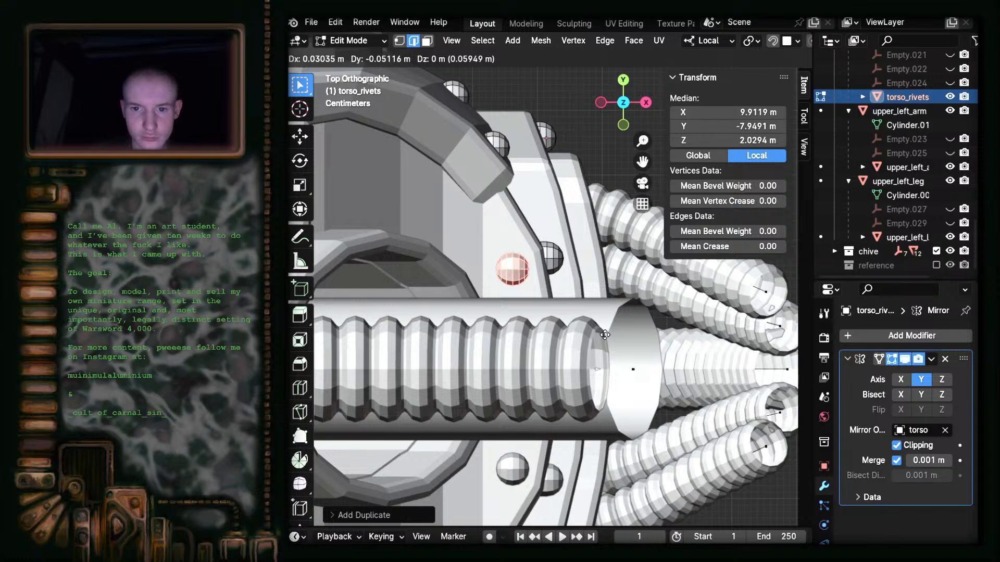
click(604, 335)
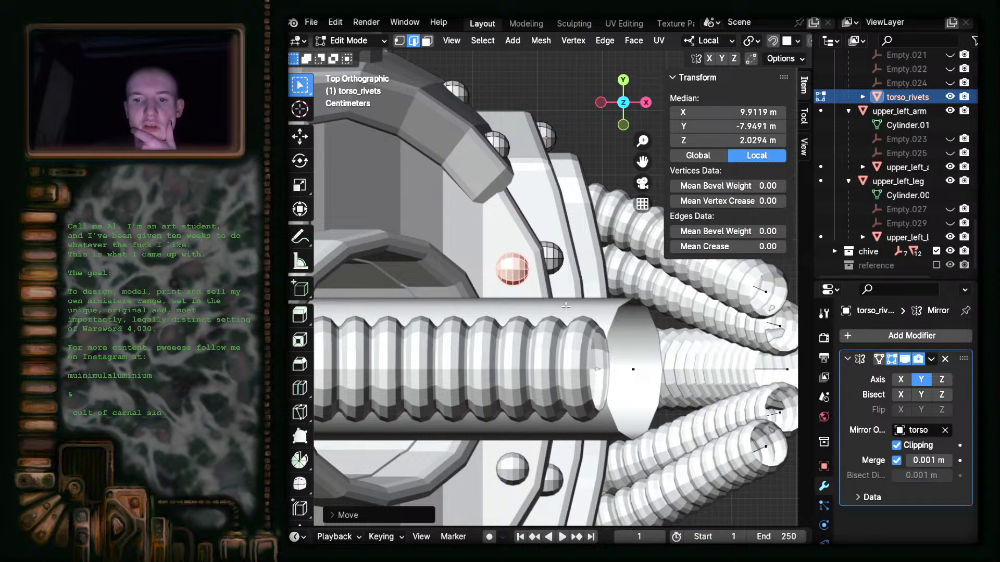
- Try moving the duplicated rivet with local X locked, to a median of -10.609 m in Y and 1.6165 m in Z
middle_drag(577, 393, 430, 420)
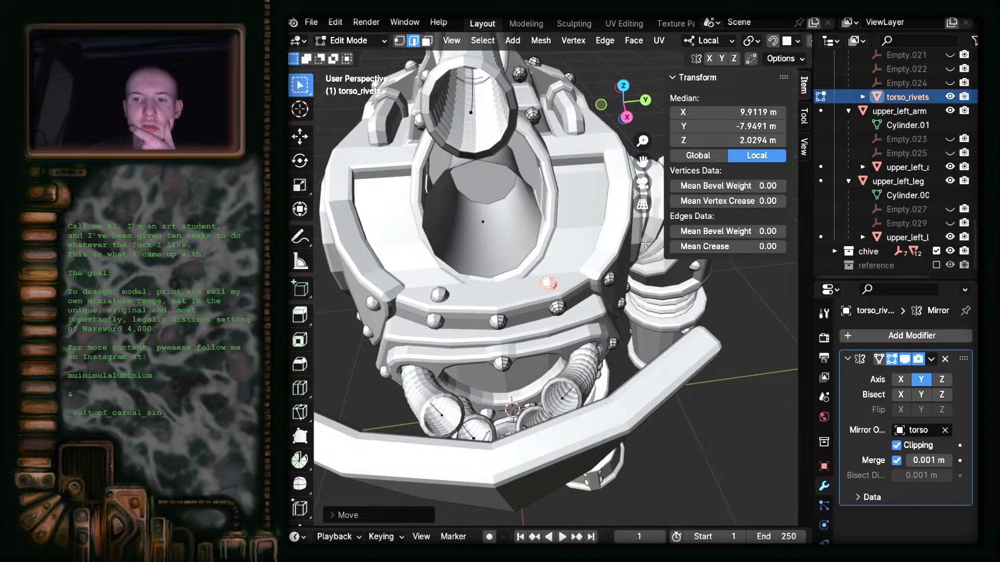
click(623, 86)
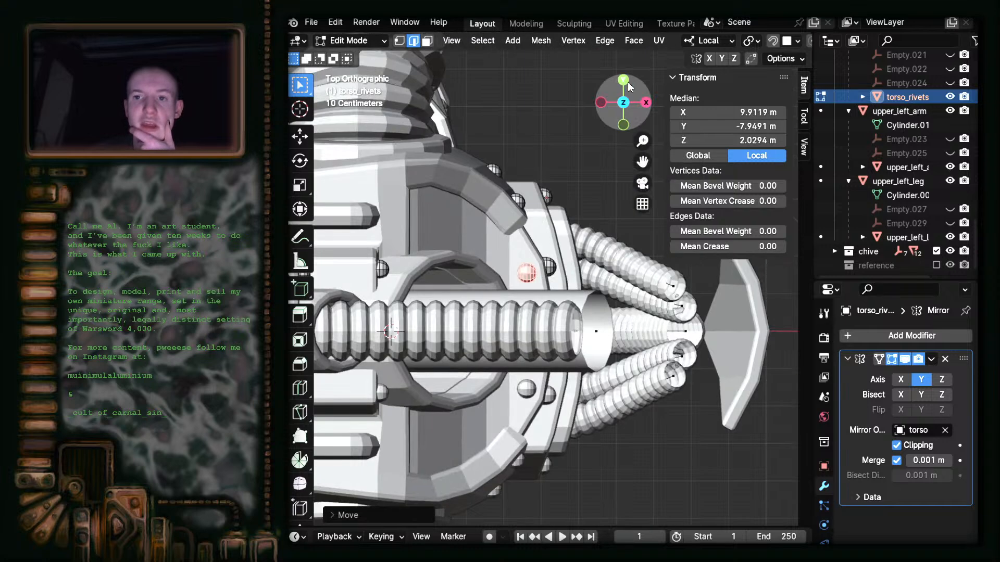
scroll(617, 339, up, 4)
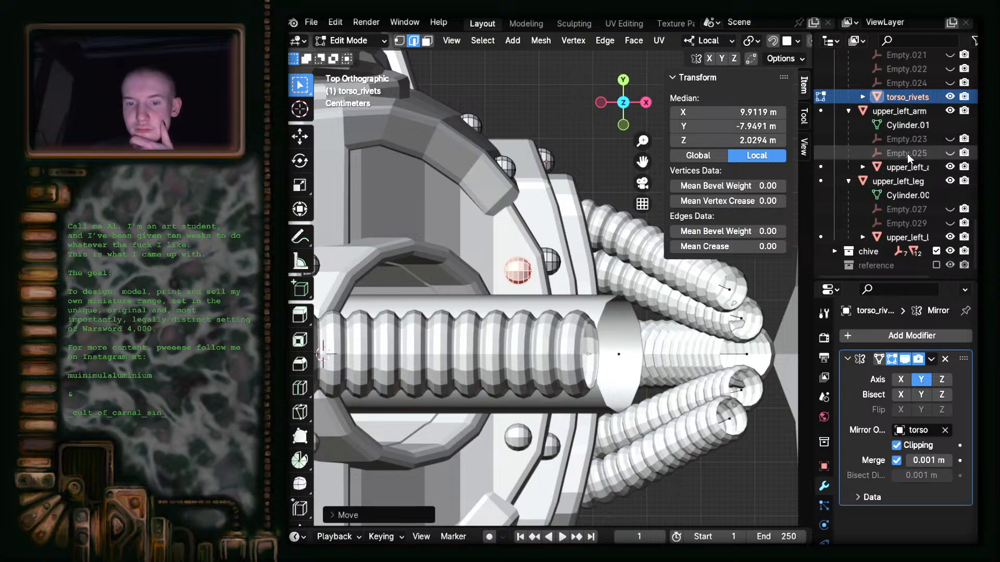
middle_drag(617, 369, 591, 249)
key(g)
key(shift+x)
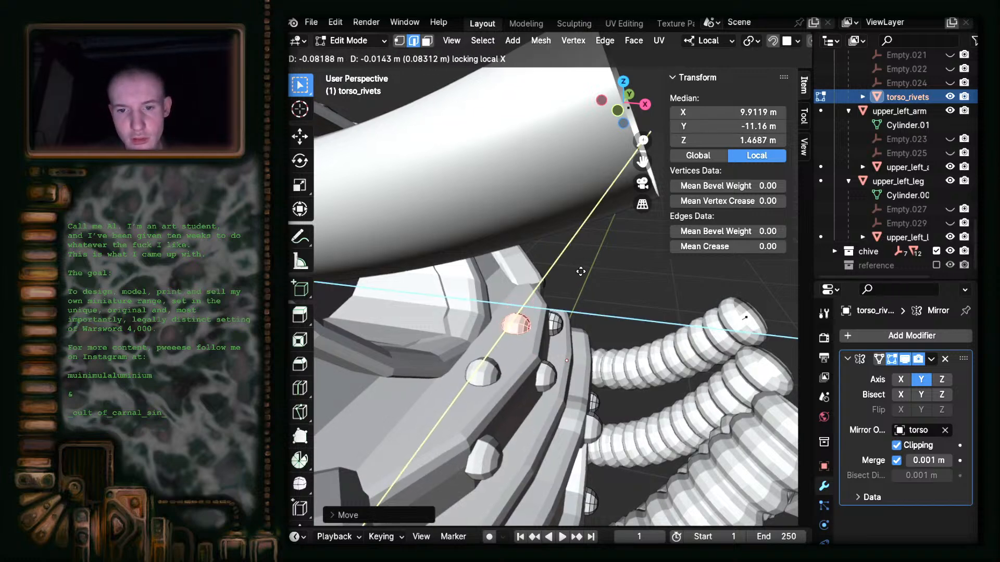
click(578, 273)
middle_drag(578, 273, 557, 376)
scroll(484, 345, down, 5)
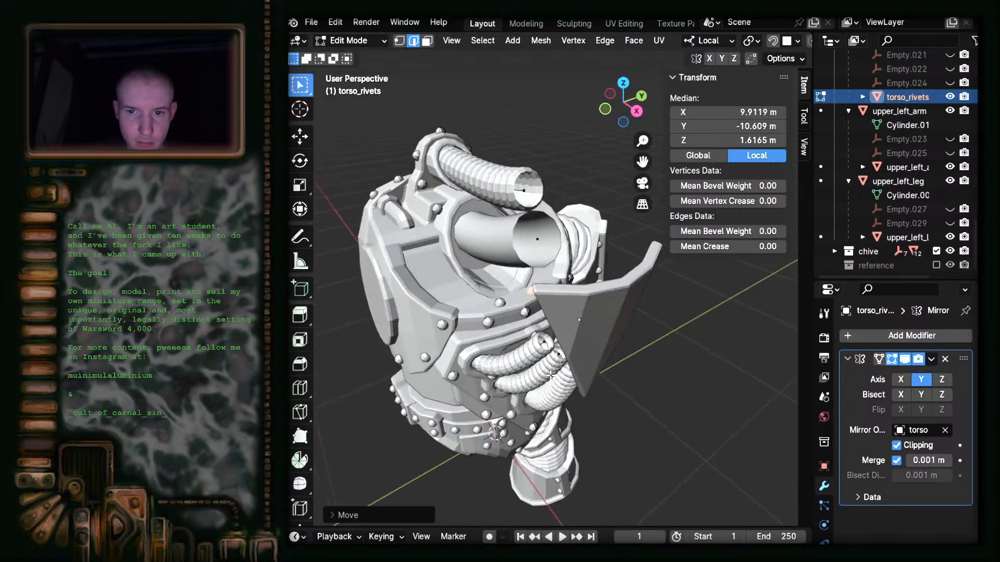
- Examine the rivet placement around the torso armour from several angles with the rivets deselected
key(Tab)
middle_drag(644, 364, 497, 326)
click(499, 325)
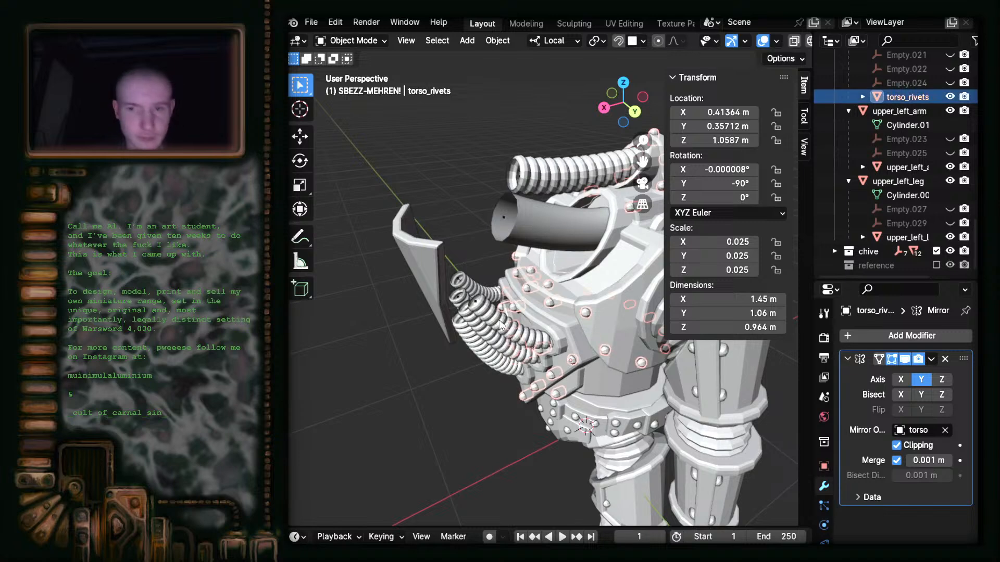
key(Tab)
click(440, 454)
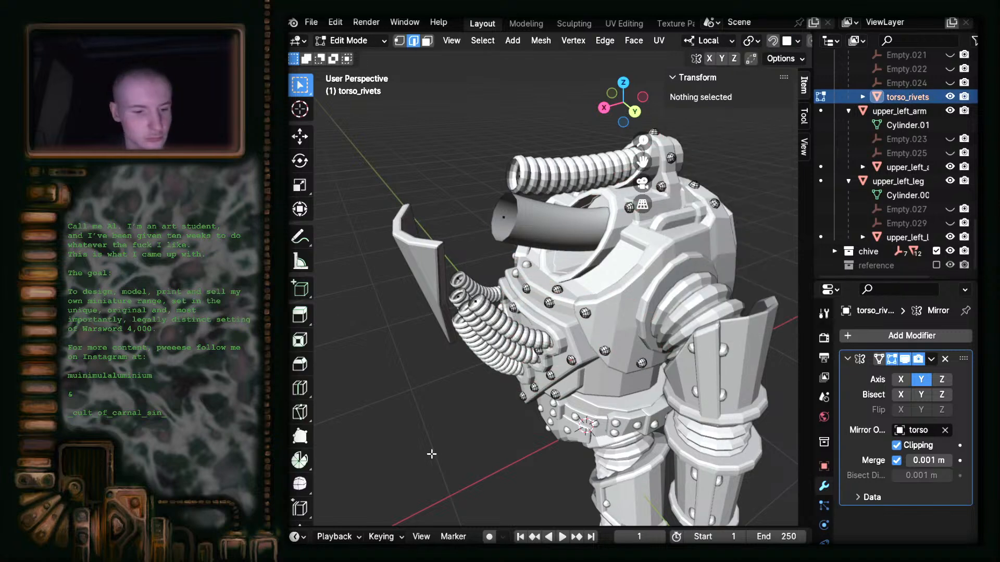
key(Tab)
middle_drag(439, 376, 654, 338)
scroll(477, 383, down, 5)
middle_drag(477, 382, 588, 343)
scroll(624, 212, up, 6)
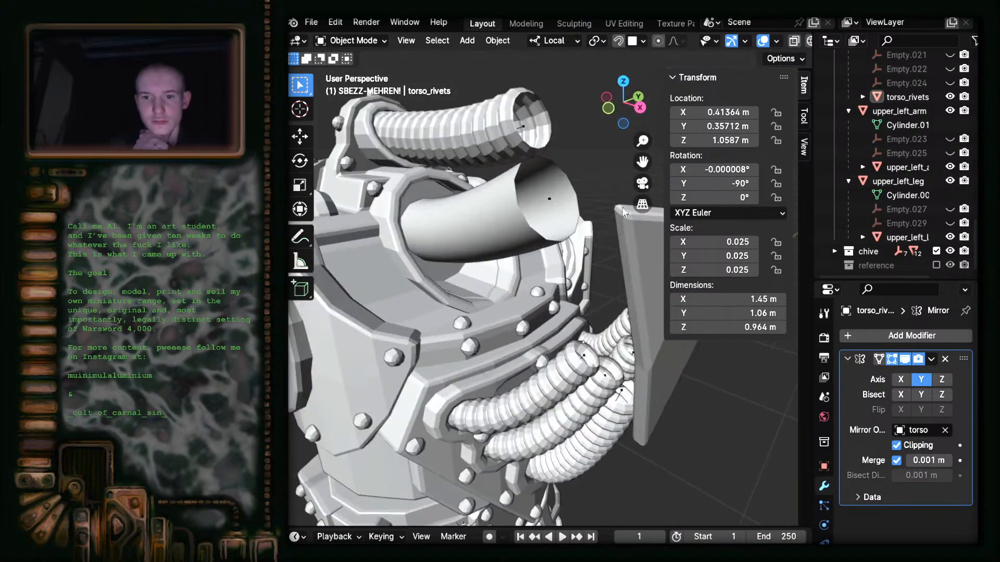
click(640, 107)
scroll(605, 257, up, 4)
middle_drag(605, 257, 562, 312)
- Duplicate the whole upper ledge rivet in right view, placing the copy on the chest panel at median X 12.392 m, Y -4.265 m
click(562, 313)
key(Tab)
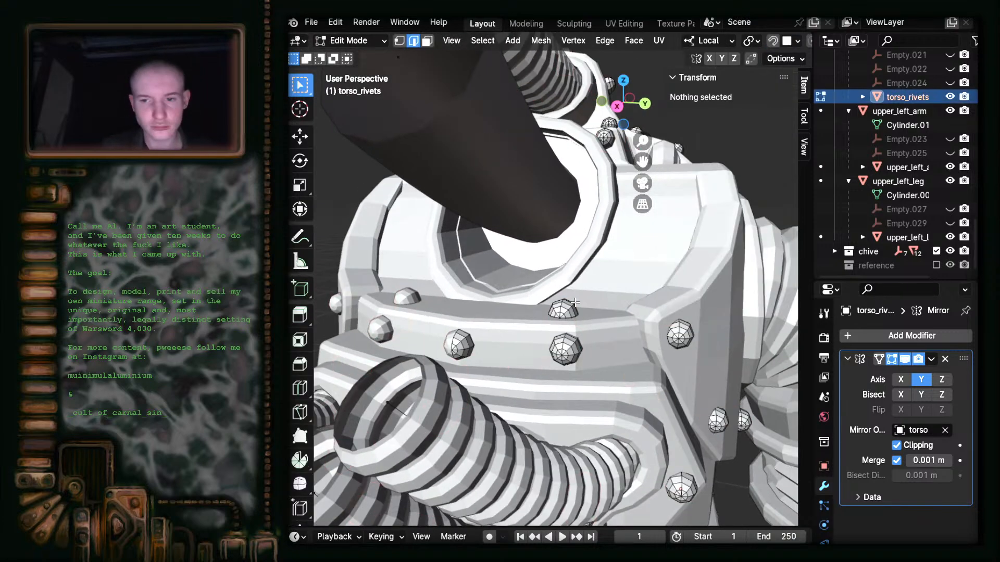
scroll(571, 321, up, 5)
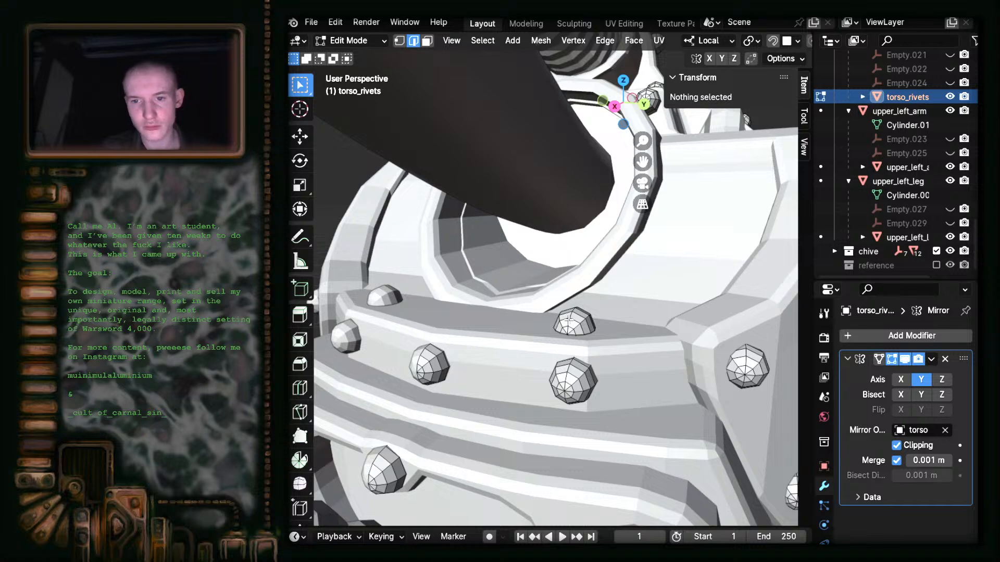
click(571, 318)
key(l)
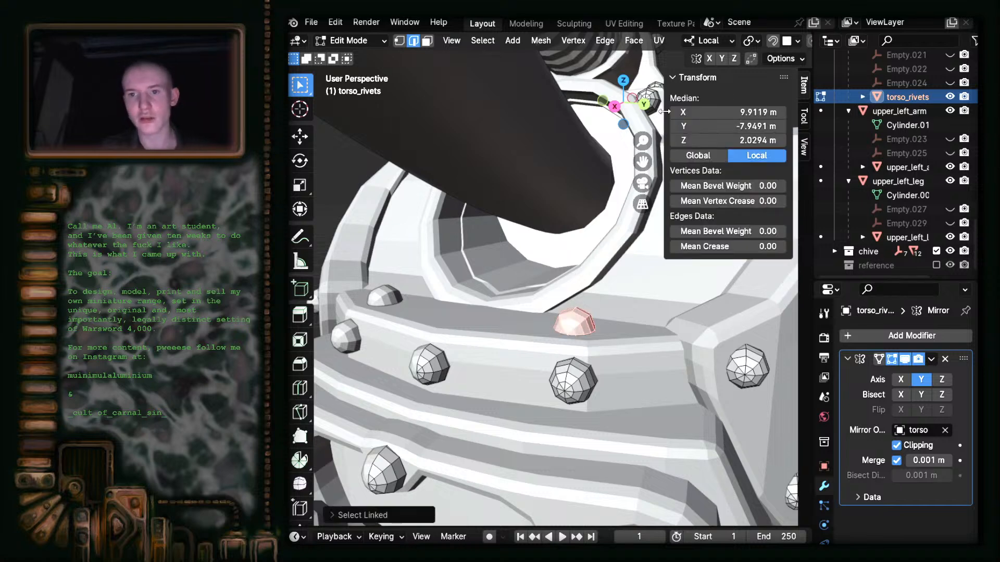
click(613, 107)
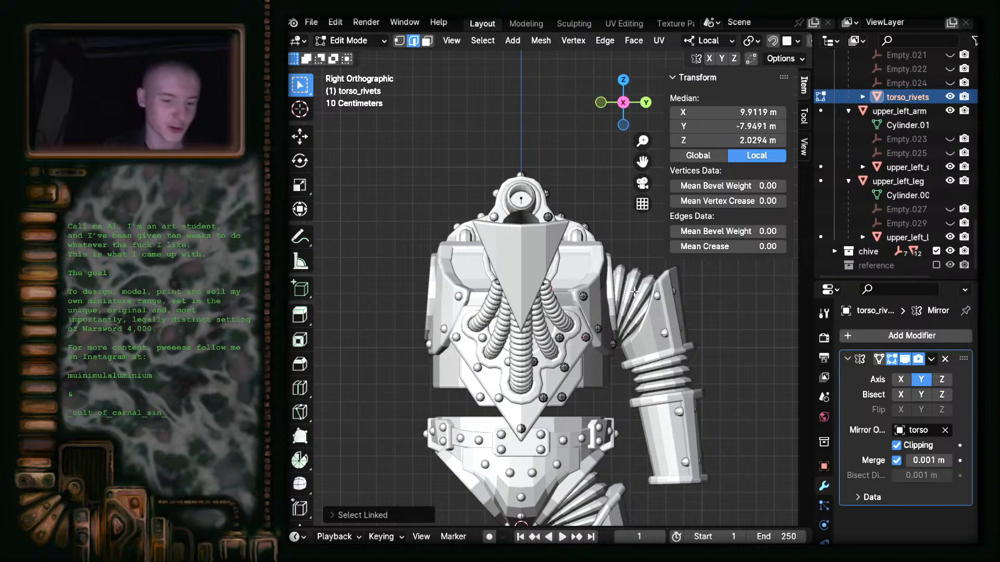
shift+middle_drag(634, 291, 599, 195)
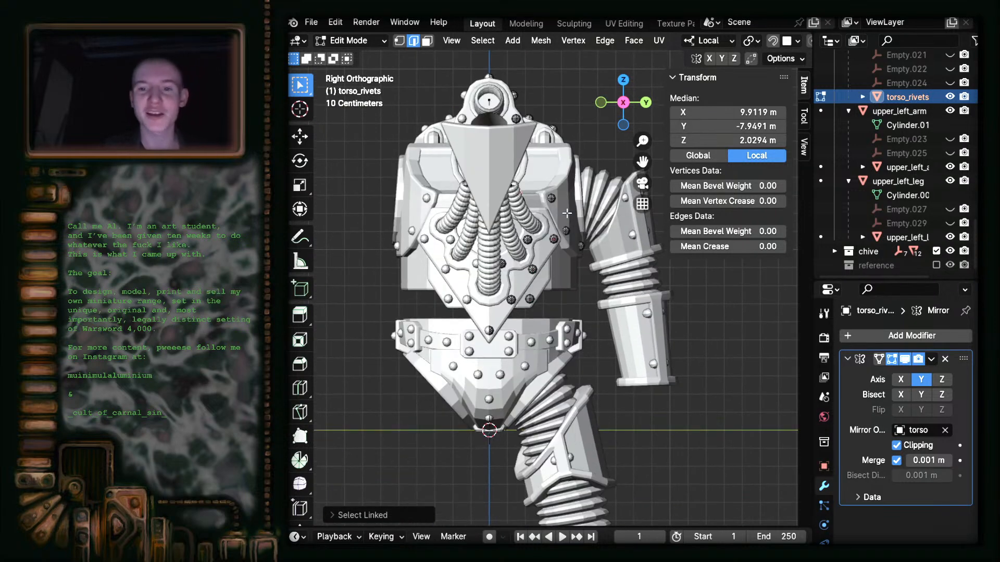
shift+middle_drag(584, 247, 469, 357)
scroll(567, 223, down, 1)
scroll(566, 222, down, 2)
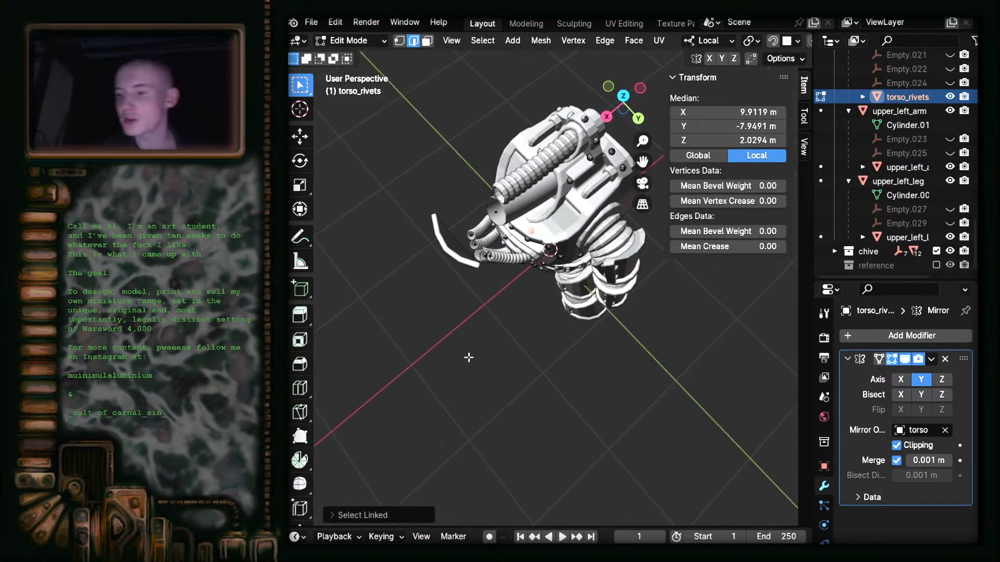
click(610, 119)
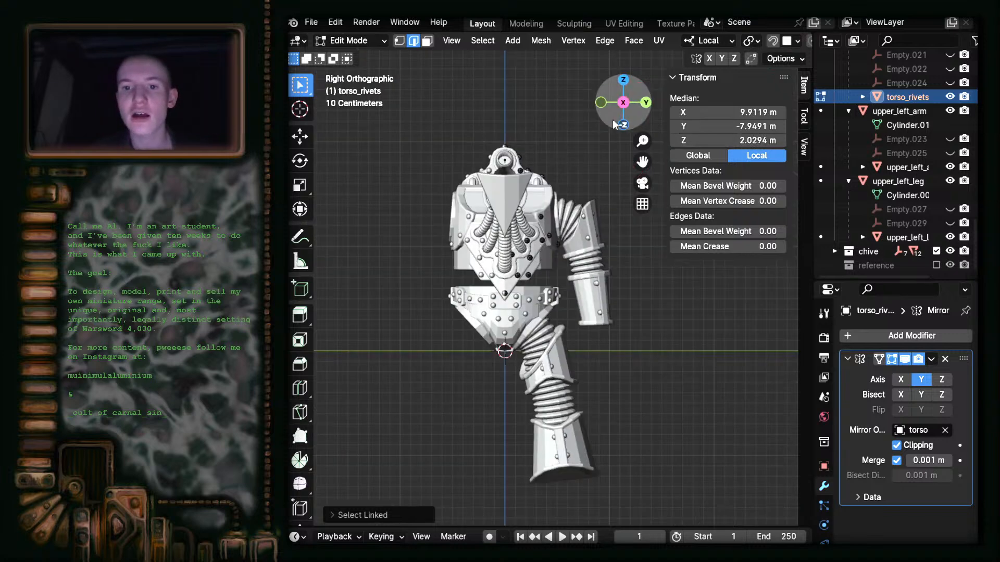
scroll(552, 274, up, 3)
shift+middle_drag(556, 304, 580, 333)
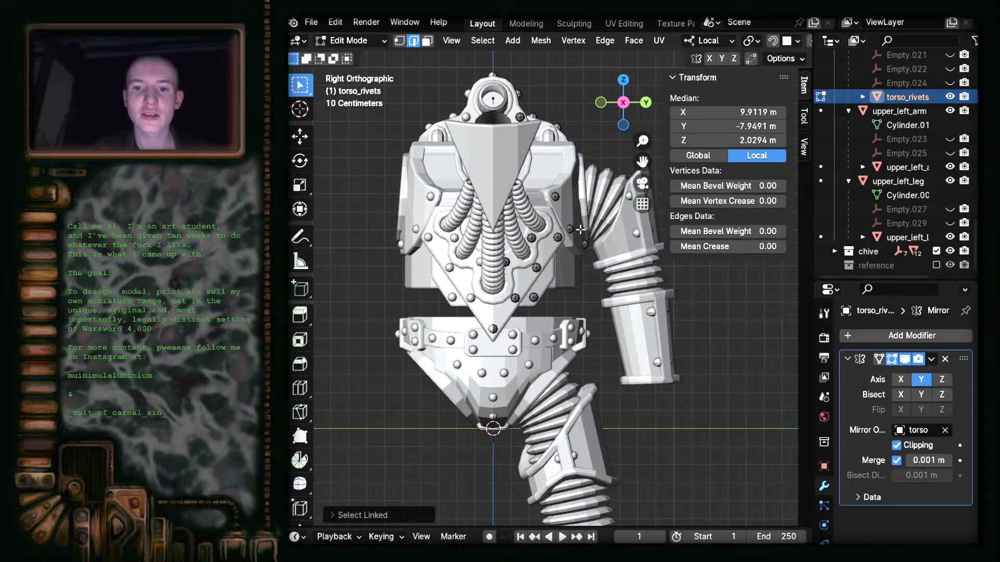
scroll(582, 209, up, 2)
shift+middle_drag(583, 209, 561, 356)
scroll(560, 335, up, 4)
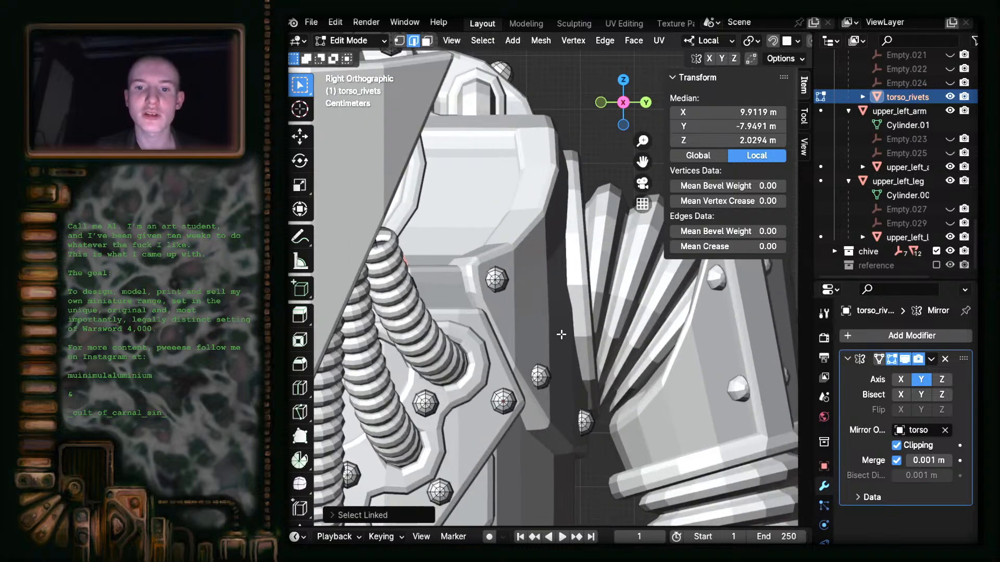
shift+middle_drag(501, 293, 550, 355)
scroll(578, 290, up, 3)
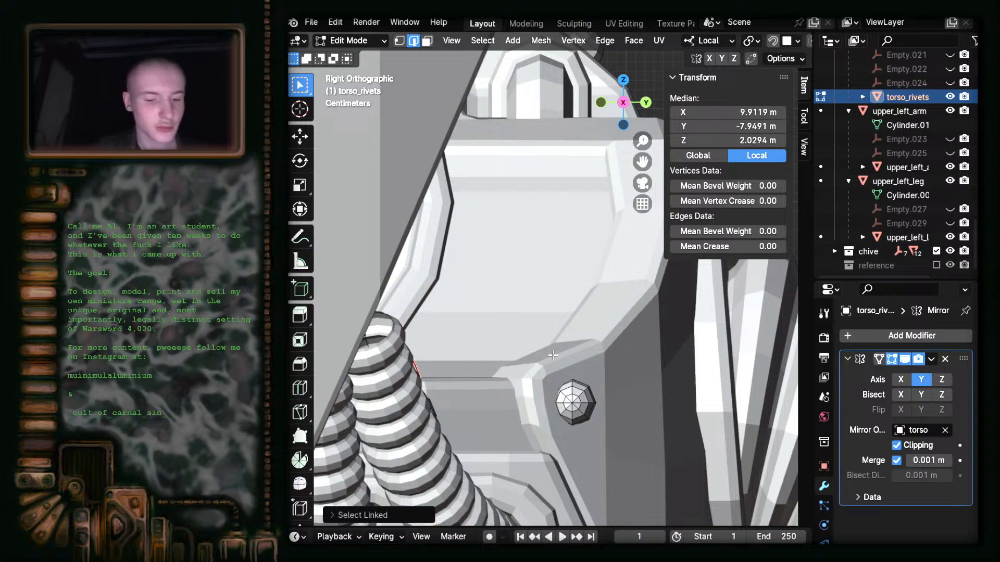
key(g)
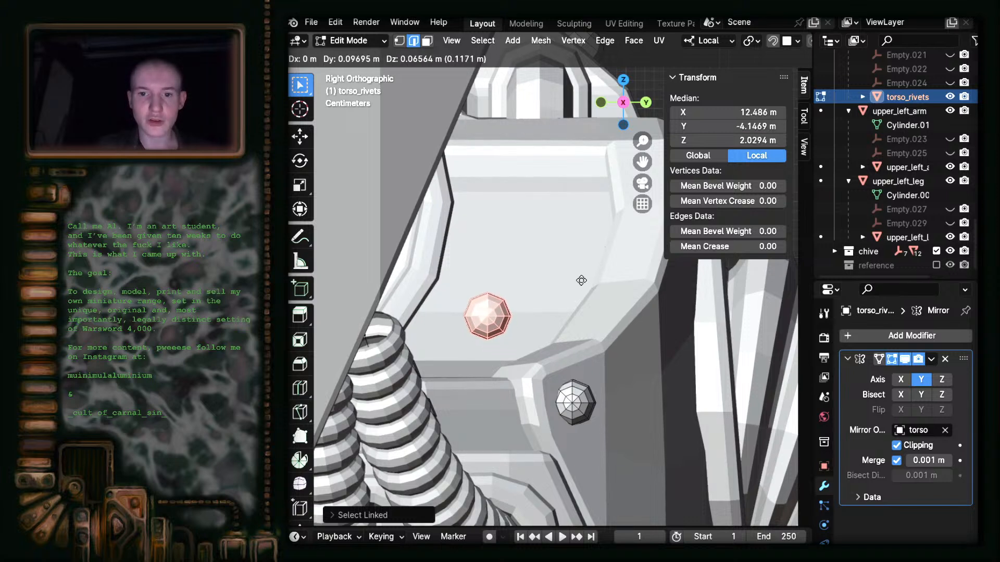
click(578, 283)
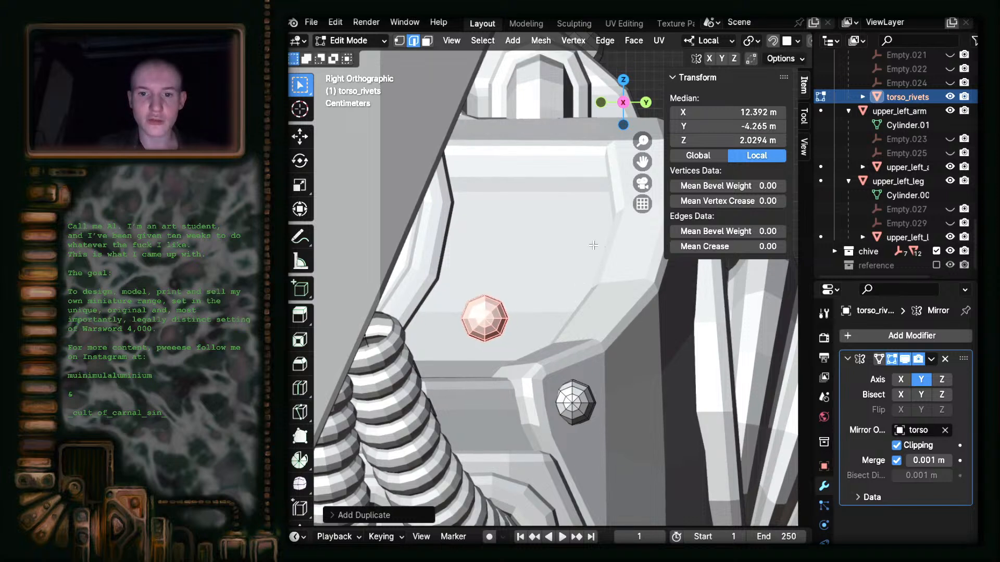
- Move the chest panel rivet back along local Z in top view to a median Z of 8.7836 m
click(623, 81)
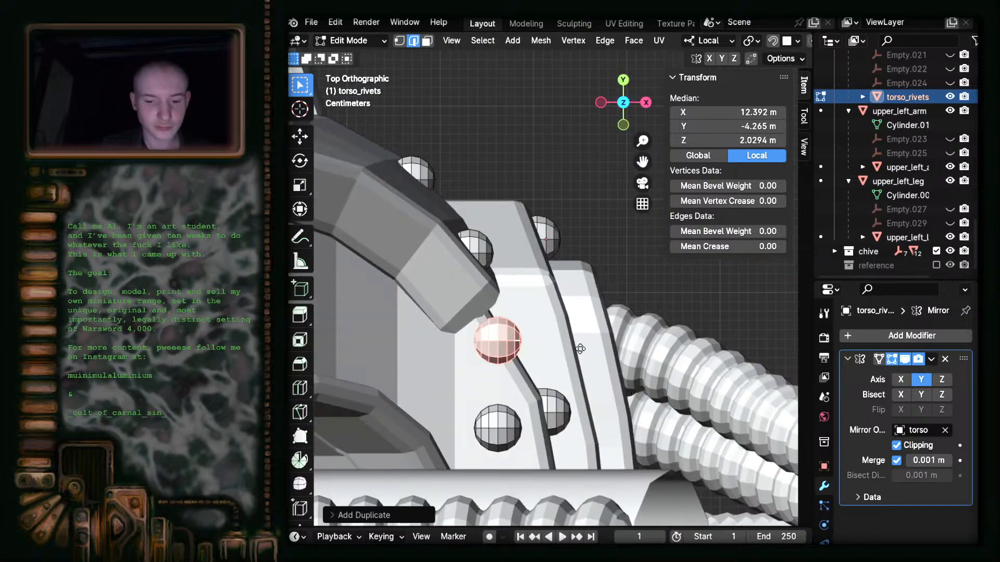
key(g)
key(z)
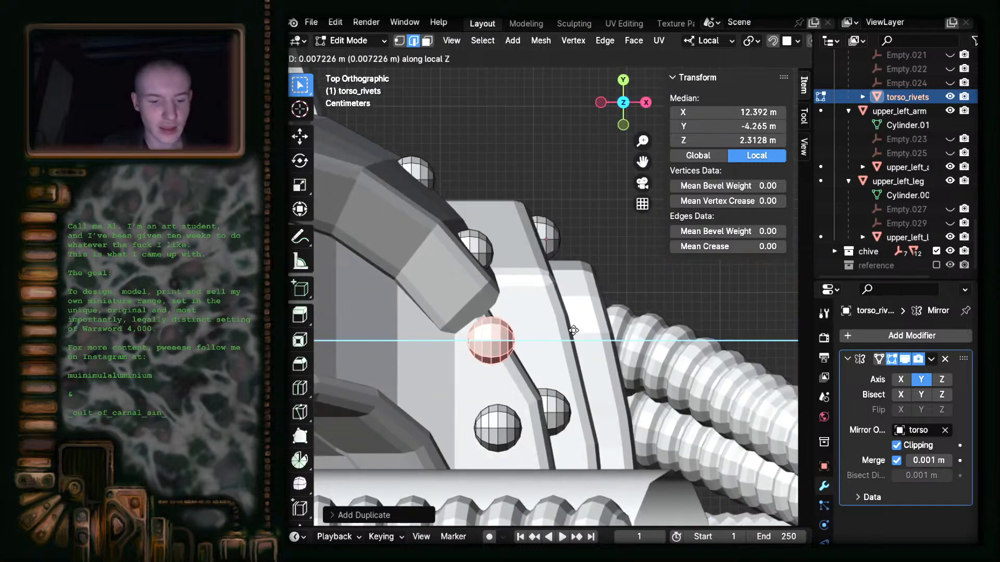
click(412, 345)
- Fine-tune the chest panel rivet's depth along local Z to a median of 8.5959 m against the armour surface
middle_drag(408, 346, 594, 231)
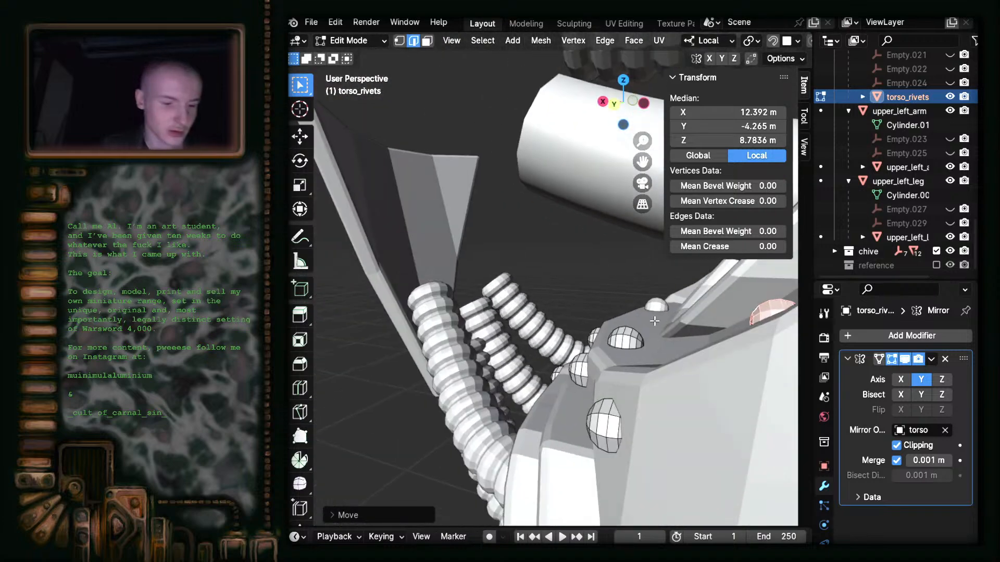
scroll(654, 321, up, 1)
shift+middle_drag(697, 361, 630, 320)
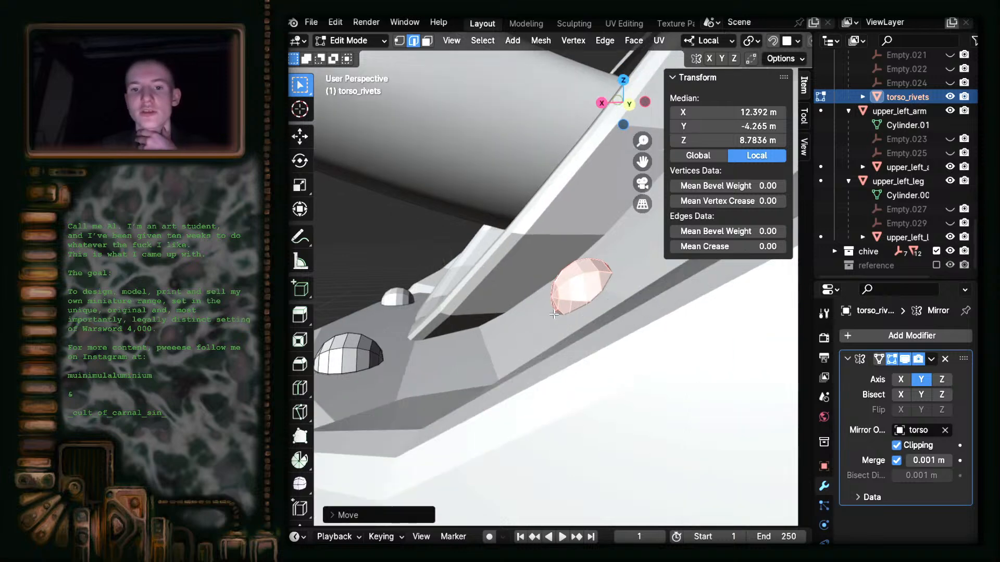
key(g)
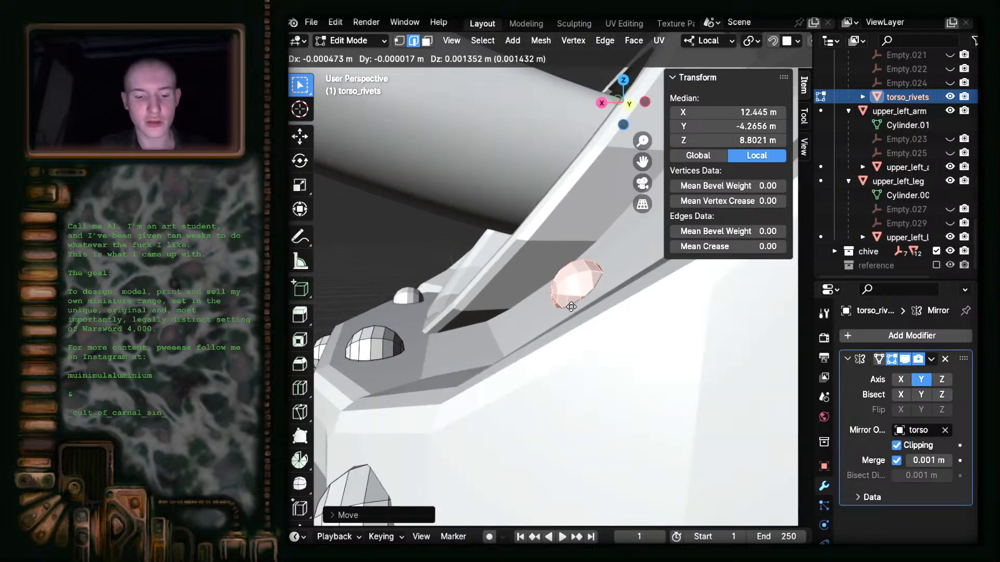
key(z)
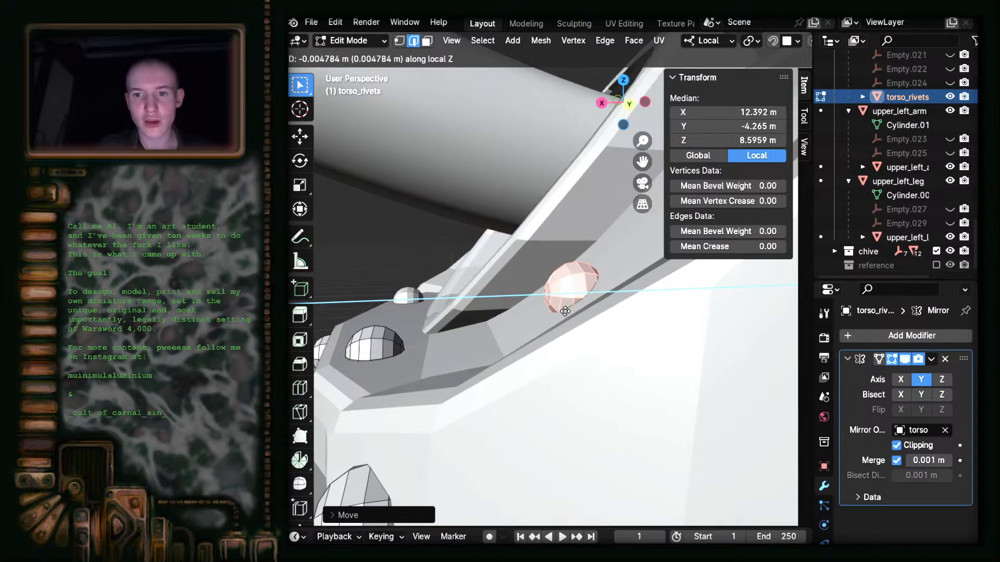
click(565, 311)
mouse_move(591, 275)
middle_down()
mouse_move(587, 310)
mouse_move(591, 273)
middle_up()
scroll(591, 273, down, 2)
scroll(591, 273, down, 5)
- Shift the chest panel rivet 0.01385 m along local Y in right view
middle_drag(512, 306, 641, 350)
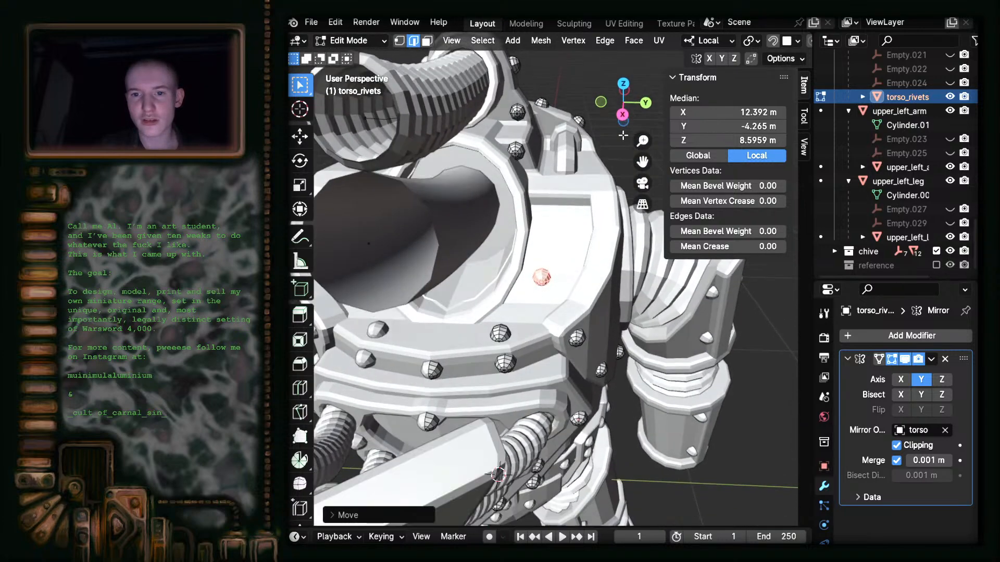
click(622, 114)
scroll(645, 312, up, 4)
scroll(644, 313, up, 3)
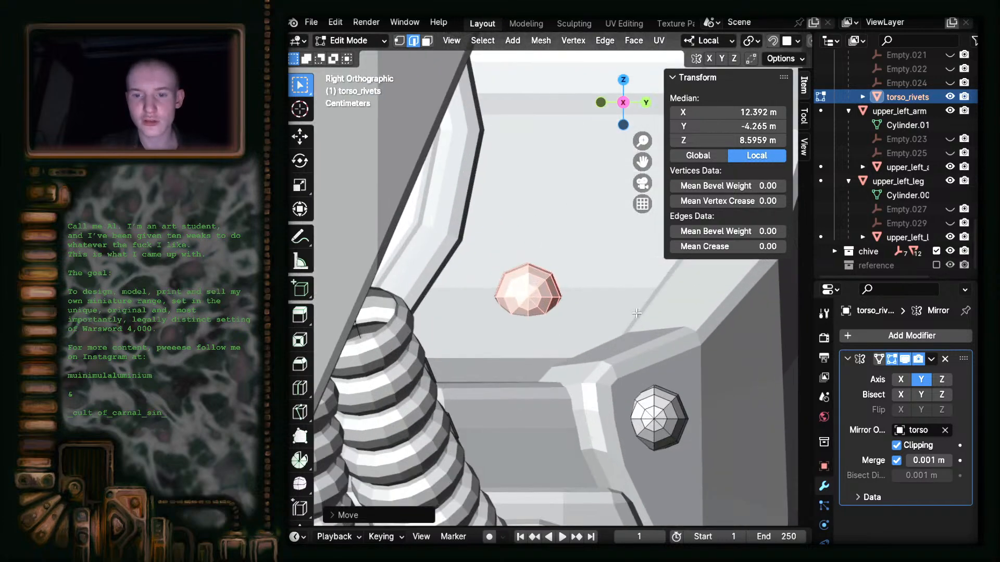
scroll(625, 303, down, 2)
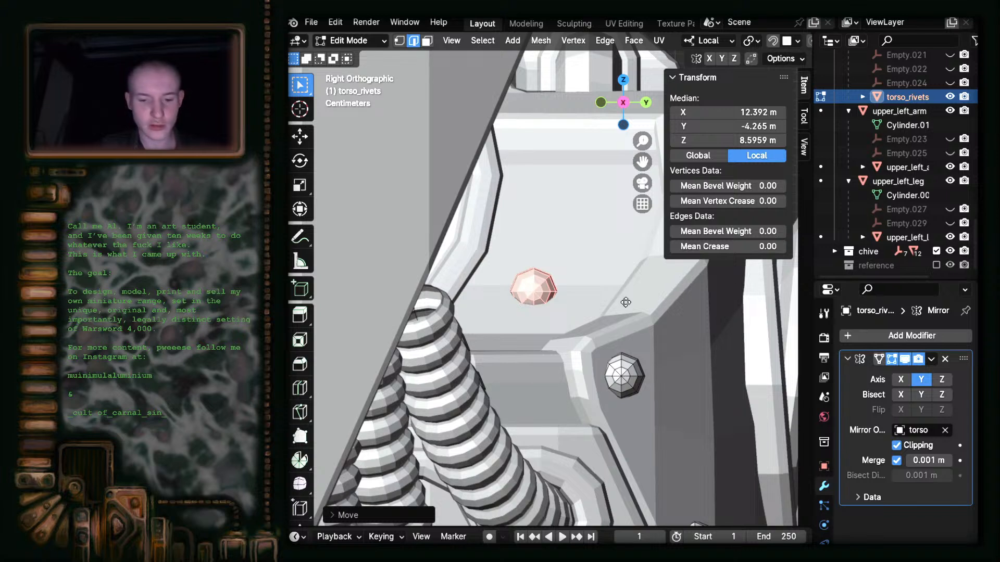
key(g)
key(x)
key(y)
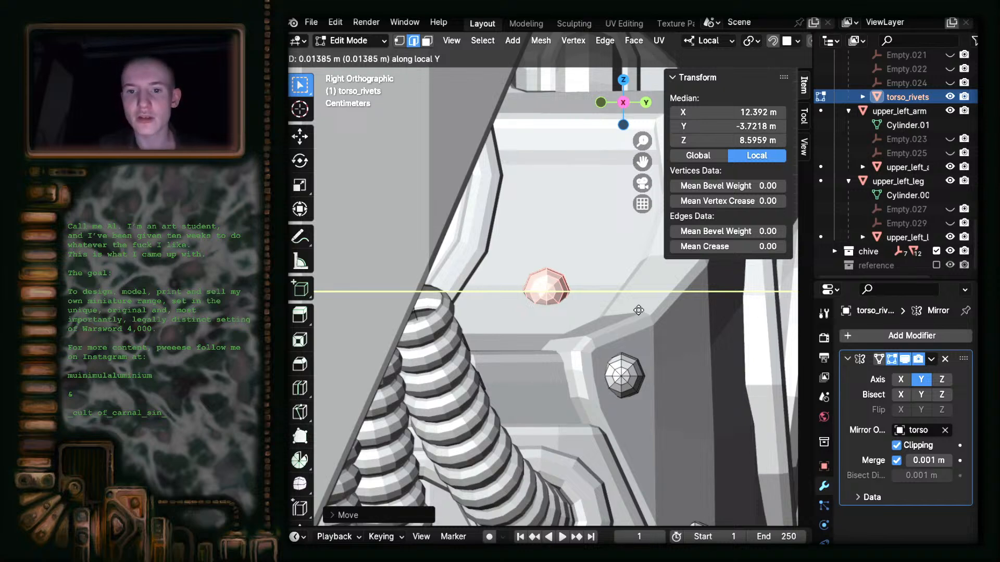
click(638, 310)
- Duplicate the chest panel rivet in right view, placing the copy higher on the panel at median X 17.044 m, Y -2.4229 m
shift+middle_drag(642, 309, 592, 358)
key(shift+d)
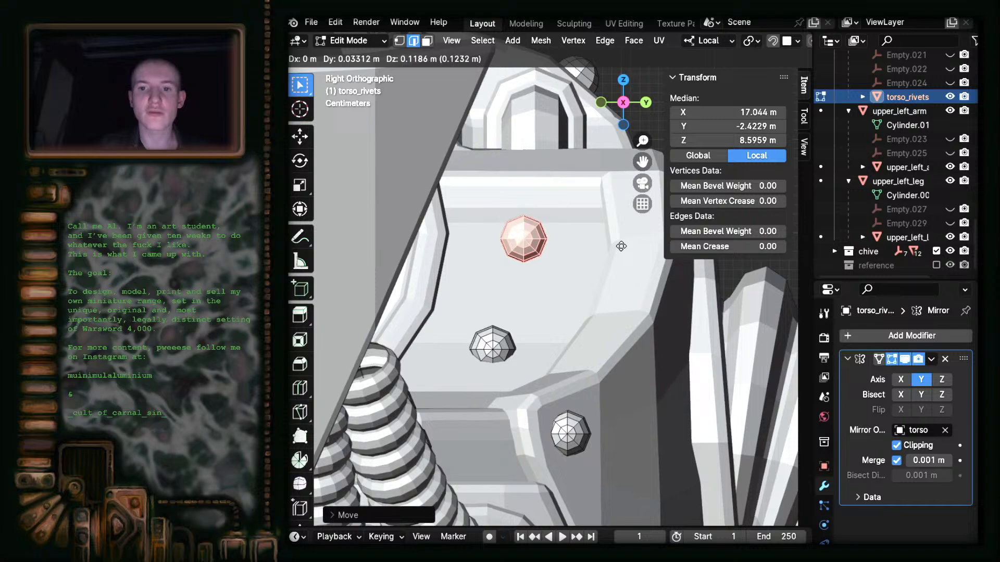
click(621, 245)
- Move the upper chest panel rivet along local Z to a median of 13.039 m, seating it on the armour surface
drag(645, 112, 619, 290)
middle_drag(618, 290, 549, 281)
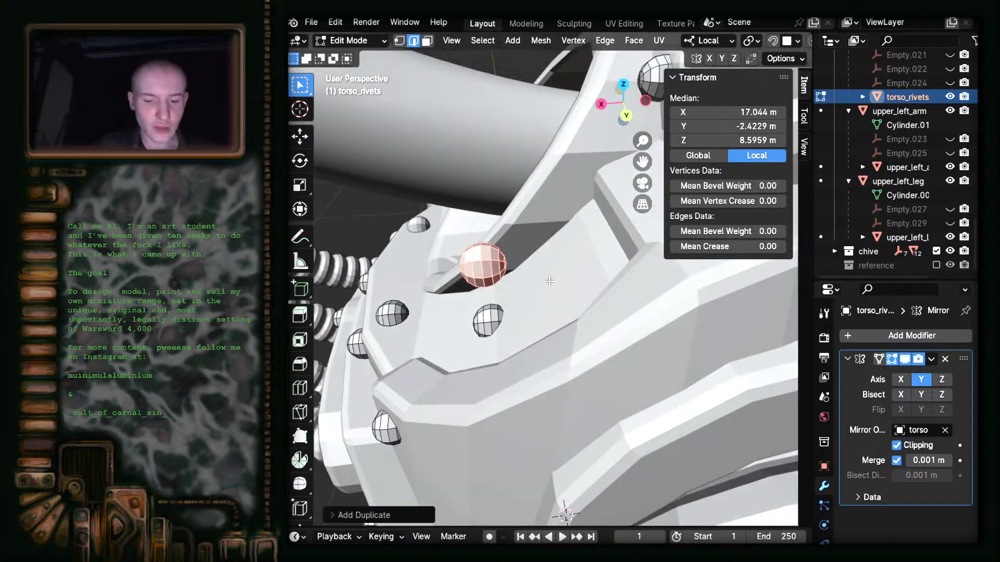
key(g)
key(z)
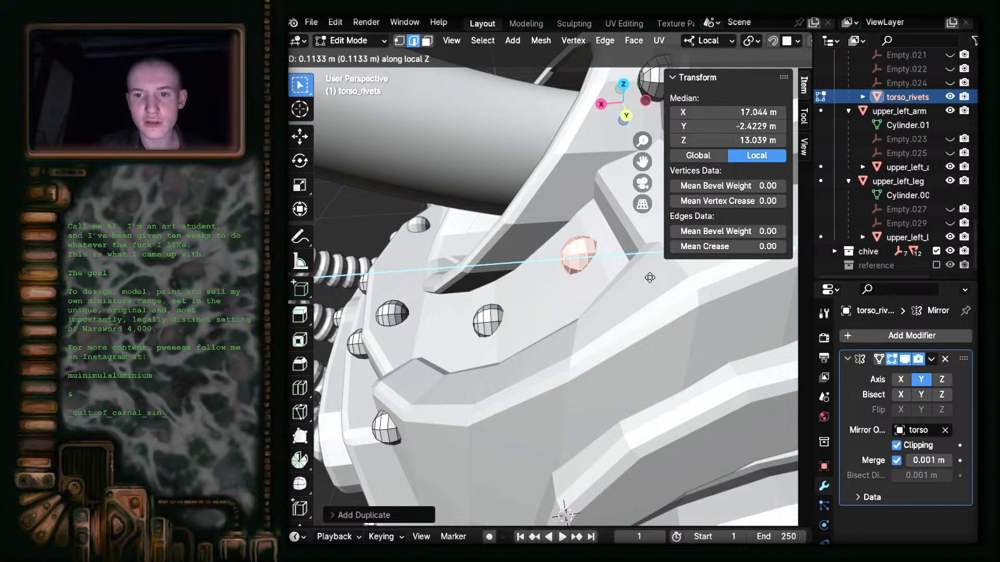
click(650, 278)
- Examine the new chest panel rivet up close and against the whole figure, in perspective and right view
middle_drag(649, 278, 631, 261)
scroll(631, 262, down, 8)
middle_drag(567, 261, 589, 327)
scroll(620, 310, up, 4)
scroll(621, 310, down, 9)
scroll(572, 266, up, 4)
scroll(572, 266, down, 5)
middle_drag(598, 289, 588, 342)
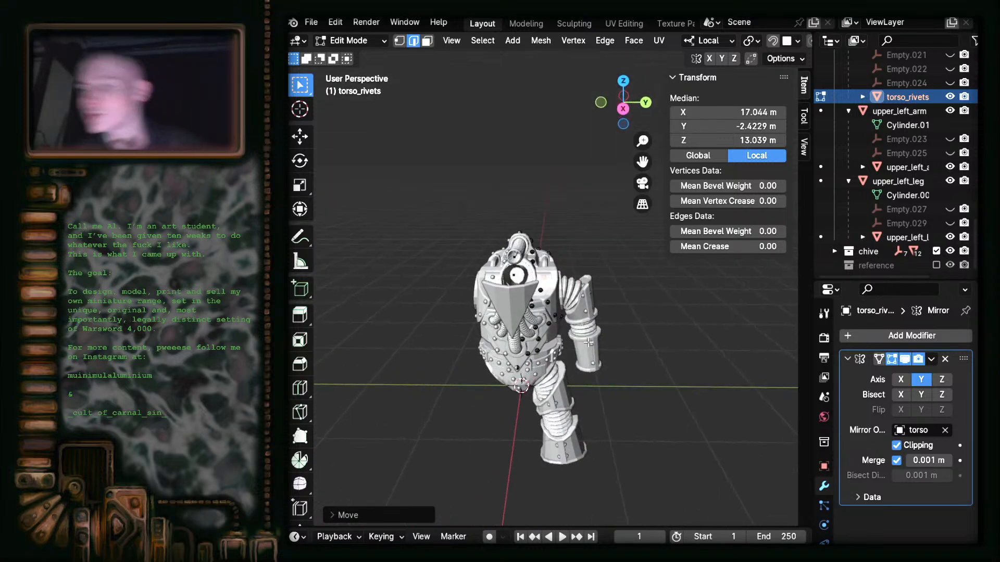
click(623, 108)
scroll(587, 215, up, 4)
shift+middle_drag(593, 254, 569, 97)
scroll(577, 208, down, 6)
mouse_move(582, 313)
shift+middle_down()
mouse_move(495, 310)
mouse_move(571, 320)
shift+middle_up()
scroll(514, 318, up, 2)
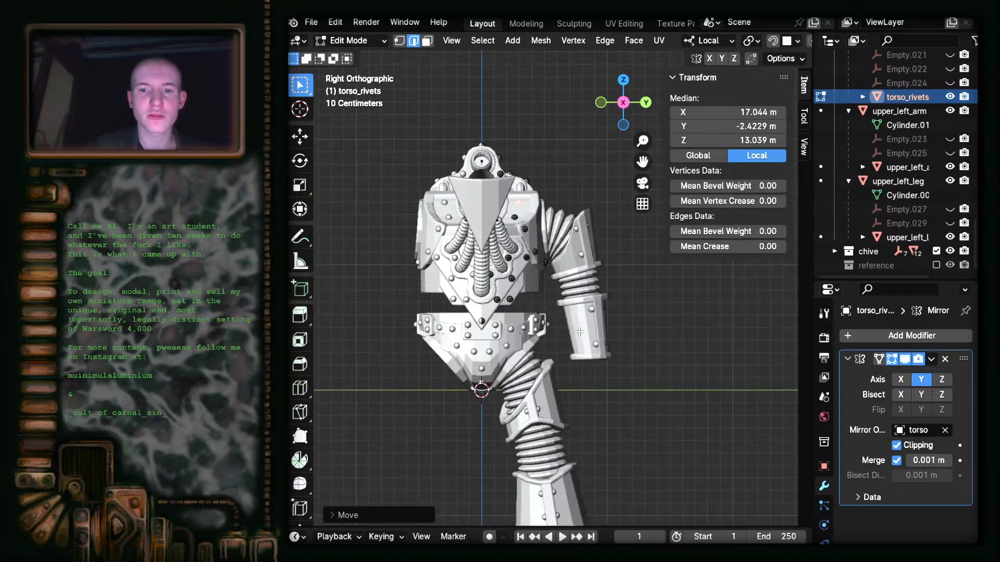
- Shift the upper chest panel rivet along local Y in right view to a median of -2.1962 m
scroll(570, 320, up, 4)
scroll(570, 320, up, 5)
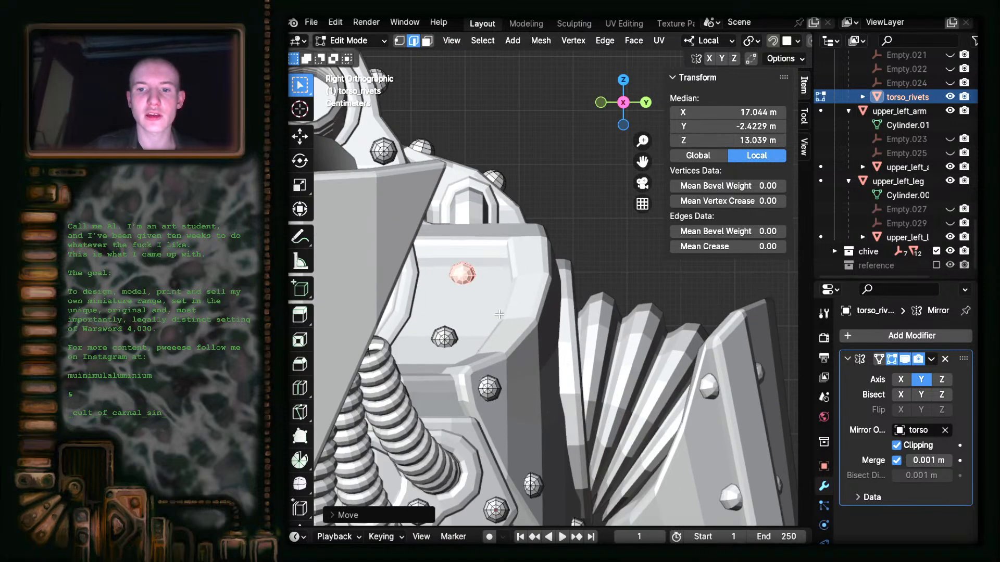
scroll(534, 319, up, 2)
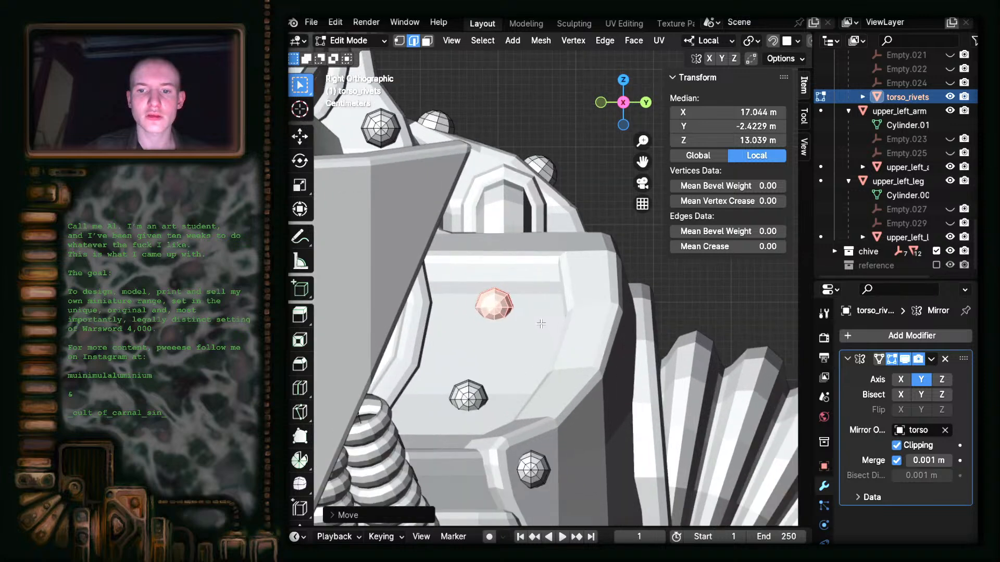
key(g)
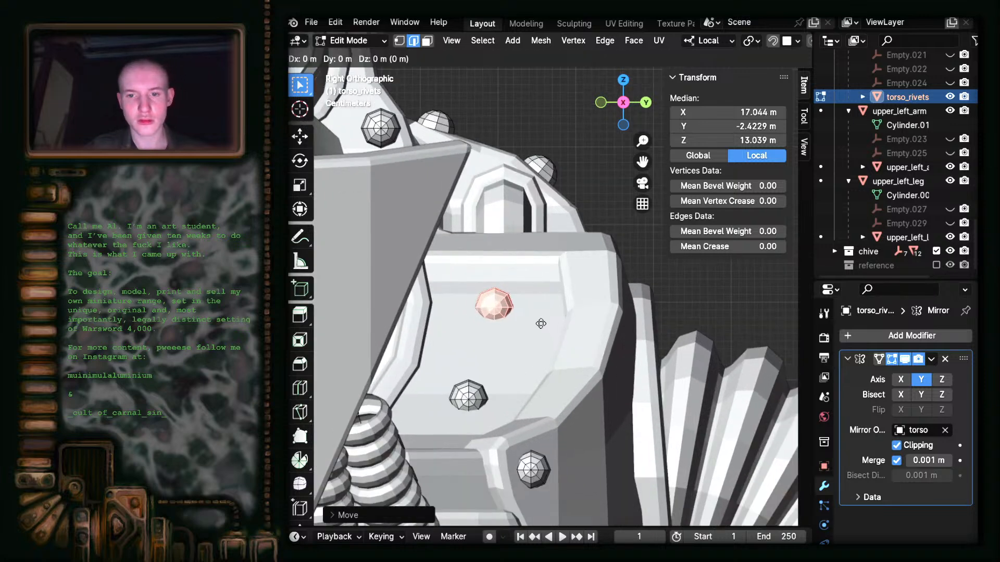
key(x)
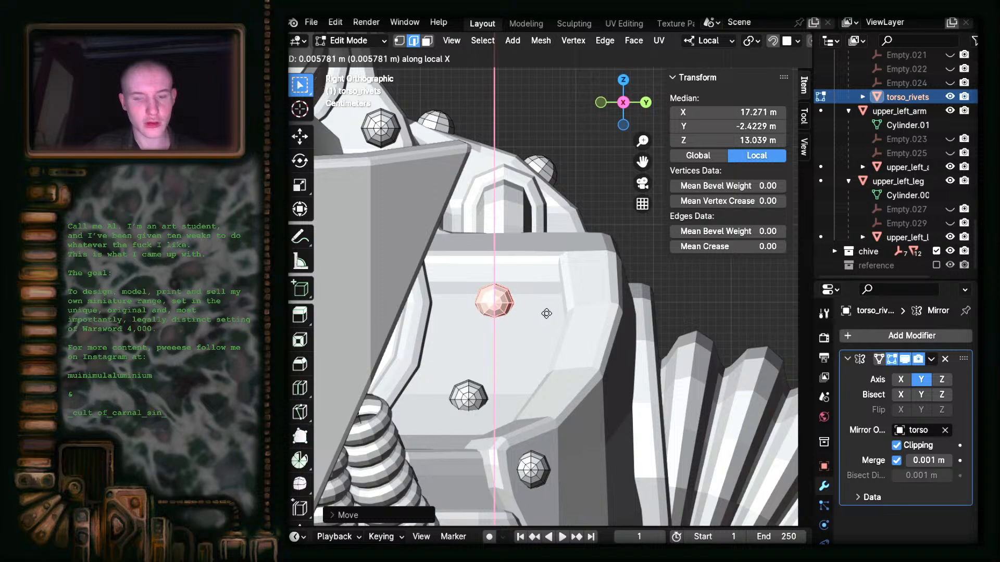
key(y)
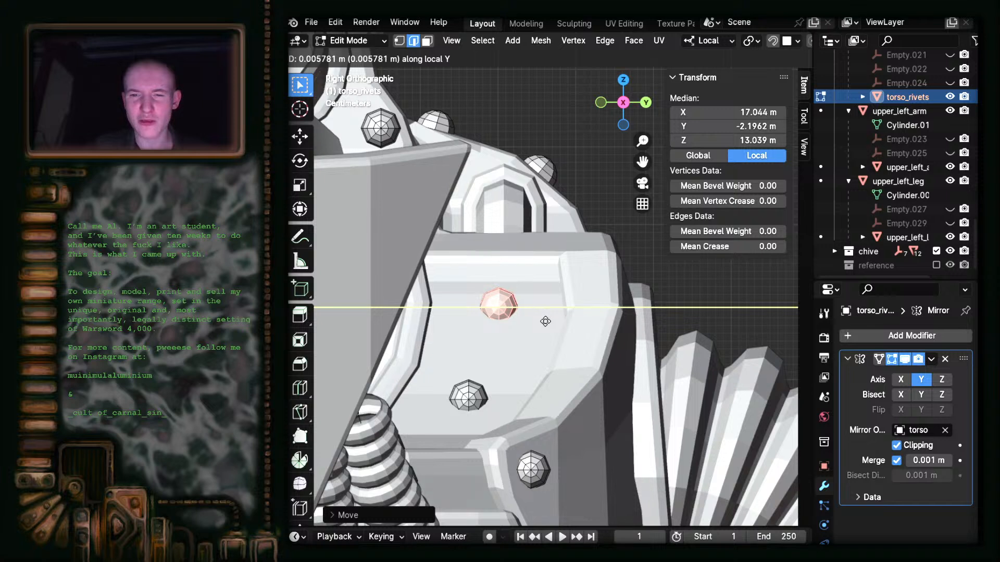
click(545, 321)
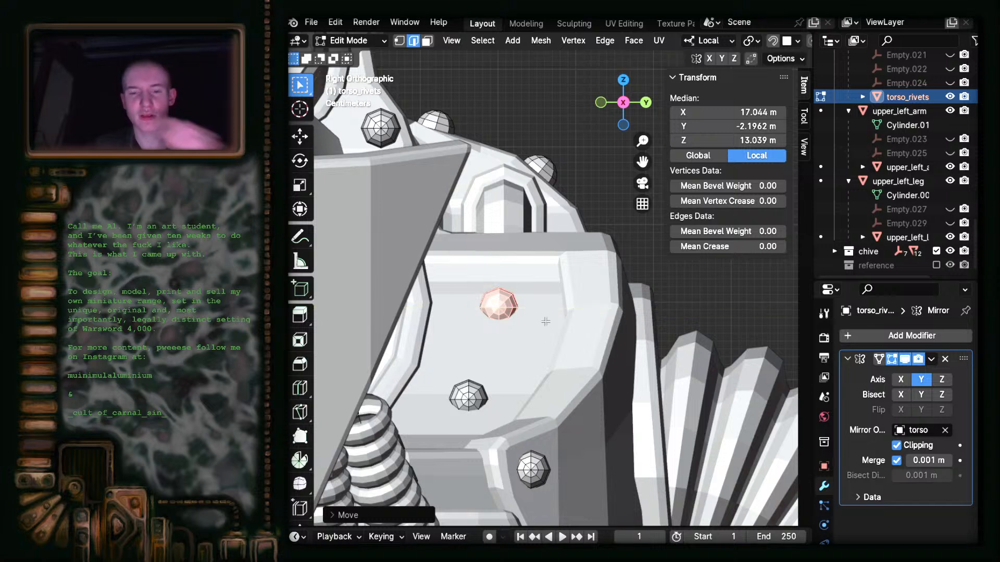
- Examine the rivet layout across the chest panel and the arm side of the torso
middle_drag(556, 319, 692, 366)
scroll(469, 327, up, 4)
scroll(470, 327, down, 6)
scroll(633, 314, up, 4)
scroll(634, 314, down, 5)
middle_drag(634, 315, 482, 378)
scroll(481, 378, up, 4)
middle_drag(585, 352, 587, 340)
middle_drag(443, 295, 453, 365)
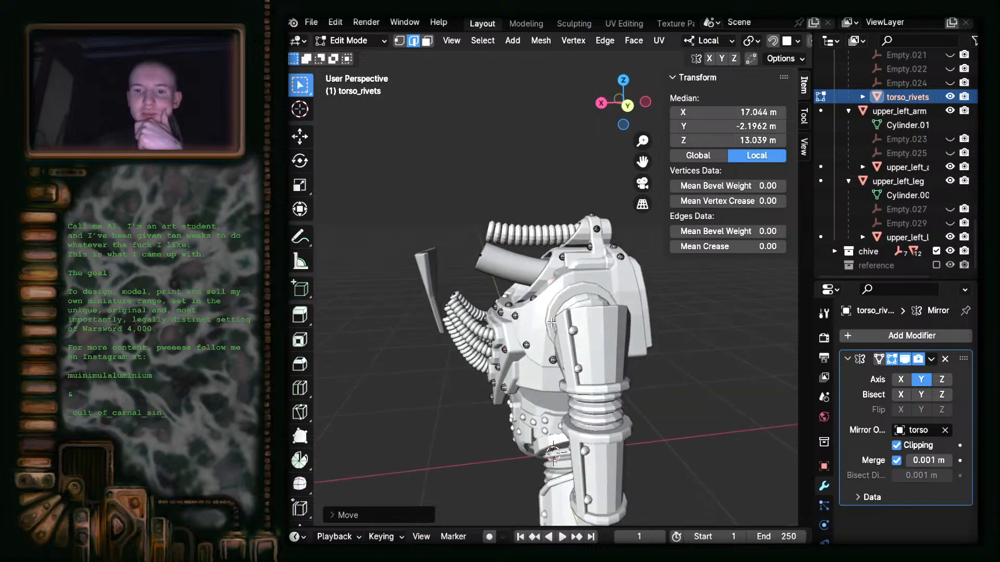
- Examine the torso's shoulder, back, side and lower front edges for rivet coverage
middle_drag(563, 345, 342, 256)
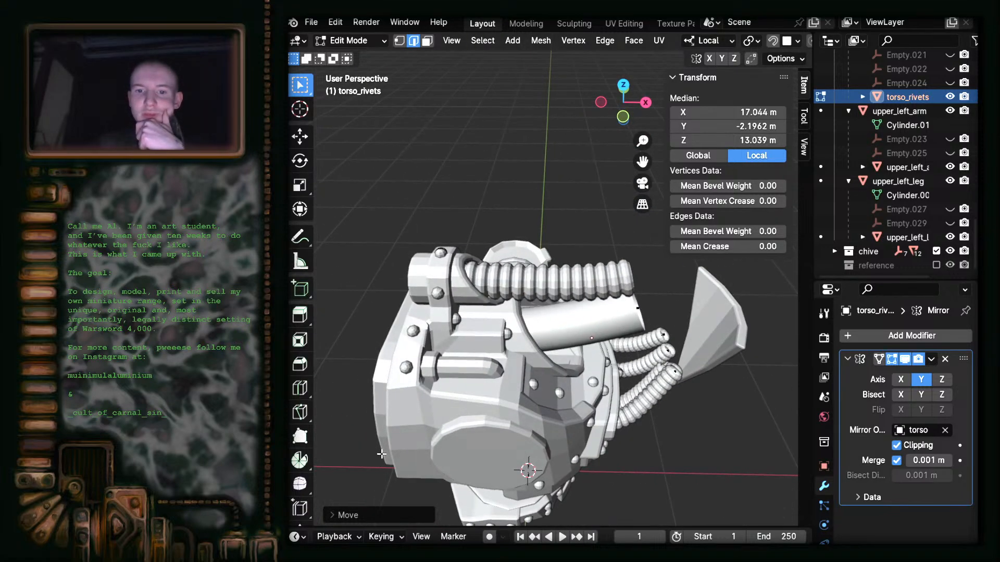
middle_drag(443, 444, 465, 313)
middle_drag(454, 366, 473, 337)
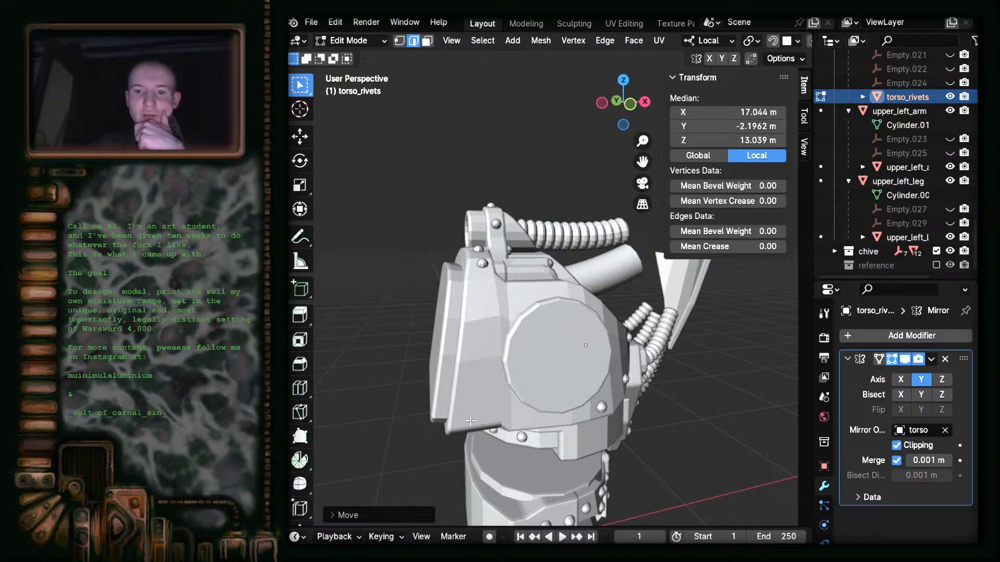
drag(481, 340, 481, 341)
middle_drag(481, 341, 383, 363)
scroll(362, 431, up, 3)
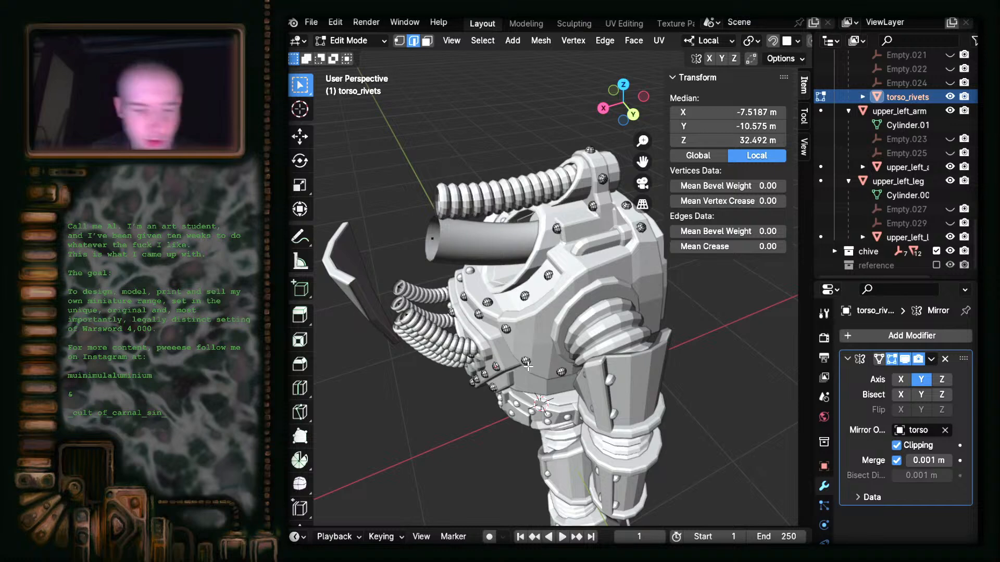
shift+middle_drag(528, 367, 460, 396)
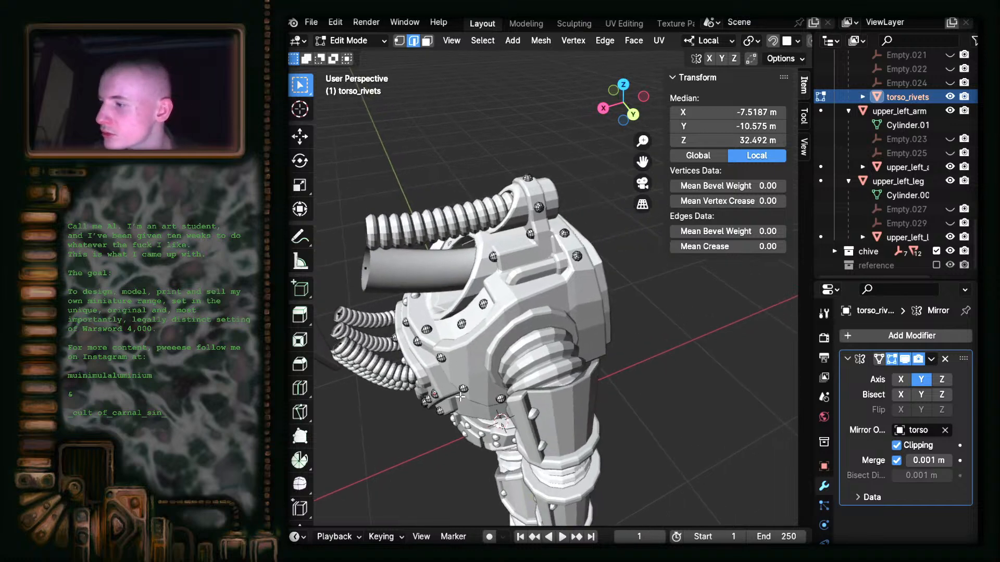
scroll(459, 396, up, 2)
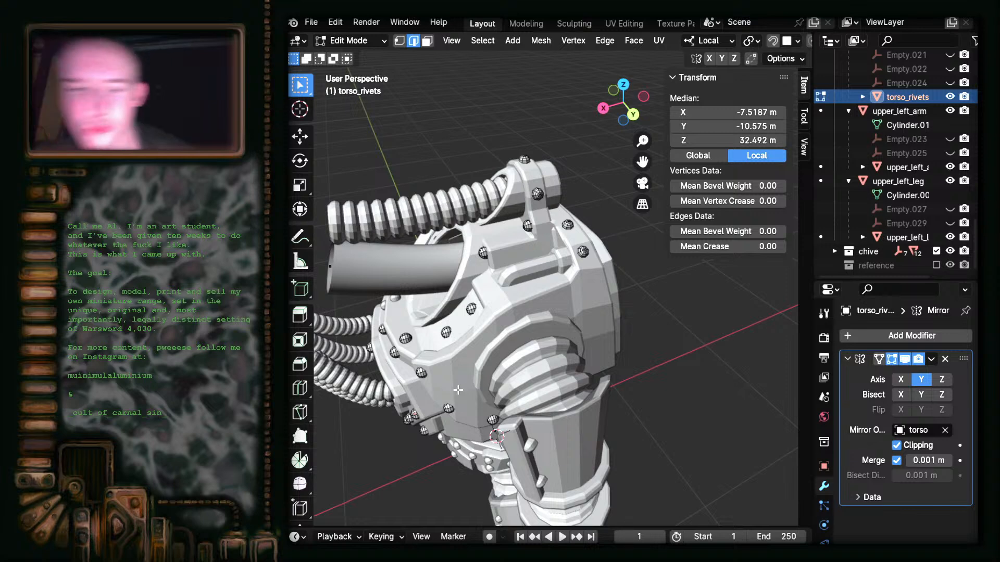
scroll(486, 360, down, 3)
middle_drag(486, 359, 445, 423)
scroll(505, 419, up, 2)
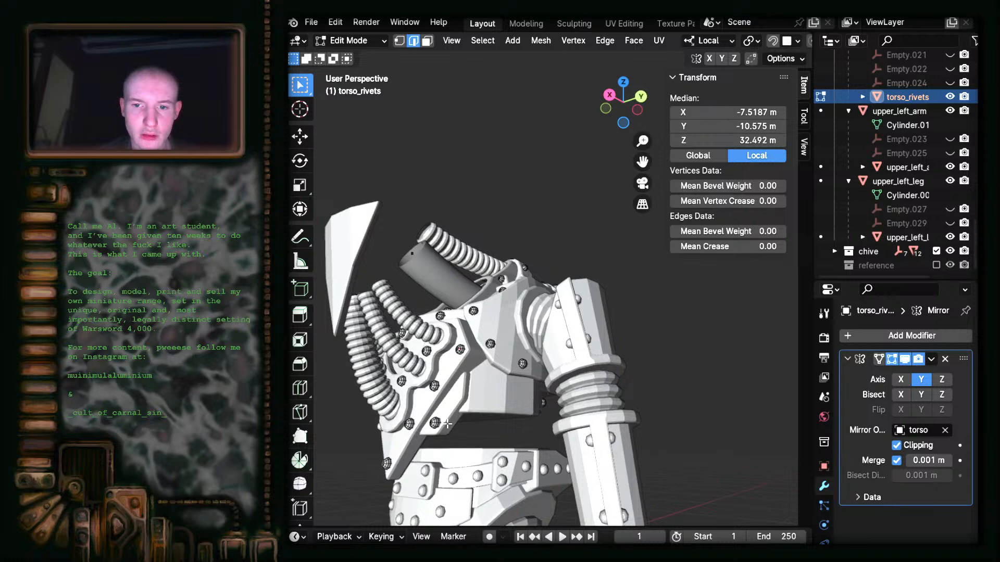
- Try to duplicate the rivet on the torso's front side onto the rear part of its side, in back orthographic view
middle_drag(545, 409, 584, 306)
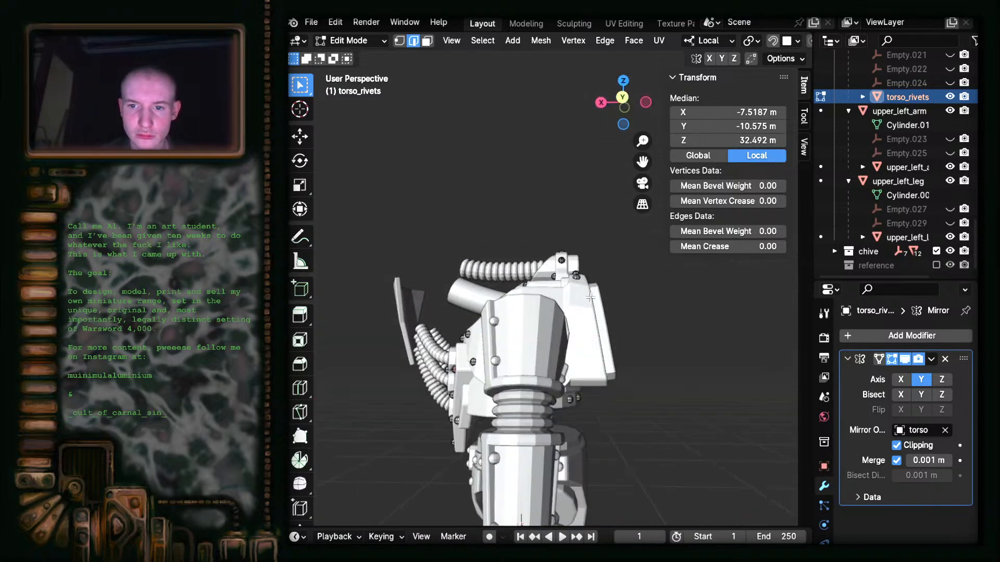
click(623, 97)
scroll(604, 289, up, 4)
shift+middle_drag(540, 289, 483, 311)
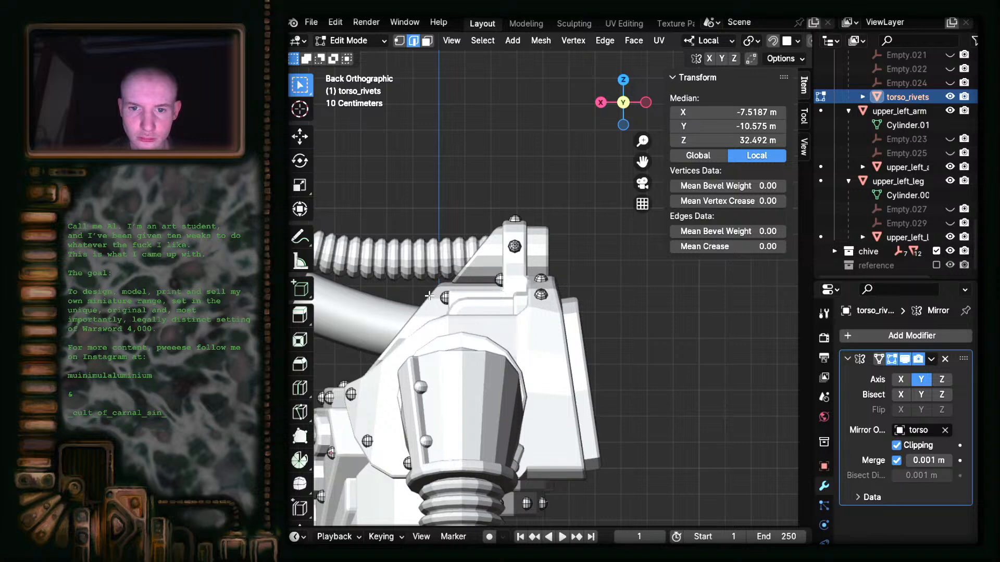
shift+middle_drag(374, 387, 441, 366)
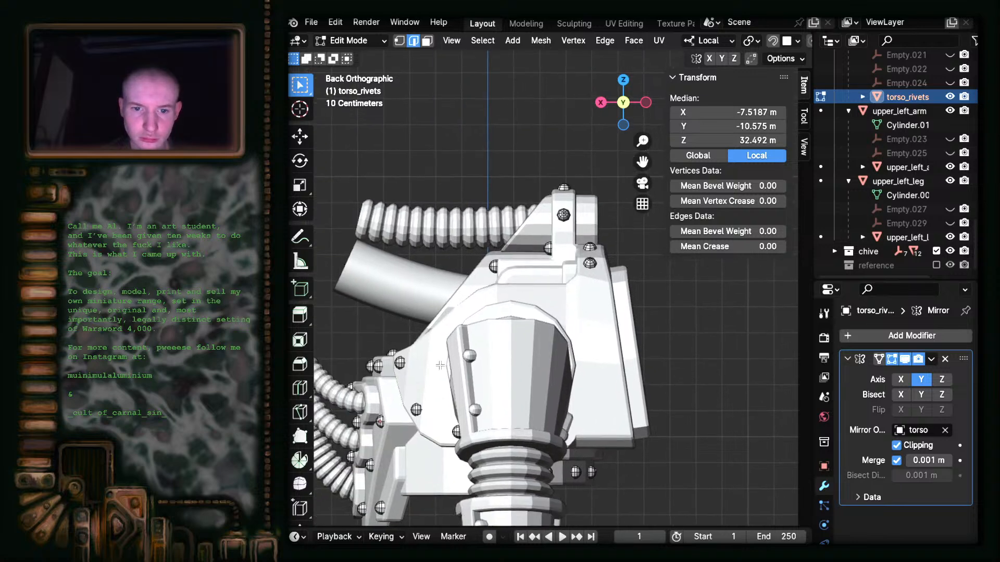
click(617, 384)
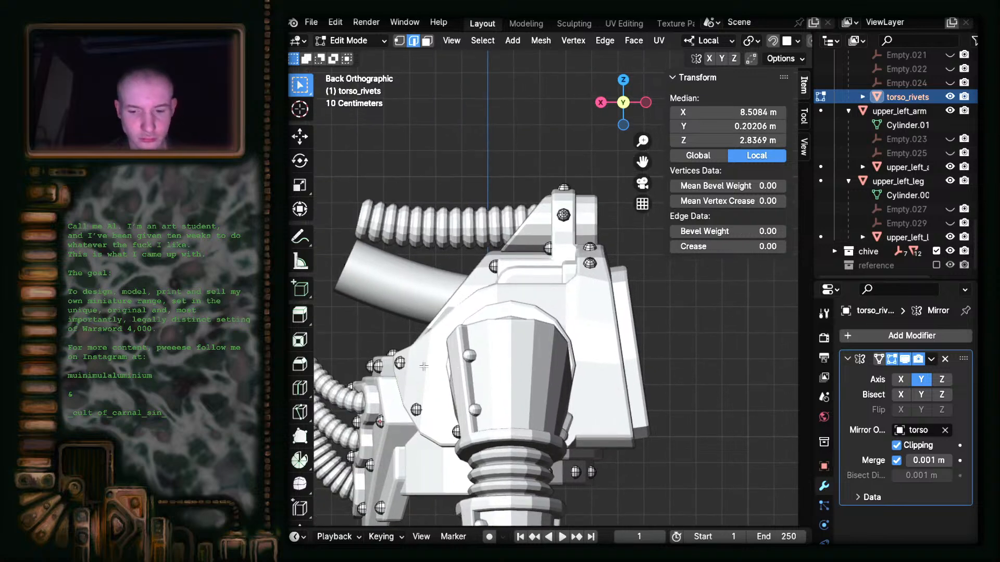
key(l)
shift+middle_drag(521, 364, 432, 387)
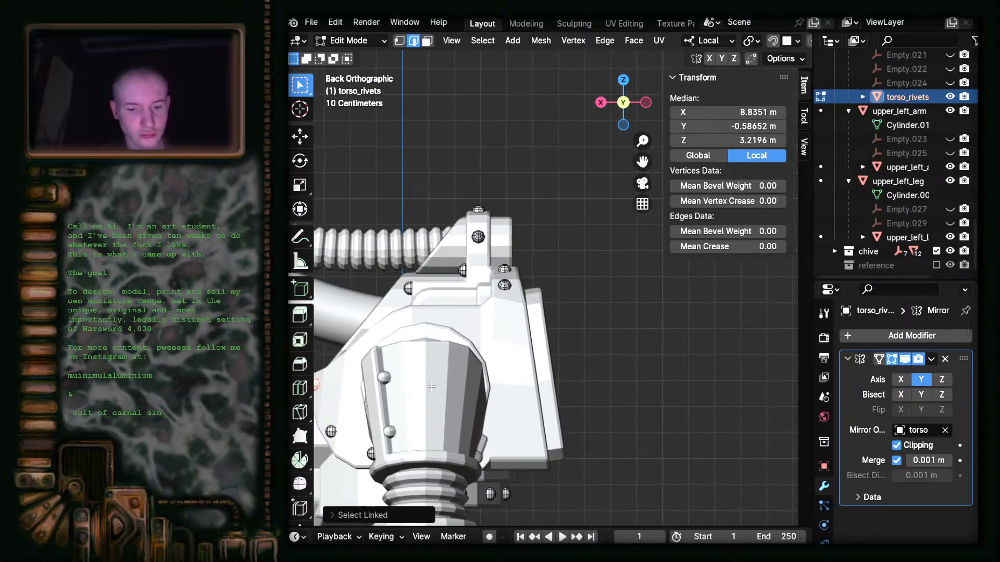
key(g)
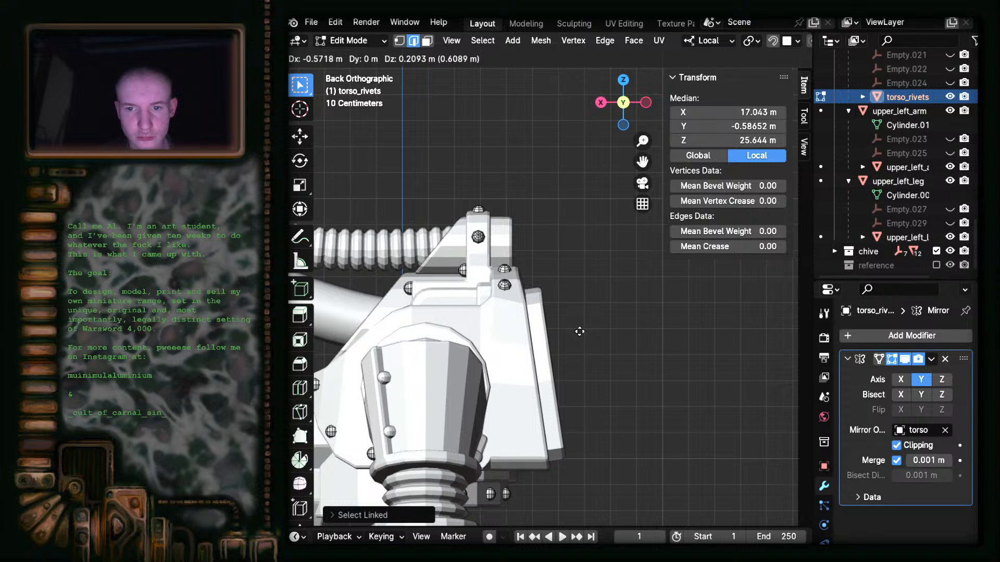
click(584, 320)
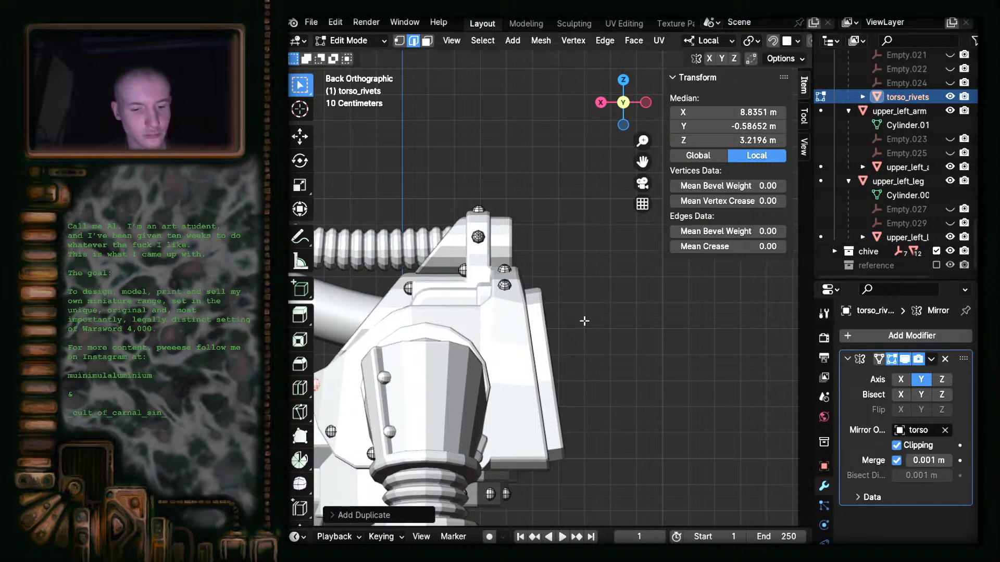
key(ctrl+s)
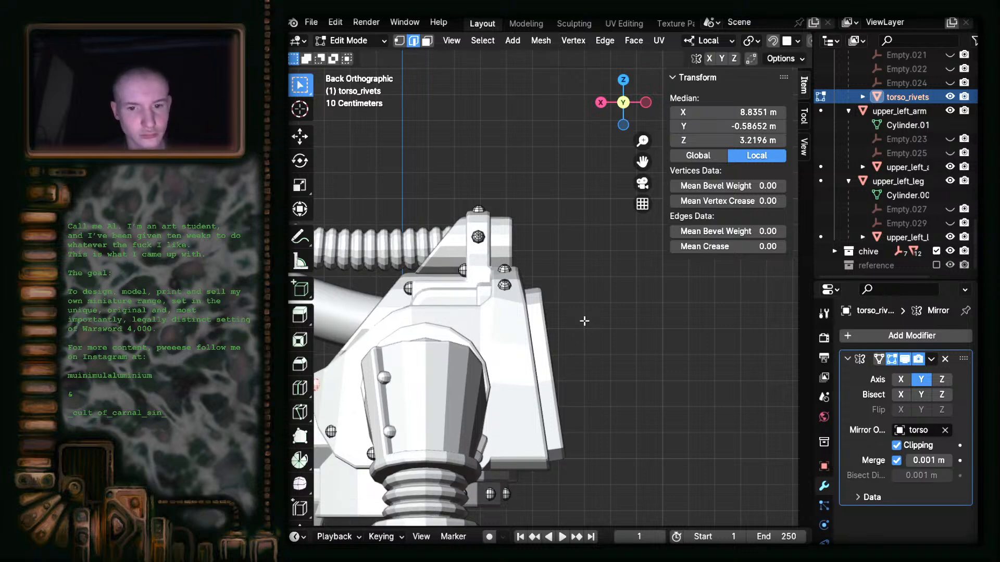
key(g)
right_click(556, 360)
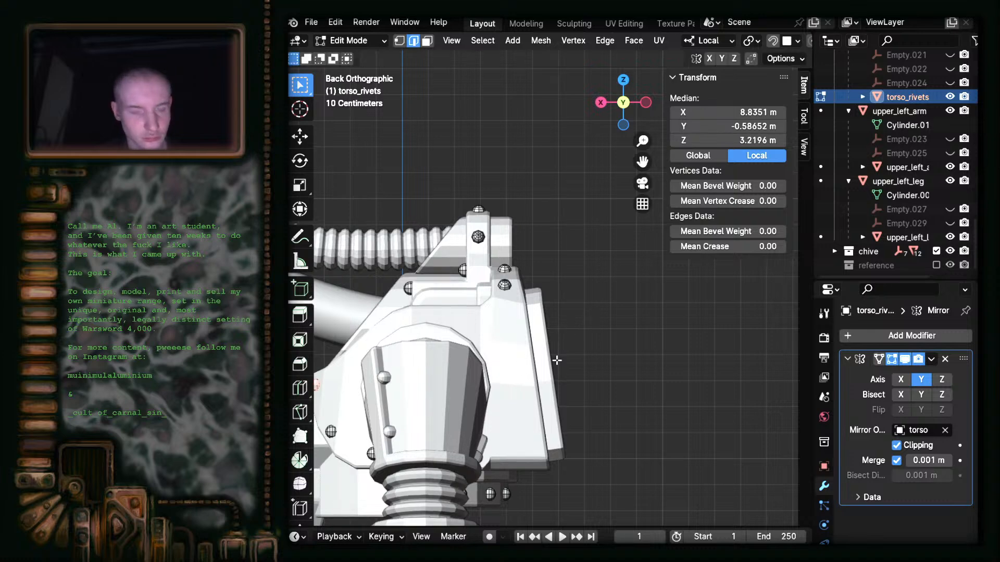
shift+middle_drag(511, 385, 561, 383)
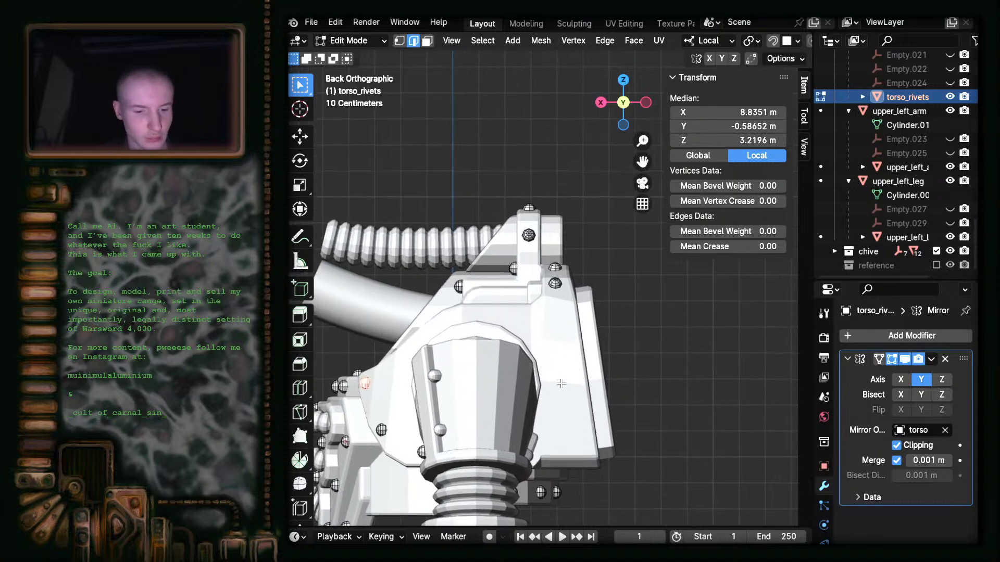
- With X-ray shading on, select the whole rivet on the torso's front side and duplicate it about 0.77 m away, onto the rear side area
key(alt+z)
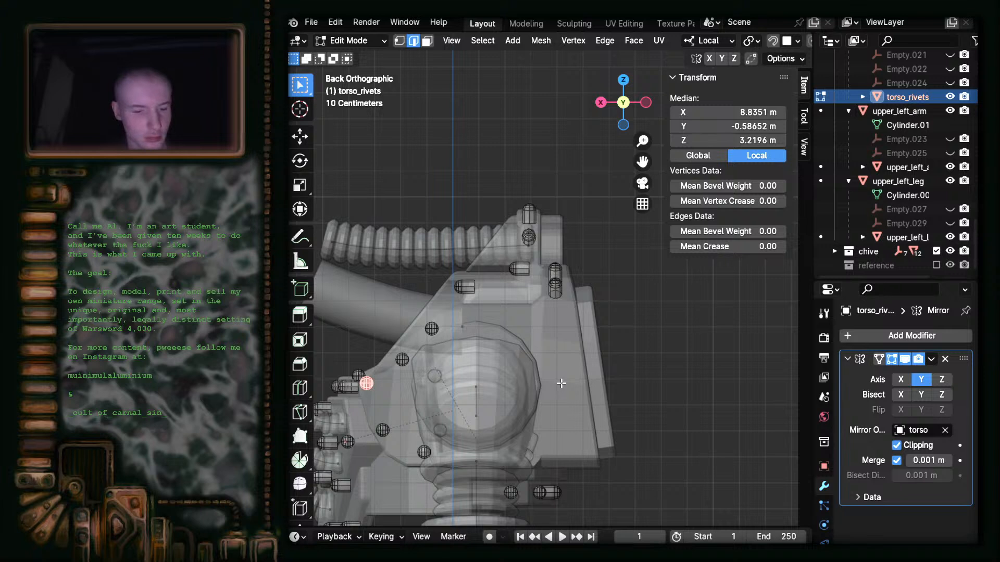
key(g)
right_click(576, 379)
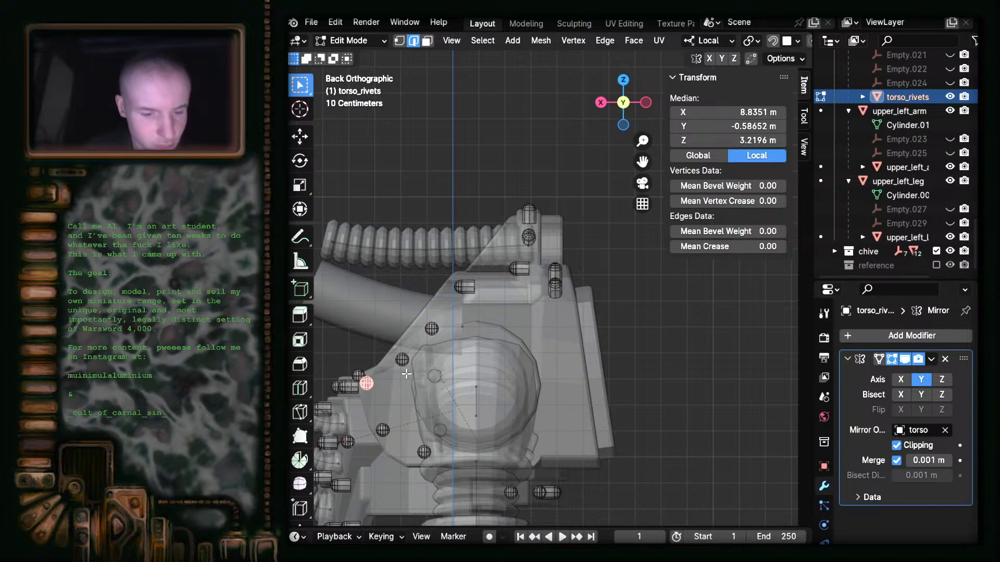
click(431, 328)
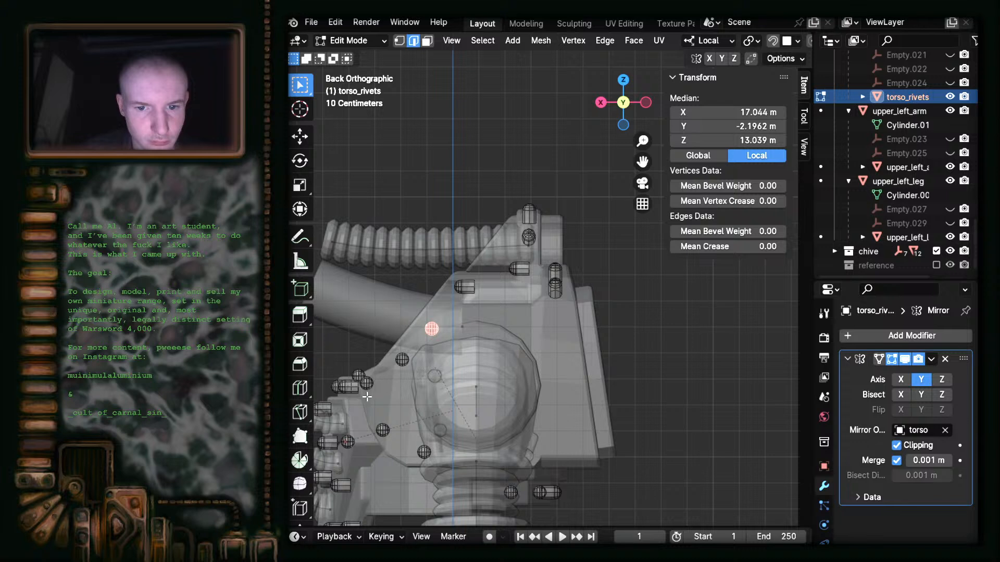
click(367, 385)
click(367, 385)
key(l)
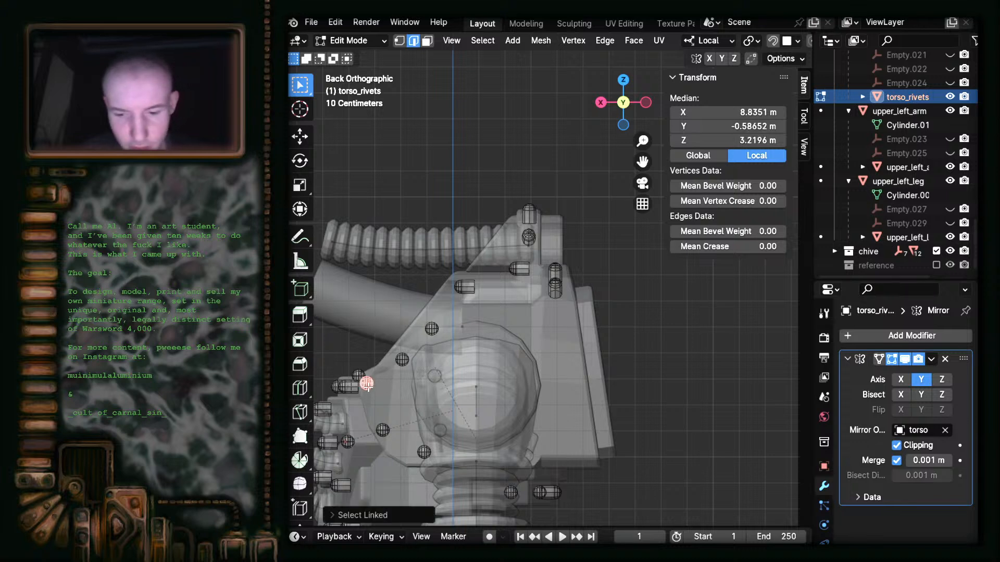
key(g)
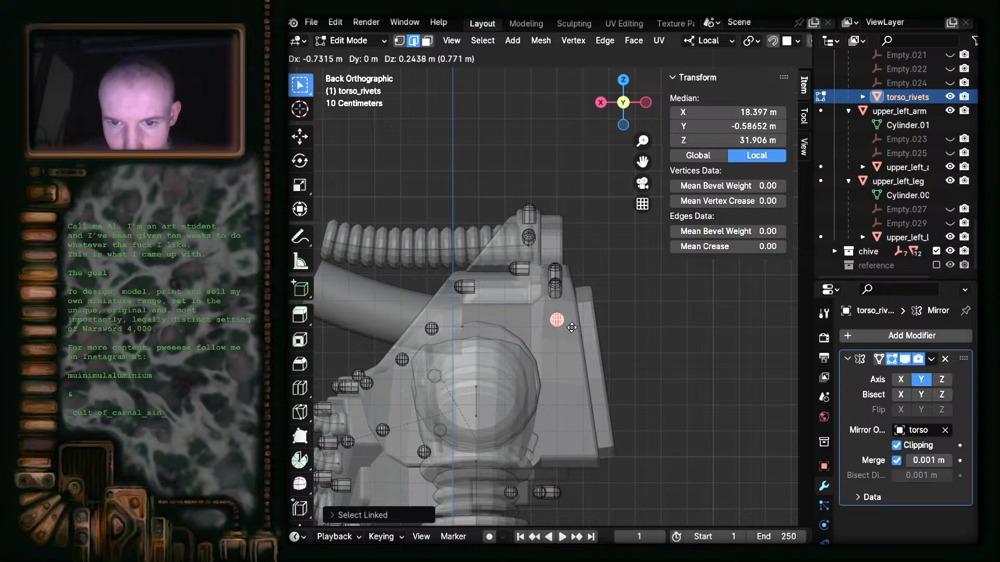
click(571, 327)
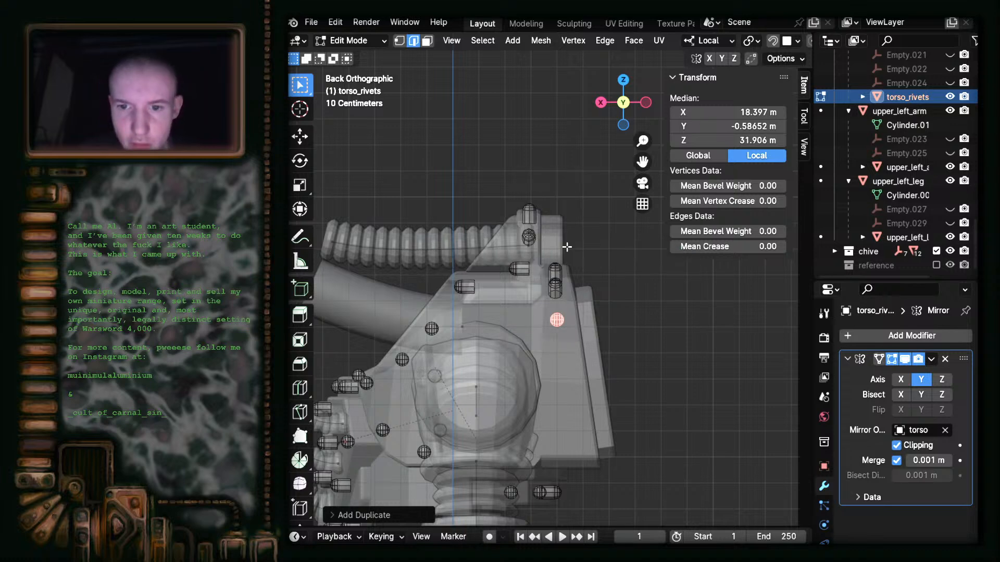
- In left orthographic view, move the duplicated rivet about 0.085 m outward to the torso's side edge
click(649, 102)
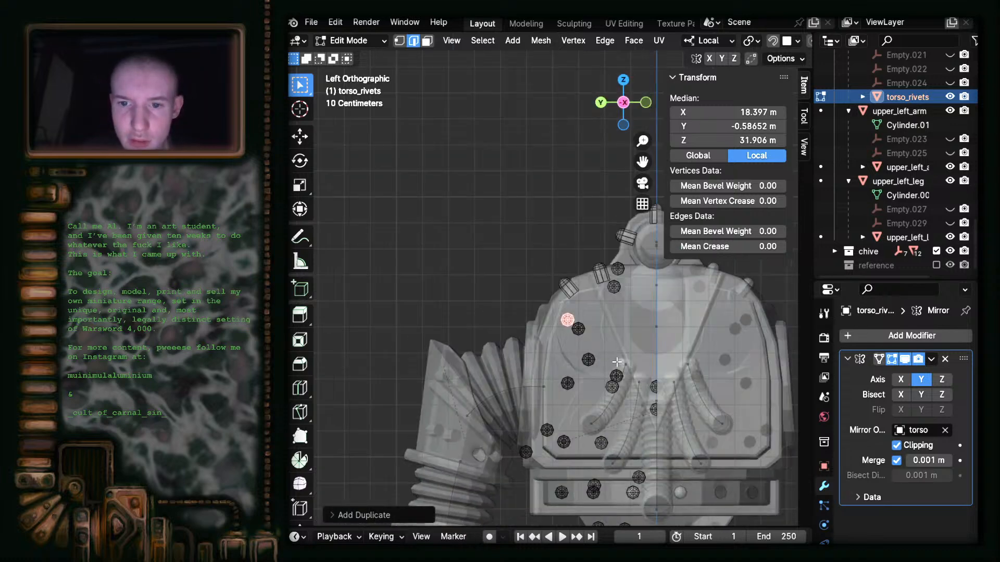
scroll(631, 372, up, 3)
key(g)
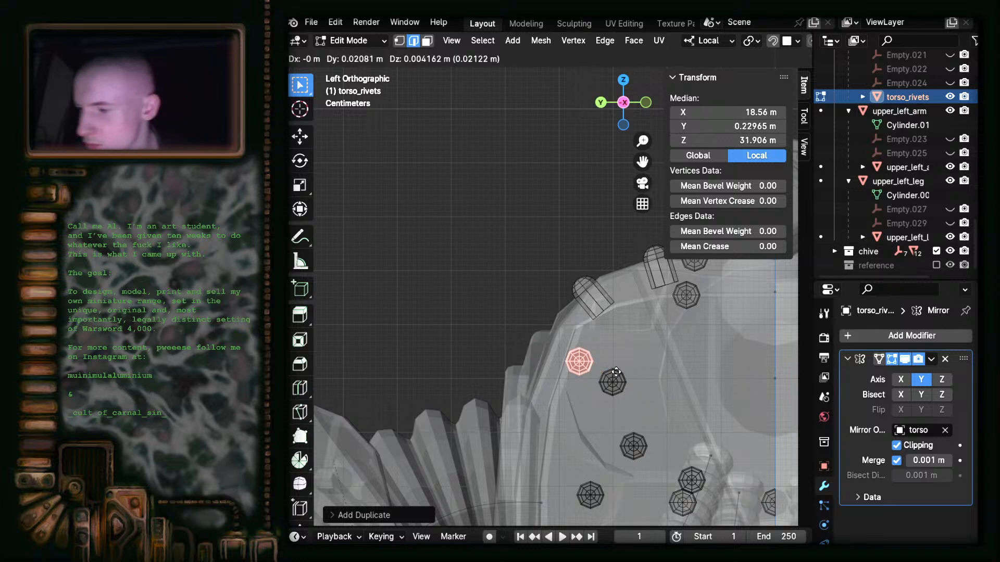
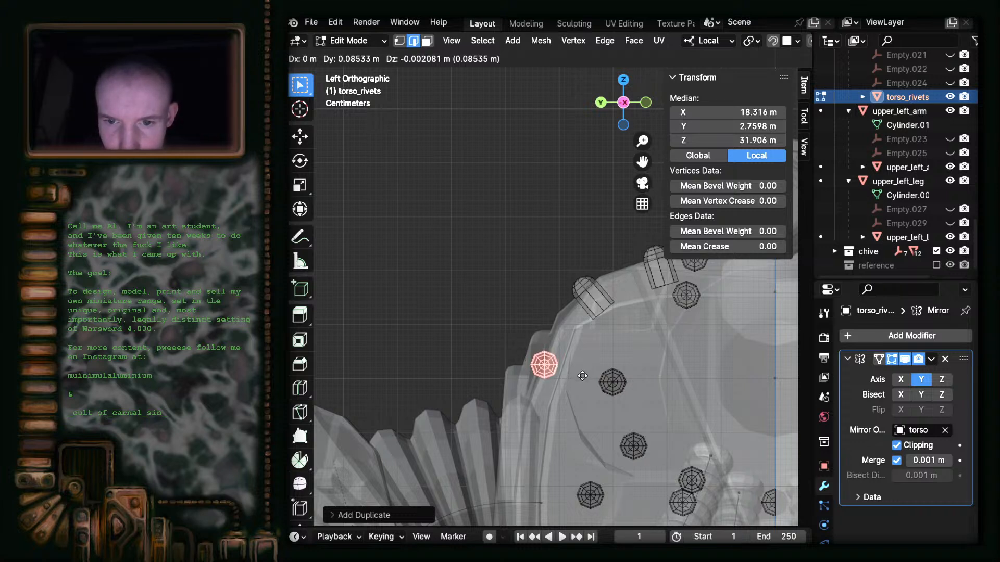
click(582, 375)
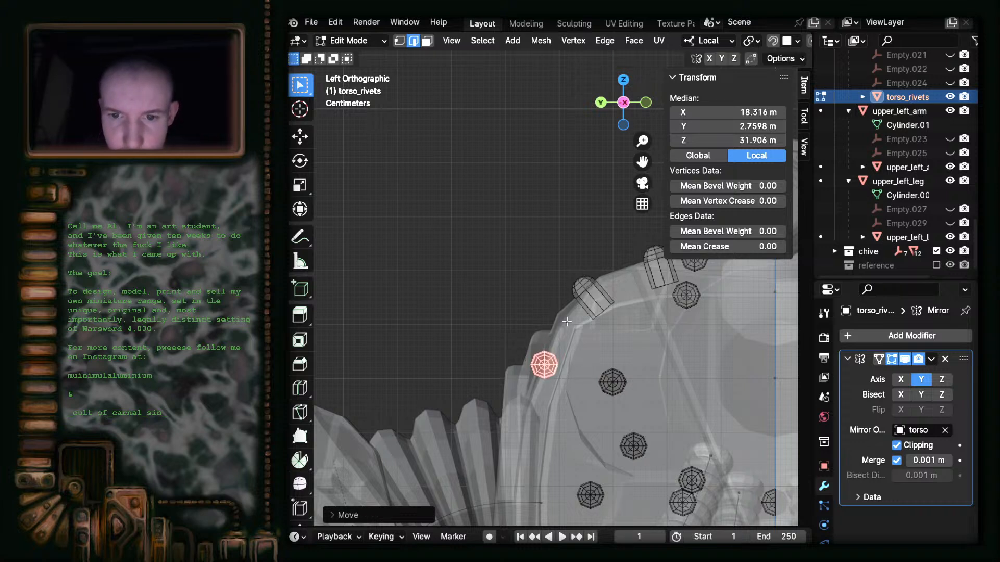
- In back view, raise the duplicated rivet about 0.135 m and line it up with the two rivets above
click(601, 103)
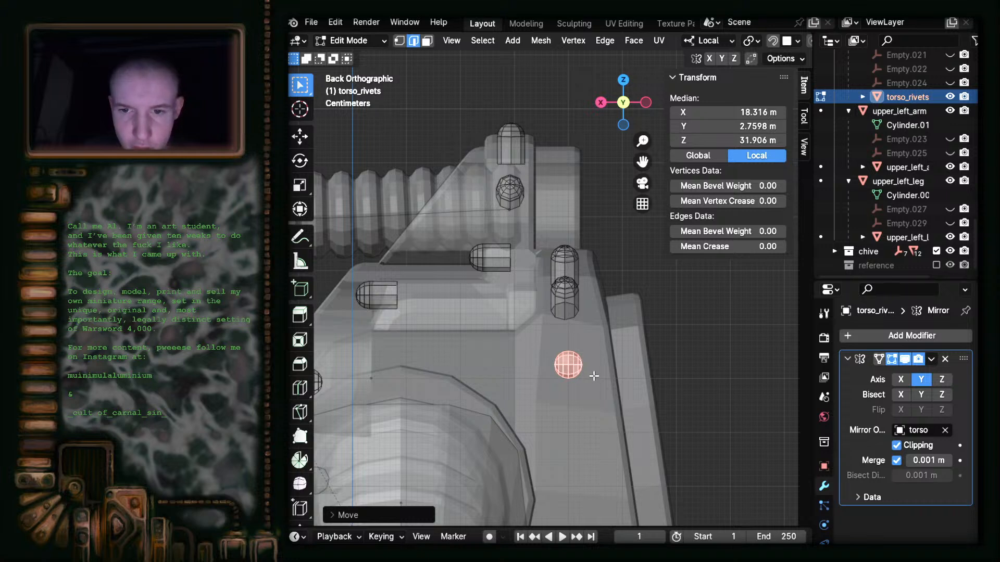
key(g)
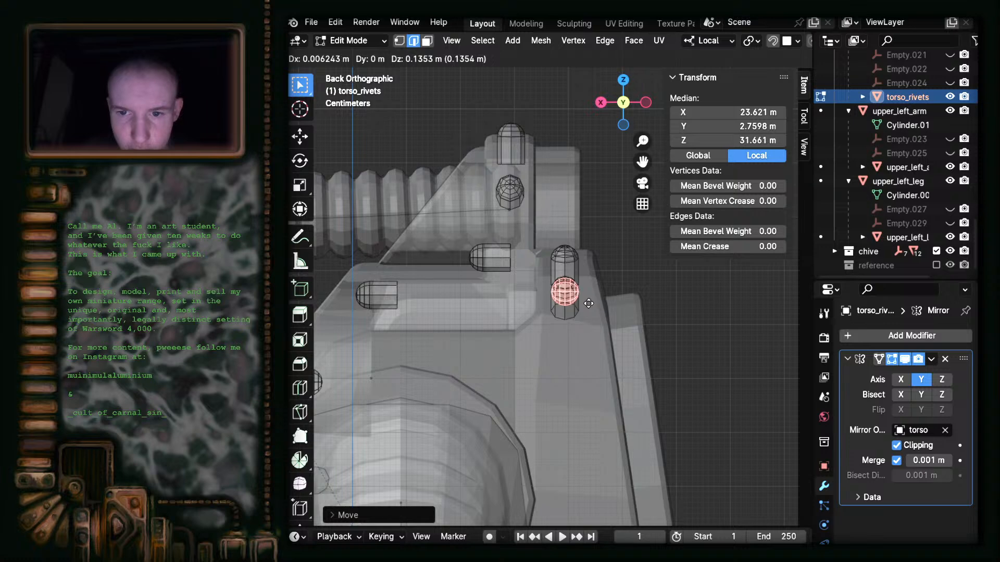
click(589, 303)
scroll(589, 306, up, 5)
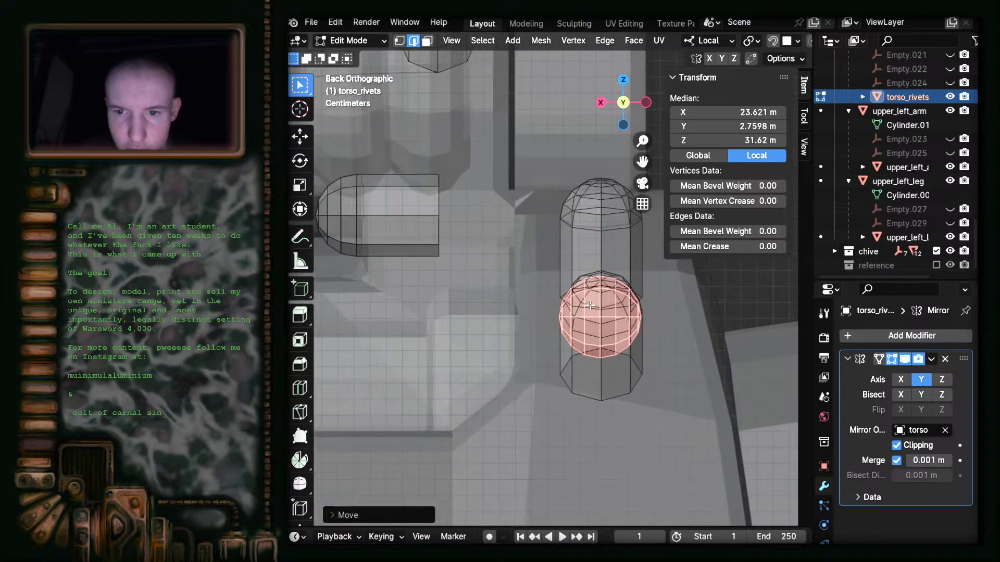
key(g)
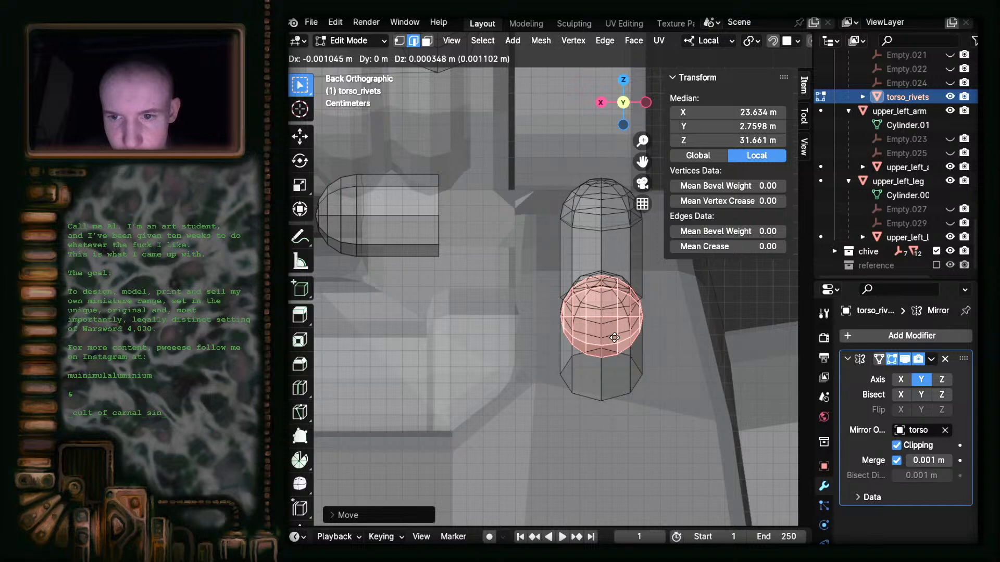
click(613, 338)
- Move the aligned rivet about 0.127 m down along its local X axis, below the upper two rivets
scroll(608, 339, down, 5)
key(g)
key(x)
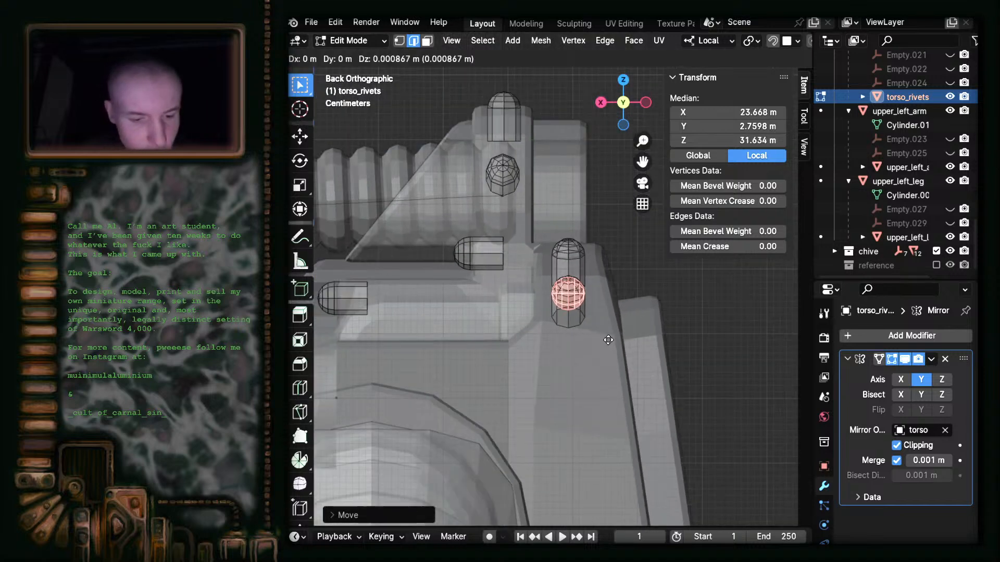
key(x)
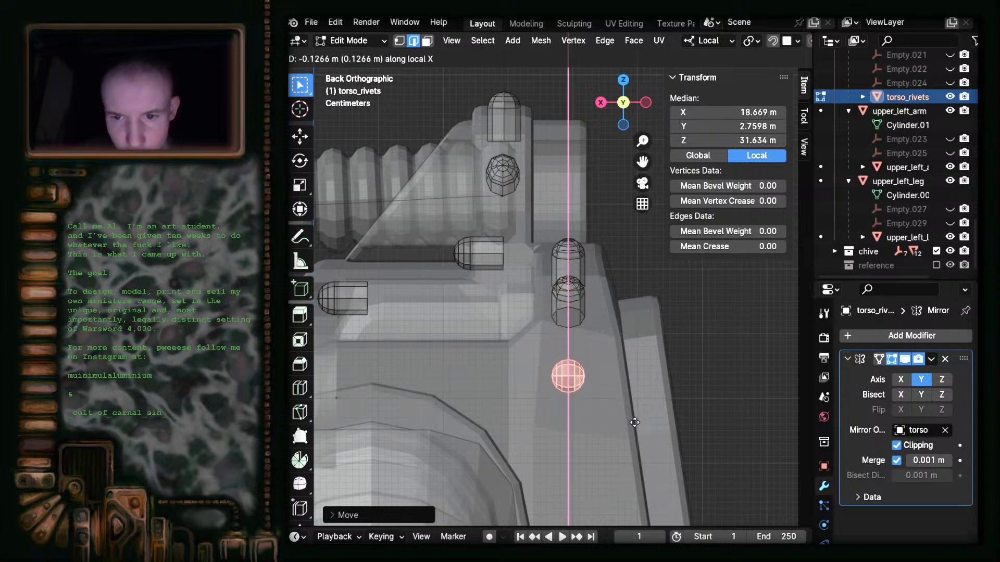
click(635, 421)
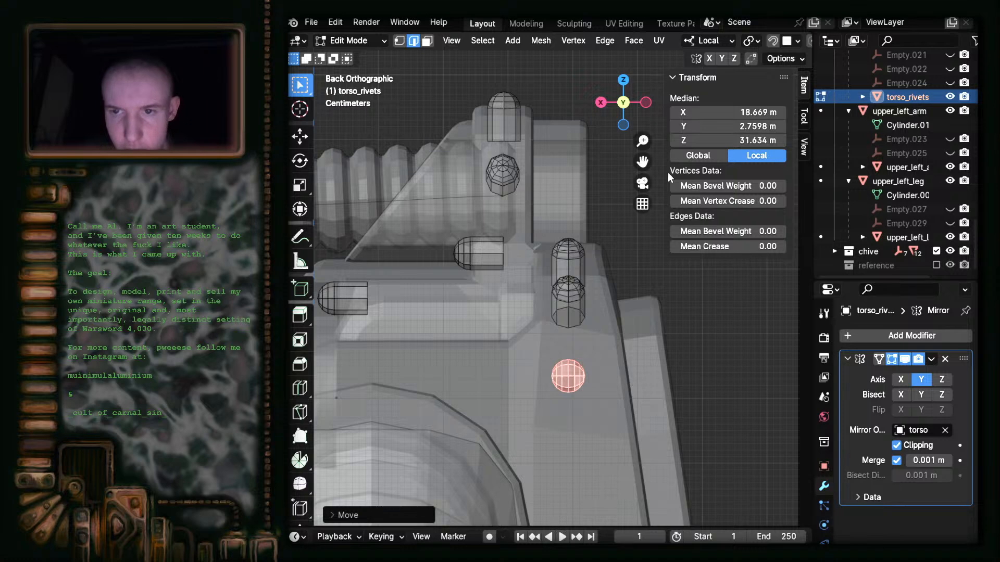
- Turn off X-ray shading and inspect how the new rivet sits on the torso's side surface
click(641, 103)
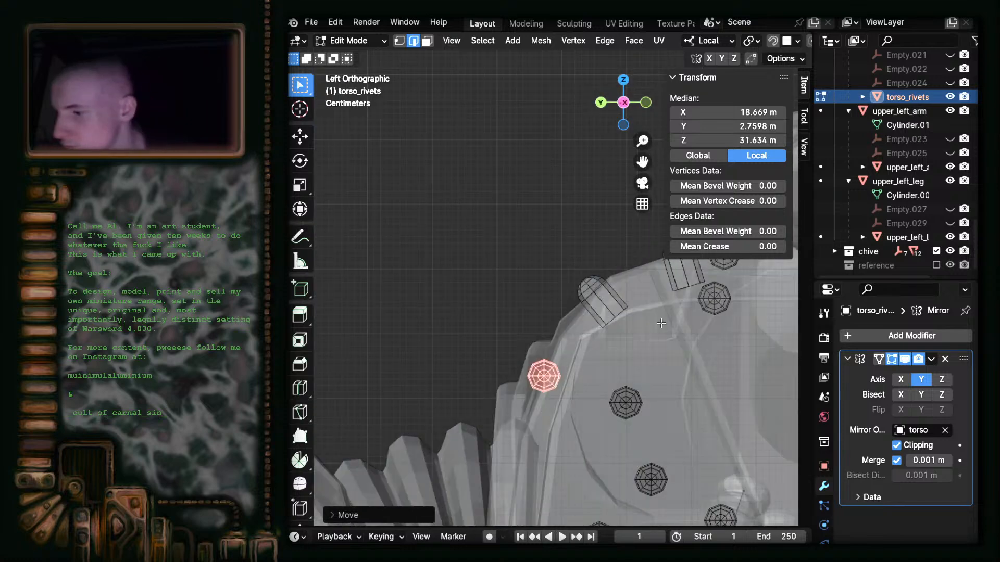
shift+middle_drag(615, 433, 555, 304)
middle_drag(499, 286, 740, 367)
key(alt+z)
scroll(659, 324, up, 3)
scroll(646, 322, down, 6)
- Select the whole new side rivet and move it about 0.004 m outward from the torso in left orthographic view
click(626, 286)
scroll(623, 299, up, 6)
middle_drag(623, 301, 482, 255)
click(487, 258)
drag(632, 107, 612, 104)
click(632, 106)
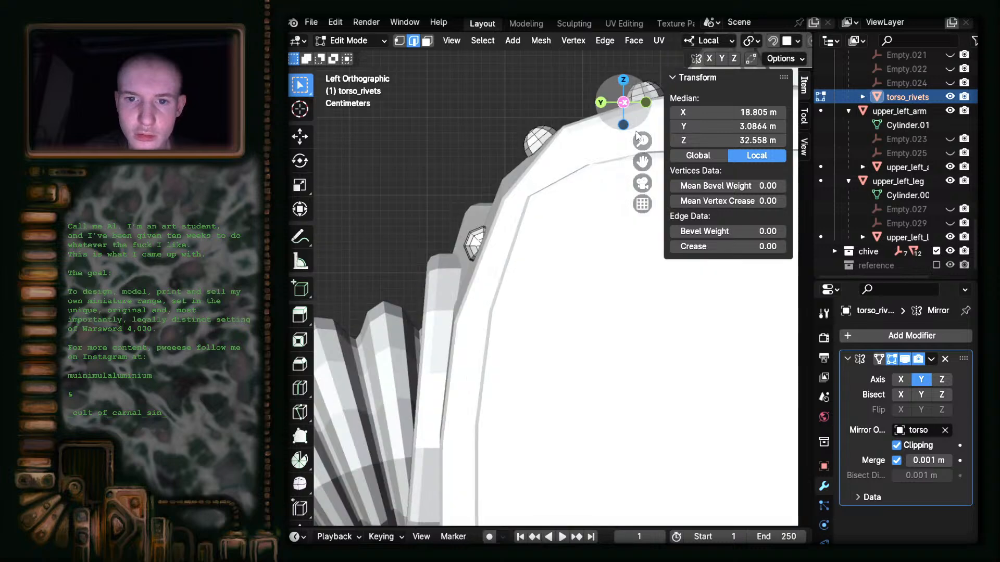
scroll(475, 243, up, 1)
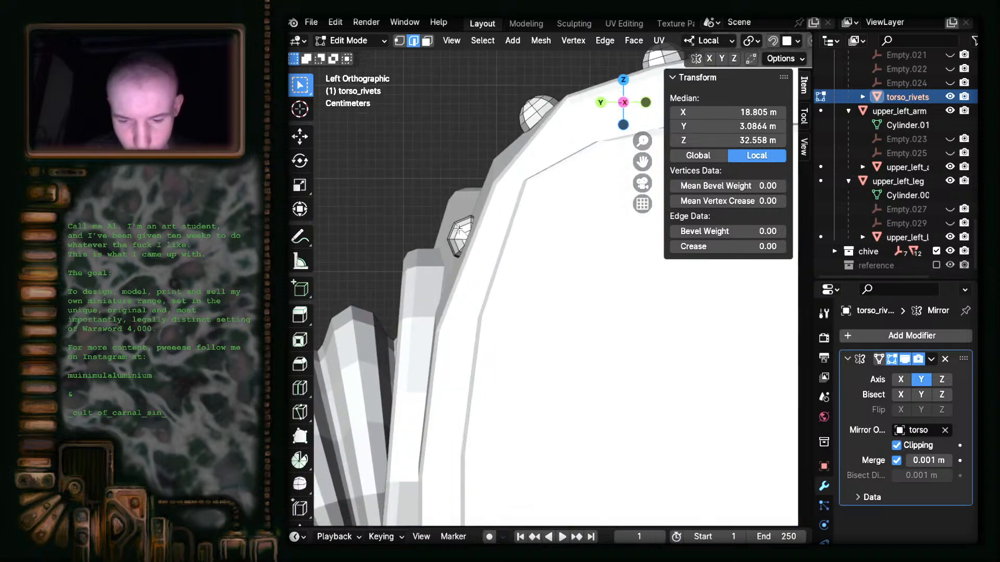
key(ctrl+l)
key(g)
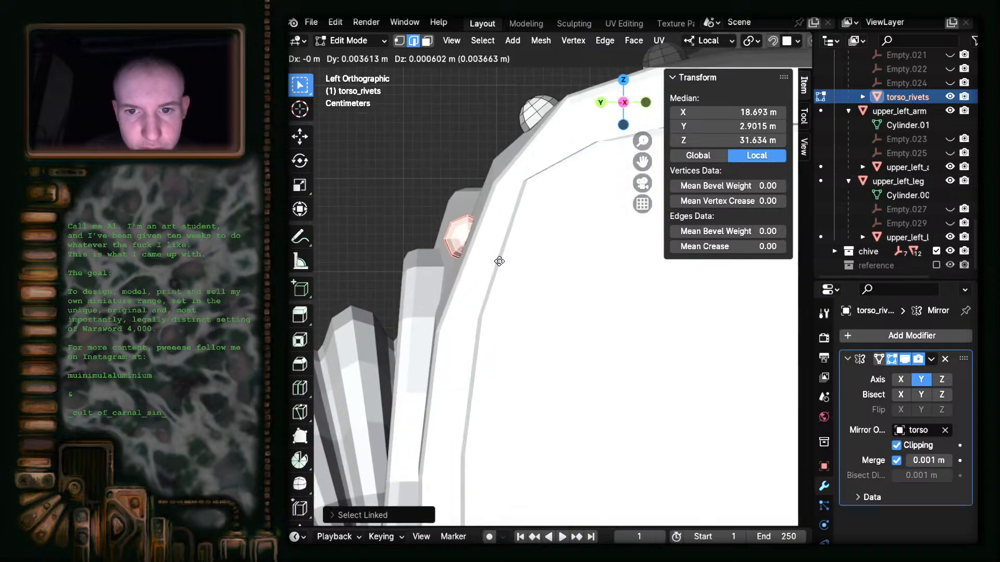
click(499, 262)
- Duplicate the side rivet and place the copy about 0.17 m lower along the torso's side edge
shift+middle_drag(499, 262, 582, 278)
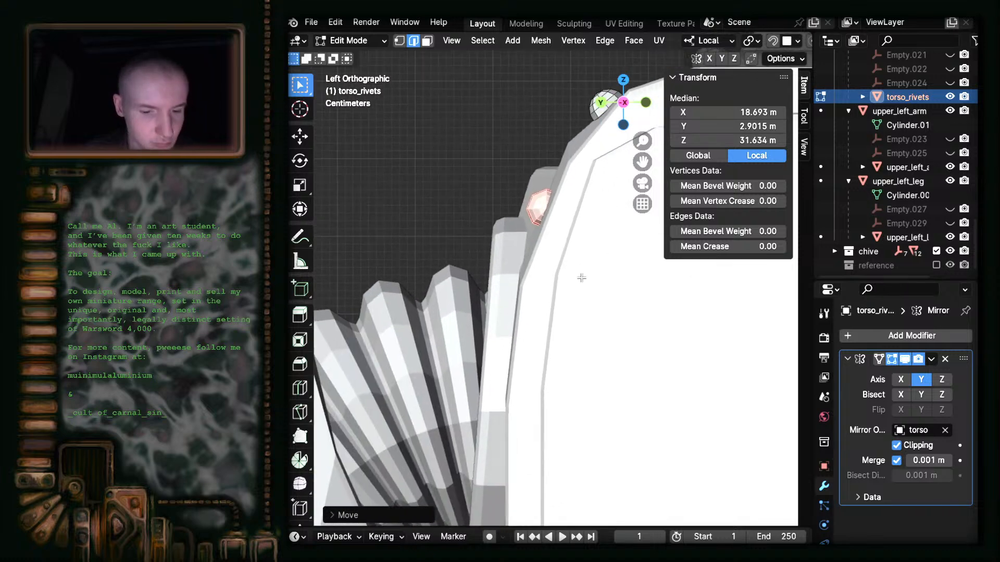
key(shift+d)
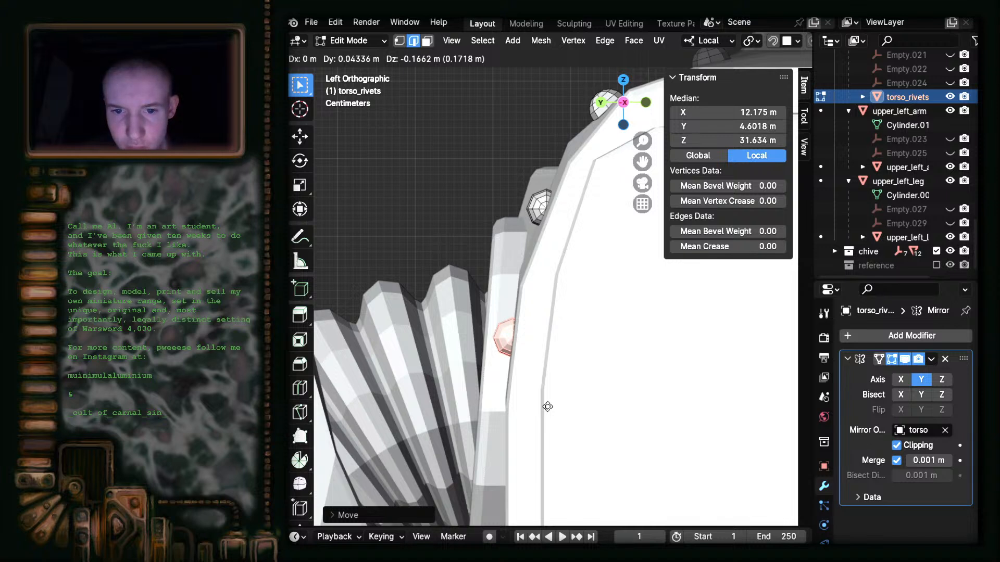
click(547, 407)
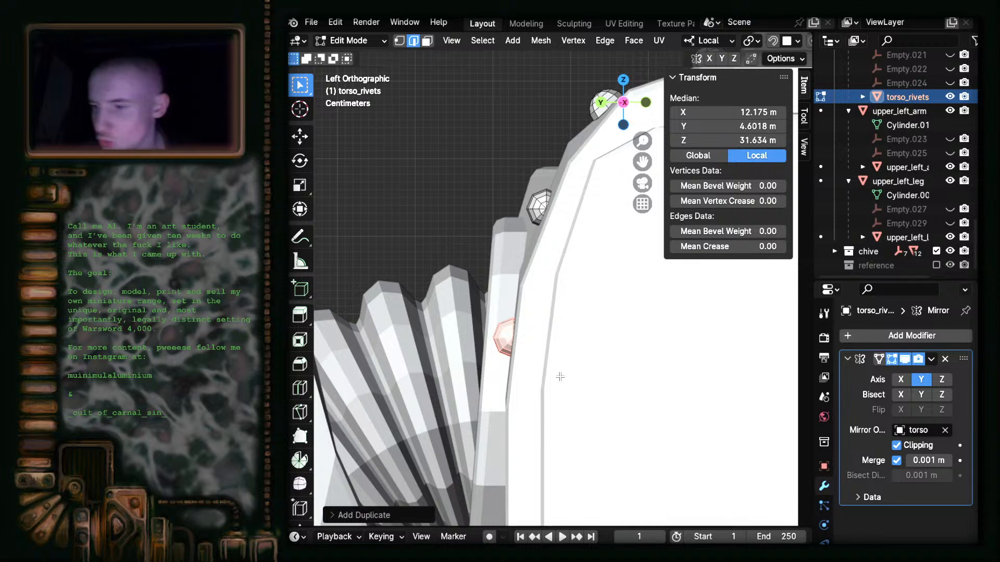
shift+middle_drag(561, 376, 530, 423)
scroll(462, 465, down, 5)
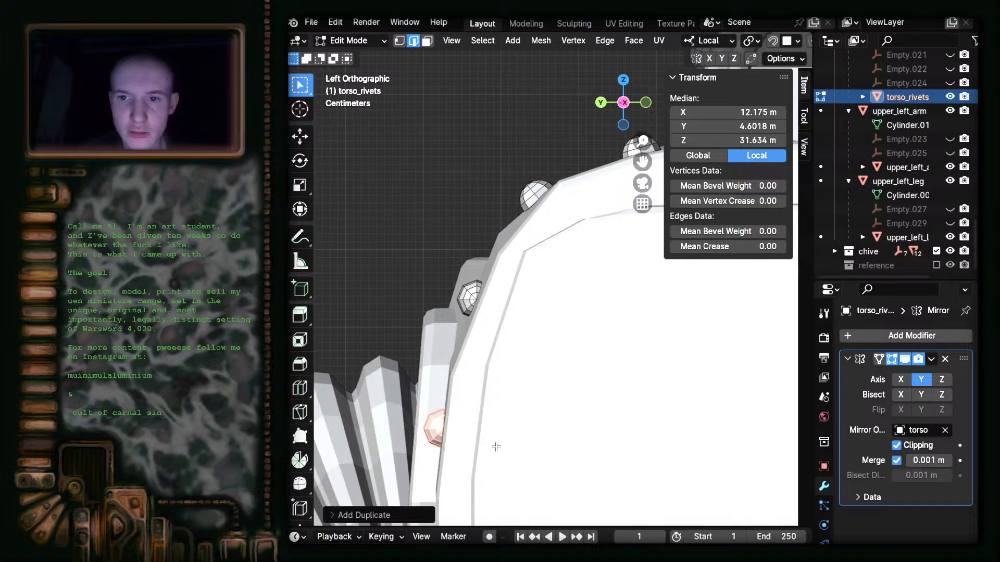
- Examine the torso's side edge below the lowest side rivet for placing another rivet
shift+middle_drag(451, 452, 462, 343)
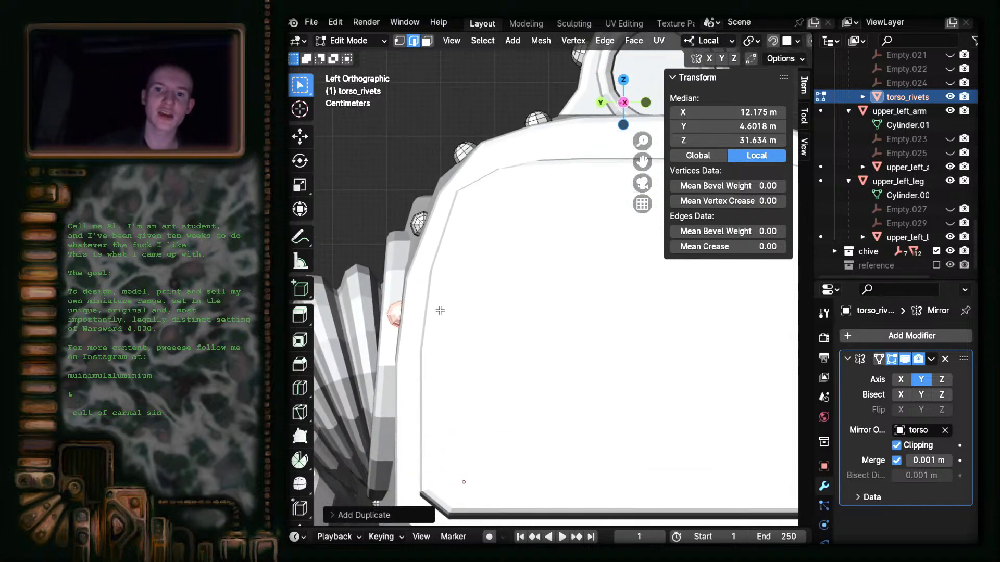
shift+middle_drag(455, 331, 485, 226)
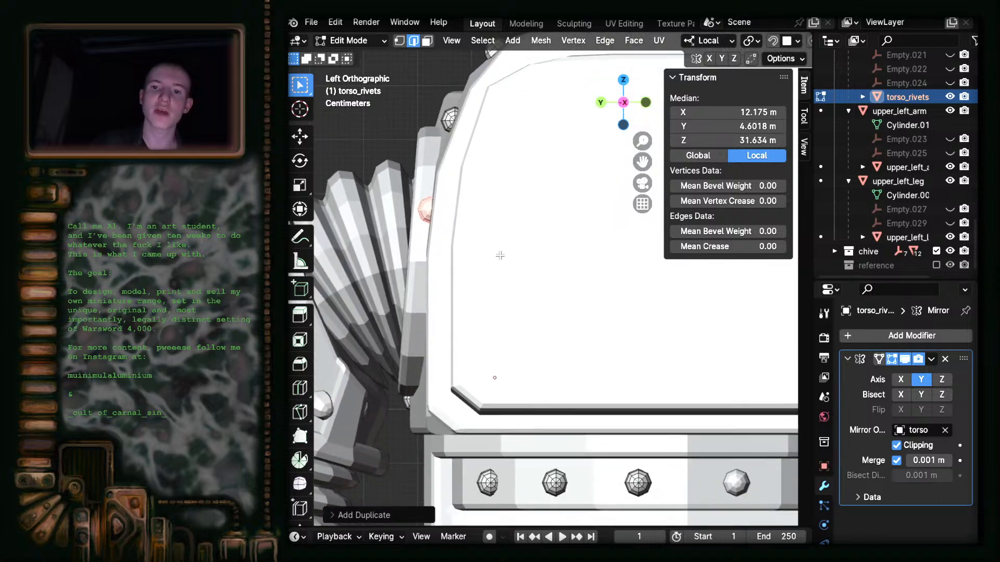
shift+middle_drag(475, 313, 548, 396)
scroll(553, 395, up, 3)
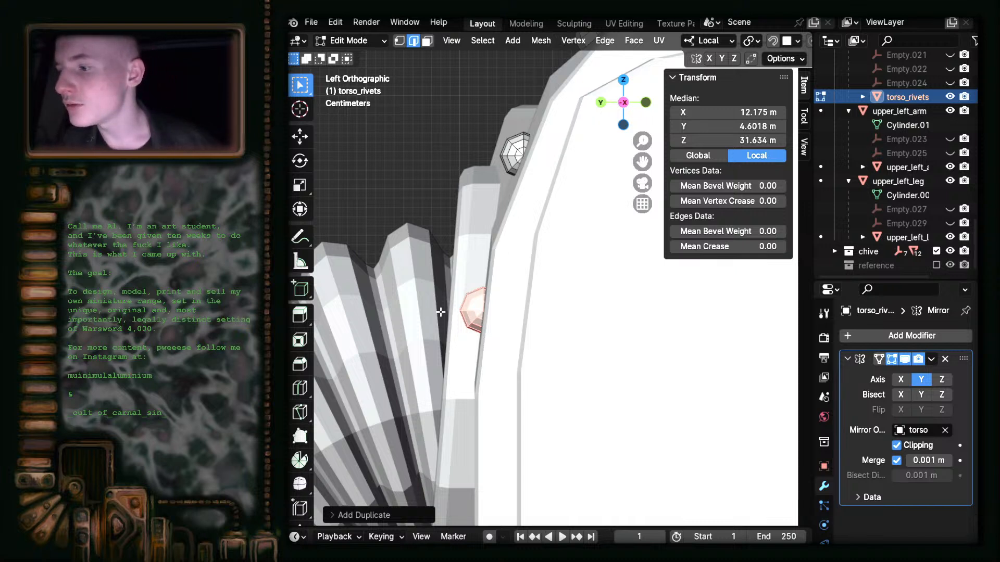
scroll(533, 334, up, 2)
shift+middle_drag(486, 384, 478, 250)
shift+middle_drag(477, 331, 562, 266)
shift+middle_drag(600, 331, 520, 290)
scroll(528, 272, up, 2)
scroll(521, 267, down, 4)
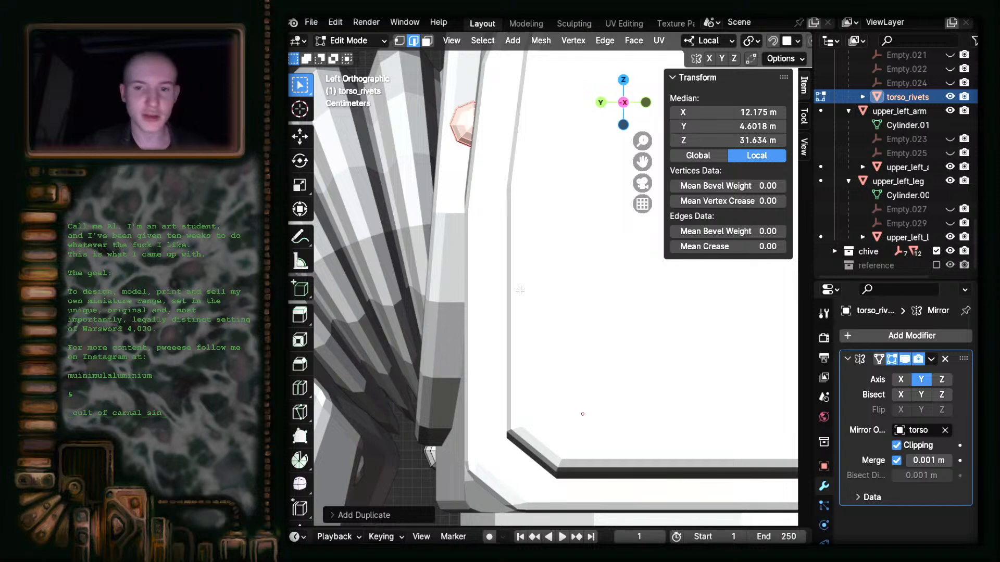
- Try placing another copy of the lowest side rivet farther down the torso's side edge, and undo it
key(shift+d)
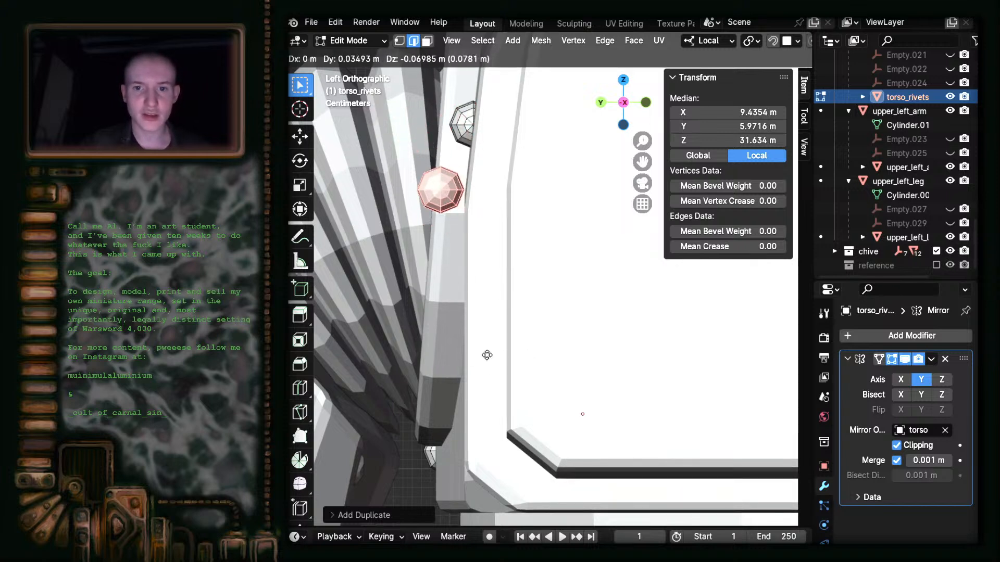
click(485, 366)
key(ctrl+z)
- Undo the earlier side rivet duplicate and place a new copy about 0.174 m away, lower along the torso's side edge
key(ctrl+z)
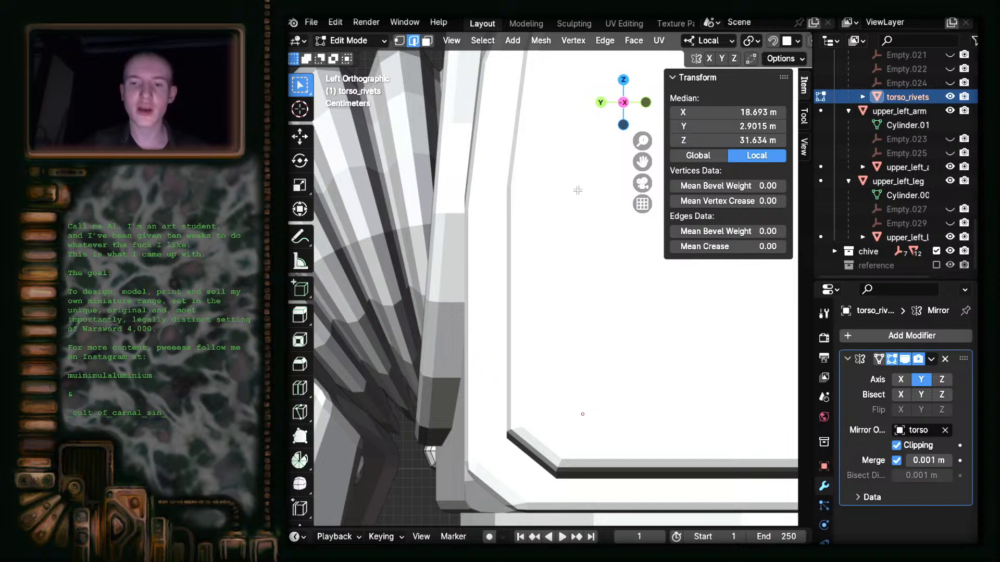
shift+middle_drag(567, 203, 552, 363)
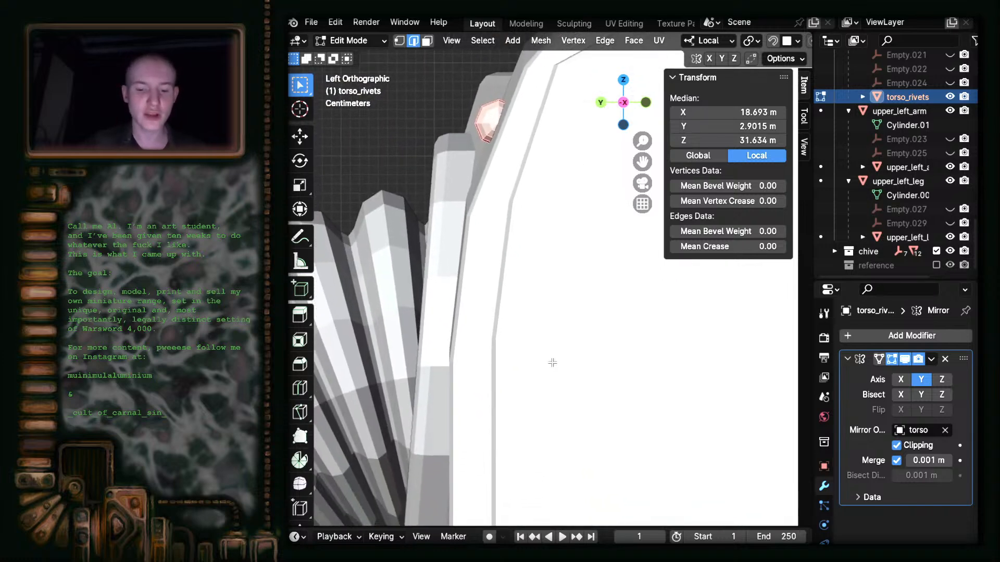
key(g)
right_click(523, 364)
key(shift+d)
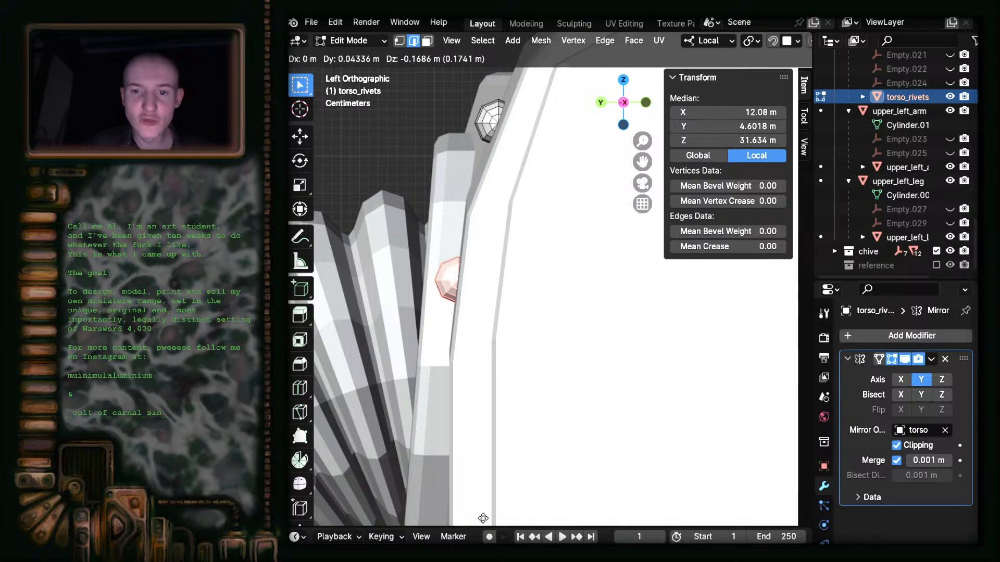
click(482, 519)
- Duplicate the lowest side rivet and place the copy about 0.22 m lower, near the bottom of the torso's side edge
shift+middle_drag(474, 500, 487, 295)
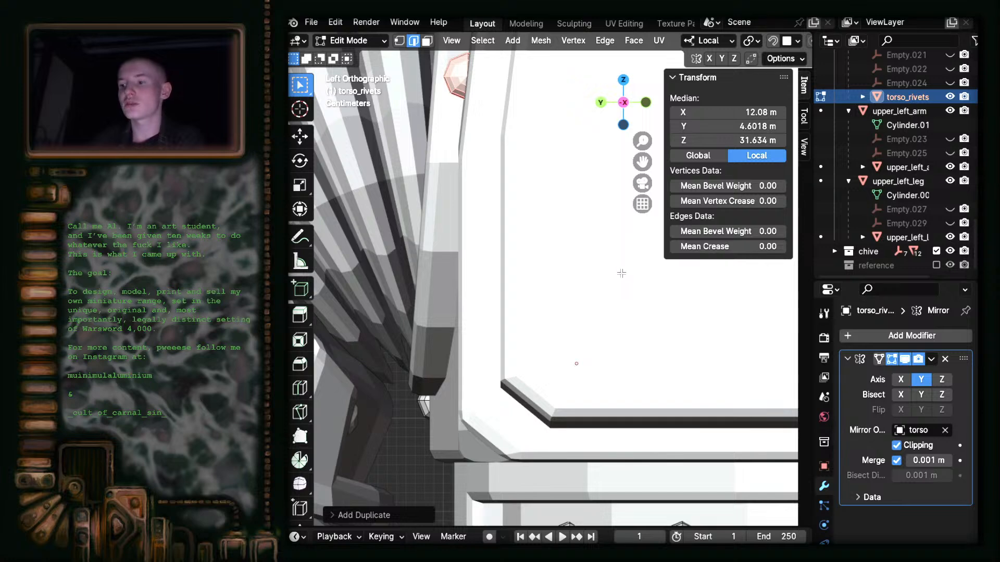
shift+middle_drag(582, 269, 602, 54)
shift+middle_drag(483, 431, 479, 170)
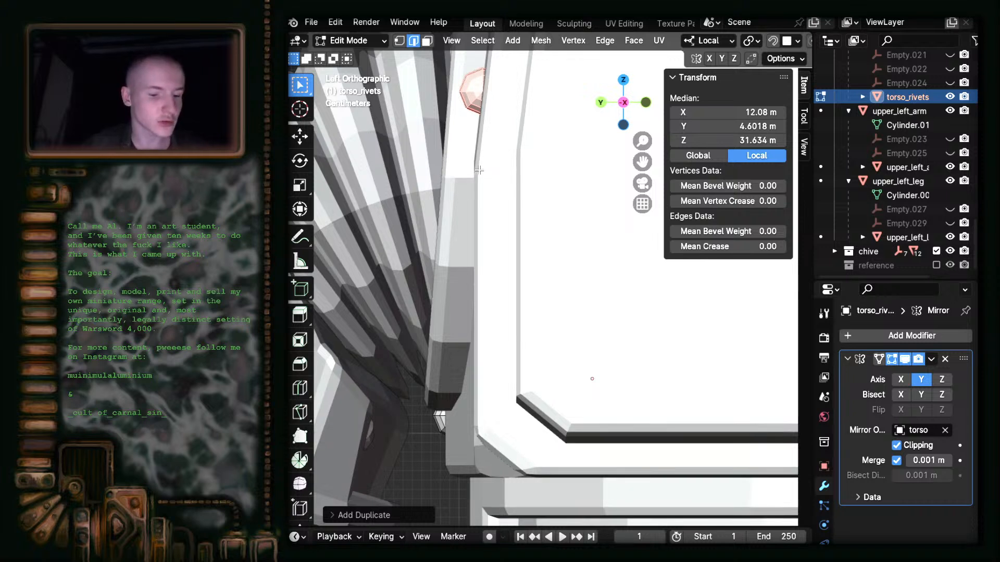
key(shift+d)
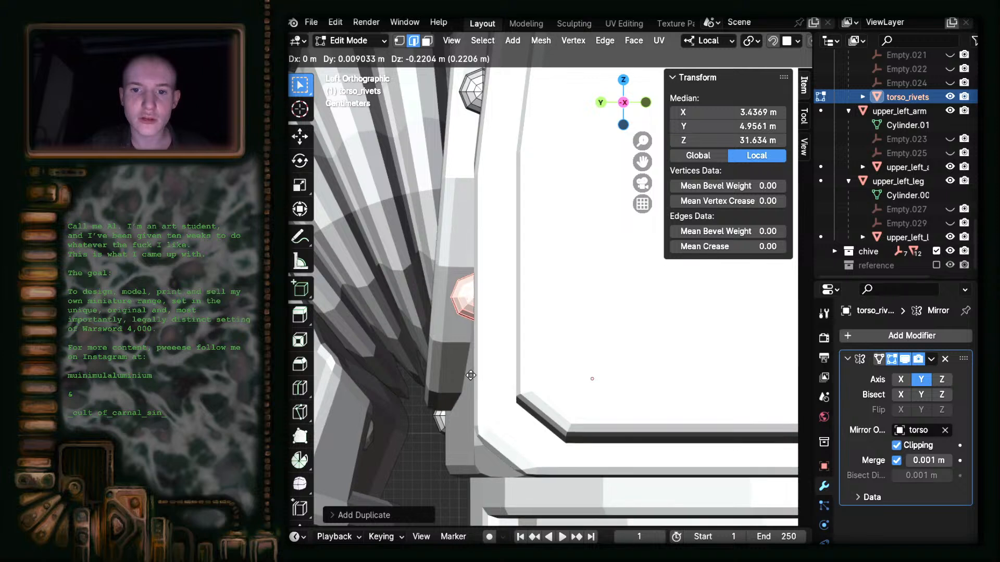
click(479, 346)
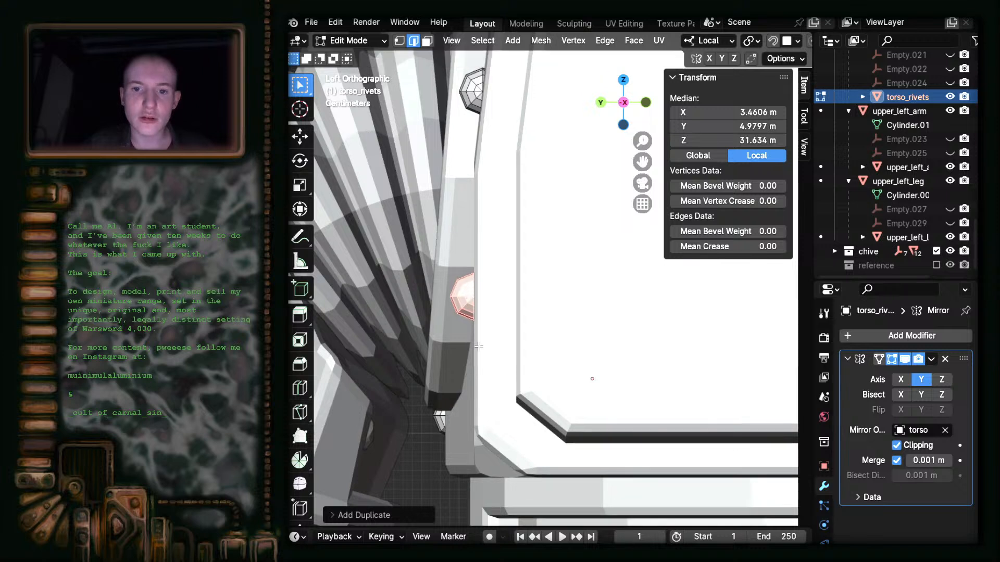
- Leave edit mode and examine the spacing of the side rivet column in back orthographic view
middle_drag(479, 346, 617, 308)
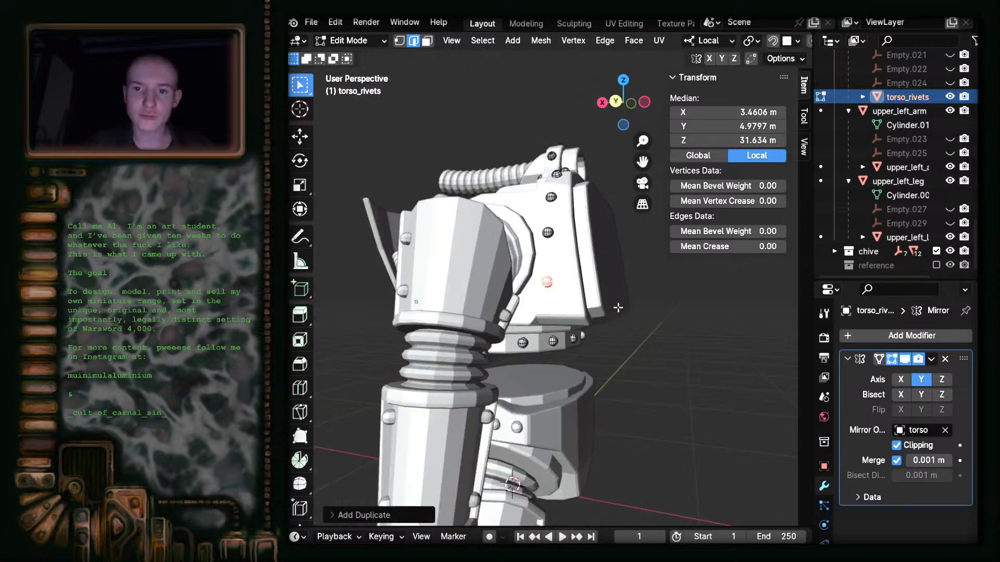
middle_drag(617, 308, 655, 338)
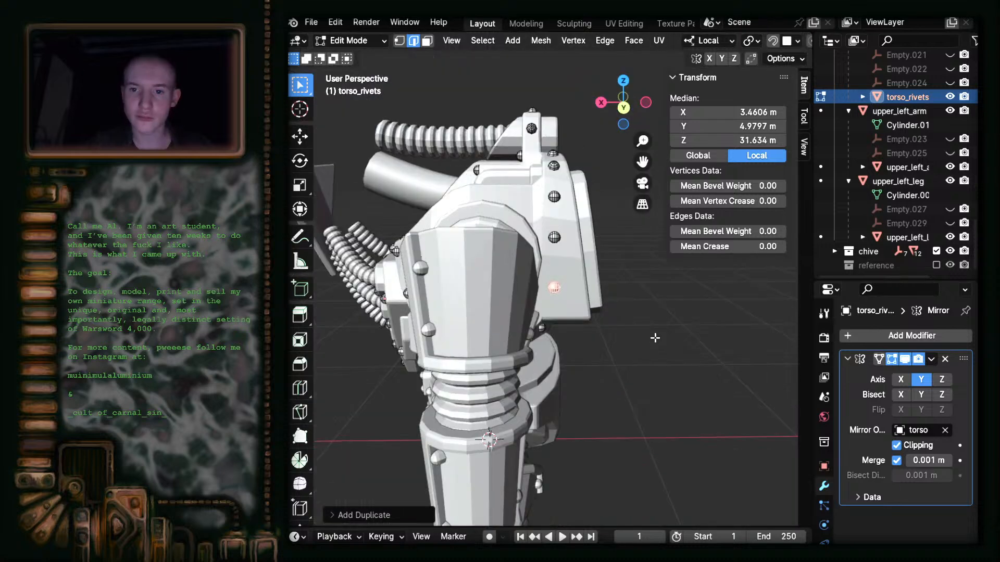
click(622, 97)
scroll(615, 278, up, 5)
shift+middle_drag(629, 289, 517, 402)
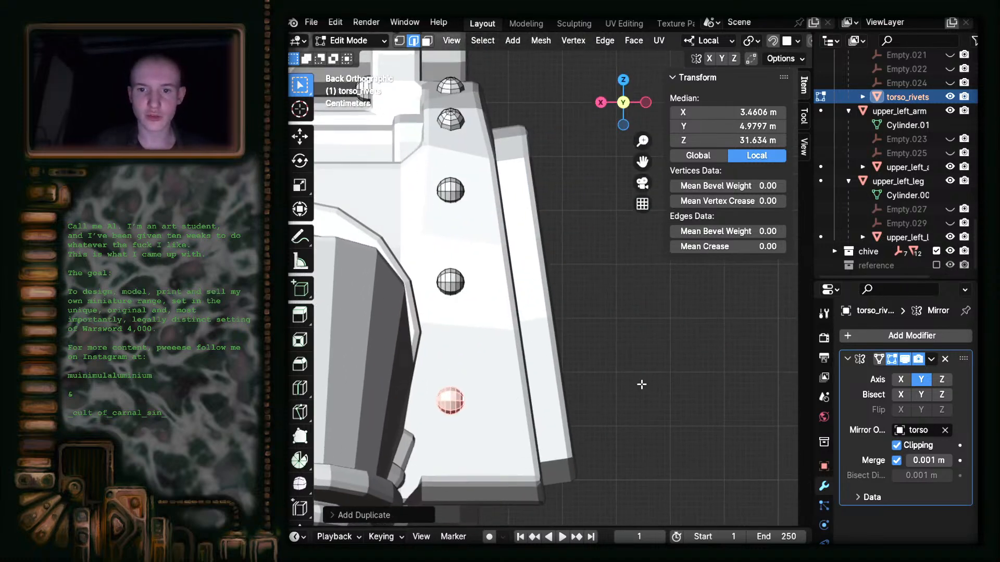
middle_drag(641, 384, 623, 372)
key(Tab)
click(617, 330)
middle_drag(617, 331, 597, 384)
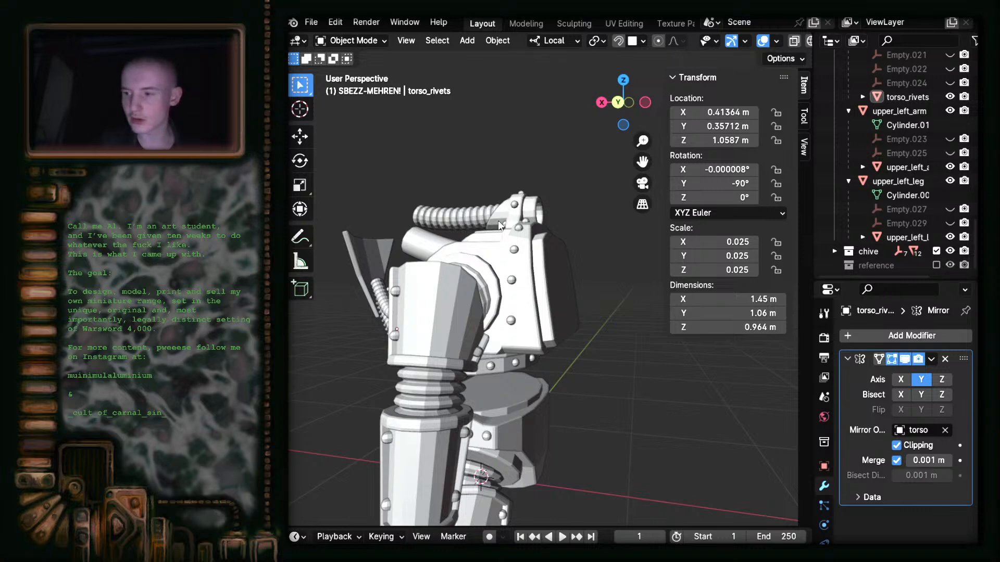
scroll(531, 244, up, 3)
click(618, 106)
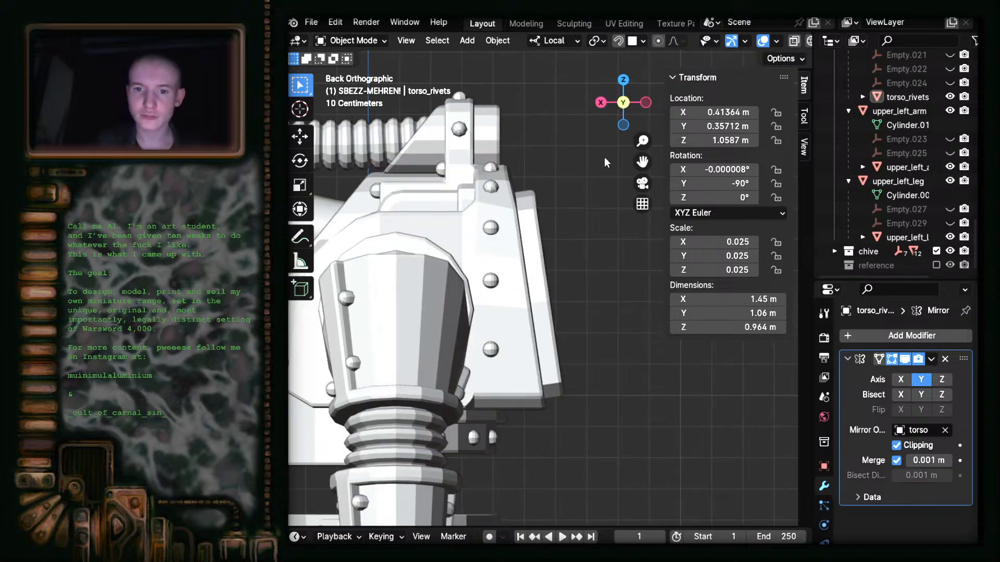
- Select the whole second-lowest side rivet in torso_rivets and move it about 0.008 m down along its local X axis
click(492, 286)
scroll(580, 283, up, 3)
key(Tab)
scroll(580, 283, up, 3)
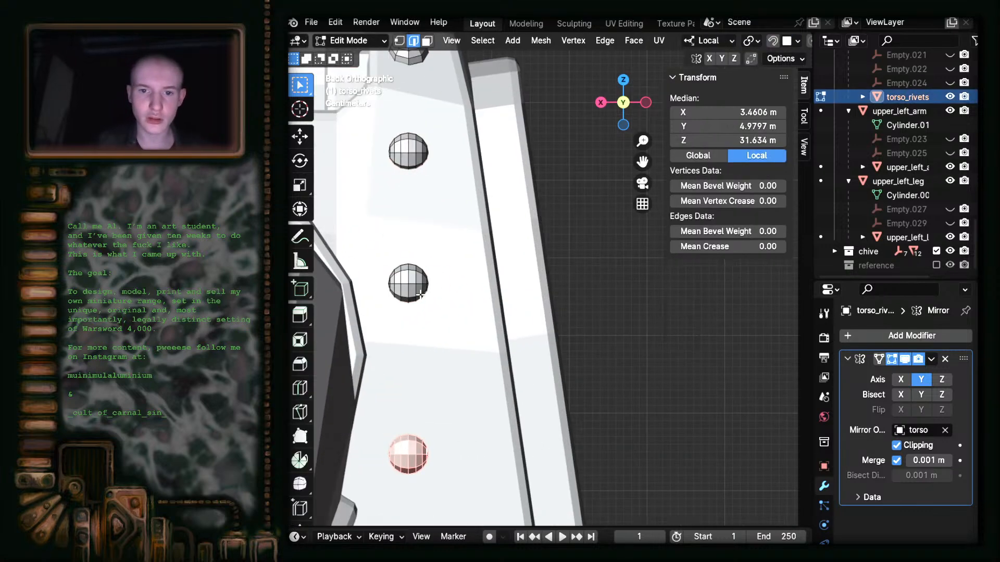
click(421, 290)
key(l)
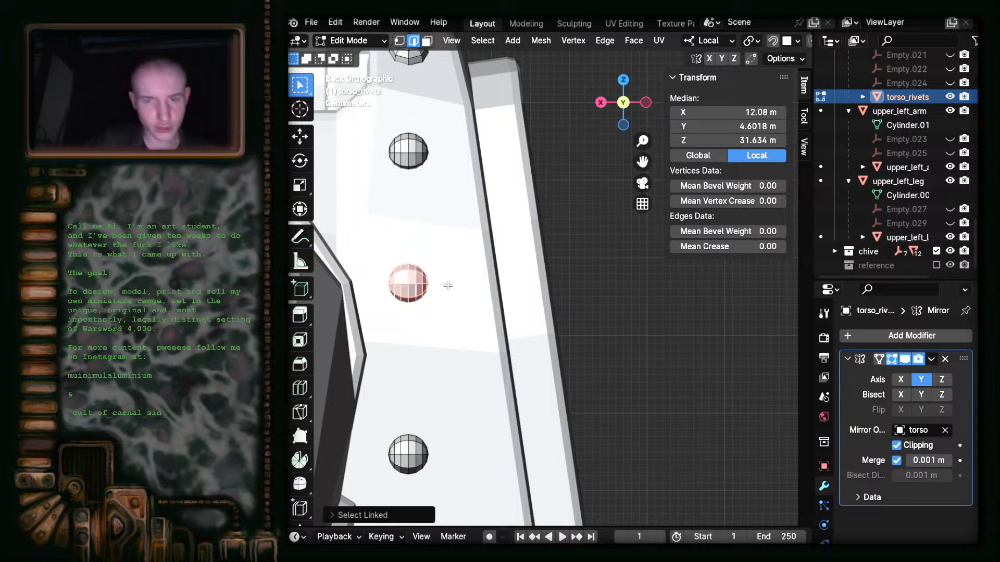
key(g)
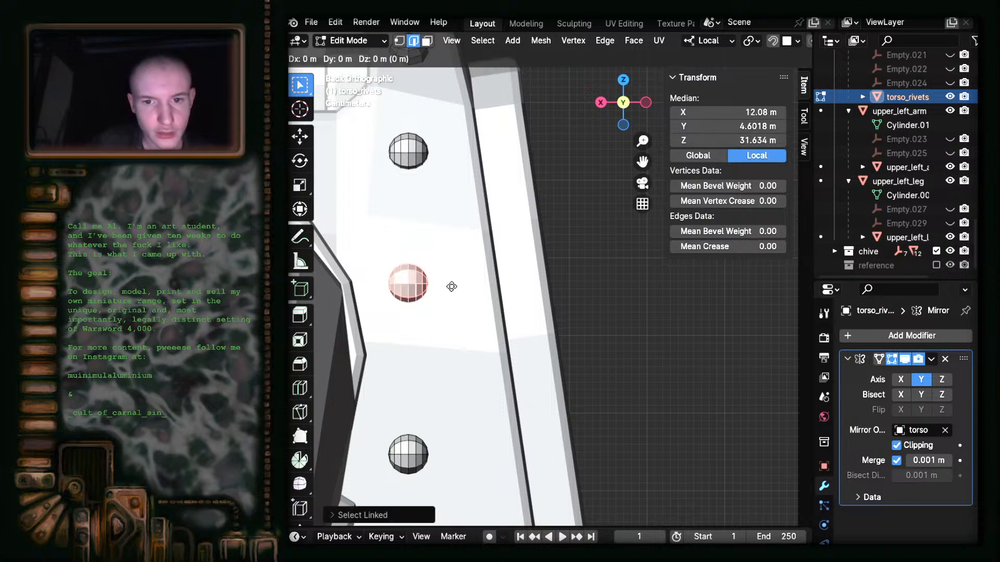
key(x)
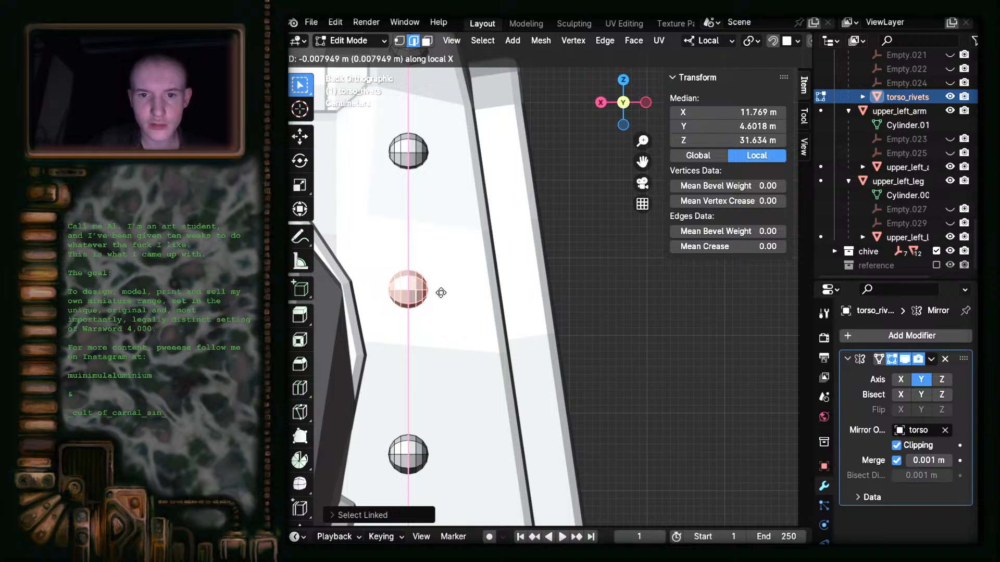
click(441, 292)
scroll(481, 296, down, 2)
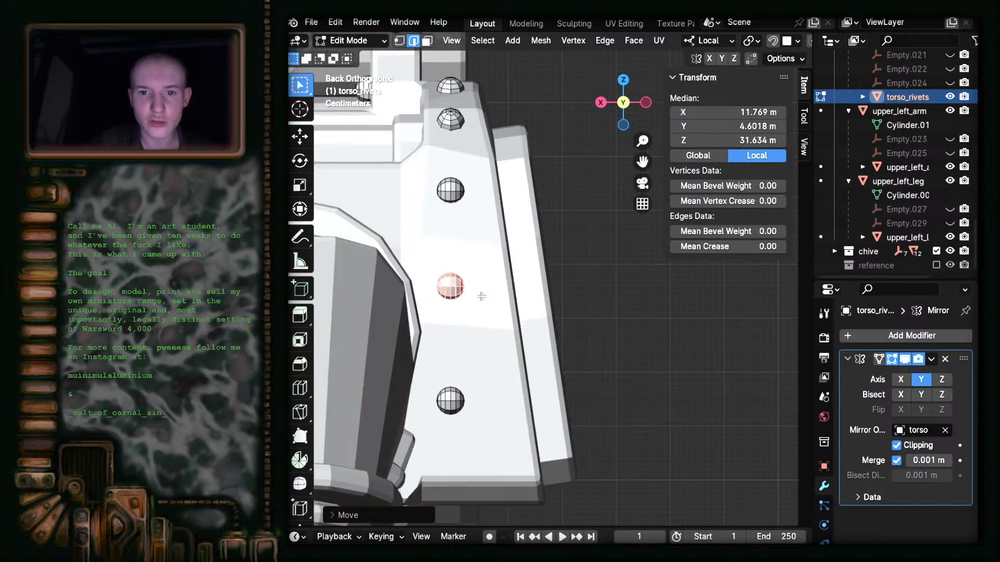
- Clear the rivet selection and examine the rivet layout around the torso's back, side and front
middle_drag(587, 299, 635, 357)
scroll(578, 307, up, 4)
scroll(547, 310, down, 11)
scroll(636, 358, up, 5)
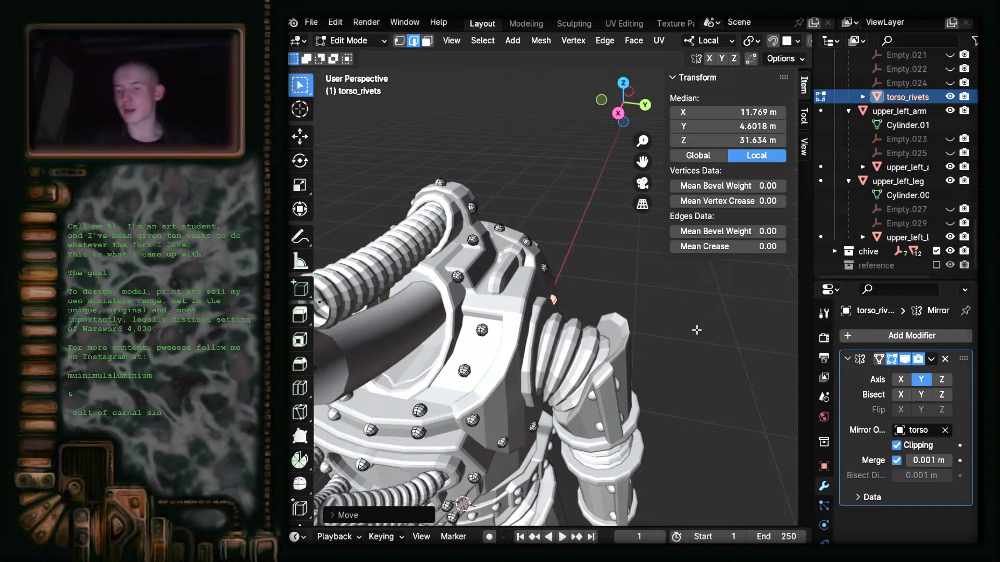
scroll(603, 286, up, 5)
middle_drag(649, 299, 489, 304)
scroll(573, 250, down, 8)
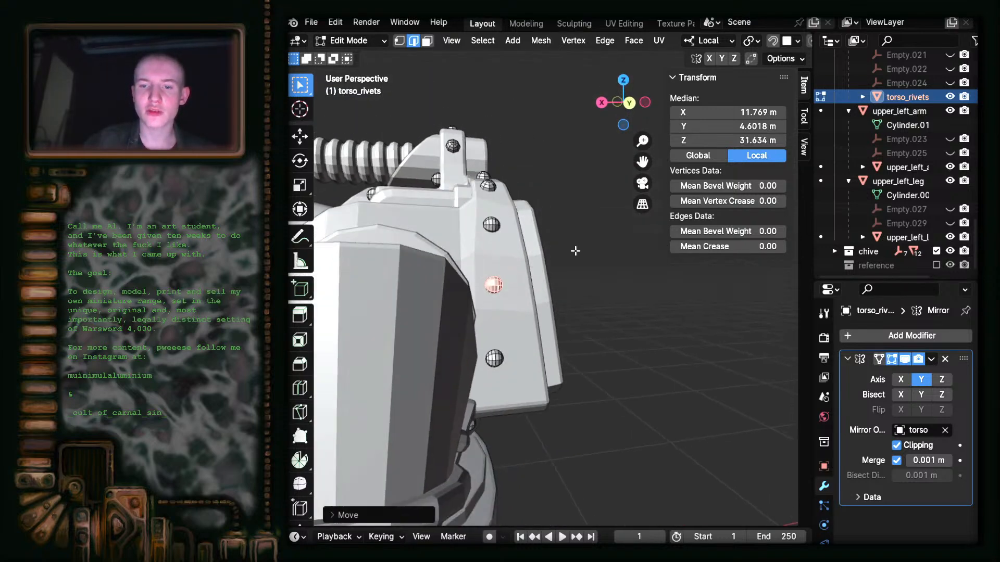
middle_drag(585, 272, 612, 301)
scroll(486, 298, down, 3)
scroll(487, 297, up, 2)
click(589, 346)
scroll(589, 346, up, 3)
scroll(583, 341, down, 3)
middle_drag(484, 338, 519, 289)
scroll(520, 292, up, 1)
middle_drag(515, 372, 593, 348)
middle_drag(409, 274, 430, 337)
scroll(411, 345, up, 8)
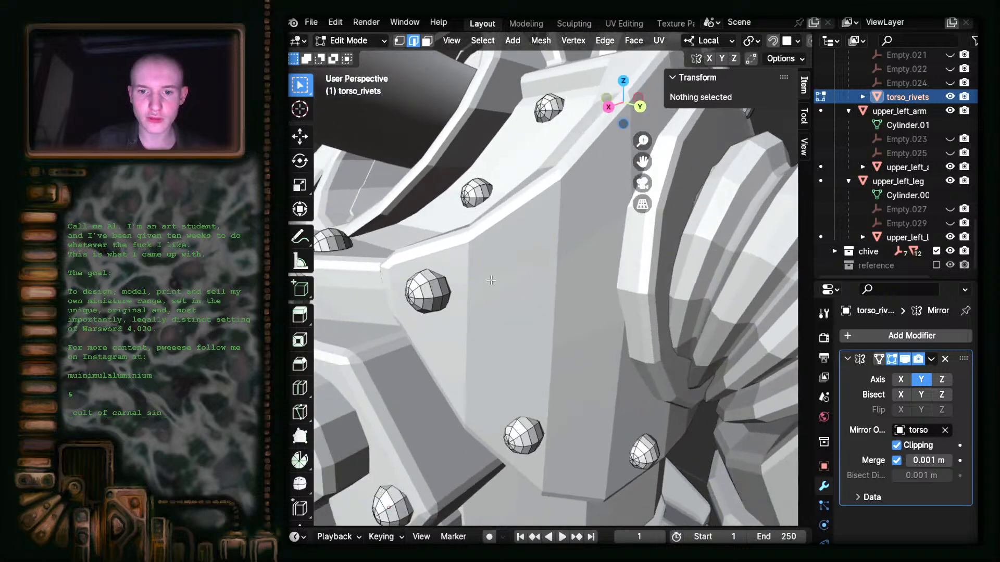
- Turn on X-ray shading and try selecting the front rivets, box-selecting the one beside the torso's neck opening
shift+middle_drag(354, 352, 452, 334)
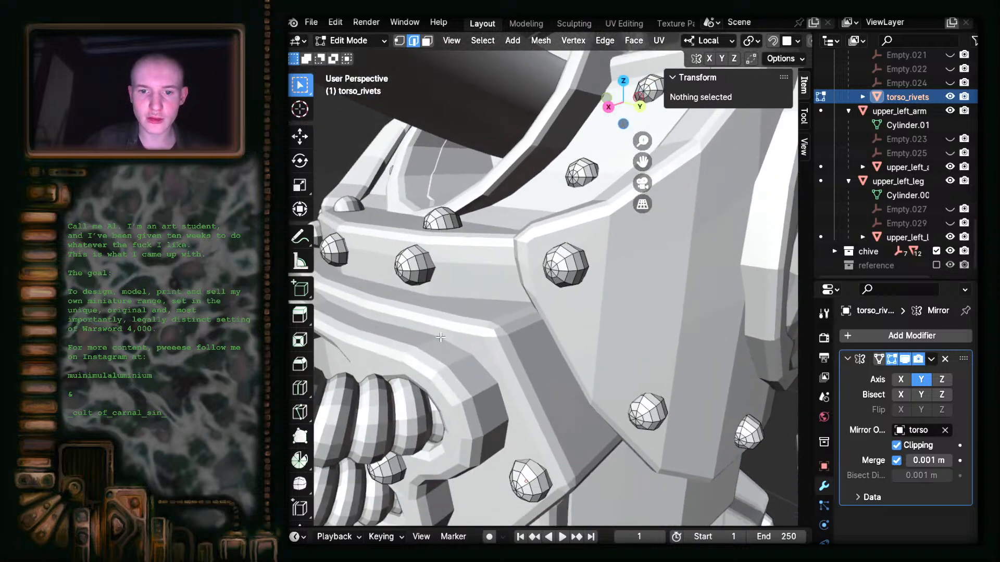
click(421, 269)
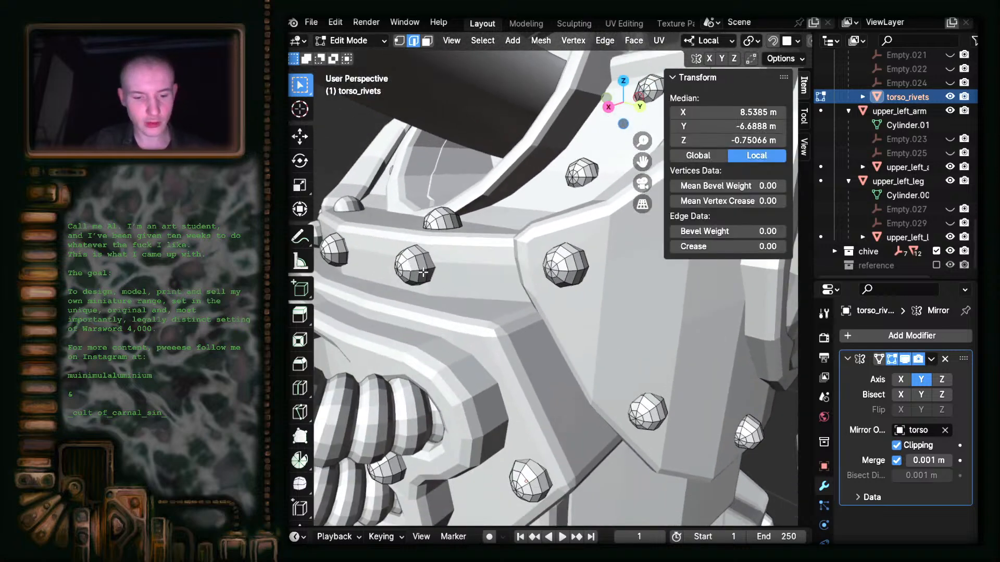
key(alt+z)
middle_drag(423, 272, 442, 338)
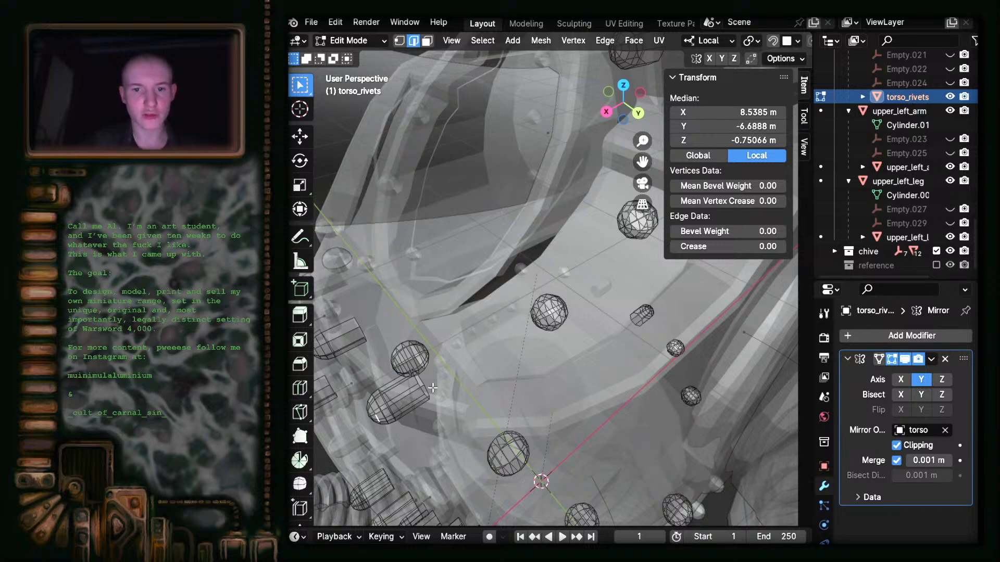
drag(535, 308, 550, 284)
mouse_move(604, 318)
middle_down()
mouse_move(584, 330)
mouse_move(593, 326)
middle_up()
drag(480, 325, 557, 389)
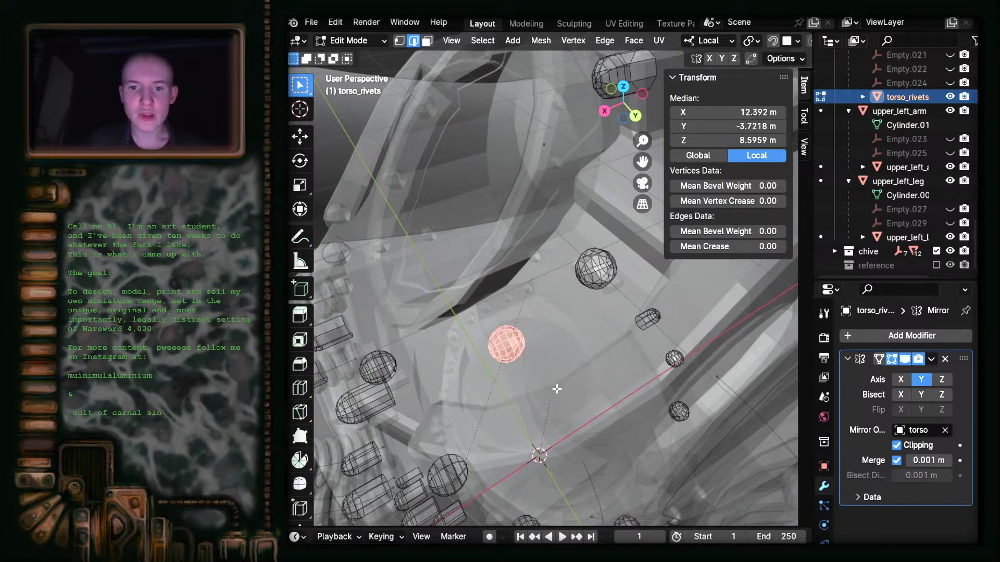
click(364, 402)
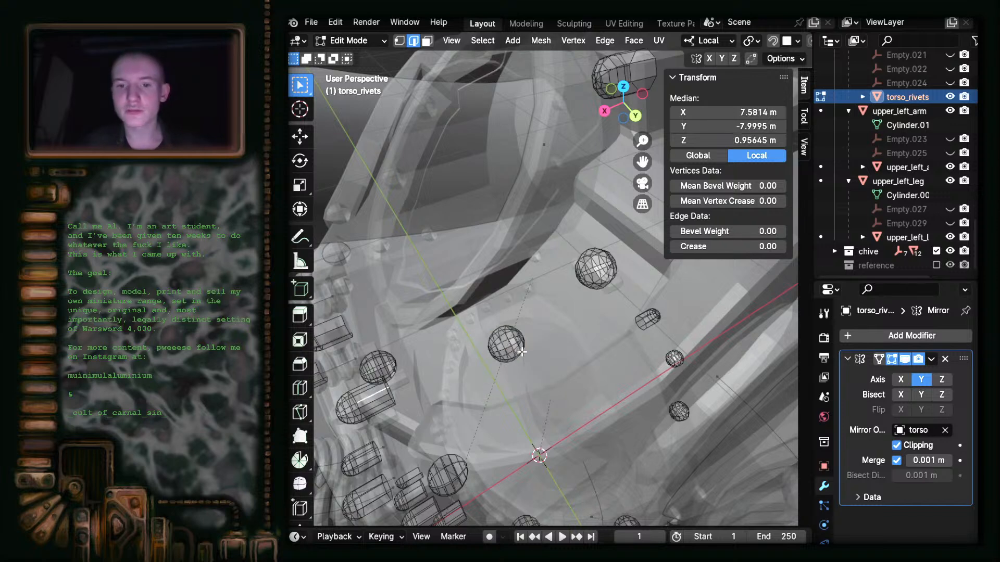
click(494, 342)
- Turn off X-ray shading and examine the rivet coverage over the torso's front, shoulder and side
scroll(537, 308, down, 5)
middle_drag(536, 308, 466, 294)
scroll(466, 294, up, 3)
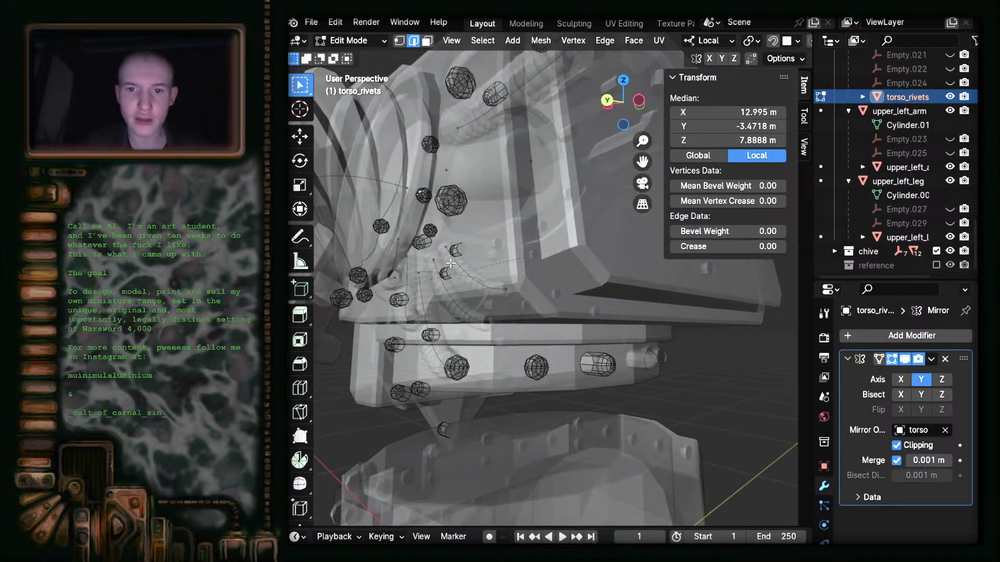
middle_drag(456, 195, 473, 343)
scroll(498, 279, down, 5)
key(alt+z)
scroll(642, 255, down, 4)
middle_drag(632, 345, 776, 338)
scroll(502, 345, up, 4)
middle_drag(503, 345, 593, 349)
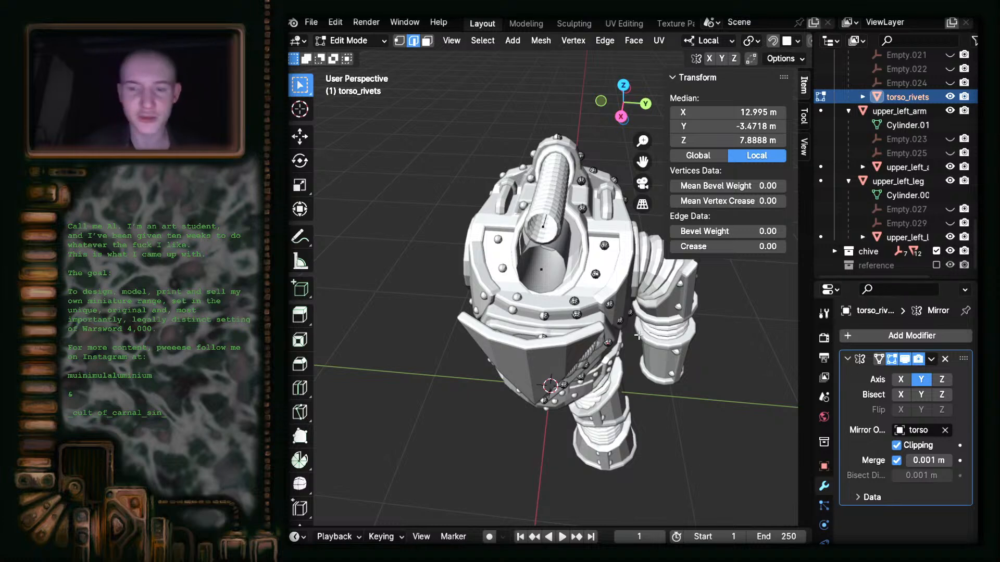
middle_drag(638, 336, 532, 368)
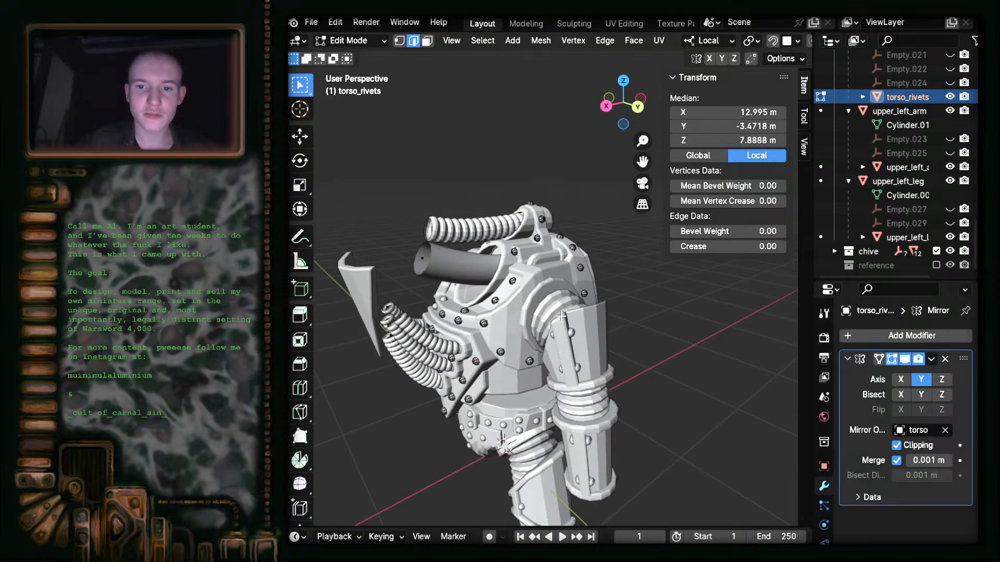
scroll(535, 324, up, 5)
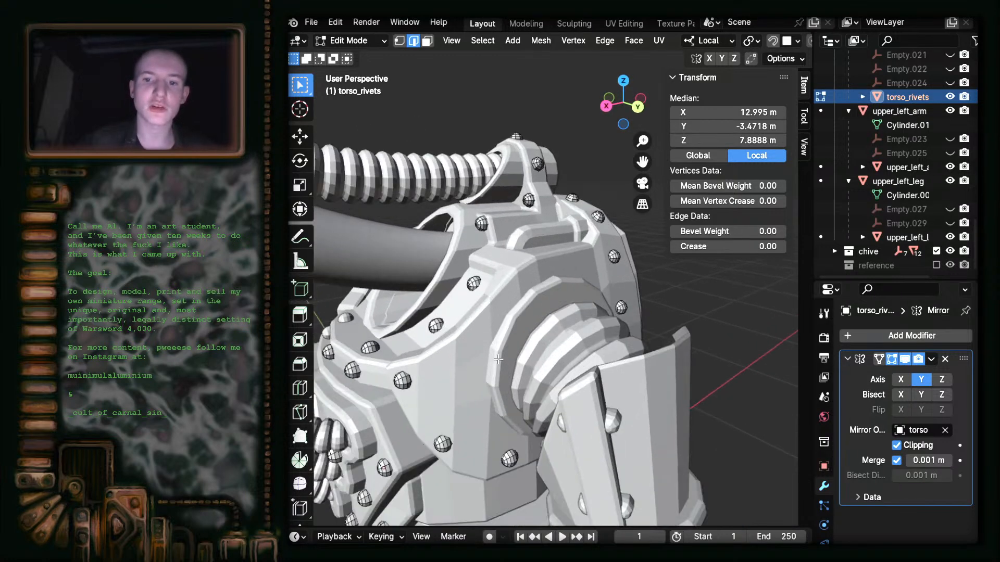
scroll(581, 178, up, 3)
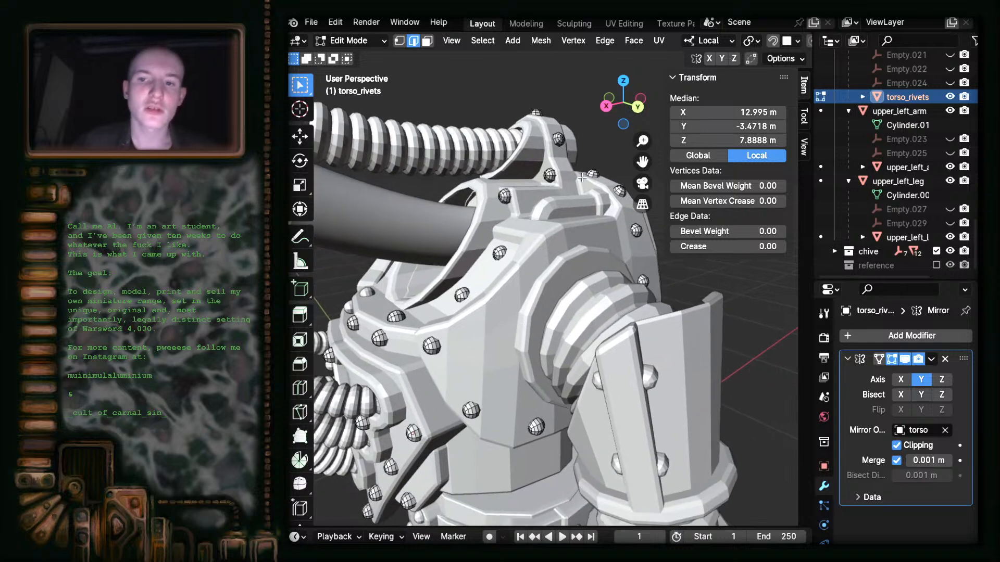
- Try duplicating the front-corner rivet below the shoulder edge across to the torso's side in the right view, and undo it
click(606, 106)
scroll(616, 379, up, 8)
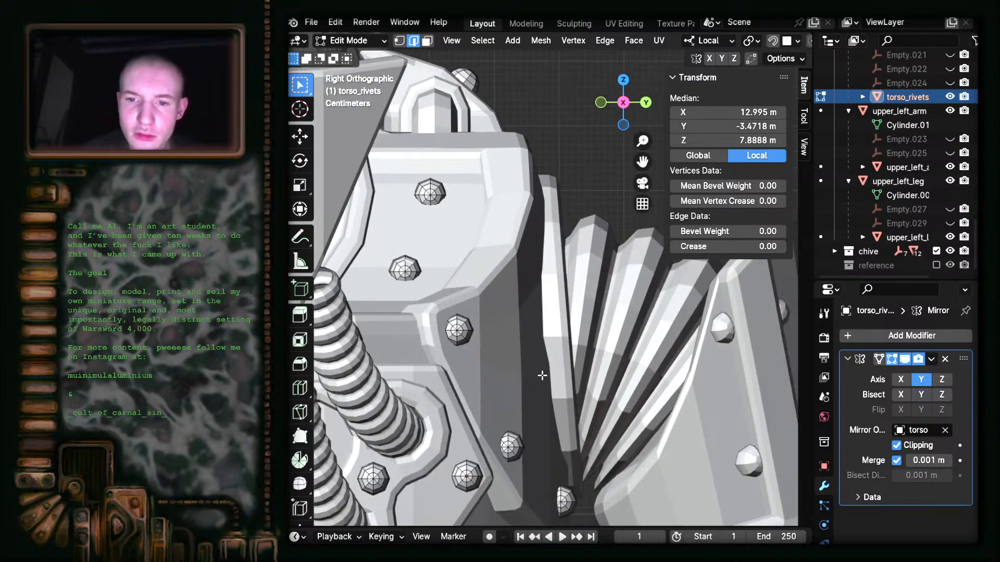
shift+middle_drag(363, 374, 459, 377)
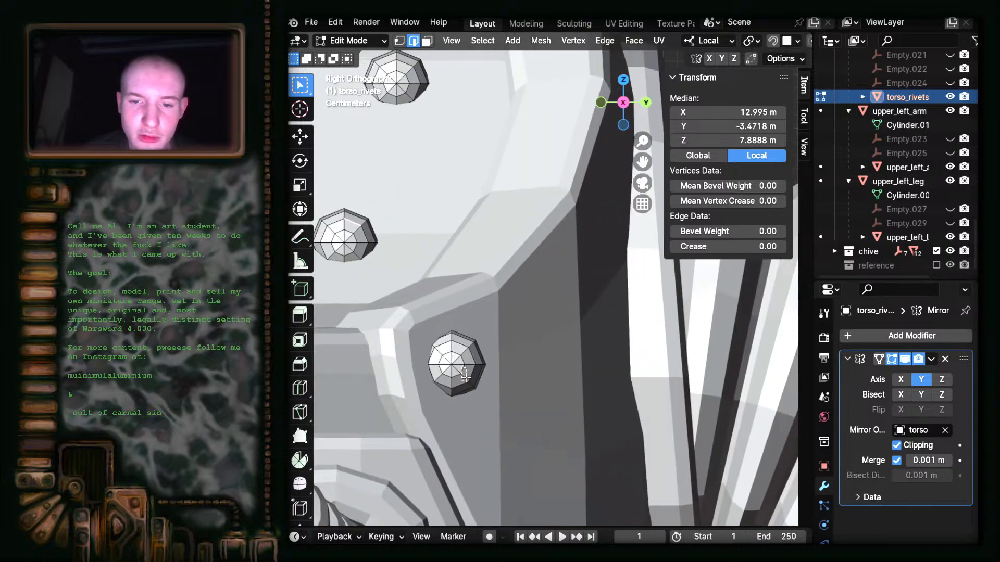
shift+click(467, 375)
key(ctrl+l)
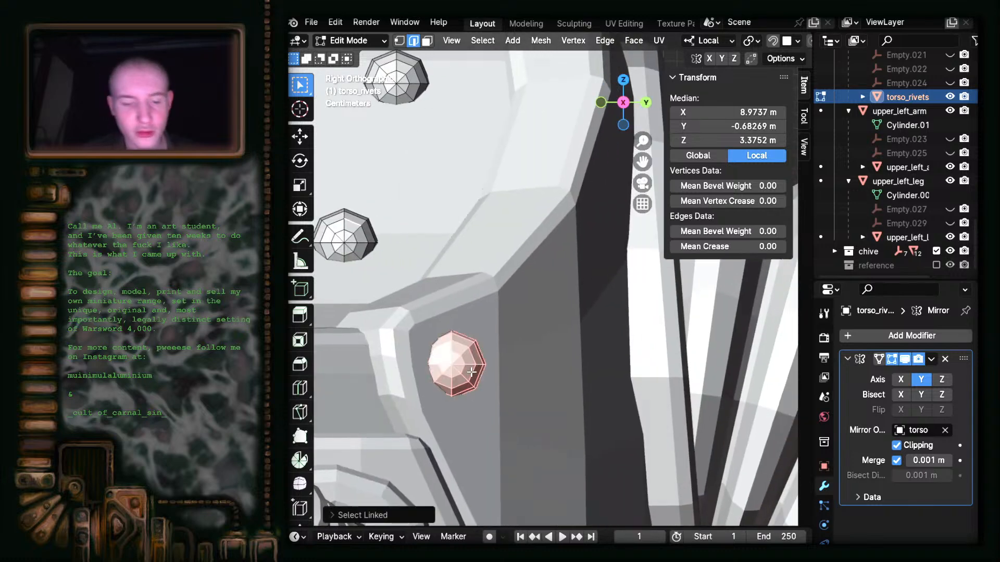
key(g)
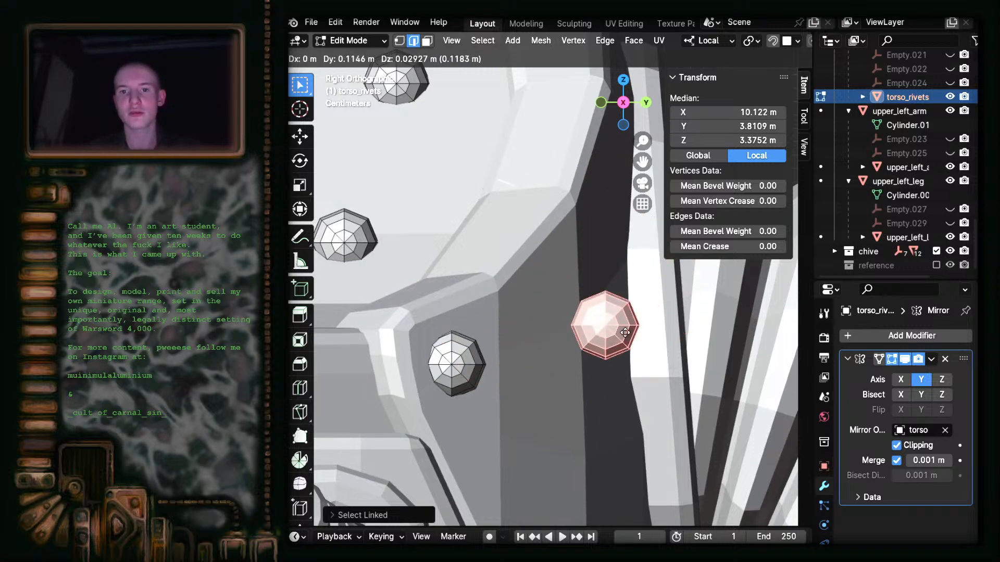
click(597, 305)
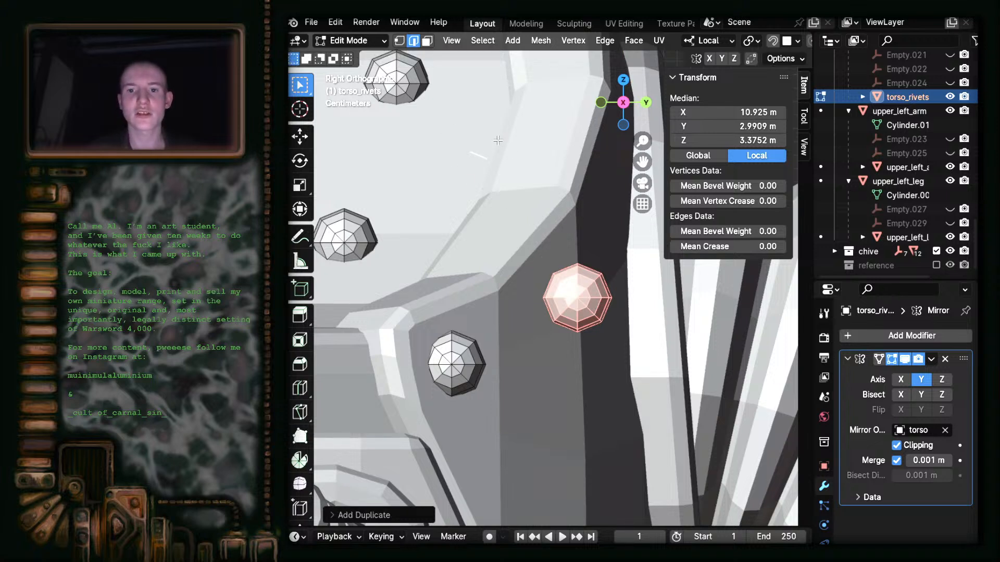
key(ctrl+z)
key(ctrl+z)
key(ctrl+z)
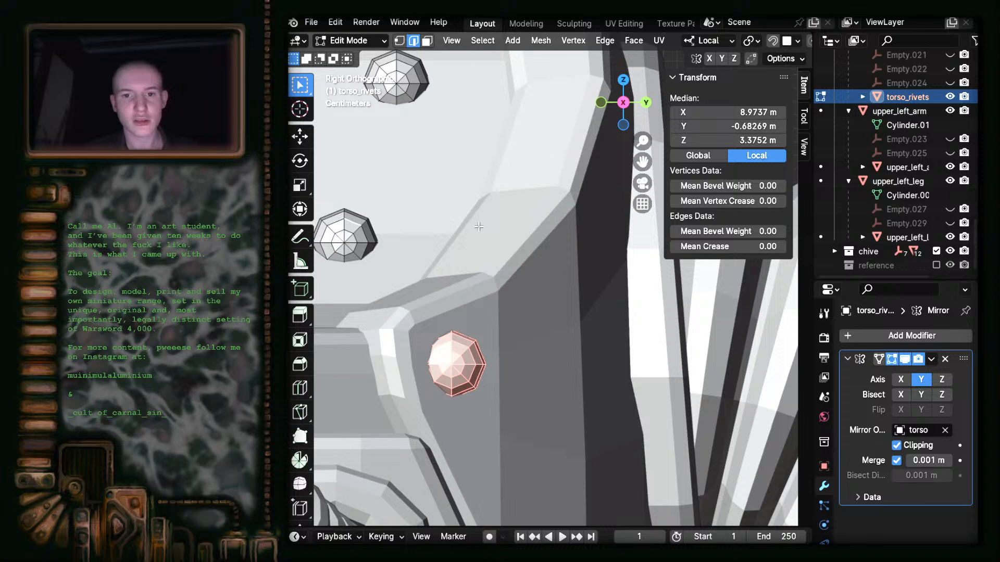
- Try selecting single edges on the front-corner rivet and its neighbour, and select the whole front-corner rivet
click(454, 370)
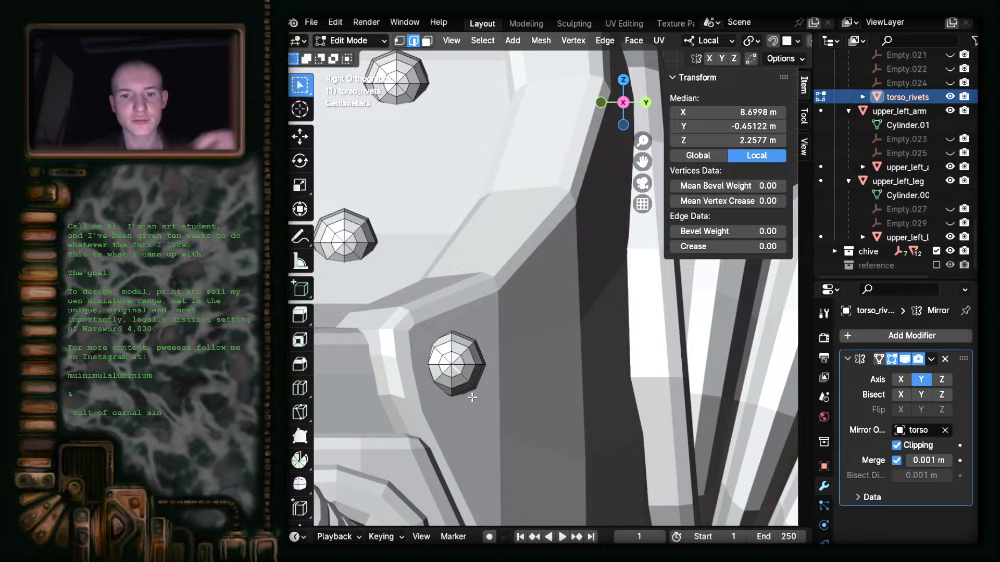
click(339, 233)
click(461, 371)
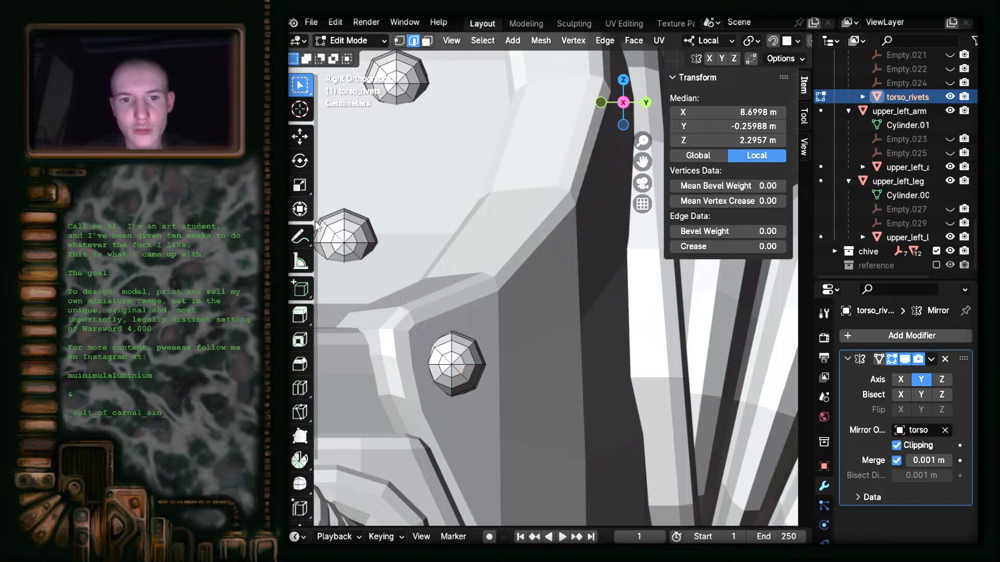
click(342, 228)
click(472, 374)
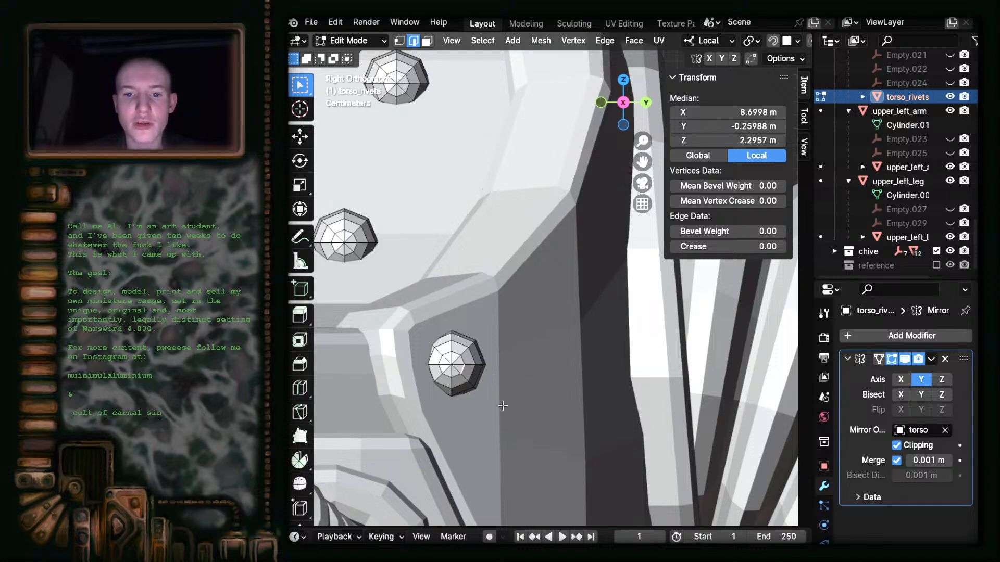
key(l)
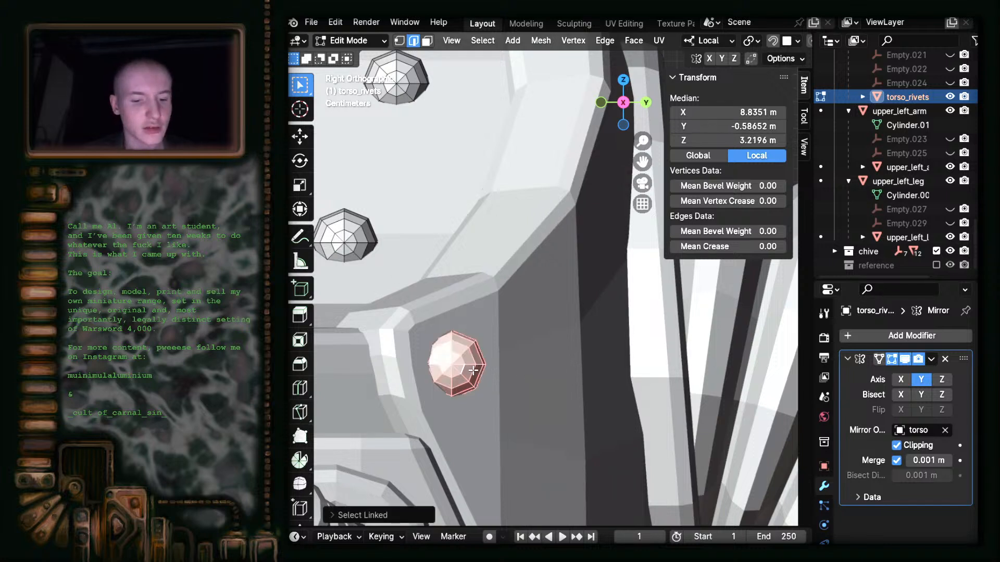
click(327, 226)
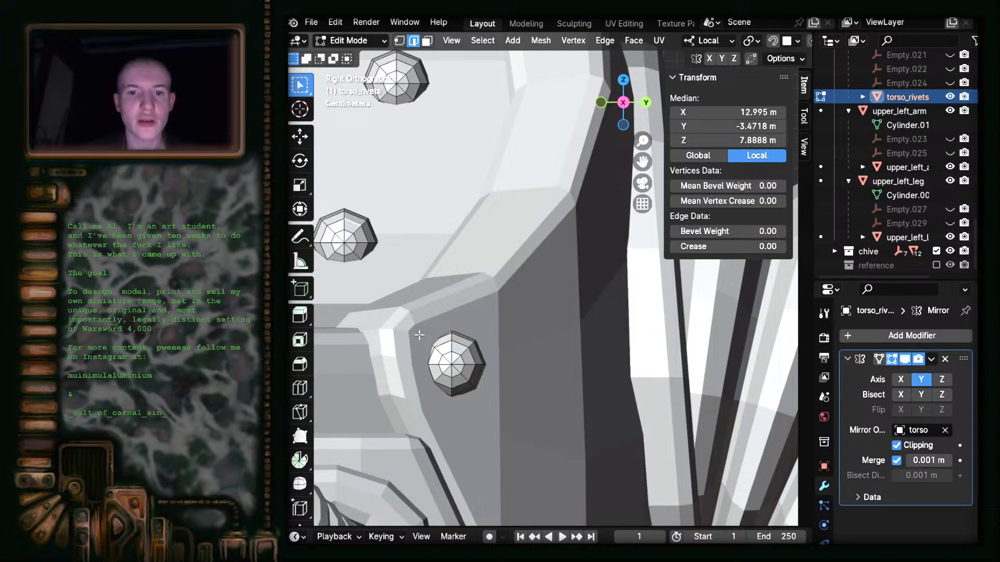
key(l)
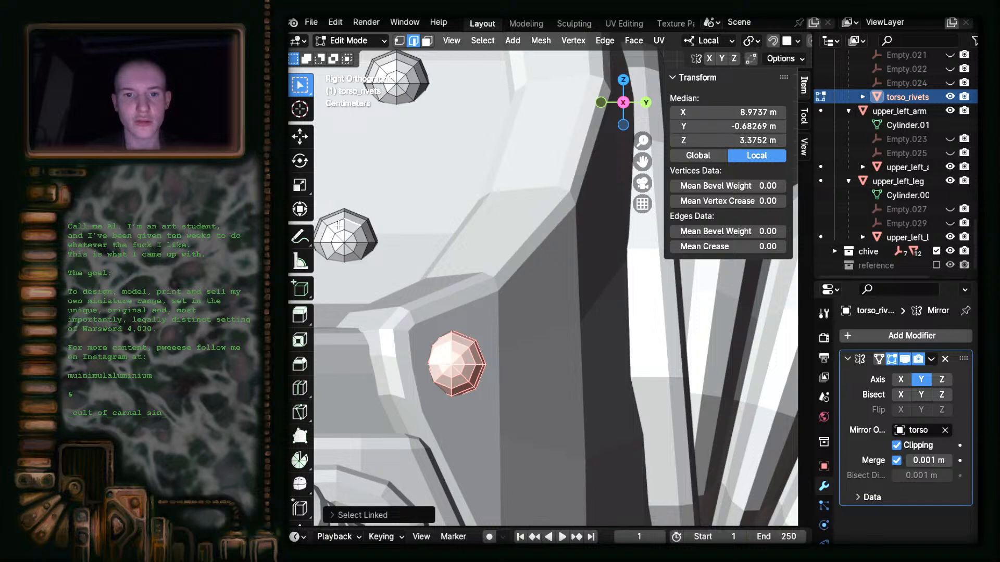
- Select the whole front-corner rivet and duplicate it about 0.0945 m along Y and 0.0744 m up in Z
click(455, 378)
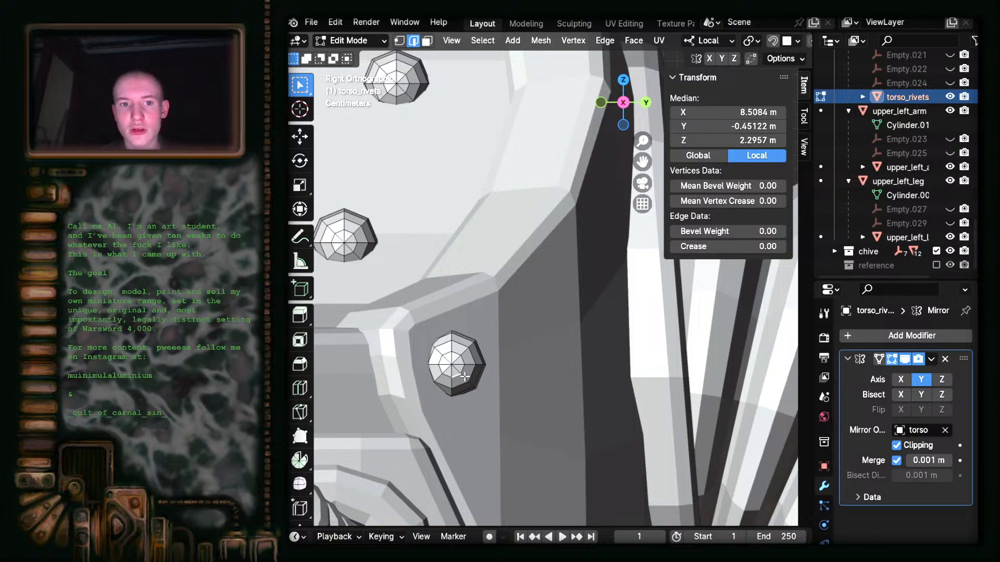
key(l)
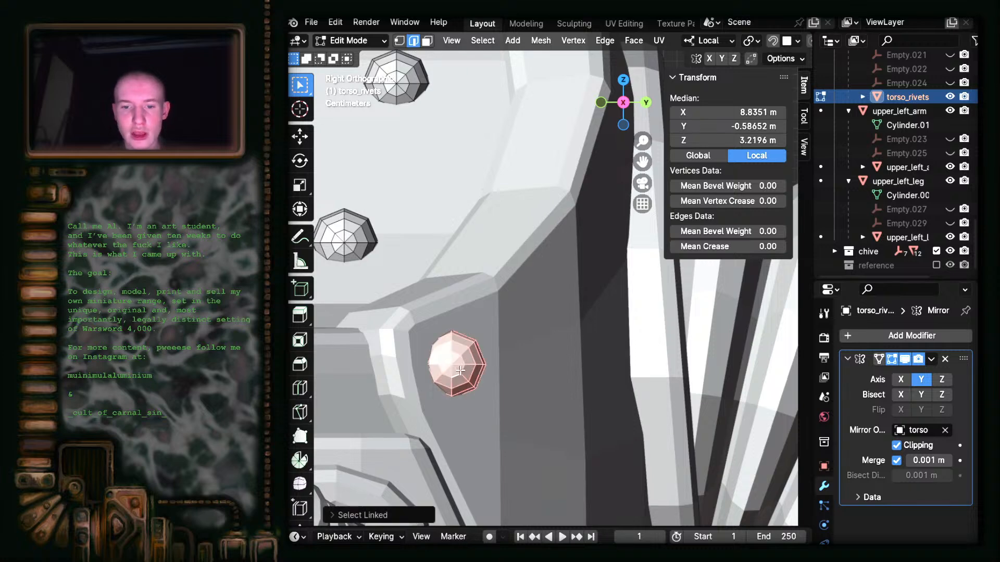
shift+middle_drag(517, 323, 482, 343)
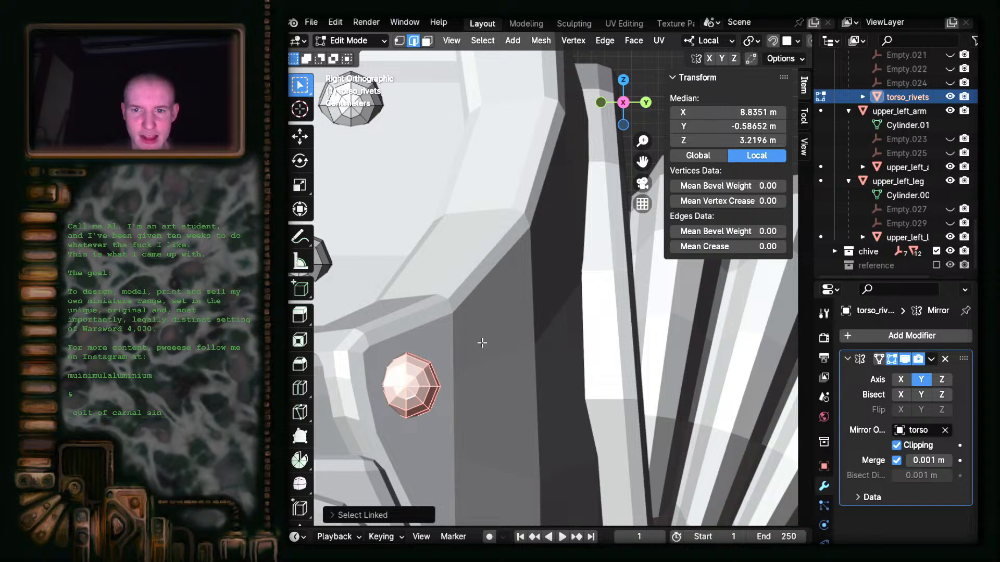
shift+middle_drag(482, 343, 560, 402)
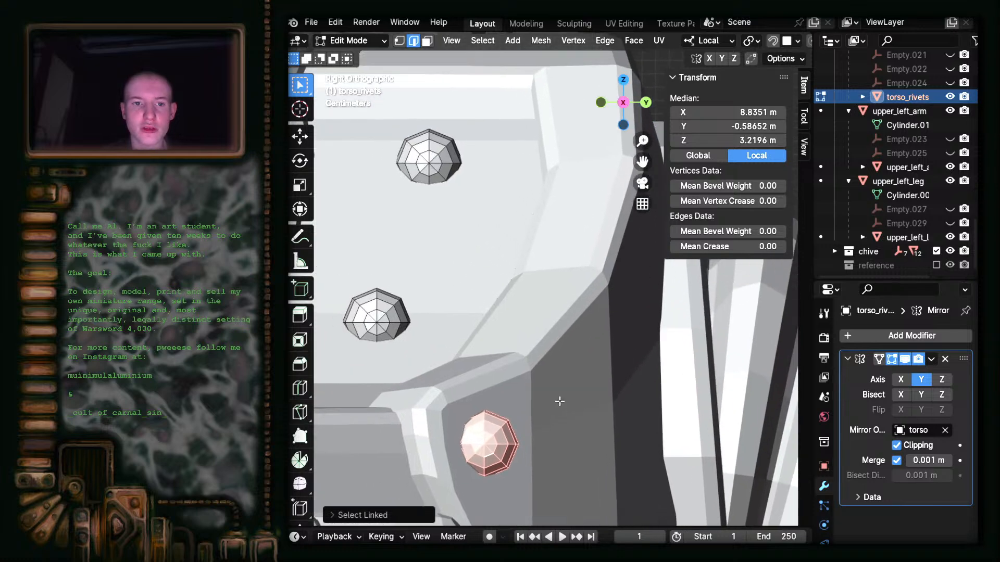
scroll(560, 401, up, 1)
scroll(560, 401, down, 2)
scroll(559, 402, up, 1)
shift+middle_drag(559, 402, 591, 412)
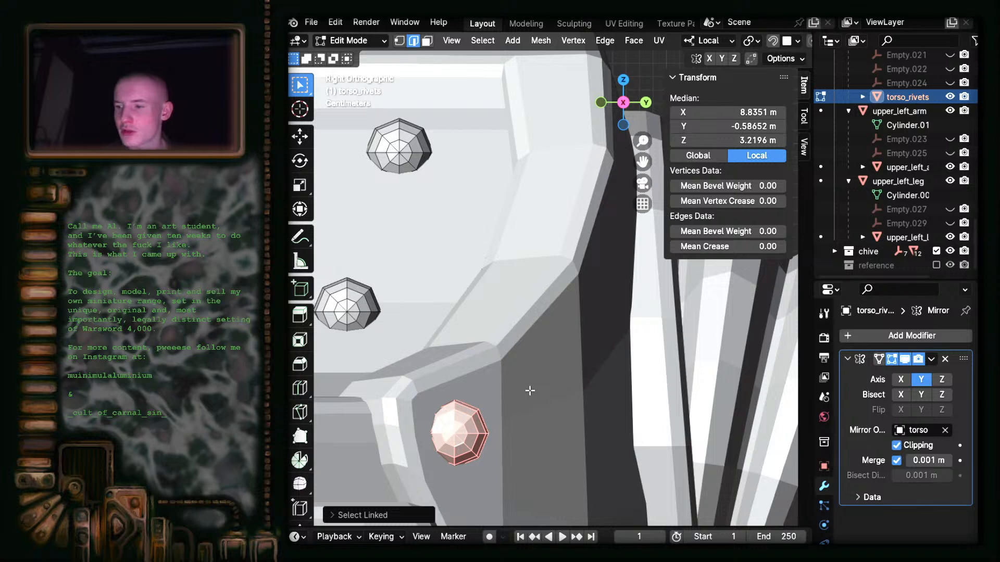
mouse_move(542, 395)
shift+middle_down()
mouse_move(504, 379)
mouse_move(534, 391)
shift+middle_up()
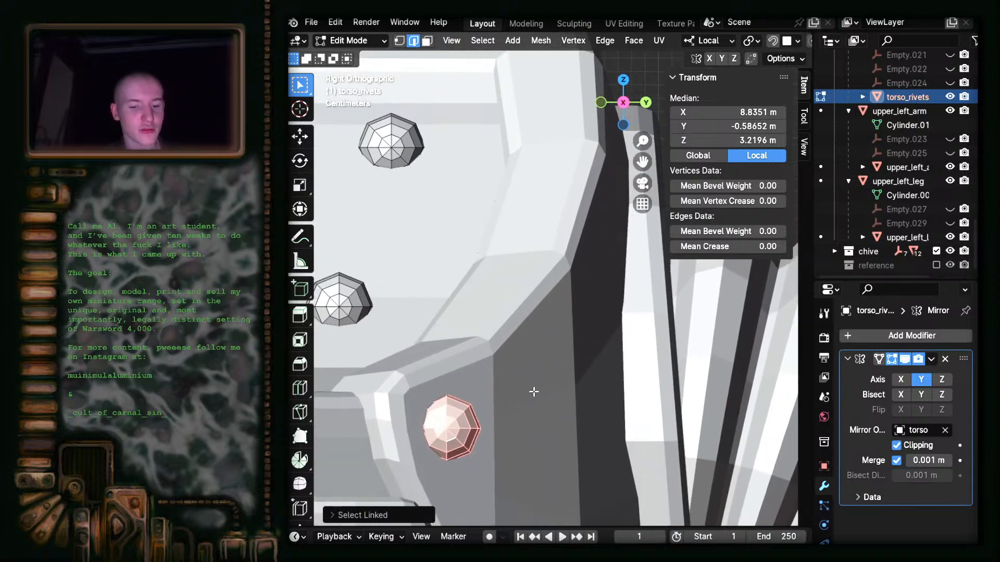
key(shift+d)
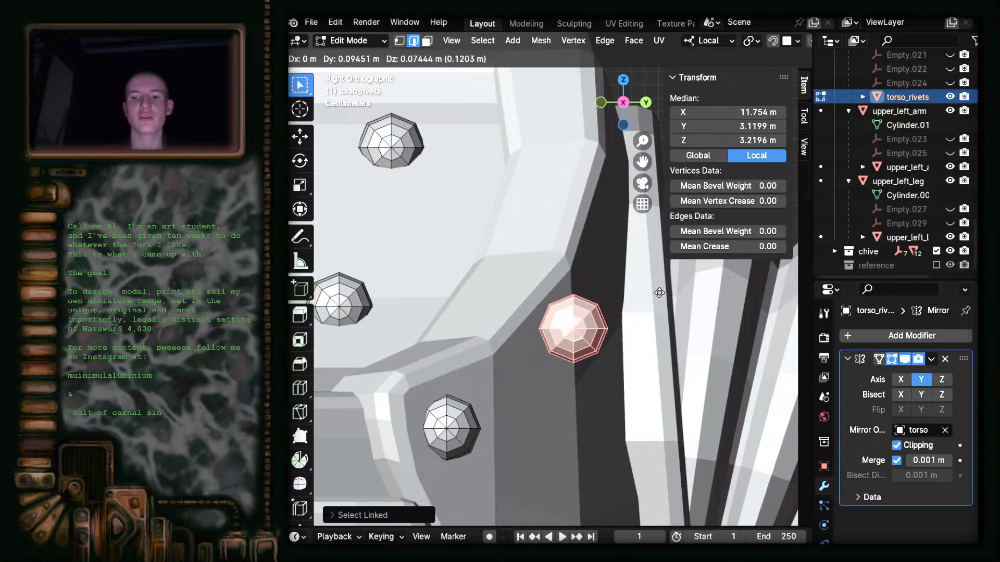
click(660, 293)
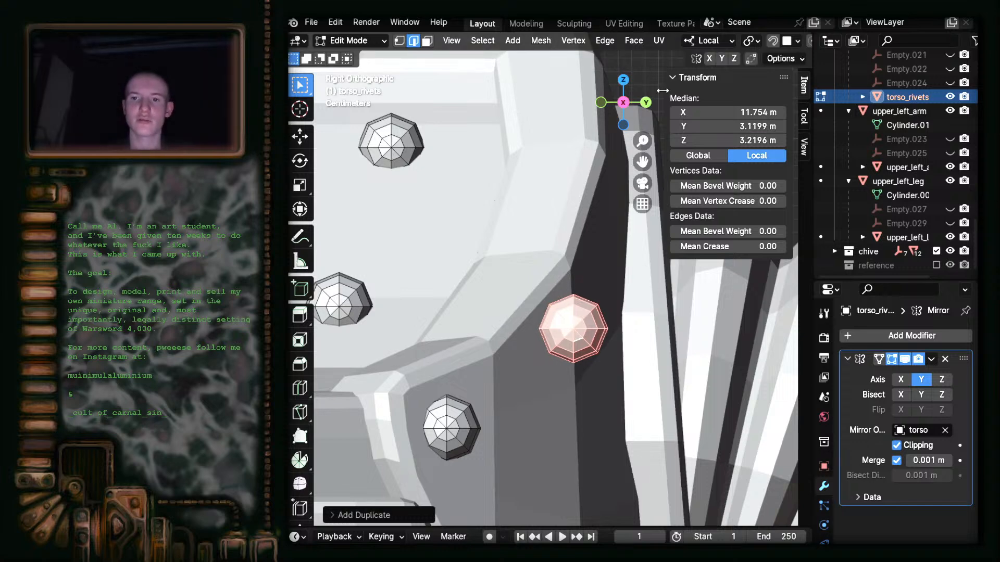
- In the back view, move the duplicated rivet rearward onto the torso's side plate, to about local X 11.08 m and Z 7.88 m
click(645, 102)
shift+middle_drag(468, 444, 842, 381)
shift+middle_drag(578, 366, 560, 403)
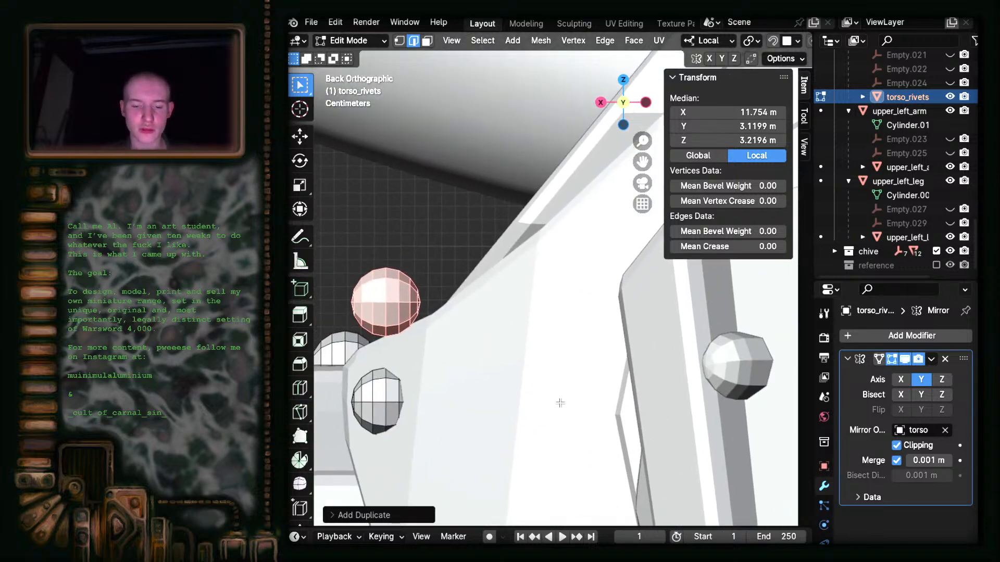
key(g)
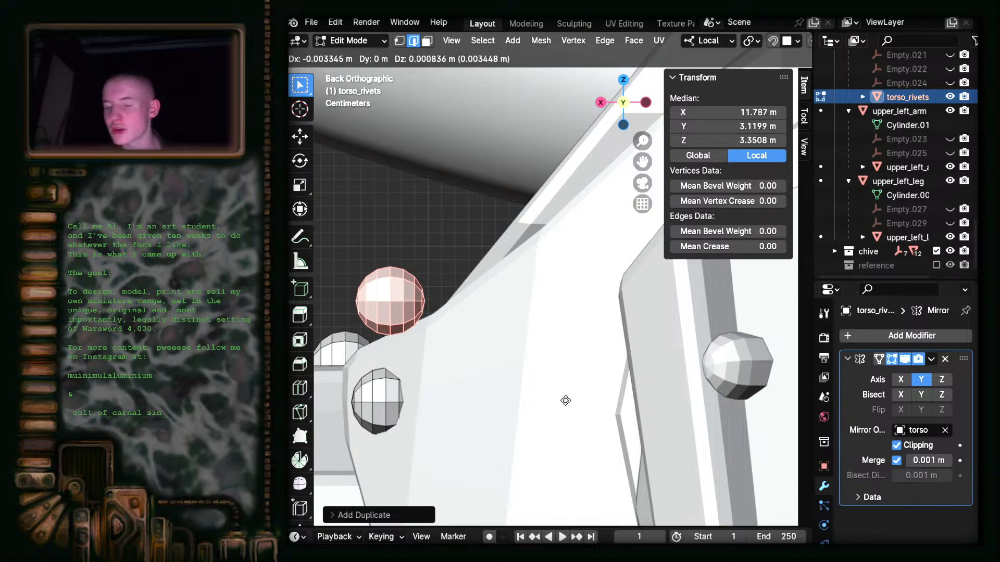
click(718, 426)
middle_drag(619, 325, 667, 310)
click(633, 99)
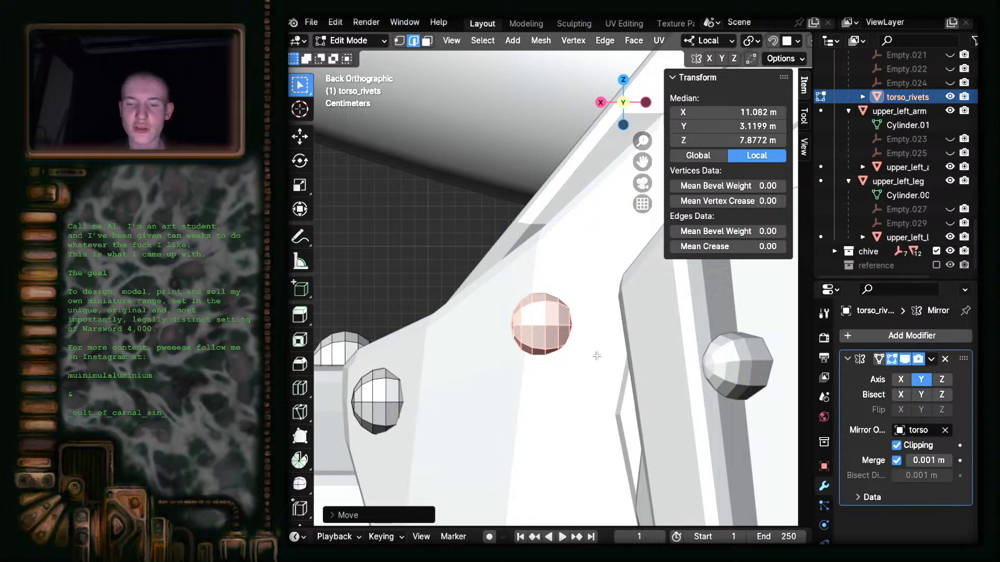
- Raise the duplicated side rivet about 0.0085 m along its local X axis
scroll(596, 356, down, 5)
scroll(575, 271, up, 4)
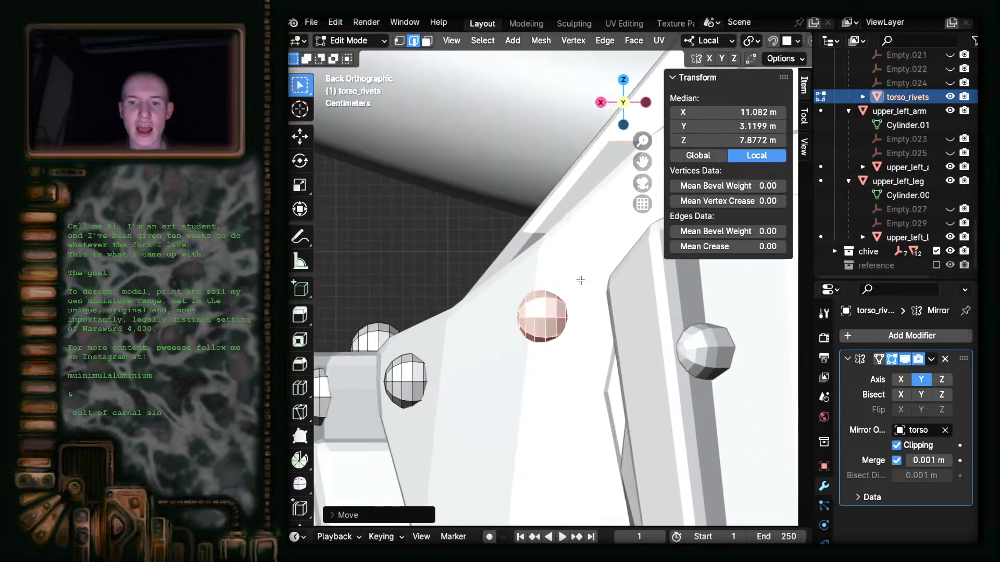
key(g)
key(x)
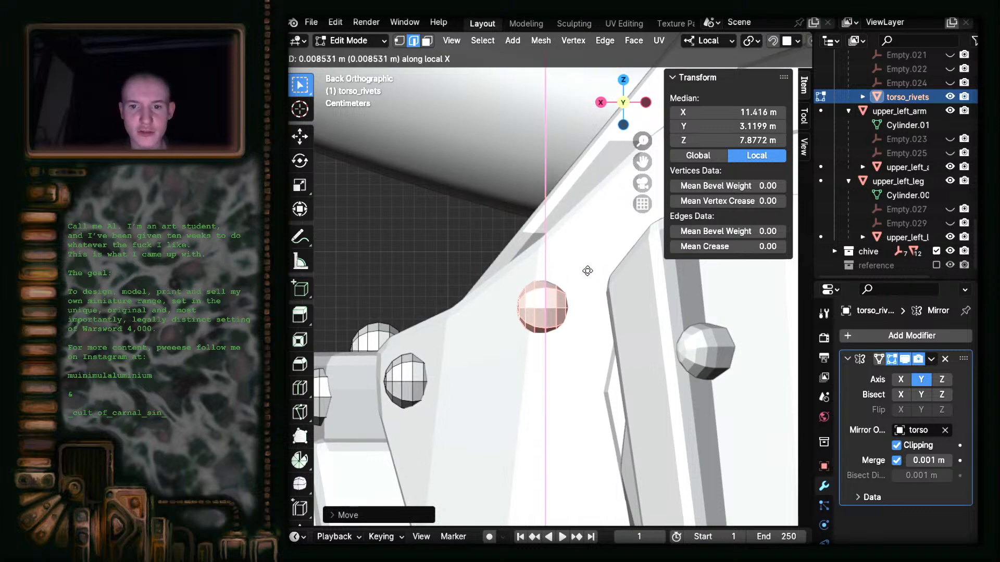
click(587, 271)
- Select the whole original front-corner rivet and raise it along its local X axis to about 9.05 m
click(421, 383)
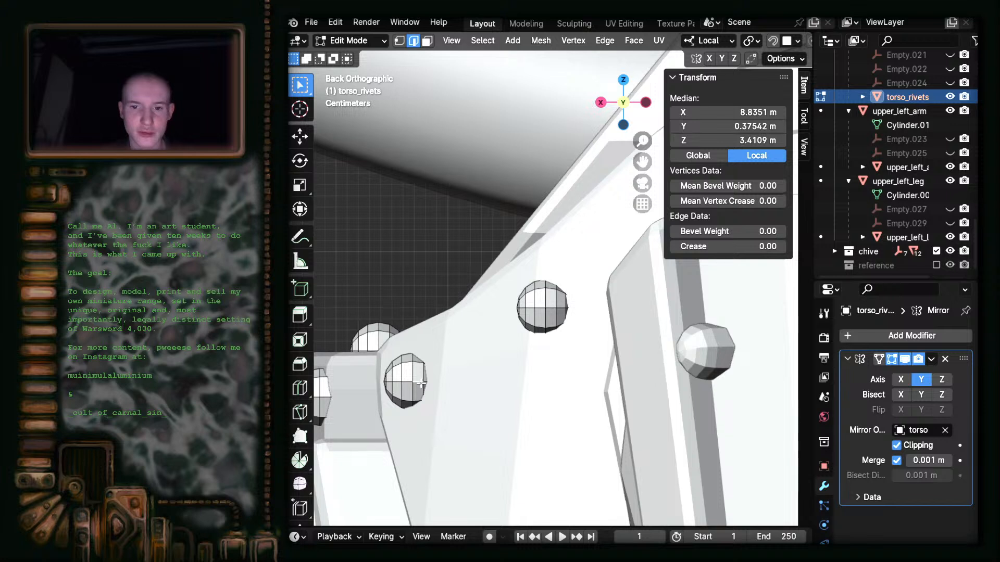
key(ctrl+l)
key(g)
key(x)
key(x)
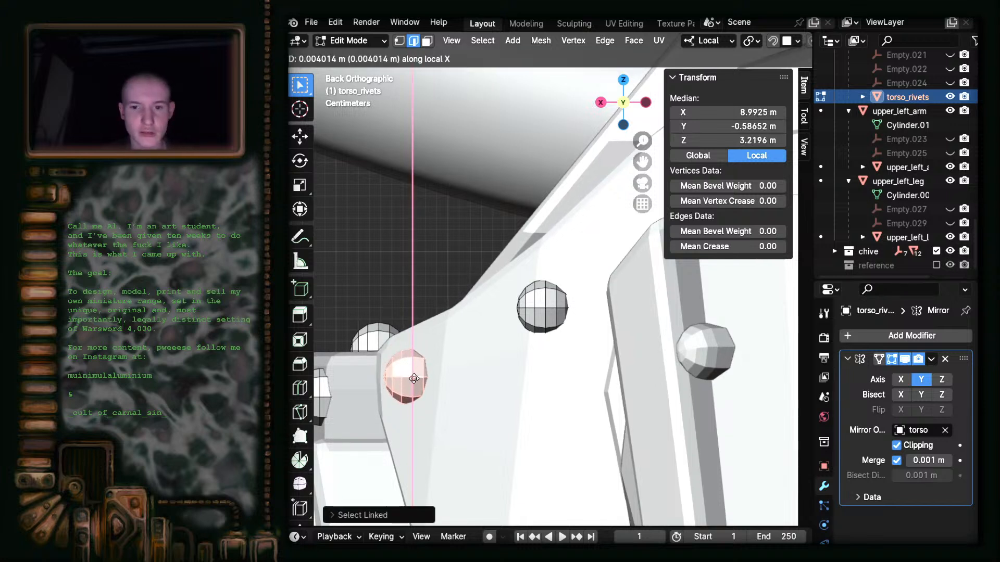
click(413, 377)
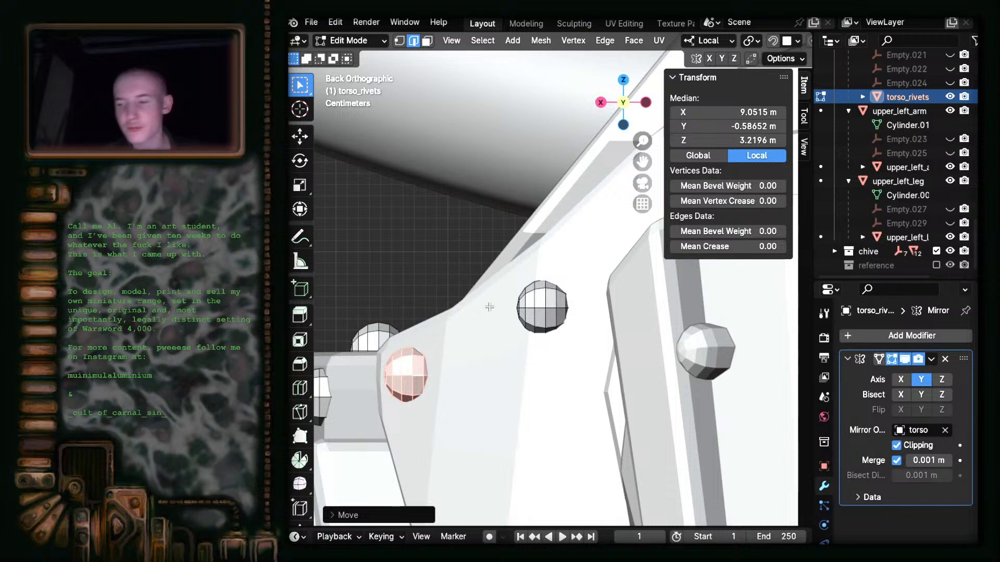
- Pick an edge on the new side rivet and examine its placement and spacing against the surrounding torso rivets
scroll(489, 307, down, 3)
middle_drag(490, 307, 548, 282)
click(555, 311)
middle_drag(578, 354, 575, 314)
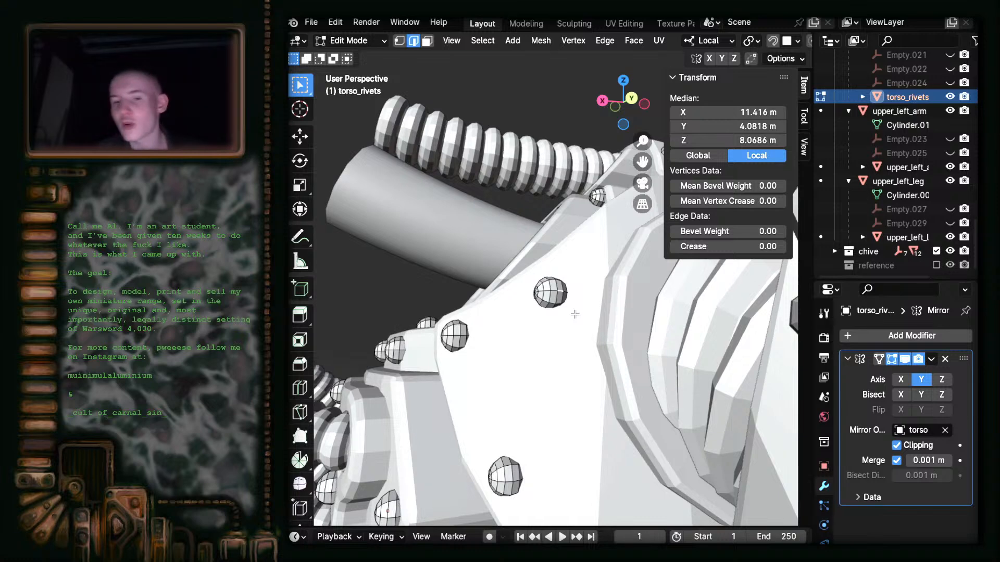
middle_drag(541, 300, 671, 354)
scroll(641, 353, down, 3)
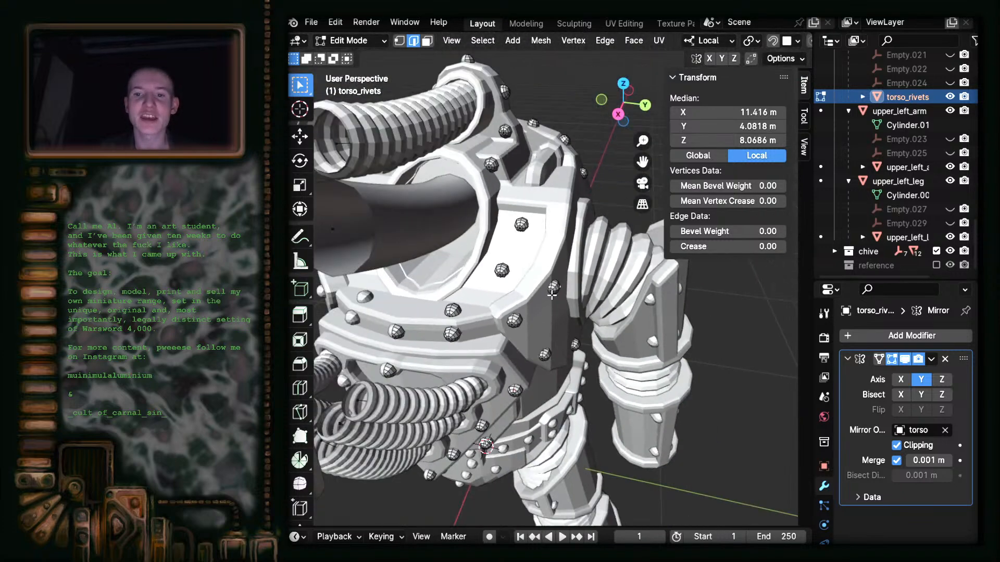
scroll(550, 294, up, 5)
middle_drag(564, 309, 494, 325)
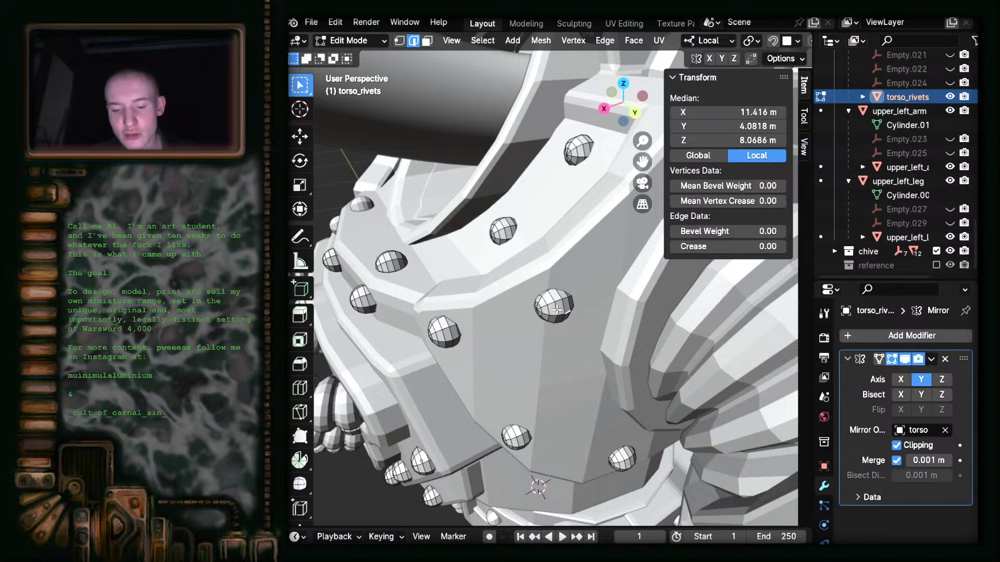
scroll(557, 310, up, 8)
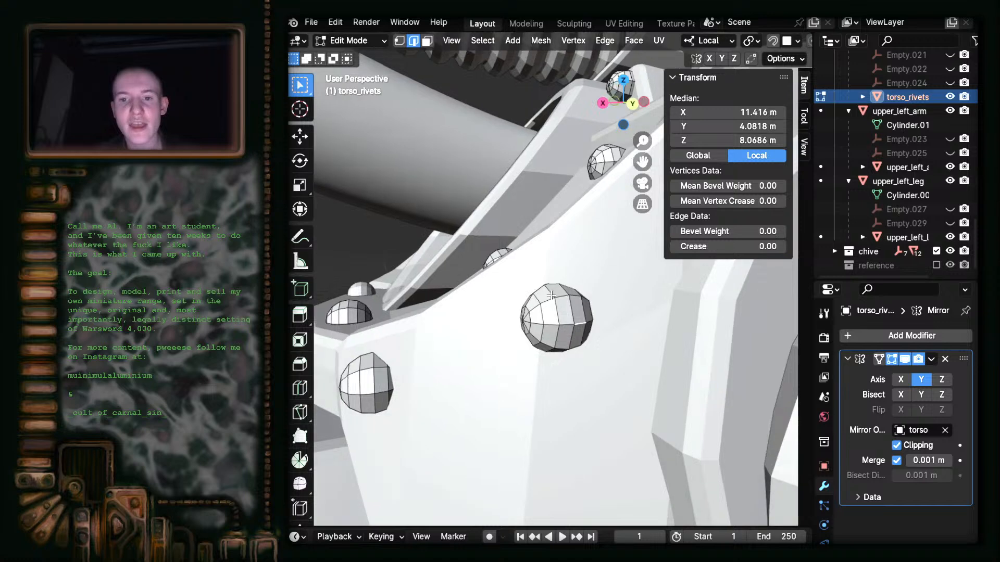
scroll(557, 311, down, 7)
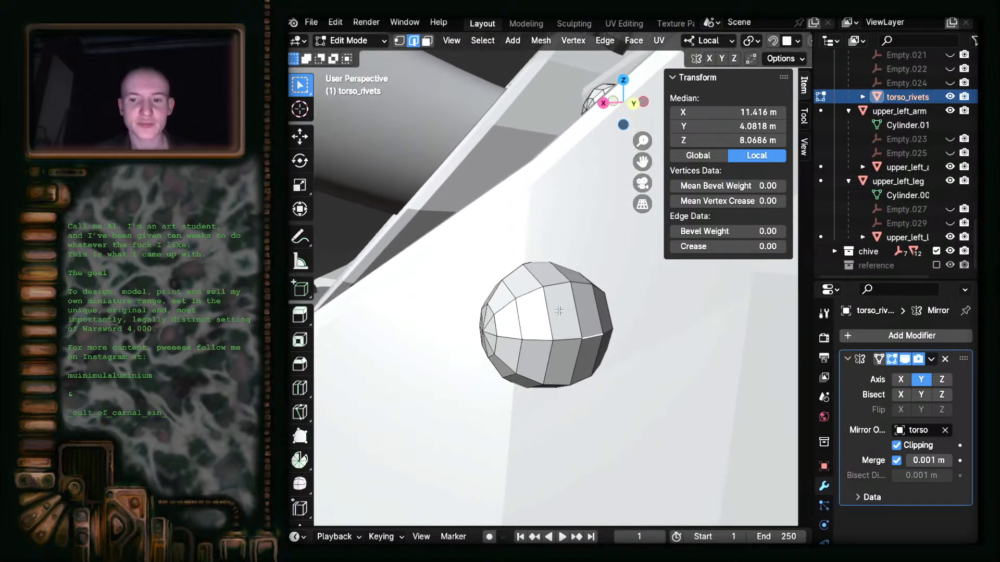
shift+middle_drag(553, 343, 582, 380)
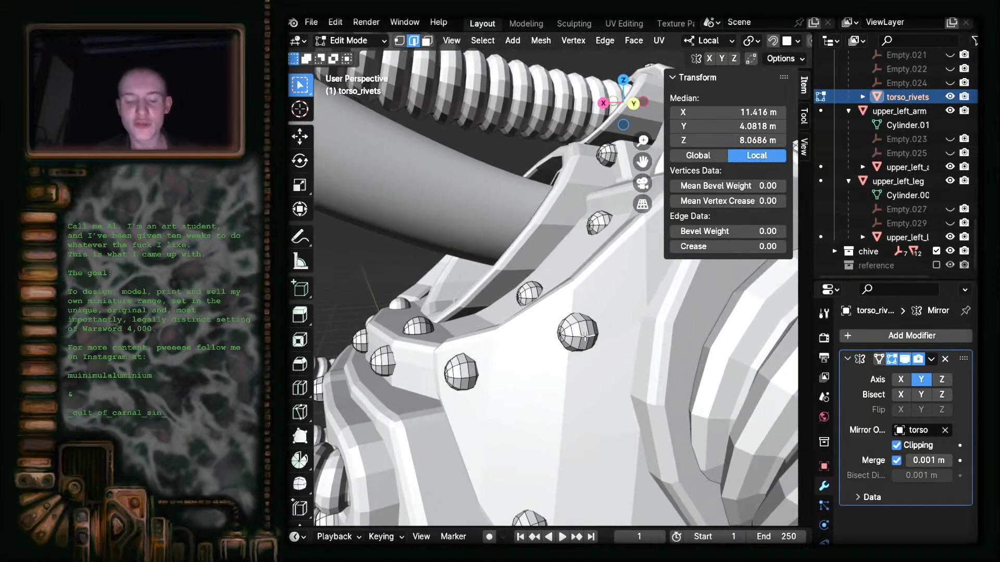
key(comma)
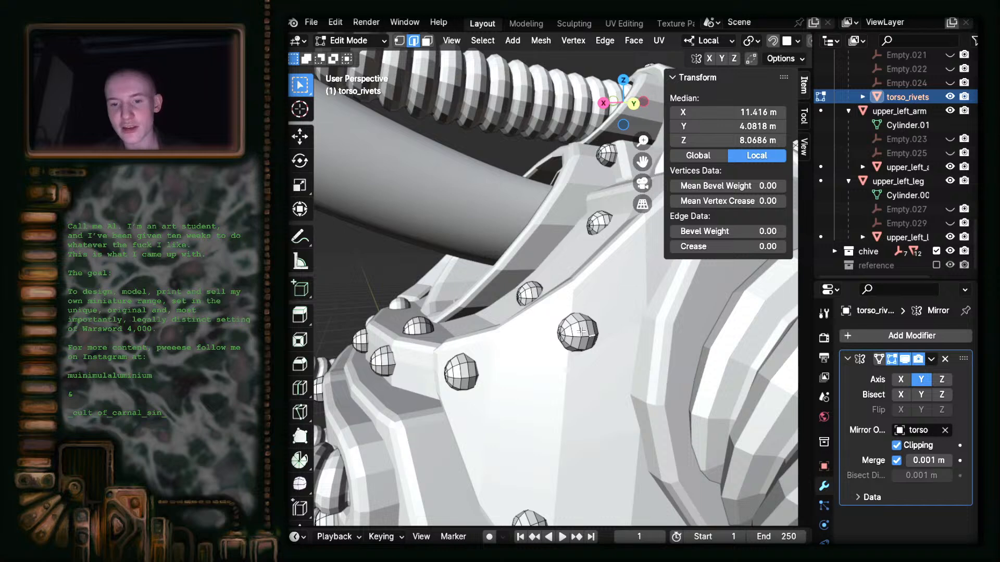
- Select the whole new side rivet and examine the rivet placement around the torso from several angles, including the underside
key(ctrl+l)
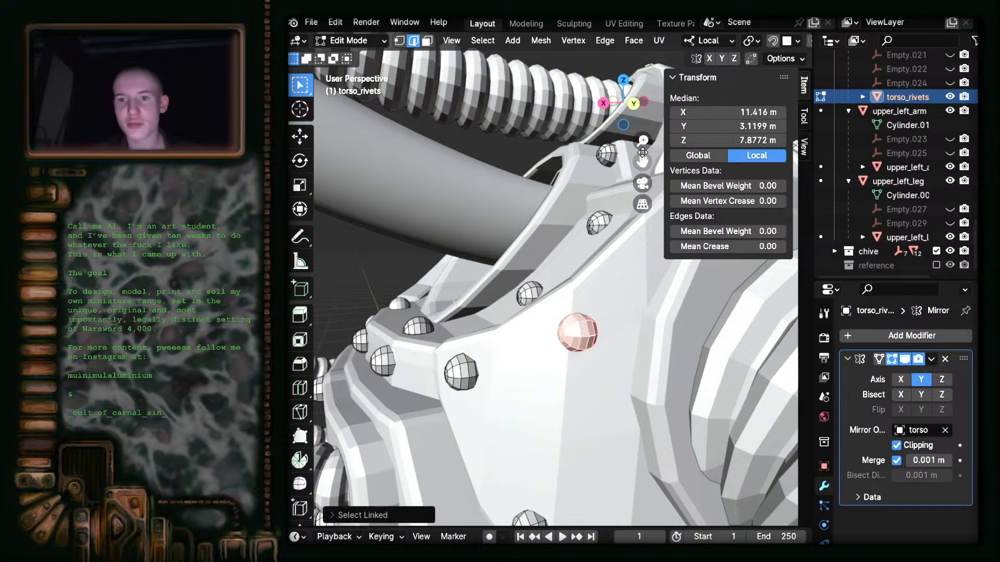
click(633, 104)
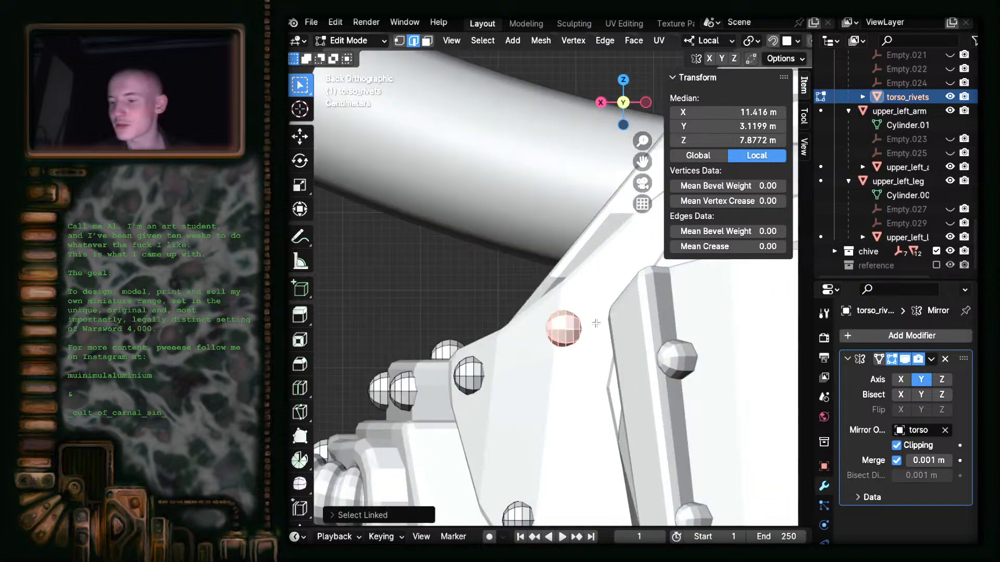
scroll(604, 318, up, 1)
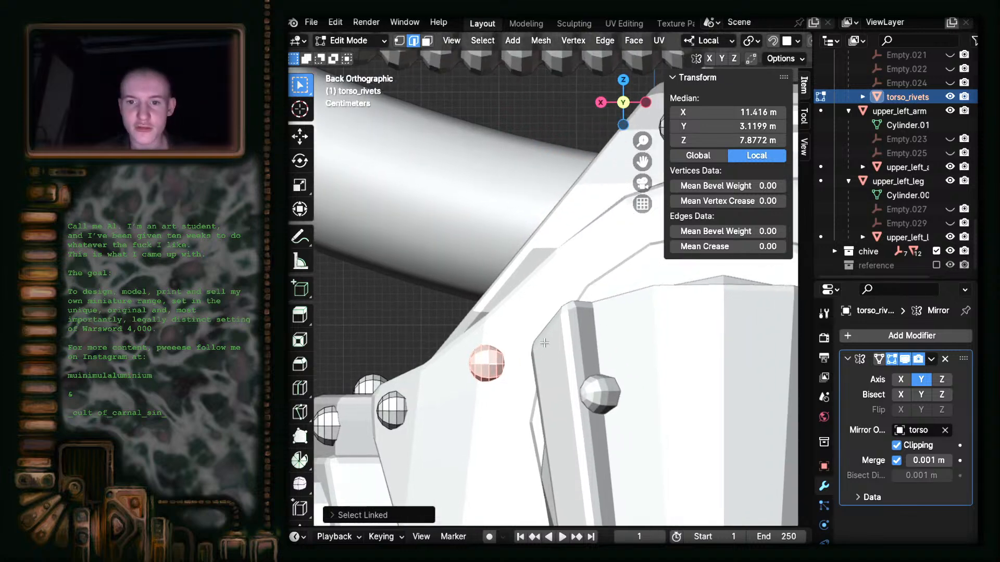
scroll(544, 343, up, 1)
shift+middle_drag(491, 420, 570, 144)
scroll(525, 293, down, 2)
shift+middle_drag(575, 337, 652, 359)
scroll(577, 406, down, 4)
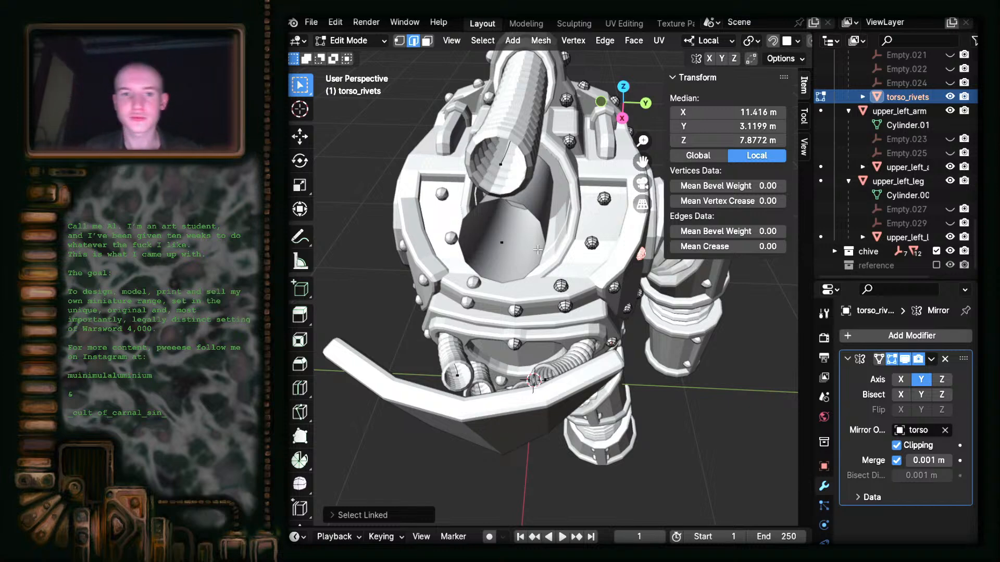
shift+middle_drag(553, 317, 517, 360)
middle_drag(641, 359, 490, 318)
scroll(535, 317, up, 4)
scroll(521, 365, up, 3)
shift+middle_drag(549, 432, 618, 370)
scroll(618, 371, up, 5)
shift+middle_drag(564, 392, 622, 386)
scroll(554, 352, down, 7)
scroll(622, 386, down, 8)
middle_drag(439, 391, 524, 334)
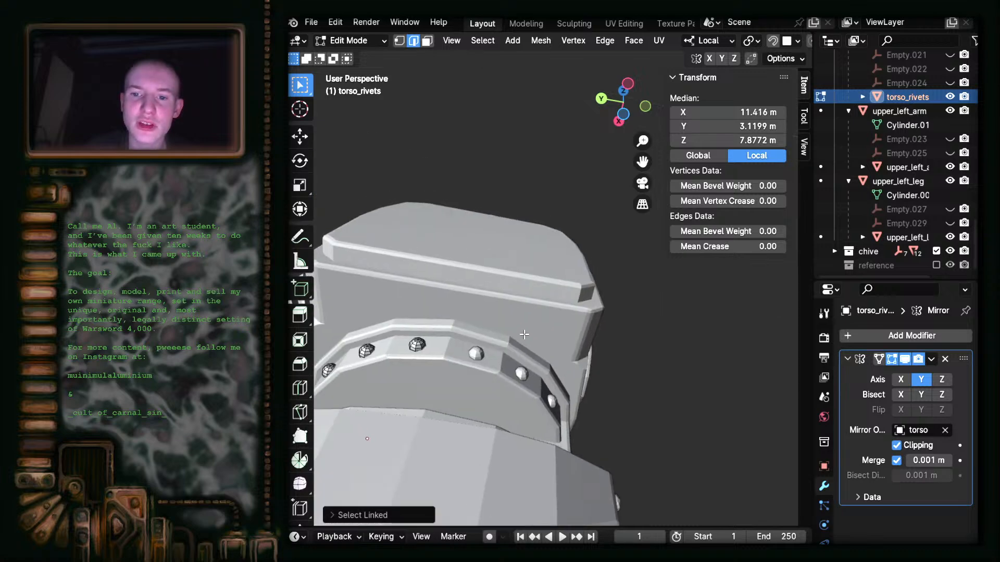
click(624, 114)
scroll(544, 235, up, 5)
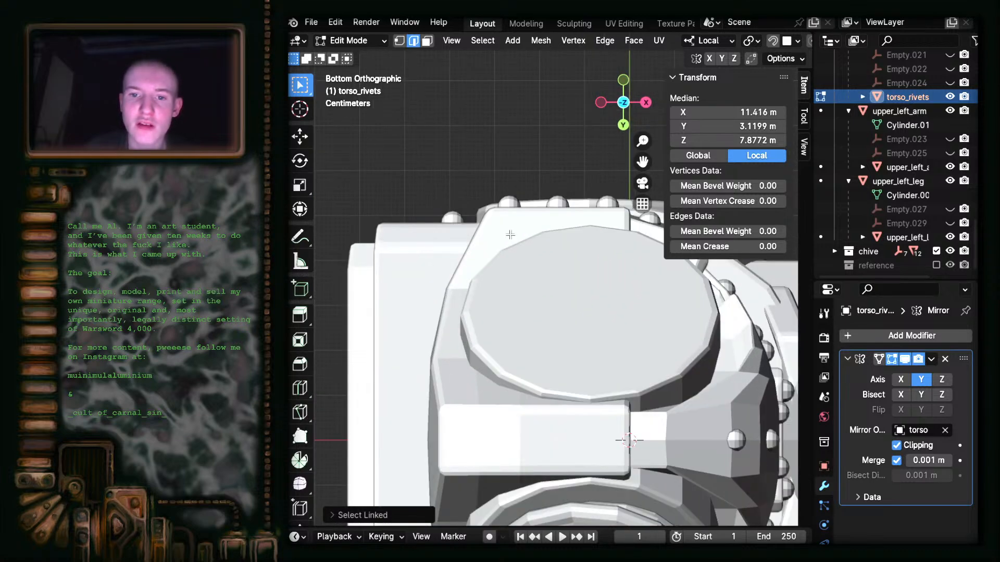
click(451, 212)
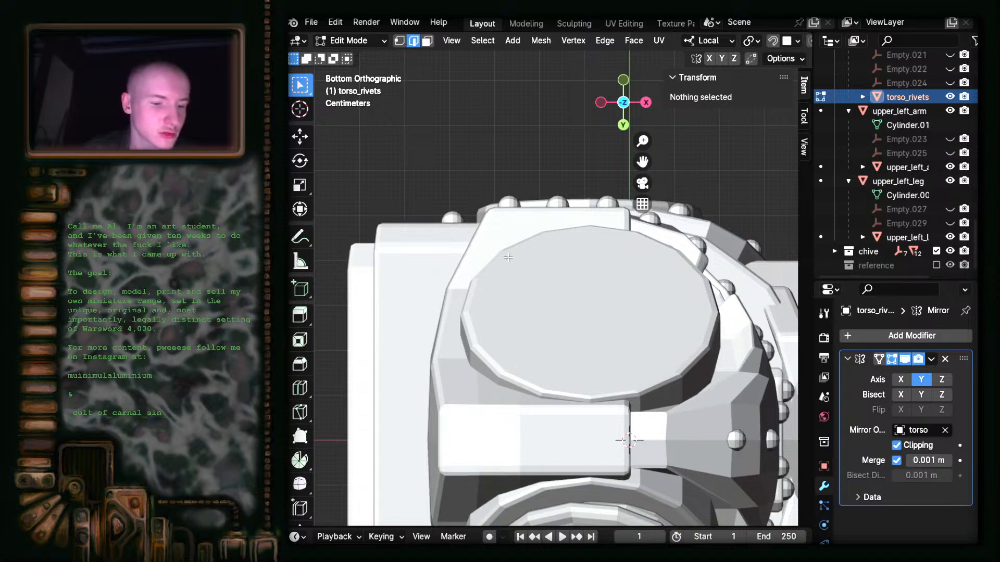
key(Tab)
key(Tab)
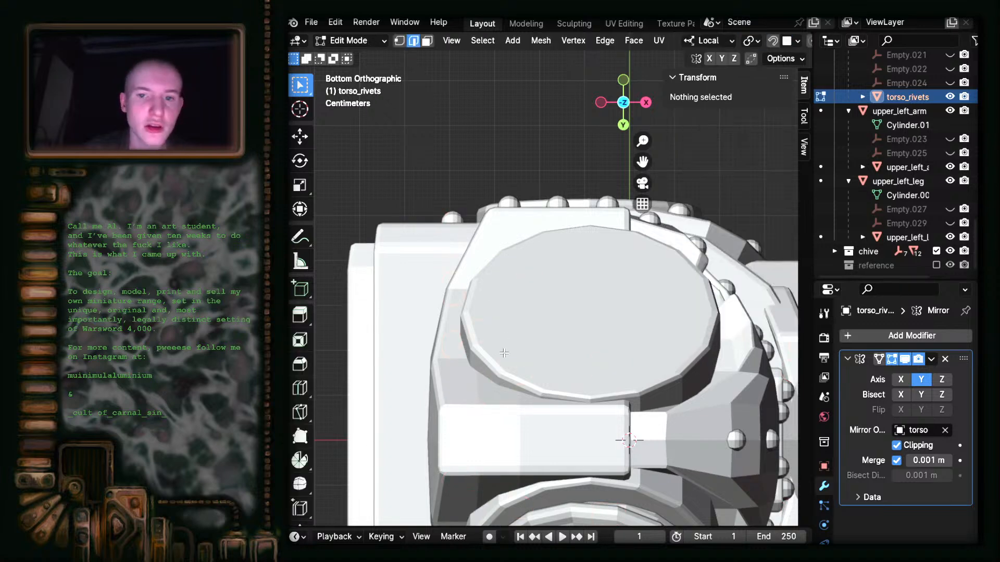
- Select the whole lowest rivet on the torso's side plate and show it in the bottom view with X-ray on
shift+middle_drag(506, 419, 563, 113)
middle_drag(497, 364, 560, 170)
middle_drag(569, 276, 571, 209)
shift+middle_drag(580, 170, 555, 369)
click(540, 213)
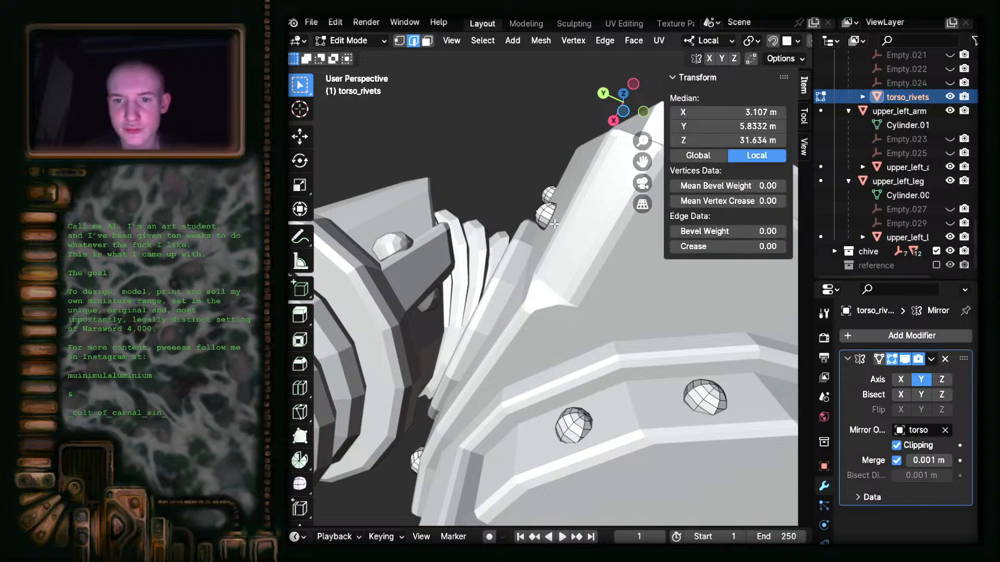
key(ctrl+l)
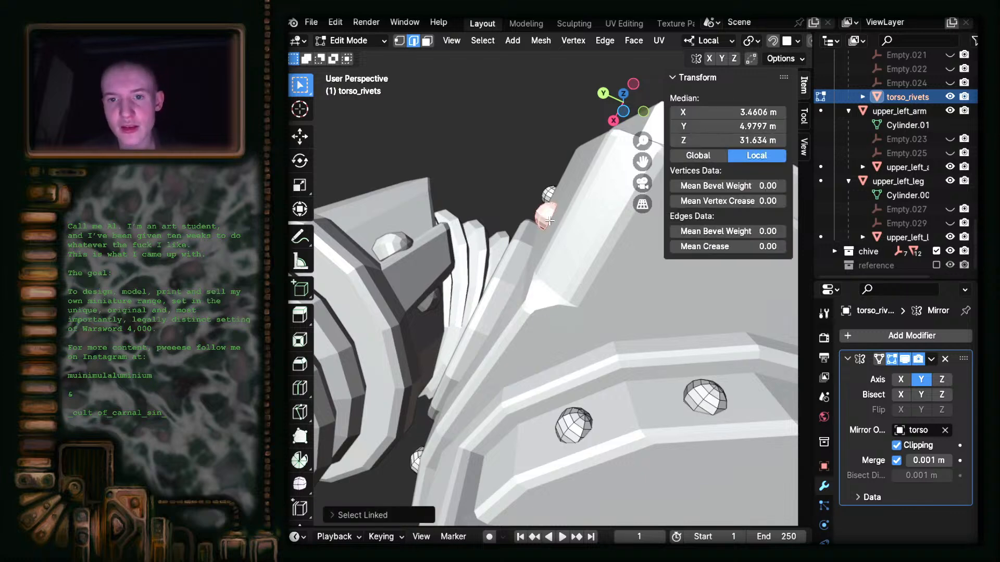
click(623, 110)
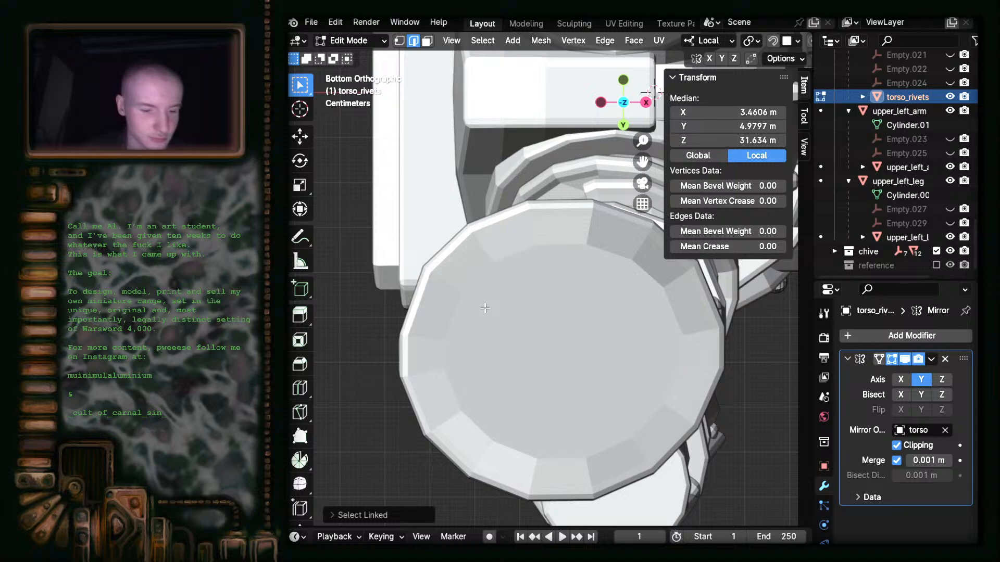
key(alt+z)
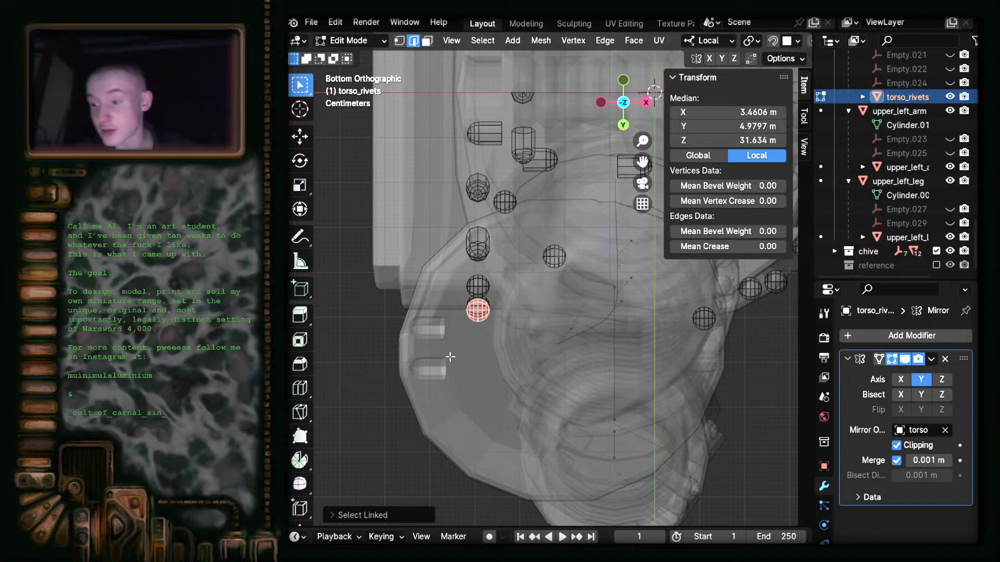
shift+middle_drag(475, 349, 536, 402)
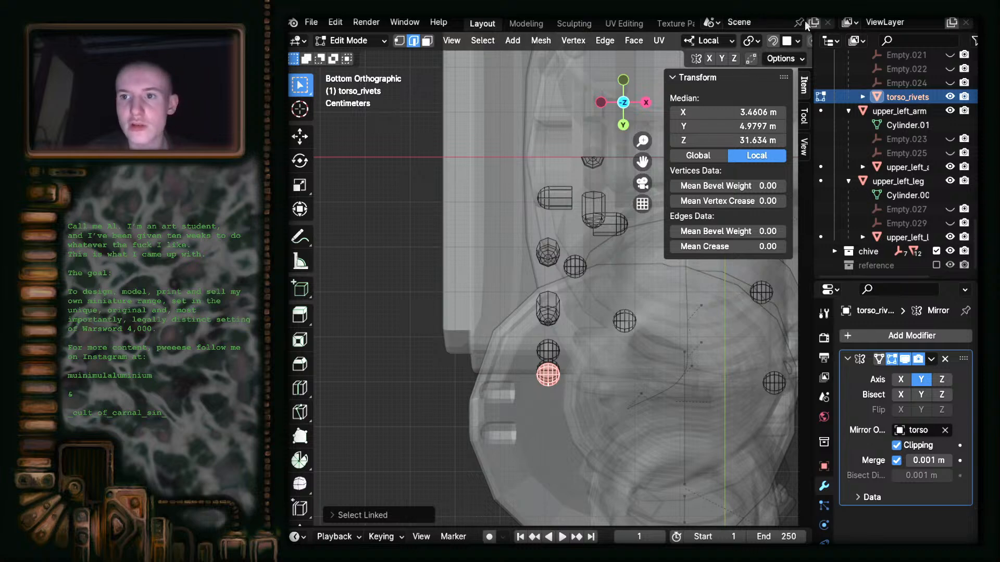
scroll(789, 42, down, 3)
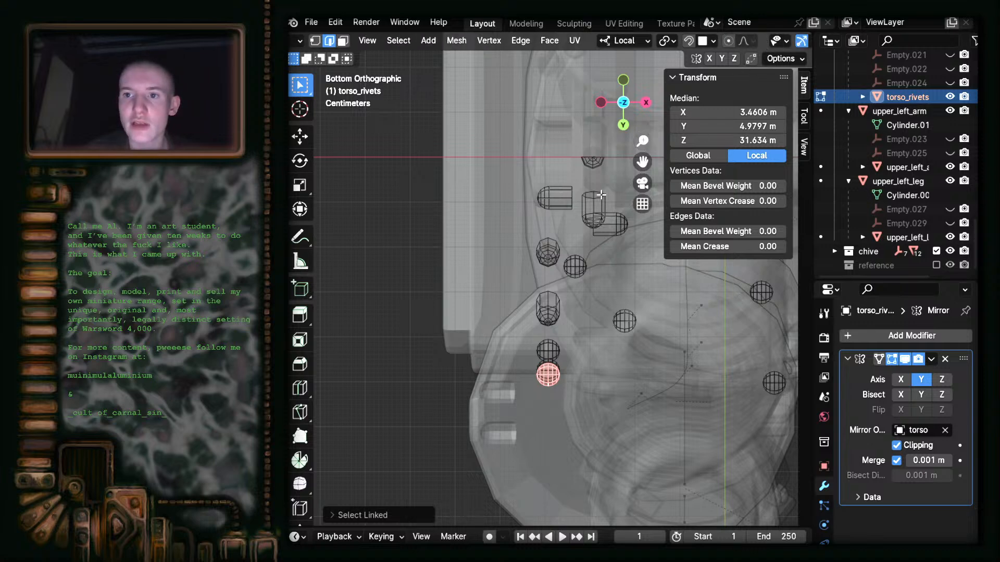
- Duplicate the rivet and place the copy under the torso's outer corner, at about local Y -0.90 m and Z 35.36 m
key(alt+z)
key(alt+z)
key(alt+z)
key(alt+z)
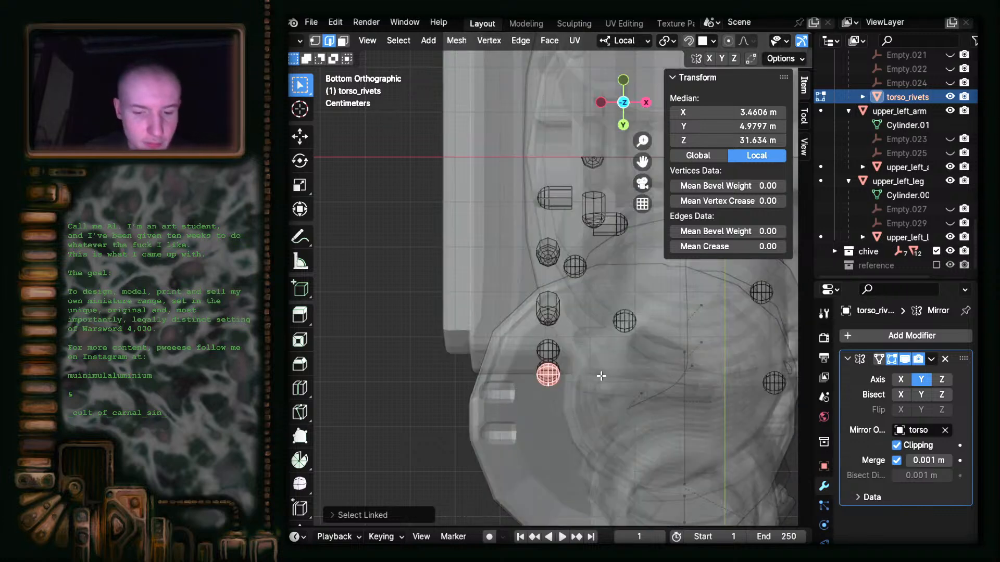
key(g)
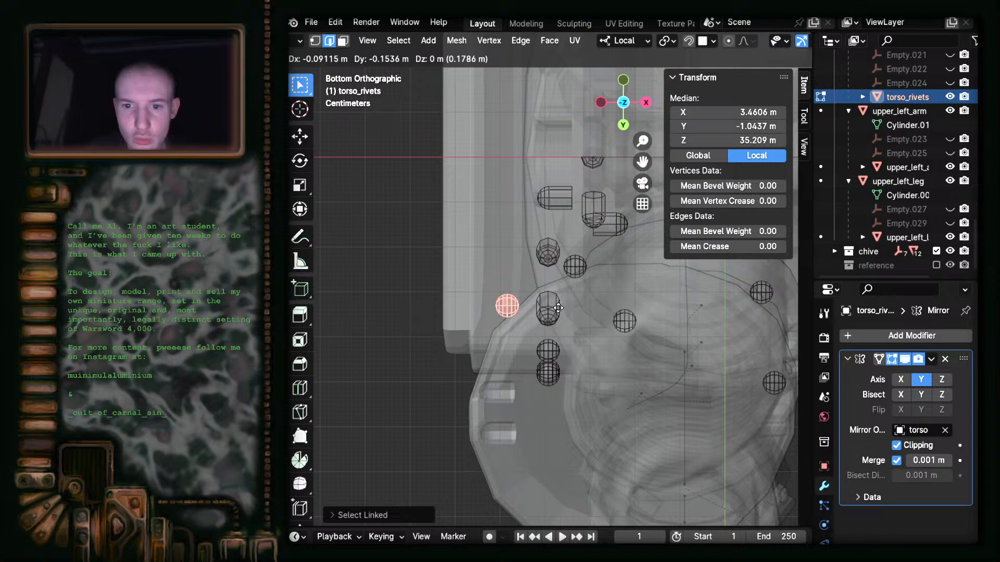
click(557, 311)
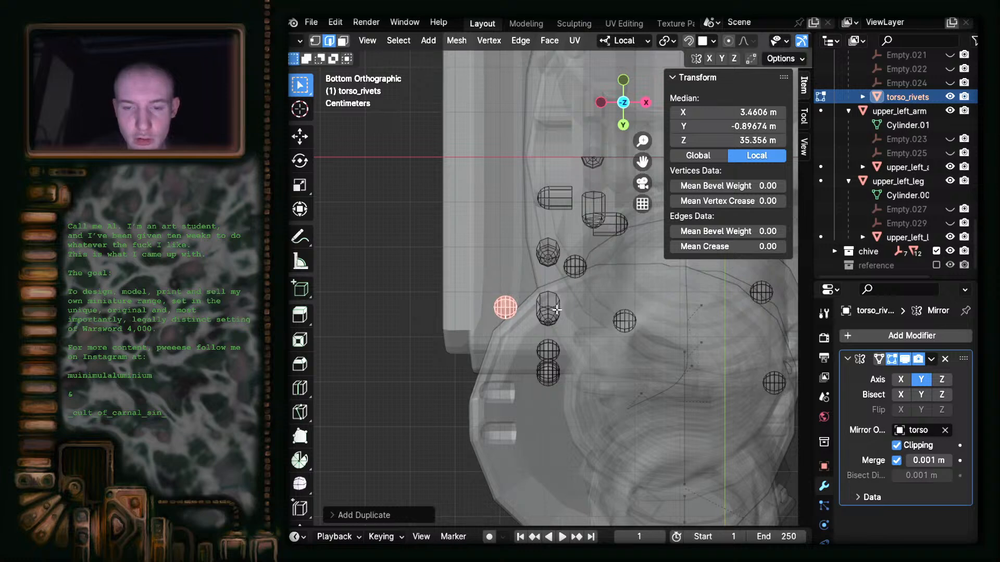
- In the left view, lower the duplicate along its local X axis to about -4.13 m, and turn X-ray off
click(600, 102)
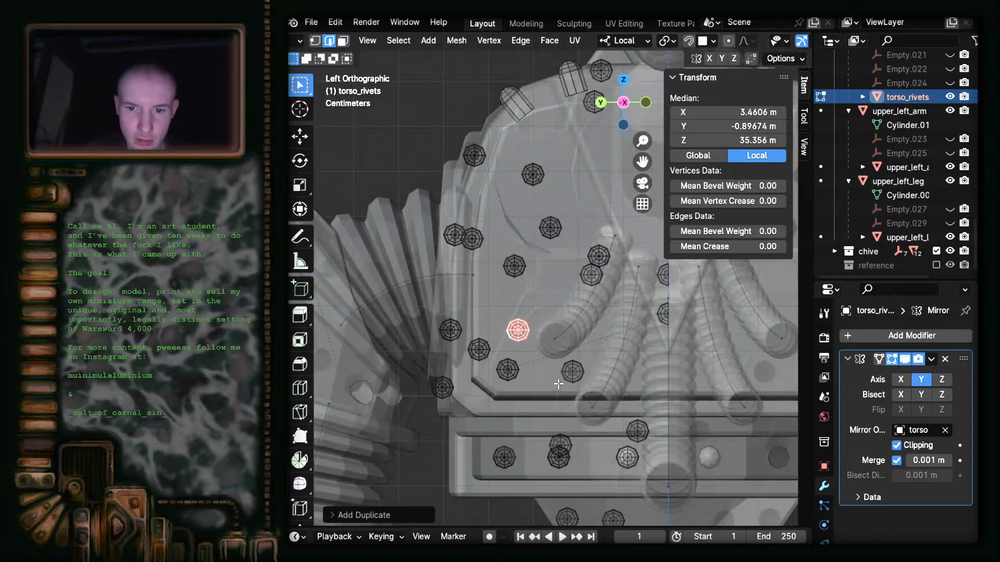
key(g)
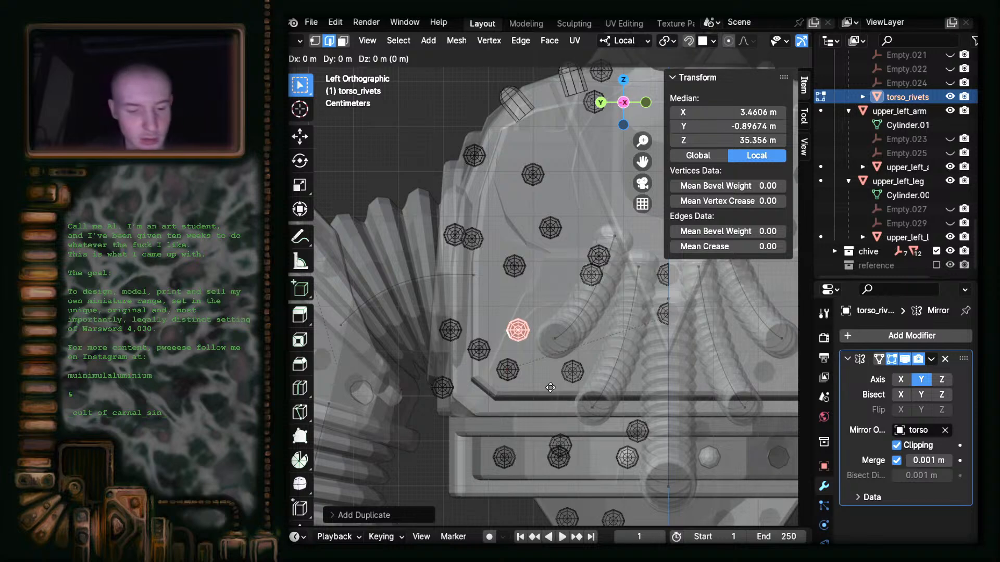
key(x)
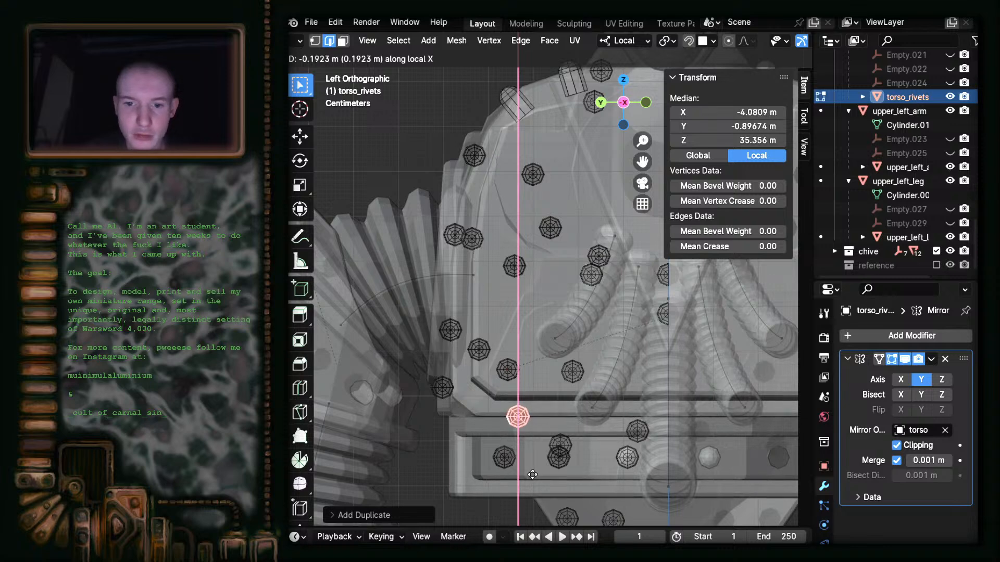
click(532, 474)
scroll(548, 437, up, 3)
middle_drag(551, 472, 576, 273)
key(alt+z)
scroll(557, 357, up, 3)
scroll(558, 357, down, 6)
middle_drag(558, 358, 598, 172)
- Enlarge the duplicated rivet on the torso's underside uniformly in the bottom view and check its size against the whole figure
click(622, 104)
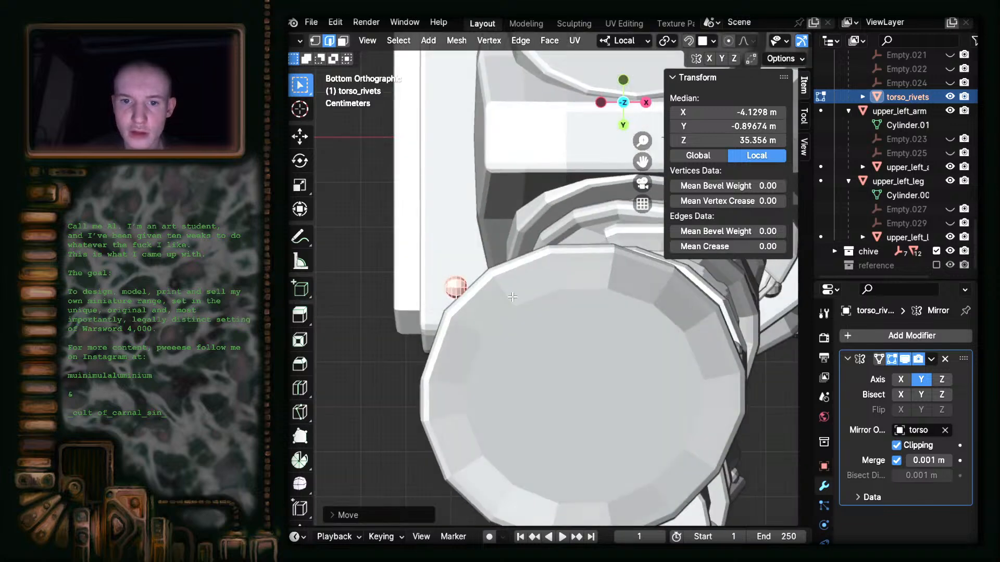
shift+middle_drag(519, 303, 662, 164)
scroll(576, 379, up, 1)
scroll(591, 363, up, 1)
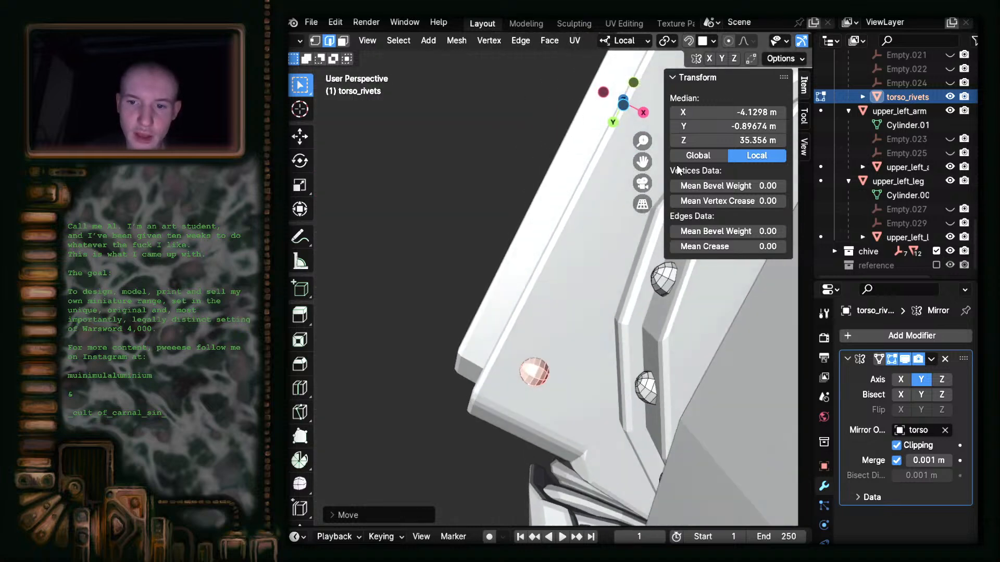
click(622, 106)
shift+middle_drag(590, 361, 565, 372)
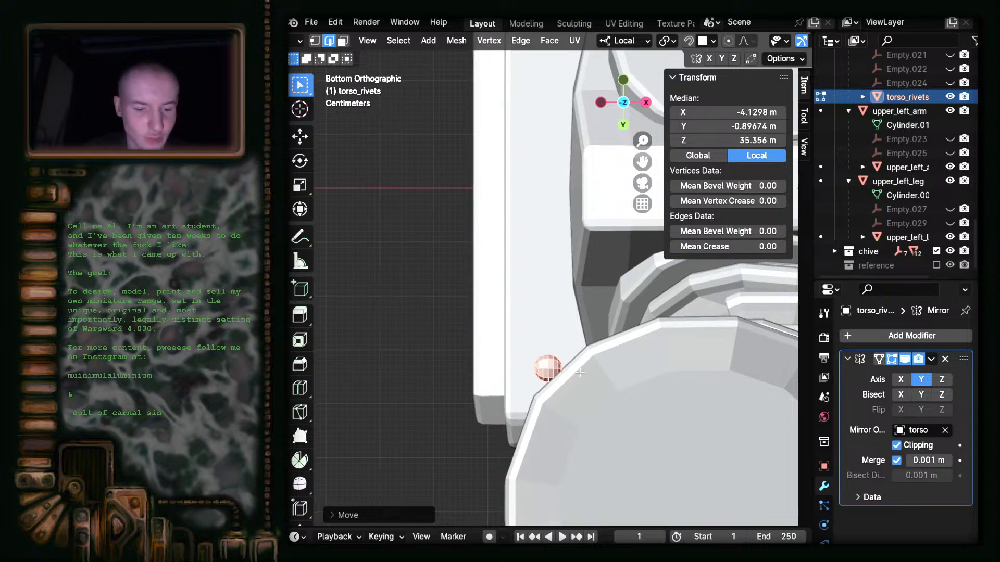
key(s)
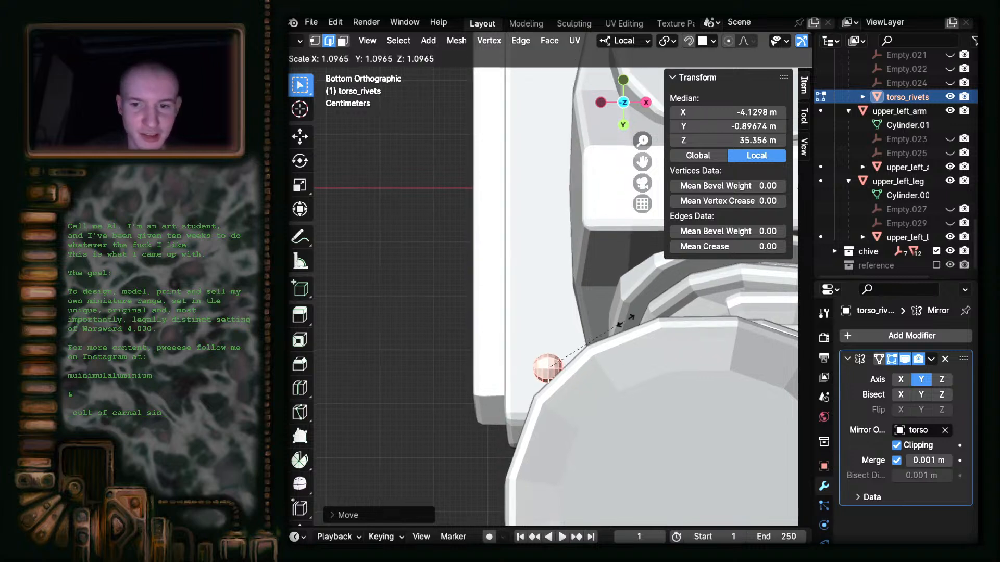
click(698, 355)
middle_drag(698, 355, 761, 417)
scroll(656, 393, down, 7)
middle_drag(656, 394, 517, 276)
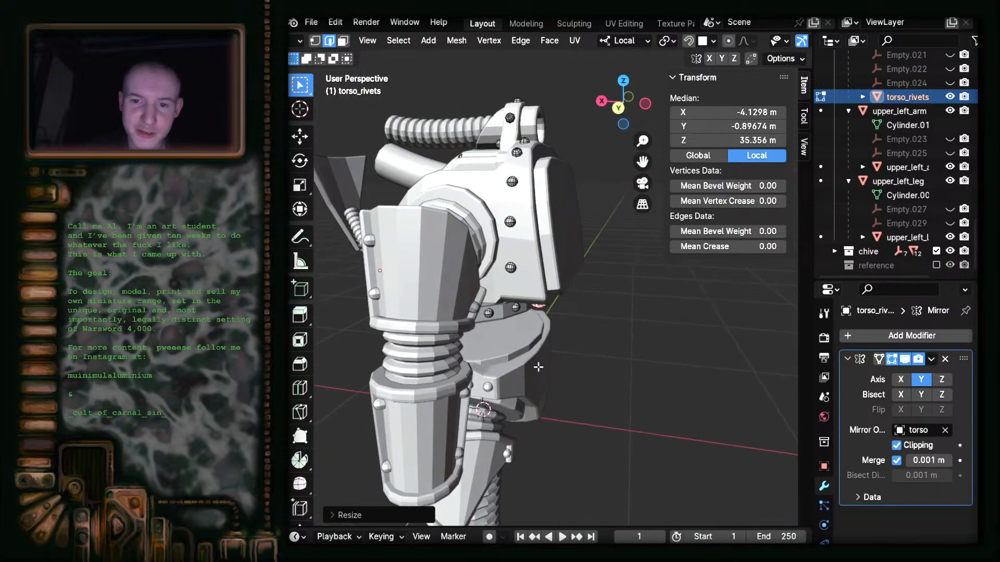
- In the back view, select the whole lowest rivet on the side plate and scale it uniformly to about 2.1 times
click(495, 259)
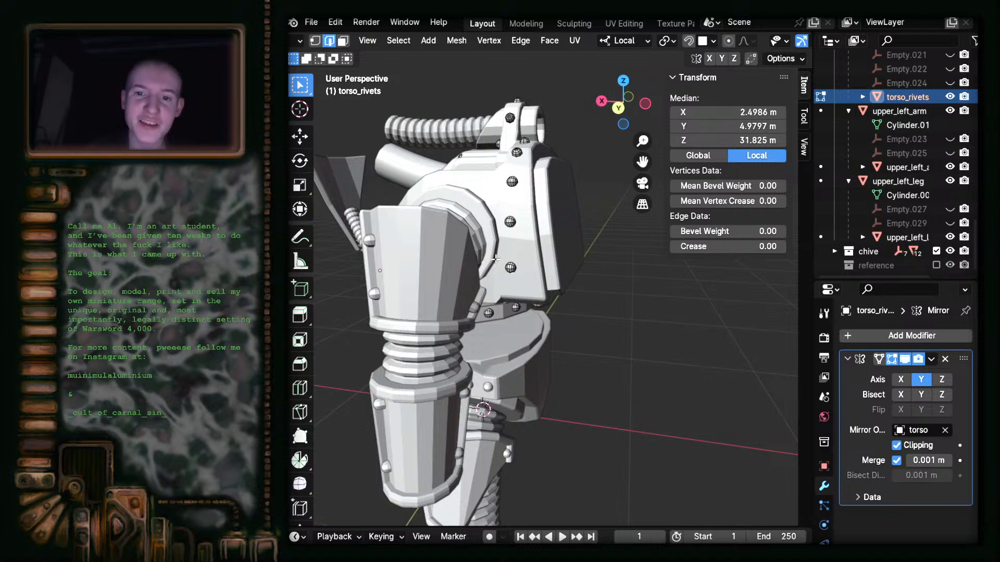
click(618, 109)
scroll(567, 288, up, 6)
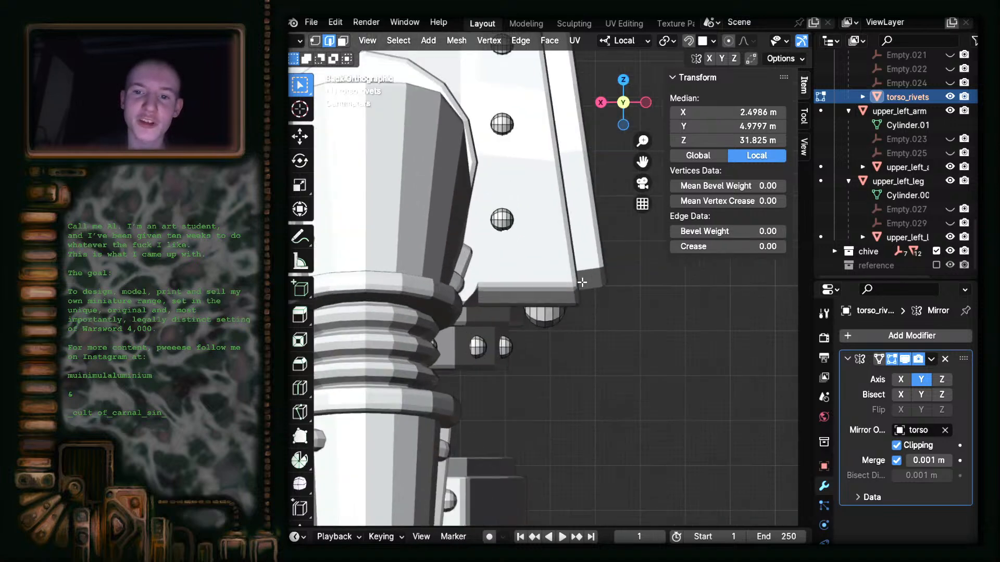
middle_drag(477, 213, 506, 301)
key(l)
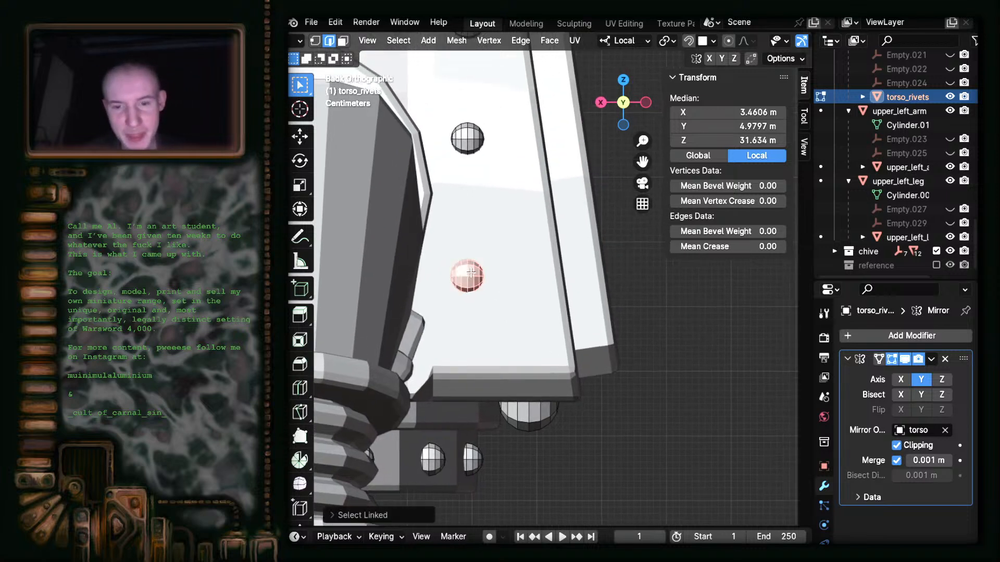
key(s)
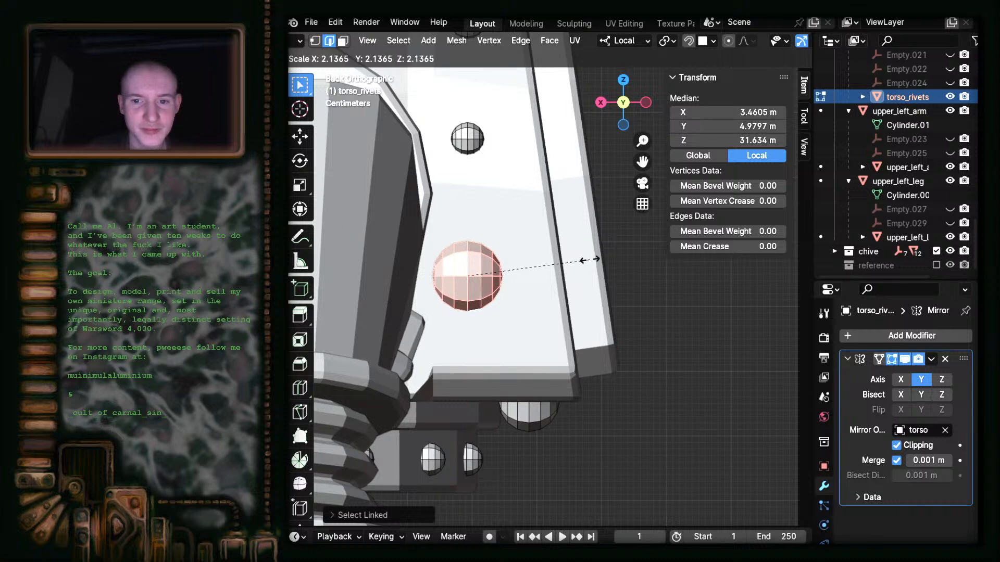
click(586, 262)
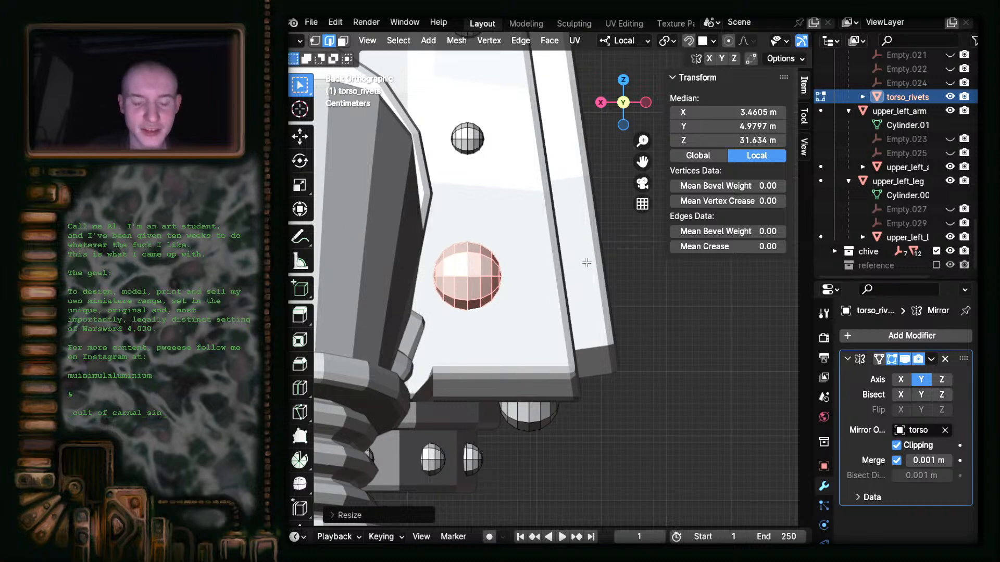
- Try moving the enlarged side rivet to about local X 2.92 m and Z 32.79 m, and select the whole underside rivet
key(g)
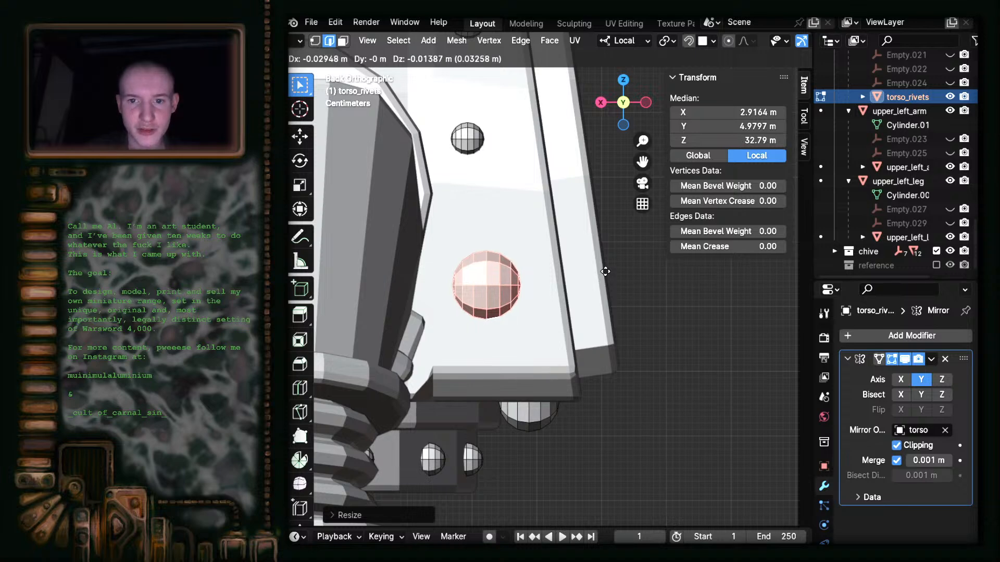
click(605, 271)
middle_drag(548, 463, 500, 415)
click(499, 414)
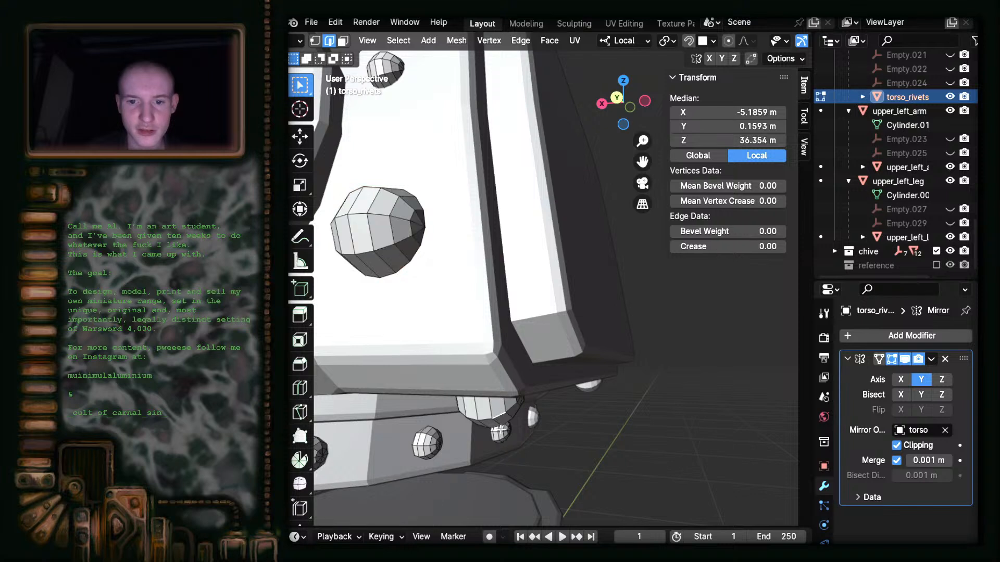
key(l)
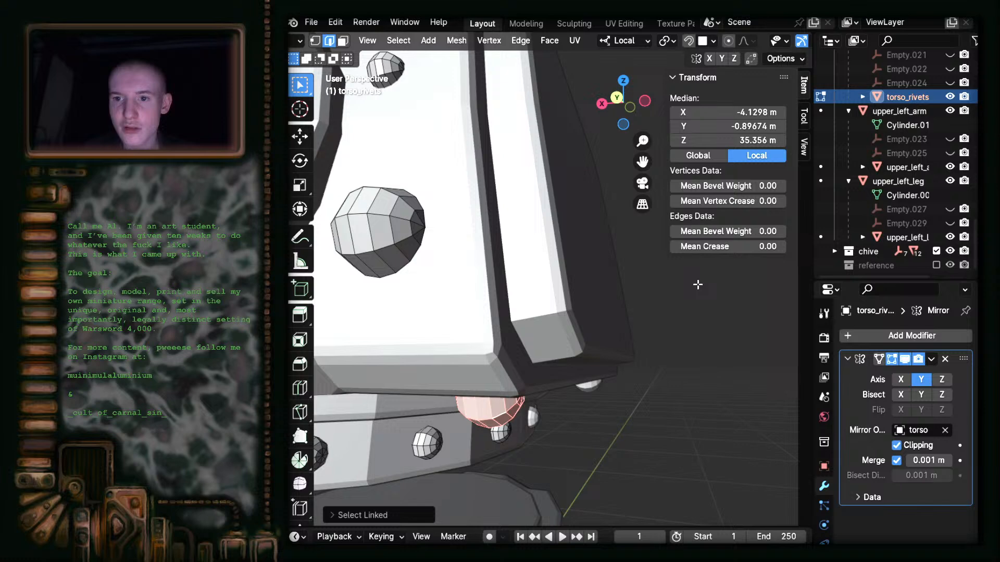
scroll(553, 305, down, 3)
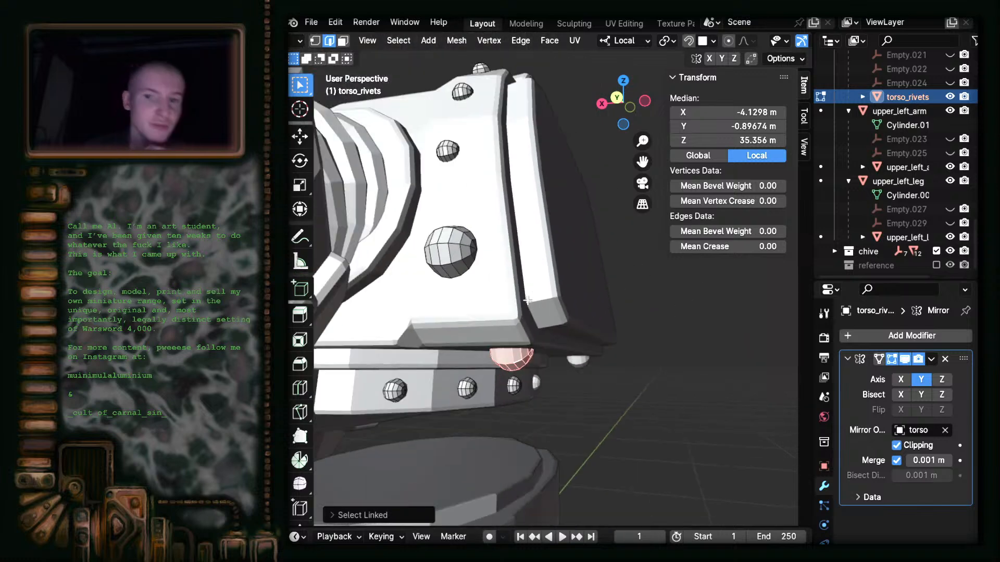
- Undo the underside rivet selection and the last move of the enlarged side rivet
key(ctrl+z)
key(ctrl+z)
key(ctrl+z)
key(ctrl+z)
key(ctrl+z)
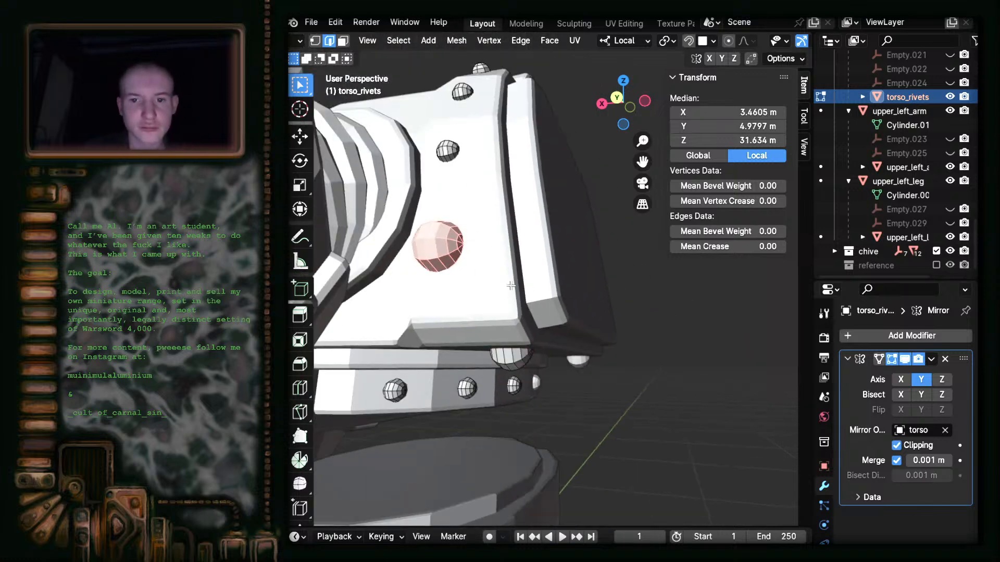
- In the back view with X-ray, select the whole lowest side-plate rivet and move it onto the underside rivet, about local X -4.13 m, Z 35.35 m
click(450, 249)
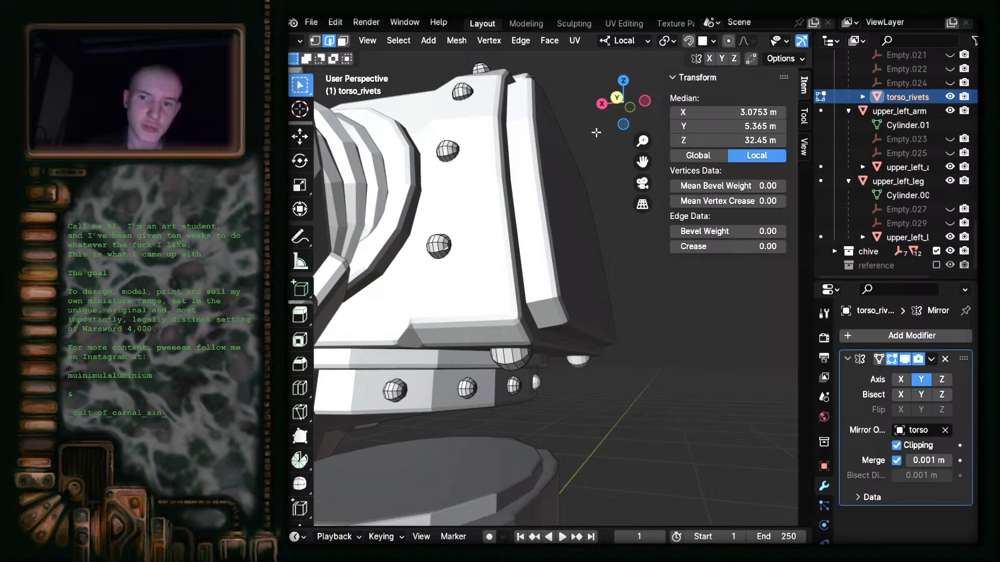
click(618, 98)
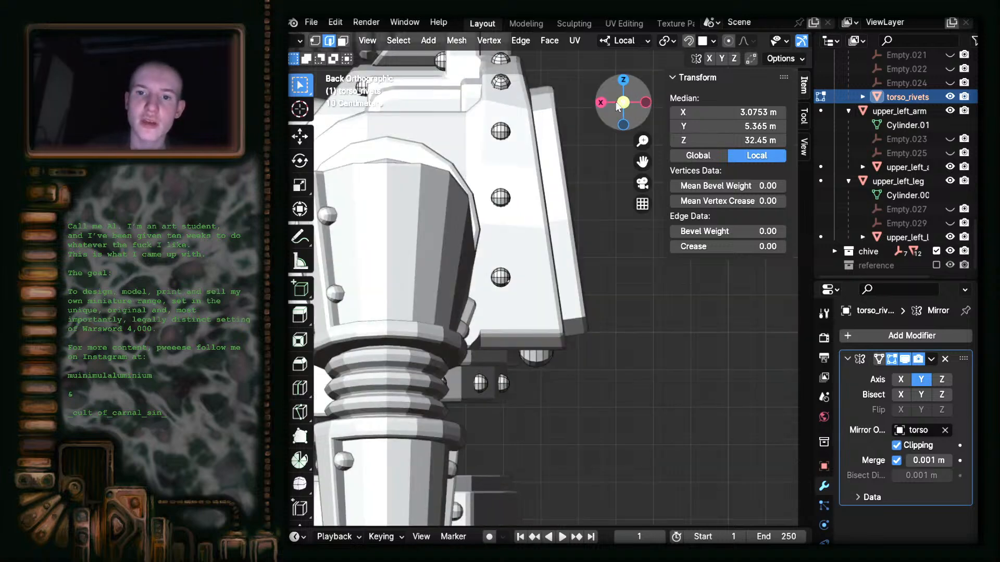
scroll(552, 314, up, 2)
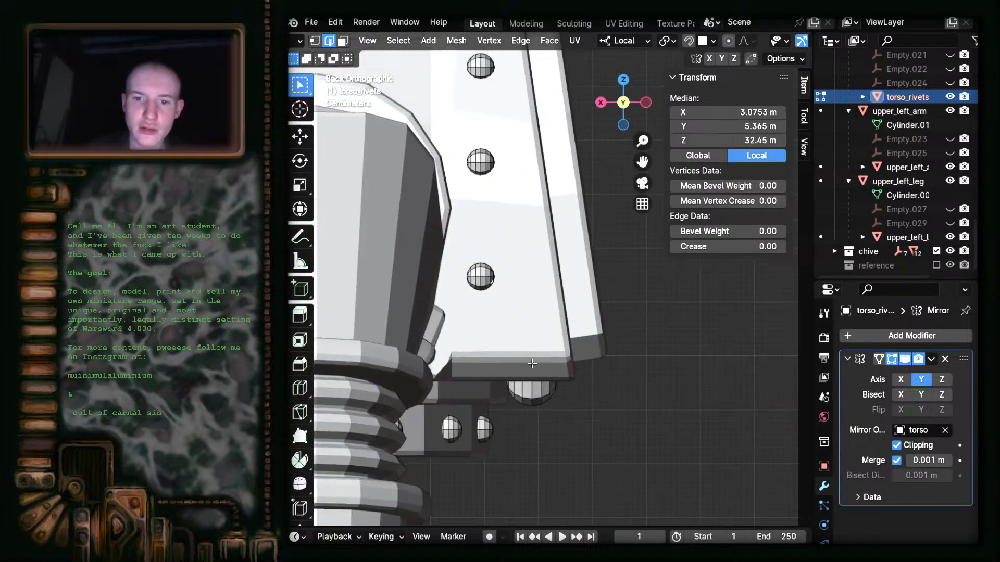
click(481, 281)
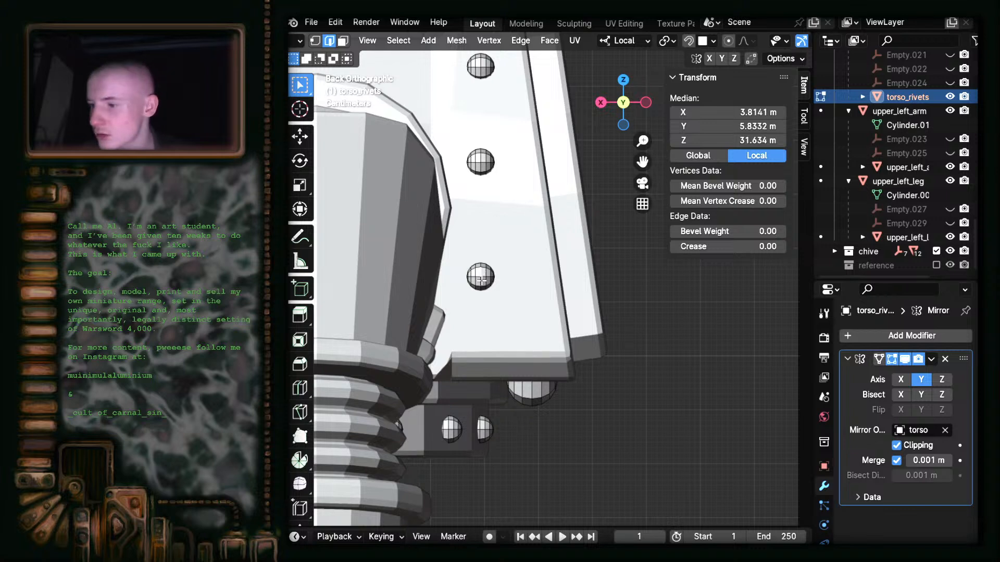
key(ctrl+l)
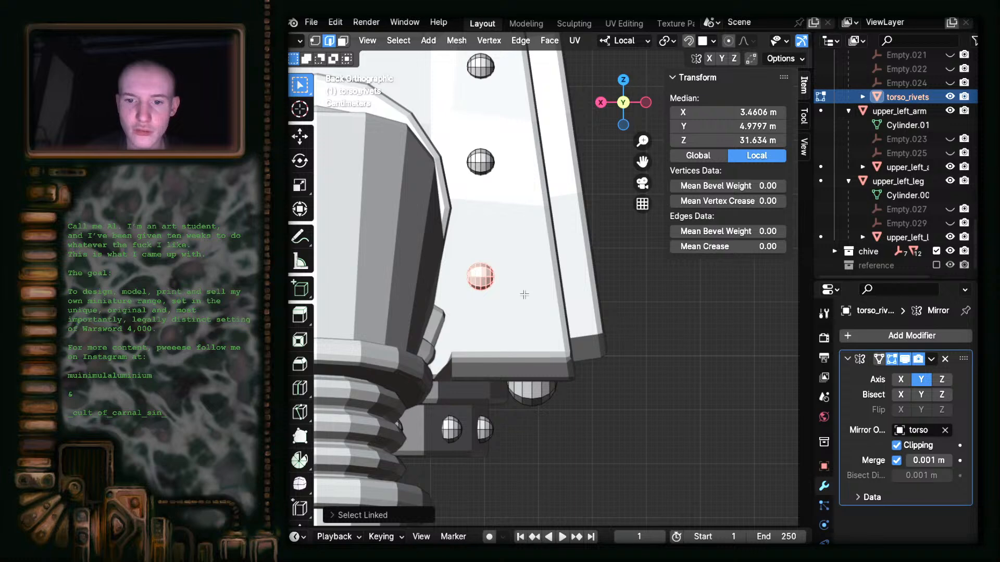
key(alt+z)
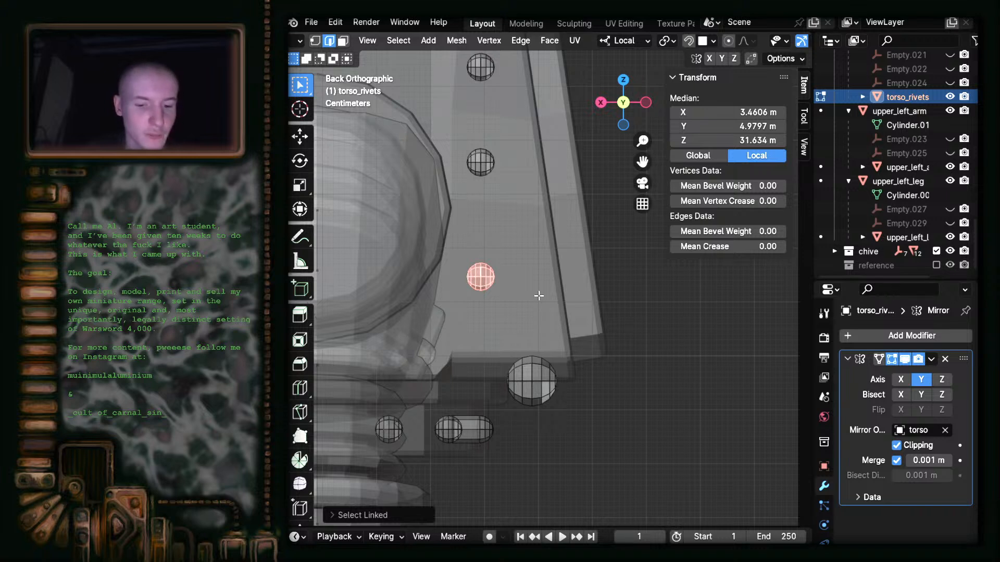
key(g)
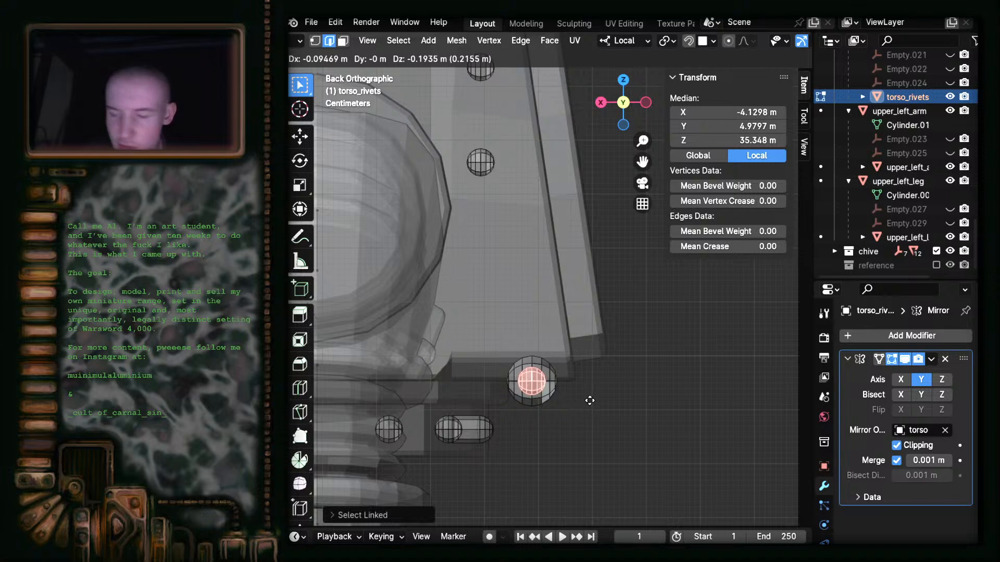
click(590, 400)
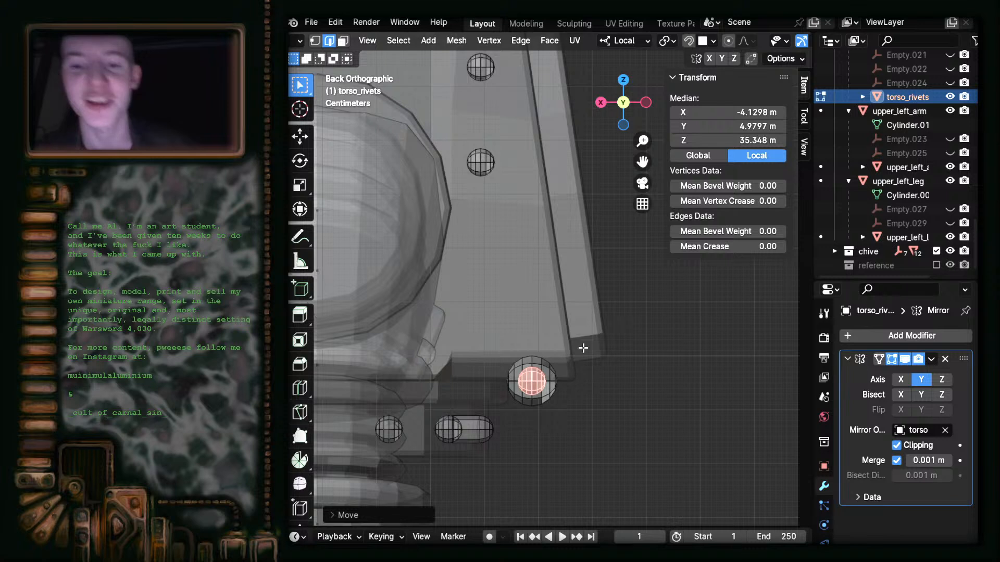
- Scale the rivet uniformly to the underside rivet's size and move it back to the side plate's lower end, about local X 2.89 m, Z 33.06 m
key(s)
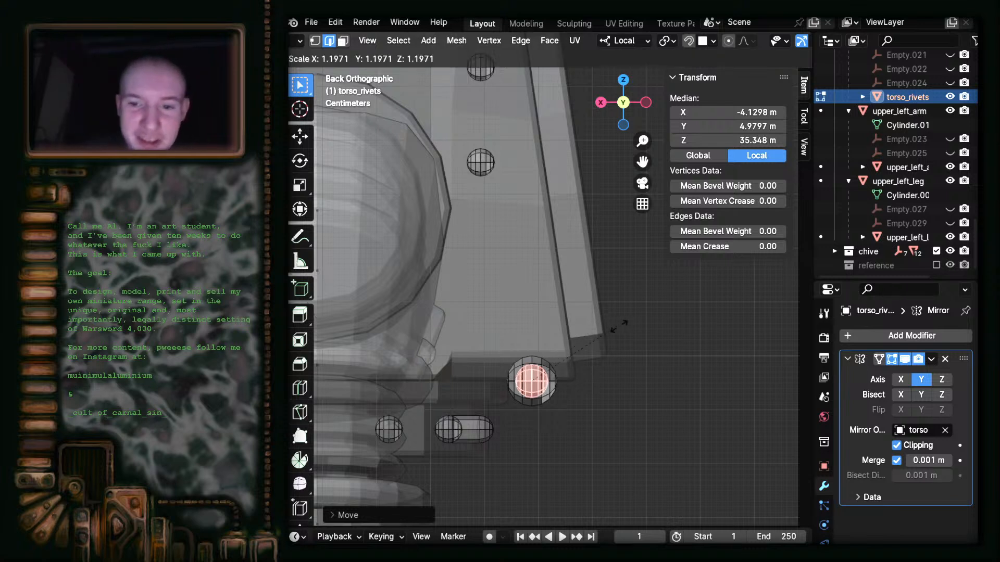
click(676, 338)
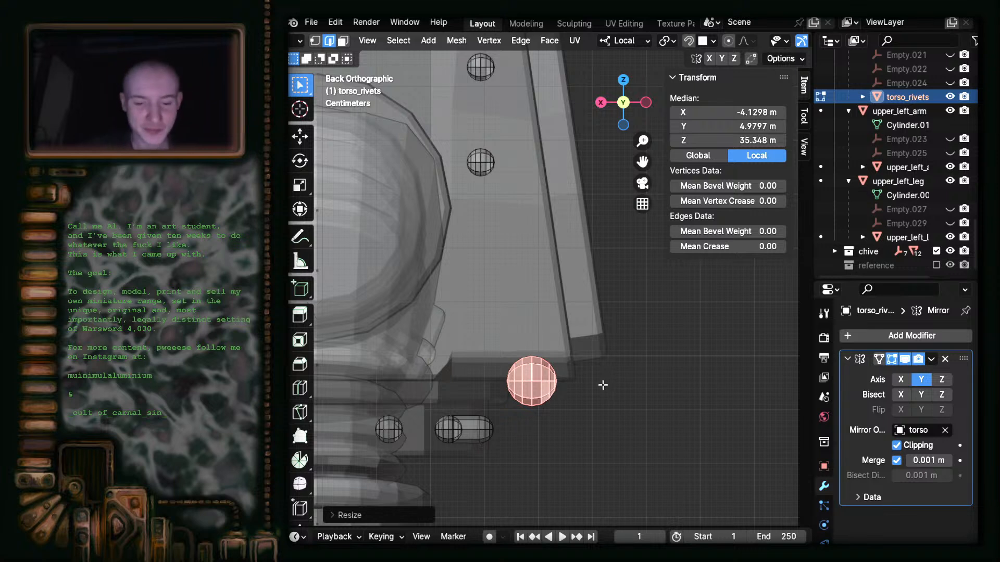
key(shift+d)
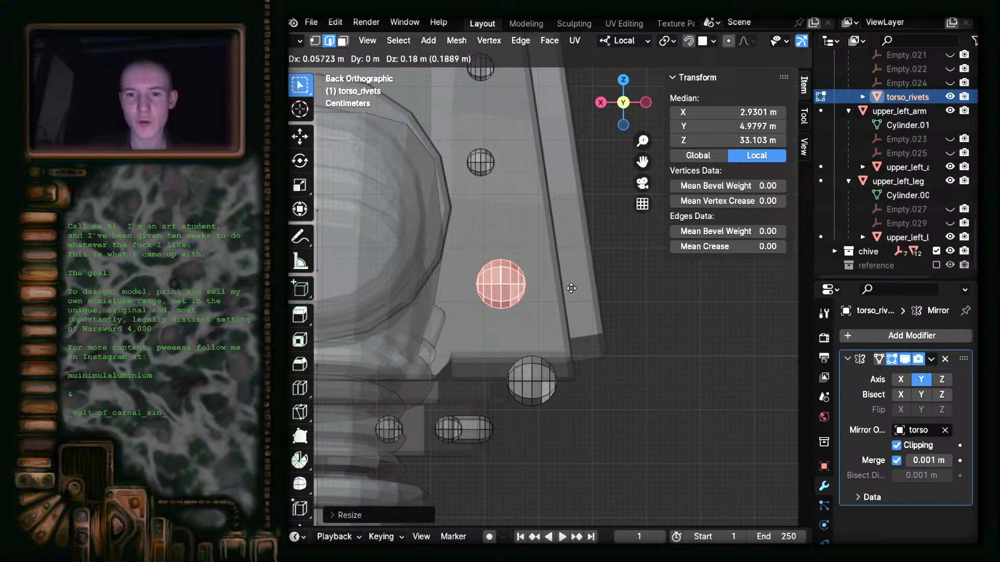
scroll(571, 288, down, 3)
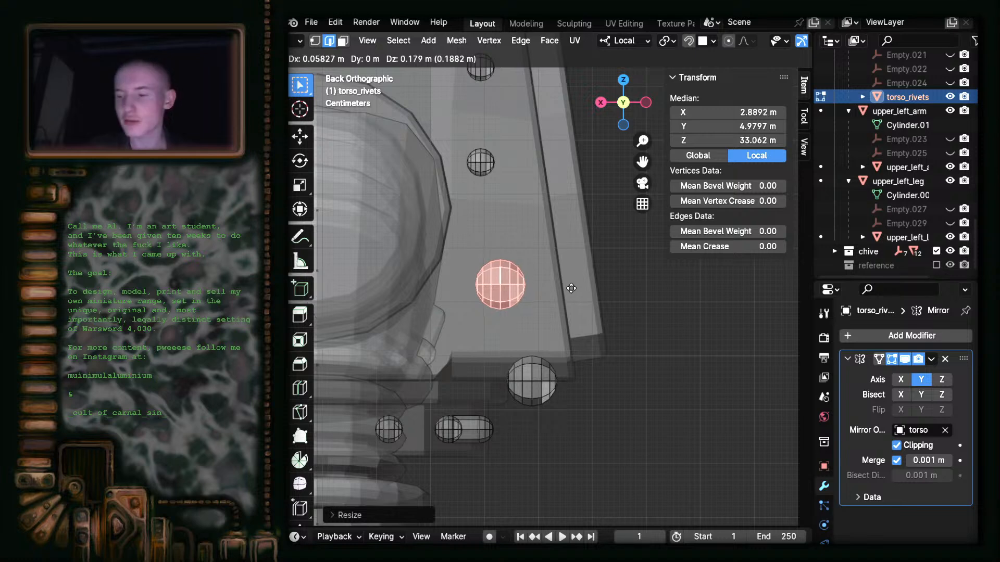
click(572, 287)
- Turn off X-ray, clear the selection and inspect the enlarged side-plate rivet against the whole torso from several angles, including the front and back views
scroll(588, 272, up, 3)
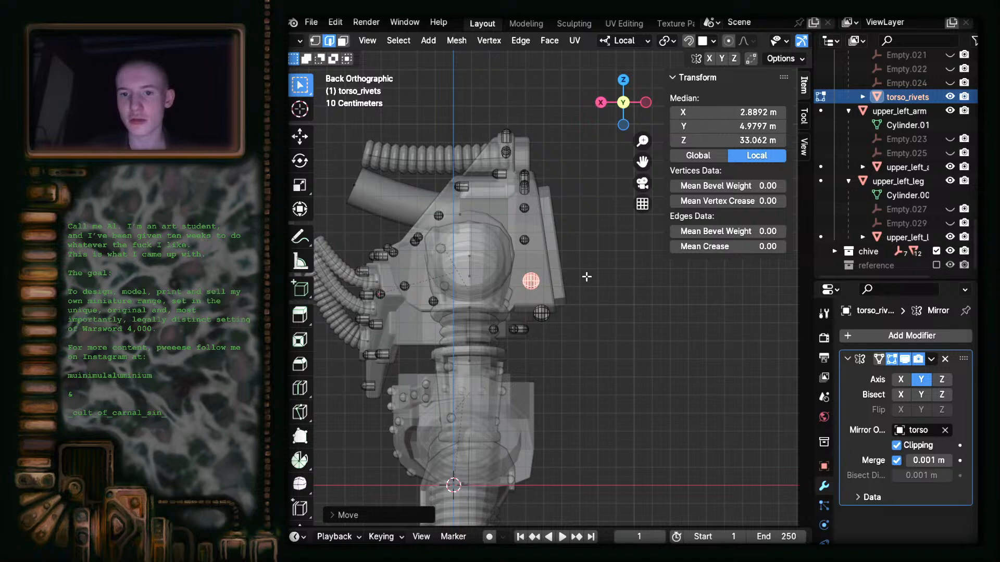
middle_drag(588, 272, 537, 332)
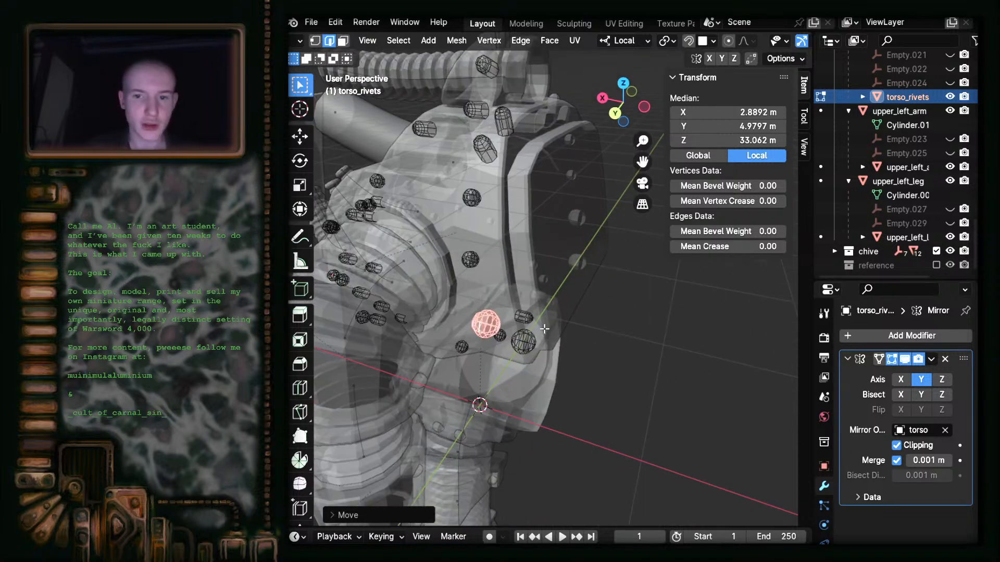
key(alt+z)
click(596, 405)
scroll(597, 405, down, 4)
middle_drag(596, 405, 578, 272)
scroll(646, 297, down, 5)
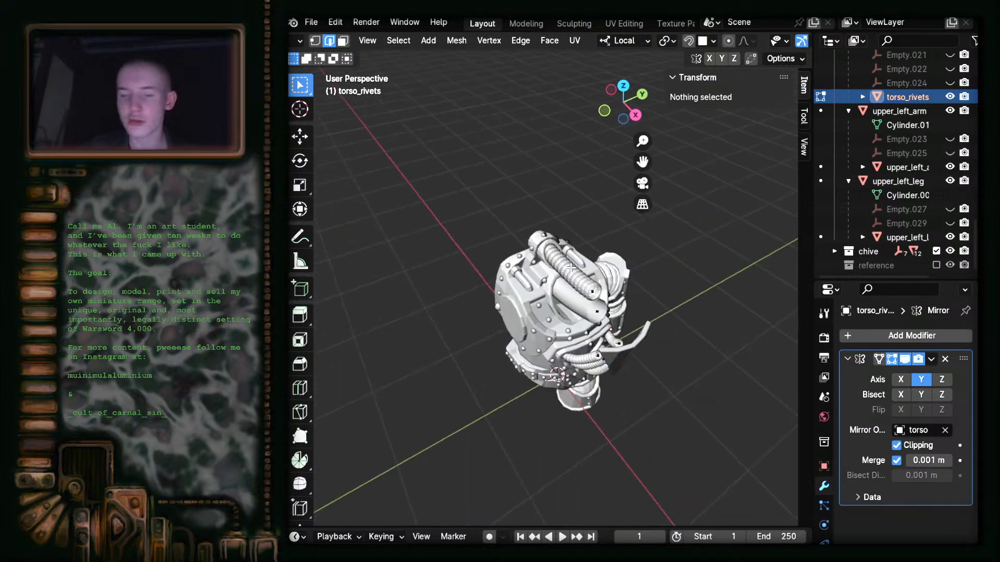
scroll(629, 297, up, 3)
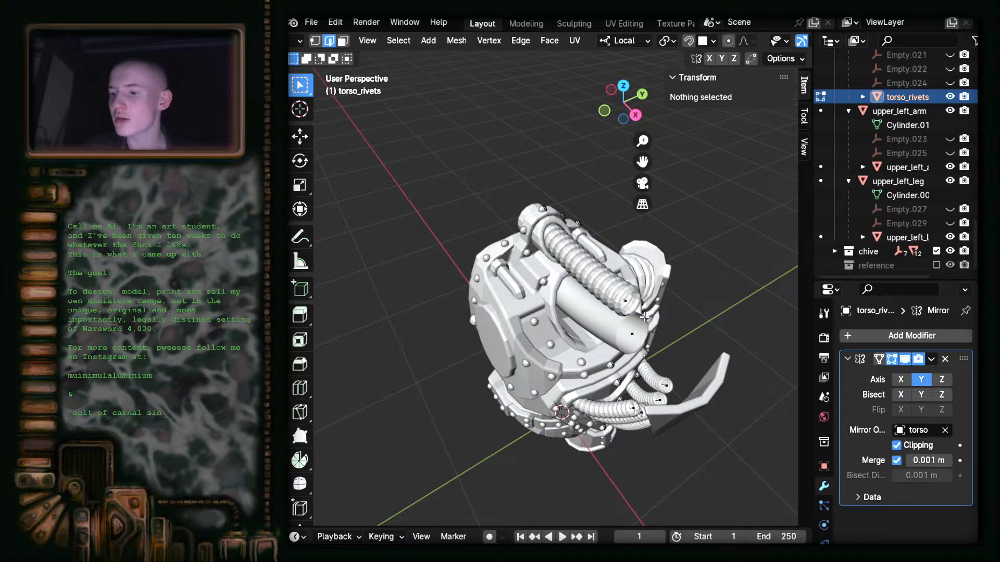
scroll(592, 294, down, 4)
scroll(531, 328, up, 7)
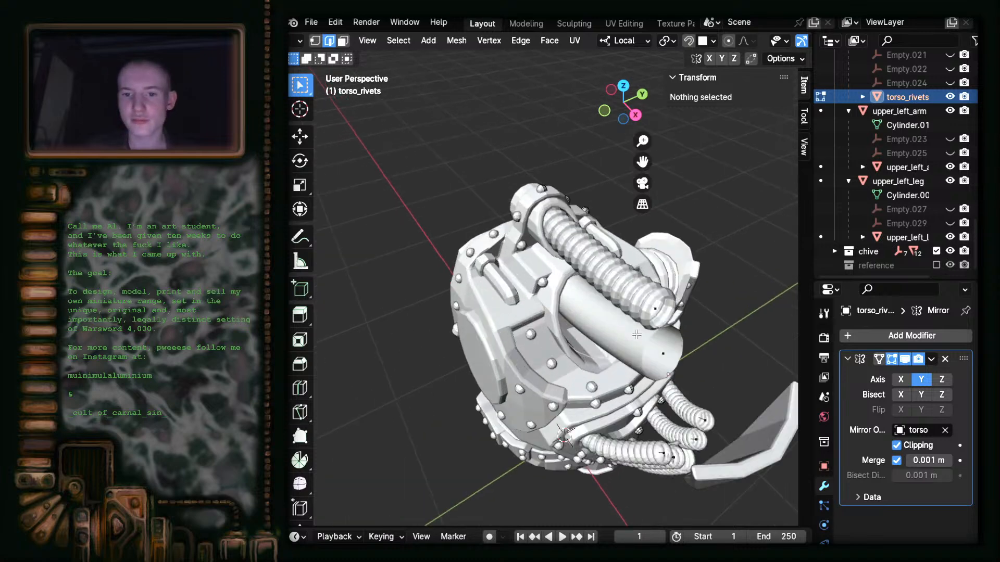
scroll(458, 357, down, 3)
middle_drag(505, 352, 571, 323)
scroll(579, 319, up, 7)
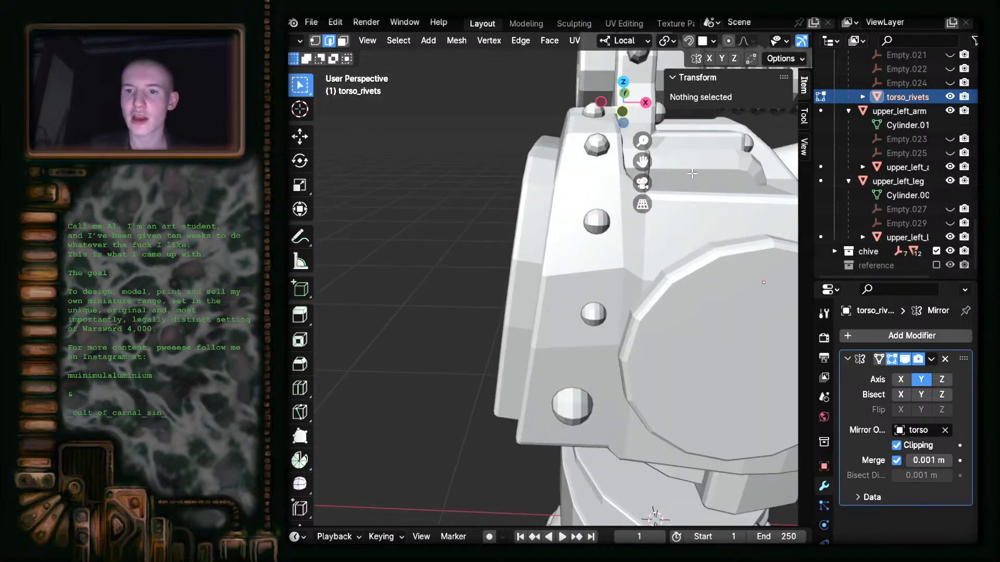
click(622, 112)
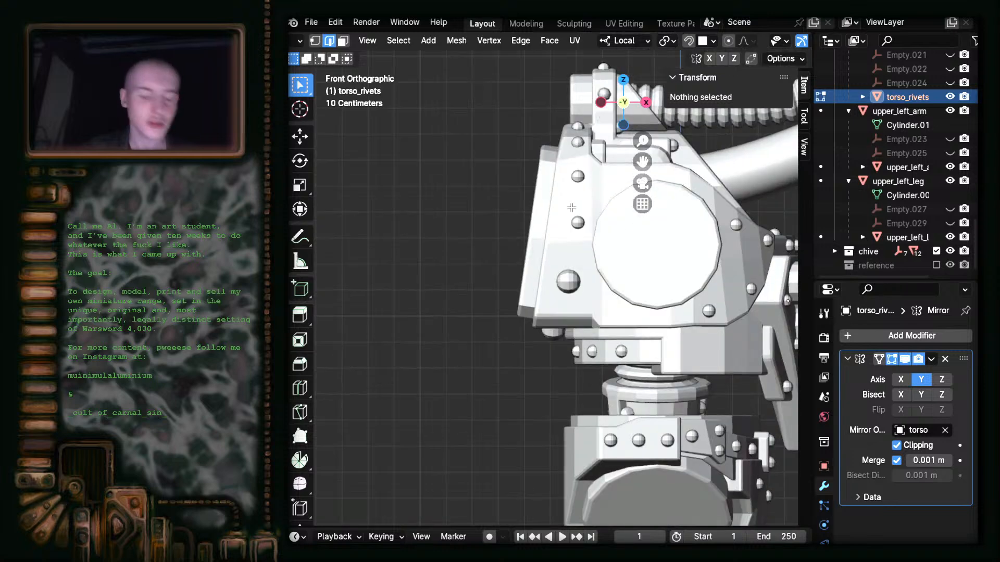
scroll(570, 214, up, 3)
click(447, 255)
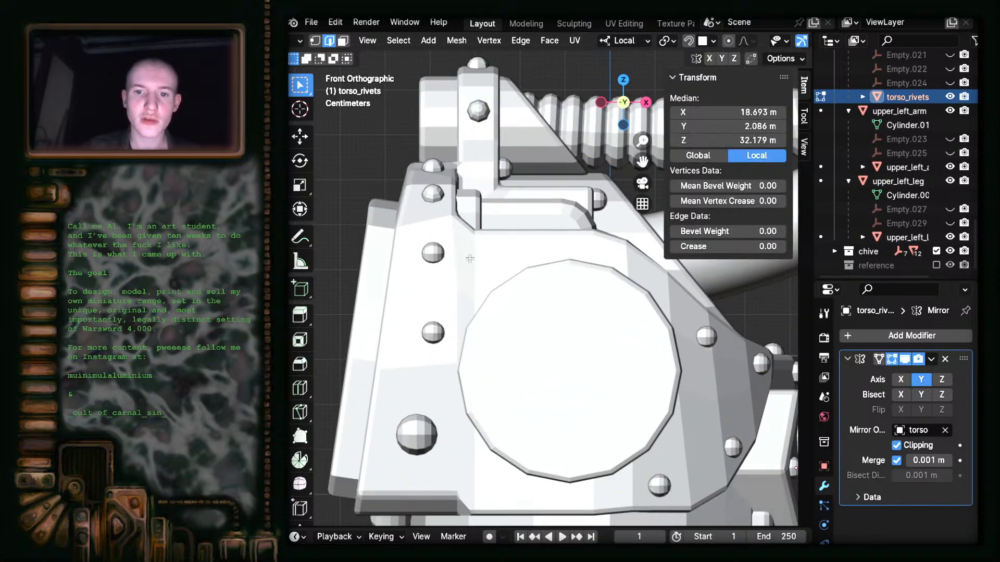
scroll(524, 293, down, 2)
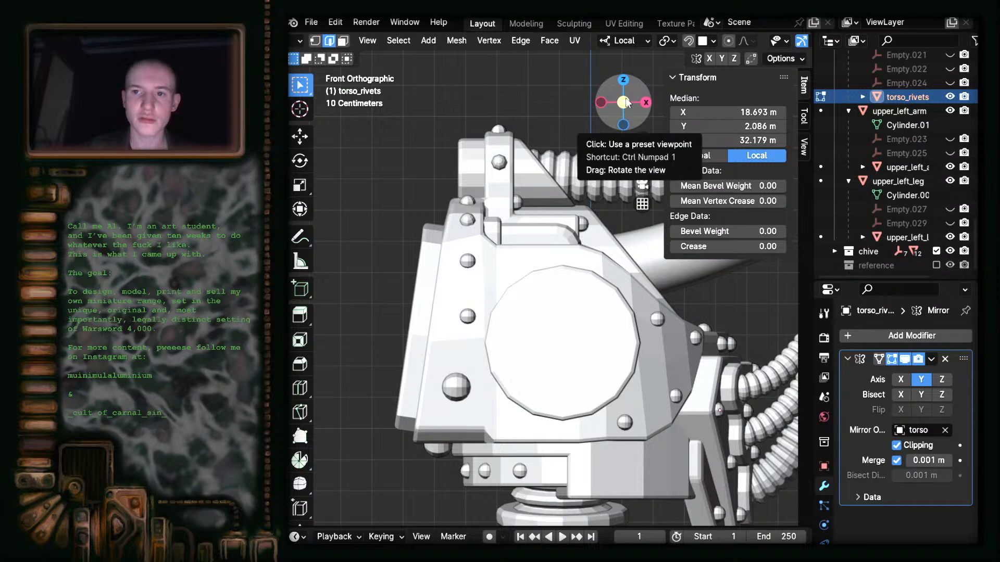
click(623, 102)
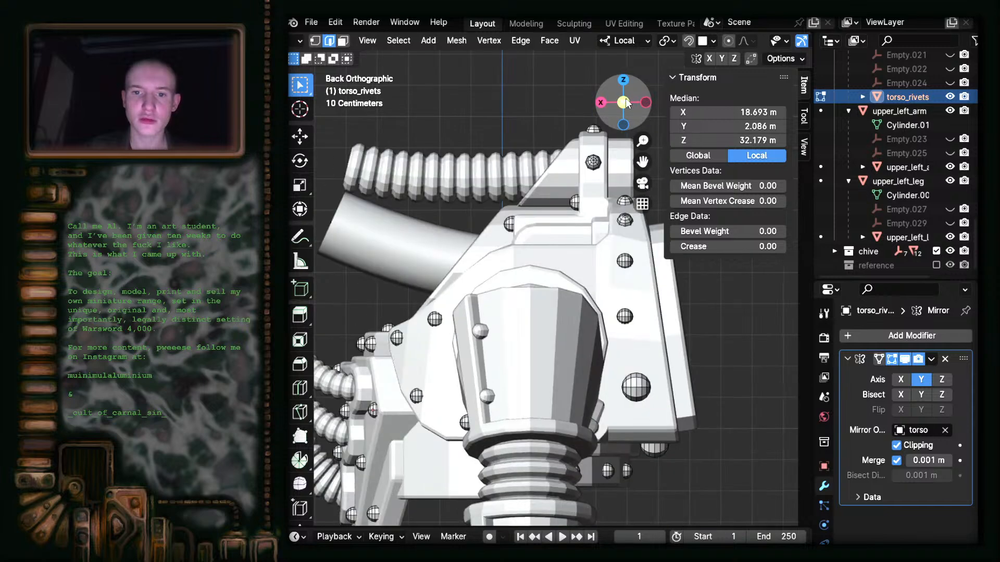
- Duplicate the whole small rivet directly above the enlarged one and centre the copy inside the enlarged rivet, about local X 2.87 m, Z 33.06 m
scroll(625, 259, down, 1)
scroll(615, 264, up, 1)
click(617, 264)
click(644, 316)
shift+middle_drag(644, 313, 585, 308)
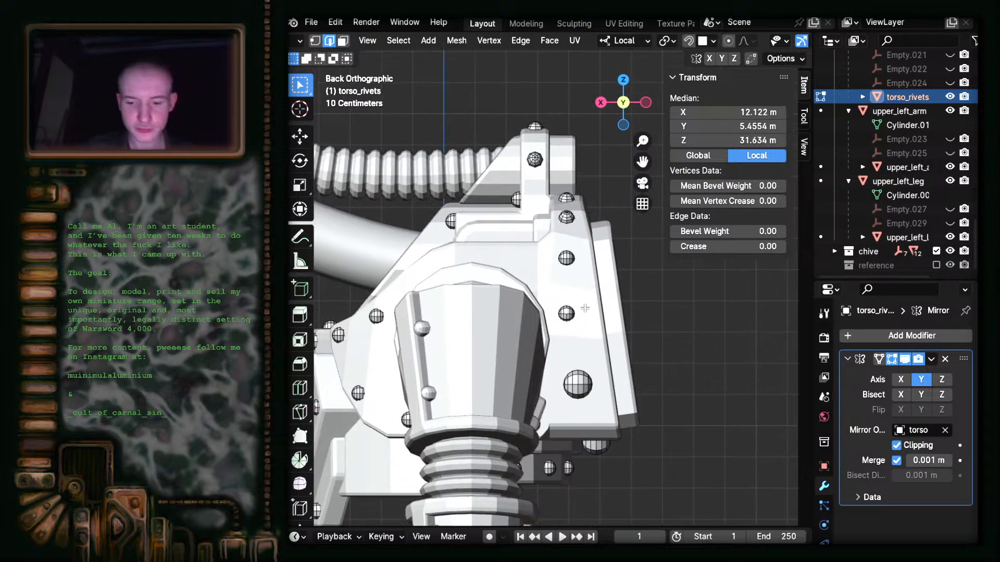
key(ctrl+l)
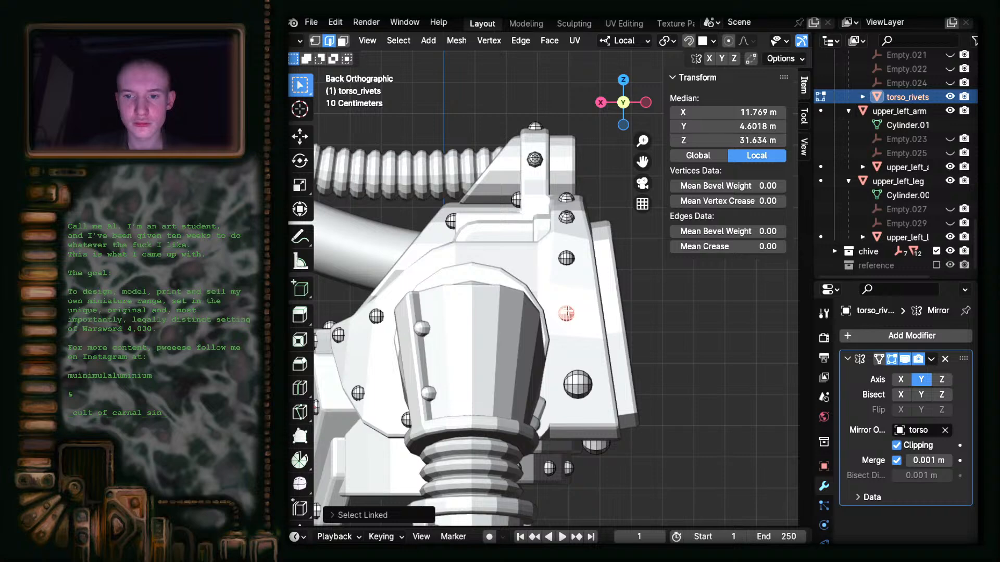
scroll(591, 312, up, 3)
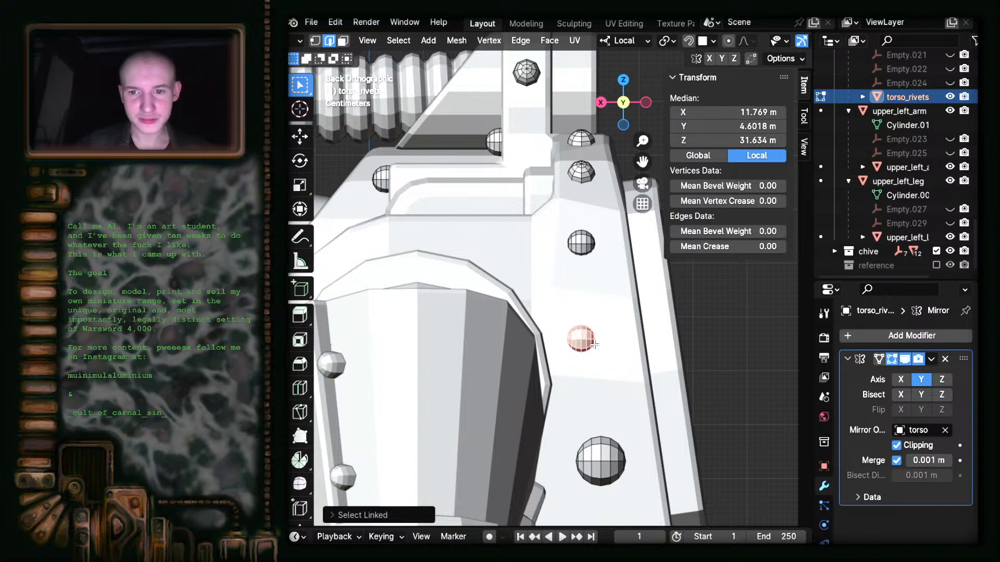
key(g)
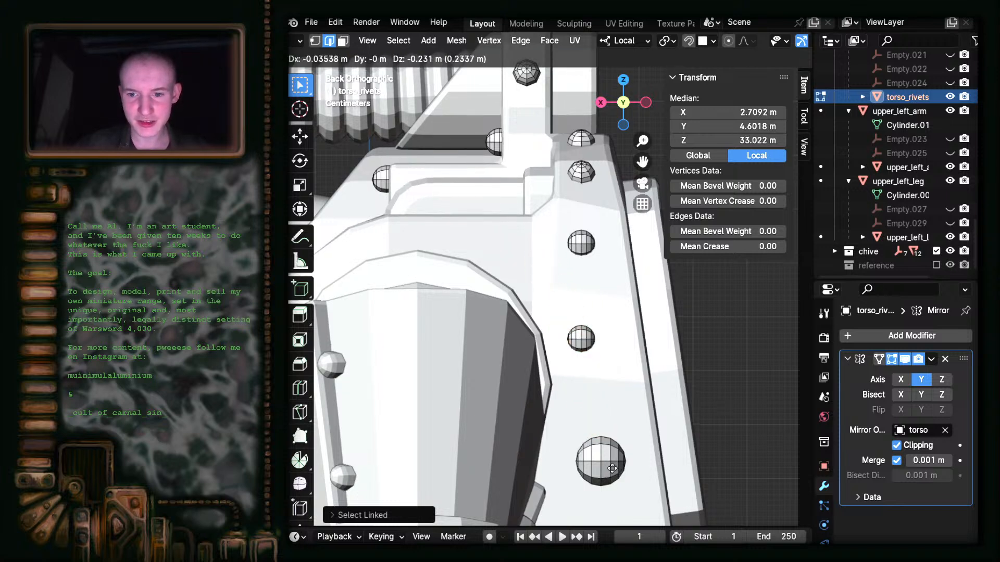
key(Escape)
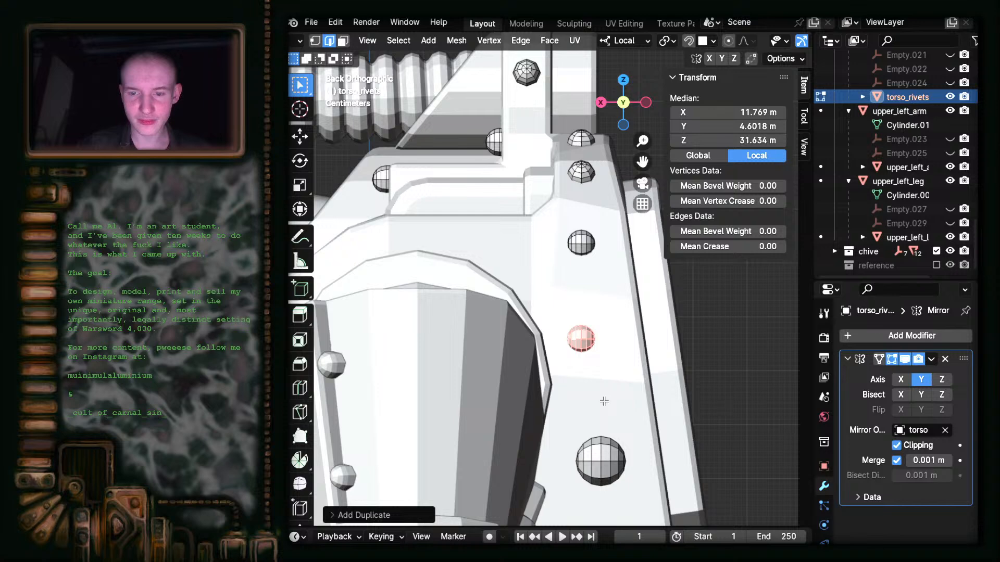
key(alt+z)
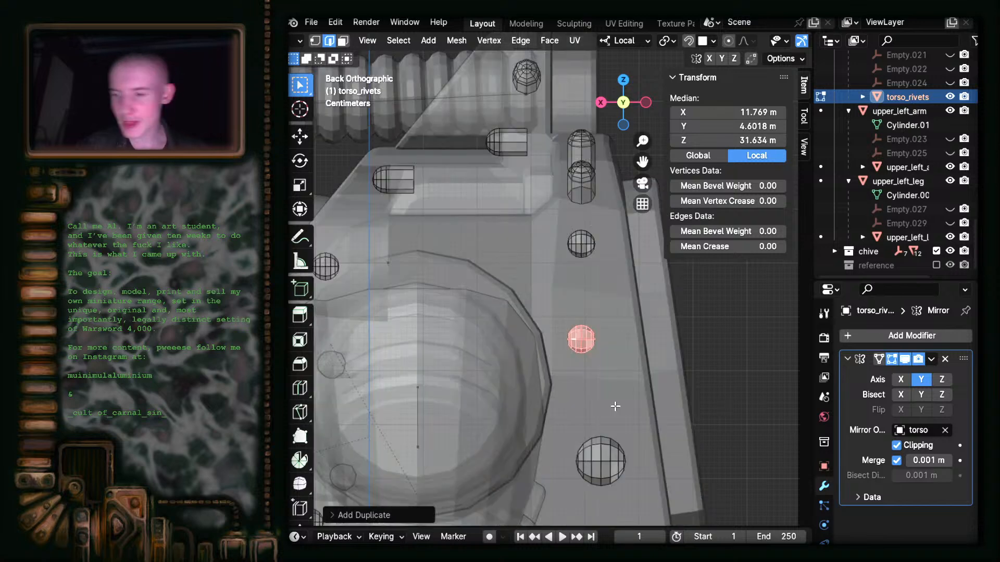
key(g)
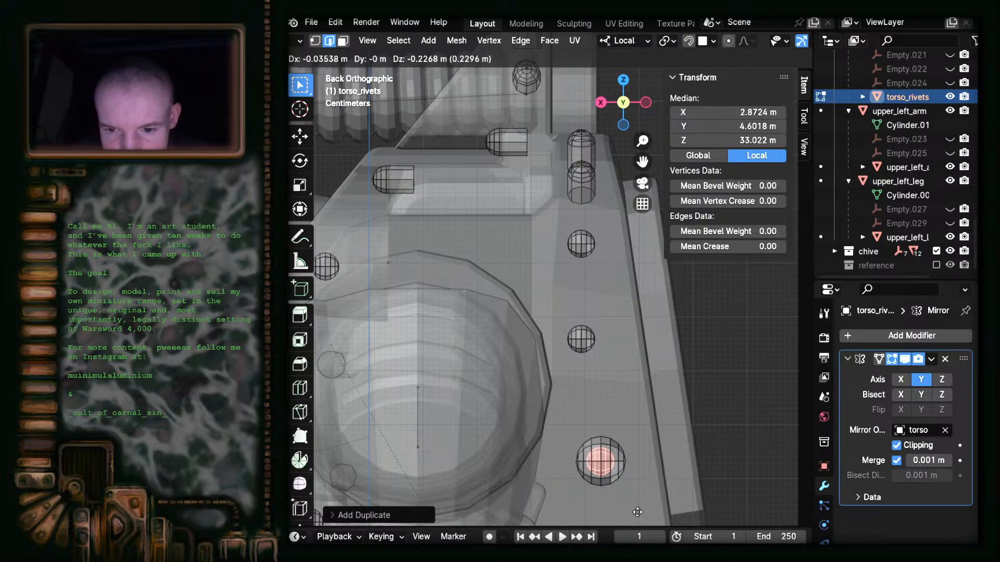
click(638, 513)
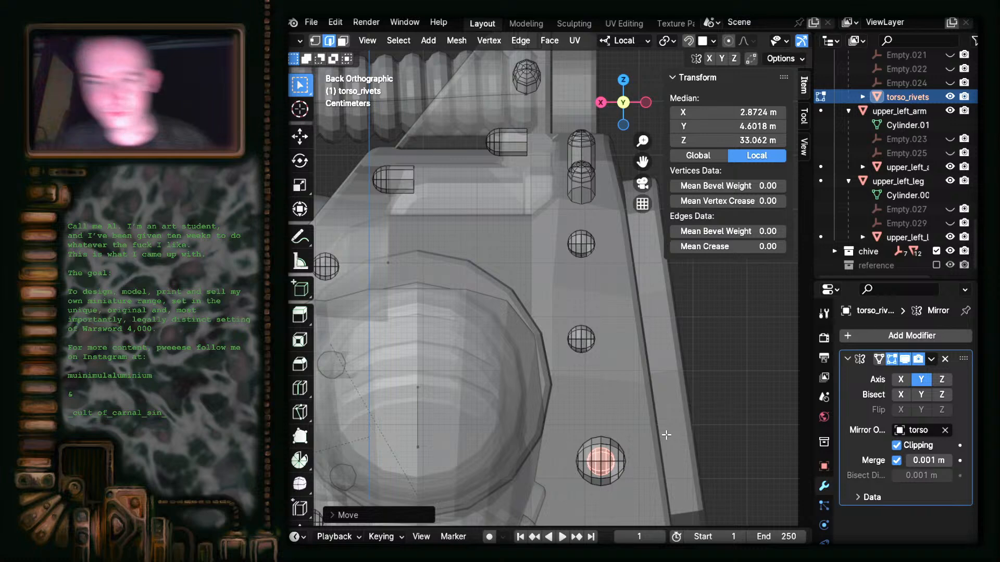
- Check the duplicated small rivet's alignment and depth against the enlarged side-plate rivet in close-up and from an angle without X-ray
scroll(649, 482, up, 3)
shift+middle_drag(648, 480, 569, 249)
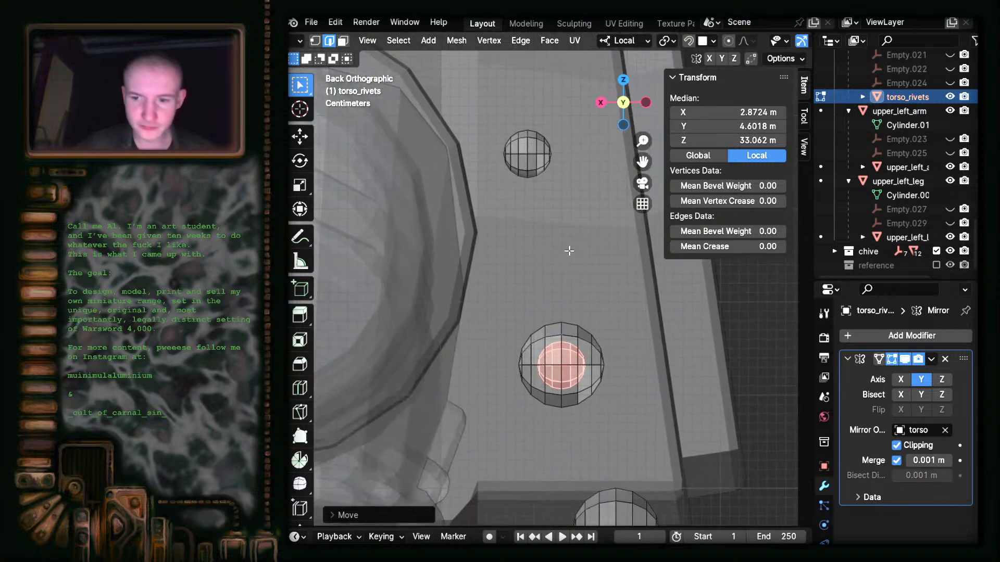
scroll(623, 344, up, 3)
shift+middle_drag(677, 484, 612, 390)
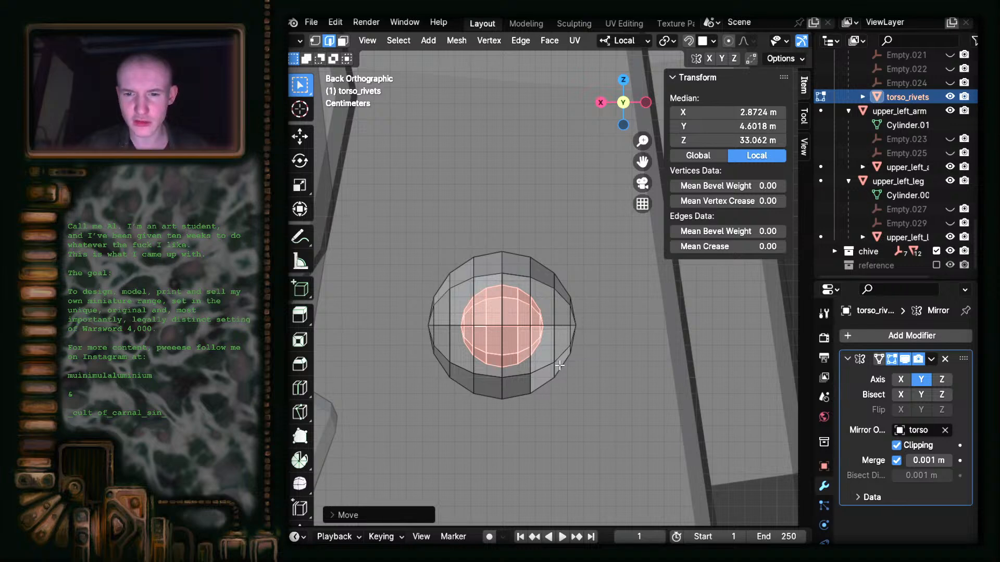
scroll(560, 366, down, 3)
middle_drag(560, 365, 505, 364)
scroll(549, 369, down, 3)
scroll(505, 364, down, 4)
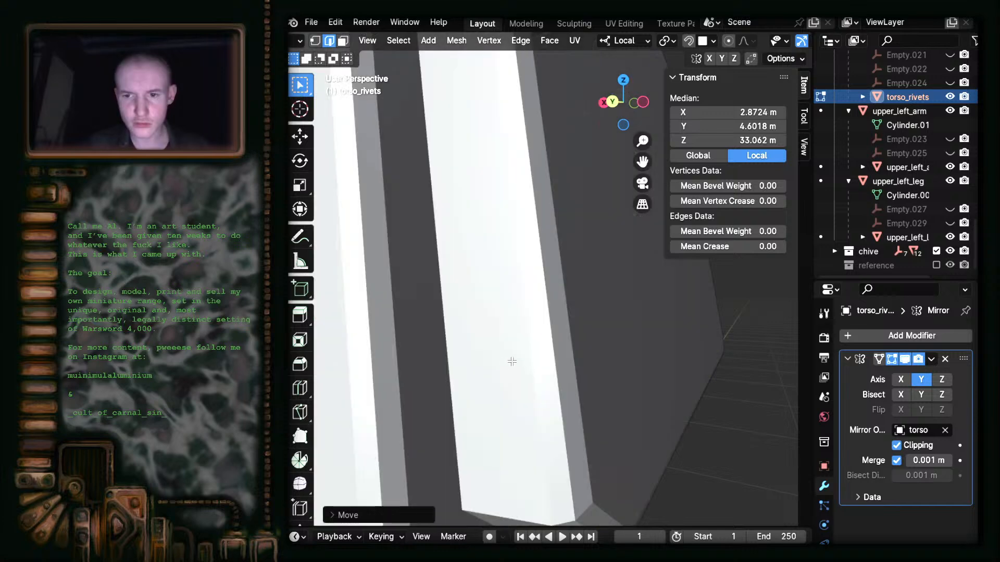
scroll(552, 369, up, 4)
scroll(552, 369, up, 2)
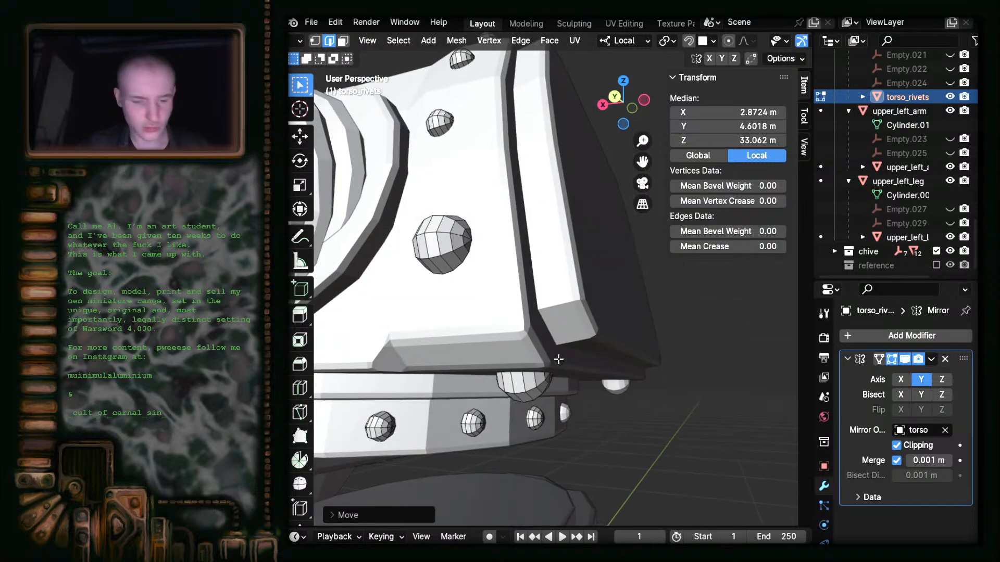
scroll(566, 356, up, 2)
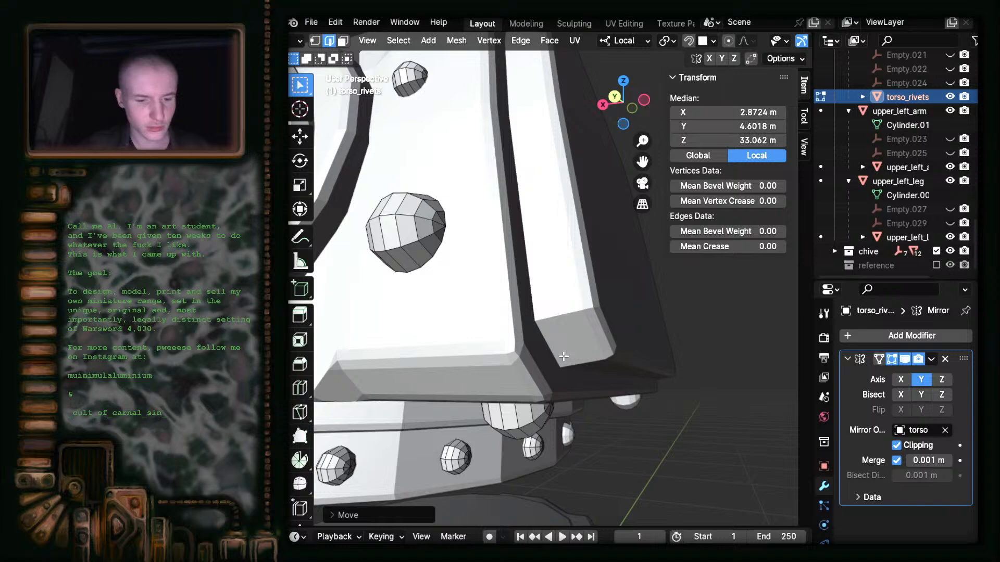
- Scale the duplicated small rivet uniformly by about 1.82 in back view to match the enlarged side-plate rivet
key(alt+z)
middle_drag(617, 341, 547, 326)
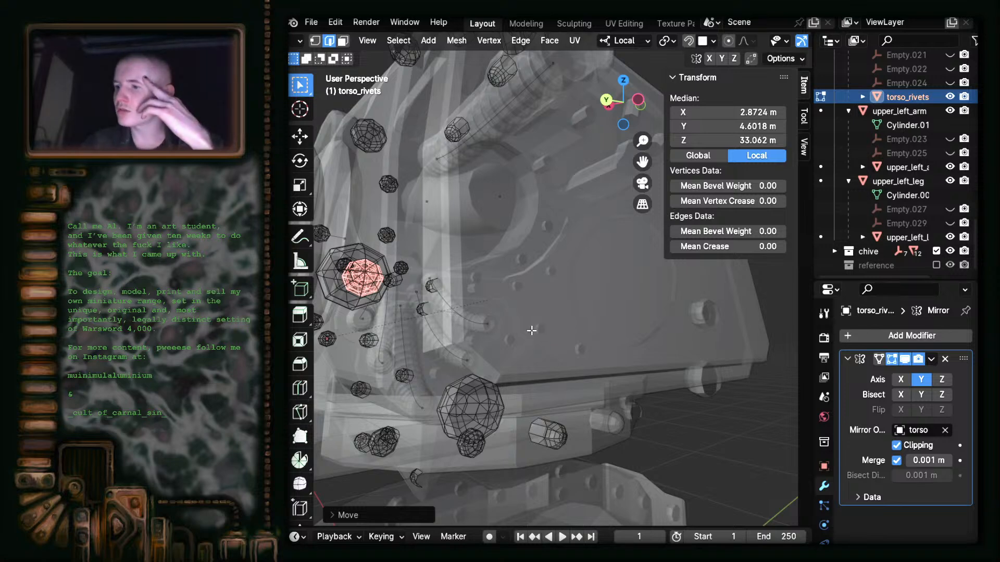
middle_drag(516, 324, 629, 222)
click(624, 105)
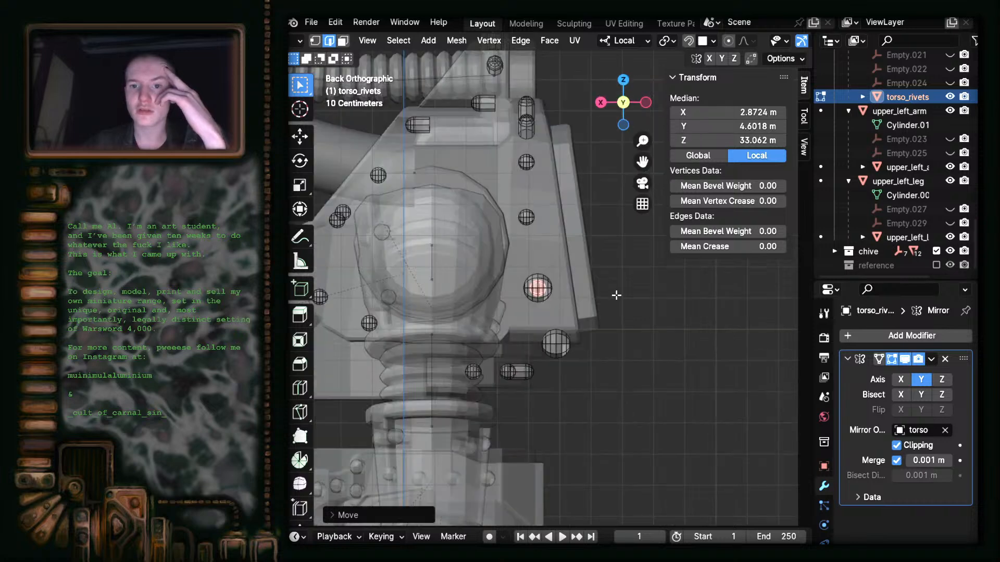
scroll(608, 318, up, 4)
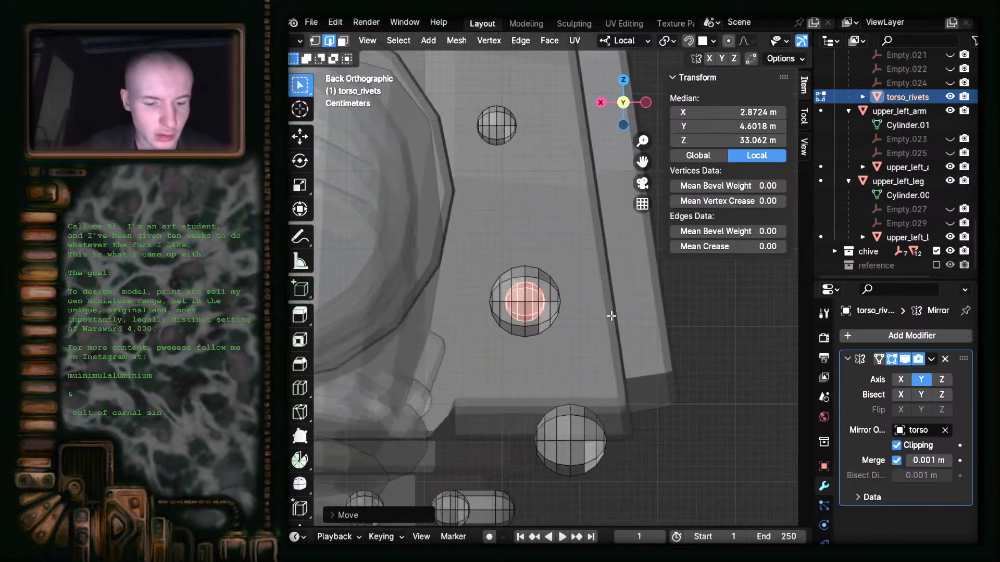
key(s)
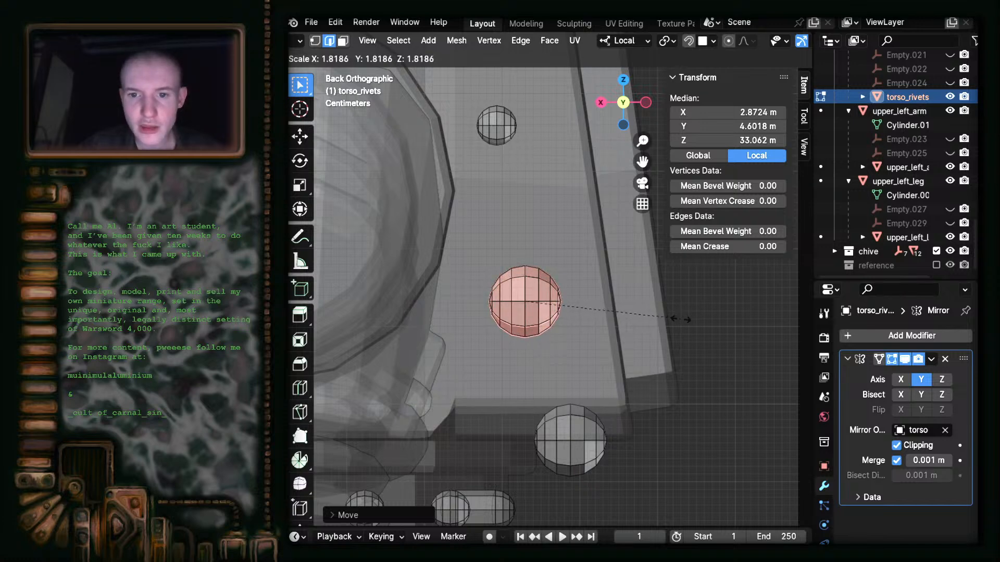
click(681, 319)
- Move the scaled rivet up above the arm opening, beside the upper small rivets, to about local X 18.20 m, Z 26.94 m
shift+middle_drag(671, 326, 771, 526)
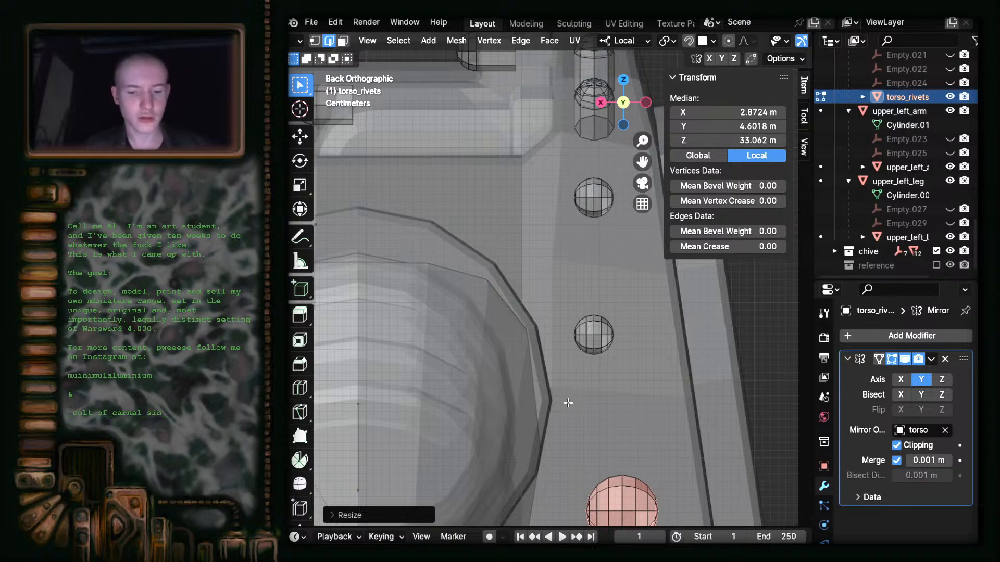
key(g)
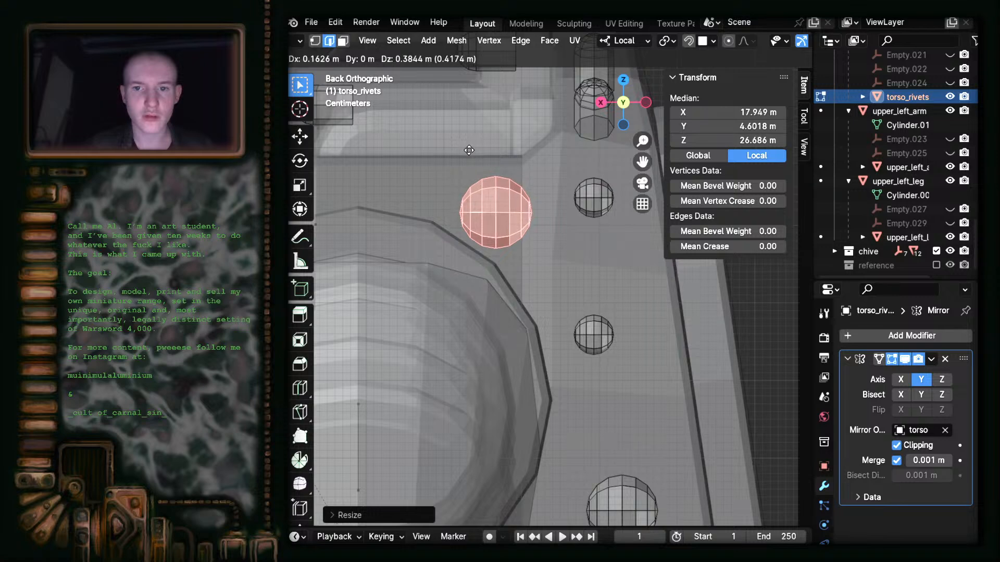
click(473, 143)
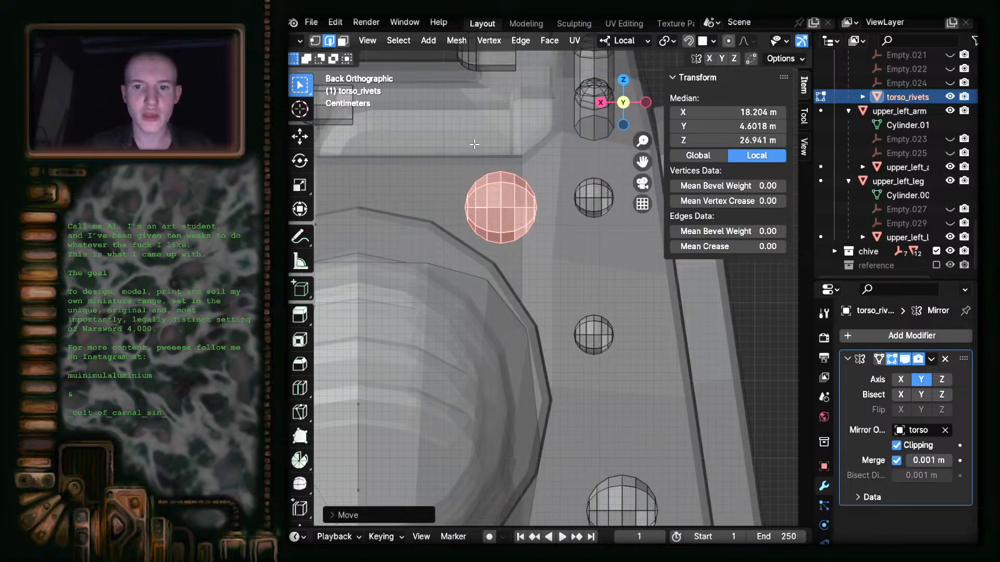
- Sink the moved rivet into the armour surface in left view, checking without X-ray, to about local X 17.83 m, Y 3.40 m
click(646, 103)
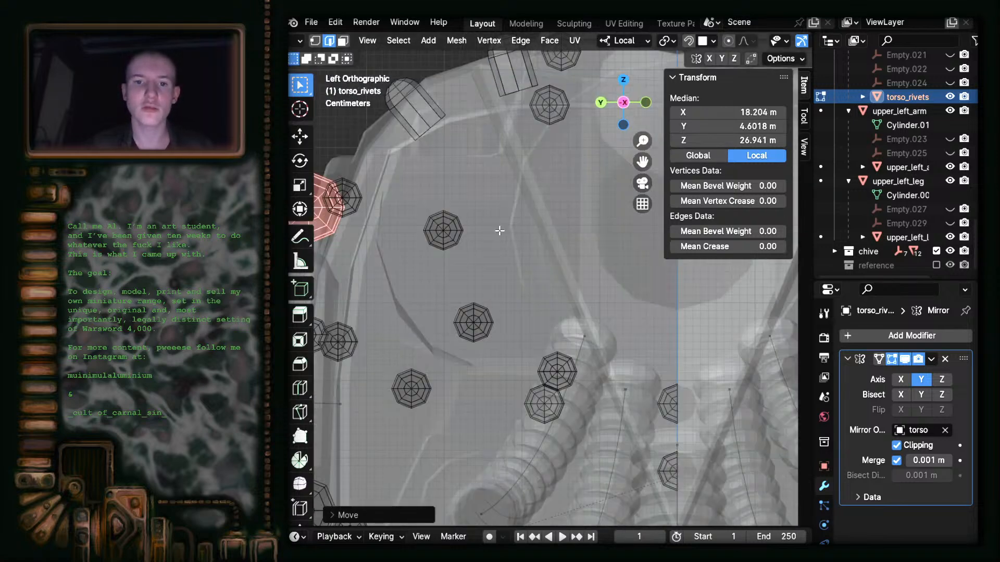
shift+middle_drag(419, 292, 554, 301)
scroll(554, 301, up, 2)
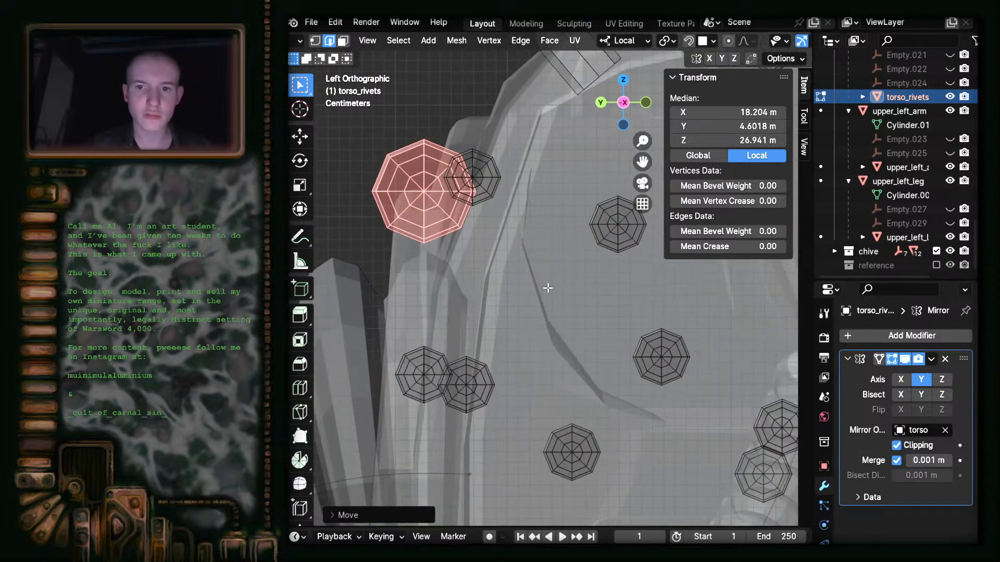
key(g)
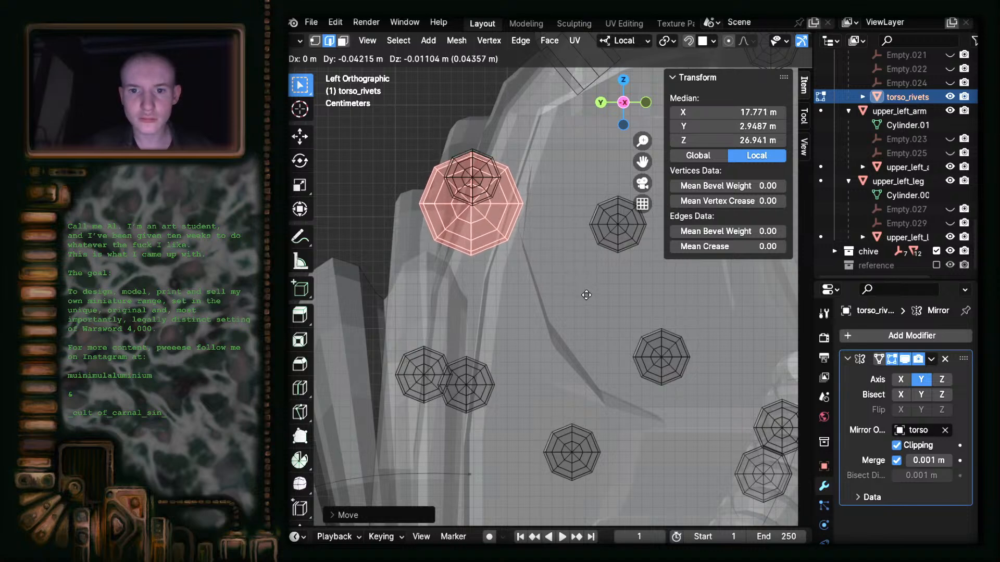
click(586, 294)
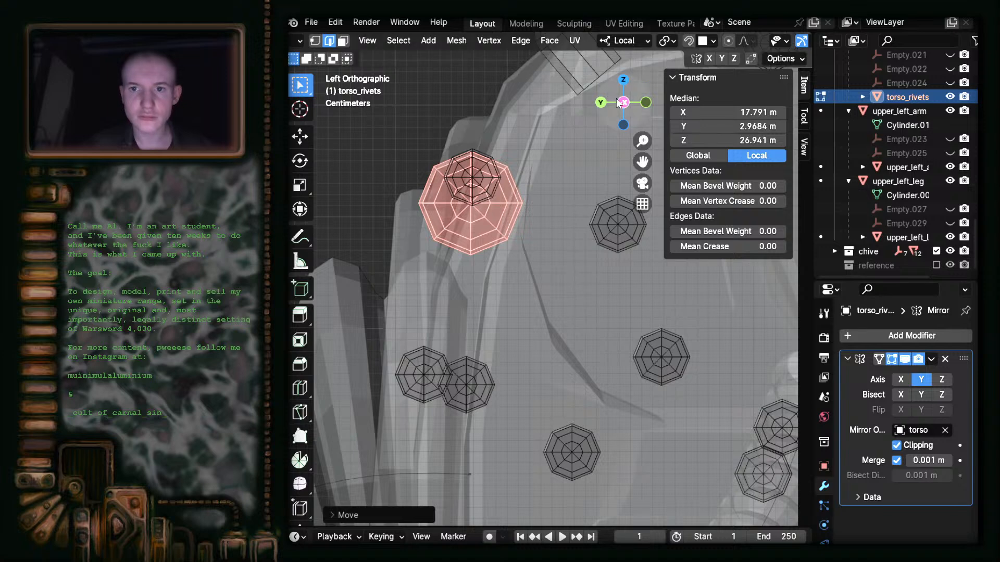
key(alt+z)
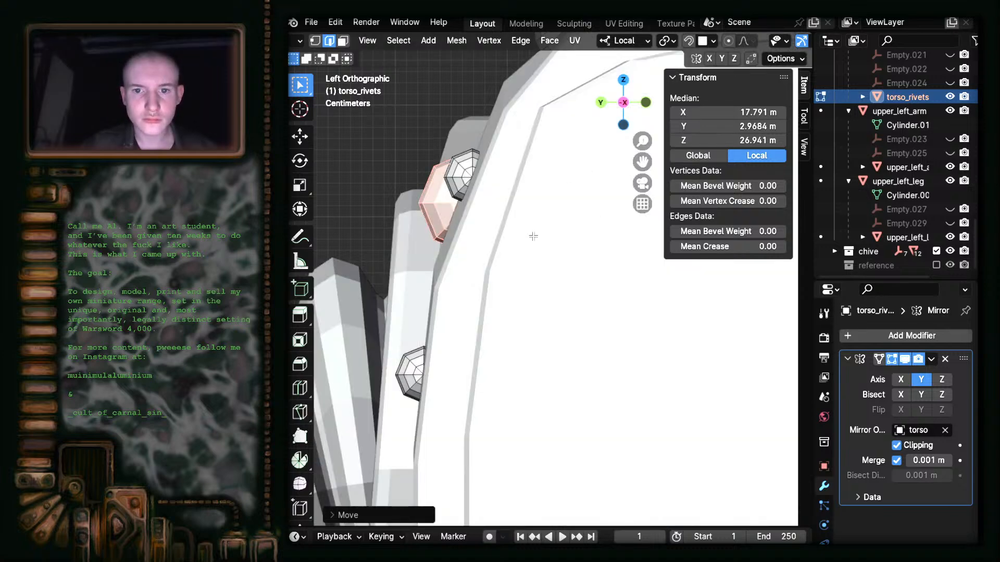
key(g)
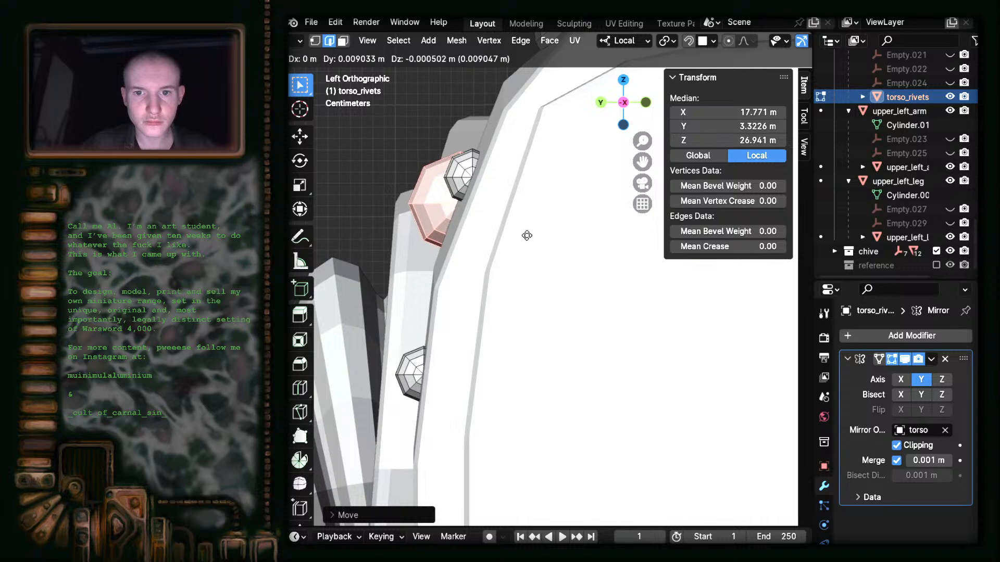
click(524, 232)
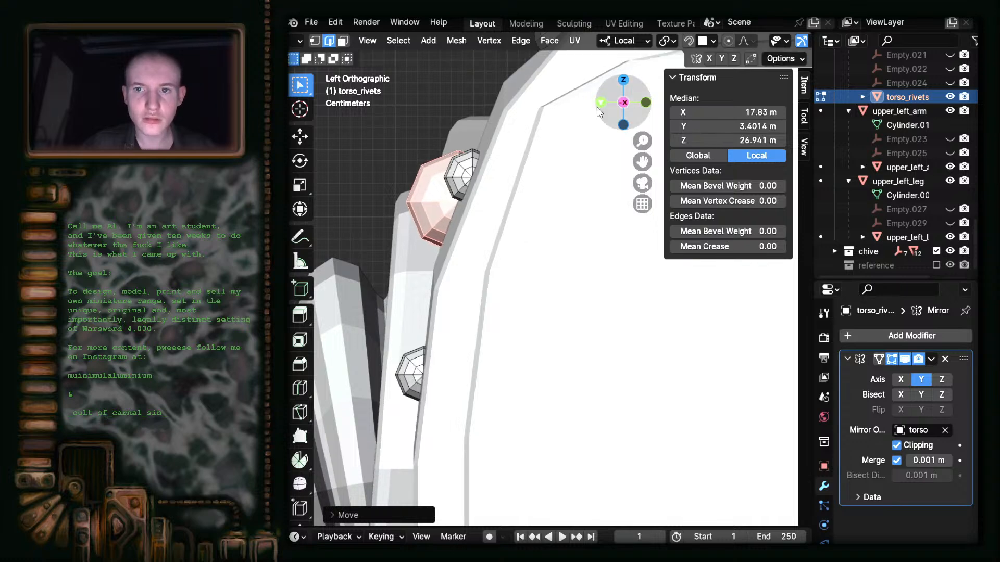
- Nudge the large rivet above the arm opening in back view to about local X 18.07 m, Z 26.91 m
click(599, 105)
scroll(586, 242, down, 7)
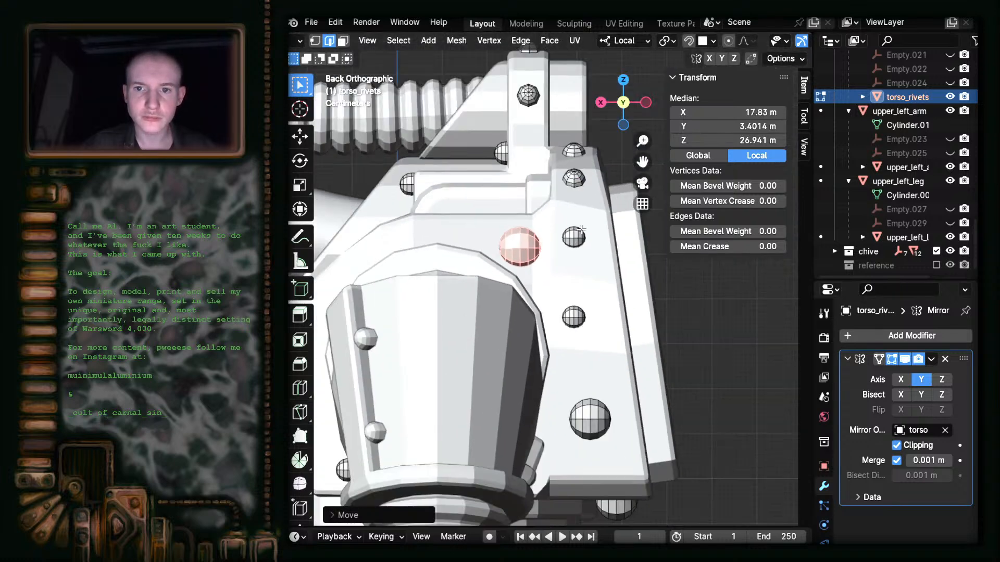
scroll(582, 232, up, 5)
key(g)
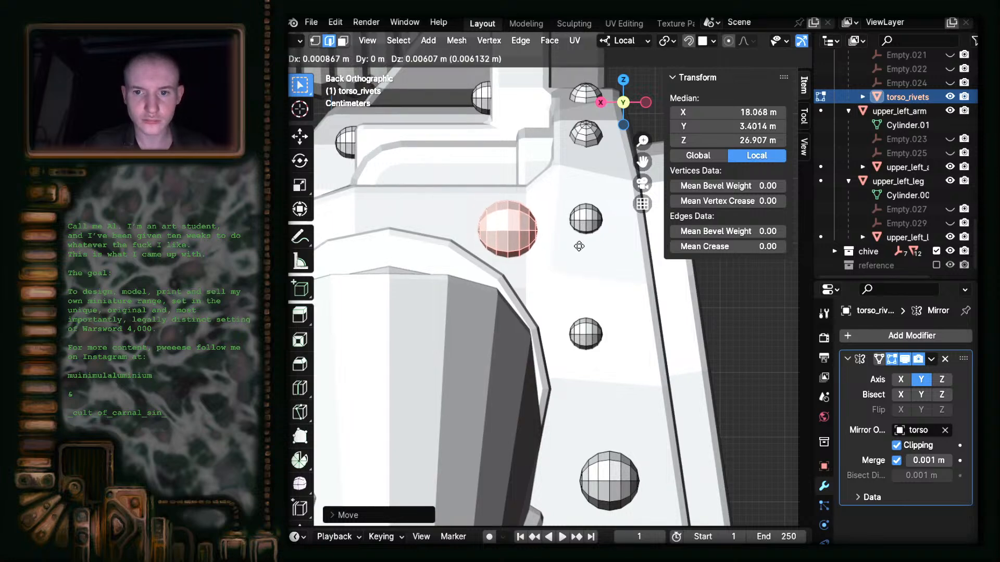
click(579, 245)
- Check the large rivet above the arm opening from several angles and delete its vertices
scroll(579, 246, down, 5)
middle_drag(578, 246, 666, 303)
scroll(604, 338, down, 4)
scroll(580, 314, up, 6)
scroll(635, 392, down, 4)
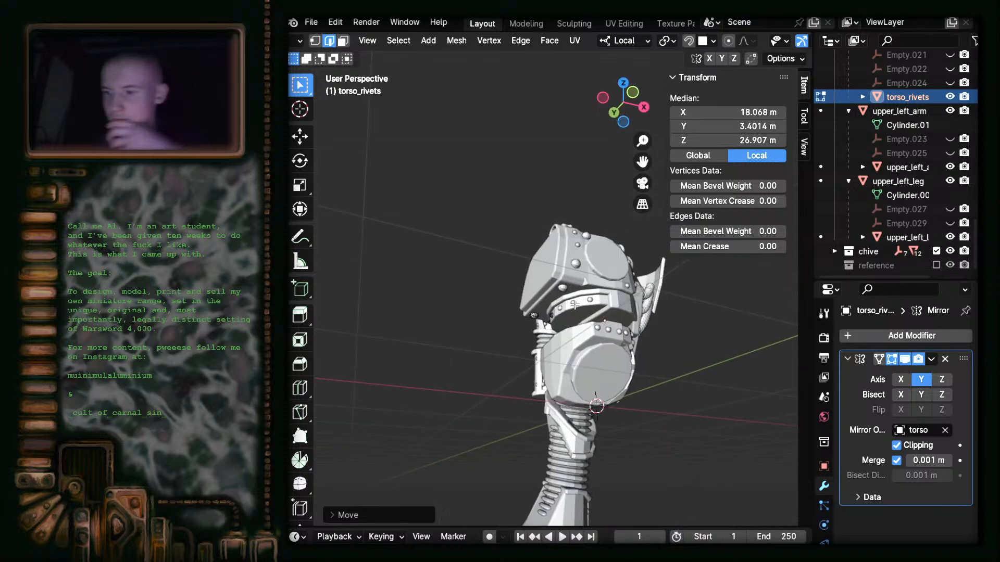
middle_drag(574, 305, 463, 382)
scroll(644, 301, up, 5)
scroll(511, 320, up, 4)
middle_drag(511, 323, 516, 248)
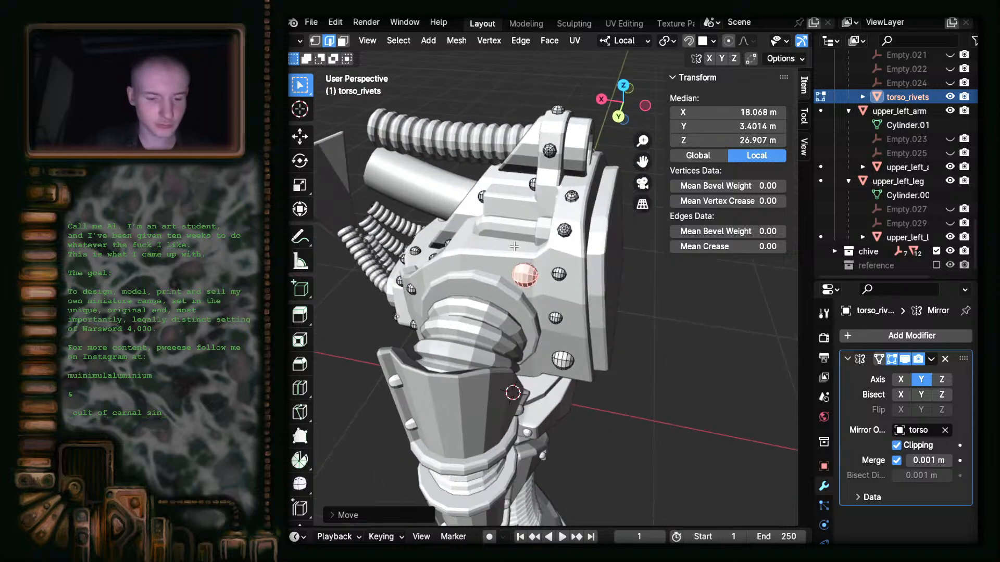
key(x)
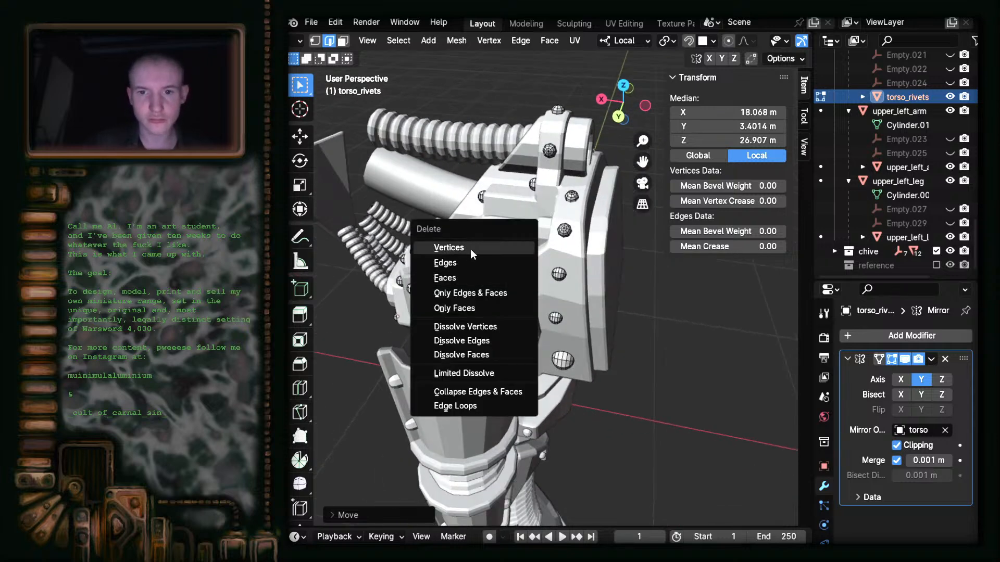
click(470, 249)
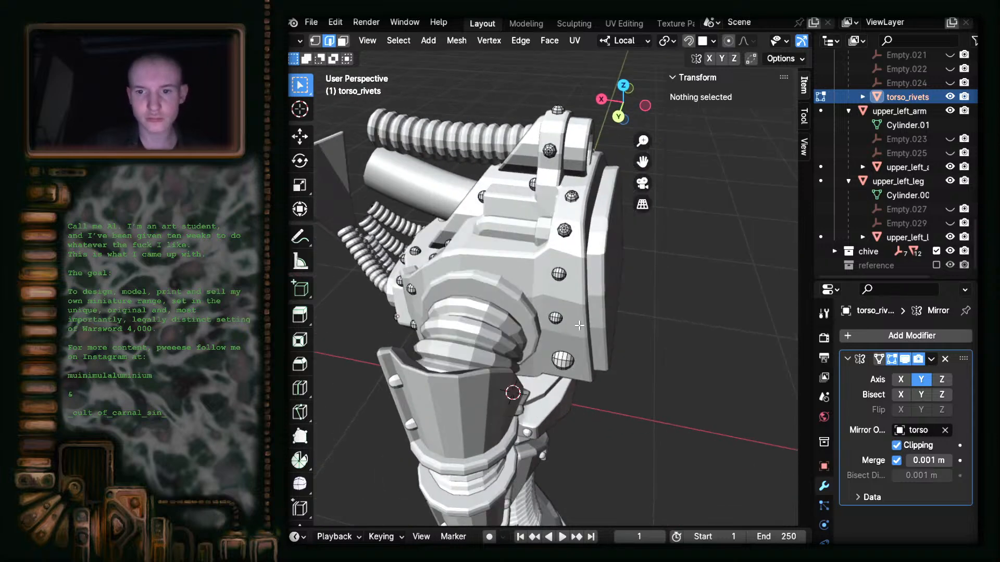
- Examine the side plate's remaining rivets against the whole torso from several angles and distances
scroll(470, 249, down, 8)
middle_drag(470, 249, 705, 289)
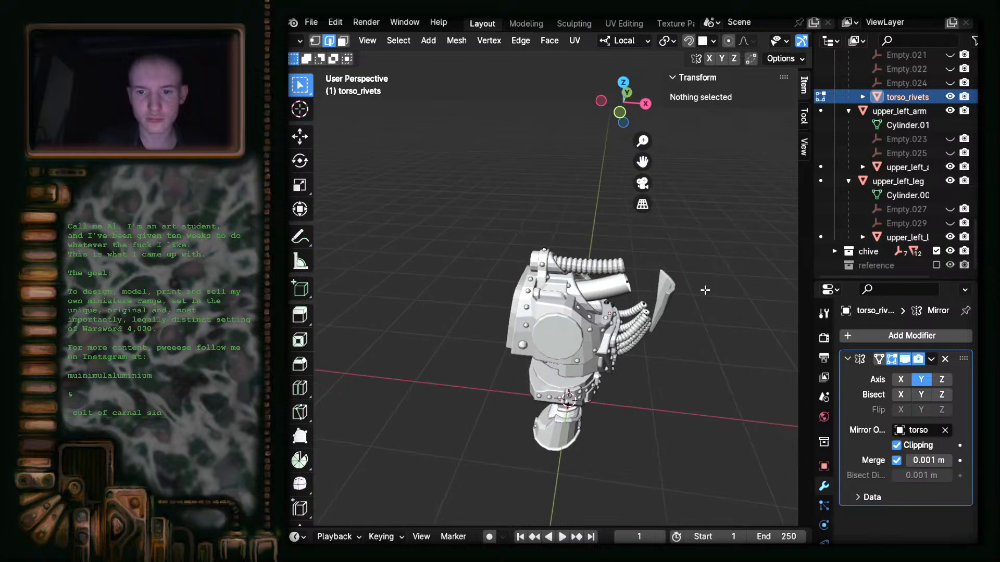
scroll(704, 289, up, 6)
scroll(698, 302, down, 5)
middle_drag(676, 343, 554, 325)
scroll(763, 234, up, 5)
scroll(764, 235, down, 5)
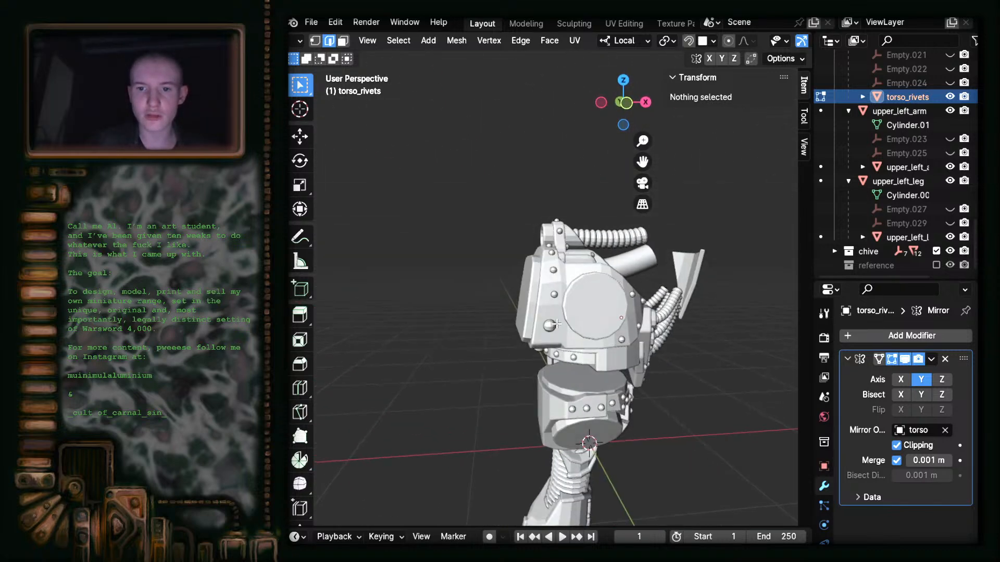
scroll(560, 358, up, 5)
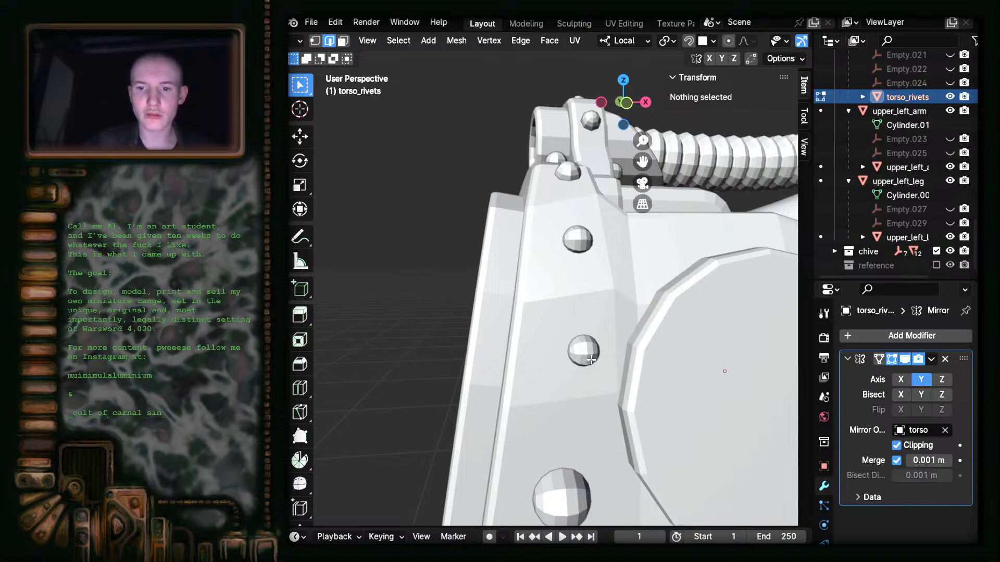
scroll(557, 355, down, 5)
middle_drag(557, 355, 545, 316)
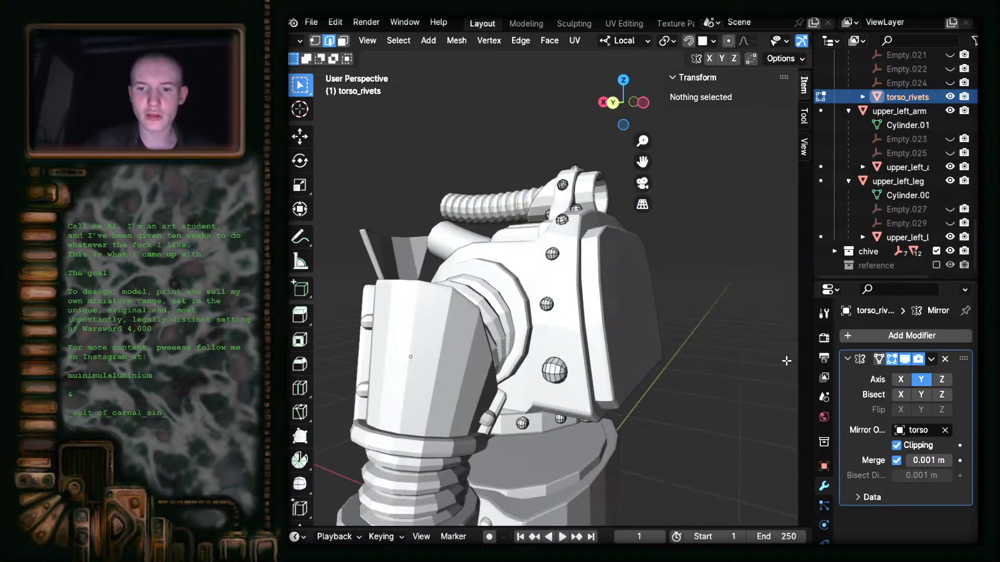
- Duplicate the whole small rivet above the enlarged side-plate one and place the copy at the enlarged underside rivet, about local X -4.10 m, Z 35.51 m
click(545, 306)
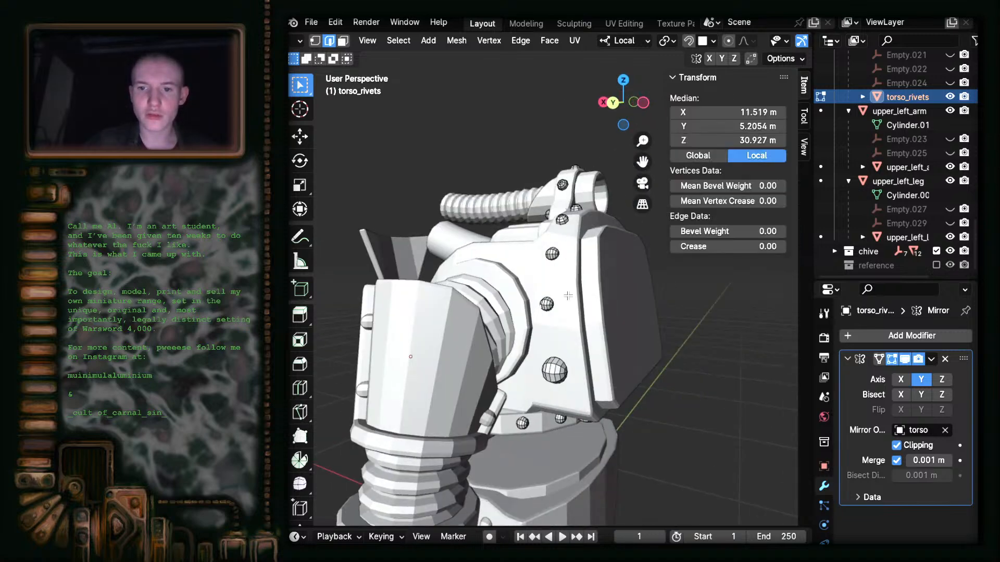
click(622, 125)
key(KP_5)
middle_drag(522, 319, 578, 321)
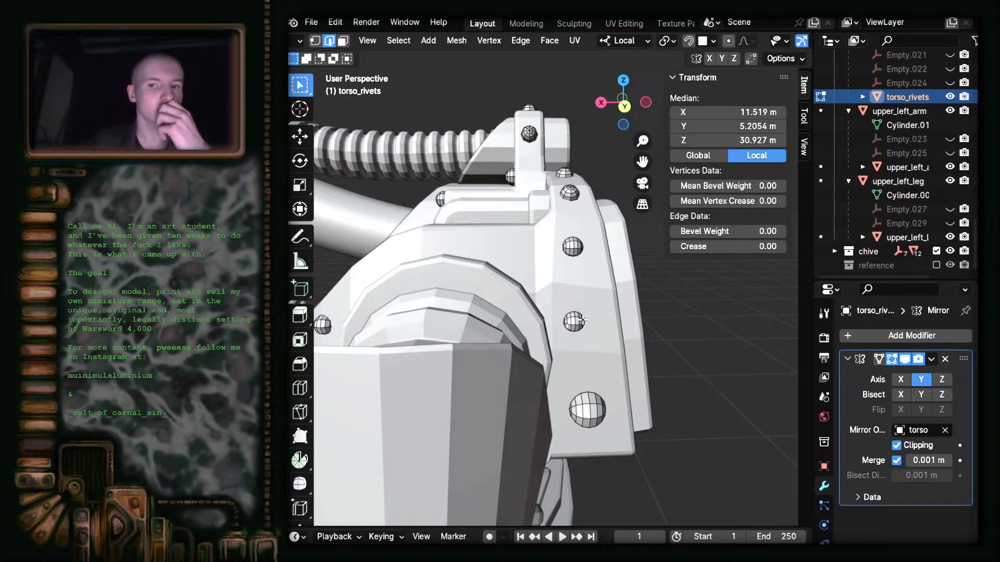
key(l)
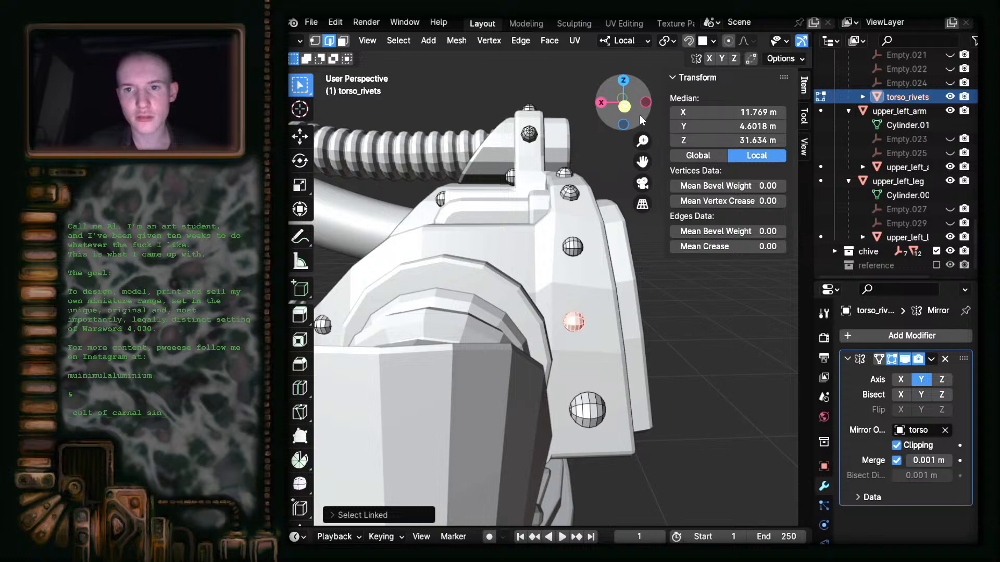
click(624, 125)
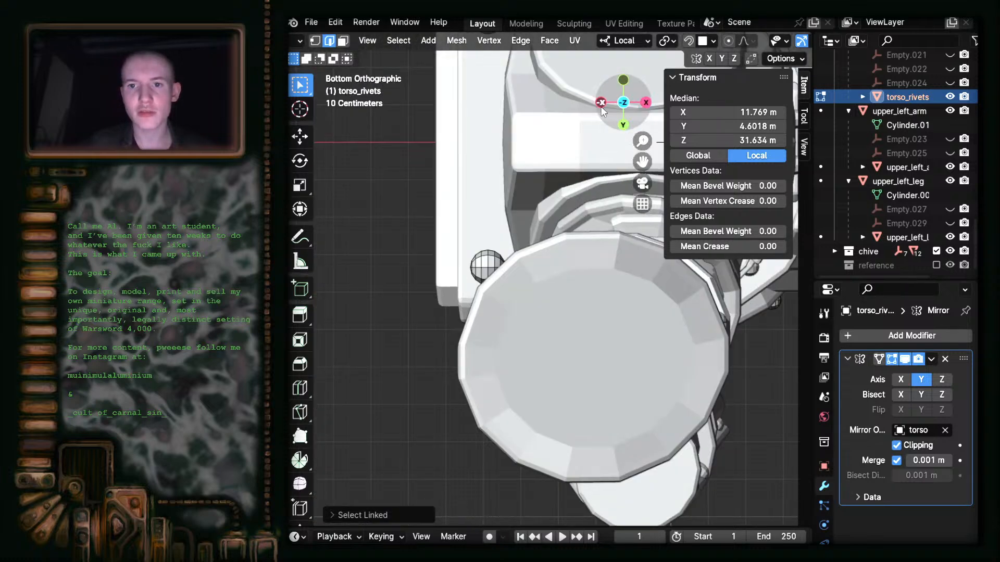
click(601, 104)
click(601, 104)
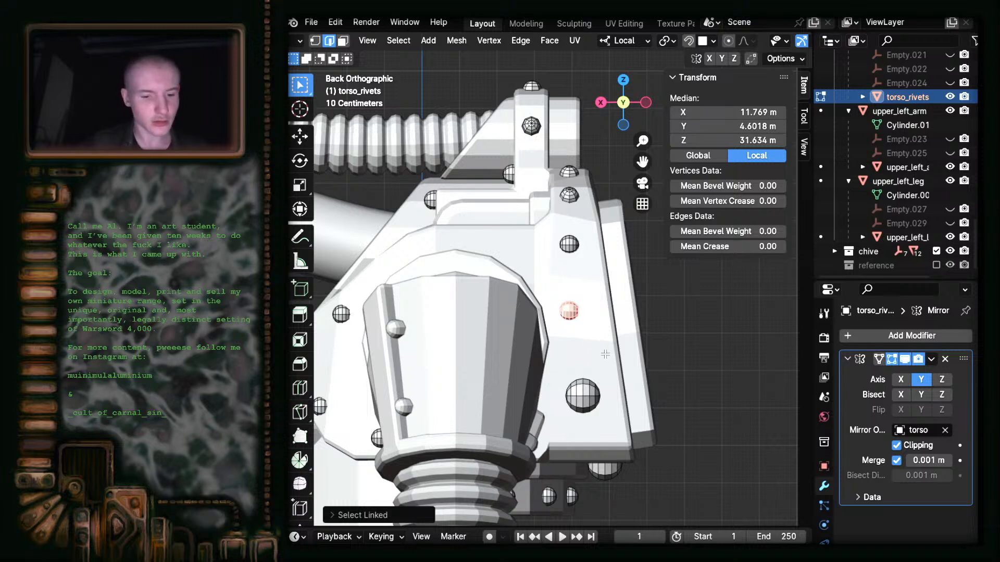
key(g)
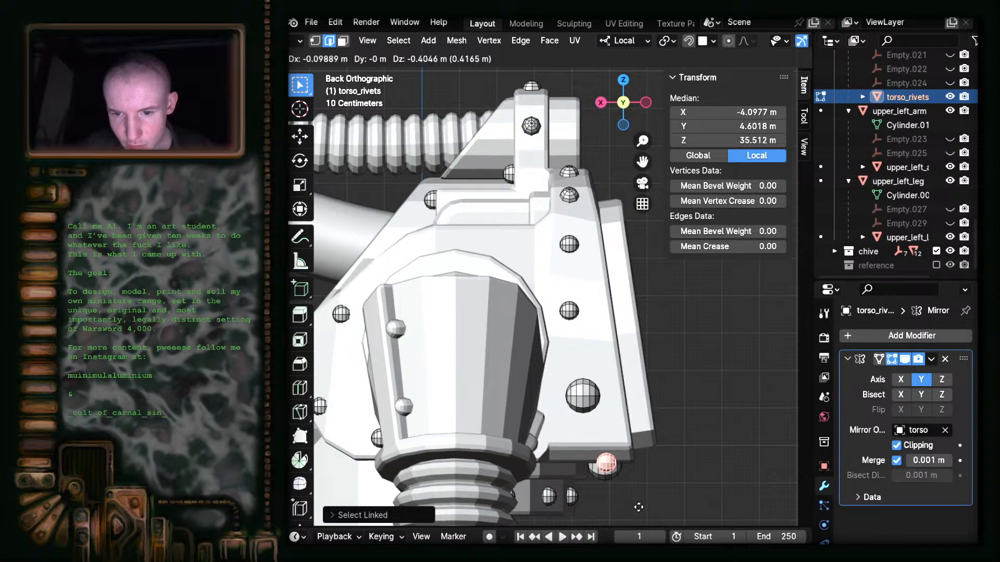
click(638, 506)
- Turn on X-ray and centre the small copy inside the enlarged underside rivet in back view, about local X -4.13 m, Z 35.35 m
shift+middle_drag(671, 497, 619, 366)
scroll(604, 306, up, 11)
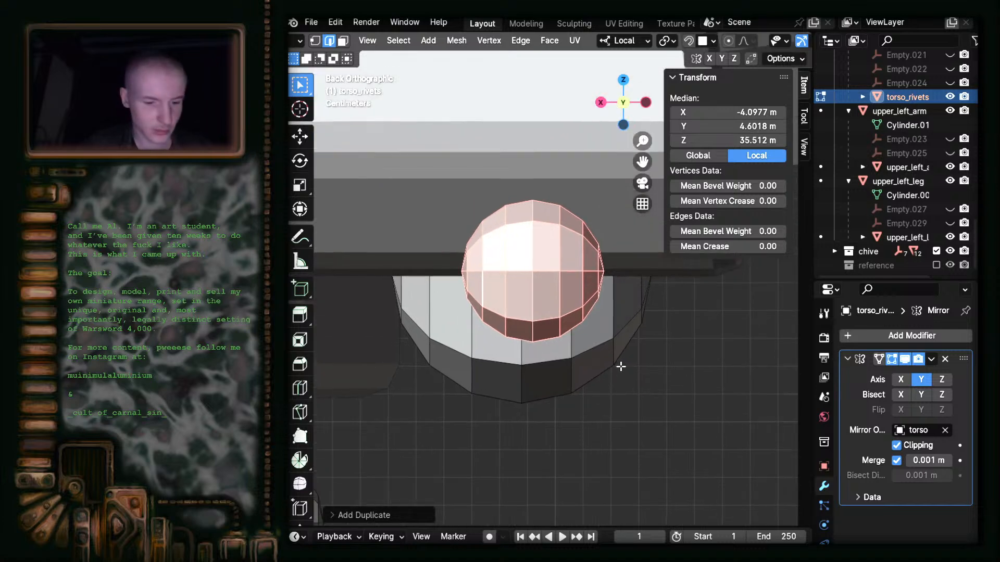
key(alt+z)
key(g)
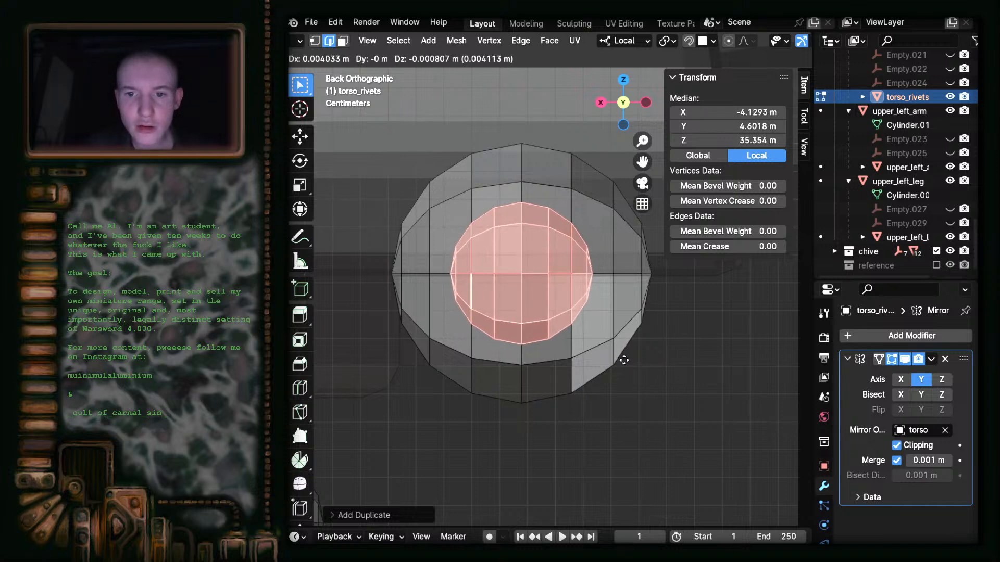
click(623, 359)
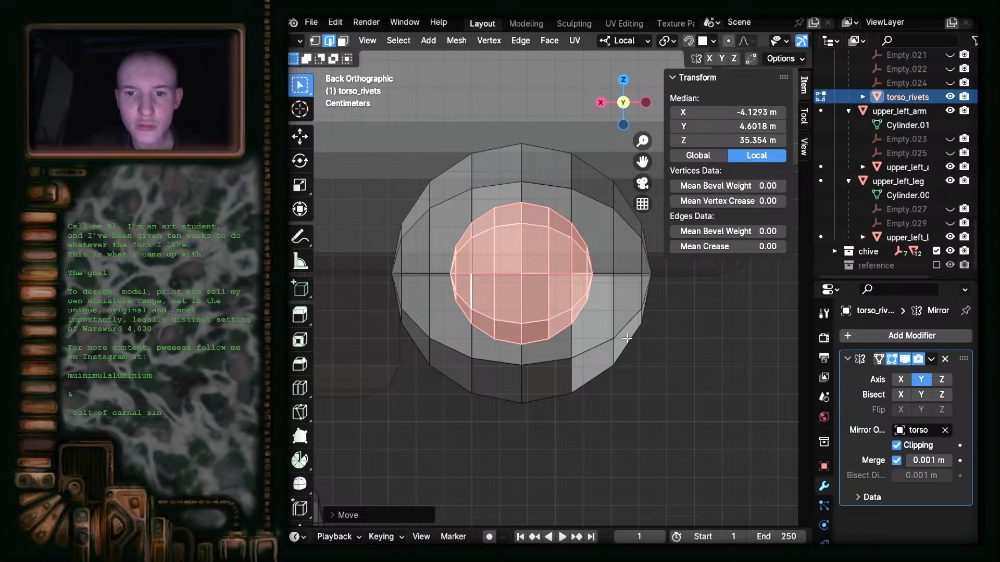
- Move the small rivet copy along local Y to about -8.97 m on the torso's underside, then leave Edit Mode and turn off X-ray
click(623, 126)
scroll(601, 247, down, 3)
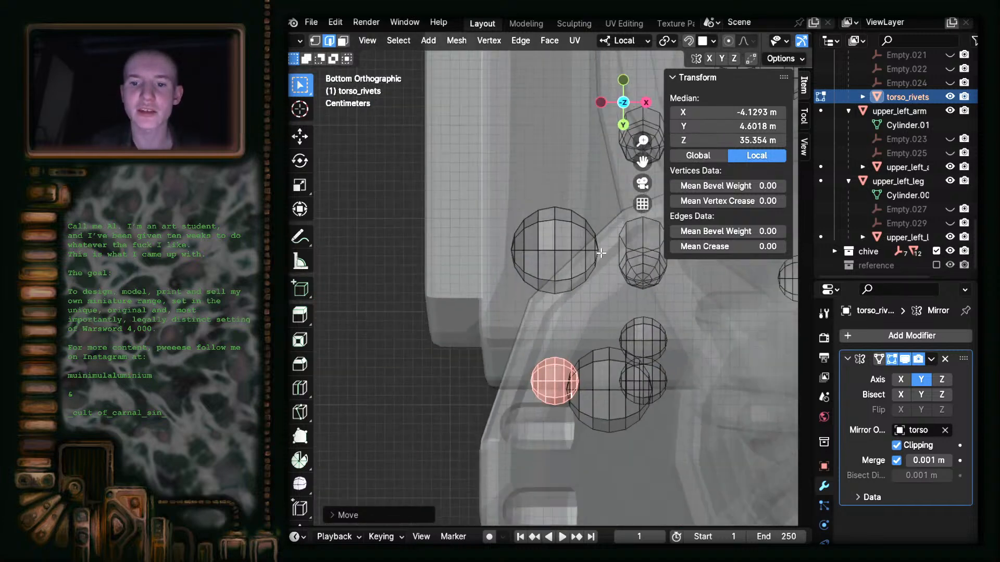
shift+middle_drag(593, 257, 577, 382)
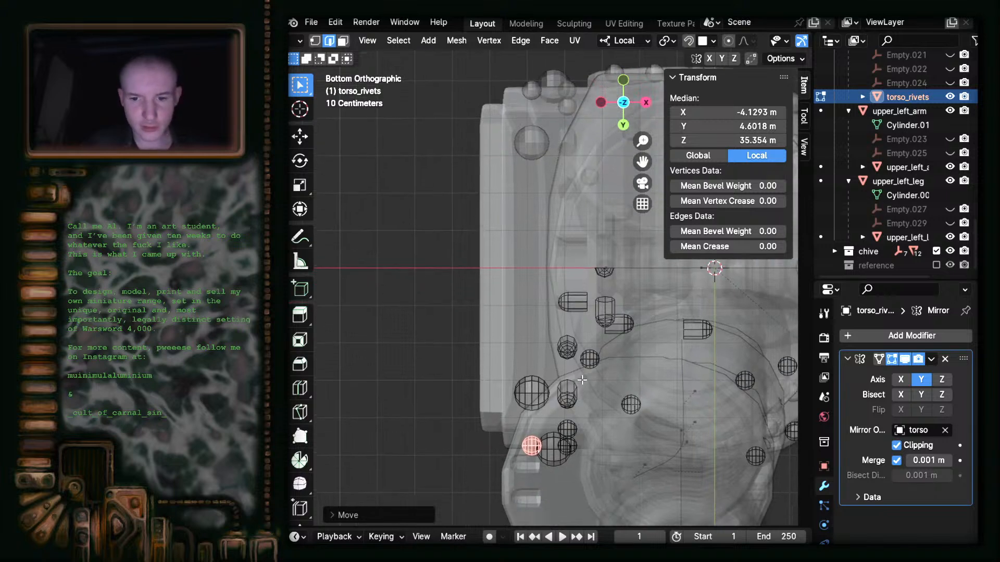
key(g)
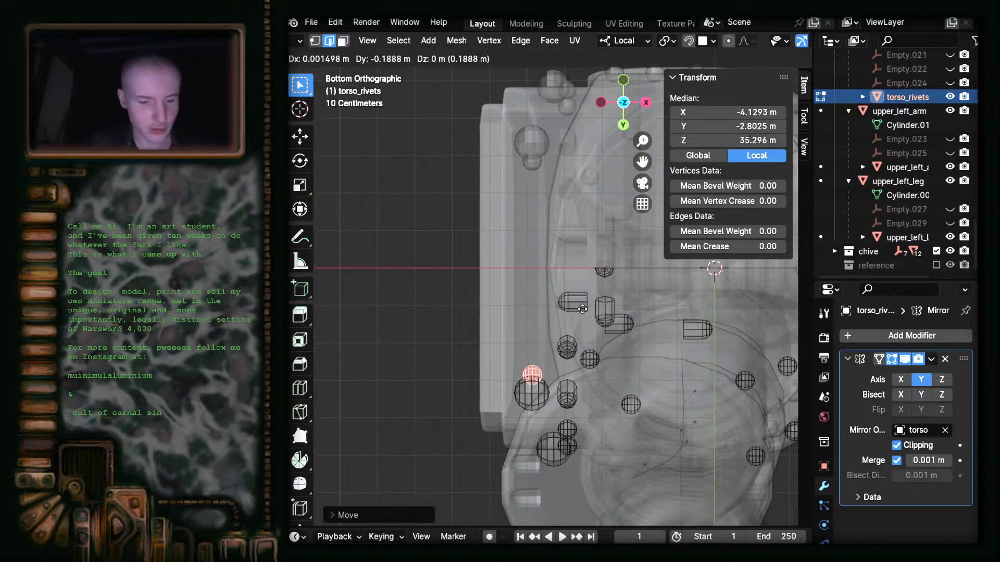
key(y)
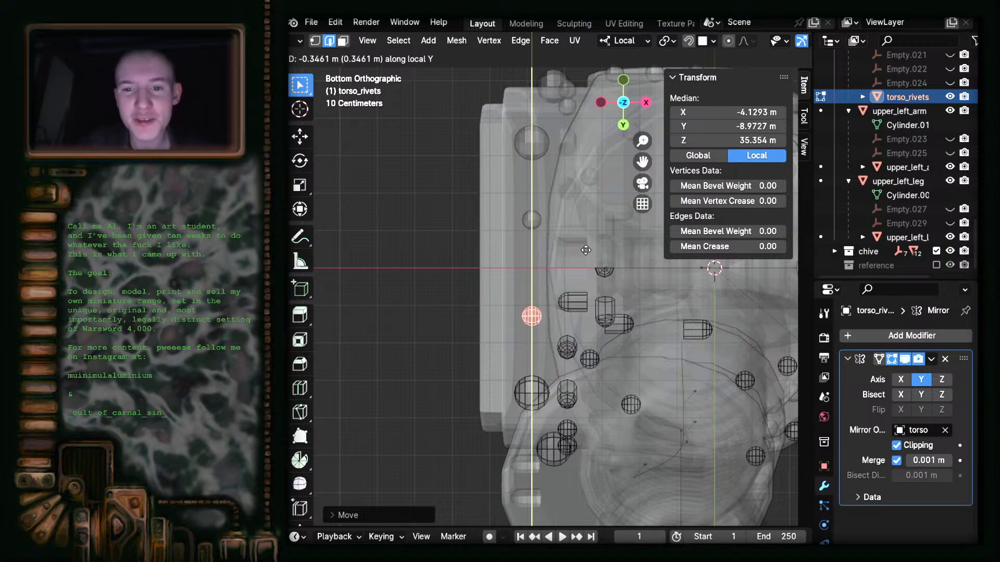
click(586, 250)
middle_drag(481, 290, 633, 330)
key(Tab)
key(alt+z)
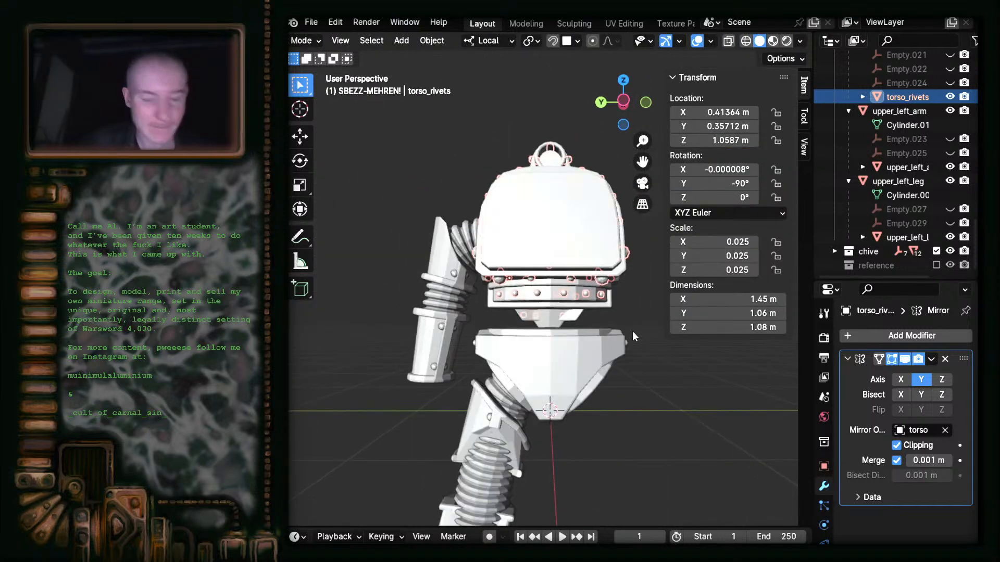
- Deselect the rivets and examine the underside and side plate rivets from several angles and distances
click(645, 298)
scroll(599, 356, up, 4)
middle_drag(599, 356, 614, 307)
scroll(491, 295, up, 4)
middle_drag(491, 295, 590, 367)
scroll(579, 329, down, 5)
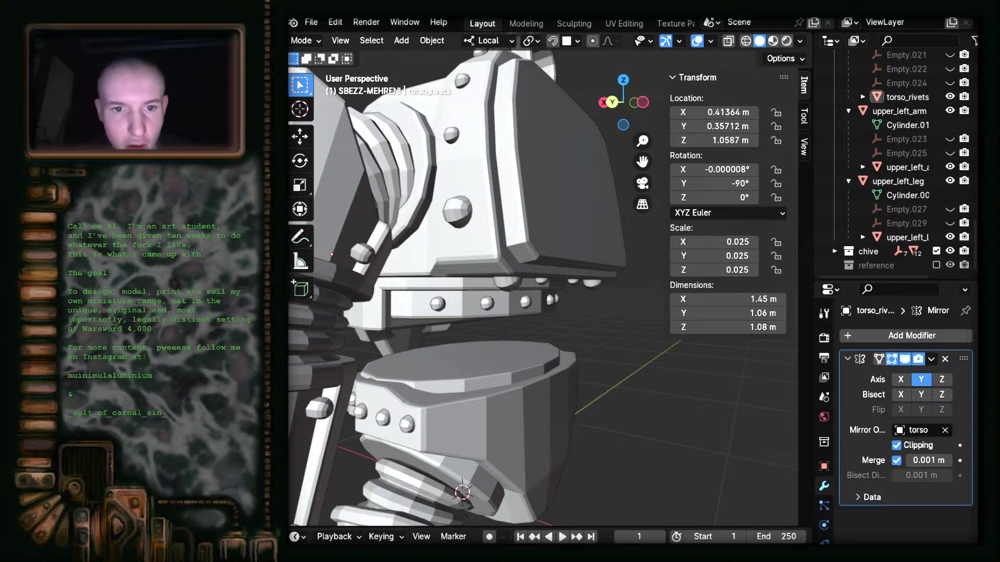
scroll(652, 367, down, 4)
middle_drag(468, 279, 485, 263)
scroll(583, 296, up, 4)
scroll(582, 295, down, 3)
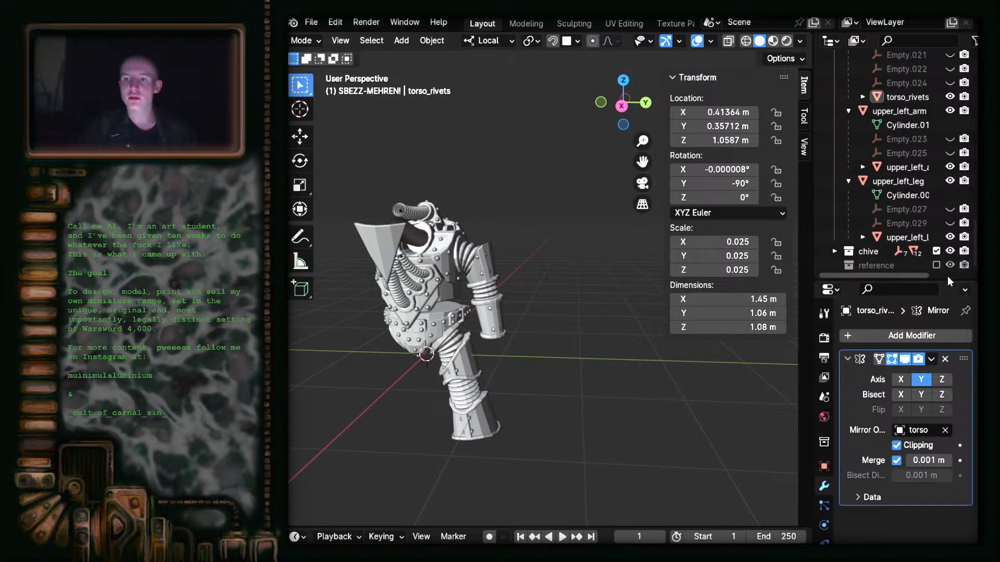
- Enable the reference collection and set the right orthographic view to show the model over the drawing
click(936, 265)
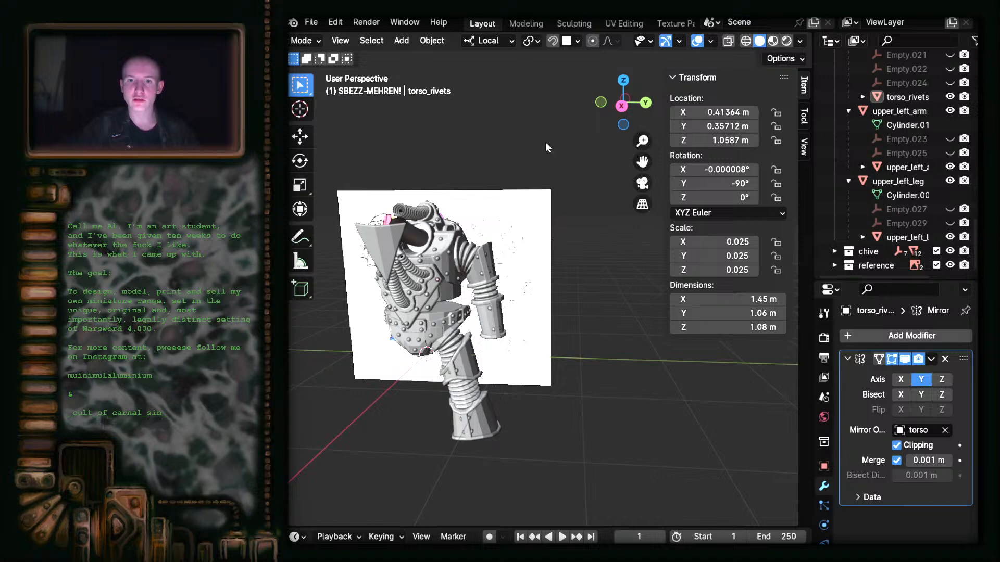
click(621, 105)
scroll(589, 269, up, 5)
scroll(572, 271, down, 5)
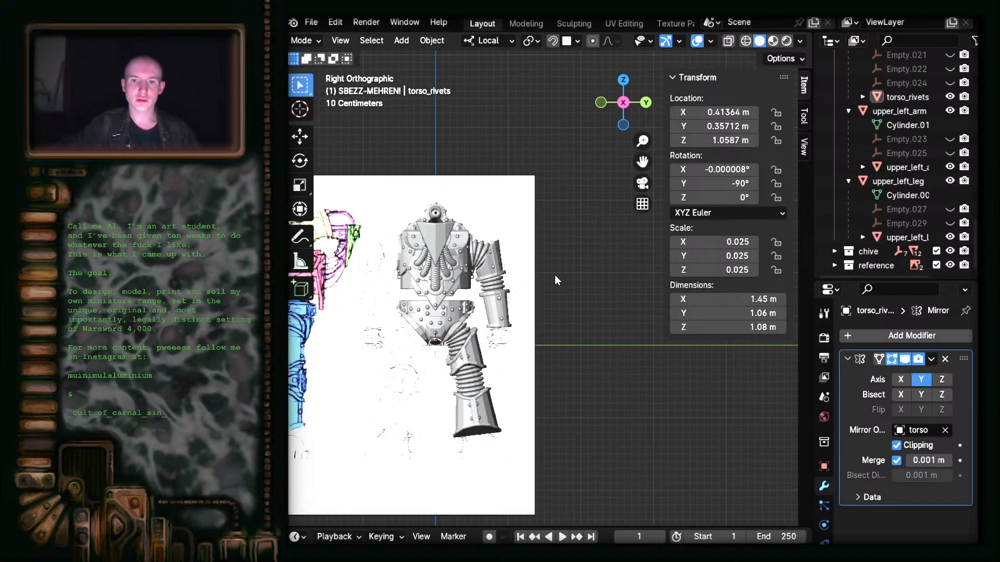
scroll(554, 275, up, 2)
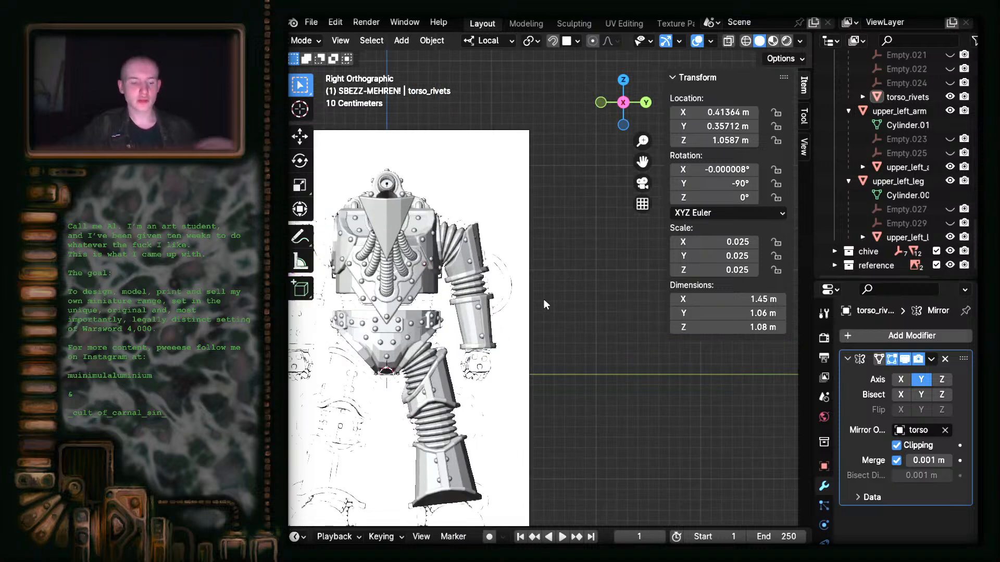
shift+middle_drag(543, 299, 583, 270)
scroll(583, 270, up, 2)
shift+middle_drag(547, 337, 584, 347)
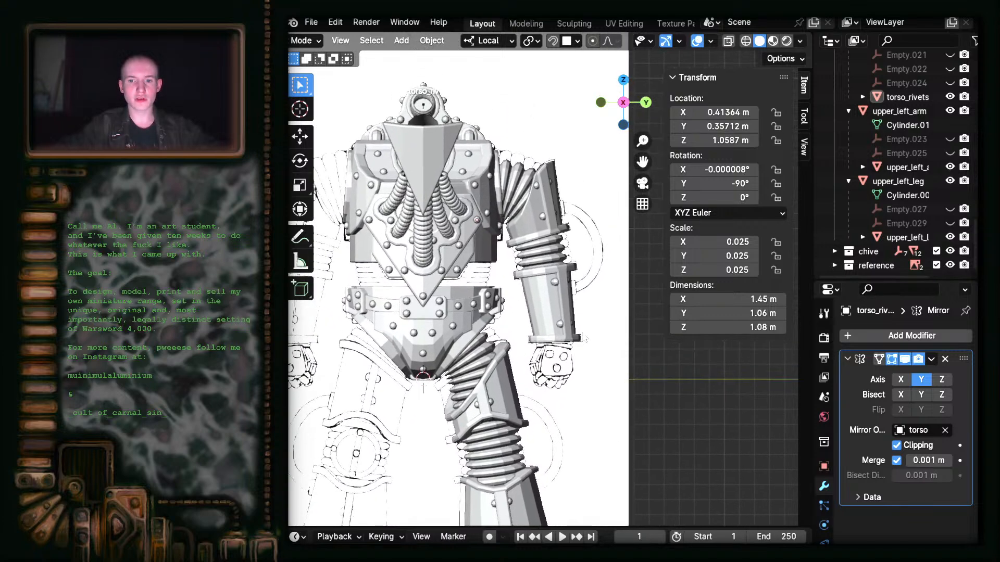
- Compare the pelvis, upper leg and torso with the reference drawing at several zoom levels
scroll(482, 412, up, 2)
shift+middle_drag(481, 413, 540, 316)
scroll(540, 317, up, 2)
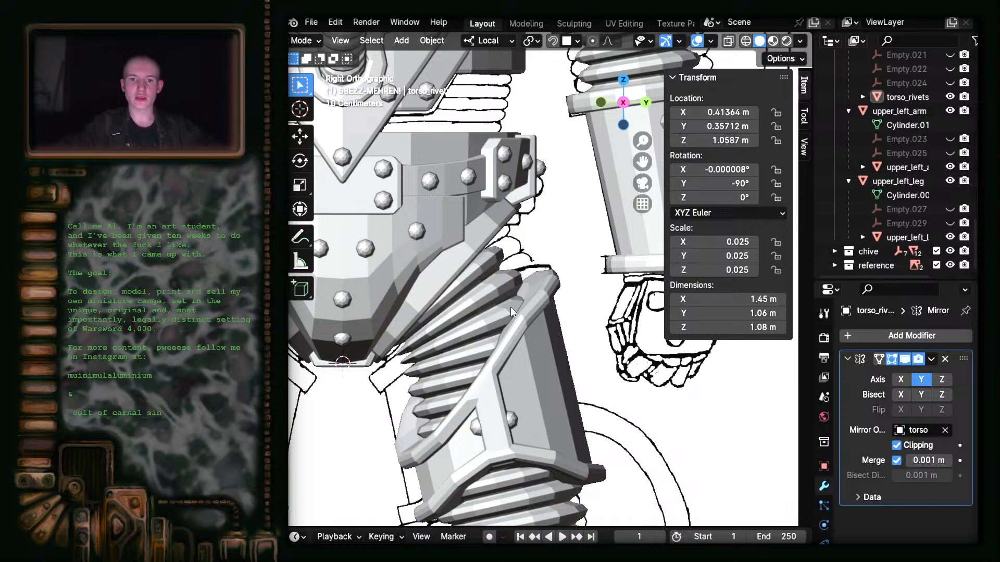
shift+middle_drag(511, 285, 465, 322)
scroll(524, 296, down, 10)
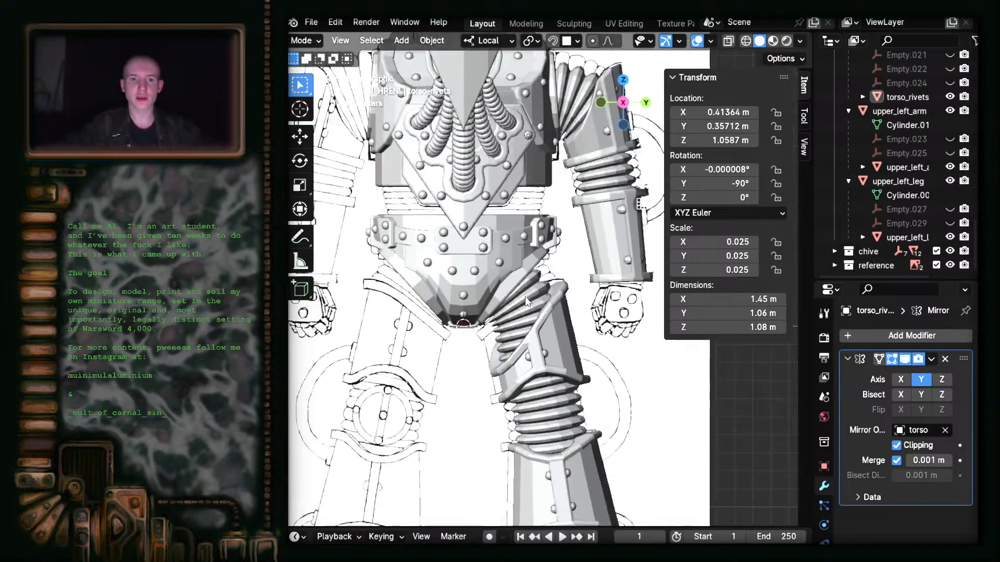
scroll(576, 310, up, 8)
shift+middle_drag(577, 311, 628, 437)
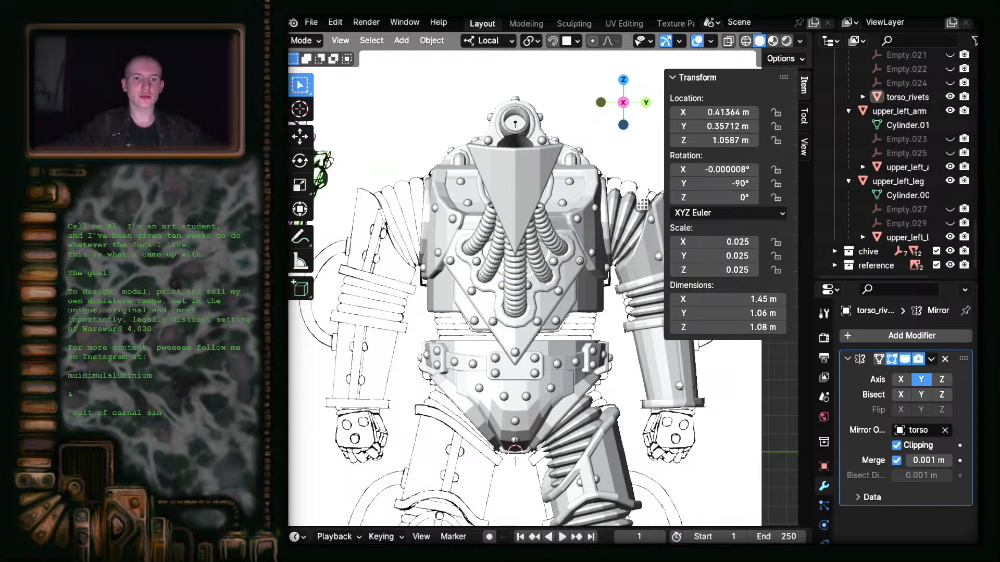
shift+middle_drag(642, 204, 562, 154)
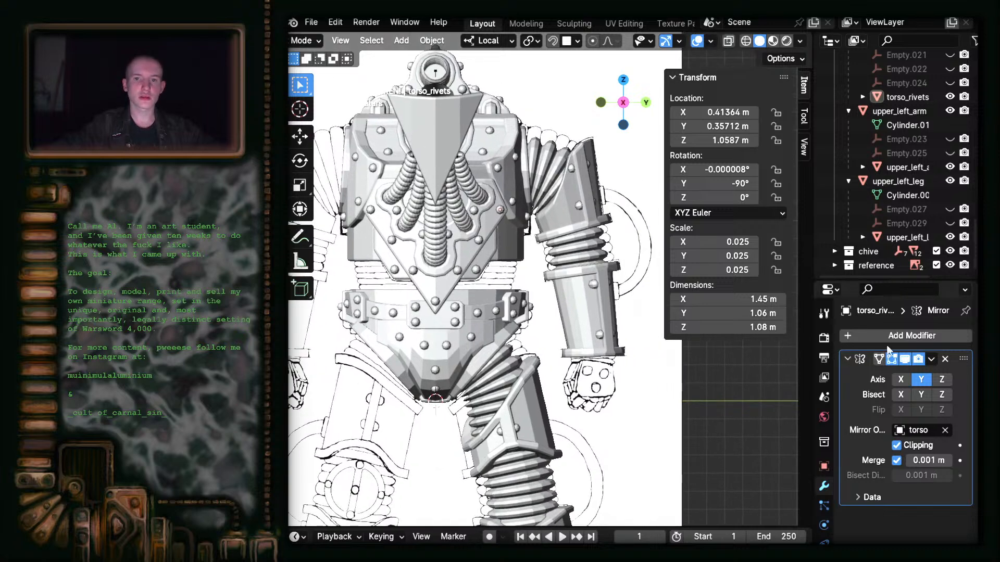
- Toggle the reference collection off and on, and check the legs and pelvis against the drawing
click(936, 266)
click(936, 265)
click(936, 265)
click(936, 266)
shift+middle_drag(372, 344, 399, 189)
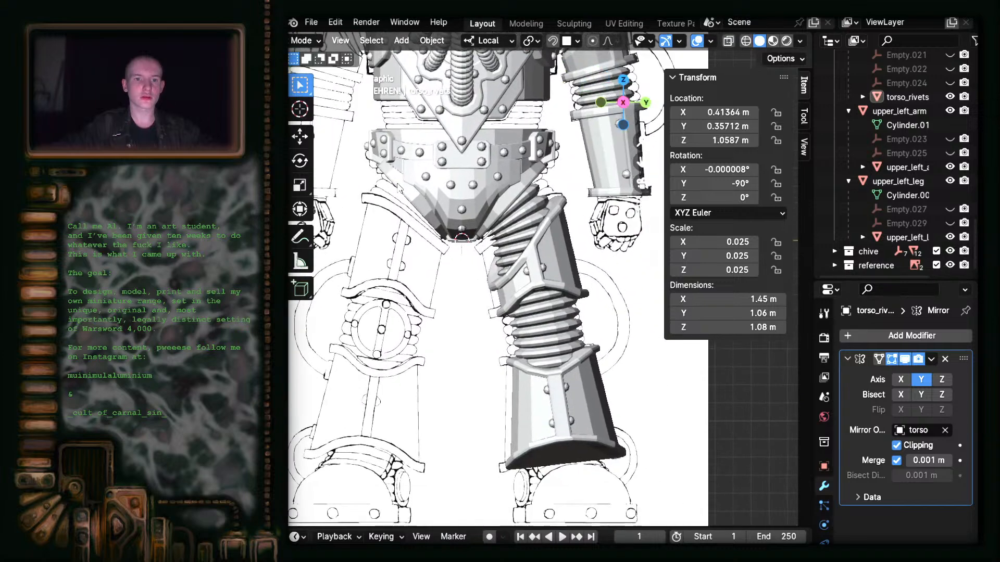
scroll(518, 303, up, 3)
shift+middle_drag(519, 303, 534, 452)
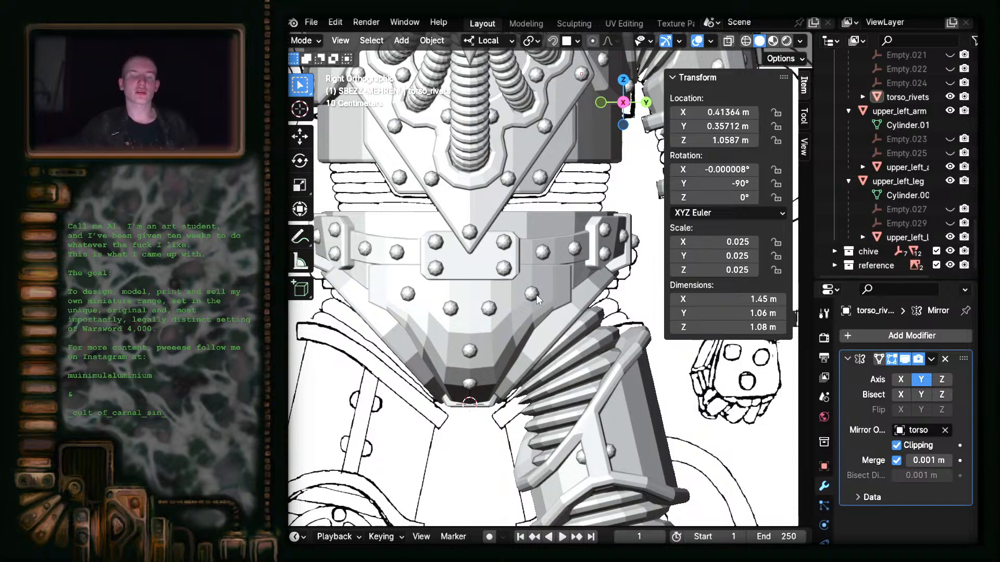
scroll(515, 304, down, 1)
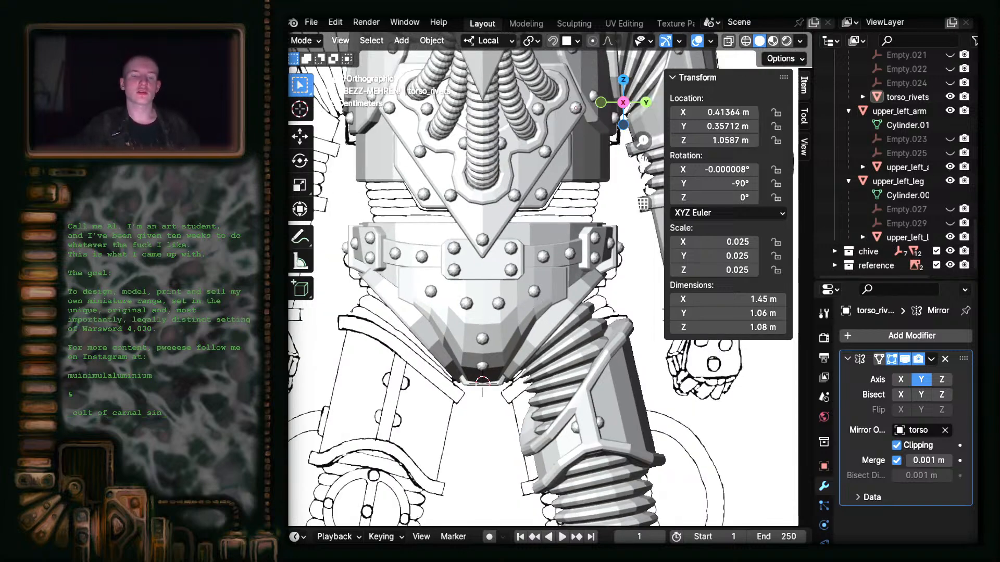
scroll(487, 261, down, 3)
scroll(487, 262, up, 2)
shift+middle_drag(487, 261, 435, 353)
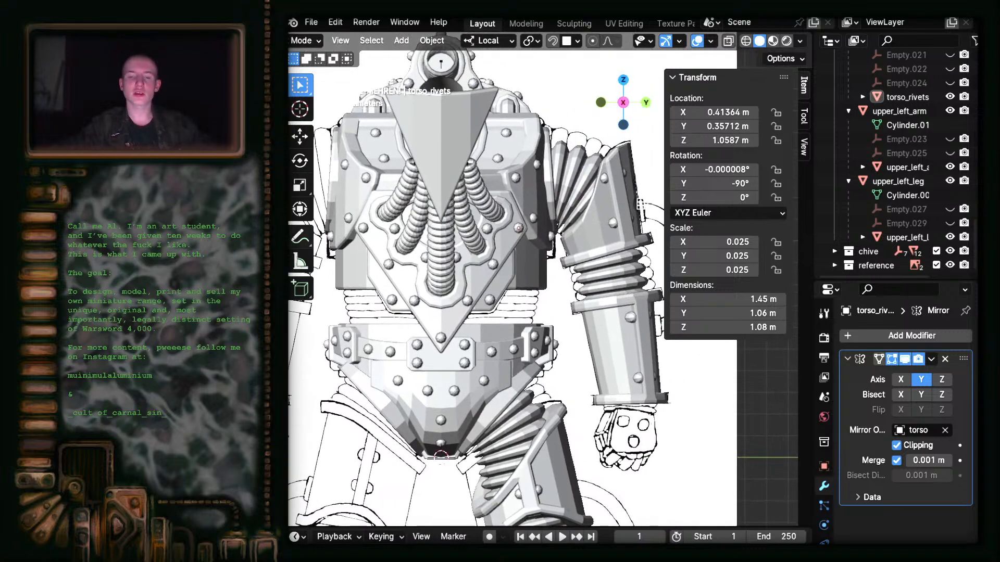
- Examine the whole figure and the torso against the reference drawing in the right orthographic view
scroll(499, 328, down, 4)
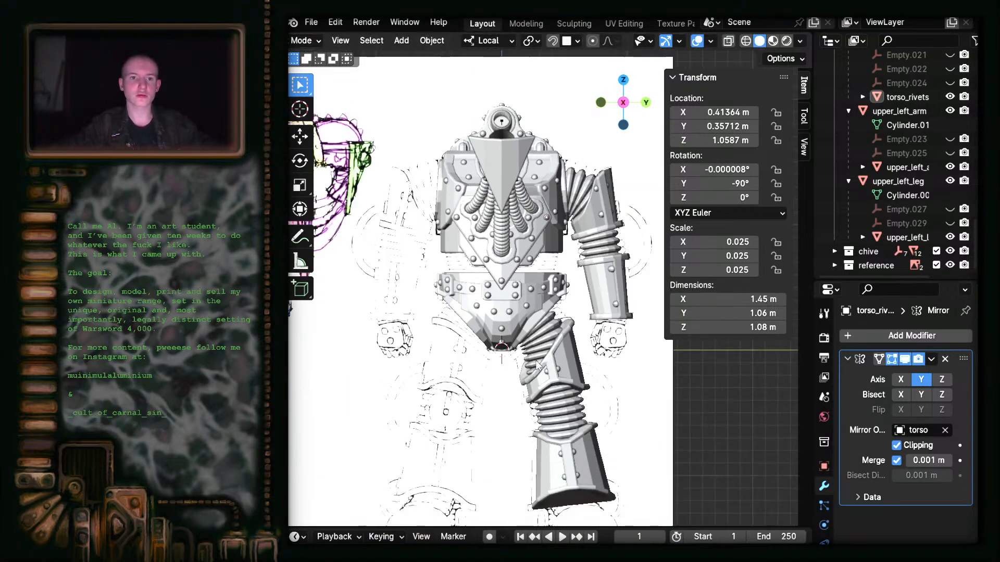
scroll(538, 361, up, 2)
key(KP_3)
scroll(376, 517, up, 2)
mouse_move(375, 515)
shift+middle_down()
mouse_move(313, 450)
mouse_move(550, 423)
mouse_move(518, 376)
mouse_move(544, 432)
mouse_move(552, 404)
mouse_move(537, 488)
shift+middle_up()
scroll(518, 377, down, 2)
scroll(517, 376, up, 2)
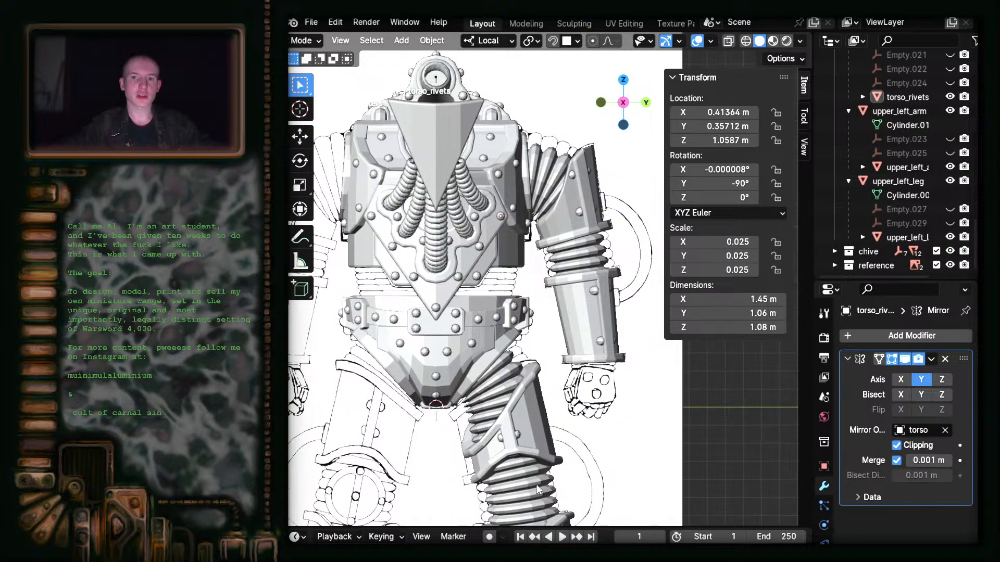
scroll(492, 458, up, 1)
shift+middle_drag(492, 458, 526, 513)
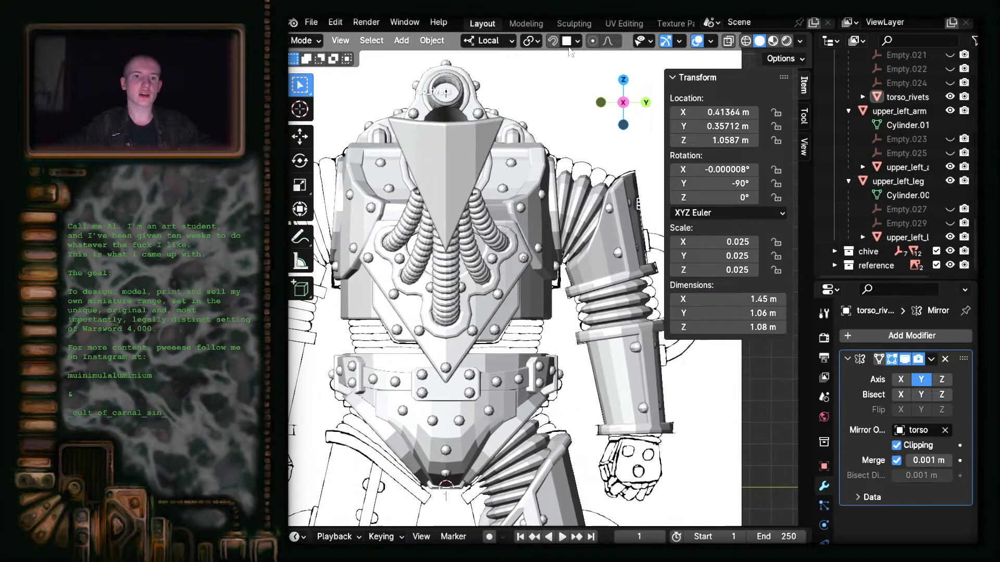
- Inspect the hip hose, upper leg and shoulder joint up close against the reference drawing
shift+middle_drag(520, 404, 497, 243)
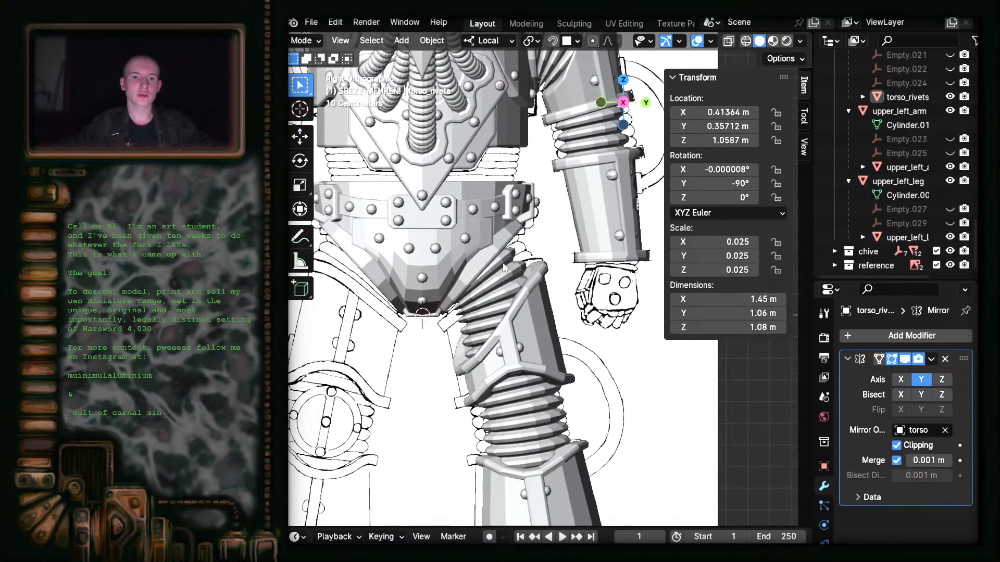
scroll(503, 260, up, 3)
shift+middle_drag(527, 348, 515, 264)
scroll(514, 264, up, 1)
shift+middle_drag(465, 228, 591, 409)
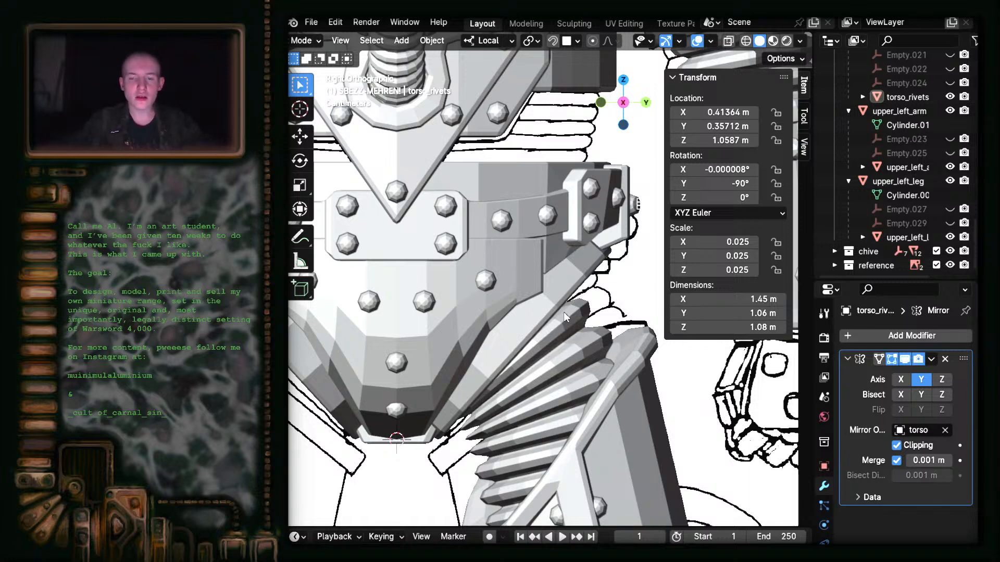
shift+middle_drag(564, 311, 480, 255)
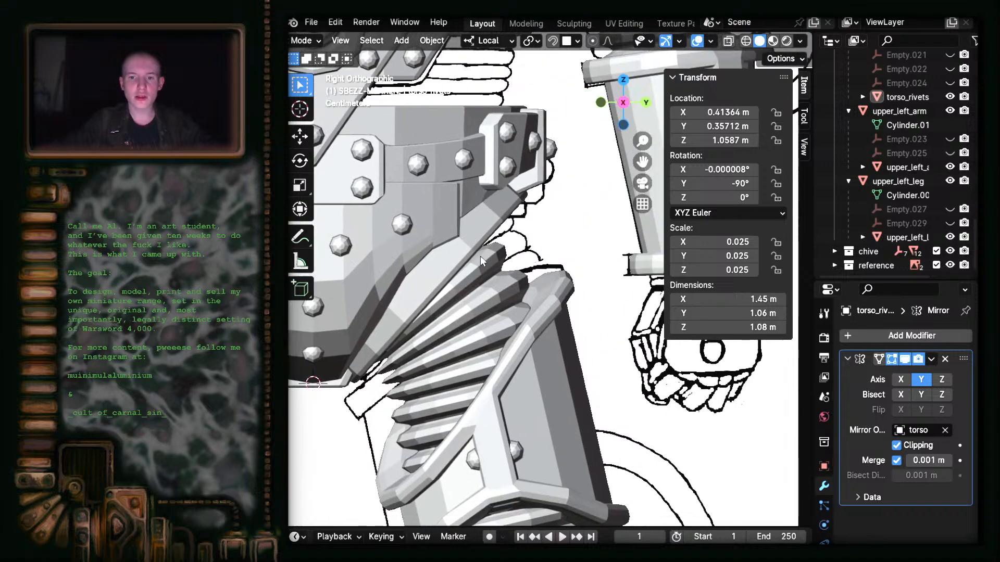
shift+middle_drag(504, 290, 557, 458)
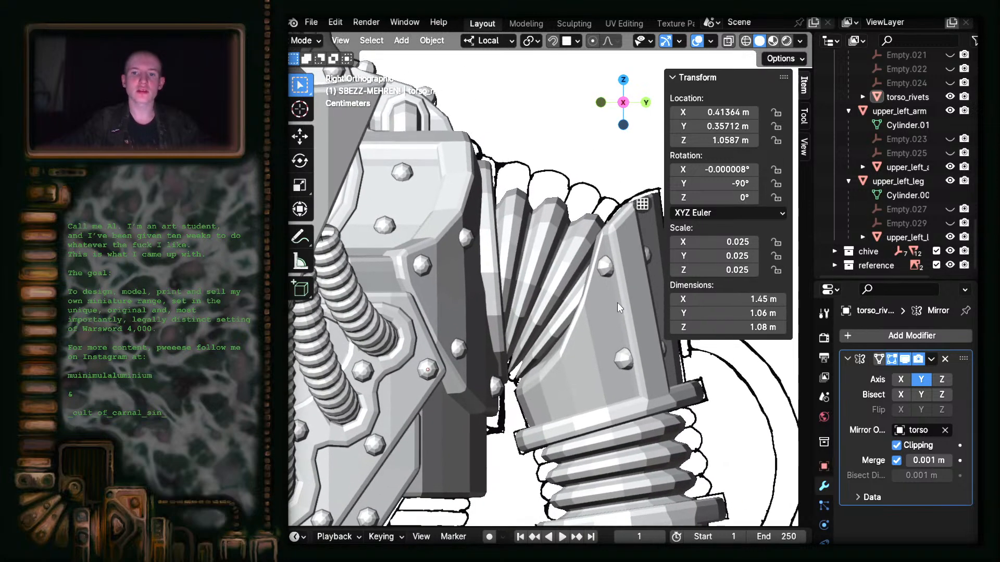
scroll(499, 219, down, 1)
shift+middle_drag(541, 448, 566, 178)
scroll(570, 312, up, 1)
scroll(576, 376, down, 2)
- Try moving upper_left_leg and the lower left arm to test how the attached hoses flex, cancelling both moves
middle_drag(575, 376, 469, 370)
click(468, 370)
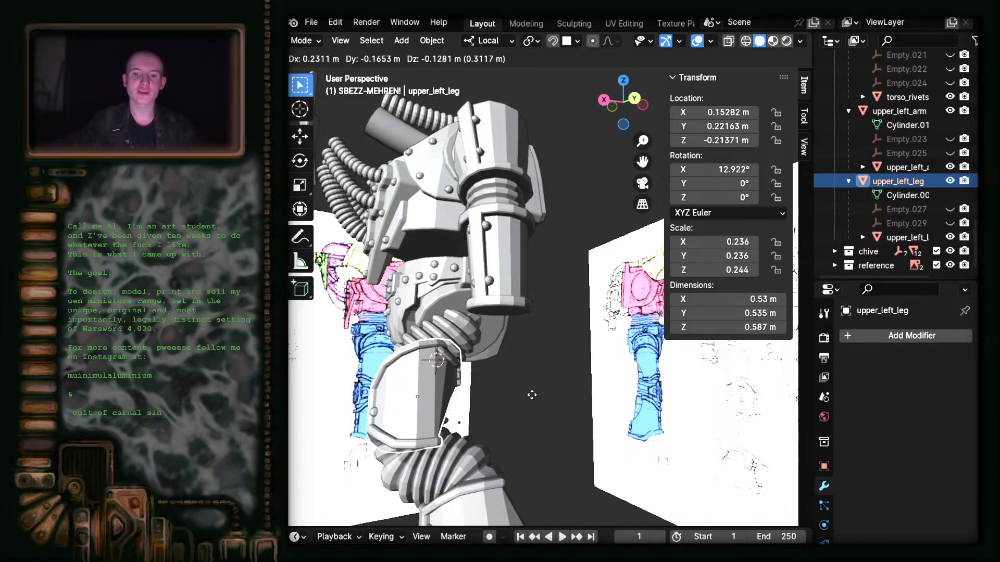
click(569, 392)
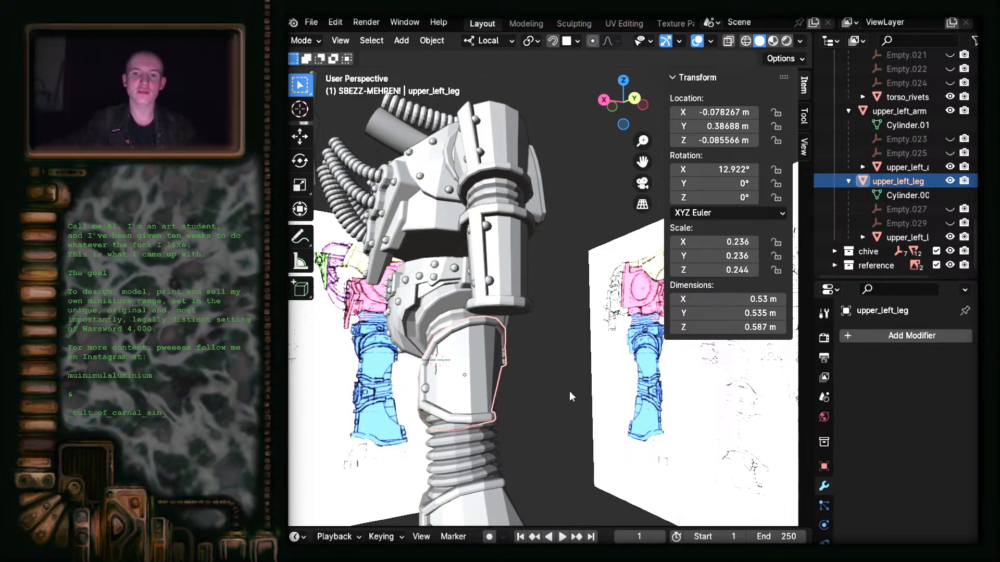
click(511, 266)
middle_drag(563, 329, 548, 357)
key(g)
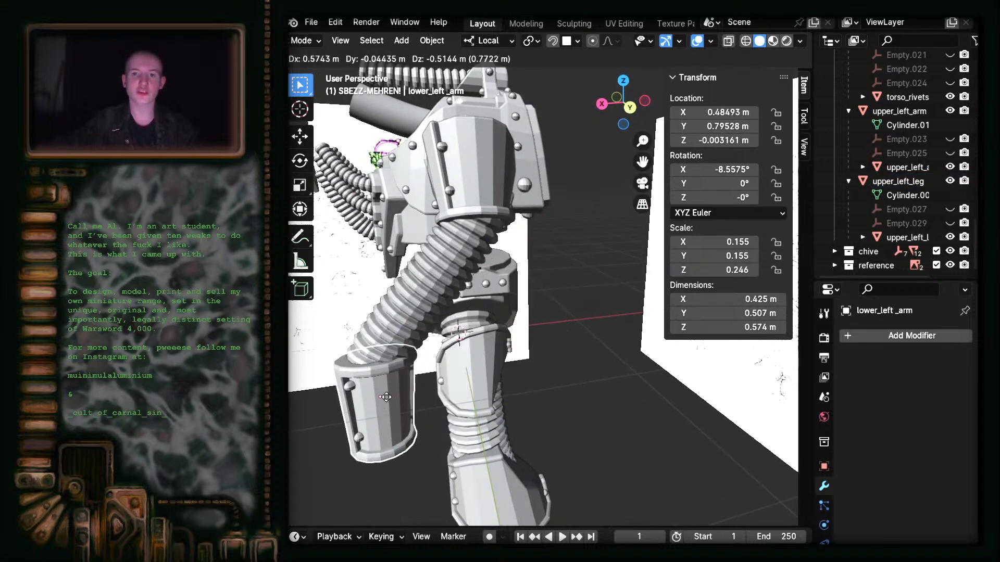
key(Escape)
- Try moving upper_left_leg and the pointed face plate Plane.002 to test their hoses, cancelling both moves
click(487, 401)
middle_drag(566, 422, 580, 382)
key(g)
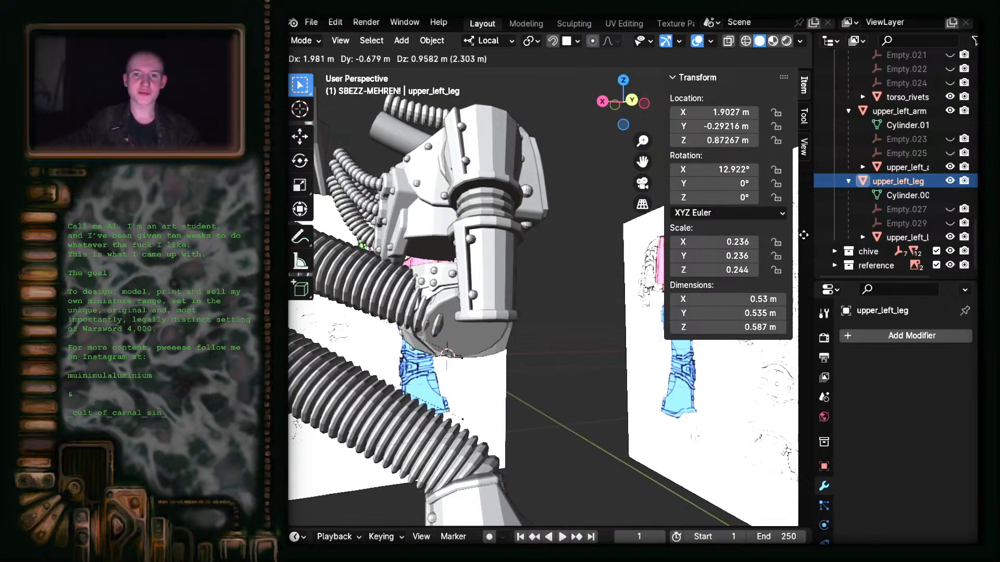
key(Escape)
scroll(433, 304, down, 2)
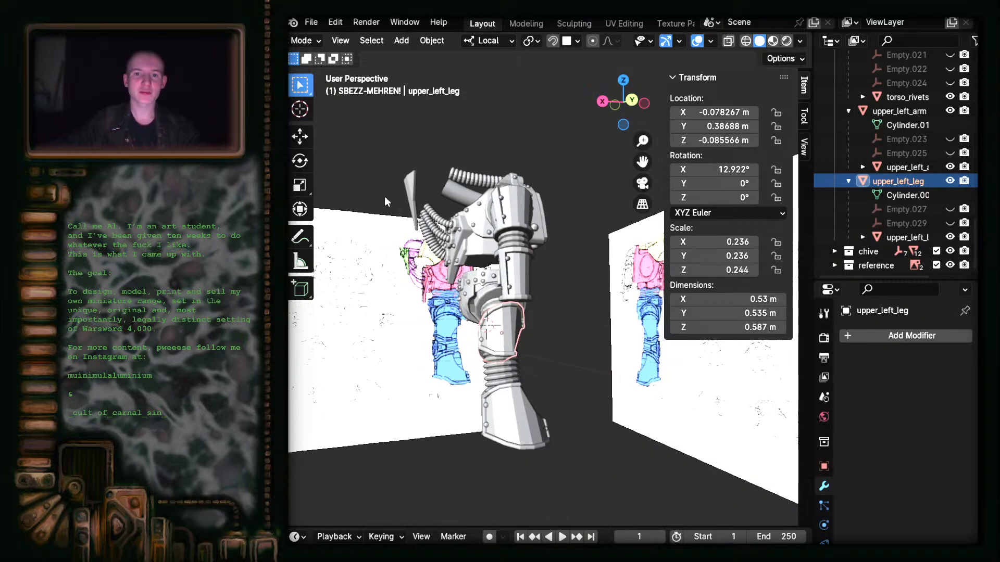
click(417, 188)
key(g)
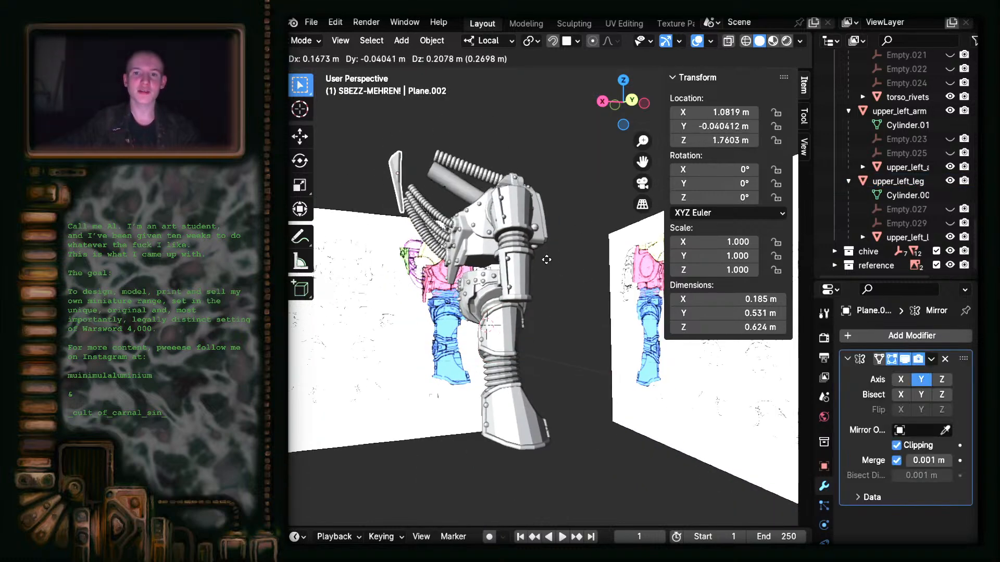
key(Escape)
- Return to the right orthographic view and examine the upper left leg and its hoses against the reference drawing
middle_drag(545, 306, 537, 357)
scroll(540, 345, up, 4)
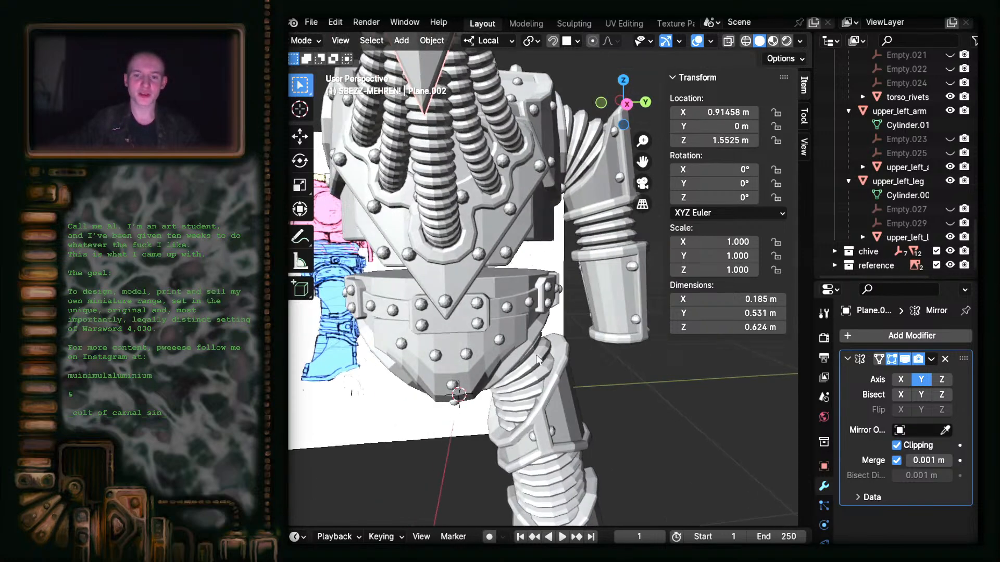
click(627, 104)
scroll(587, 254, up, 4)
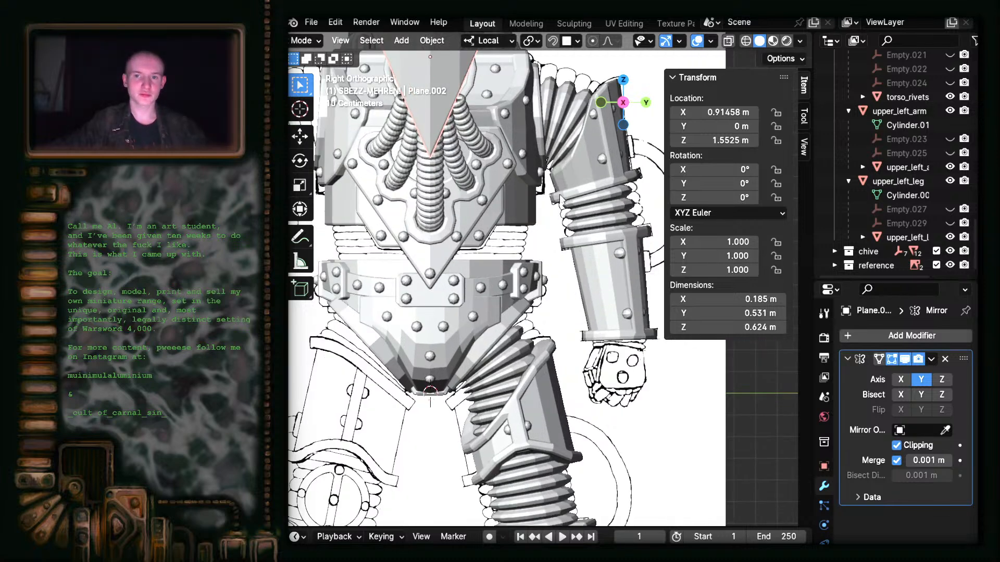
shift+middle_drag(549, 311, 534, 190)
scroll(526, 236, up, 4)
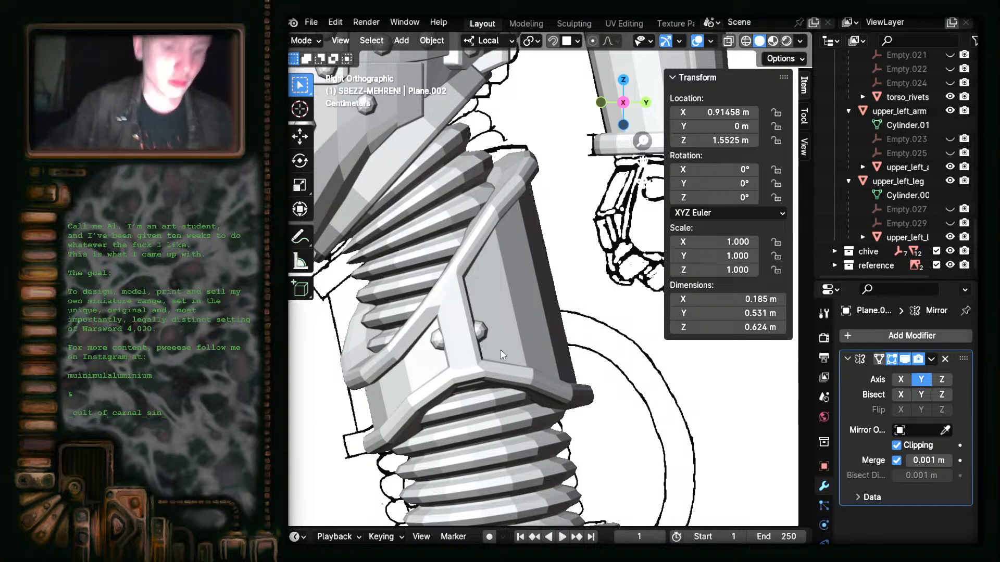
- Add the coloured front-view drawing of the armoured figure as a reference image aligned to the right orthographic view
shift+middle_drag(502, 352, 569, 341)
scroll(562, 314, down, 8)
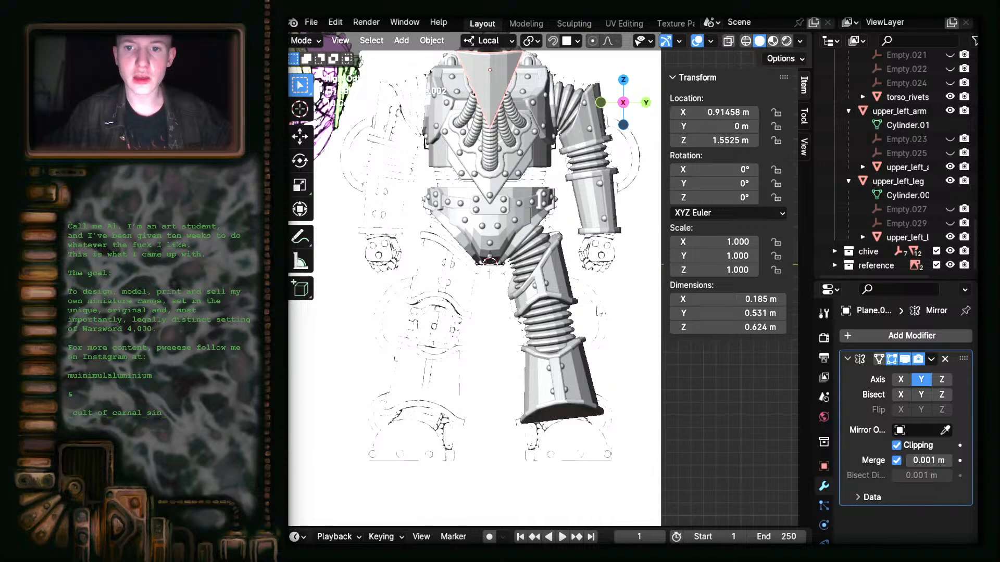
shift+middle_drag(596, 308, 556, 377)
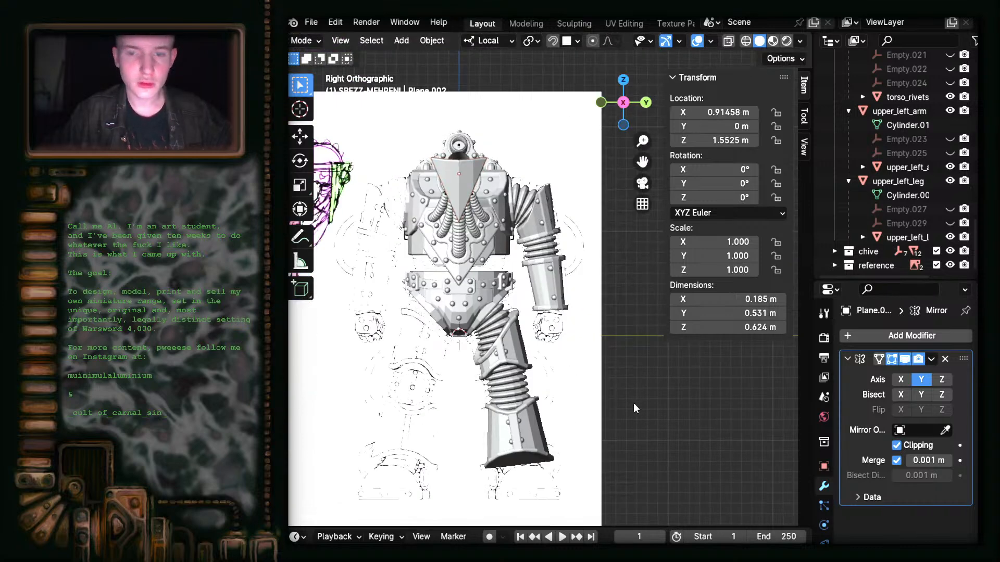
key(shift+a)
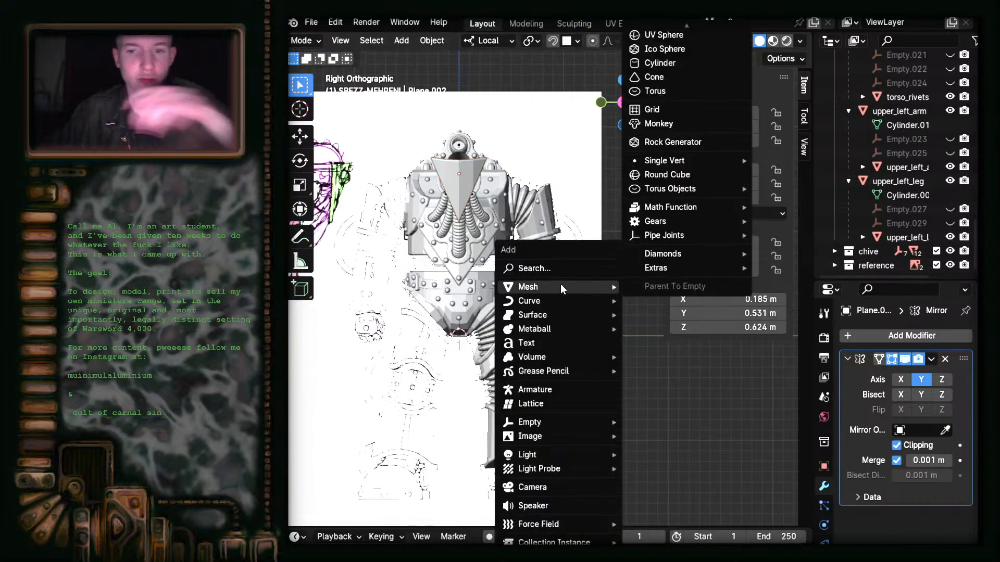
mouse_move(532, 439)
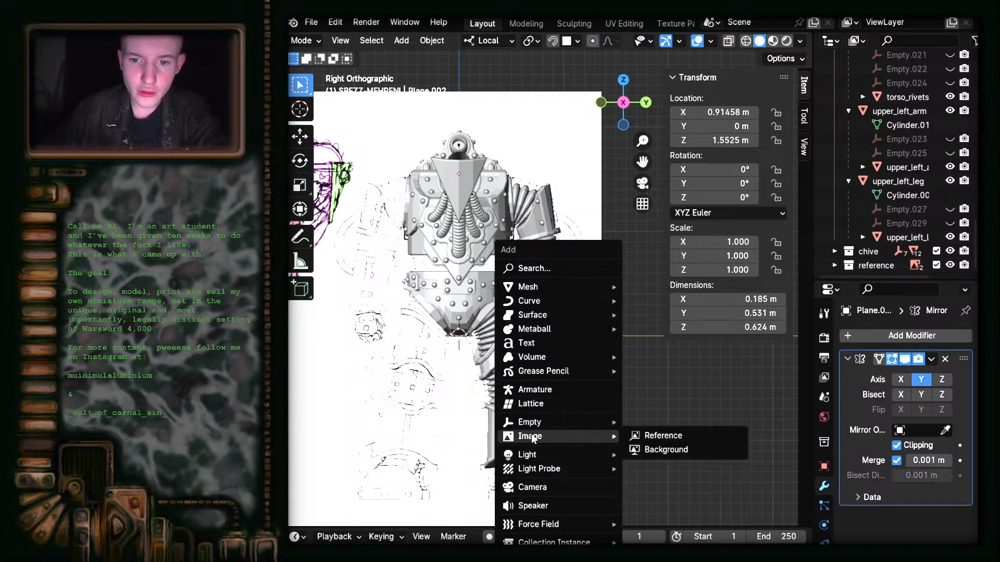
click(651, 438)
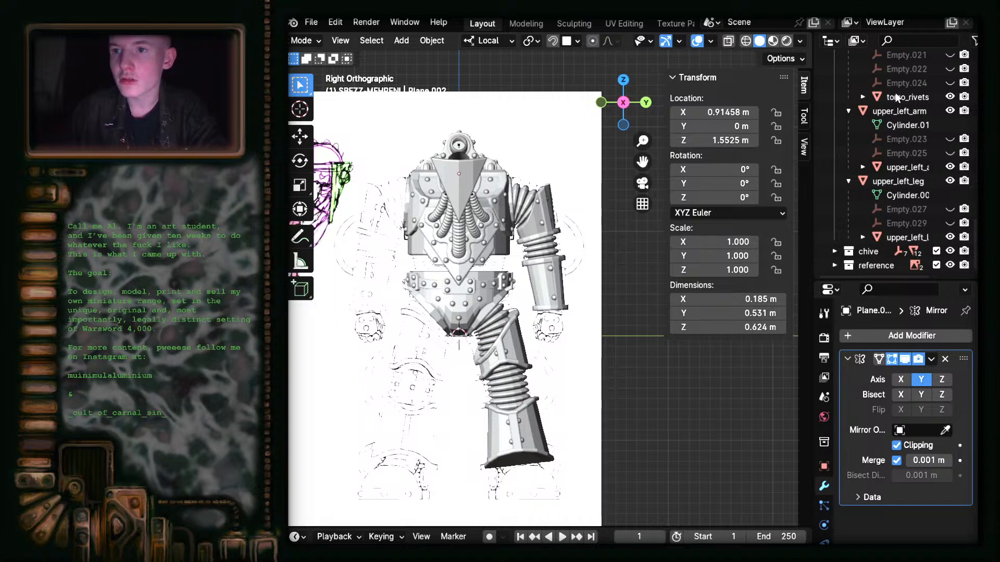
click(457, 142)
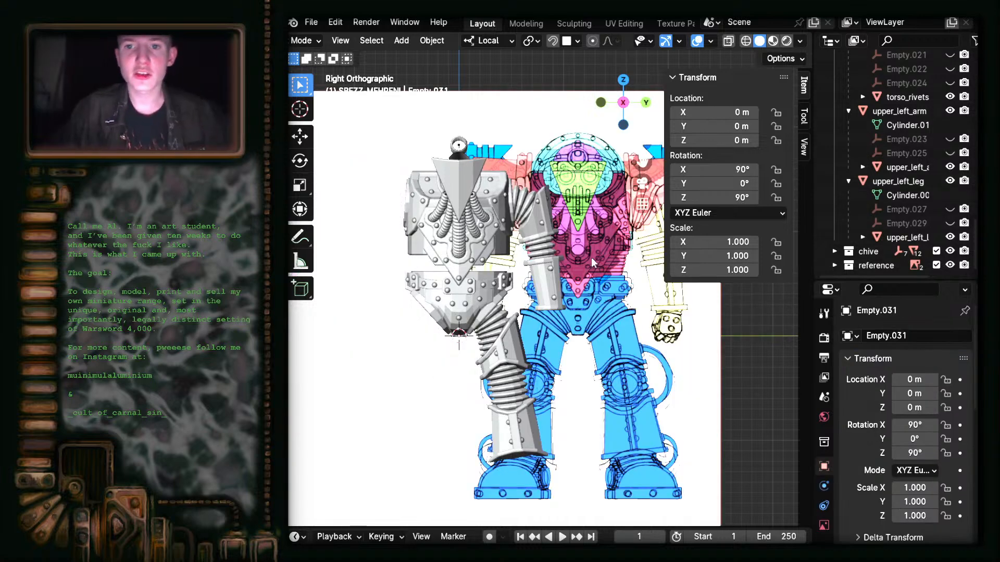
- Slide the coloured reference image along its local X axis to Y -1.132 m, roughly centring it on the model
scroll(596, 261, up, 3)
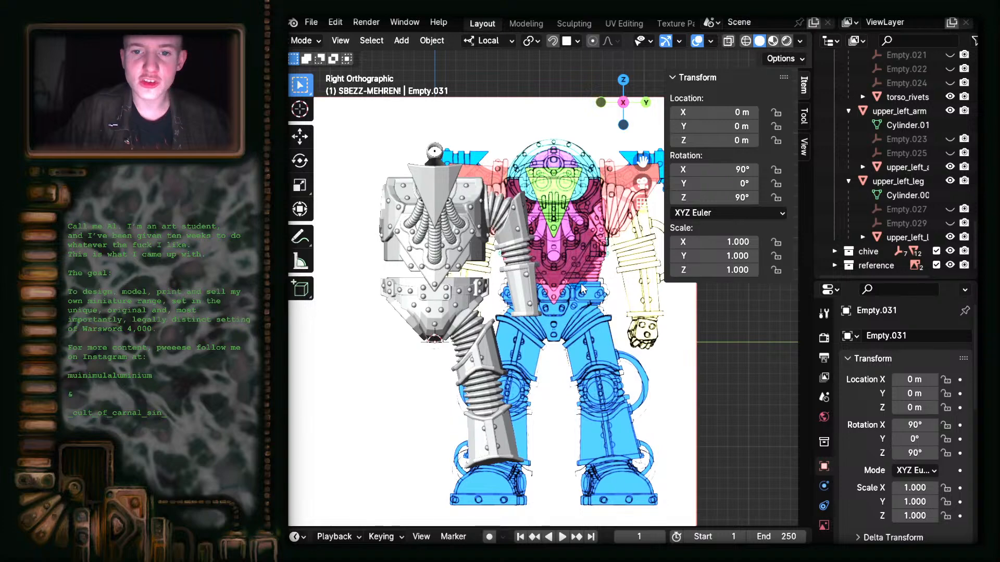
shift+middle_drag(565, 294, 576, 251)
mouse_move(594, 285)
shift+middle_down()
mouse_move(636, 300)
mouse_move(590, 302)
shift+middle_up()
scroll(632, 295, down, 3)
shift+middle_drag(527, 274, 538, 252)
scroll(539, 253, up, 2)
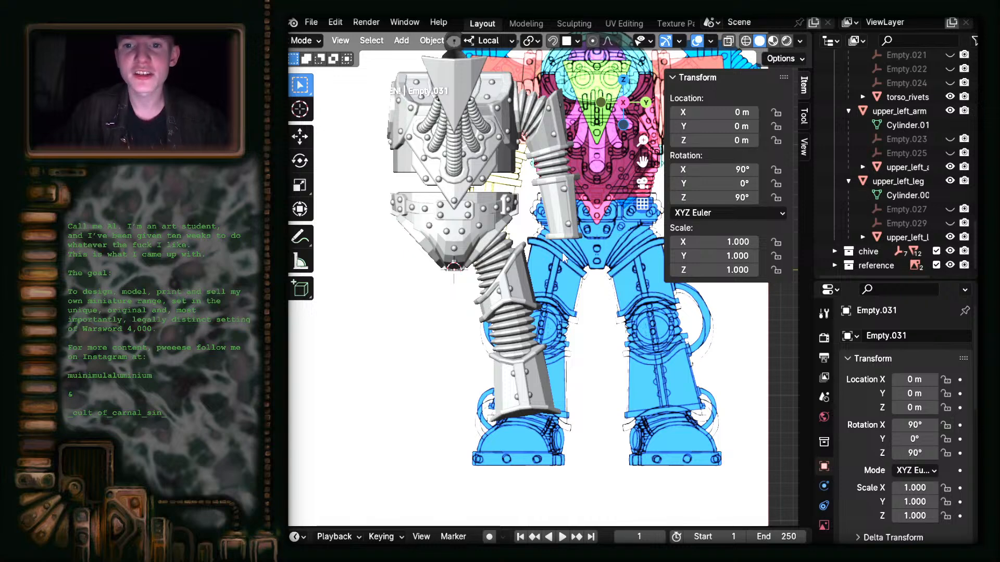
key(g)
key(x)
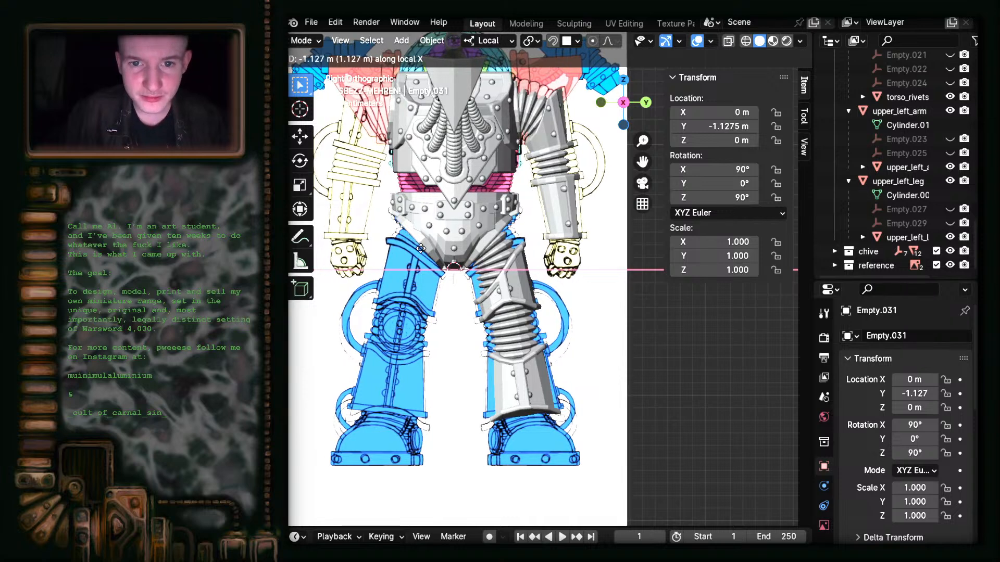
click(460, 212)
- With X-ray on, fine-tune the coloured reference along its local X axis to Y -1.1362 m, centring it on the torso's middle hose
scroll(460, 212, up, 7)
key(alt+z)
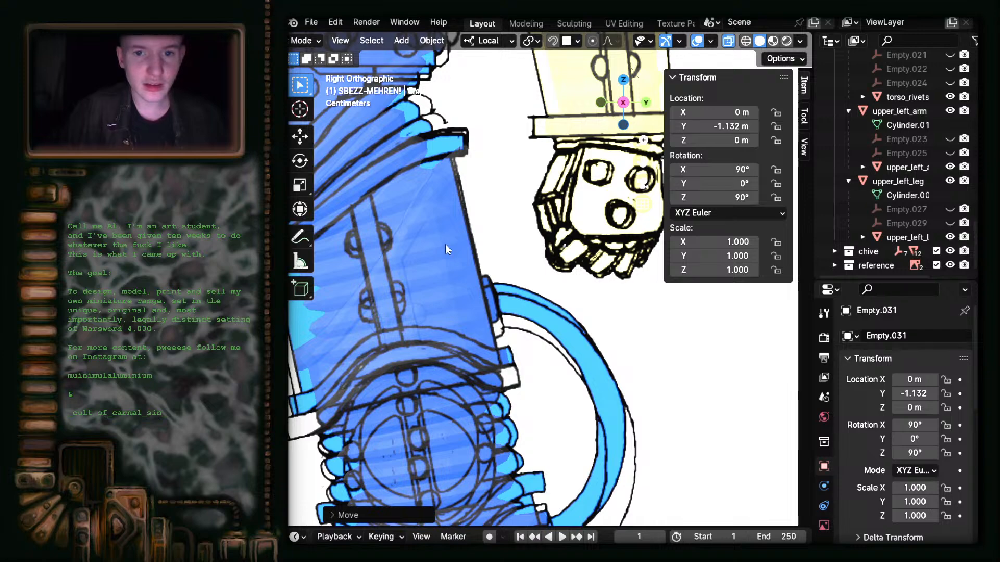
shift+middle_drag(430, 273, 694, 256)
scroll(526, 264, up, 4)
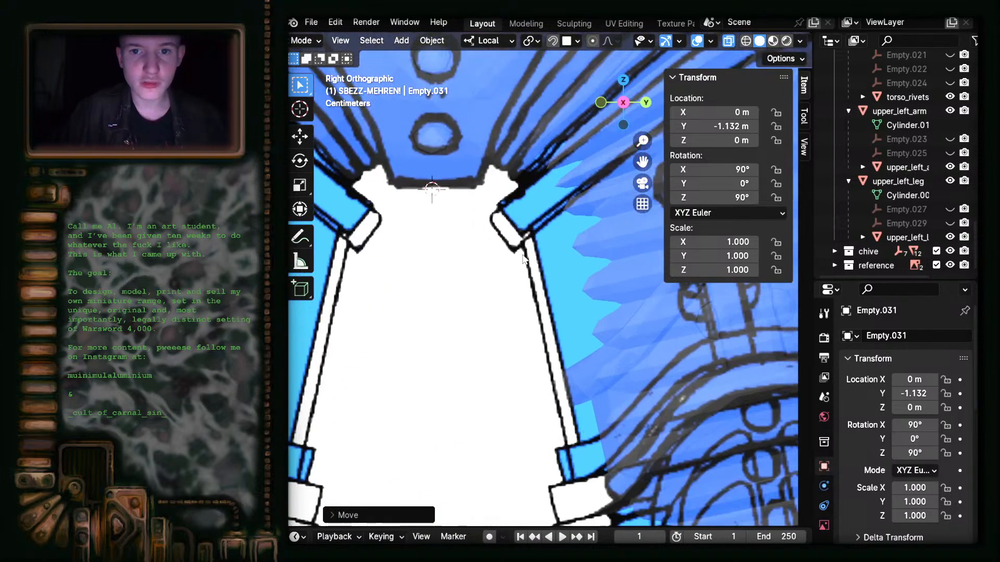
shift+middle_drag(526, 264, 555, 360)
scroll(555, 360, up, 2)
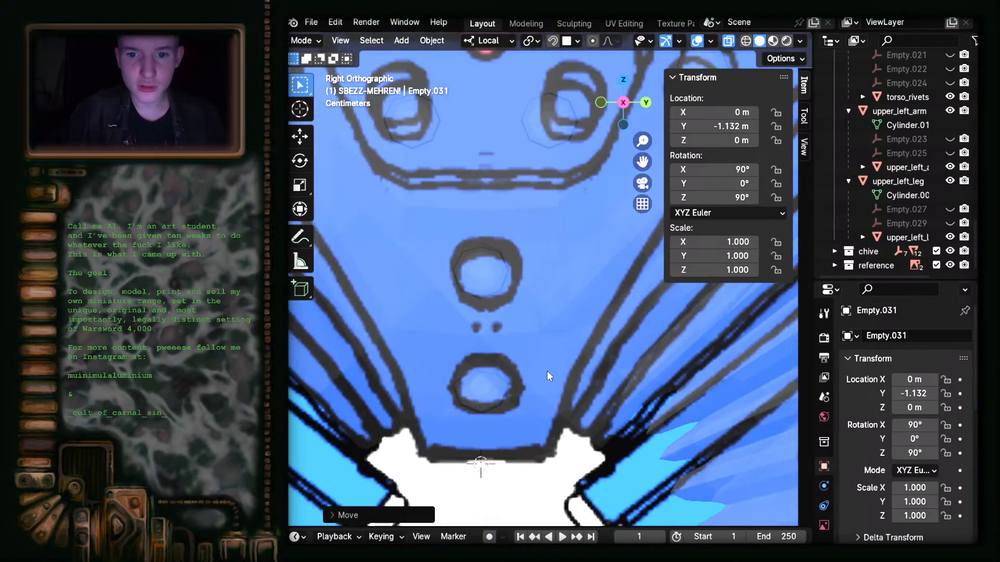
shift+middle_drag(535, 316, 566, 133)
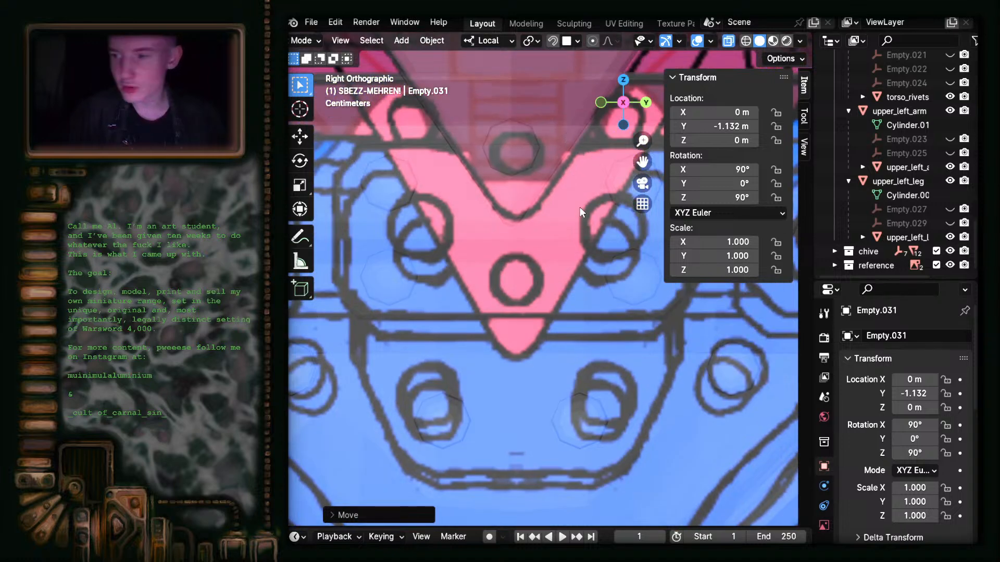
shift+middle_drag(492, 260, 478, 328)
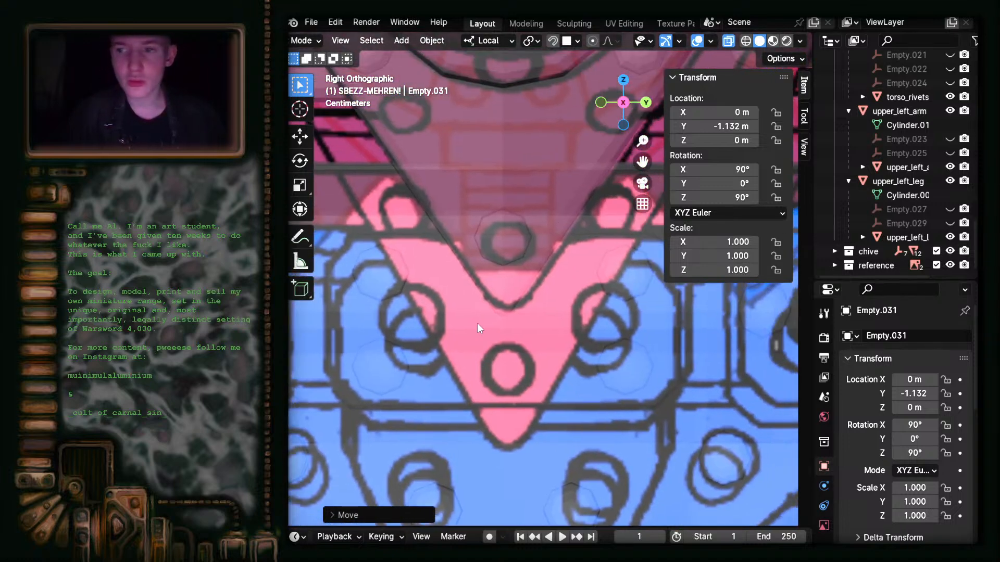
mouse_move(484, 270)
shift+middle_down()
mouse_move(507, 368)
mouse_move(501, 433)
mouse_move(499, 56)
shift+middle_up()
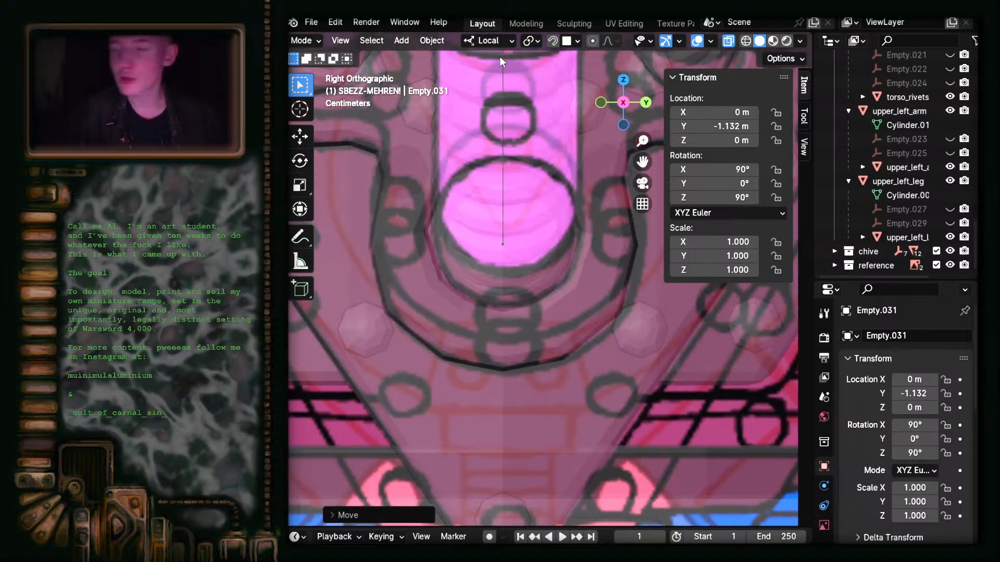
scroll(531, 228, up, 2)
shift+middle_drag(528, 272, 516, 362)
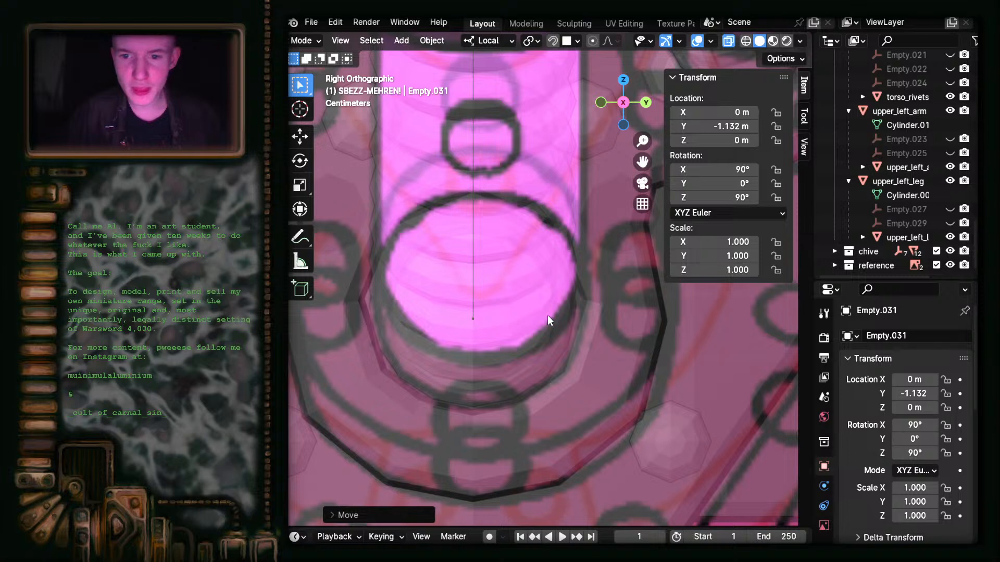
key(g)
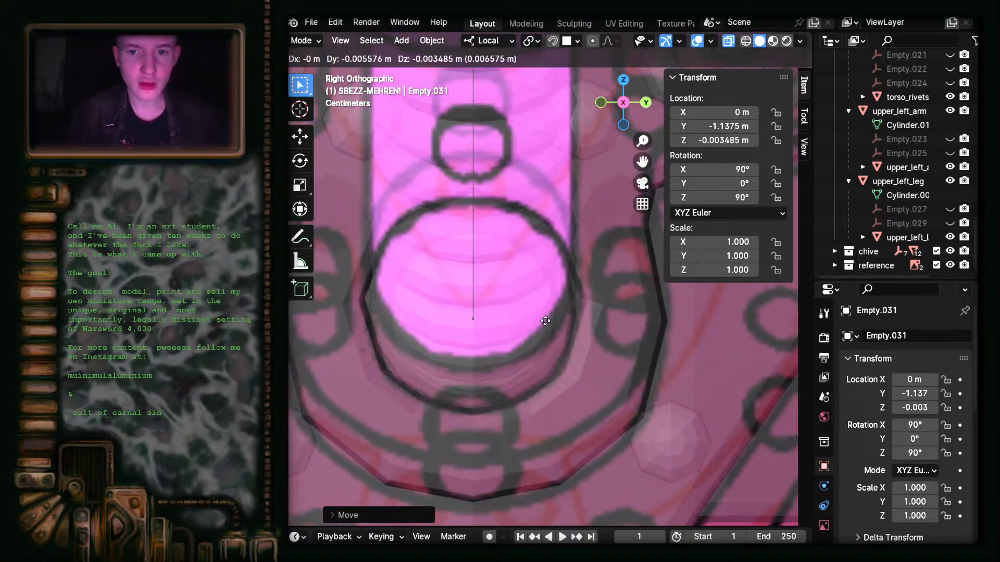
key(x)
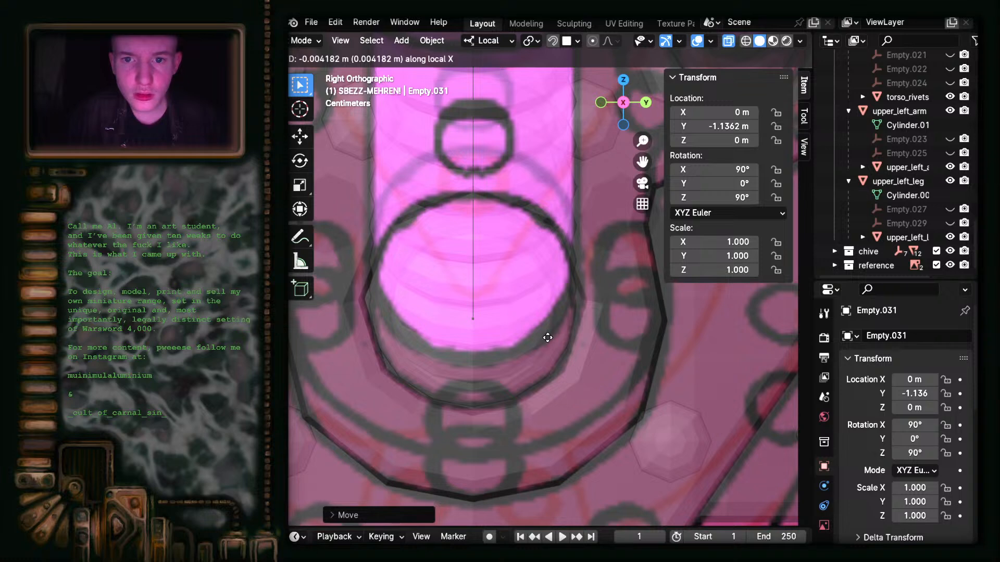
click(547, 338)
- Check the coloured reference's alignment at the head and over the whole figure, then turn X-ray off
shift+middle_drag(527, 227, 549, 327)
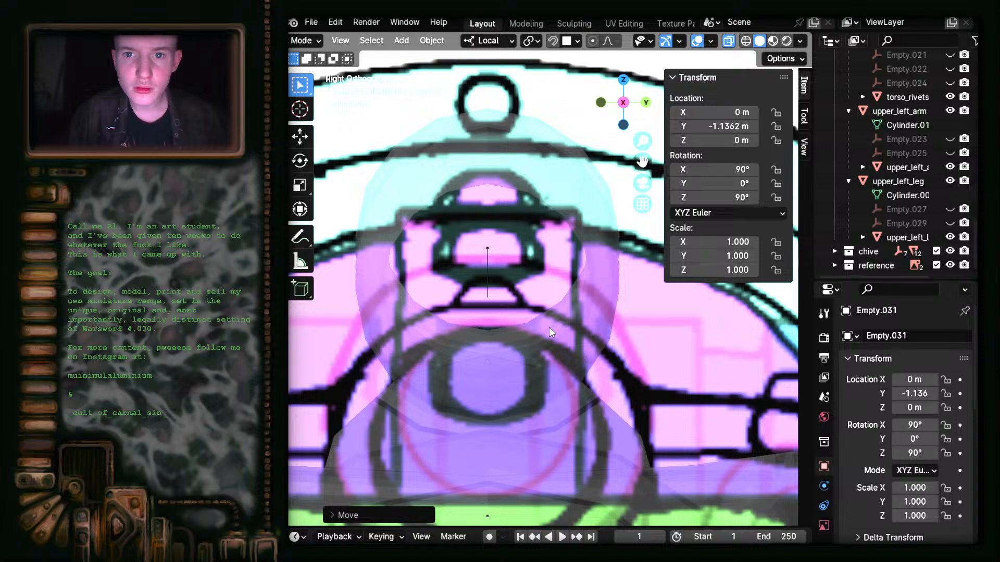
scroll(539, 218, down, 10)
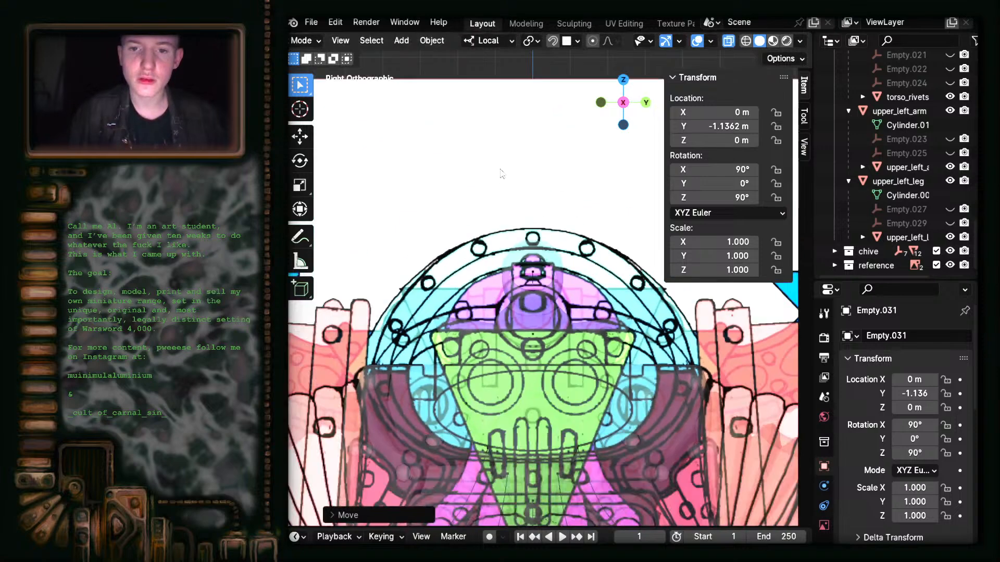
shift+middle_drag(557, 336, 503, 136)
scroll(502, 136, up, 2)
scroll(502, 135, down, 5)
scroll(553, 208, up, 1)
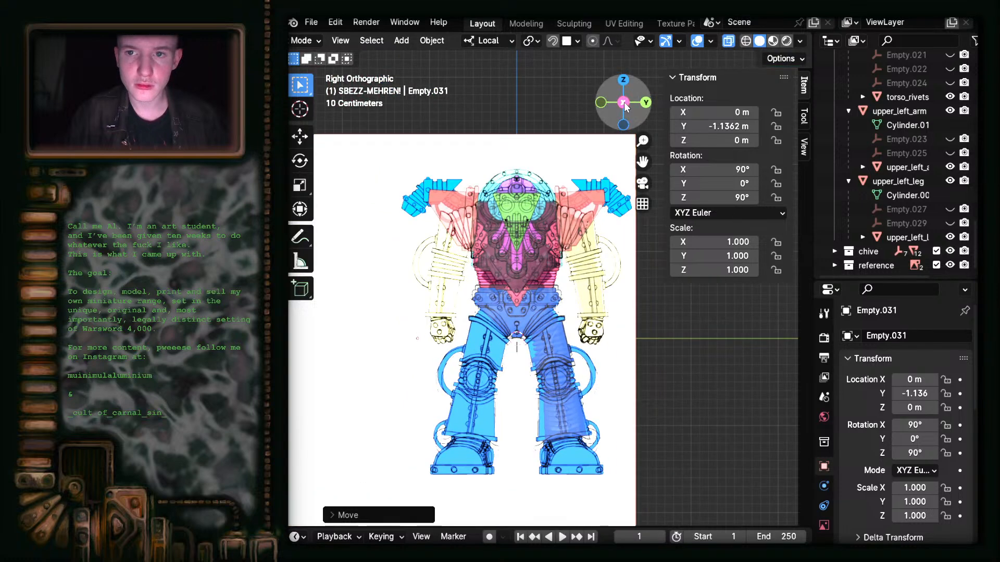
scroll(554, 210, down, 2)
key(alt+z)
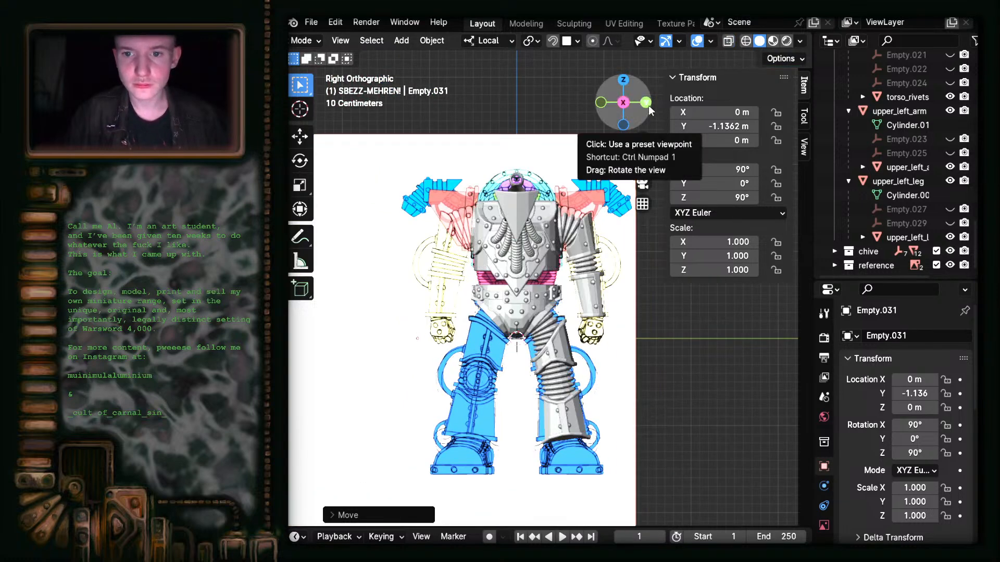
- From the back orthographic view, move the coloured reference along its local Z axis to X -1.2448 m, then return to the right view
scroll(649, 107, up, 3)
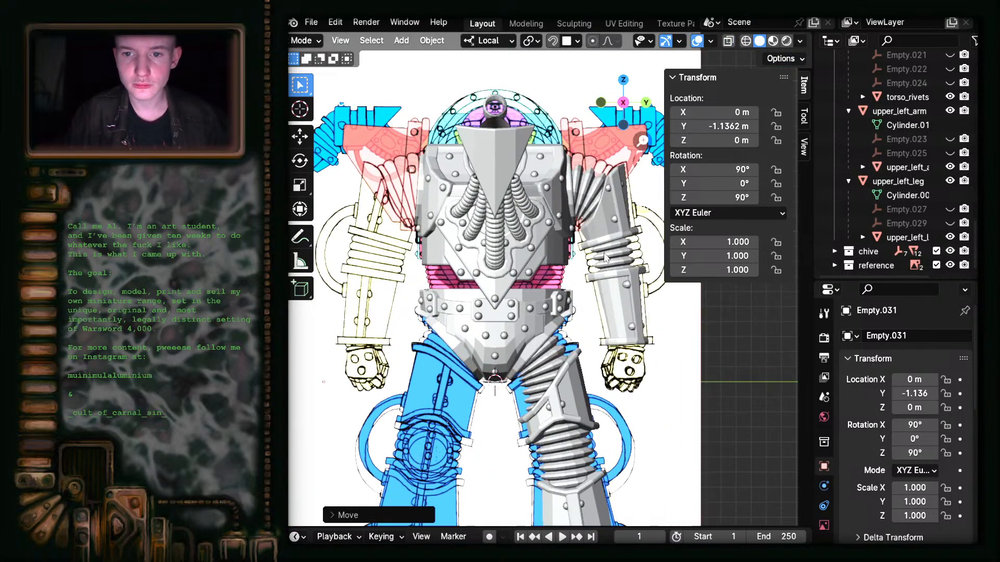
click(646, 103)
scroll(532, 232, down, 4)
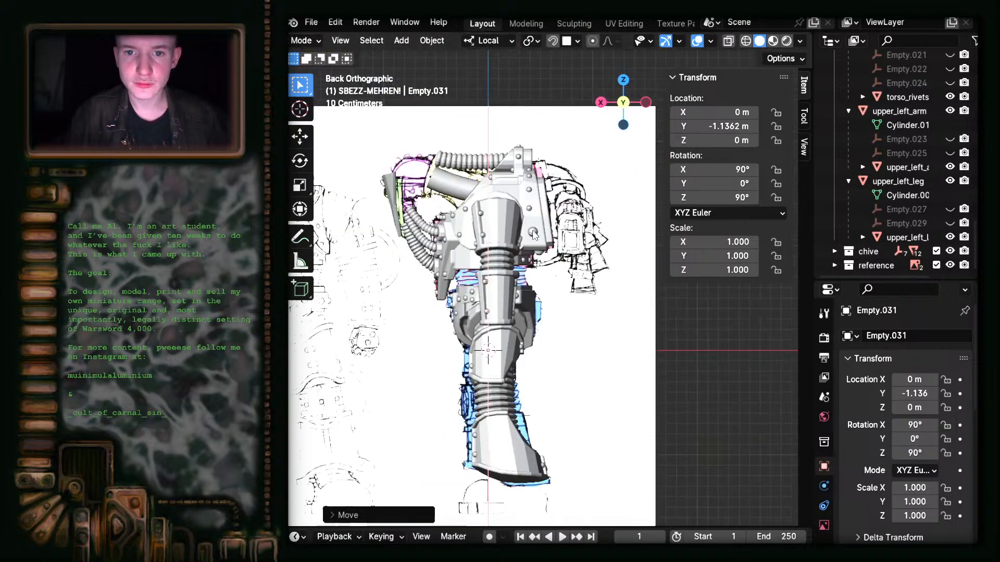
key(g)
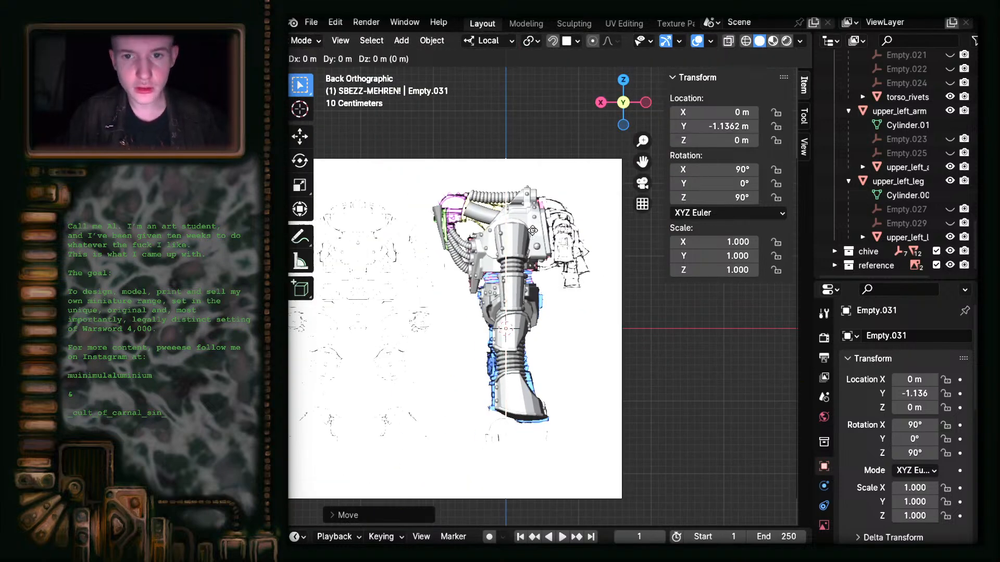
key(y)
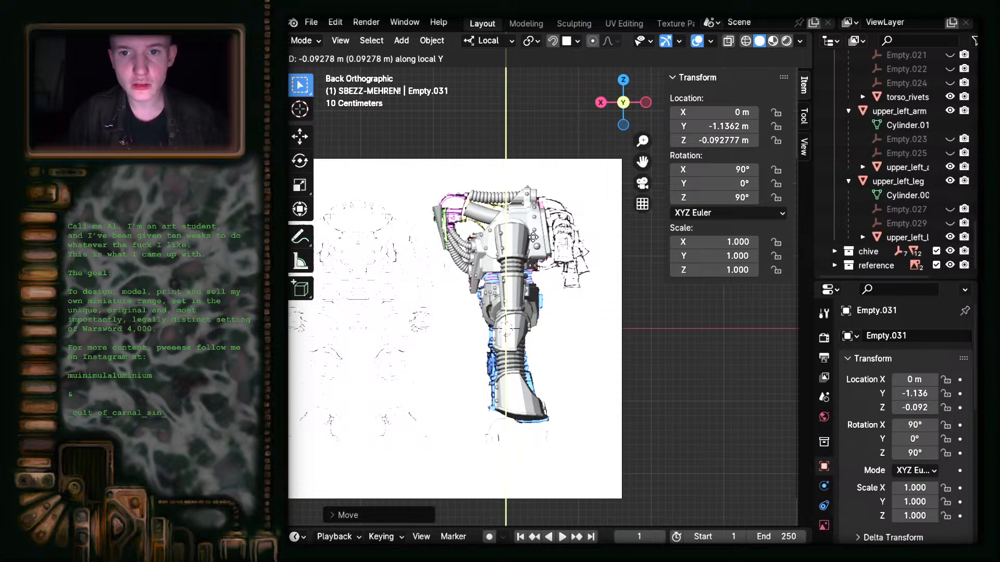
key(z)
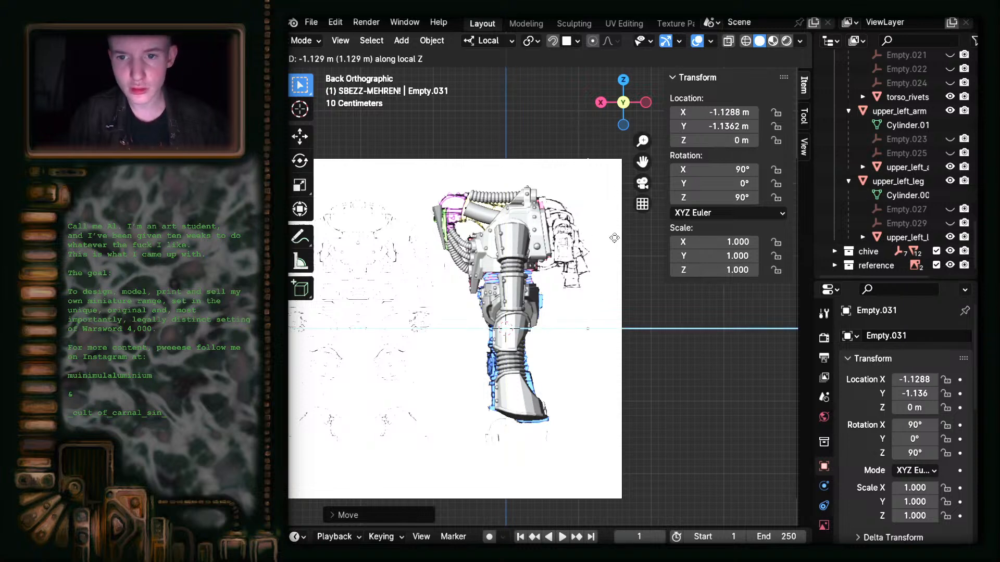
click(624, 242)
middle_drag(622, 245, 610, 83)
click(602, 104)
- Examine the torso, shoulder hose and upper left arm against the coloured reference, including the shoulder parts not yet modelled
scroll(568, 292, up, 5)
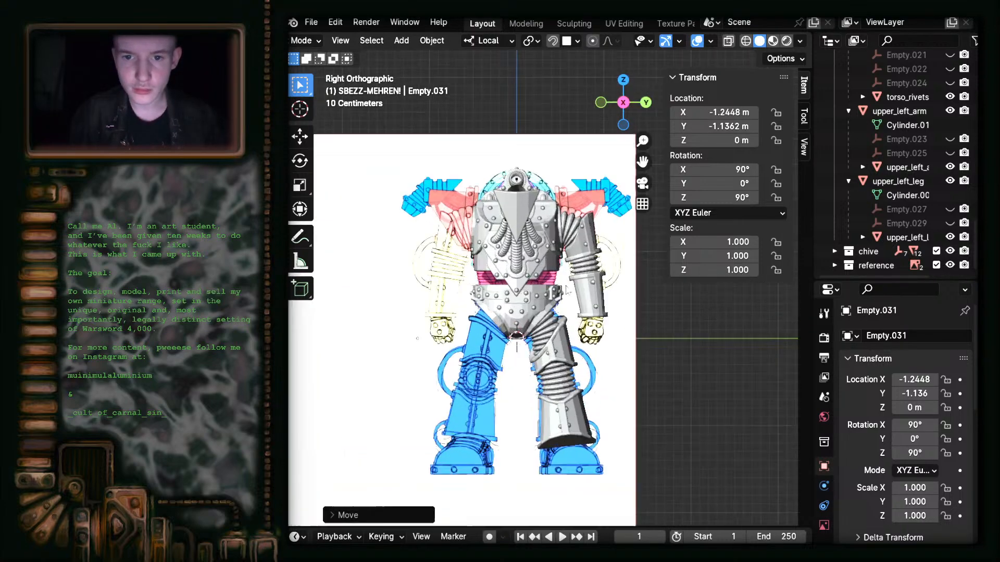
scroll(567, 291, up, 2)
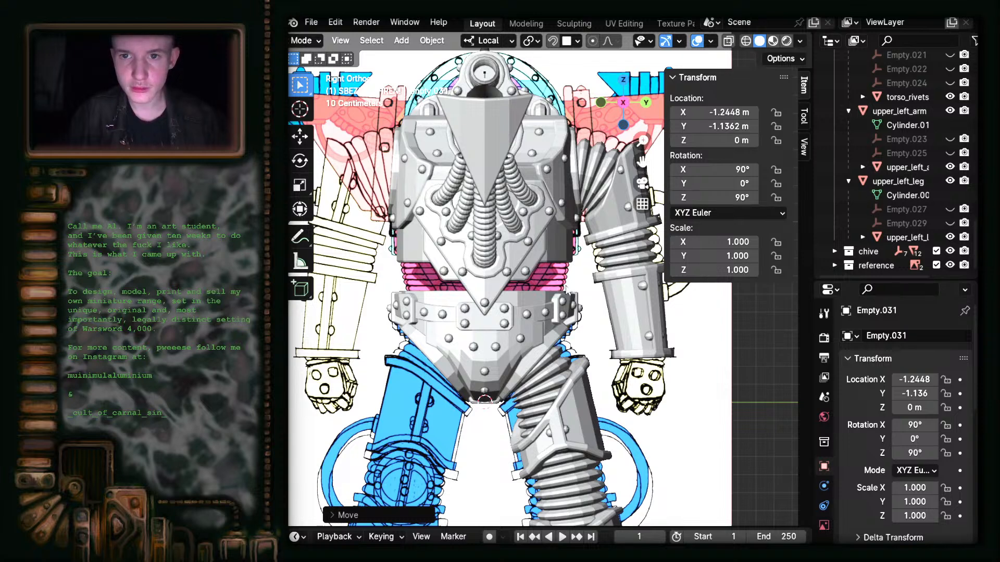
shift+middle_drag(562, 265, 468, 316)
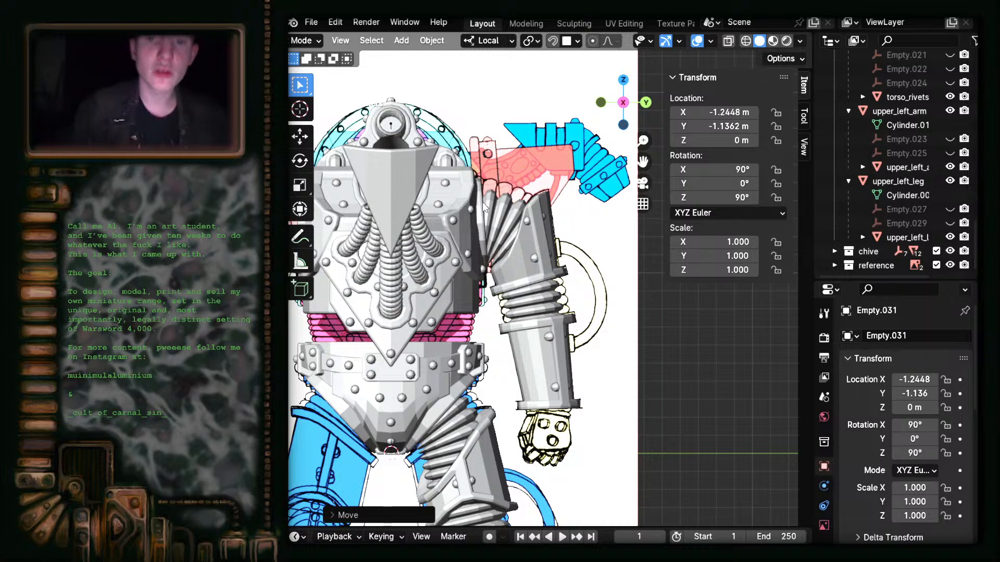
scroll(492, 207, up, 3)
shift+middle_drag(489, 248, 511, 338)
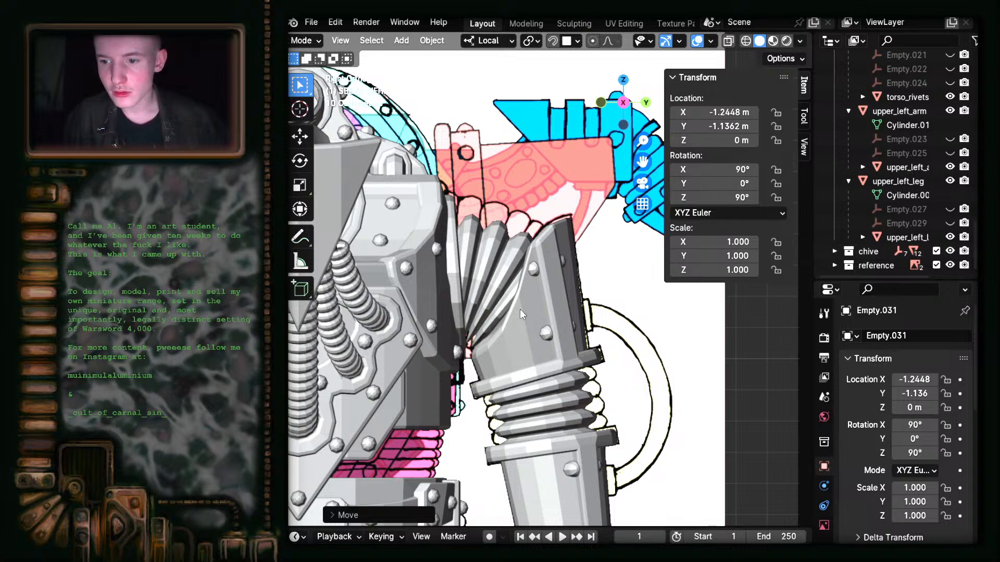
shift+middle_drag(520, 308, 537, 395)
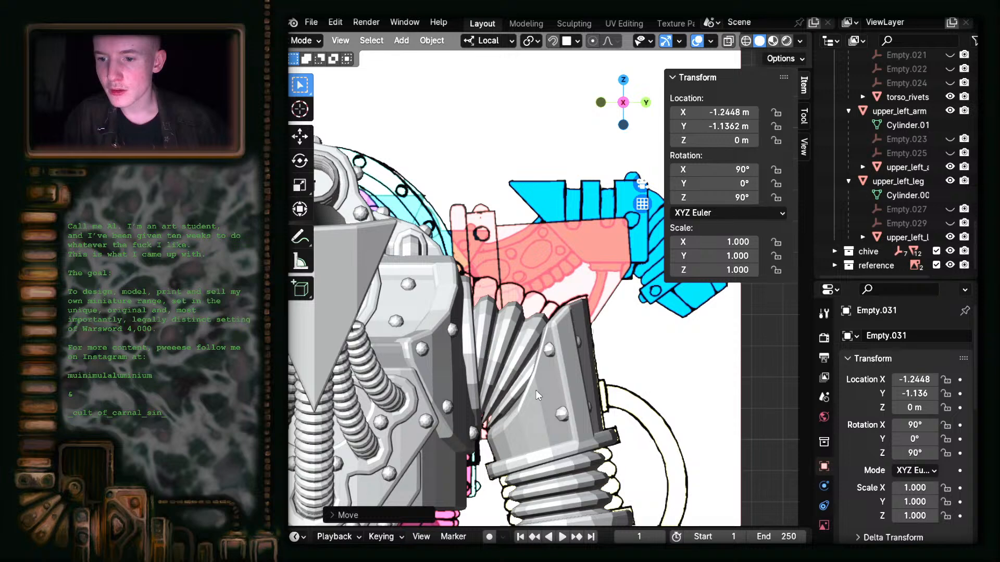
shift+middle_drag(536, 390, 522, 391)
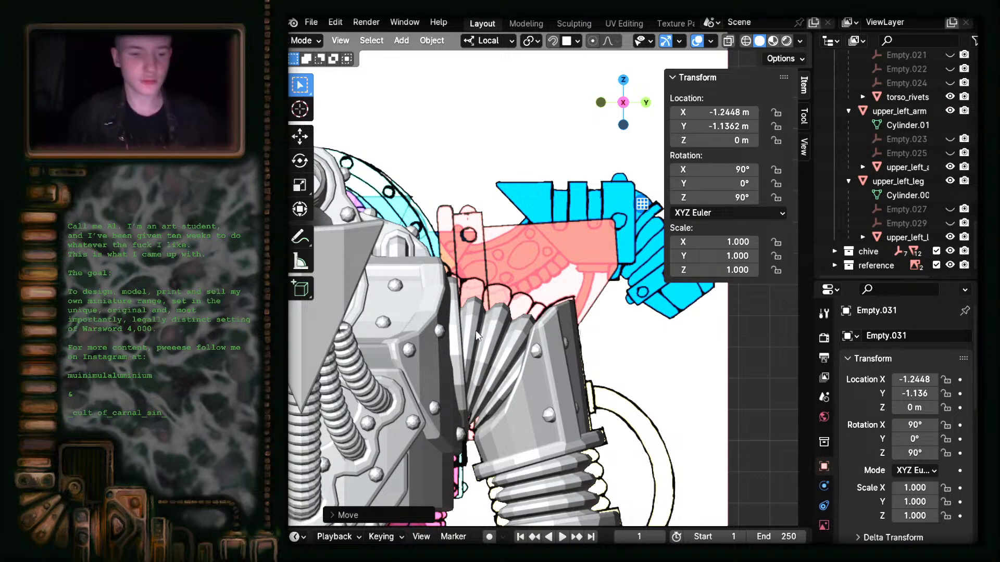
shift+middle_drag(487, 339, 479, 294)
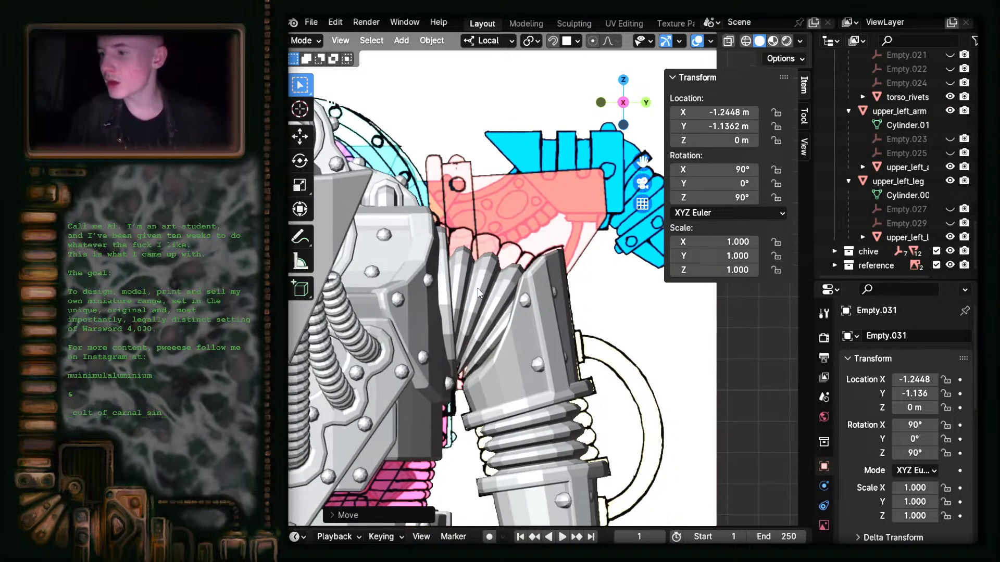
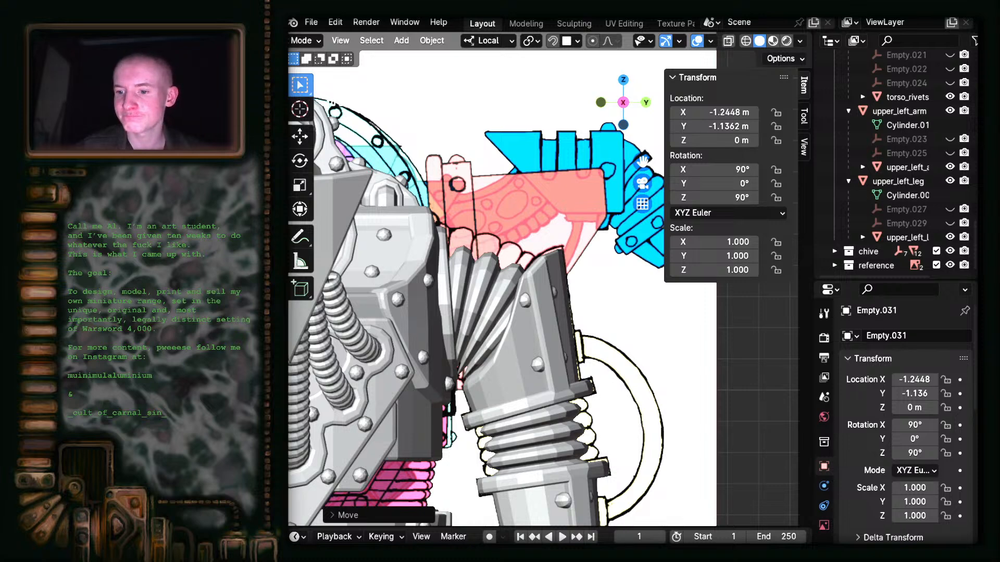
mouse_move(577, 309)
shift+middle_down()
mouse_move(540, 351)
mouse_move(558, 299)
mouse_move(580, 314)
shift+middle_up()
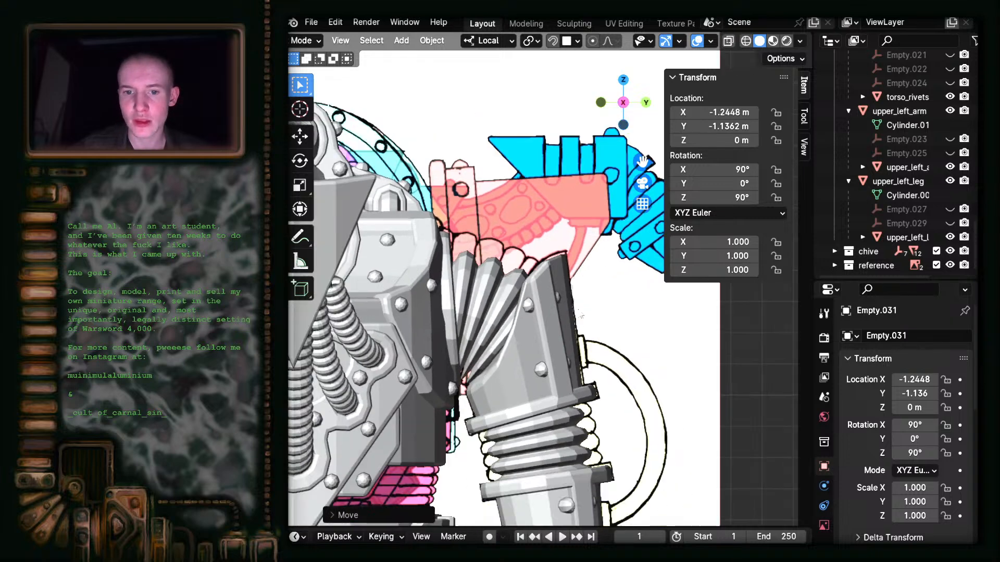
shift+middle_drag(567, 311, 533, 321)
scroll(590, 316, down, 4)
scroll(559, 339, up, 2)
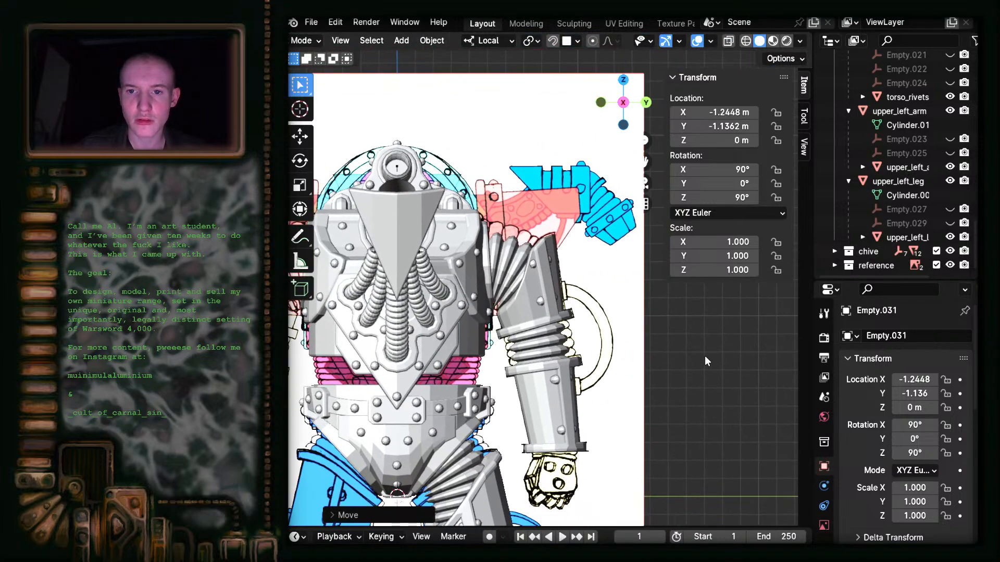
- Switch to the right orthographic view centred on the torso and left arm, and turn on X-ray to reveal the reference drawing
scroll(651, 348, down, 4)
middle_drag(604, 342, 583, 237)
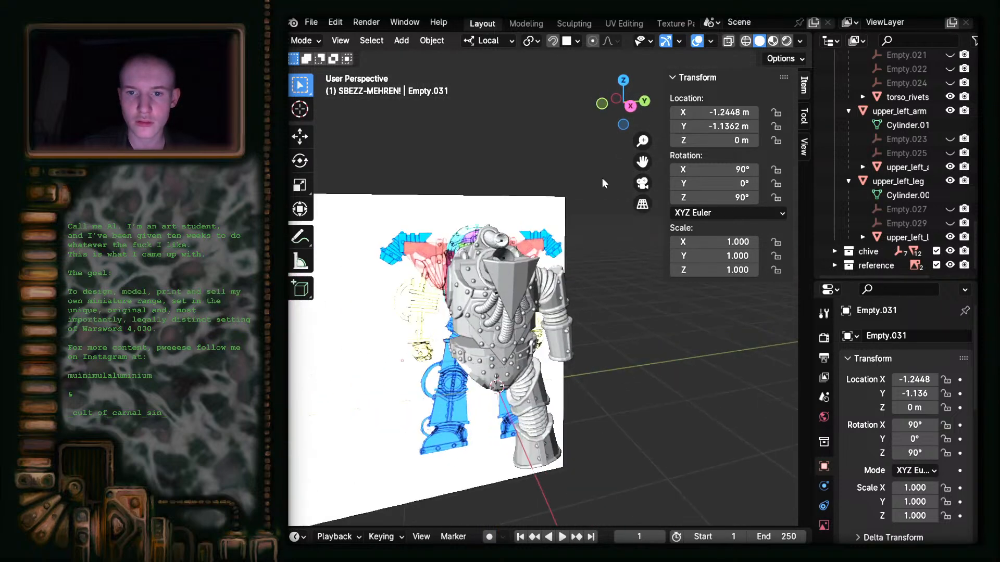
click(631, 104)
scroll(544, 417, up, 3)
scroll(557, 422, up, 1)
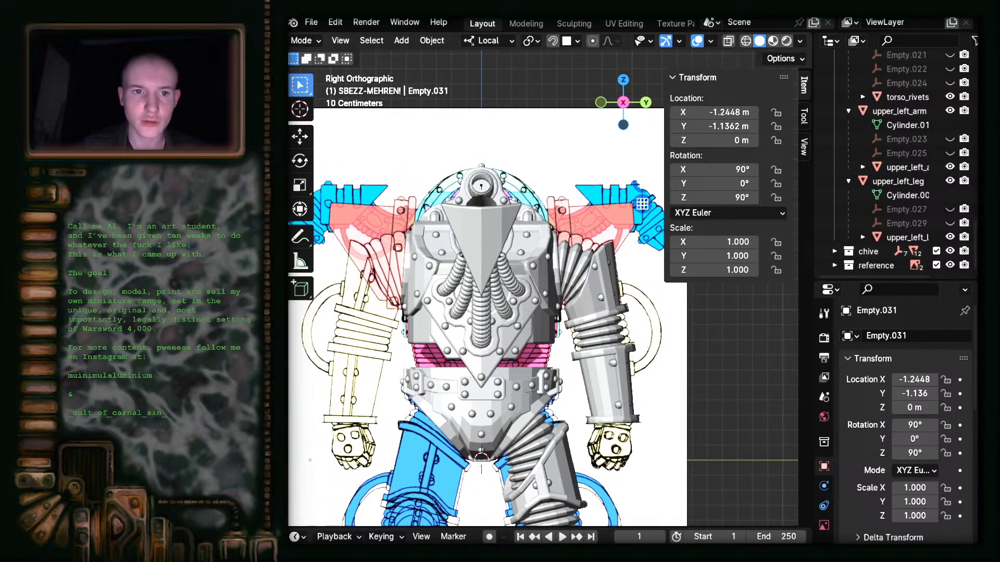
shift+middle_drag(566, 375, 558, 378)
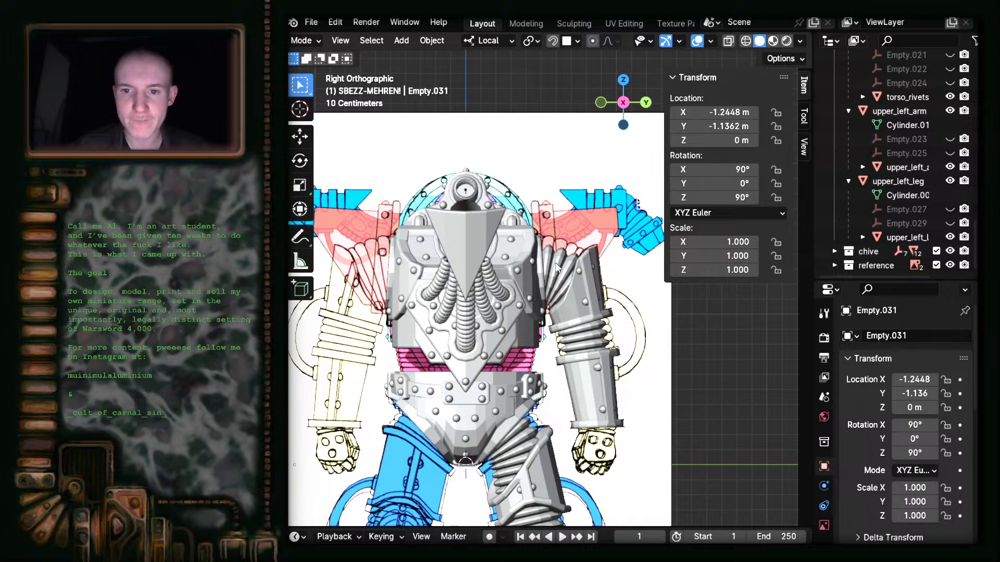
key(alt+z)
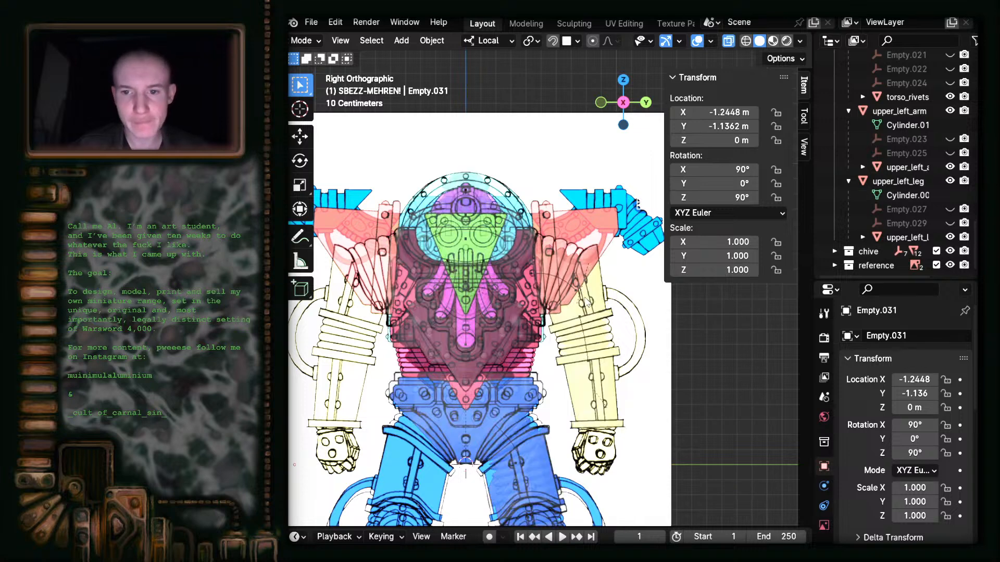
- Hide the transform sidebar and add a cylinder mesh for the left shoulder pad
scroll(587, 302, up, 3)
scroll(630, 353, up, 5)
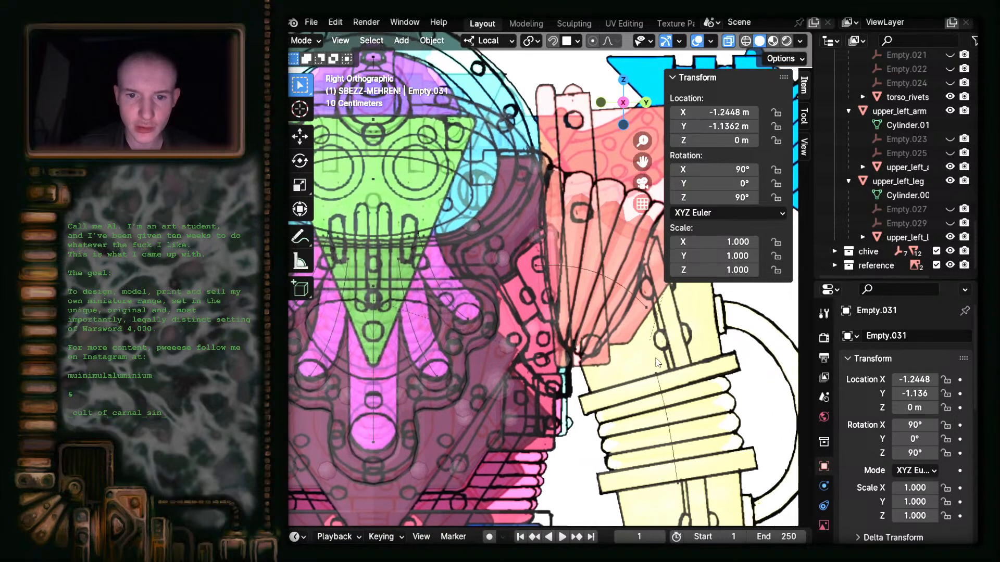
key(n)
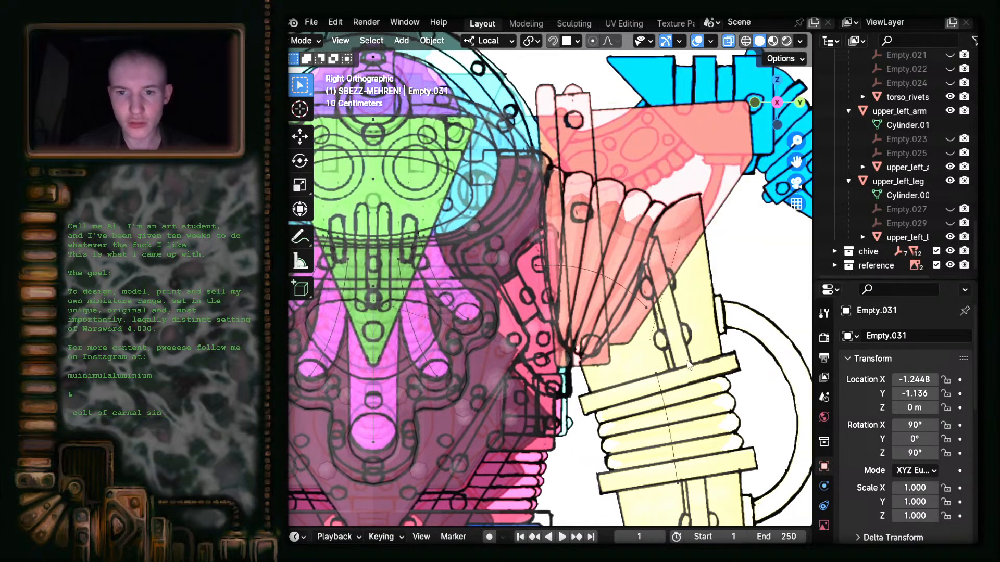
shift+middle_drag(708, 336, 737, 323)
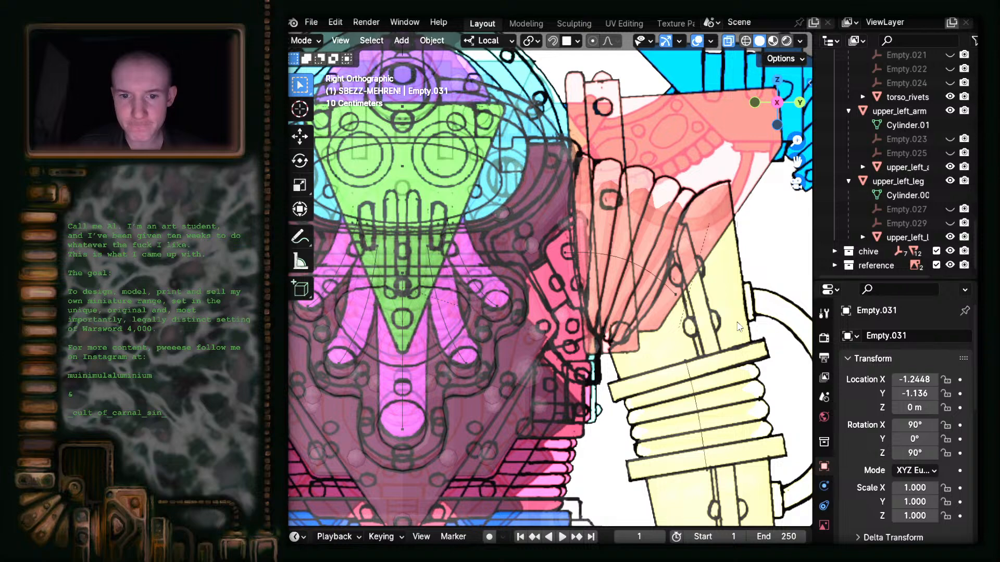
scroll(738, 326, down, 8)
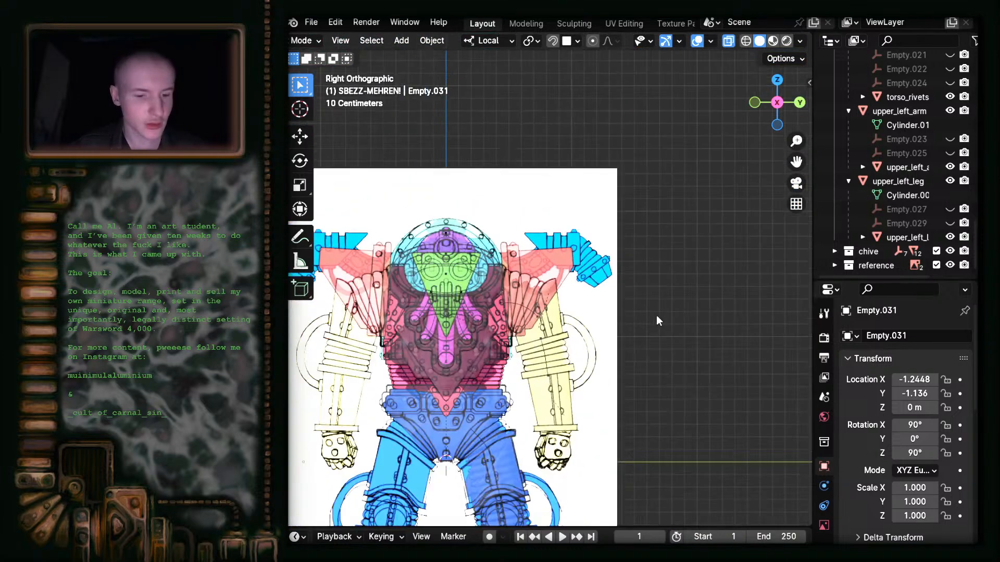
key(shift+a)
mouse_move(598, 168)
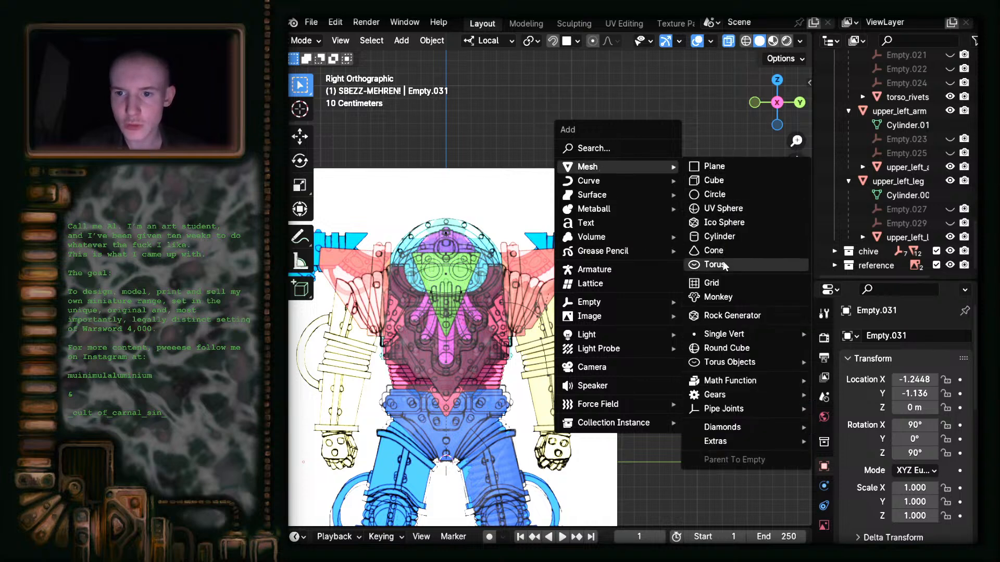
click(717, 239)
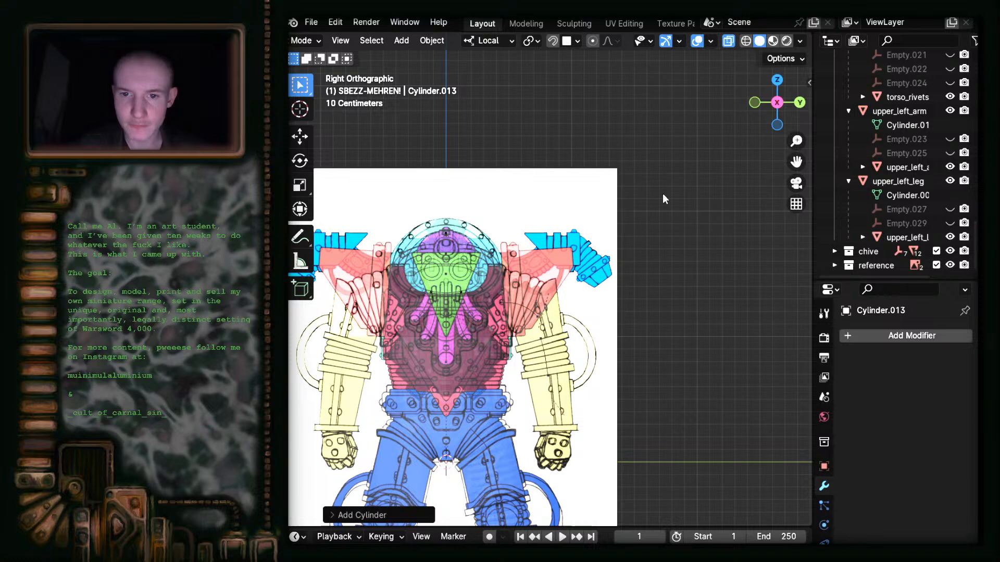
- Reselect the new cylinder and move it up and across to the left shoulder pad in the right view
click(776, 103)
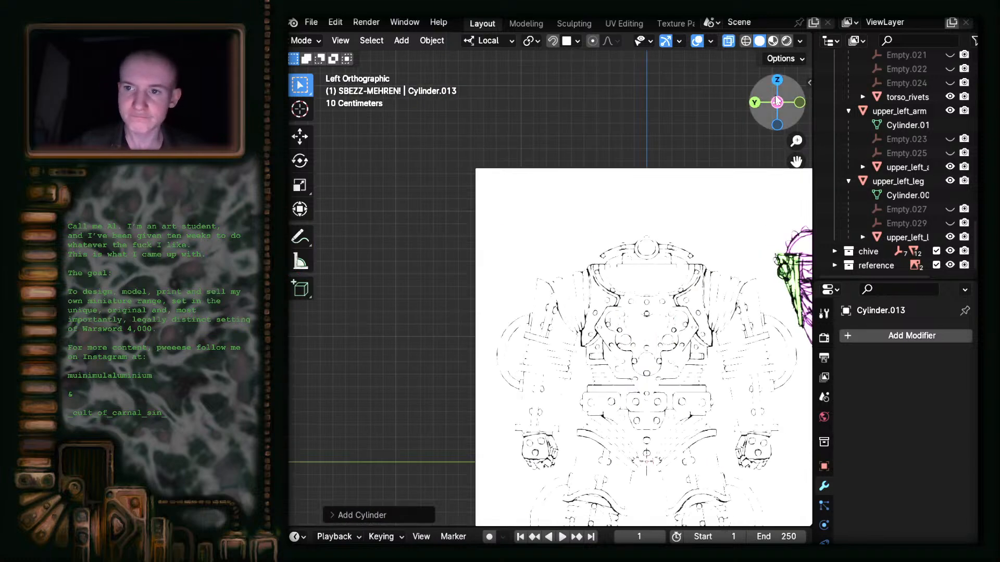
click(776, 102)
click(561, 458)
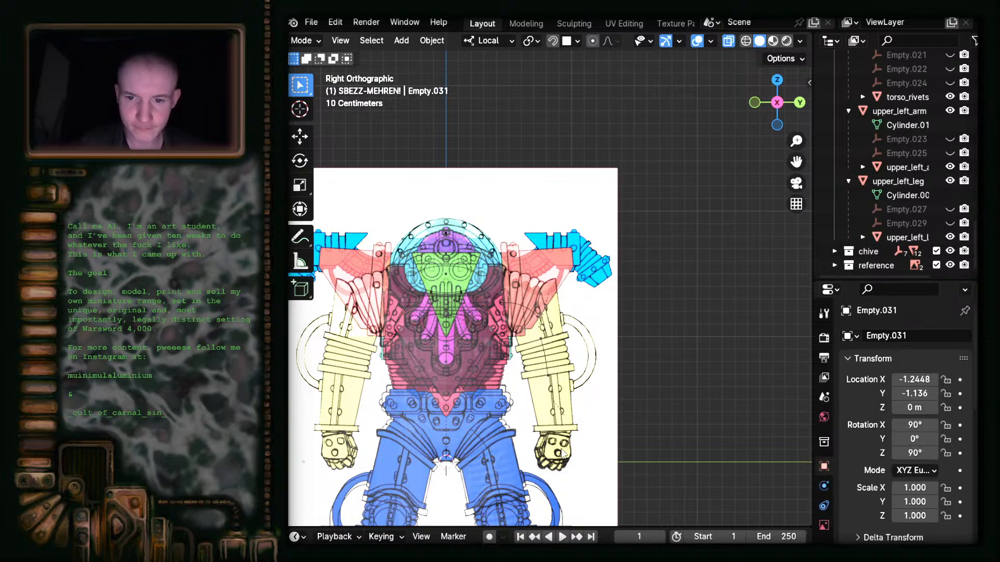
click(617, 434)
middle_drag(617, 435, 539, 511)
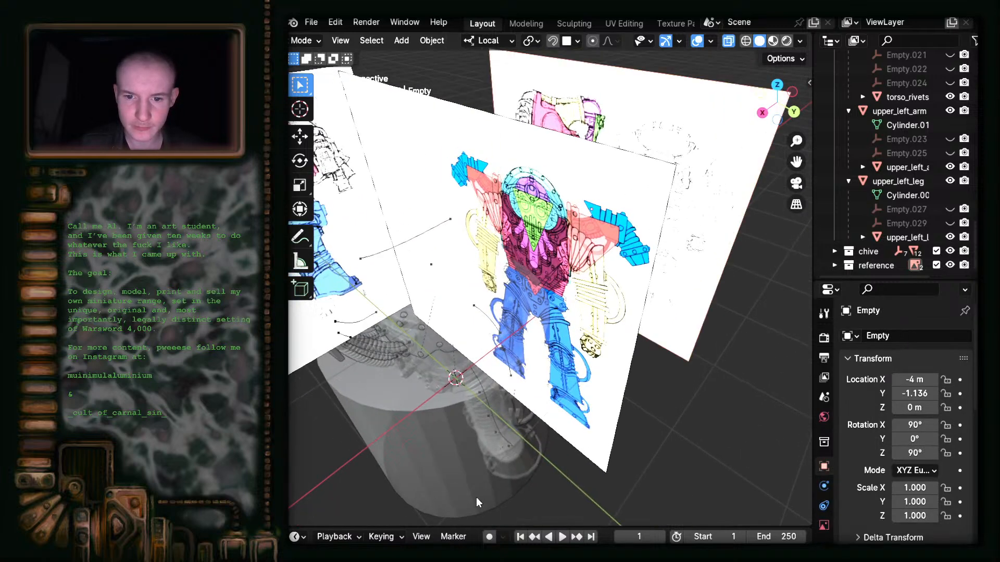
click(475, 499)
click(763, 115)
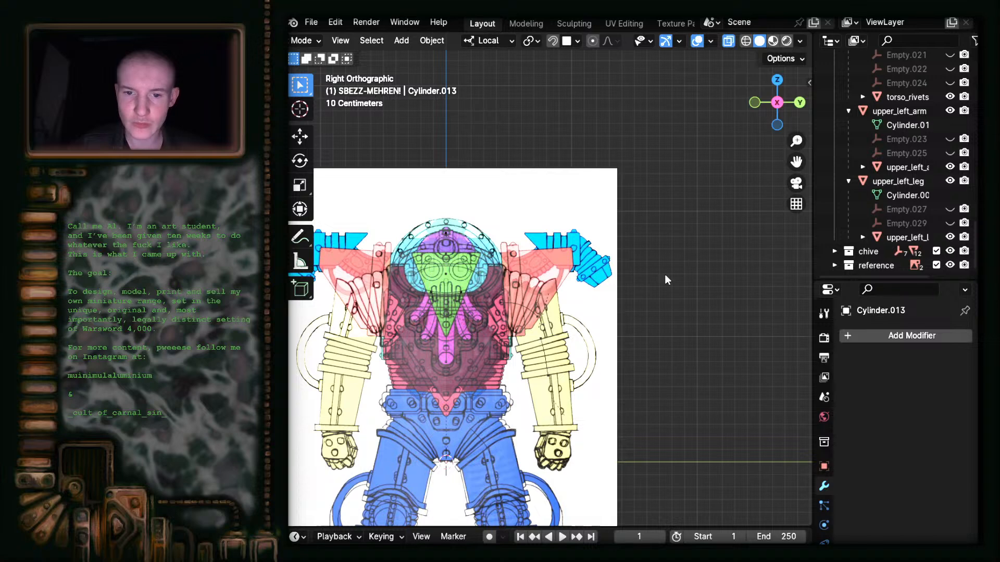
key(g)
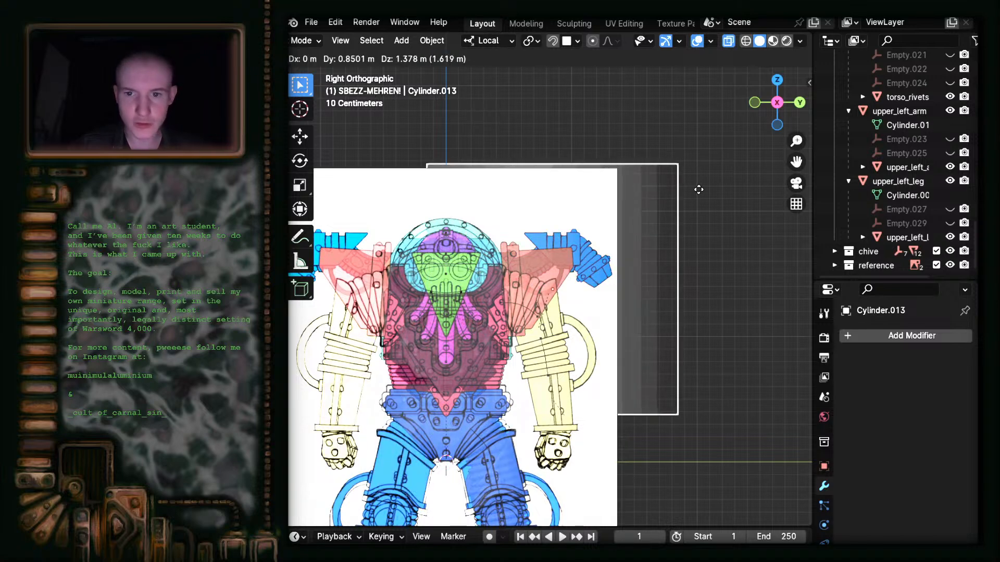
click(685, 182)
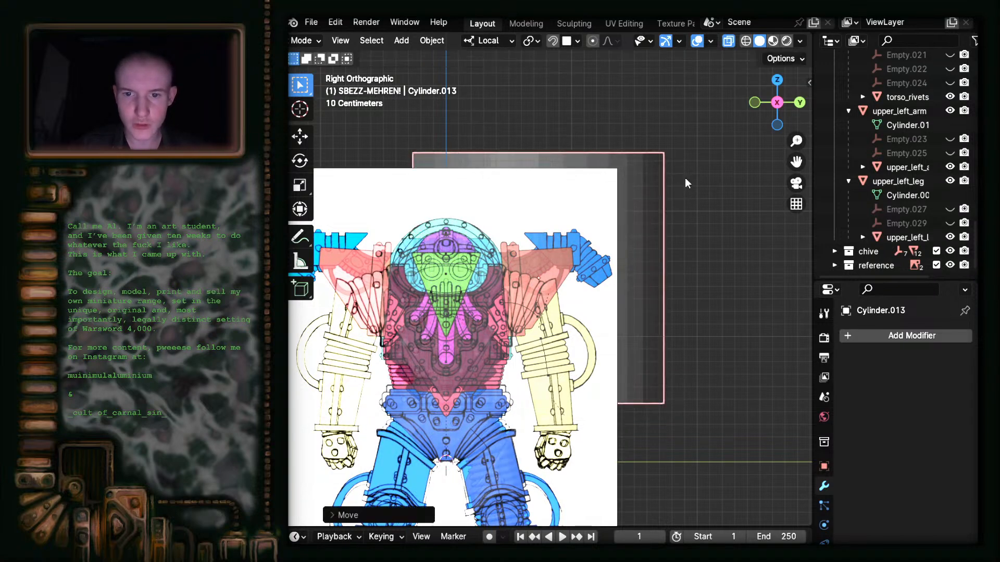
- Rotate the cylinder onto its side, scale it down to the size of the left shoulder pad drawing, and tilt it slightly
key(r)
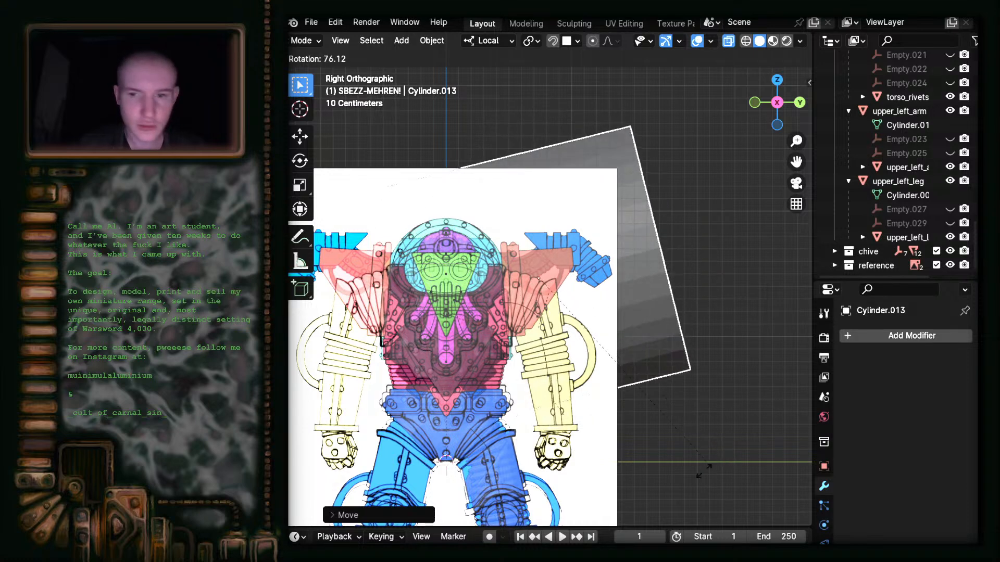
click(752, 328)
key(s)
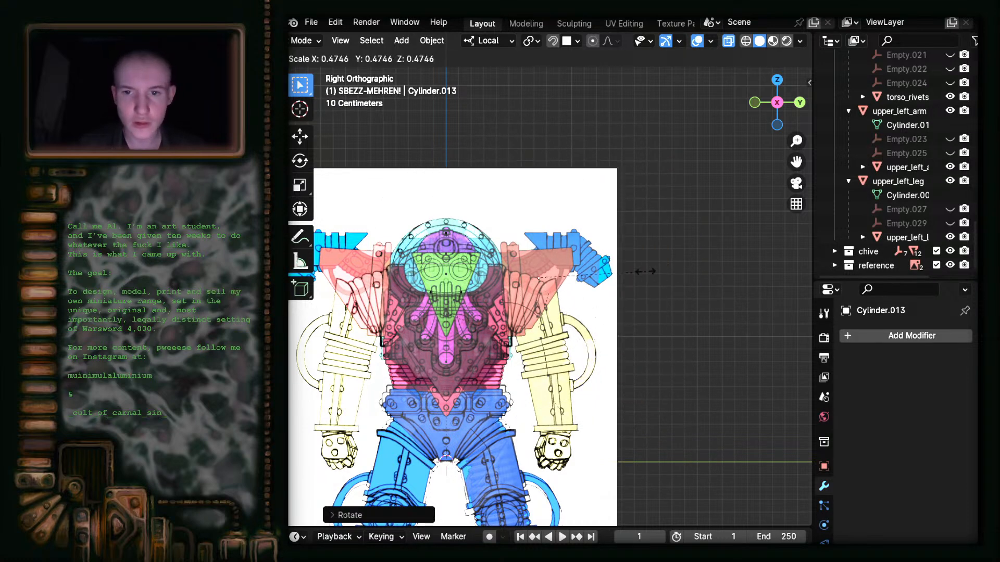
click(598, 276)
key(r)
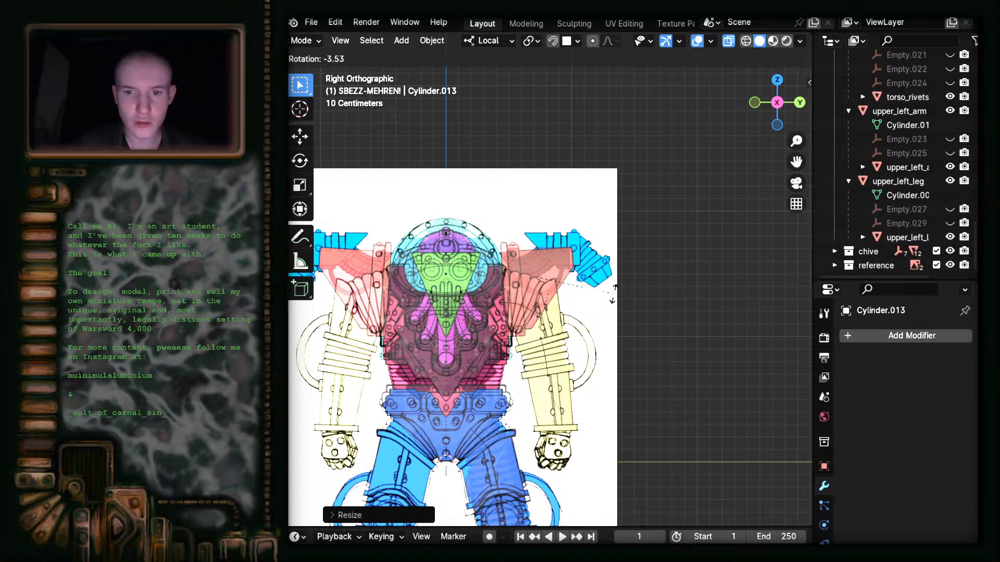
click(614, 289)
- Fine-tune the cylinder's rotation by about 1.2° to match the slope of the shoulder pad drawing
scroll(609, 292, up, 8)
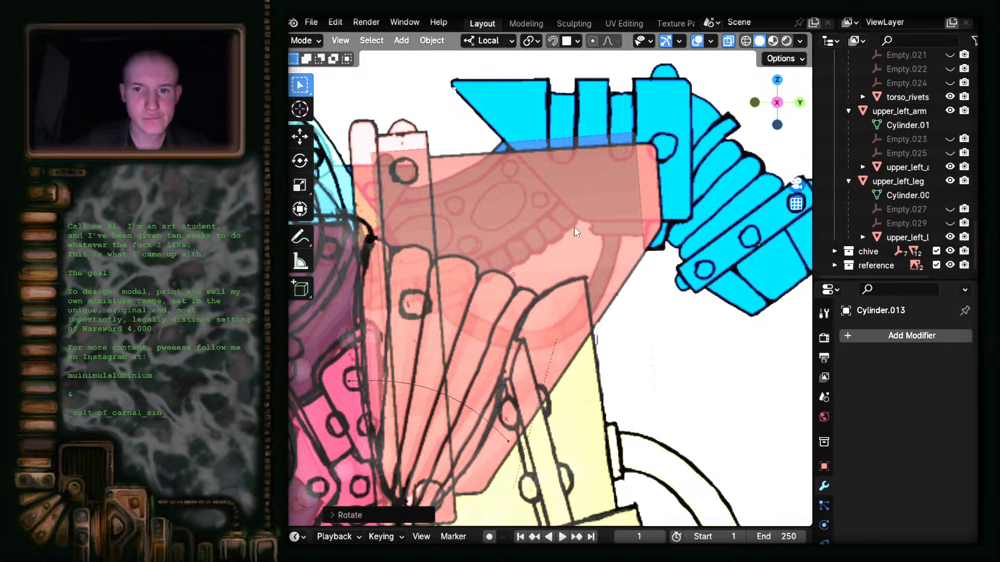
key(r)
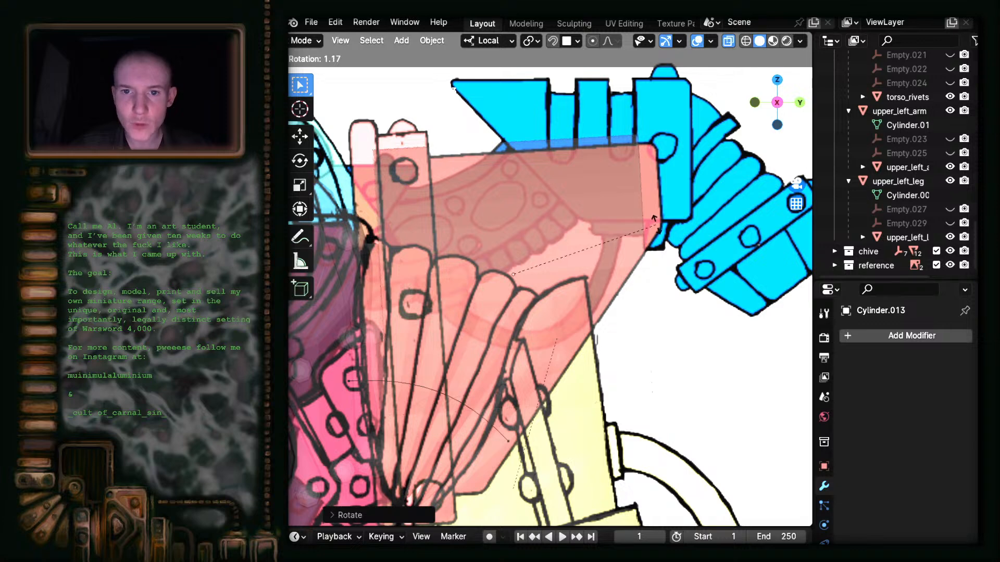
click(655, 220)
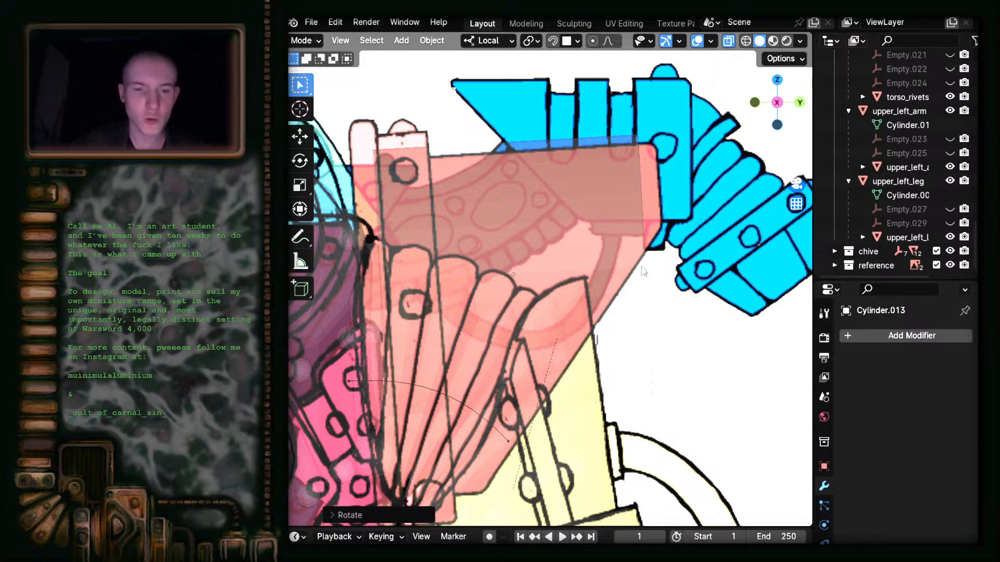
shift+middle_drag(650, 276, 644, 222)
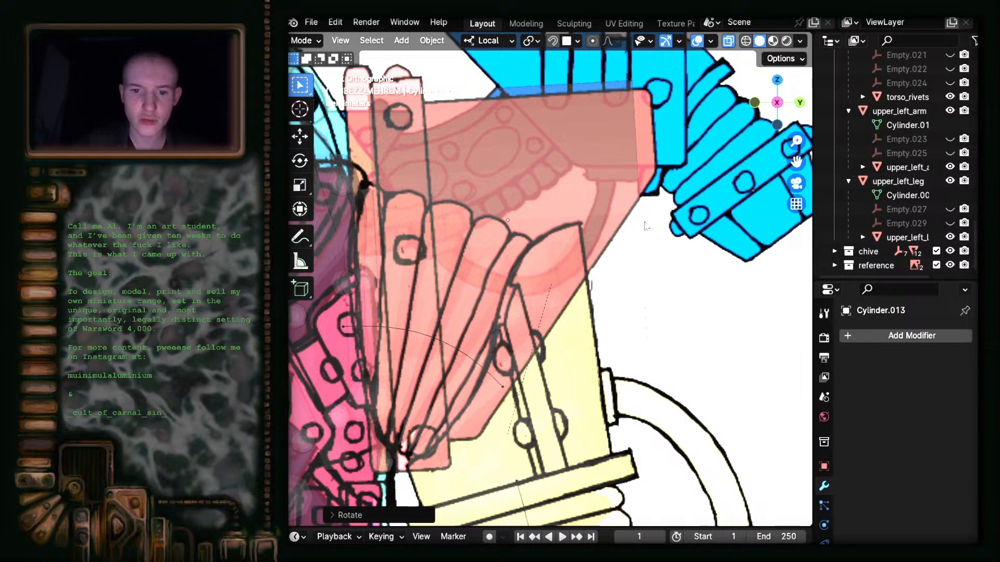
scroll(683, 320, up, 1)
scroll(682, 323, down, 5)
shift+middle_drag(675, 353, 629, 352)
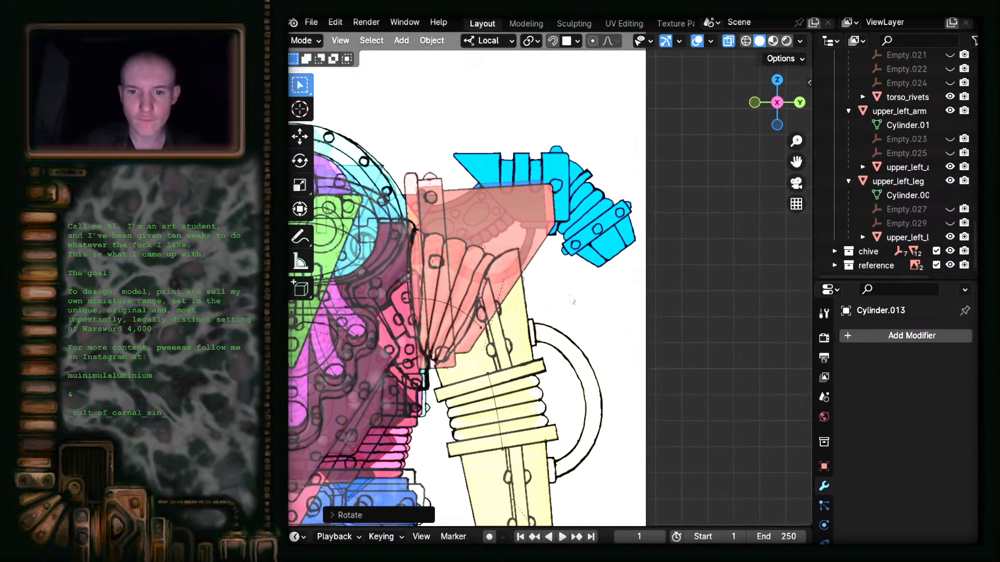
- Select the shoulder cylinder and open its mesh for editing in vertex selection mode, seen from the right
click(531, 286)
click(536, 277)
middle_drag(654, 305, 581, 302)
click(461, 407)
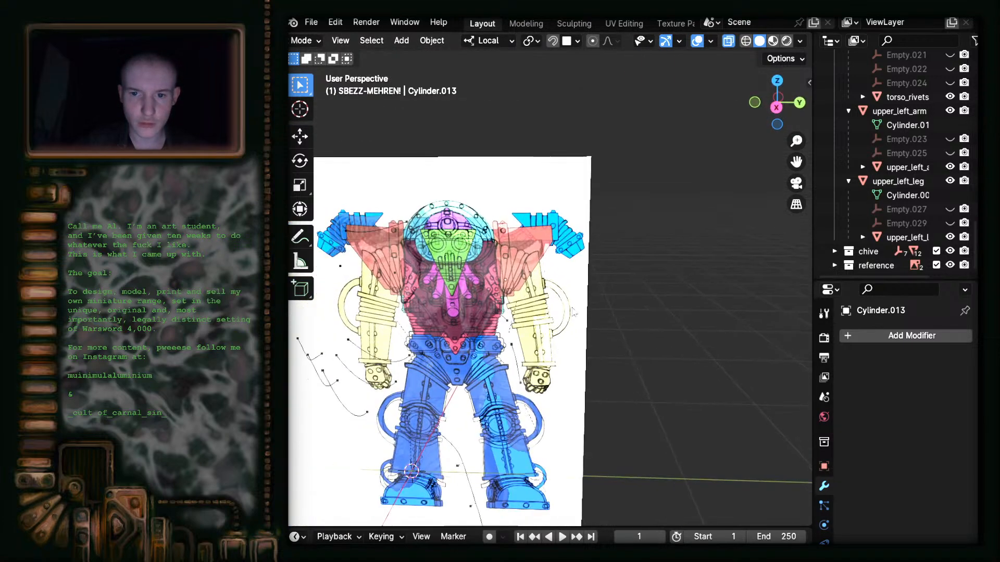
key(Tab)
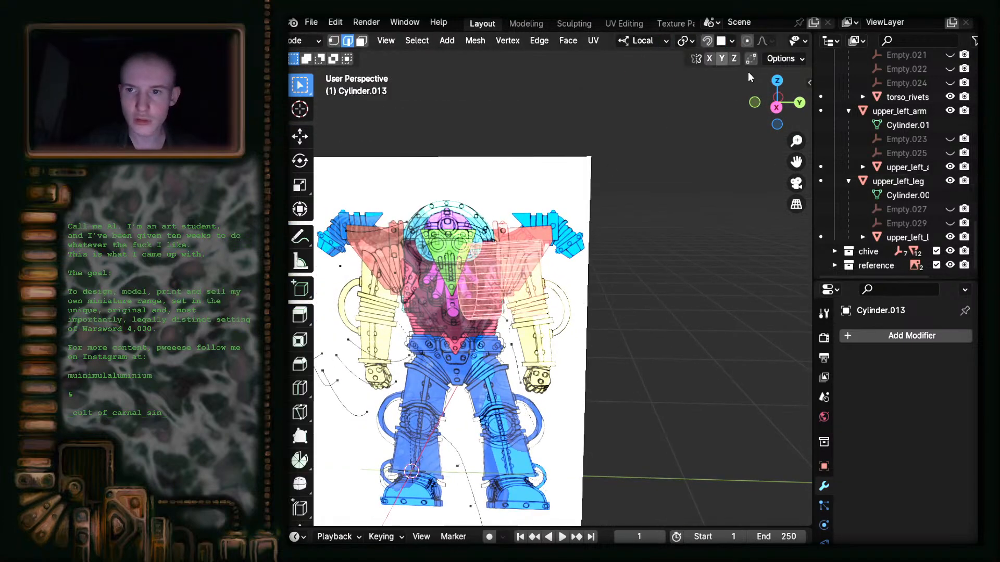
click(777, 107)
scroll(759, 140, up, 5)
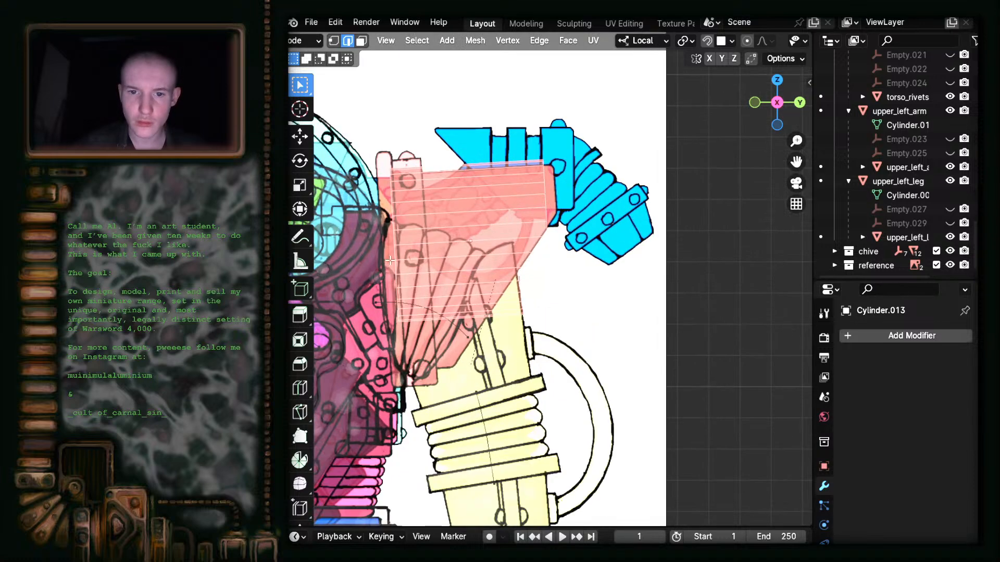
click(334, 41)
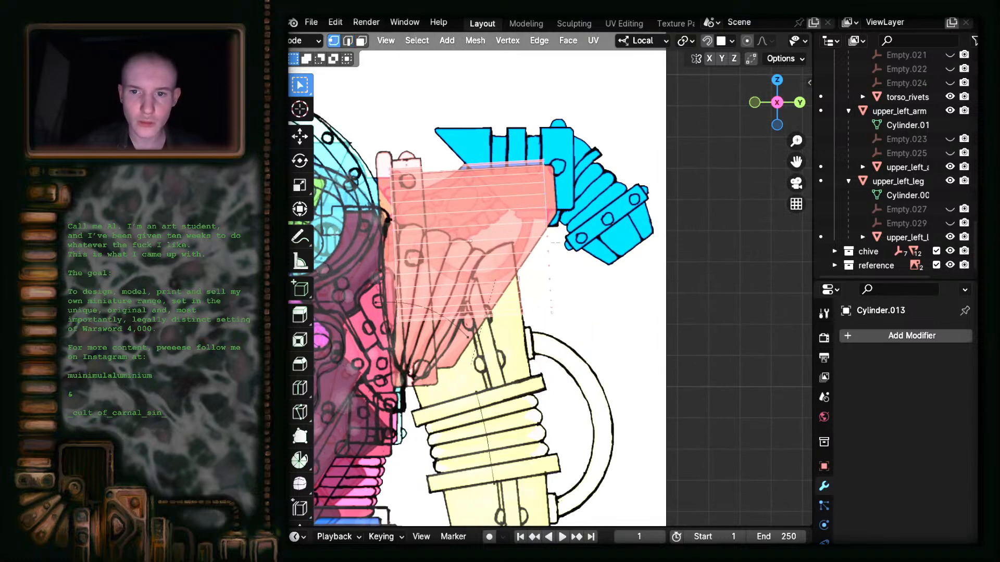
- Delete the vertices of the cylinder's lower half, keeping the upper part over the shoulder pad drawing
drag(555, 247, 510, 345)
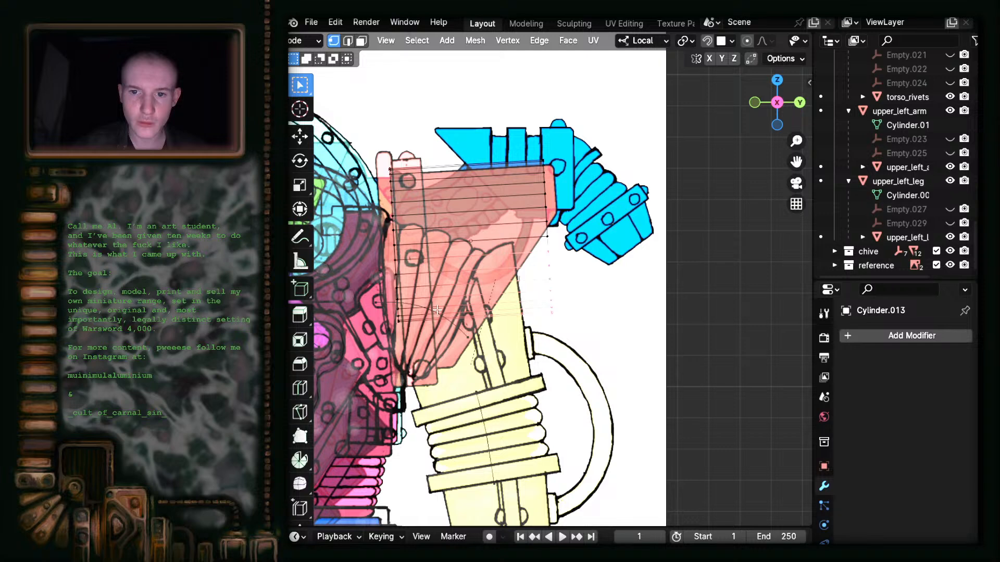
drag(387, 255, 445, 410)
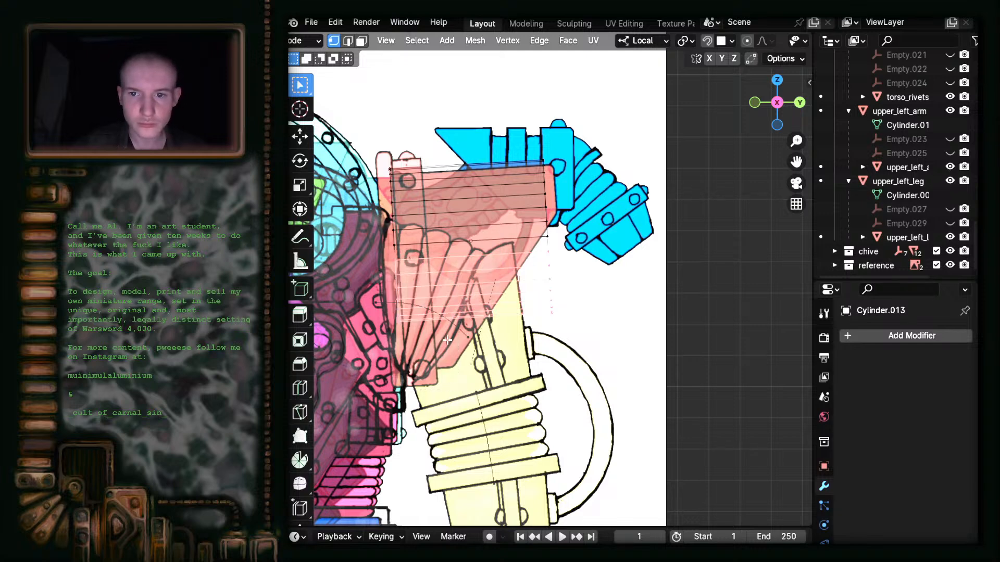
key(z)
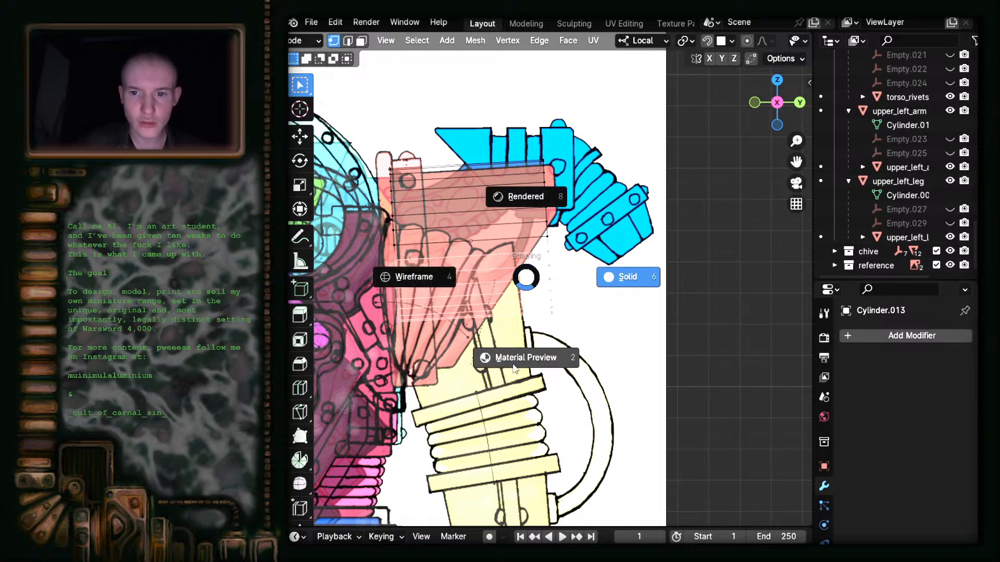
key(Escape)
key(x)
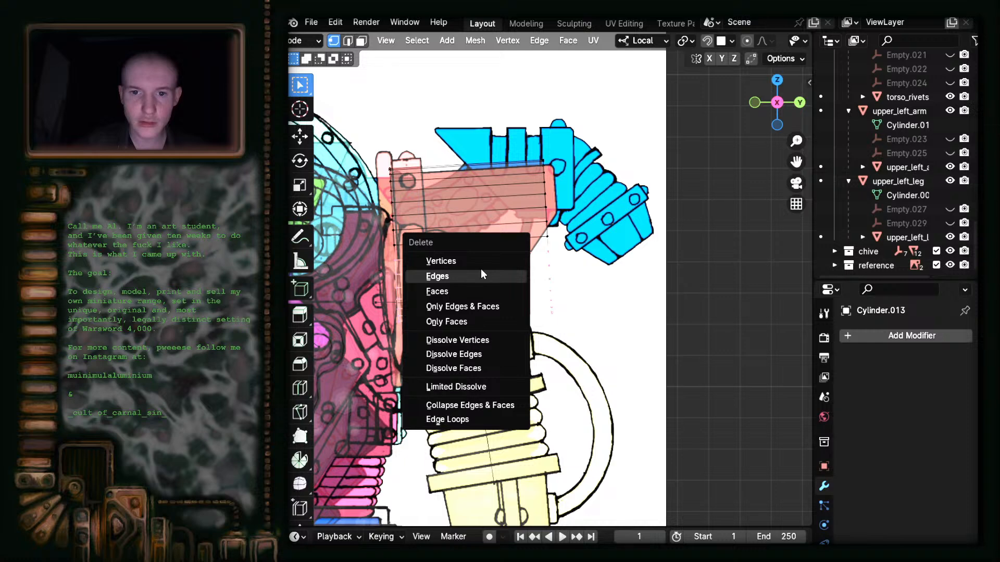
click(474, 263)
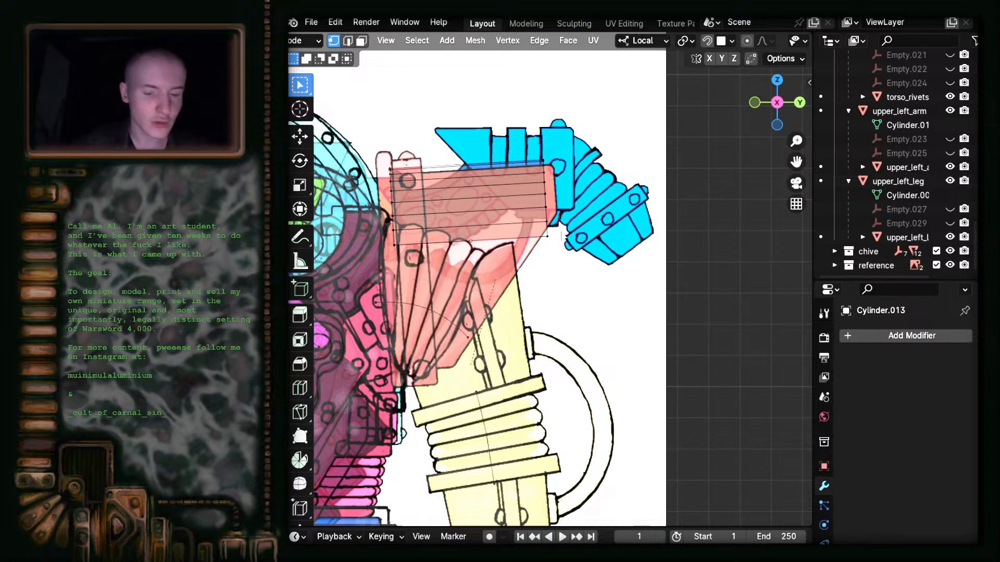
- Return to Object Mode and reselect the trimmed shoulder cylinder in the right orthographic view
key(Tab)
click(508, 198)
middle_drag(556, 240, 531, 261)
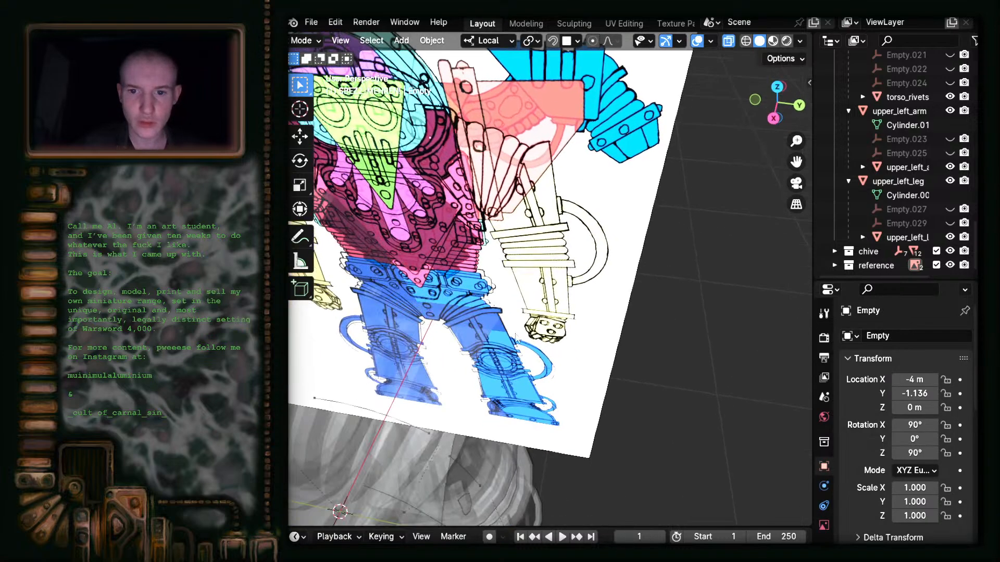
click(495, 317)
click(774, 118)
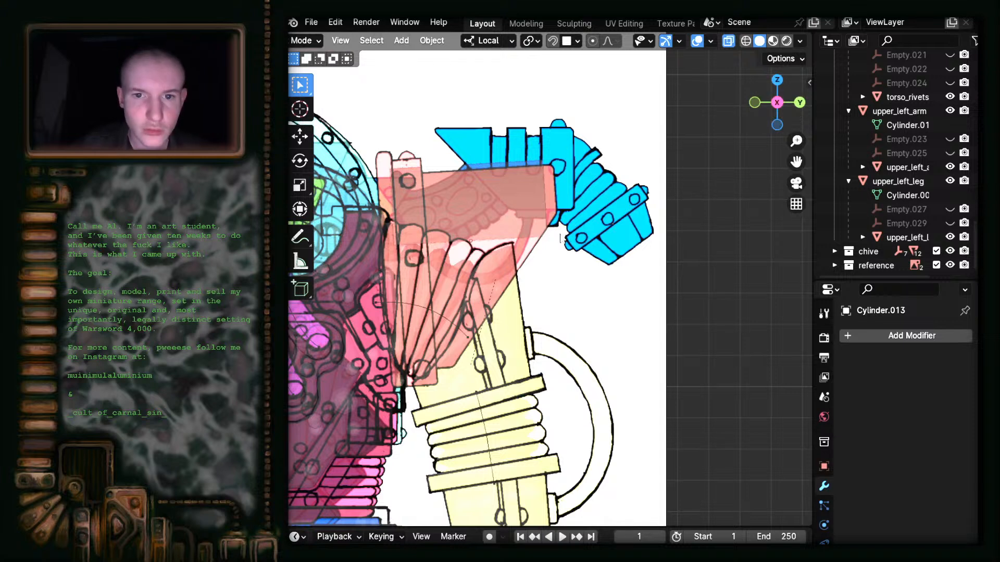
- Nudge the trimmed shoulder cylinder about 0.04 m outward and slightly down against the reference drawing
key(g)
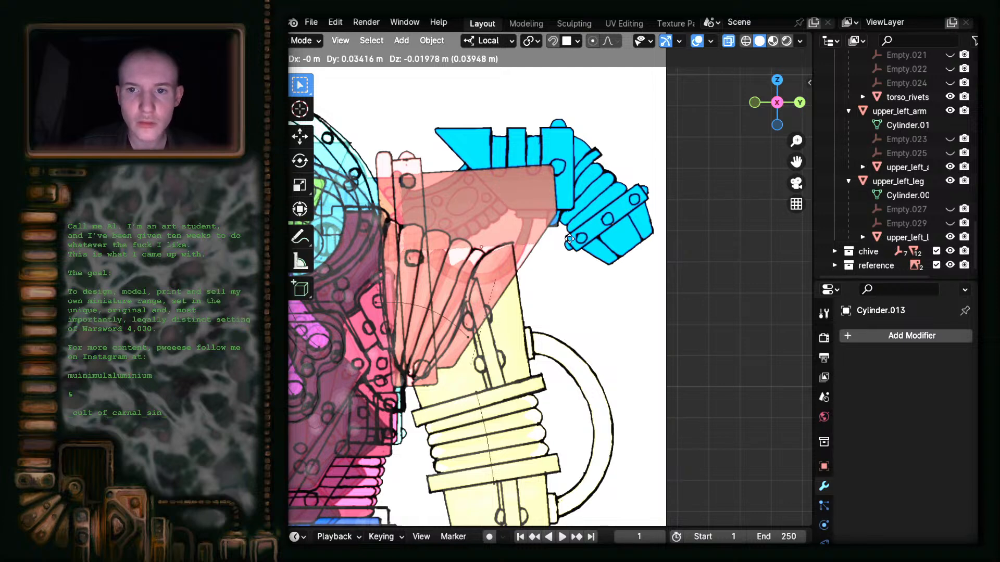
click(569, 238)
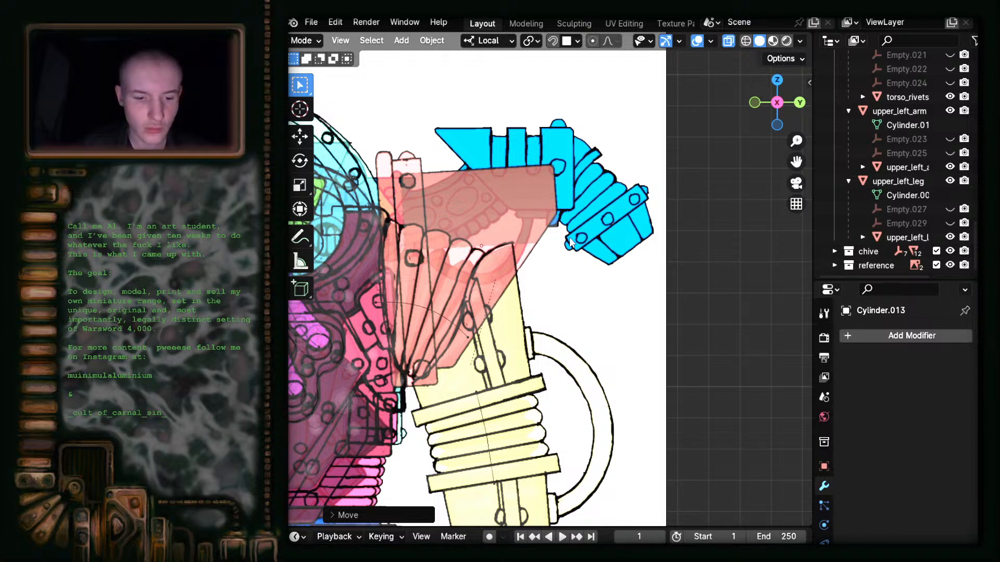
key(s)
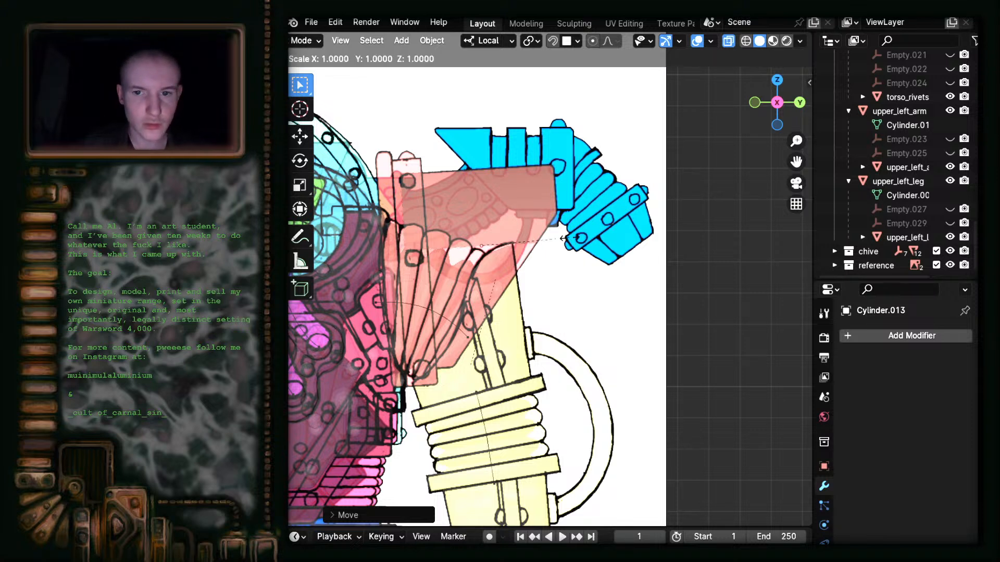
key(shift+z)
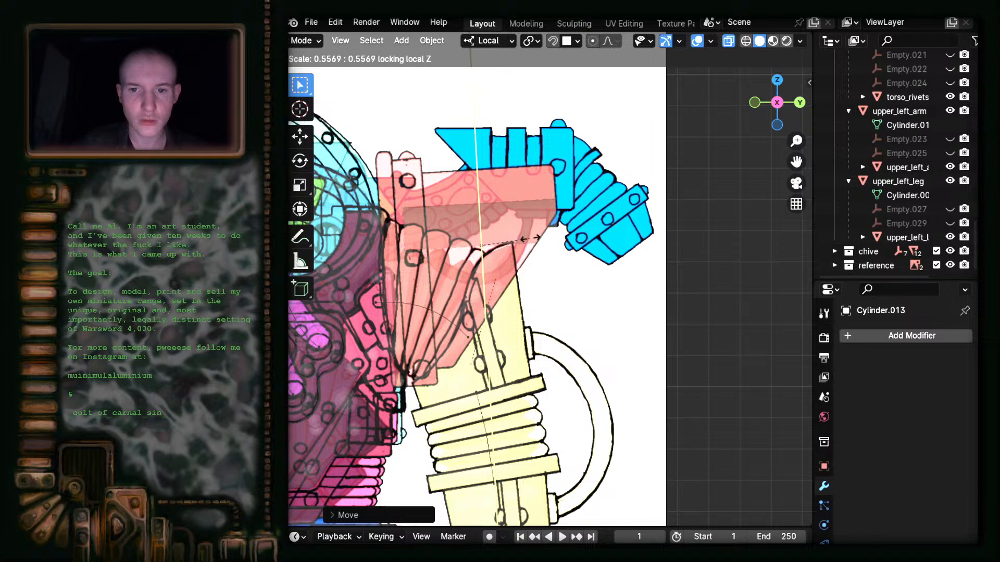
click(610, 232)
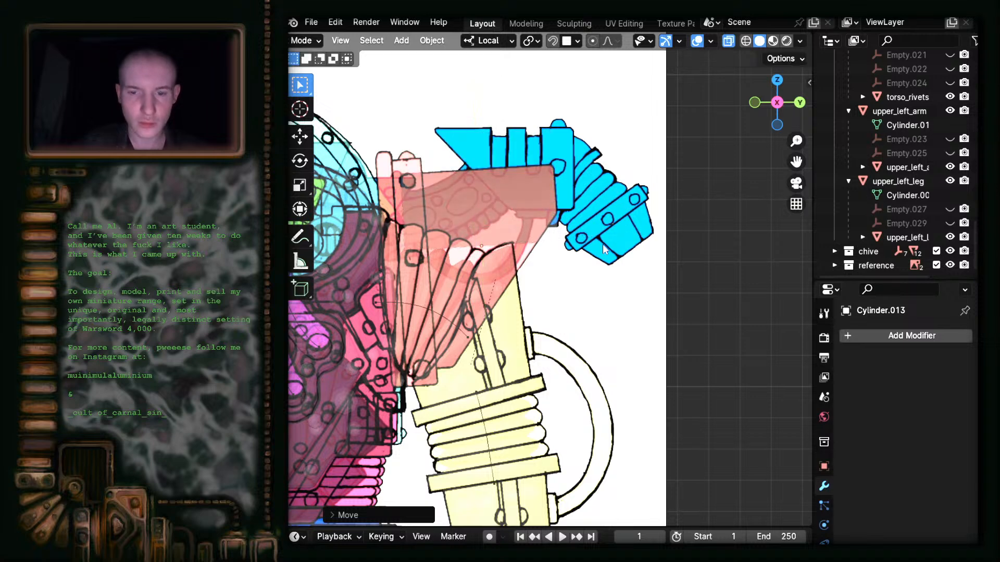
- Move the shoulder cylinder down about 0.41 m and scale it by about 2.57 on every local axis except Z
key(g)
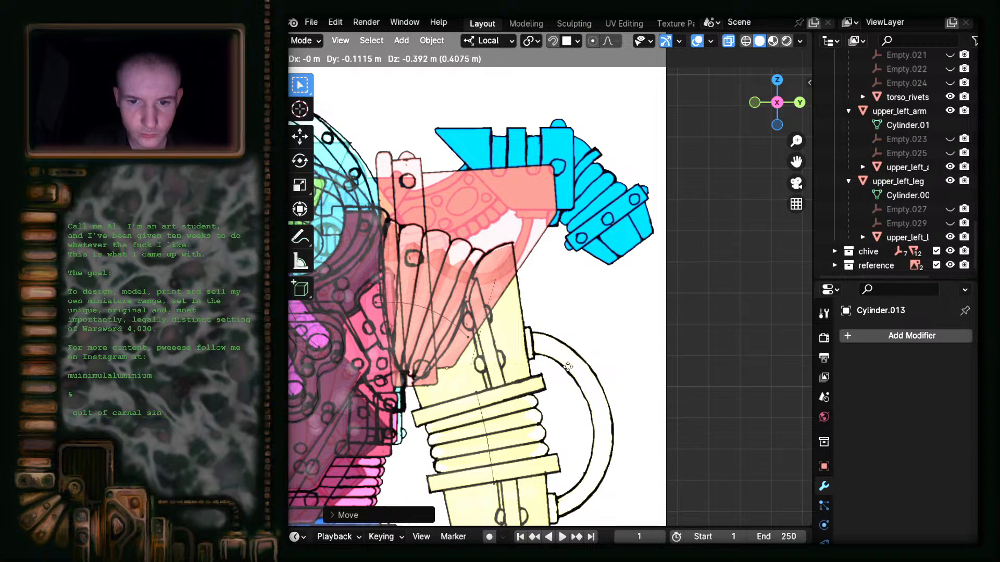
click(568, 366)
key(s)
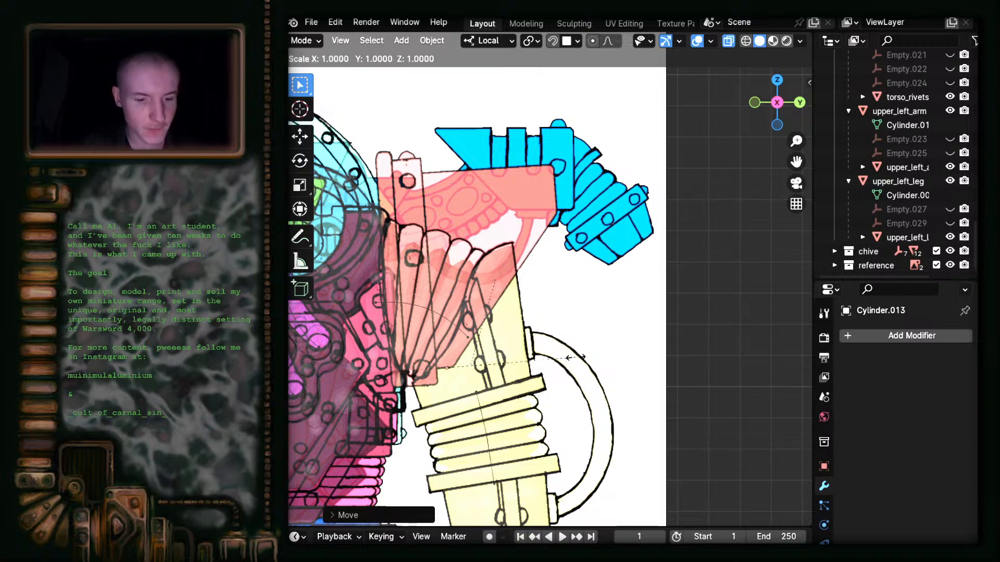
key(shift+z)
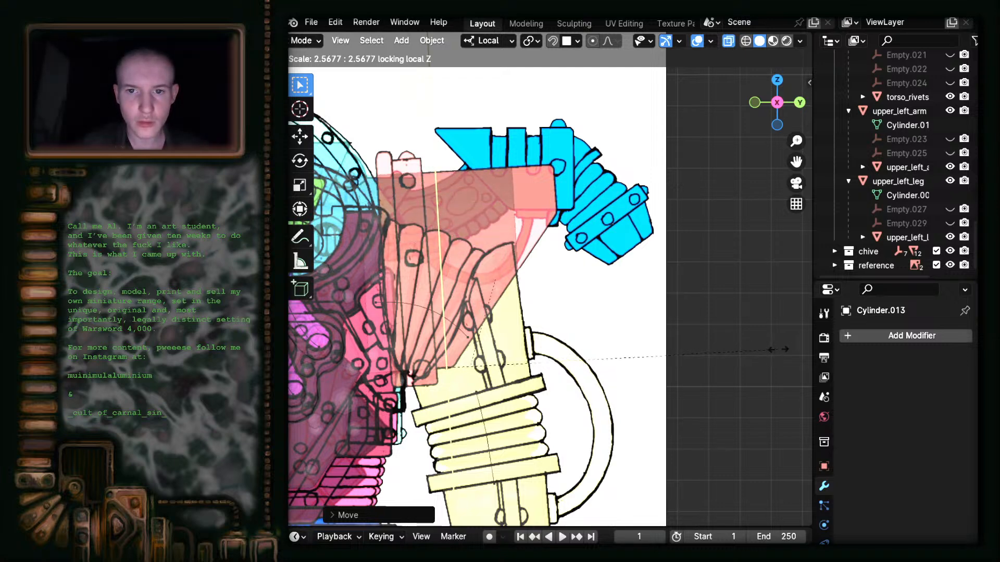
click(777, 349)
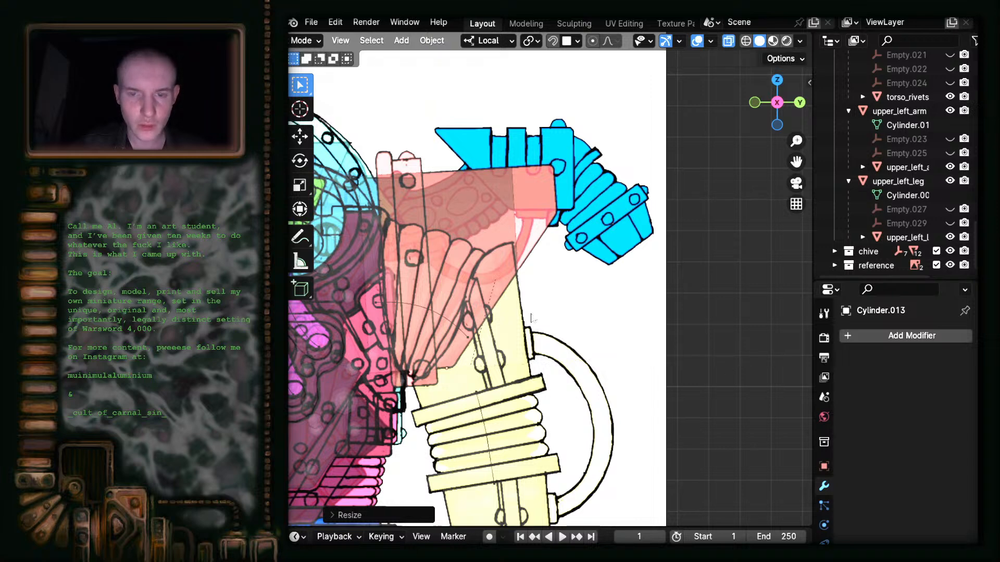
- Shift the enlarged cylinder about 0.13 m along its local Z axis, outward over the shoulder pad drawing
key(g)
key(z)
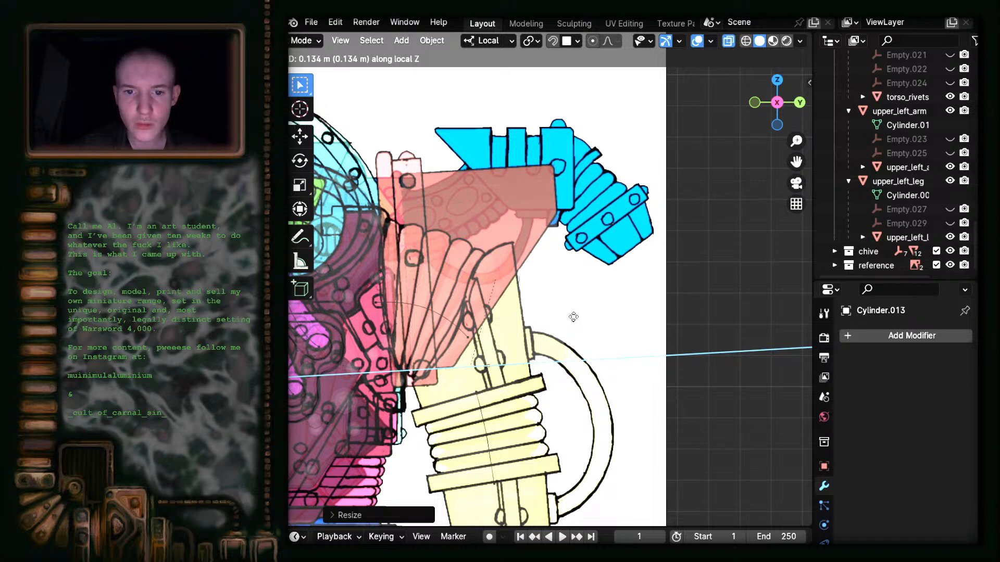
click(574, 316)
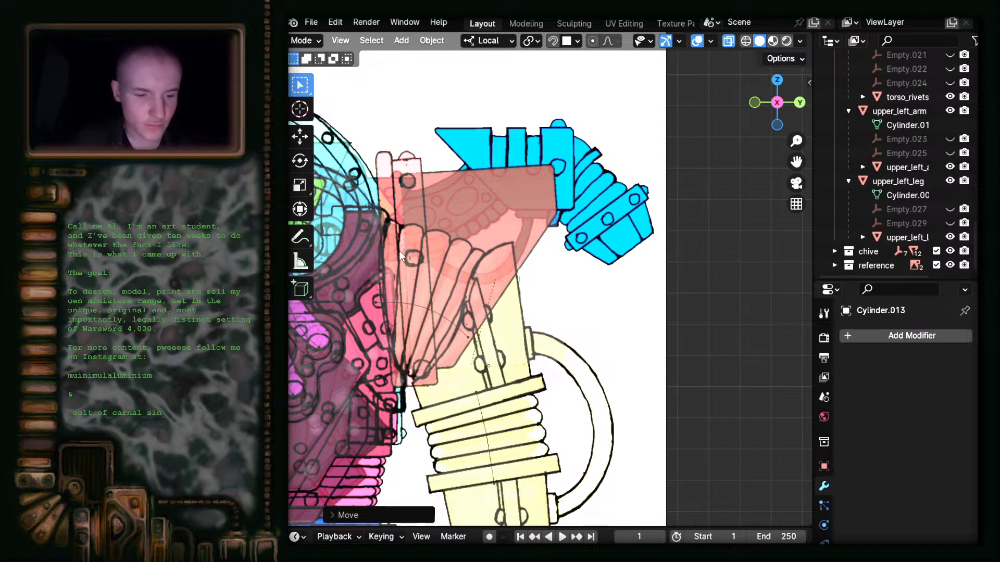
- In Edit Mode, select the vertices at the cylinder's inner end and move them about 0.07 m along local Z
key(Tab)
drag(379, 134, 479, 469)
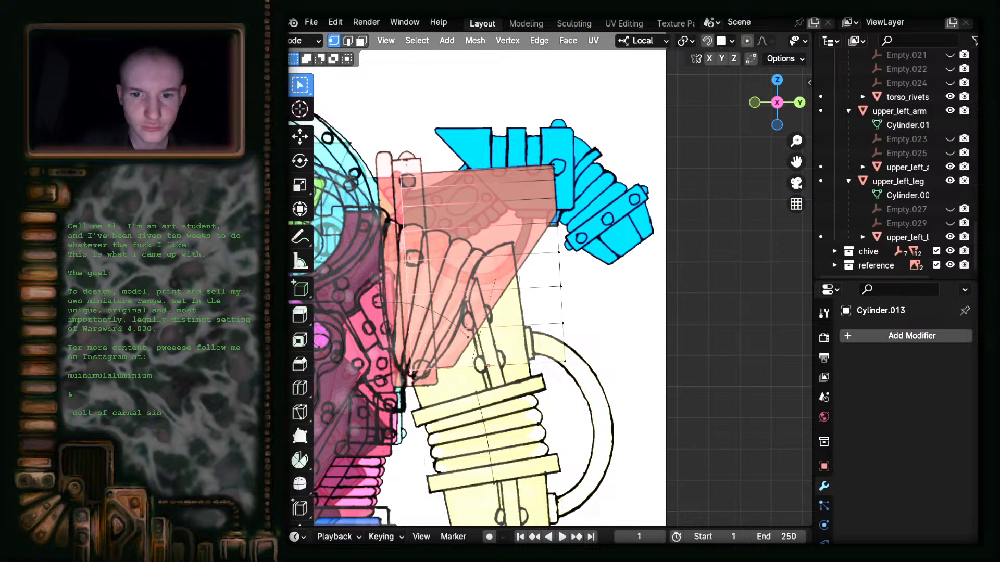
key(g)
key(z)
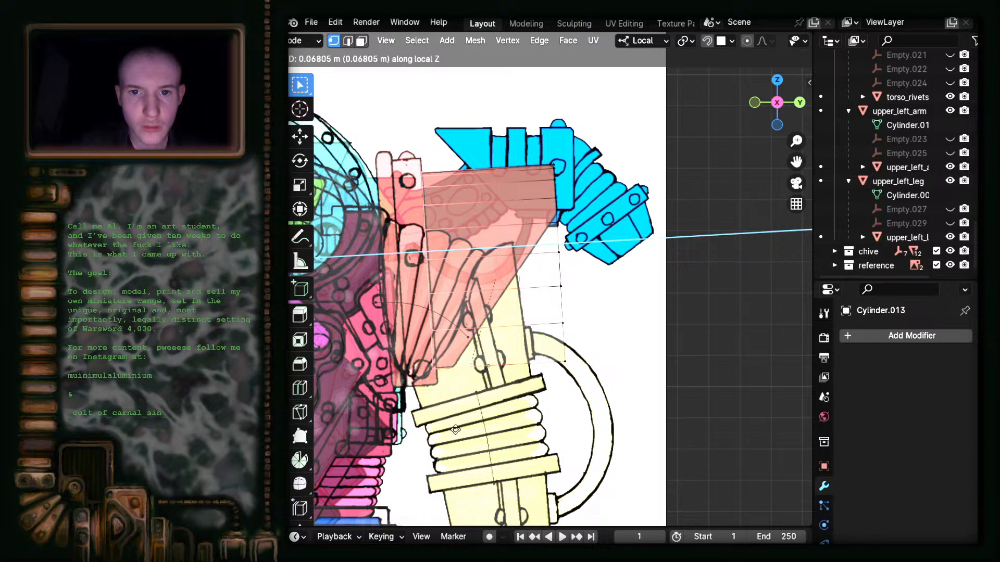
click(457, 431)
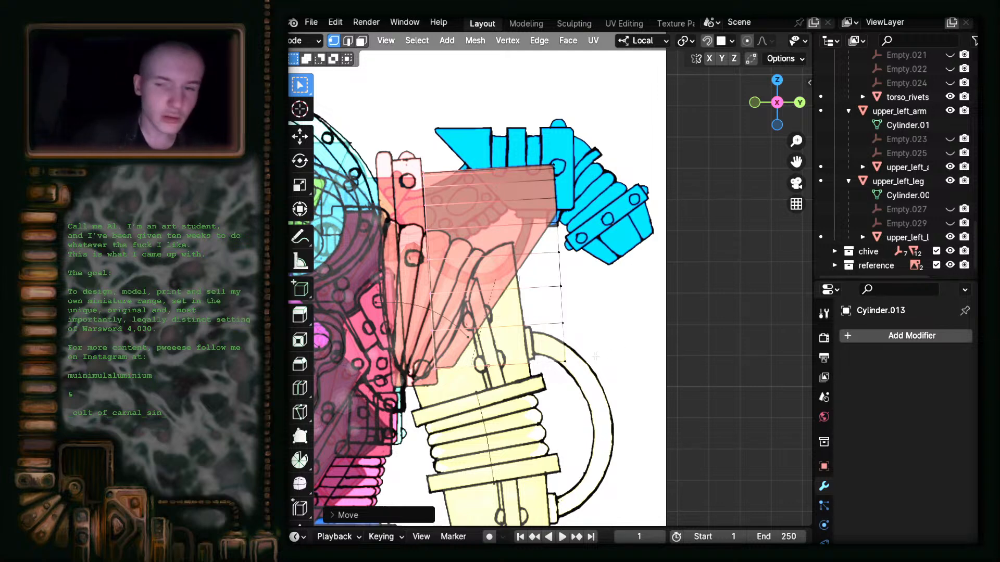
- Select the lower vertices at the cylinder's outer end and try to shear them to match the pad's slanted edge
scroll(595, 357, up, 2)
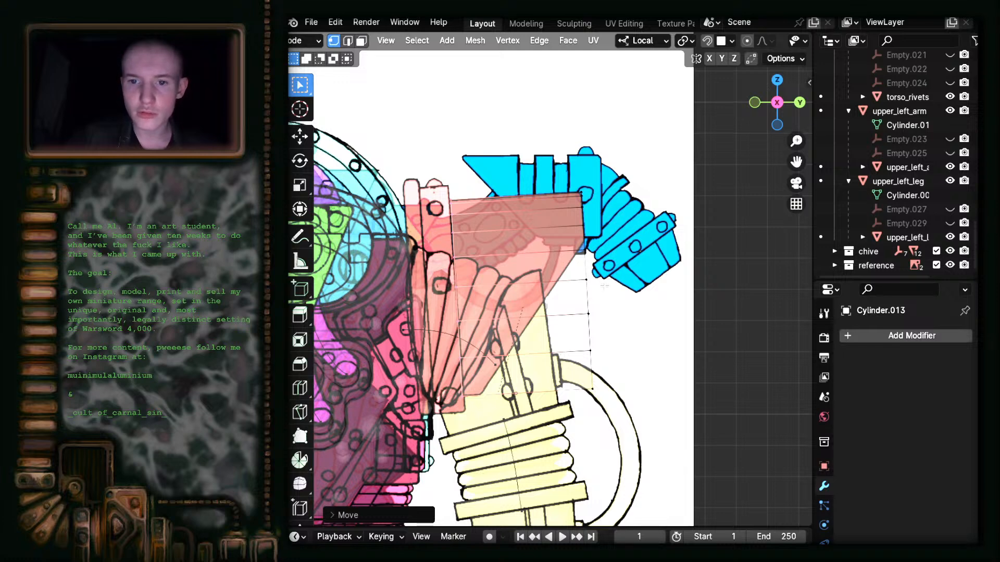
scroll(595, 402, down, 4)
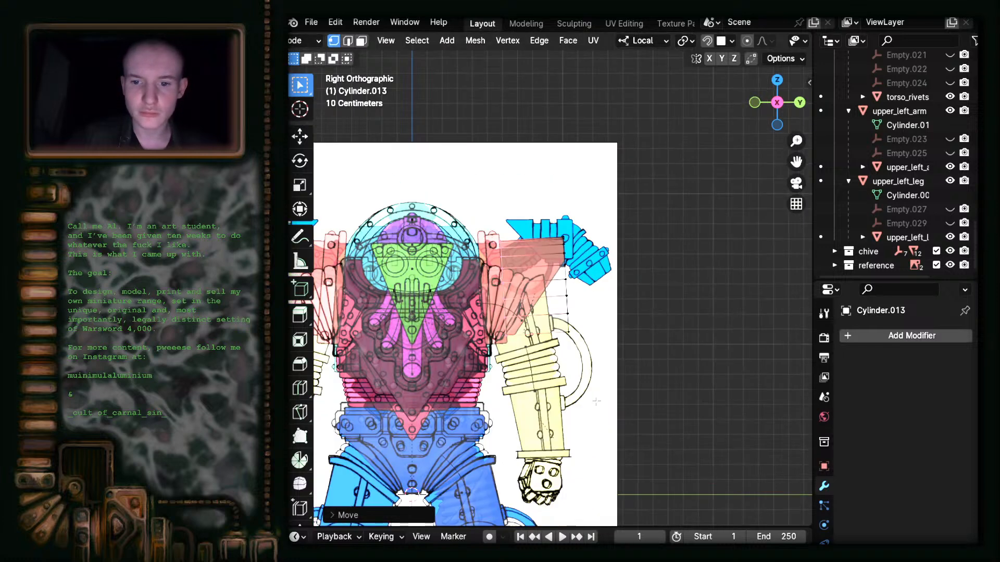
shift+middle_drag(530, 379, 482, 324)
scroll(482, 323, up, 6)
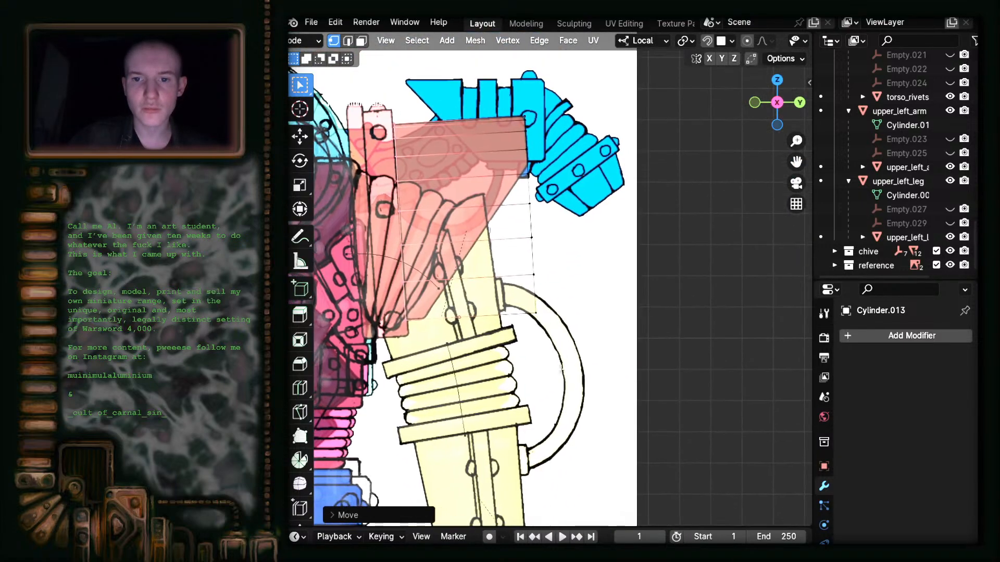
drag(514, 194, 661, 429)
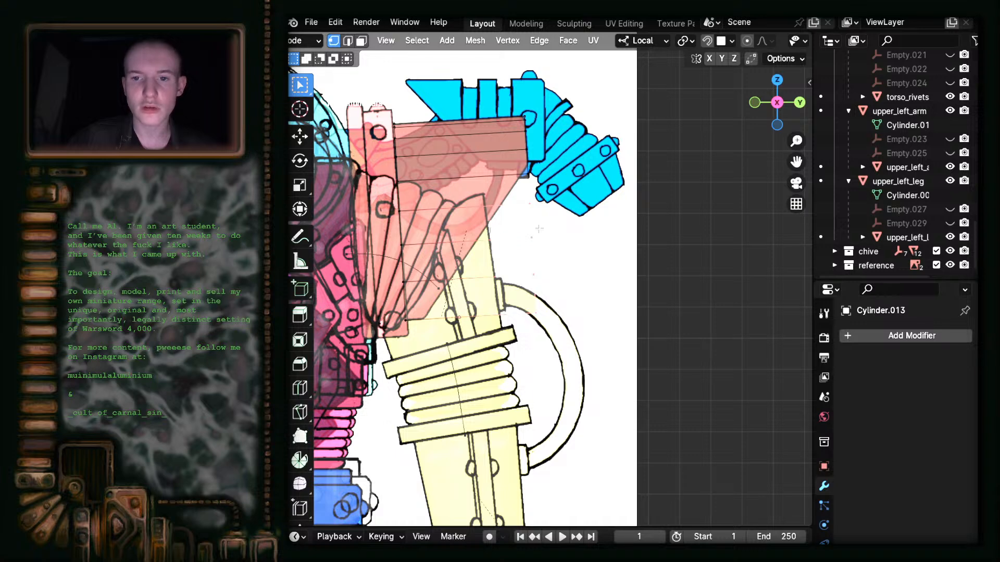
scroll(550, 250, up, 3)
scroll(572, 281, down, 1)
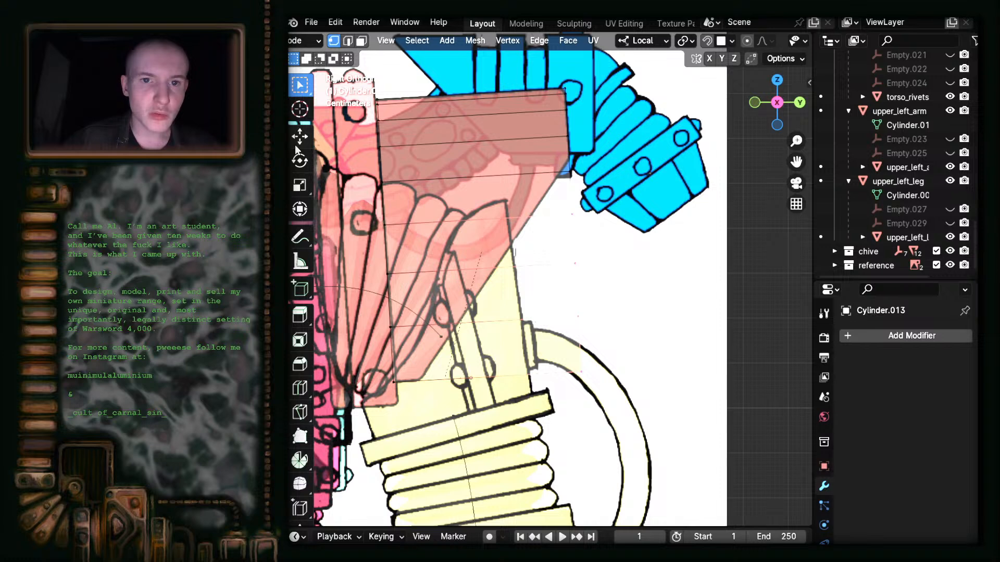
scroll(302, 487, down, 3)
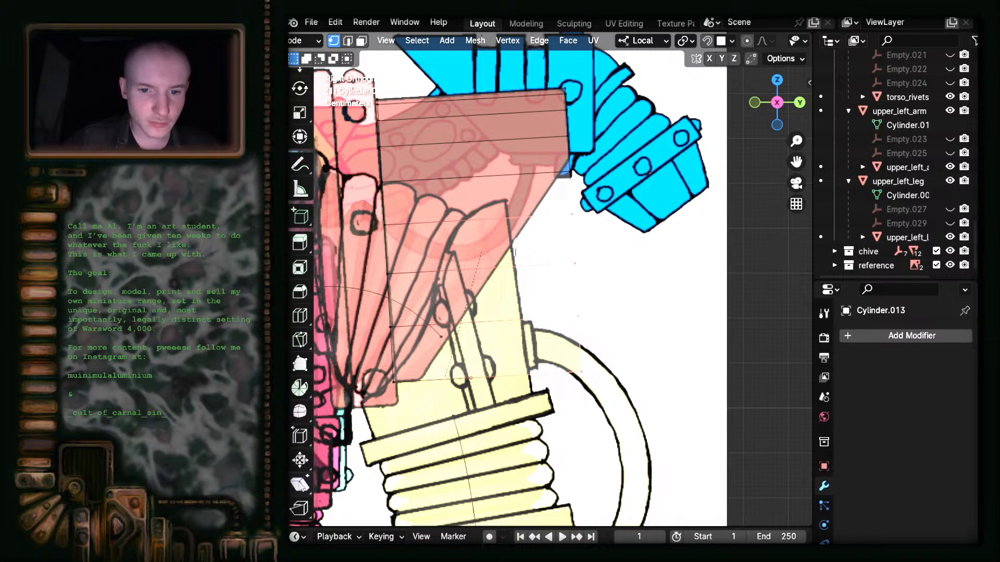
click(299, 486)
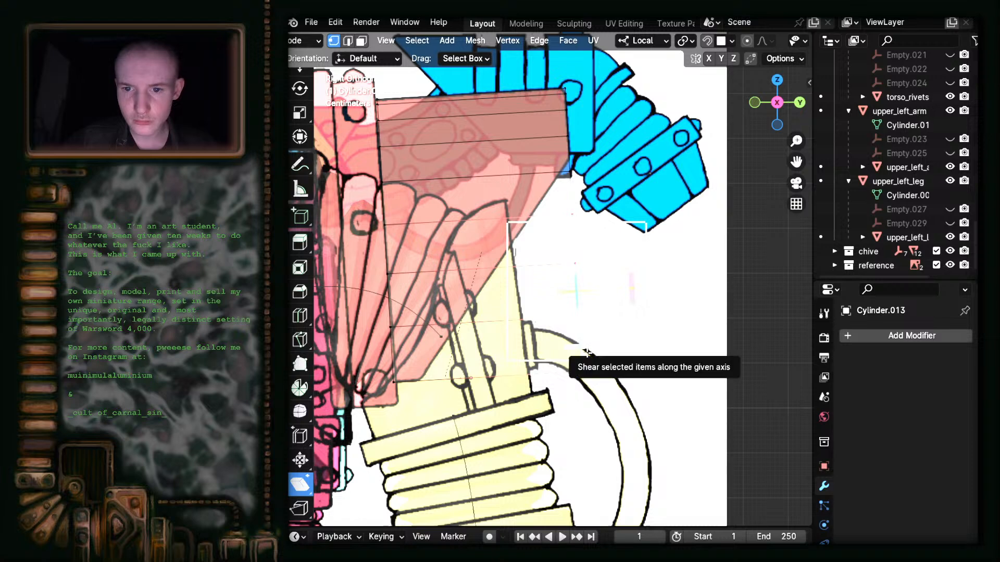
drag(587, 352, 437, 351)
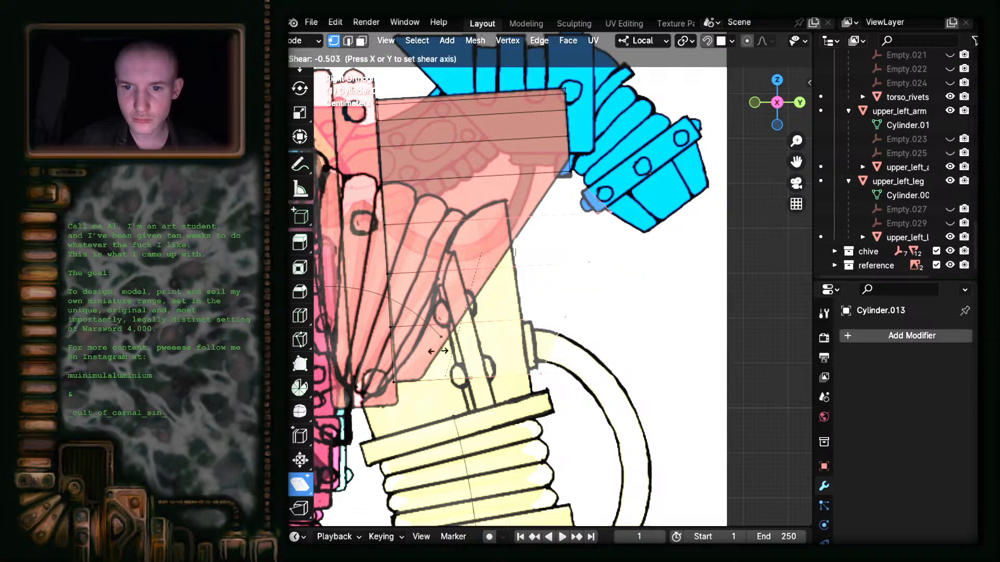
drag(438, 351, 384, 352)
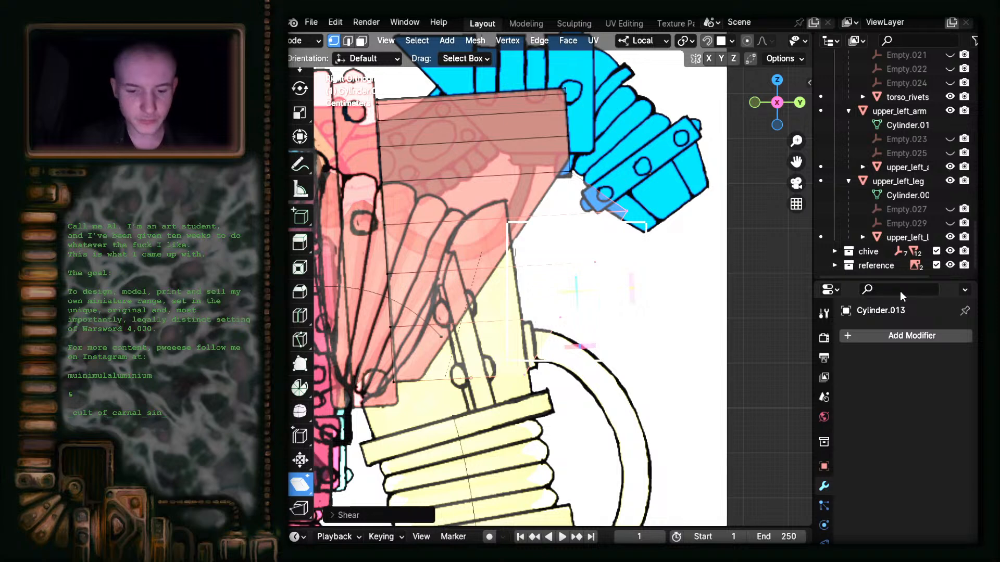
- Undo the shear along with the selection of the lower outer vertices
key(z)
right_click(650, 250)
key(ctrl+z)
key(ctrl+z)
key(ctrl+z)
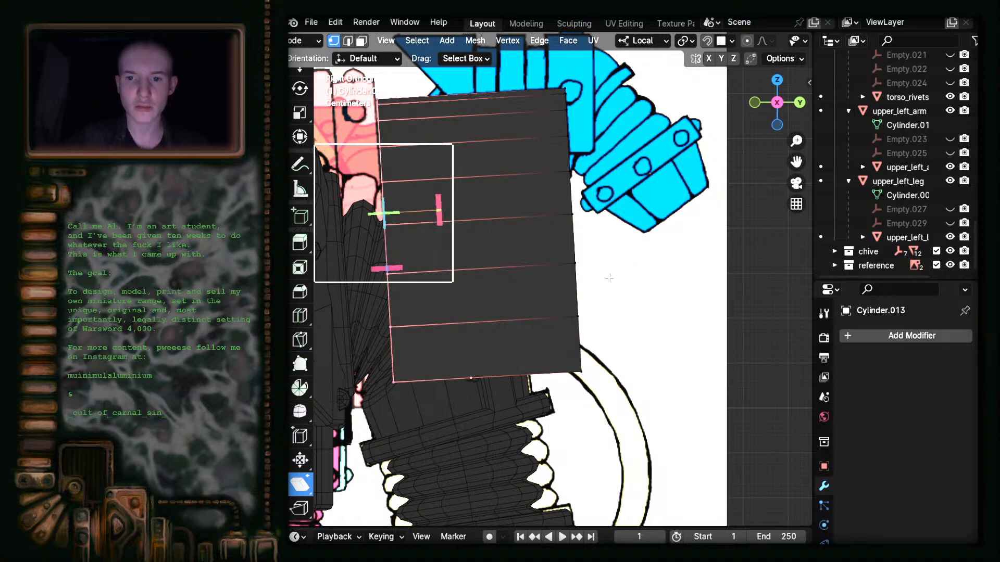
- Reselect the cylinder's lower outer-end vertices, switch back to box selection and restore see-through solid shading
drag(558, 204, 635, 417)
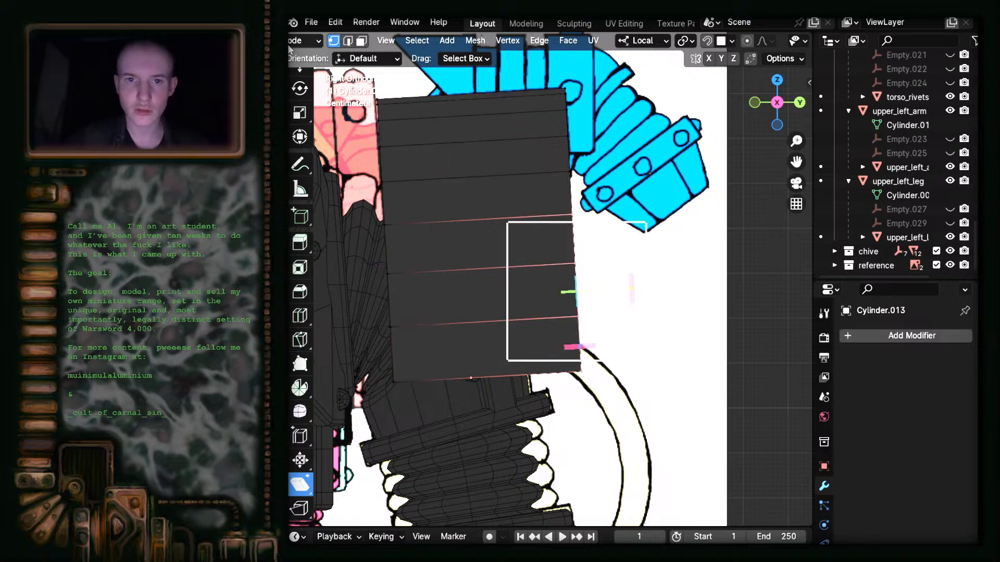
scroll(300, 93, up, 3)
click(300, 88)
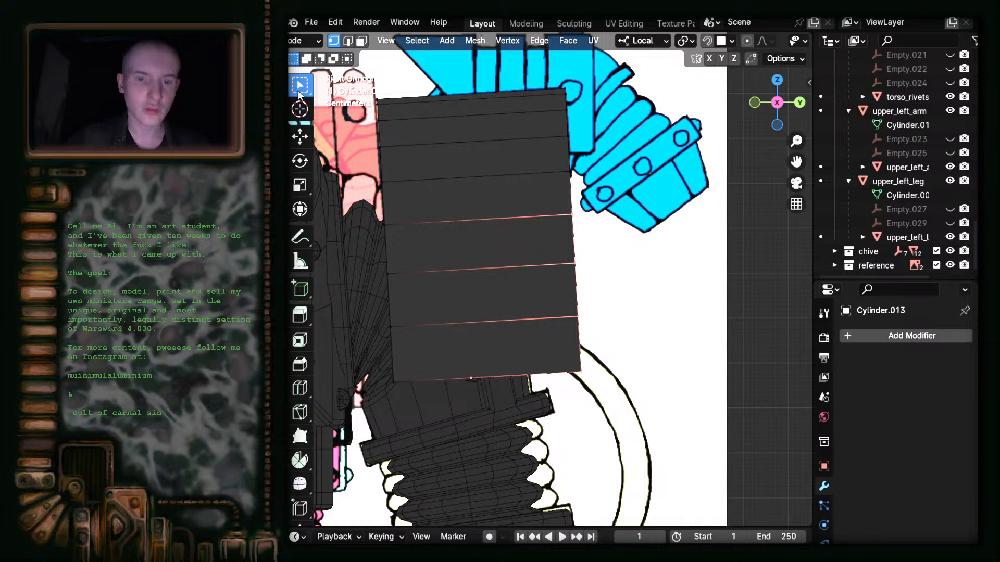
key(shift+z)
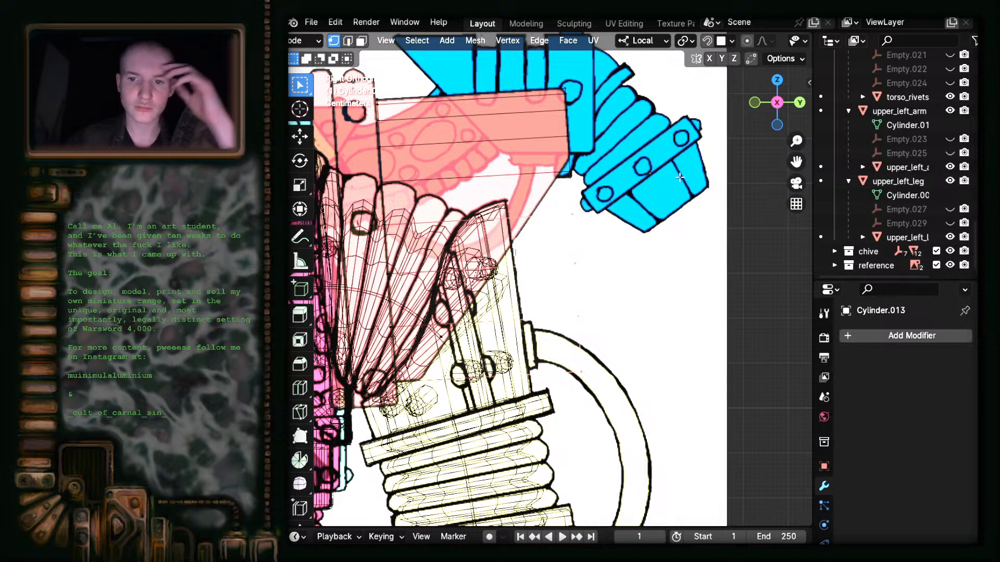
scroll(712, 46, down, 5)
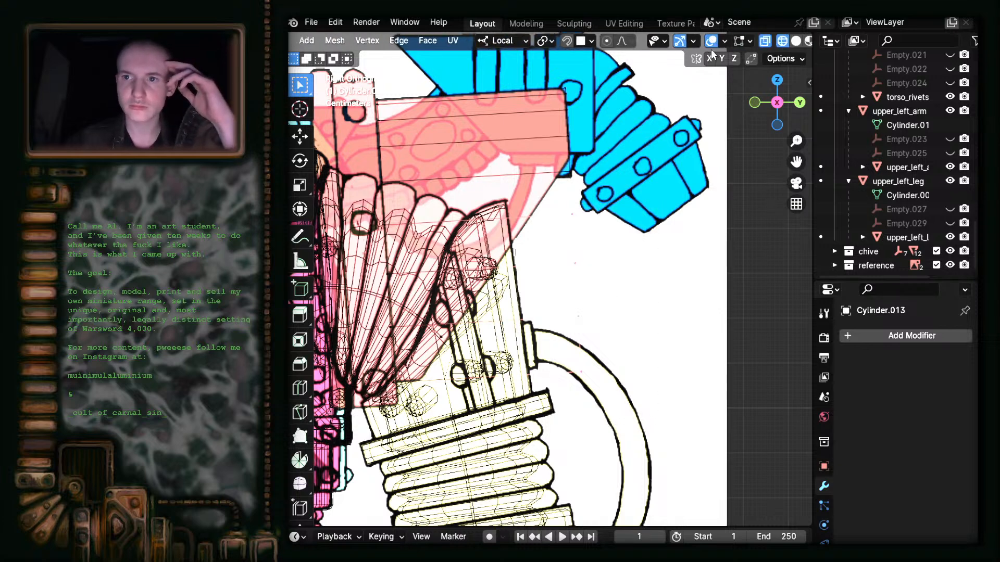
click(795, 41)
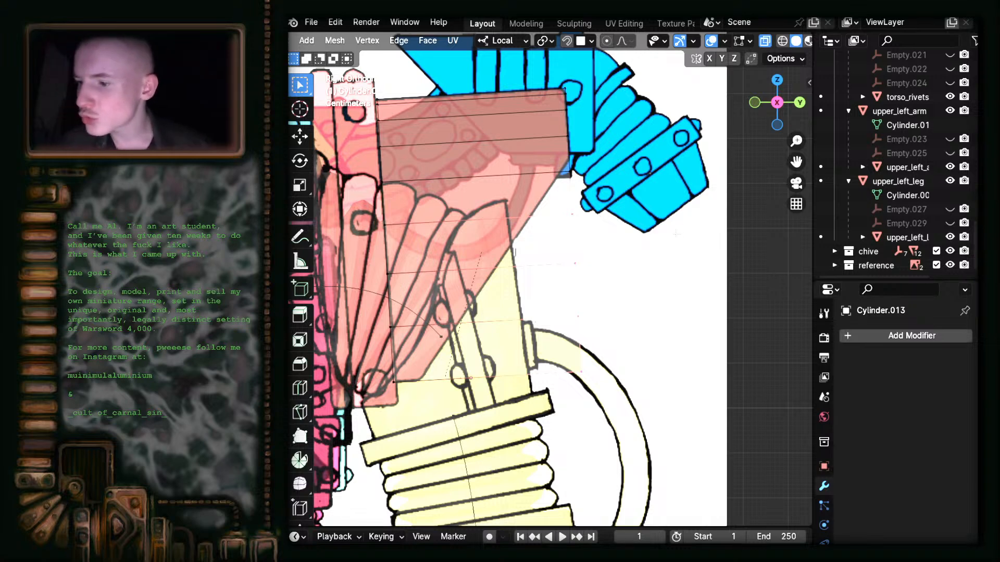
- Try rotating the selected outer-end vertices, cancel it, and shear them so the outer edge slants inward toward the bottom
key(r)
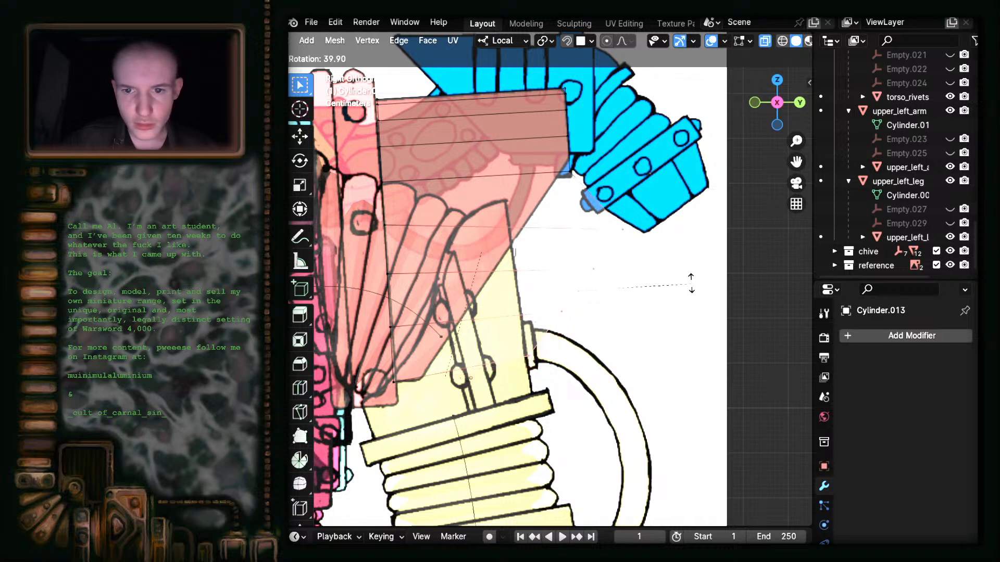
click(684, 258)
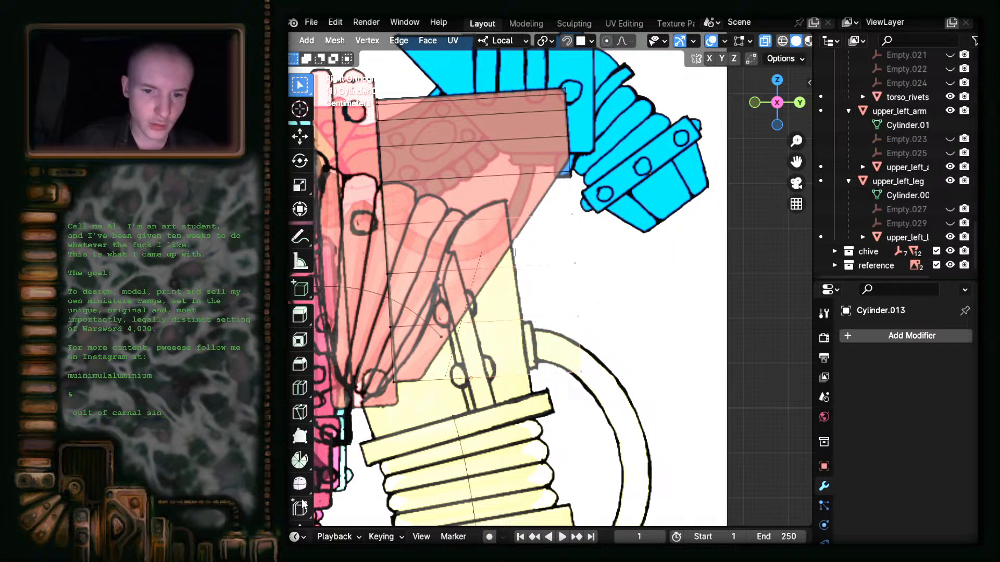
scroll(320, 412, down, 3)
click(300, 485)
drag(583, 359, 367, 348)
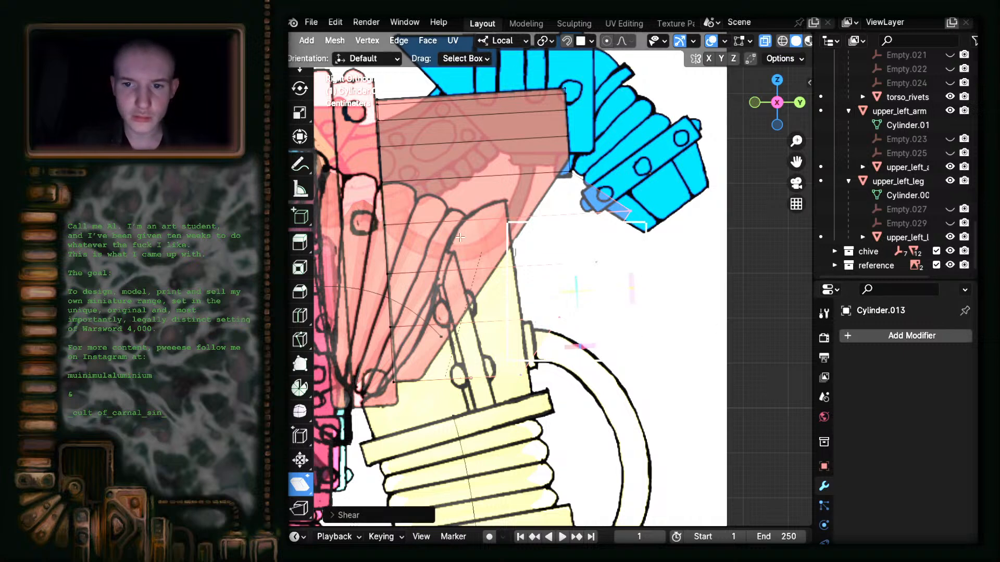
- Move the sheared outer-end vertices about 0.2 m inward along local Z to follow the shoulder pad's slanted outline
scroll(301, 112, up, 3)
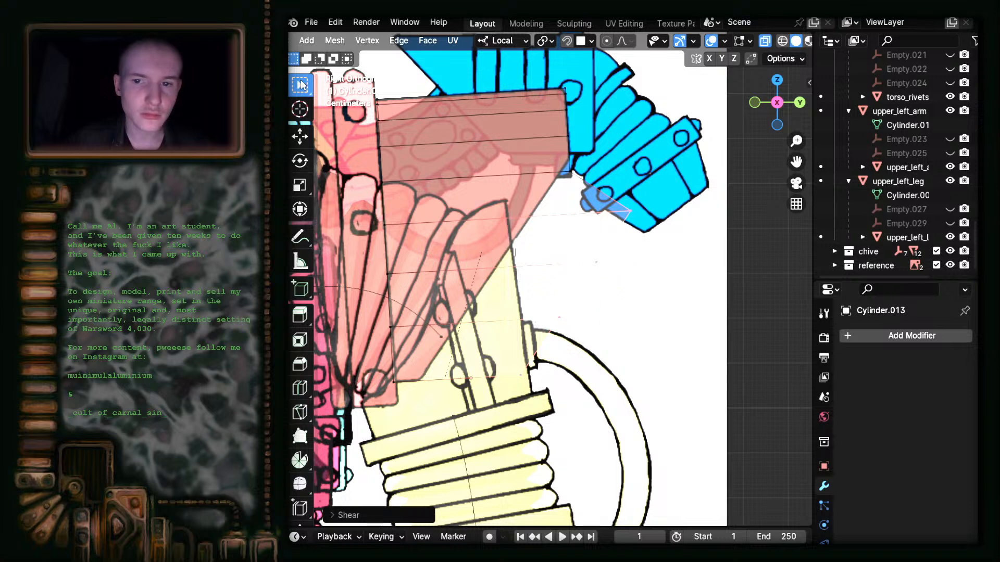
key(g)
key(z)
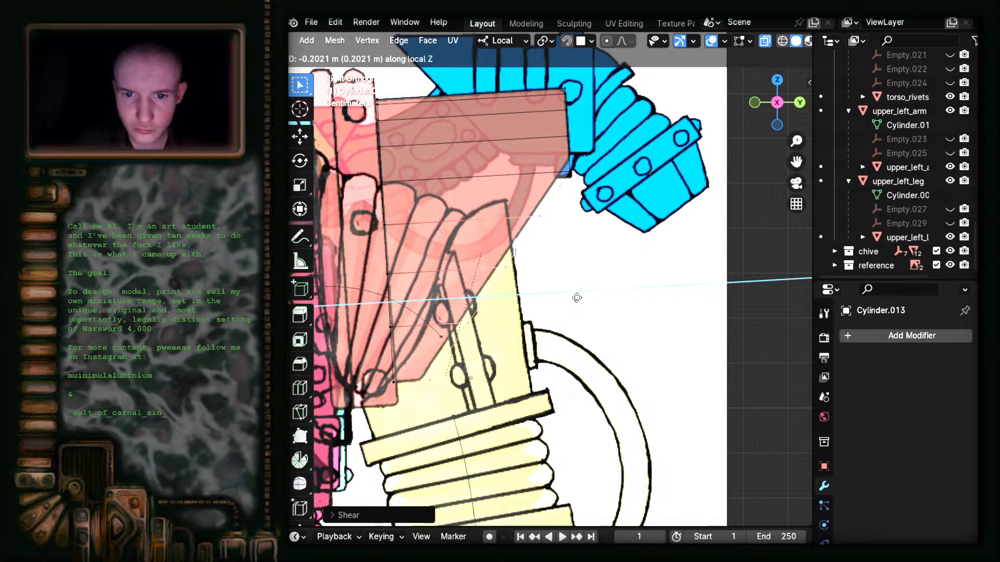
click(576, 298)
scroll(576, 298, down, 7)
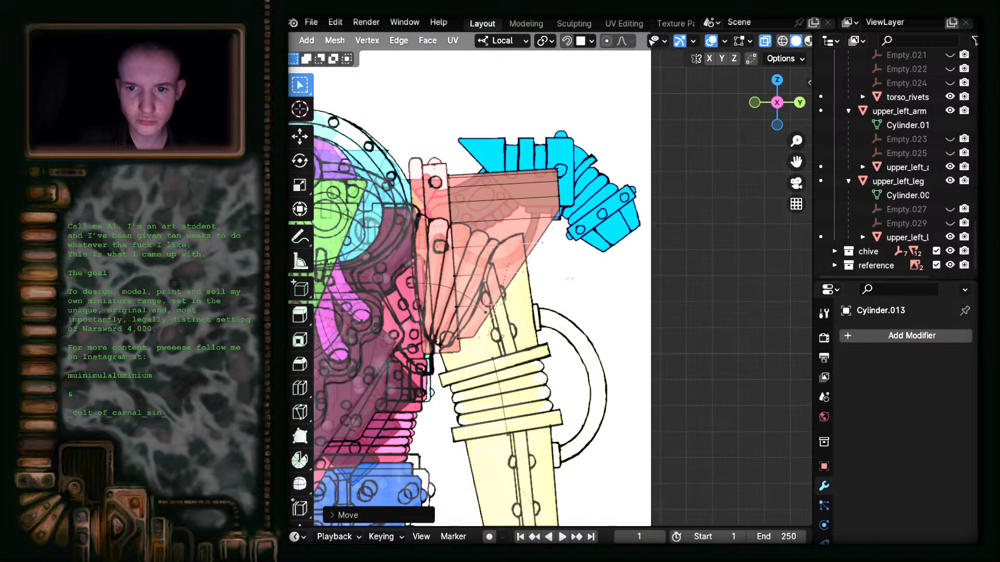
- Examine the shoulder pad's slanted outline against the front reference drawing, up close and from an angled view
scroll(547, 280, up, 6)
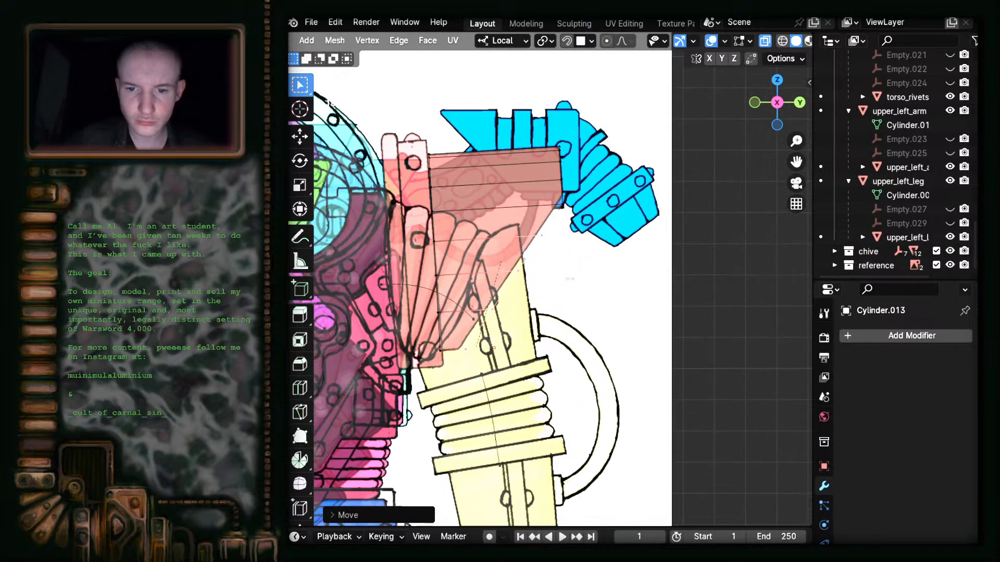
scroll(570, 279, up, 2)
scroll(570, 279, down, 3)
scroll(569, 279, up, 3)
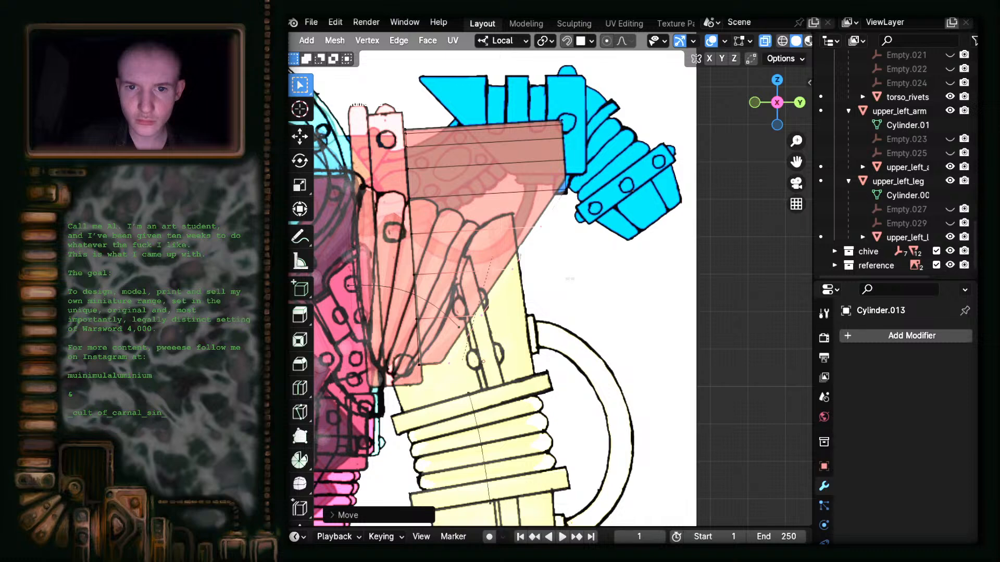
scroll(567, 221, up, 2)
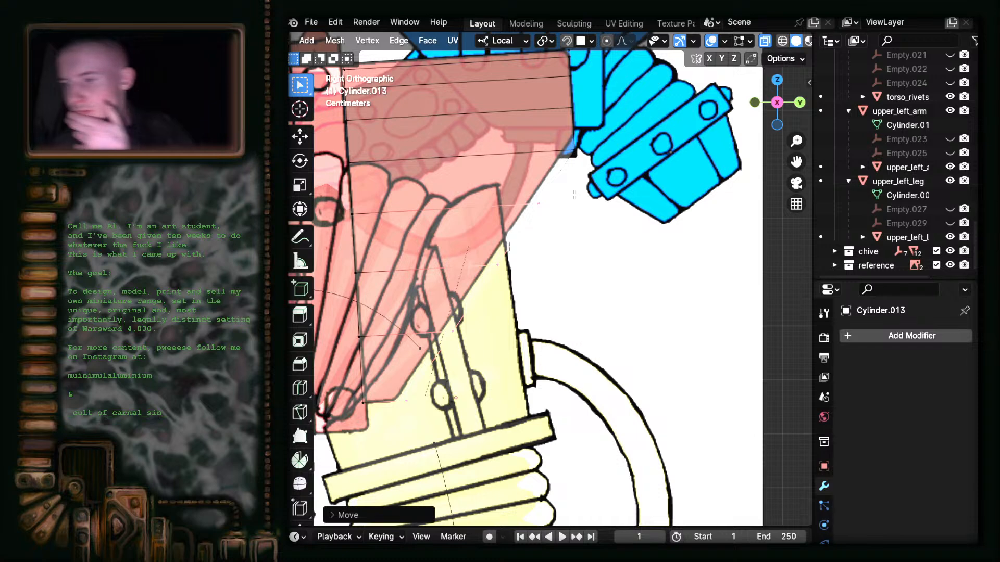
scroll(521, 292, down, 1)
scroll(515, 253, down, 1)
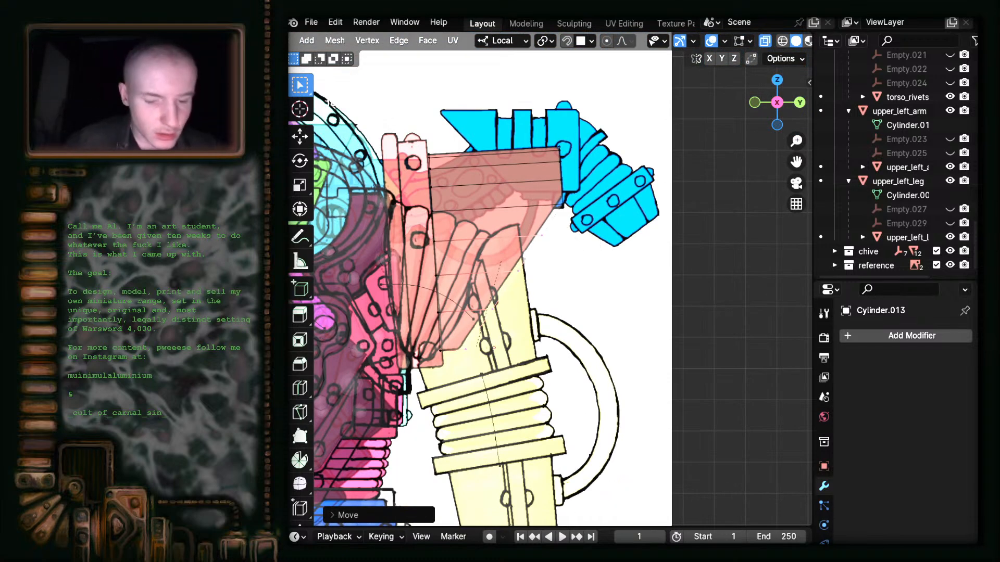
scroll(582, 251, up, 3)
scroll(599, 269, down, 7)
middle_drag(600, 271, 489, 285)
scroll(494, 288, down, 5)
middle_drag(550, 296, 623, 292)
scroll(595, 308, up, 4)
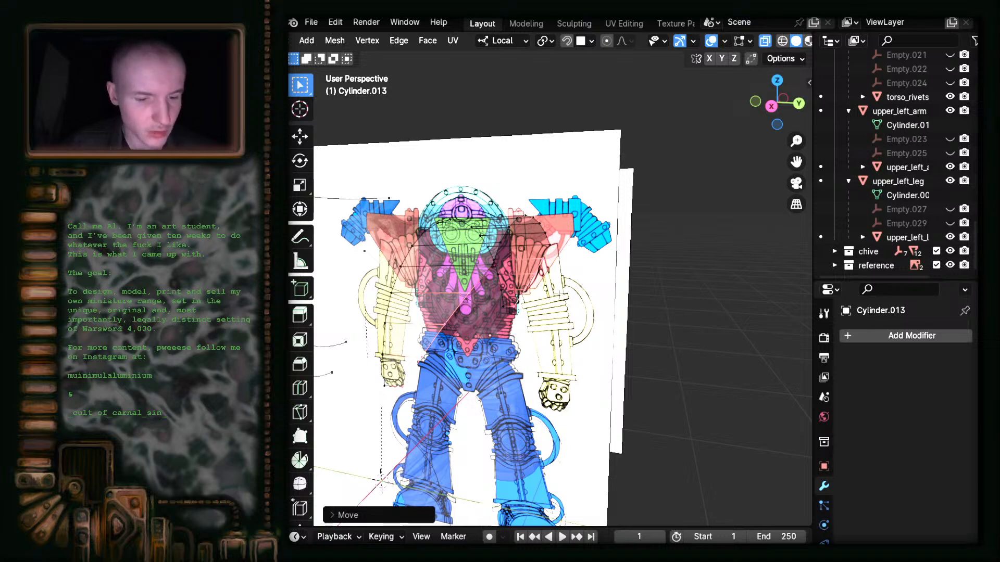
- Select the whole shoulder pad mesh and move it about 0.09 m along negative local X against the side reference drawing
key(a)
click(753, 99)
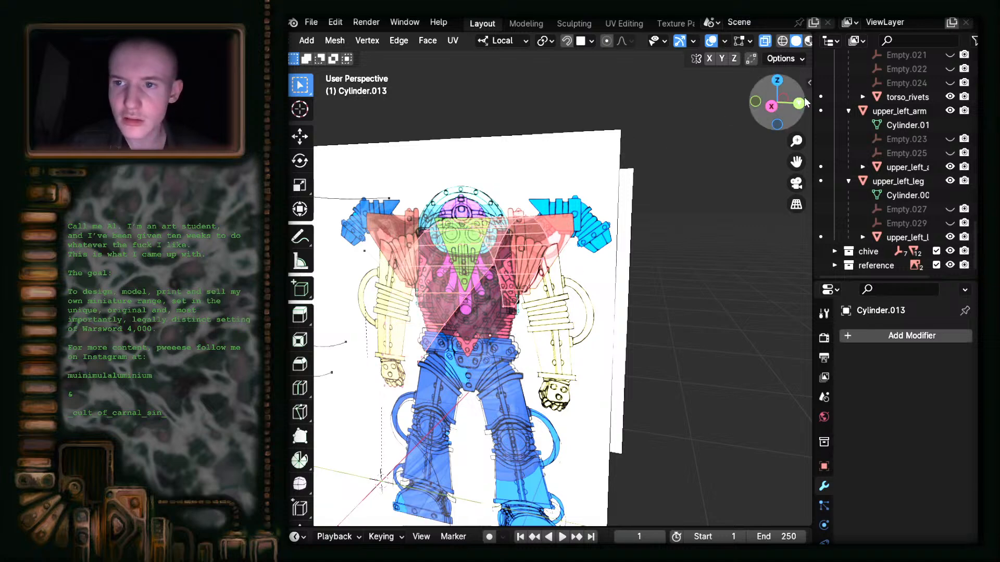
scroll(549, 288, up, 3)
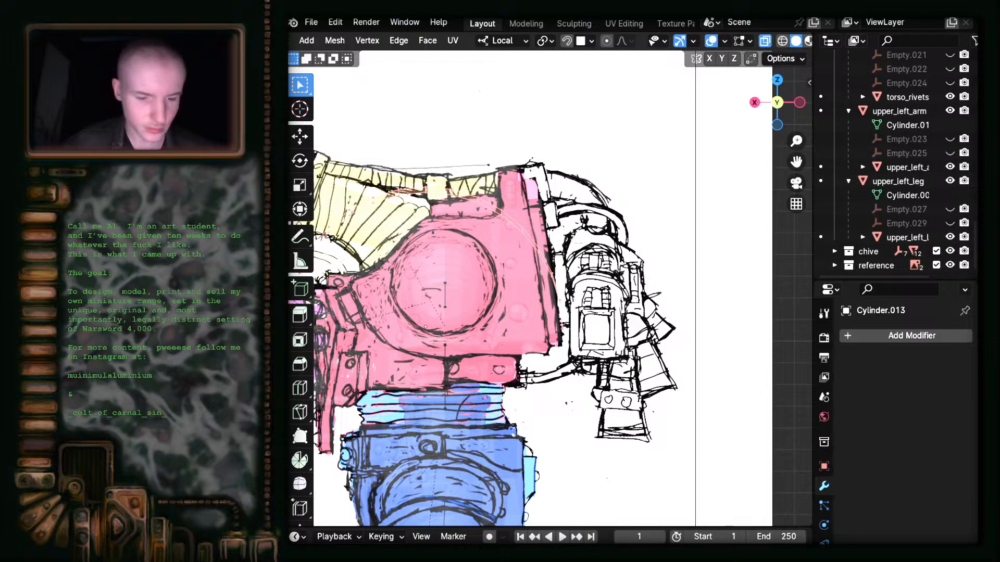
shift+middle_drag(498, 301, 552, 294)
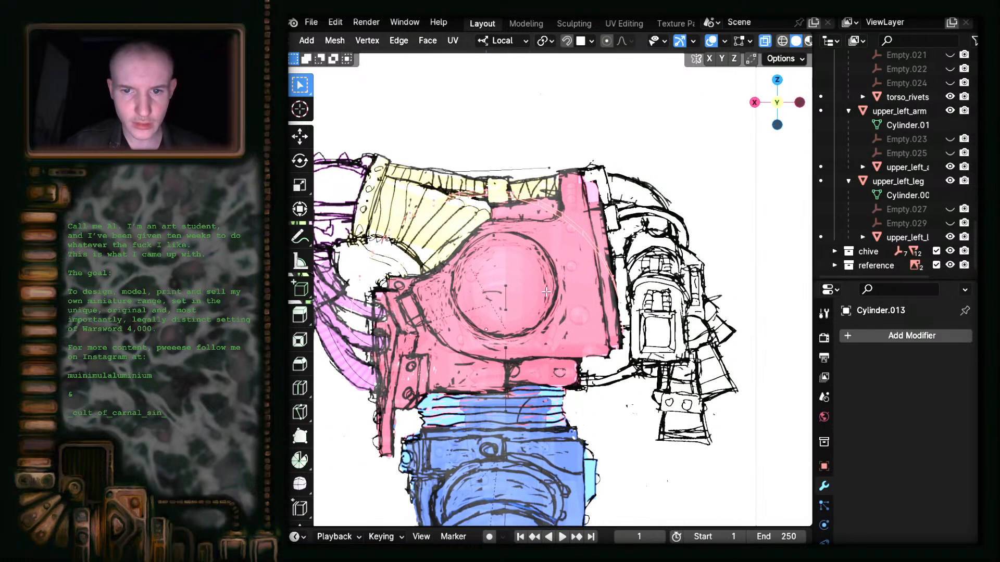
key(g)
key(x)
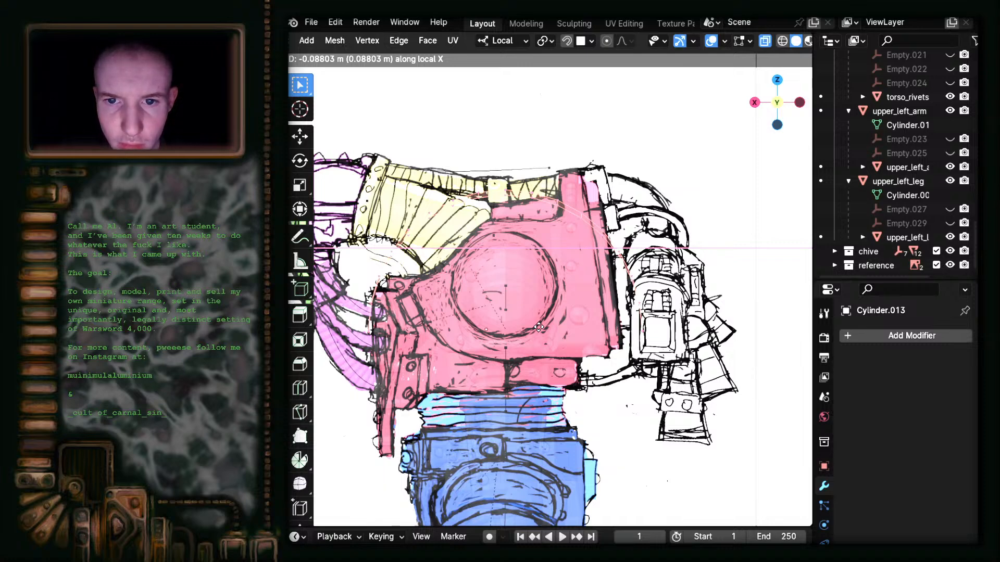
click(538, 327)
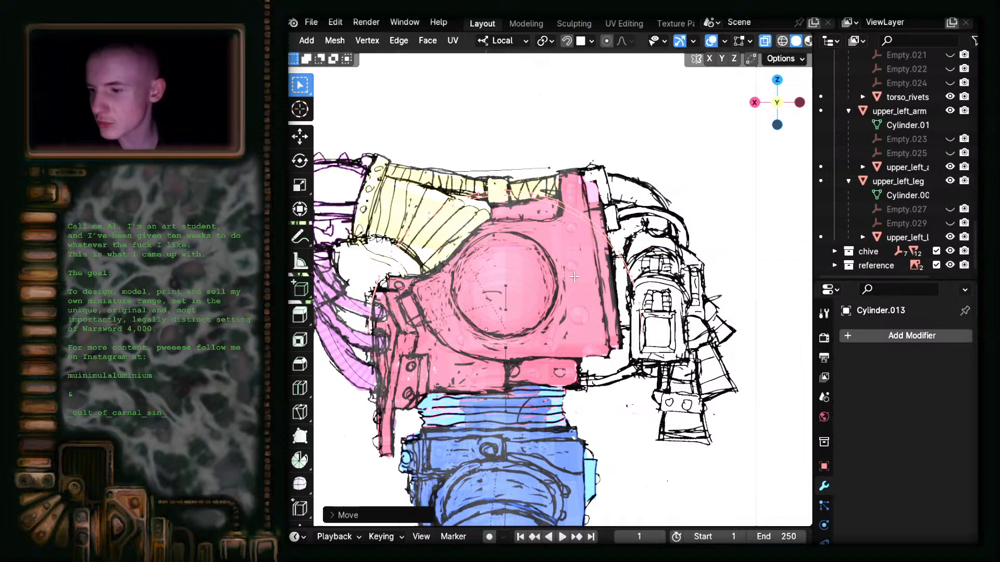
- Scale the shoulder pad mesh to about 0.73 along local X to narrow it against the side reference
key(s)
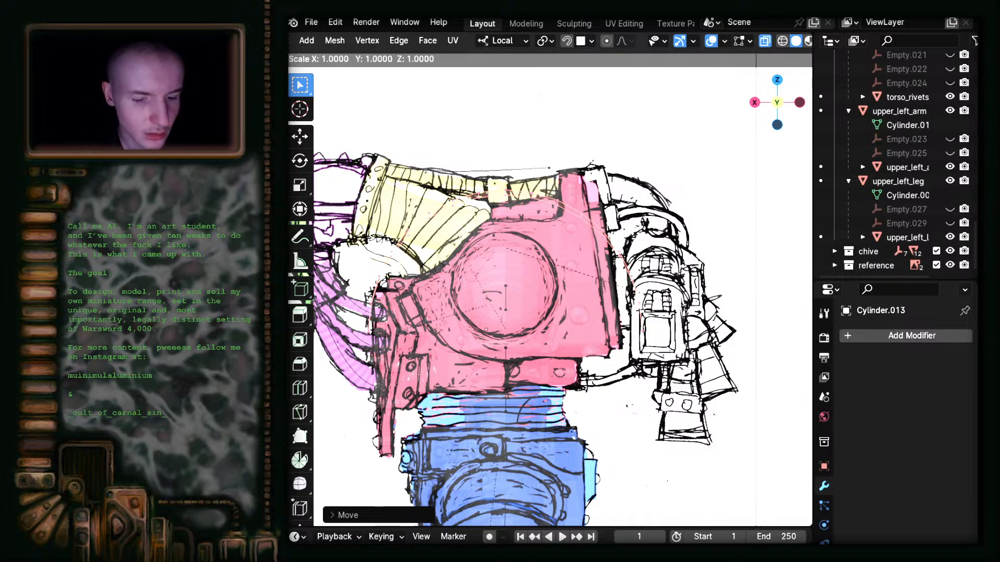
key(x)
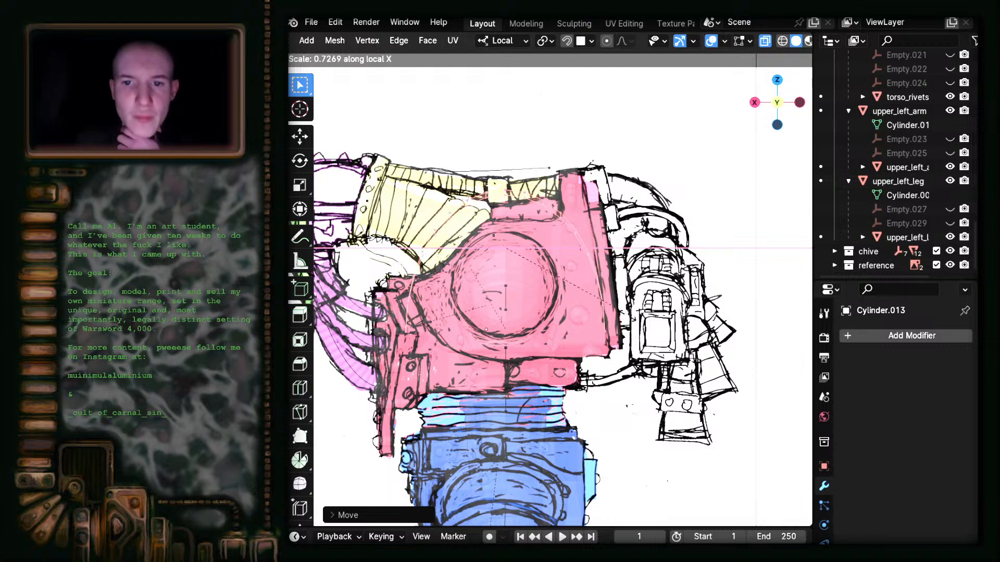
click(617, 315)
- Turn off see-through shading, leave mesh editing, and examine the resized shoulder pad on the figure from the front
scroll(620, 318, down, 5)
middle_drag(620, 323, 632, 302)
key(alt+z)
scroll(632, 302, up, 2)
scroll(633, 302, down, 5)
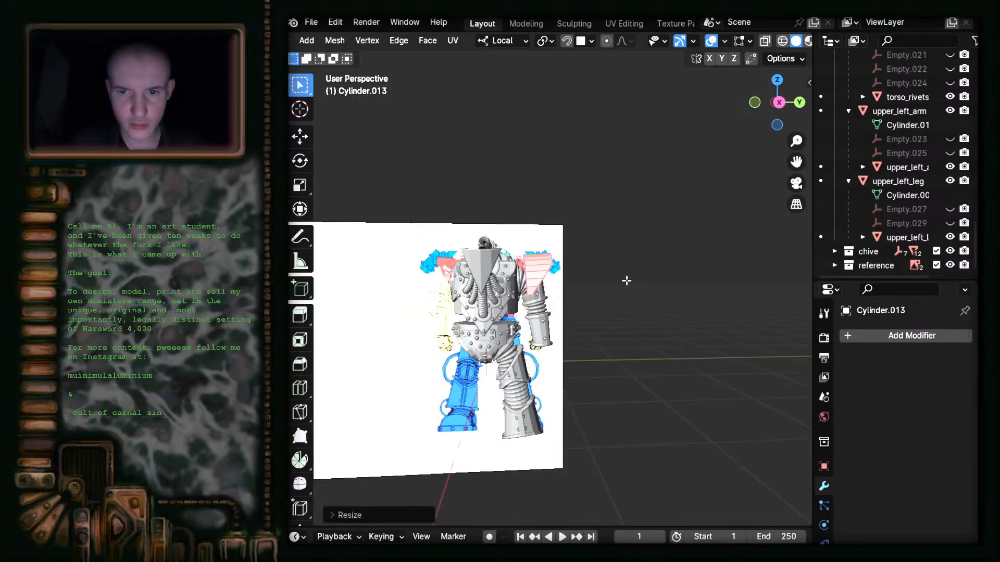
click(785, 102)
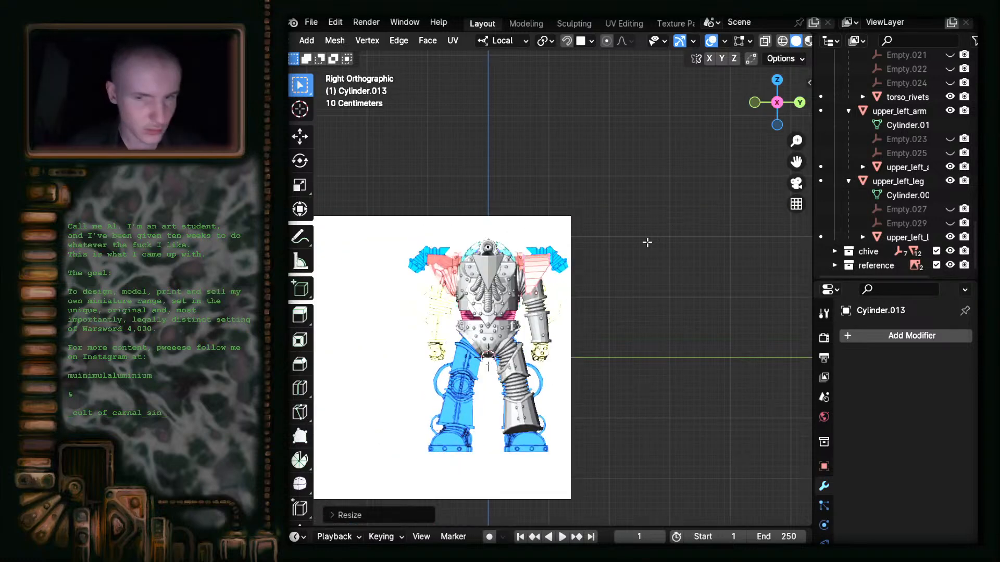
scroll(648, 241, up, 5)
scroll(645, 242, down, 3)
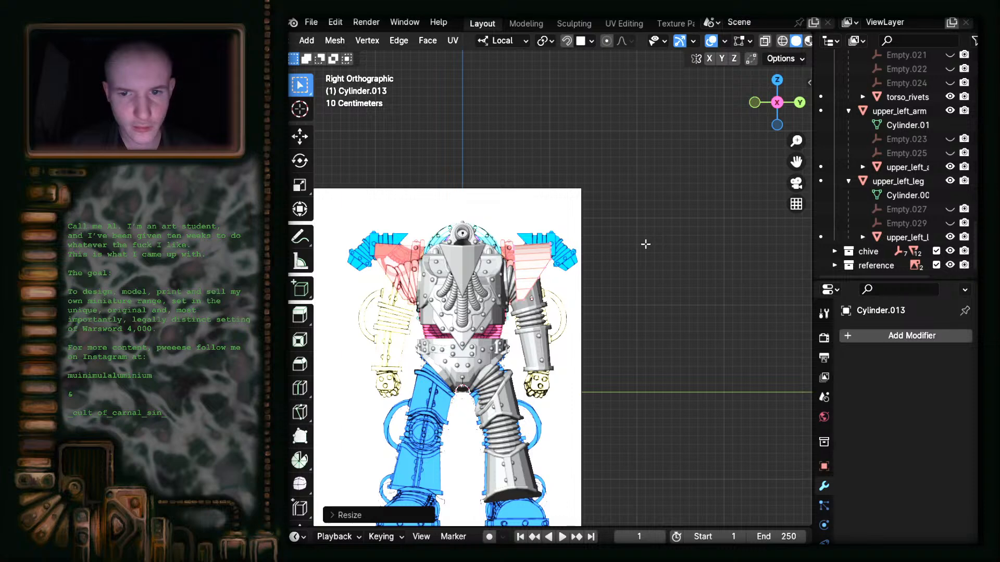
key(Tab)
scroll(642, 245, up, 4)
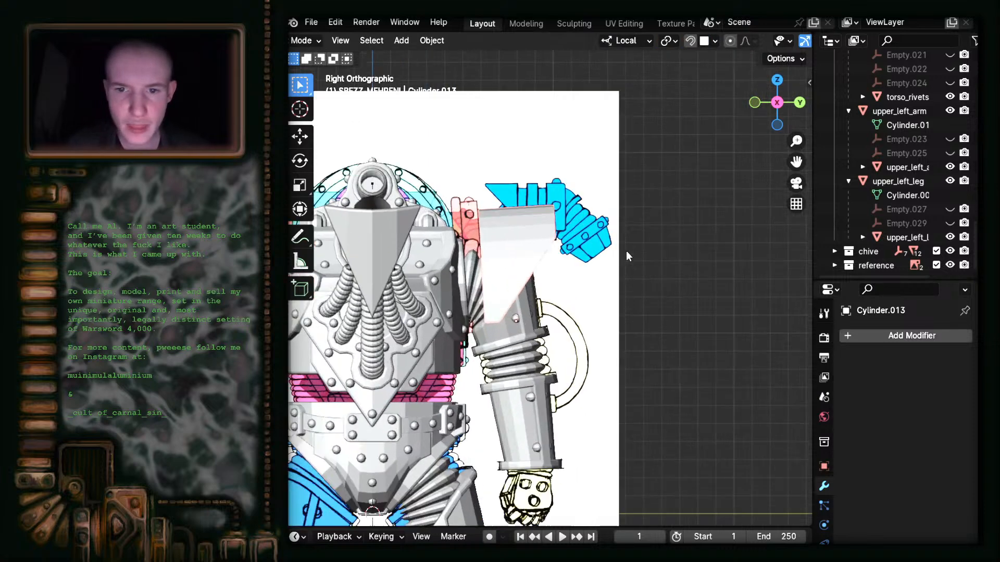
scroll(667, 260, down, 5)
scroll(651, 283, up, 3)
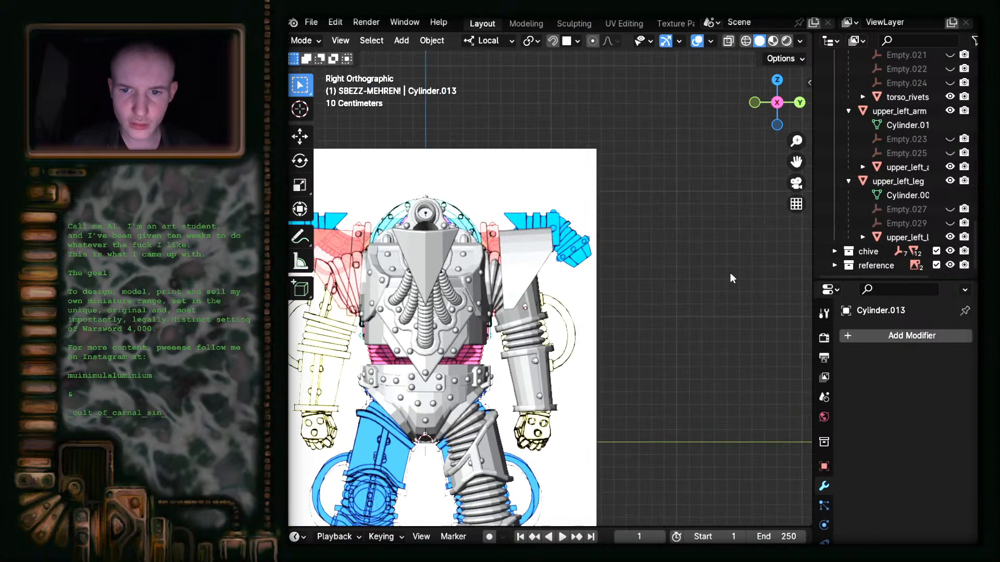
- Move the front reference image Empty.031 into the reference collection and exclude that collection from the view layer
click(951, 265)
click(951, 266)
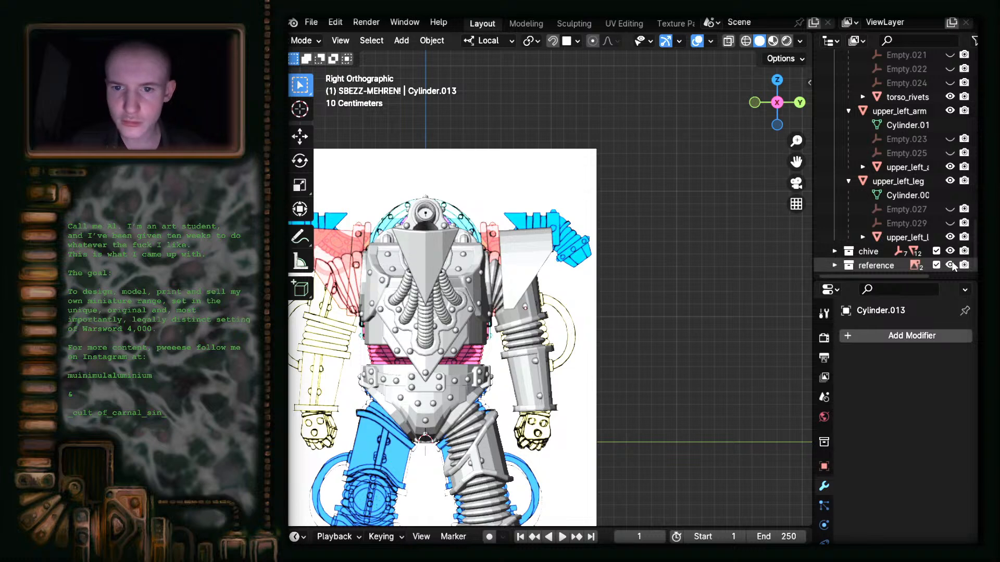
click(597, 184)
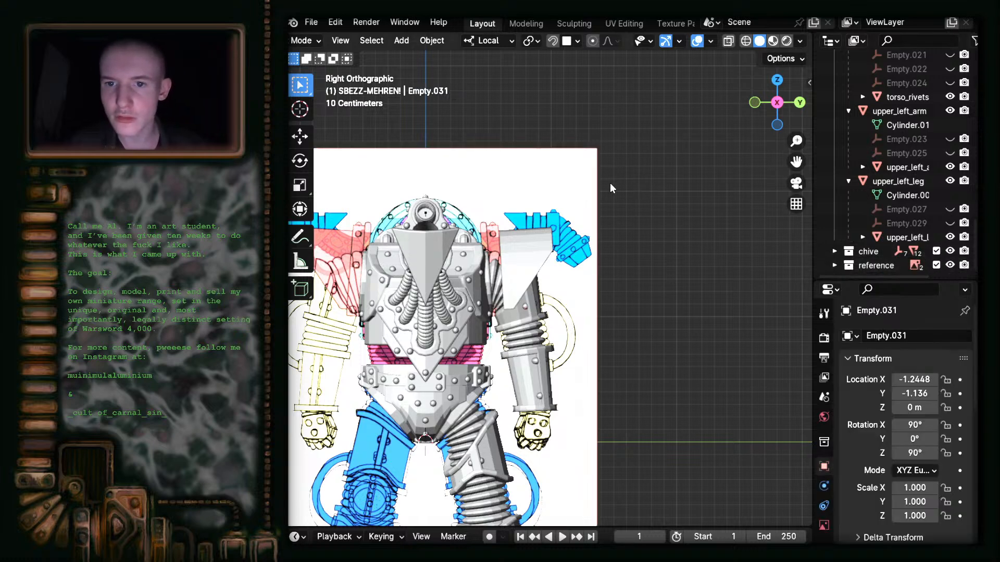
scroll(905, 204, up, 5)
scroll(894, 193, down, 4)
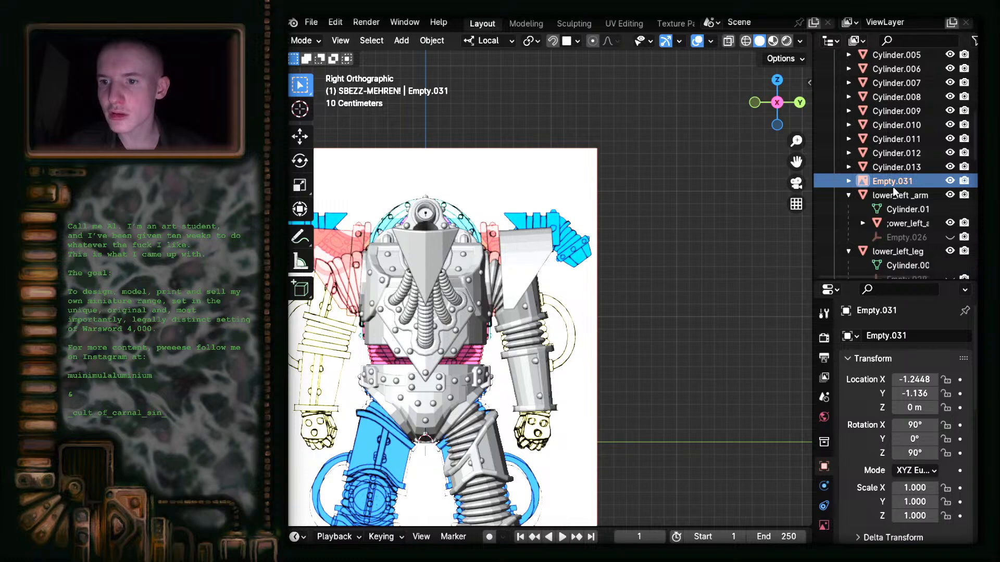
drag(889, 185, 871, 266)
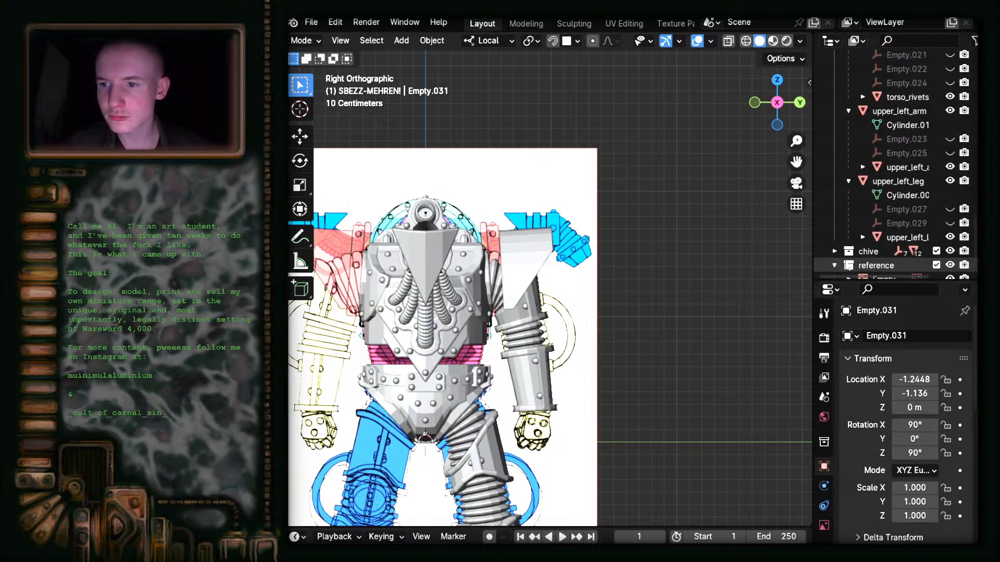
click(936, 266)
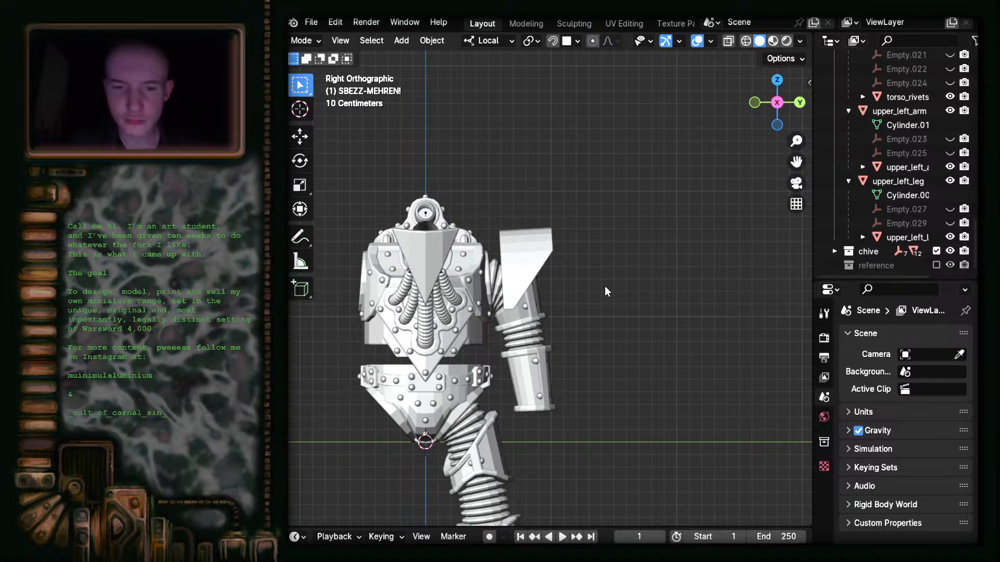
- Check the figure without the drawings, reopen the shoulder pad's mesh for editing, and re-enable the reference collection
scroll(588, 311, up, 2)
scroll(588, 311, down, 9)
scroll(588, 311, up, 3)
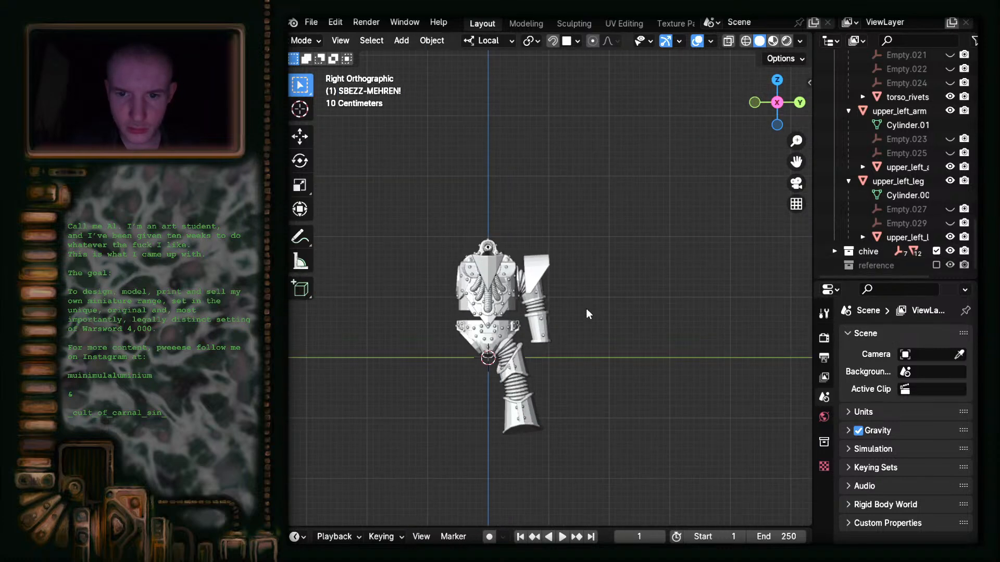
scroll(599, 310, up, 5)
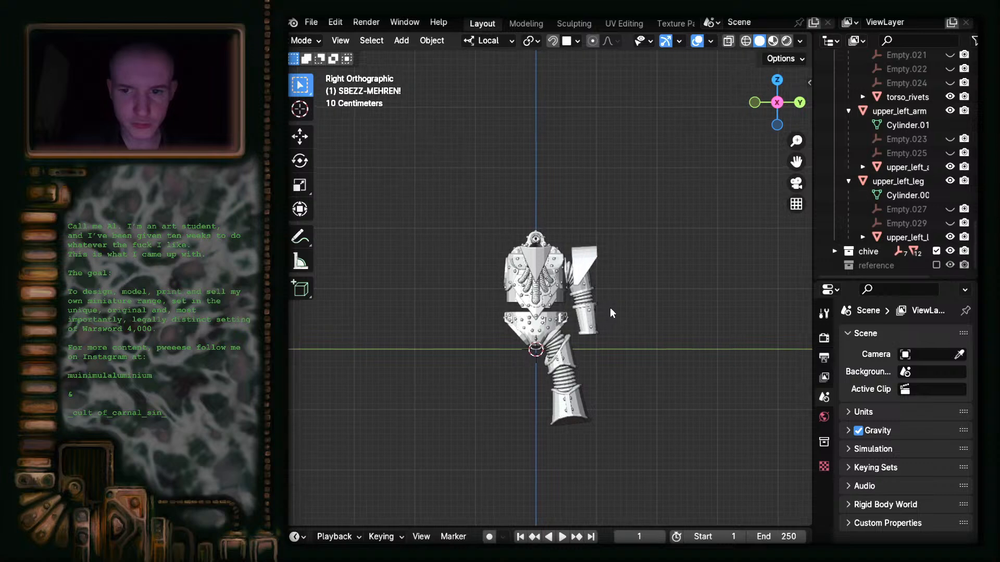
scroll(603, 338, up, 5)
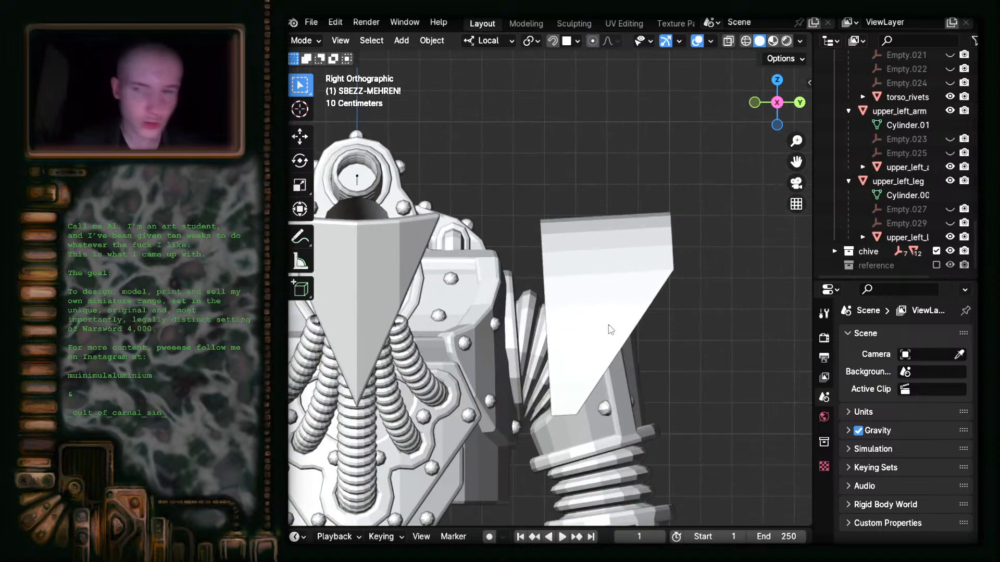
click(596, 258)
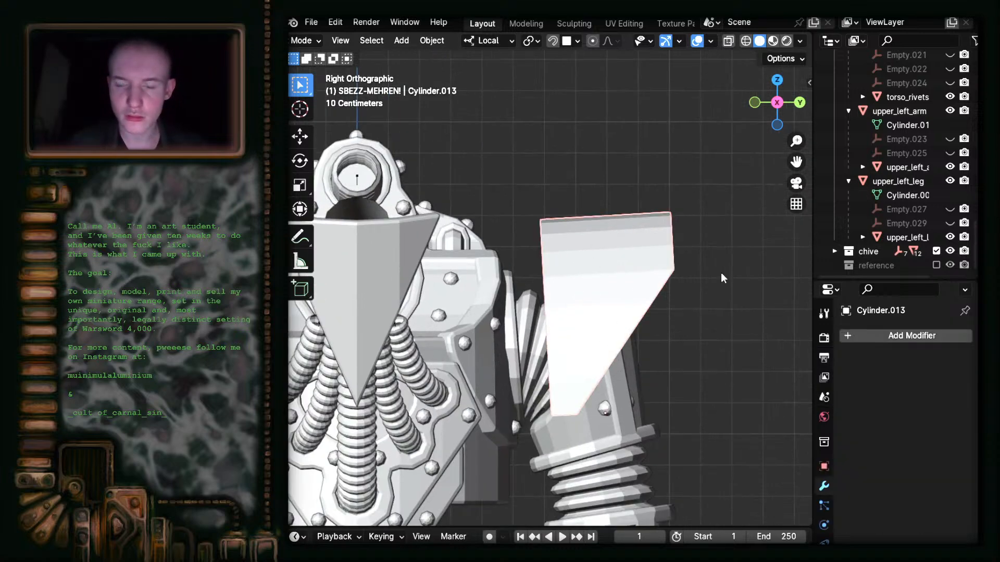
key(Tab)
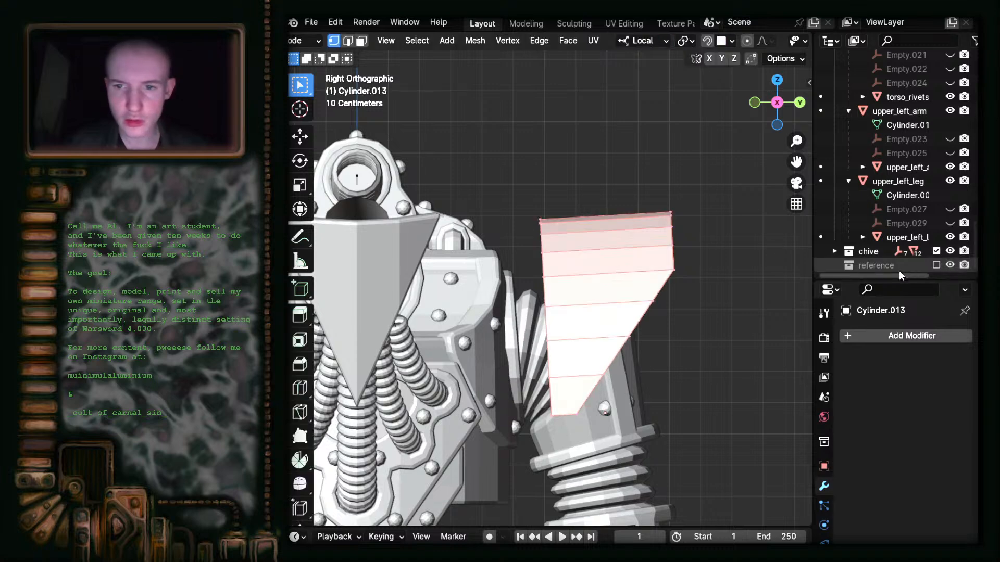
click(936, 265)
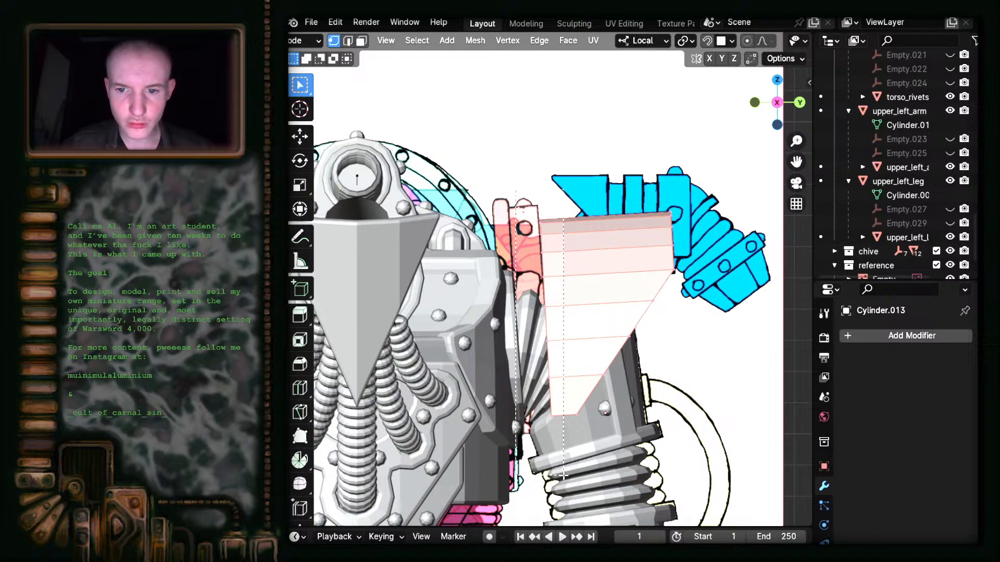
- Select only the shoulder pad's inner-end vertices and extrude them about 0.1 m toward the torso along local Z
key(alt+a)
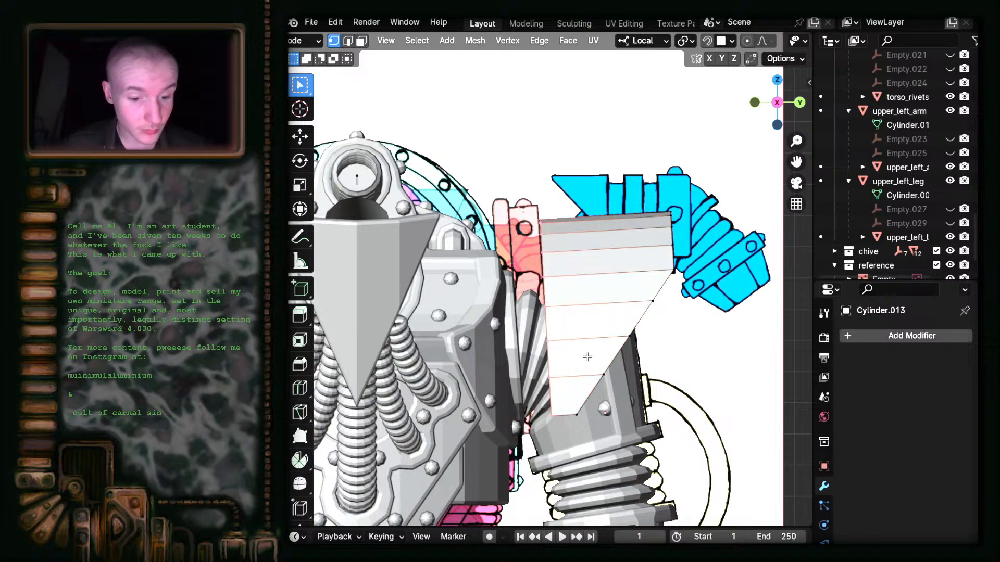
key(e)
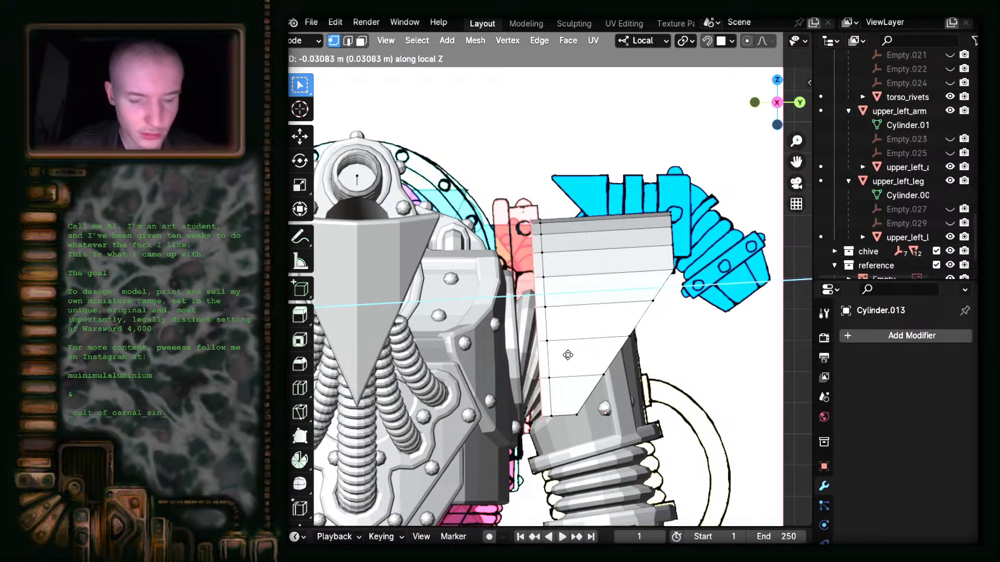
key(z)
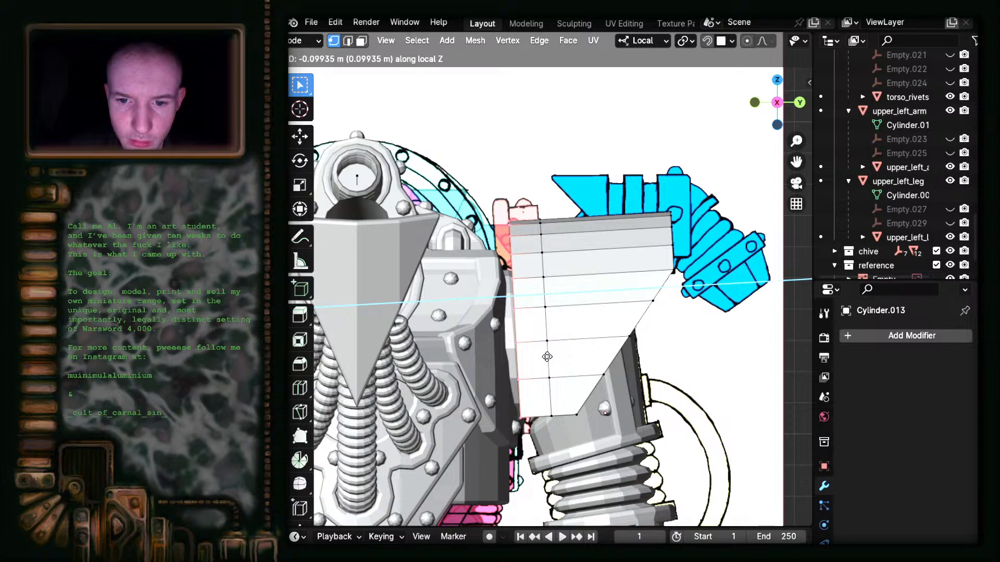
click(547, 360)
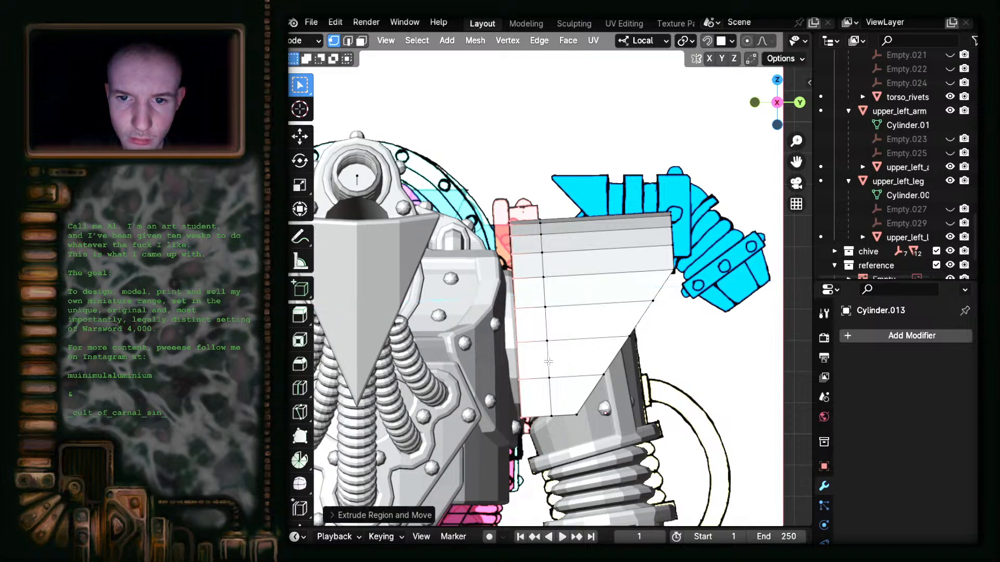
- Select the shoulder pad's inner-end vertices with see-through shading and extrude them about 0.05 m further toward the torso along local Z
key(alt+z)
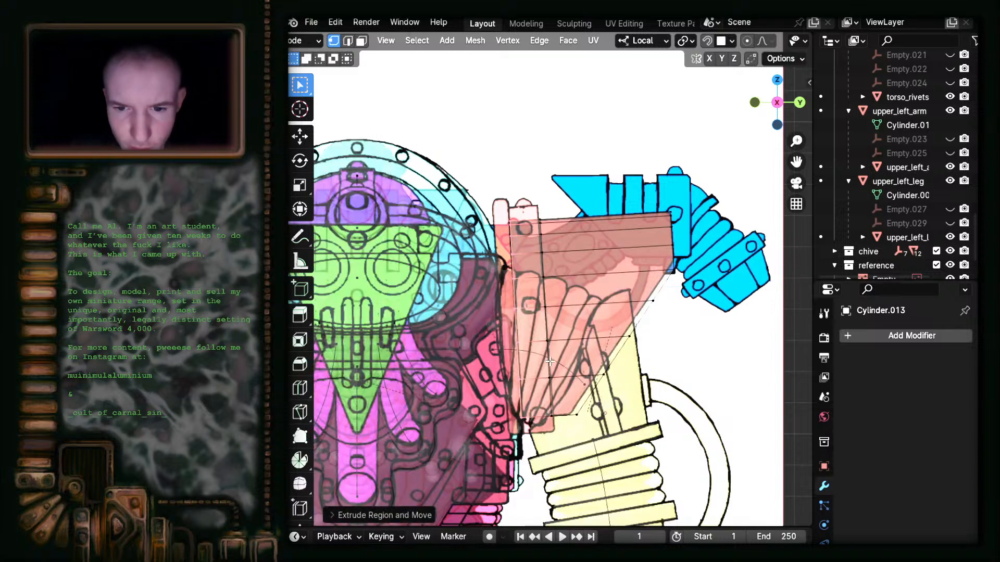
drag(480, 186, 531, 476)
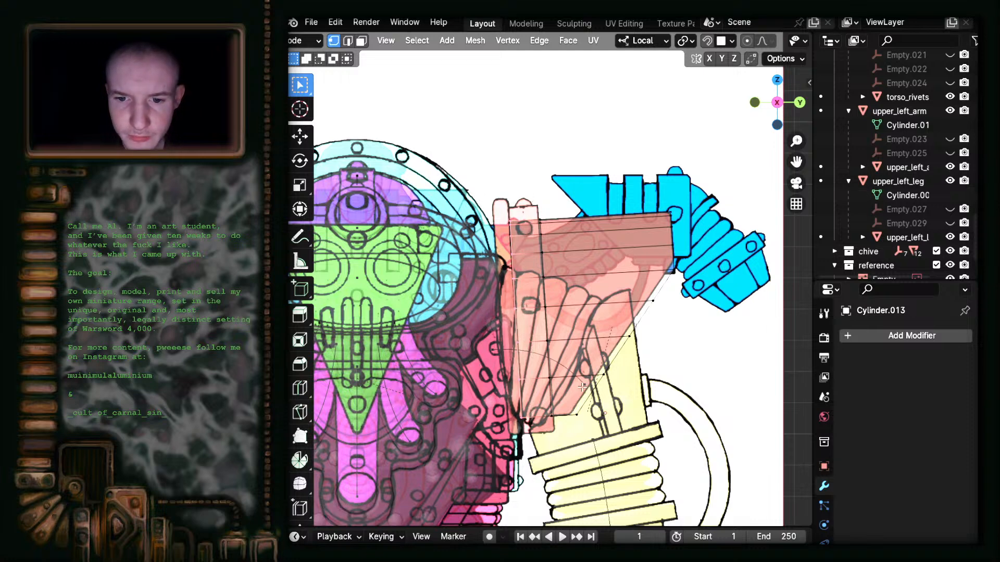
key(g)
key(z)
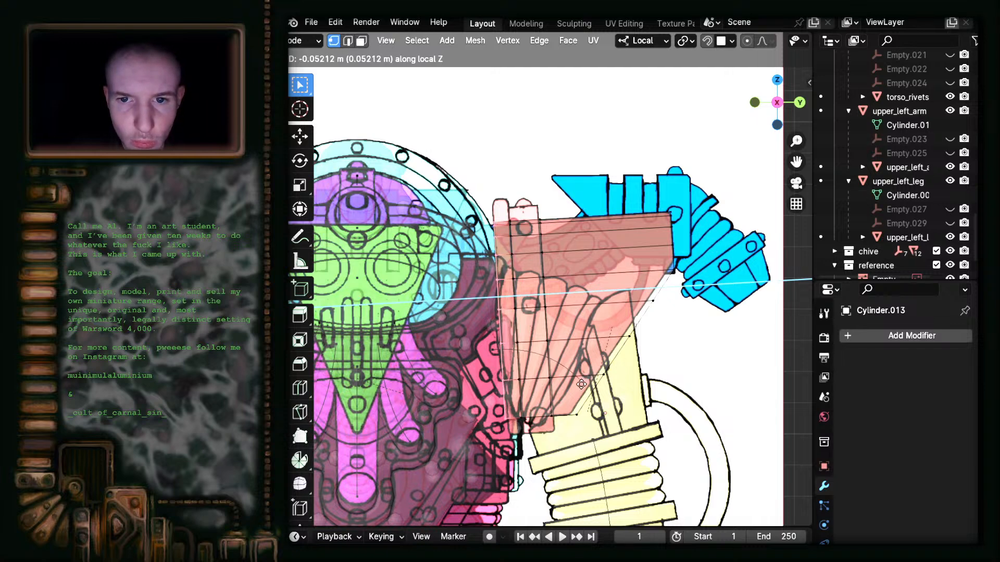
click(581, 384)
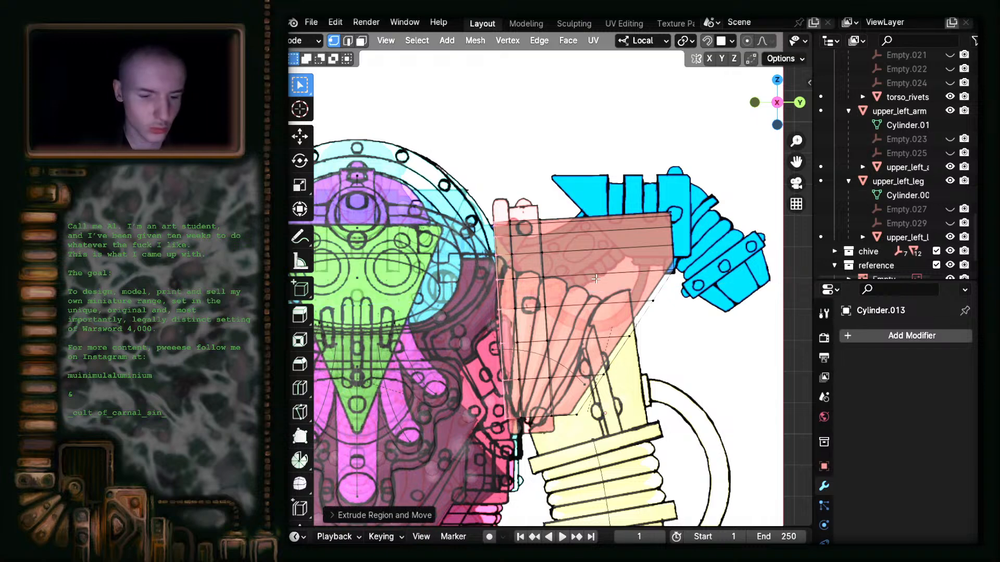
- Turn off see-through shading and exclude the reference collection from the view layer
scroll(595, 279, down, 6)
scroll(582, 286, up, 3)
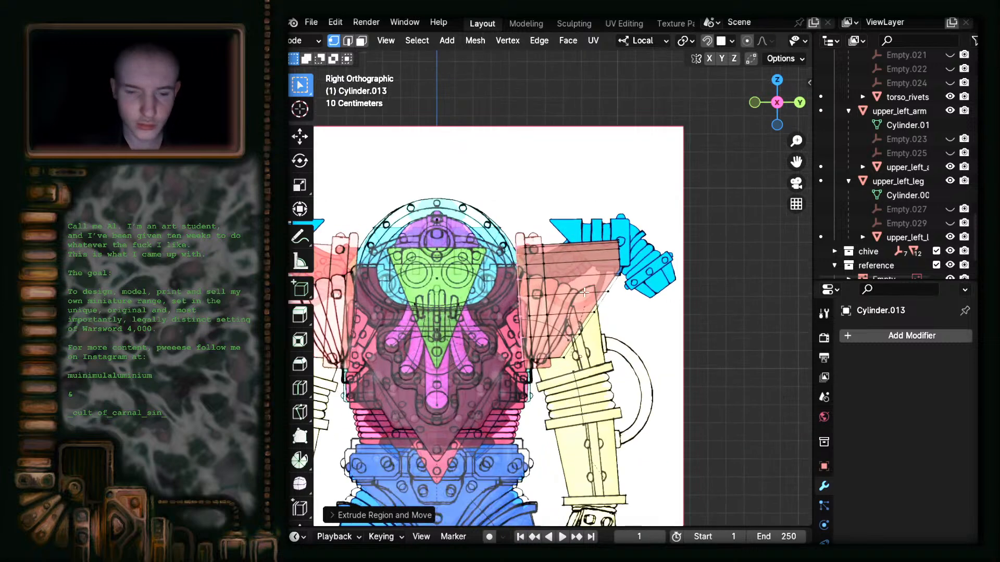
key(alt+z)
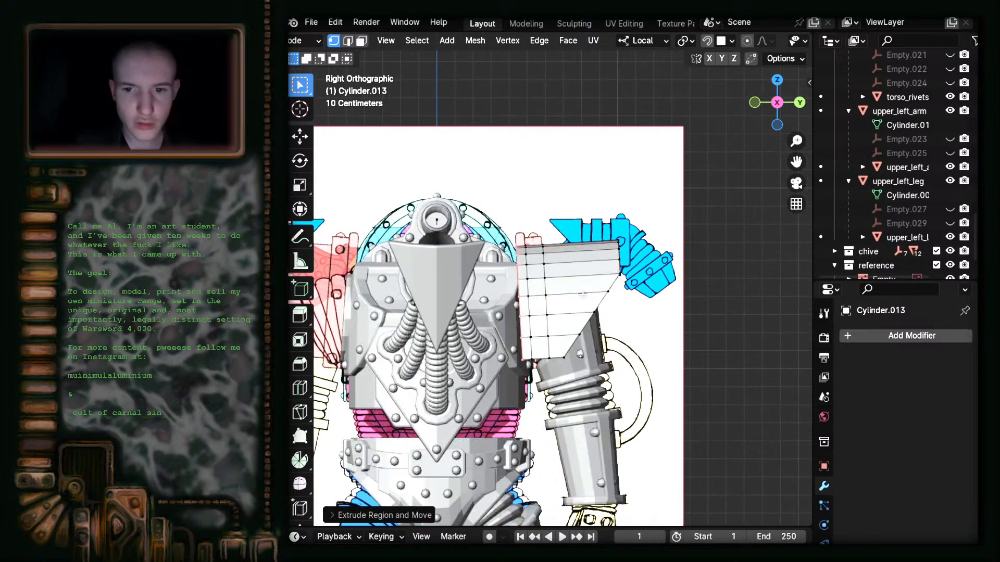
scroll(634, 330, down, 4)
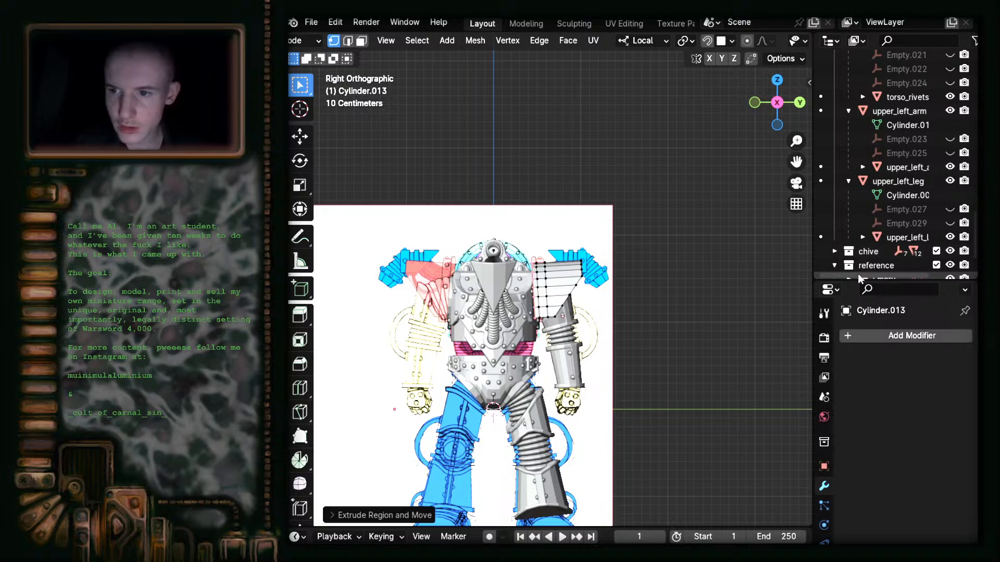
scroll(854, 261, down, 3)
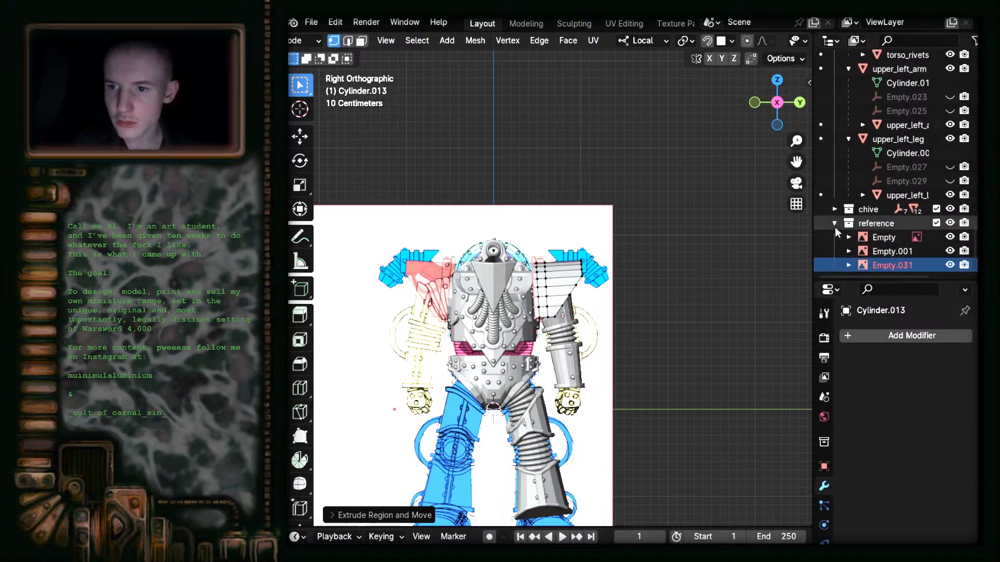
click(937, 223)
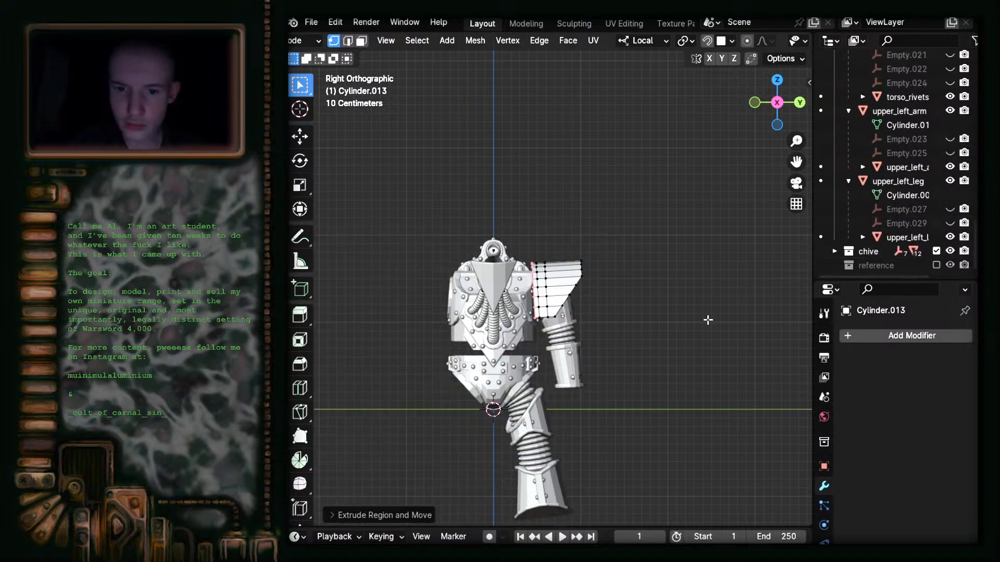
click(935, 266)
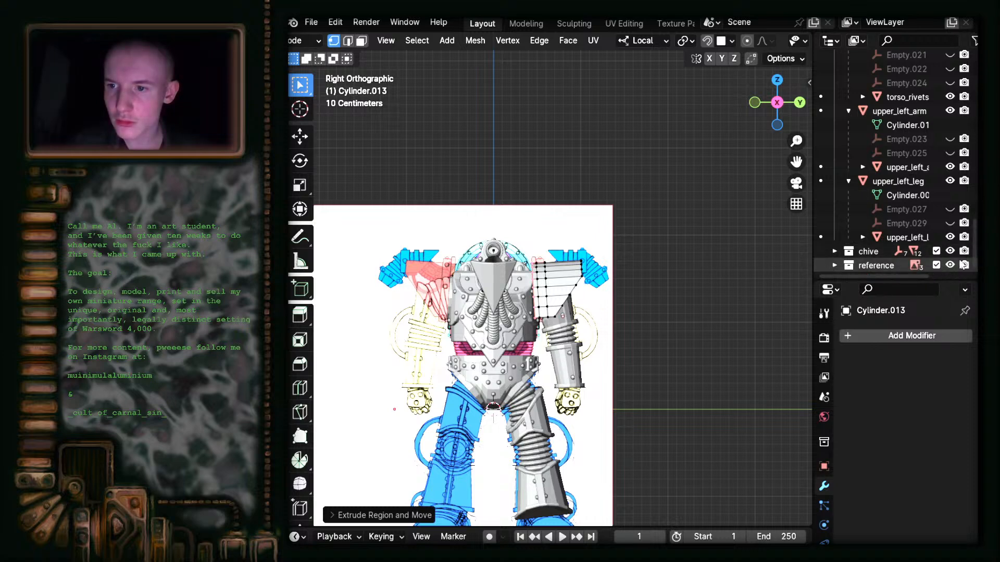
click(935, 265)
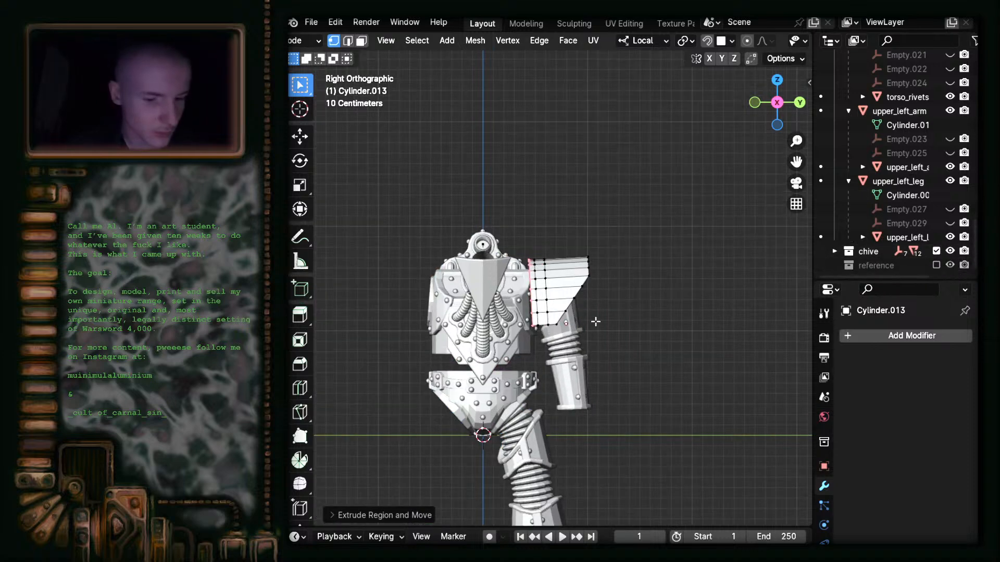
- Leave mesh editing and examine the shoulder pad's inner end beside the torso from behind and above
key(Tab)
scroll(624, 325, up, 3)
scroll(676, 335, down, 5)
middle_drag(636, 342, 728, 359)
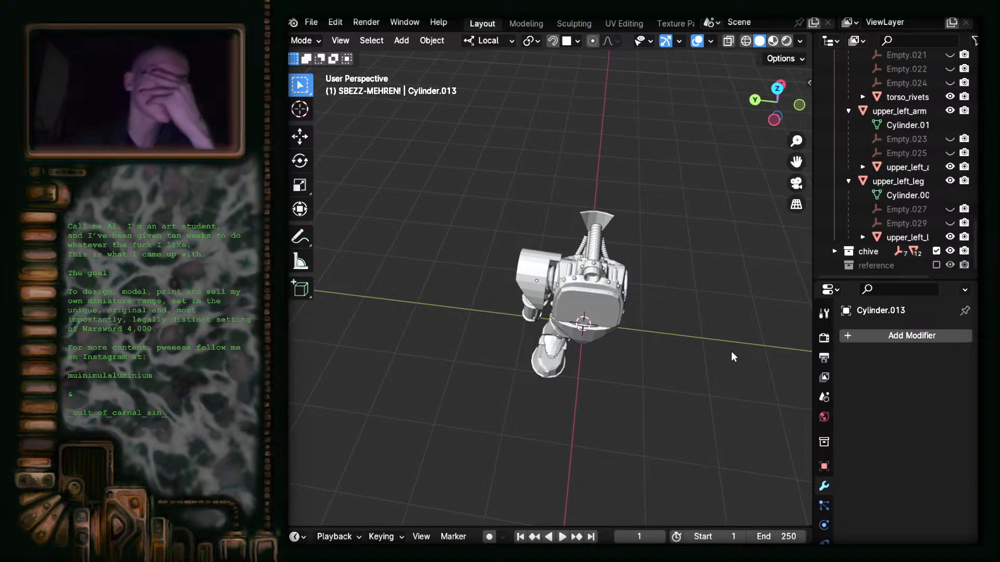
scroll(607, 309, up, 5)
scroll(608, 309, up, 4)
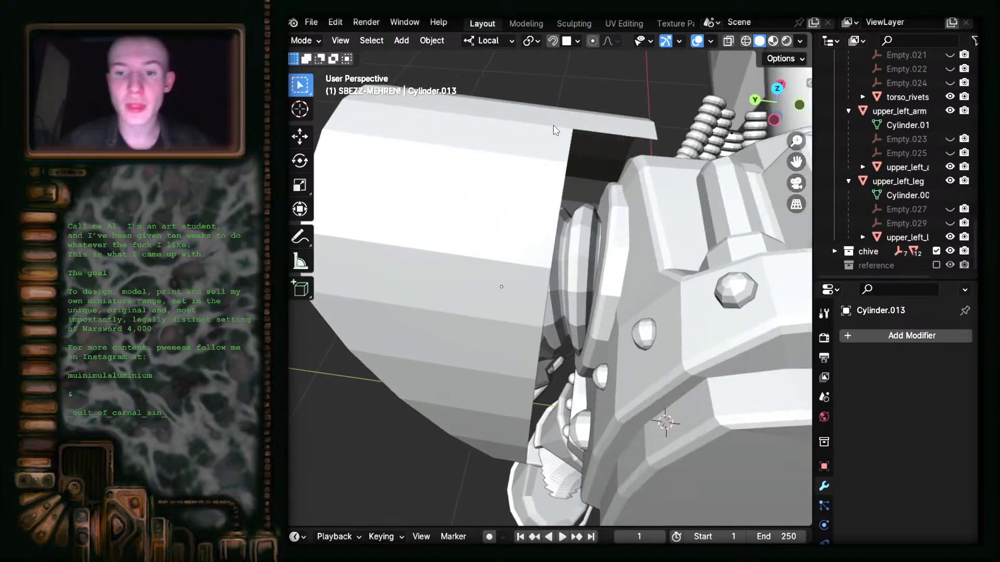
scroll(569, 153, down, 3)
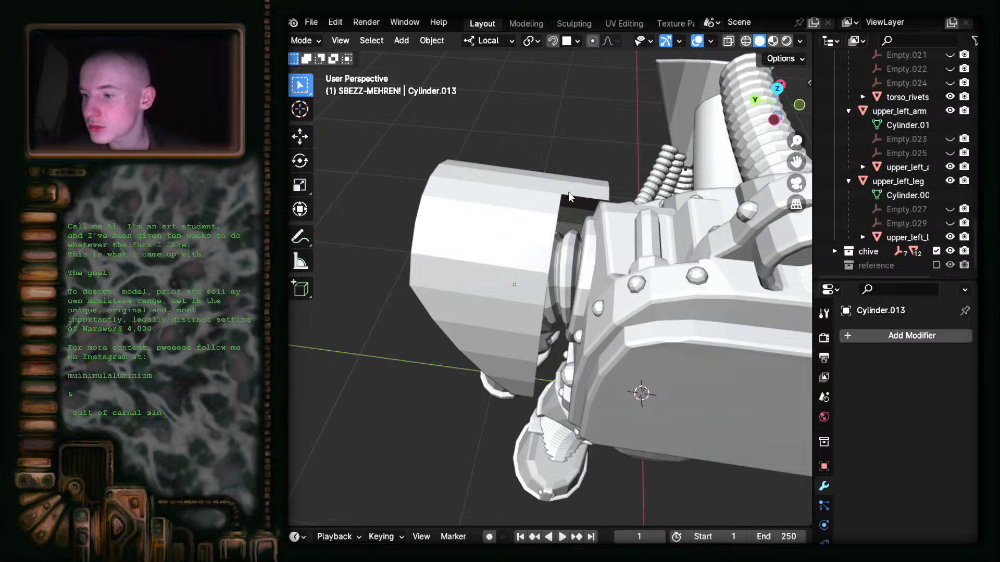
scroll(567, 197, up, 1)
click(577, 192)
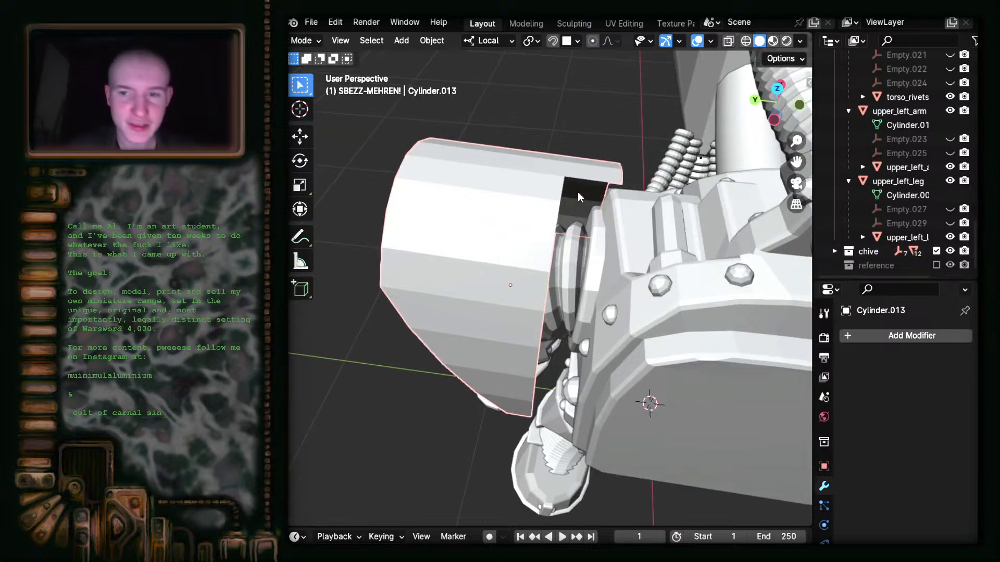
- Undo the shoulder pad's inner-end extrusions and select its whole inner edge from the right view using see-through shading
key(Tab)
key(ctrl+z)
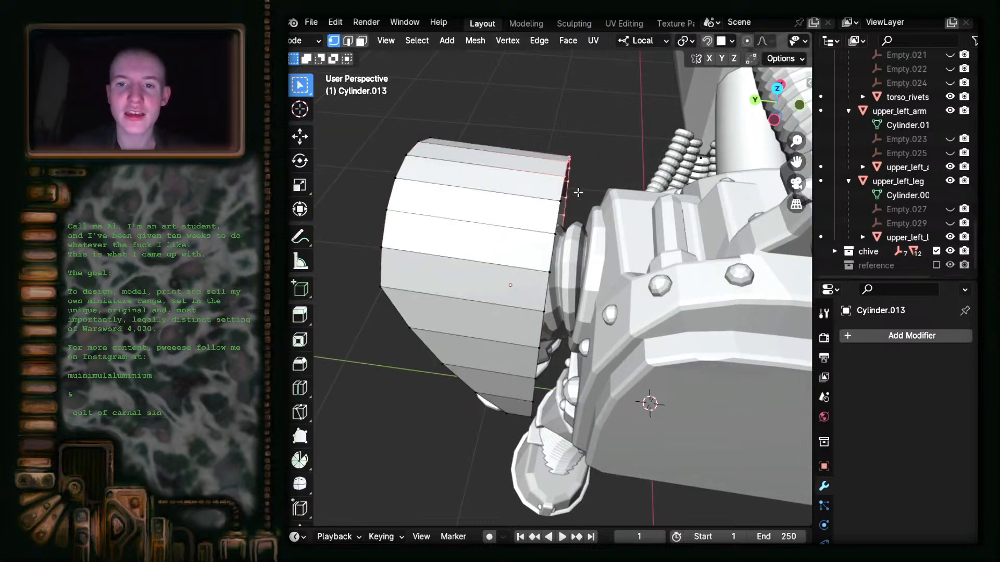
click(756, 99)
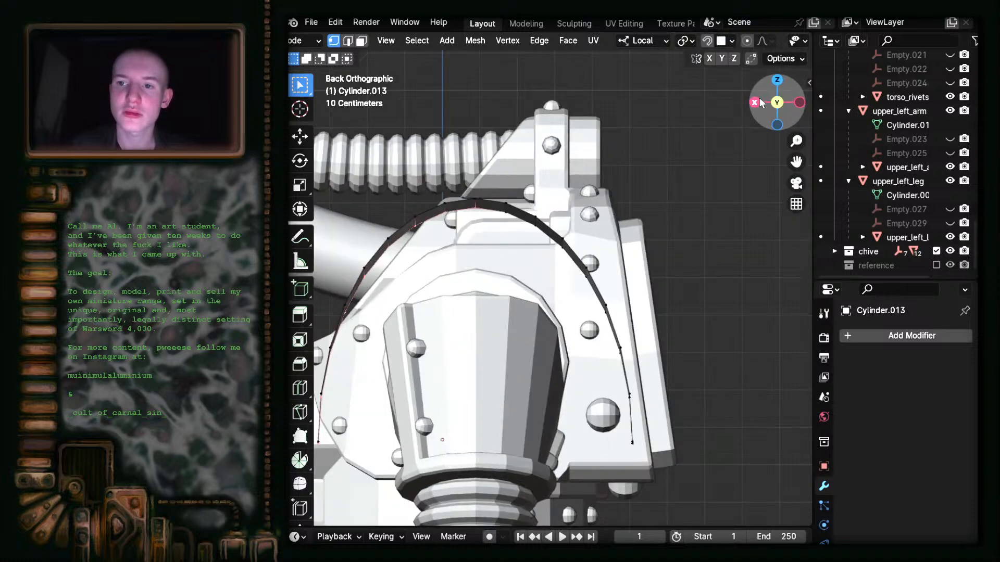
click(755, 103)
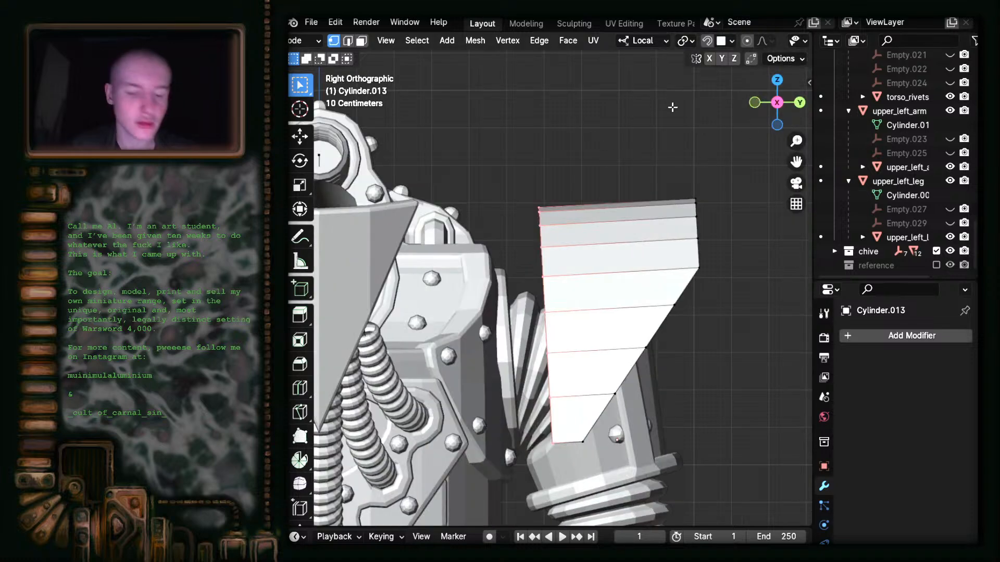
key(alt+z)
drag(460, 139, 568, 498)
mouse_move(543, 296)
middle_down()
mouse_move(547, 262)
mouse_move(526, 301)
middle_up()
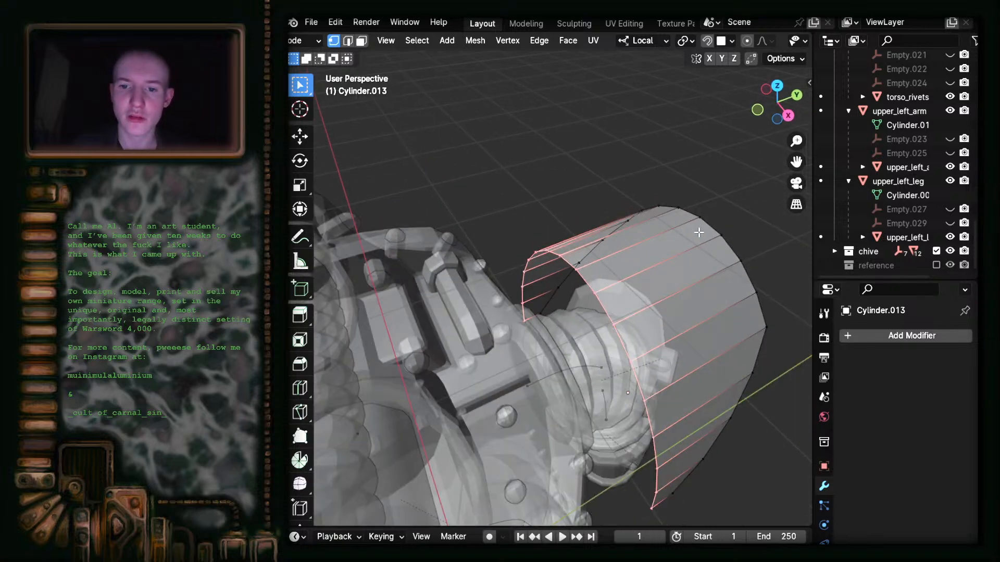
click(787, 115)
scroll(647, 234, down, 3)
scroll(648, 233, up, 3)
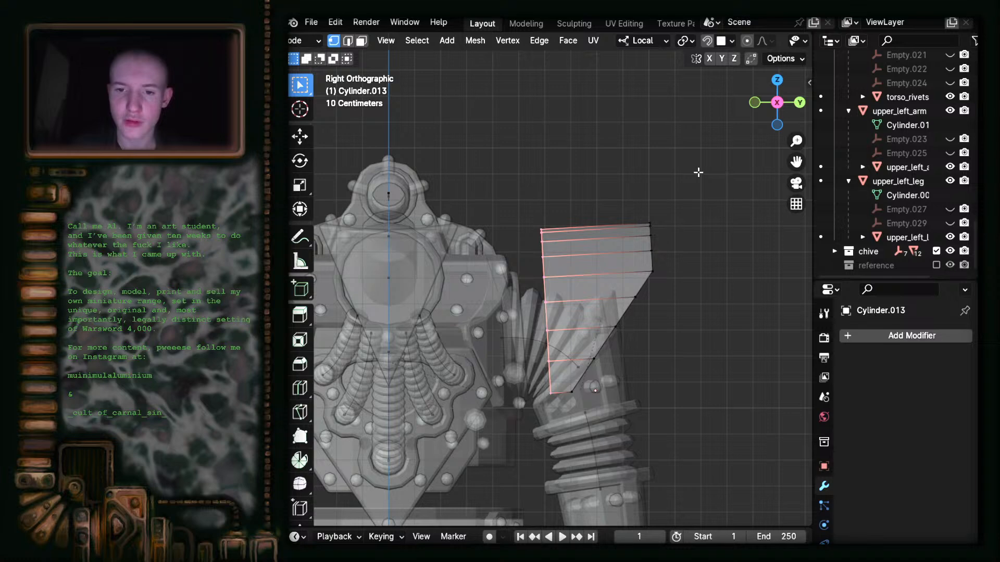
drag(528, 184, 556, 511)
key(alt+z)
drag(503, 172, 558, 451)
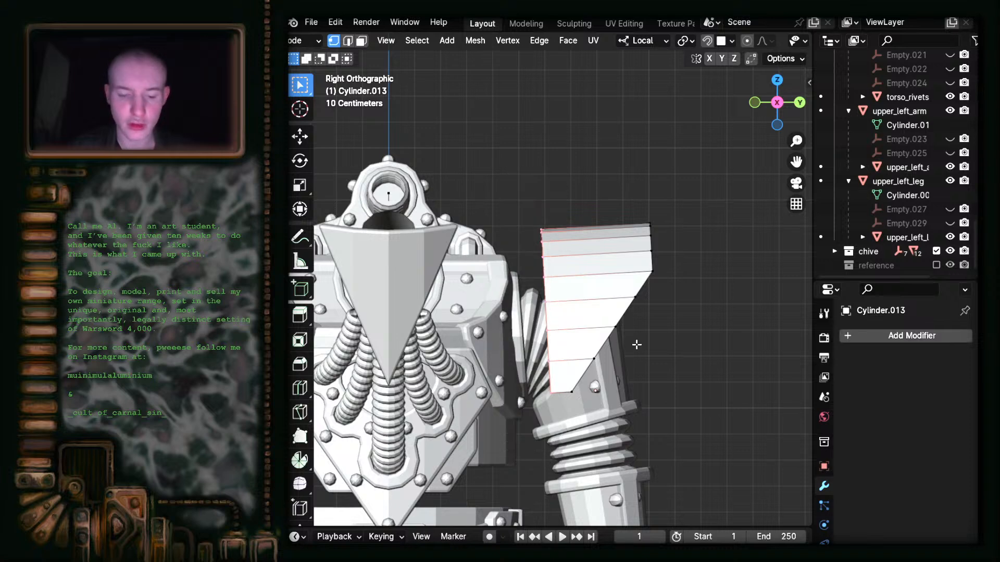
key(g)
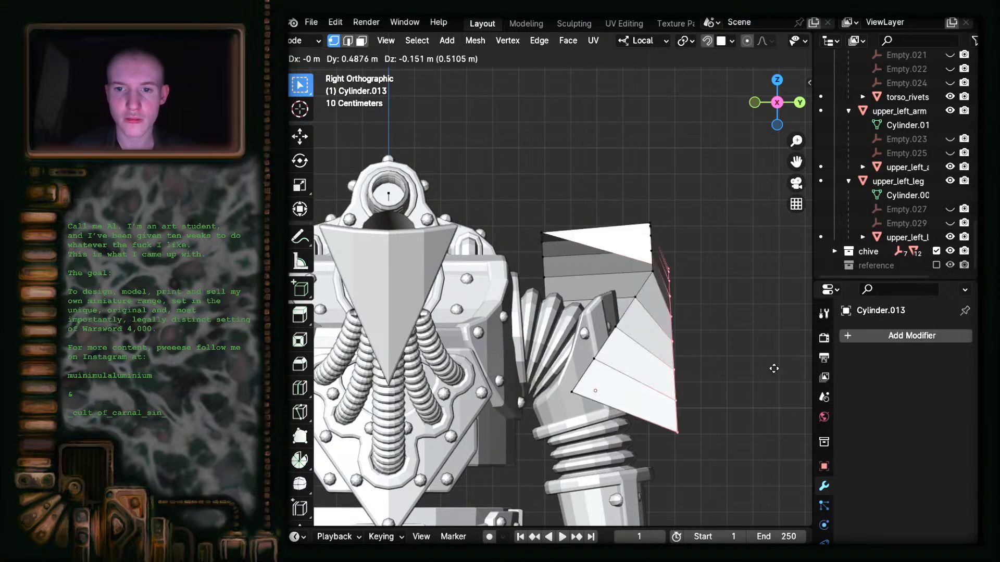
right_click(593, 369)
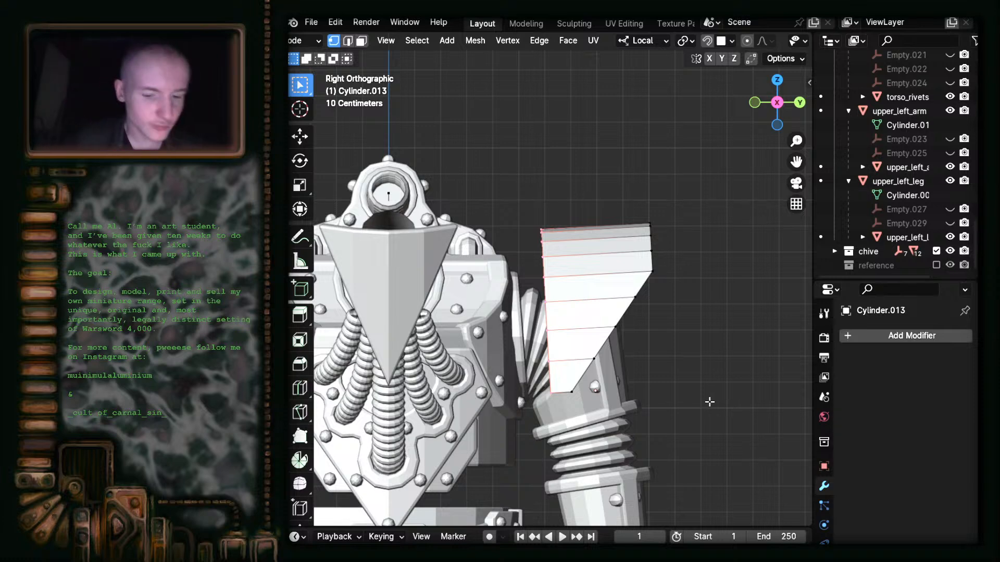
- Select all inner-end vertices, re-enable the reference collection, and extrude them about 0.09 m toward the torso along local Z
key(alt+z)
drag(485, 190, 567, 446)
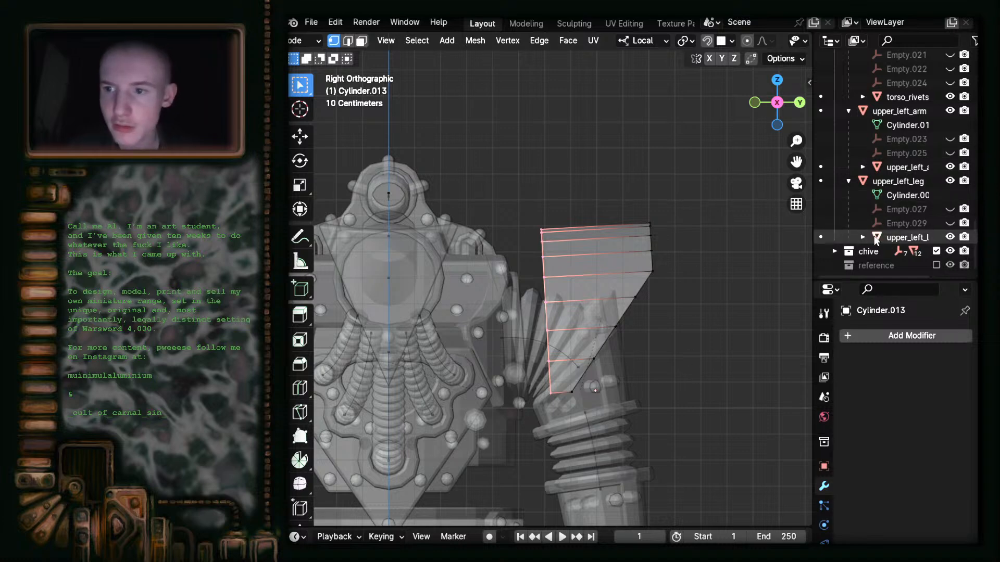
click(936, 265)
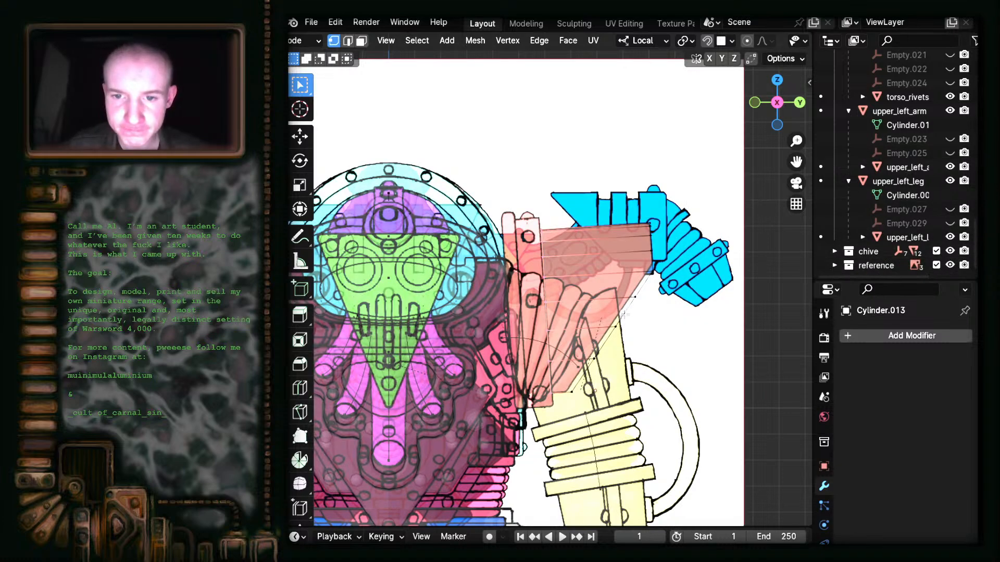
scroll(624, 314, up, 2)
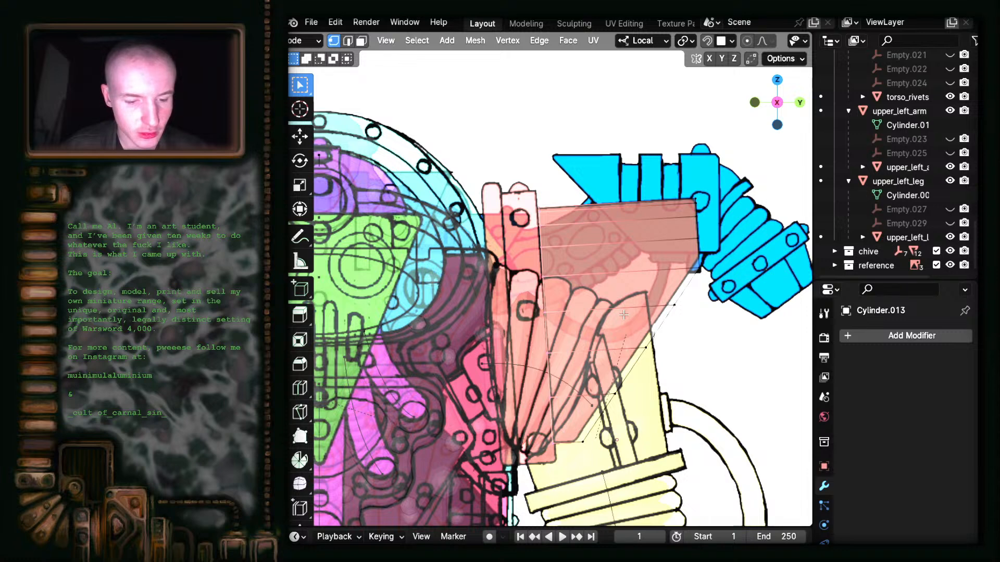
key(g)
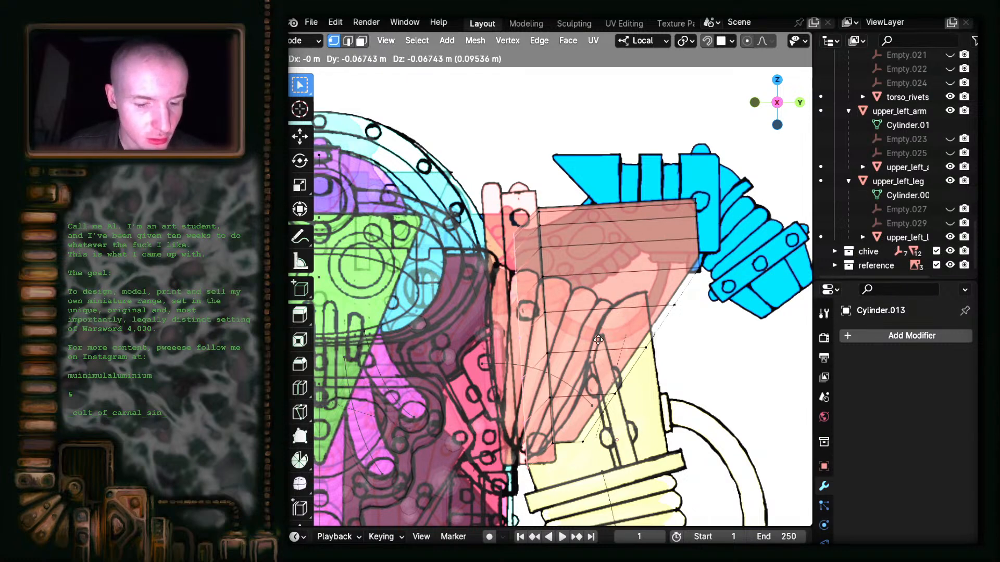
key(z)
key(z)
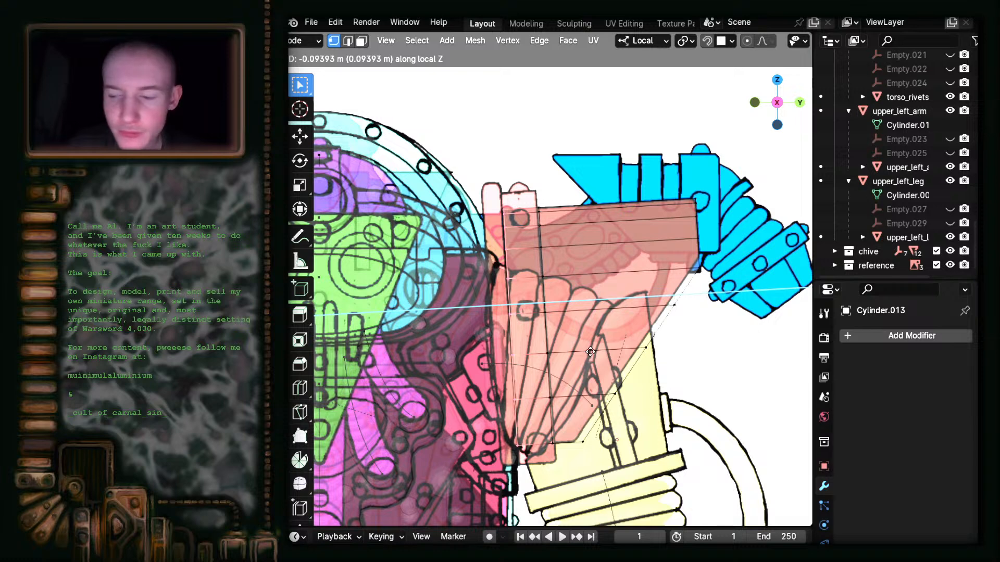
click(591, 351)
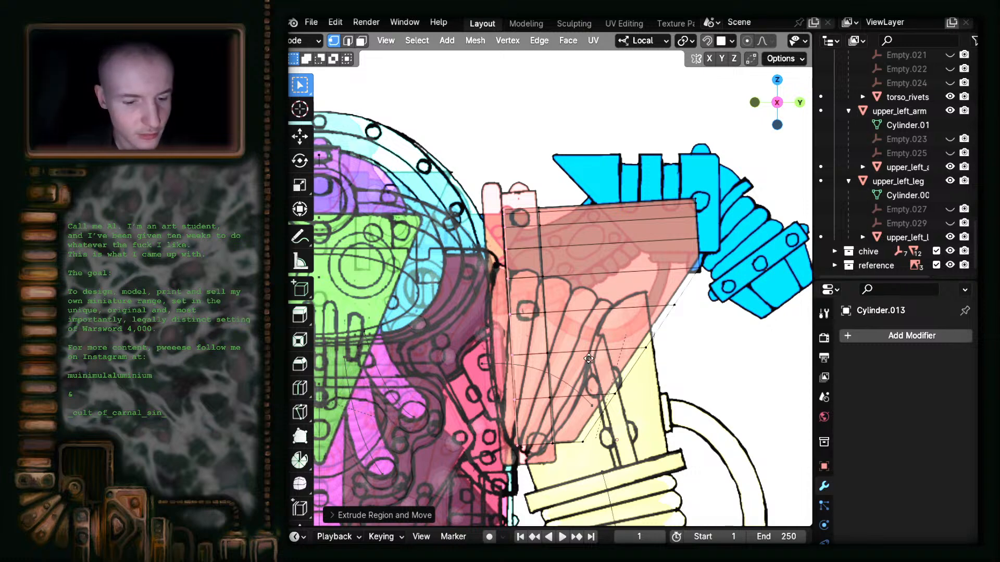
- Extrude the new inner-end vertices another 0.05 m or so along local Z to reach the drawn pad's inner edge
key(e)
key(z)
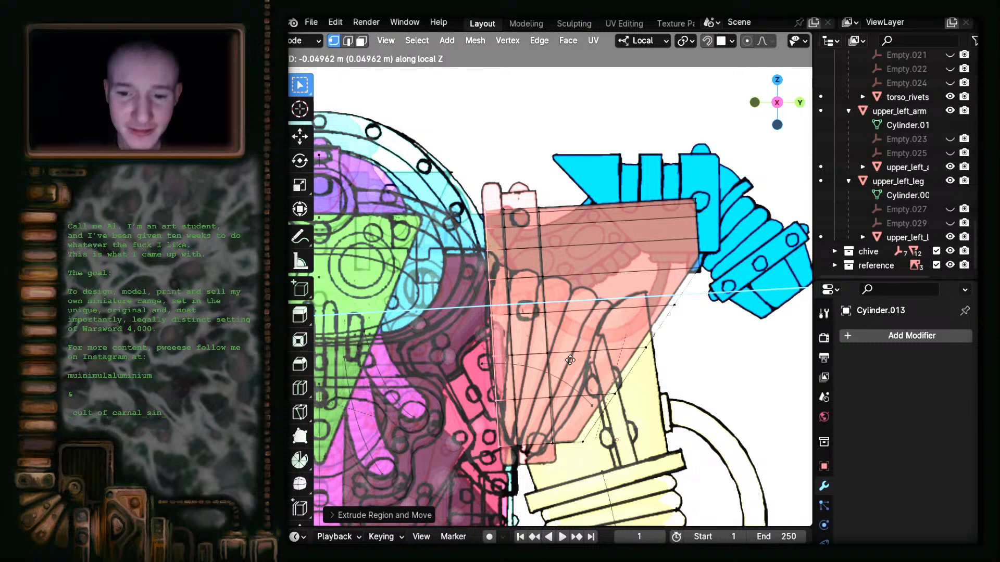
click(569, 360)
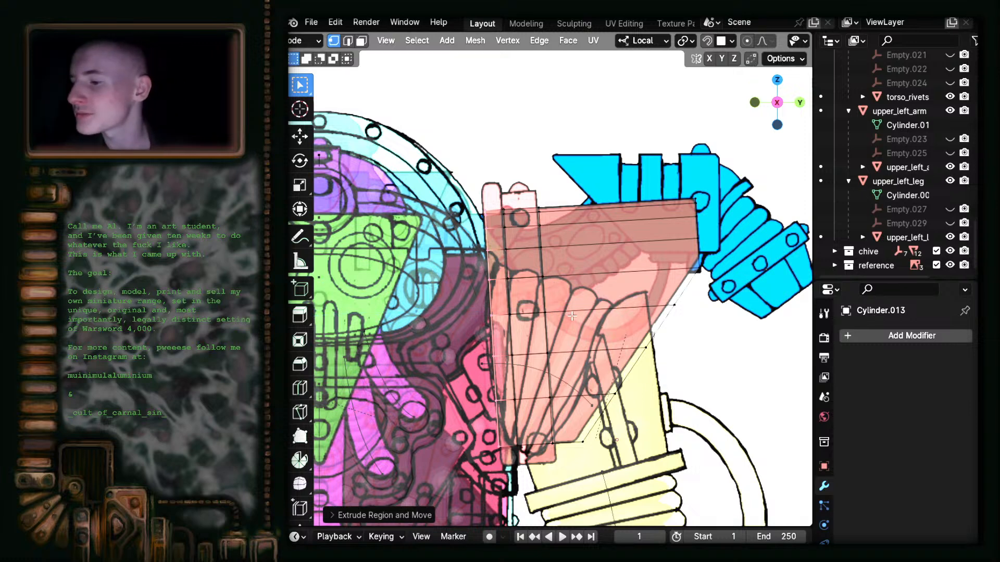
scroll(613, 206, up, 1)
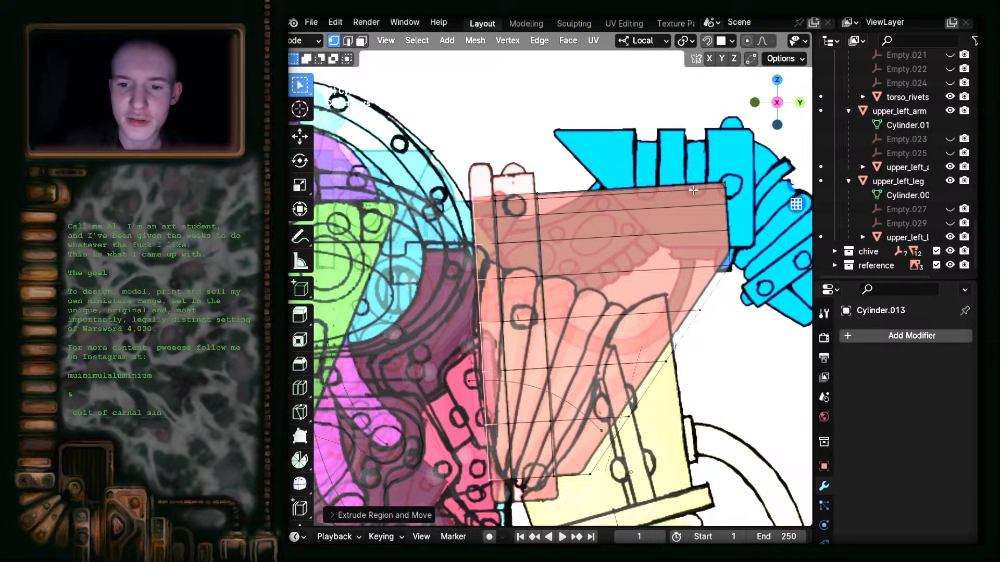
scroll(694, 191, down, 3)
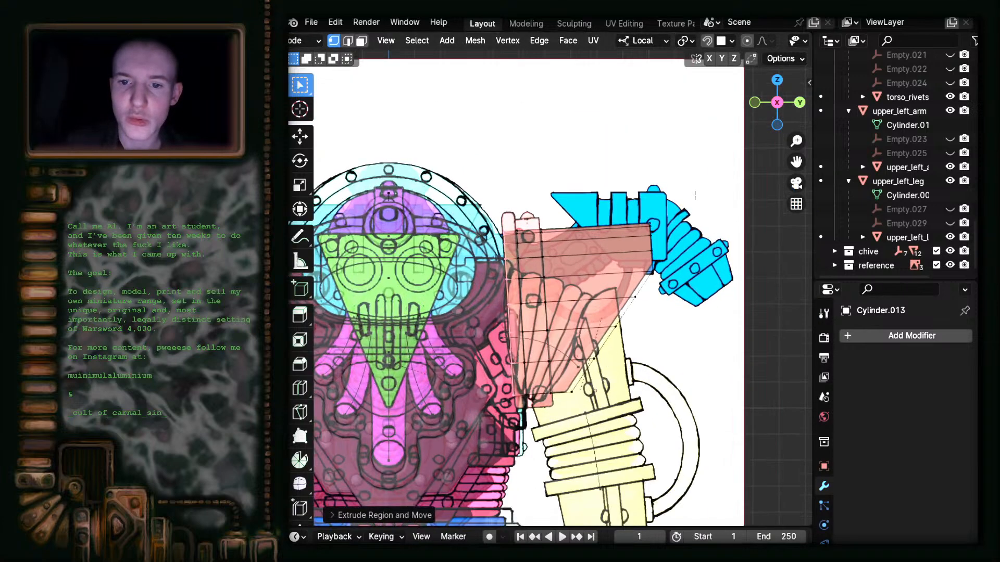
- Turn off see-through shading, leave mesh editing, and exclude the reference collection from the view layer
middle_drag(695, 196, 654, 304)
key(alt+z)
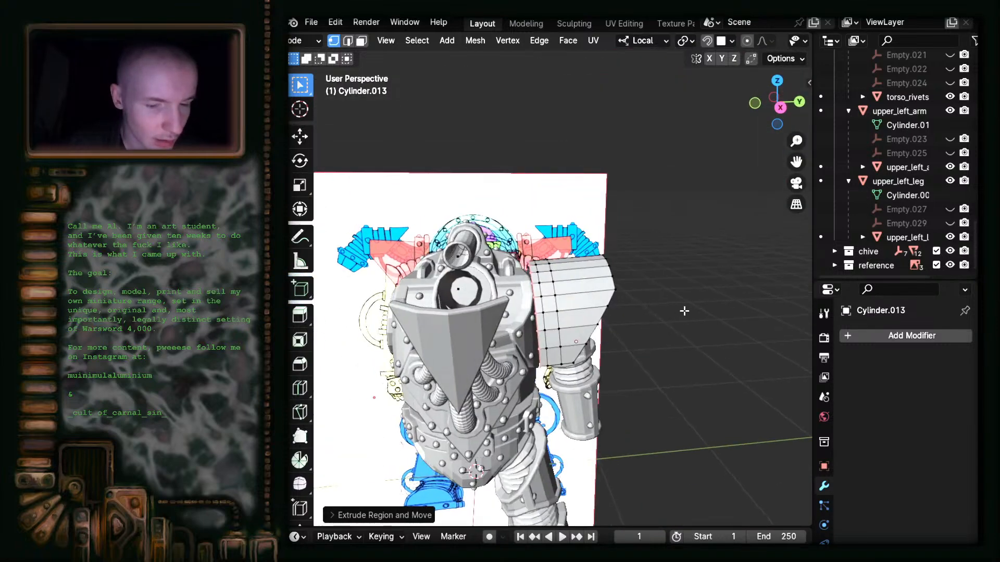
key(Tab)
middle_drag(682, 328, 620, 376)
scroll(673, 282, down, 3)
click(935, 266)
- Examine the extended shoulder pad's fit against the torso from above and select the pad
middle_drag(598, 329, 795, 351)
scroll(776, 374, up, 6)
scroll(554, 417, up, 5)
middle_drag(581, 290, 572, 331)
click(573, 332)
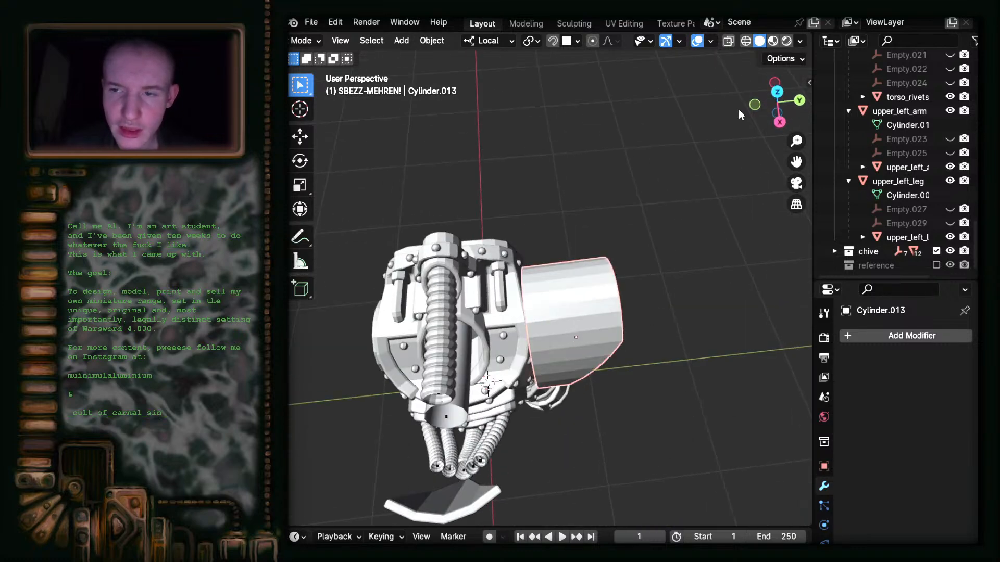
- Move the shoulder pad about 0.05 m along its local Z away from the torso, in the right orthographic view
click(779, 122)
key(g)
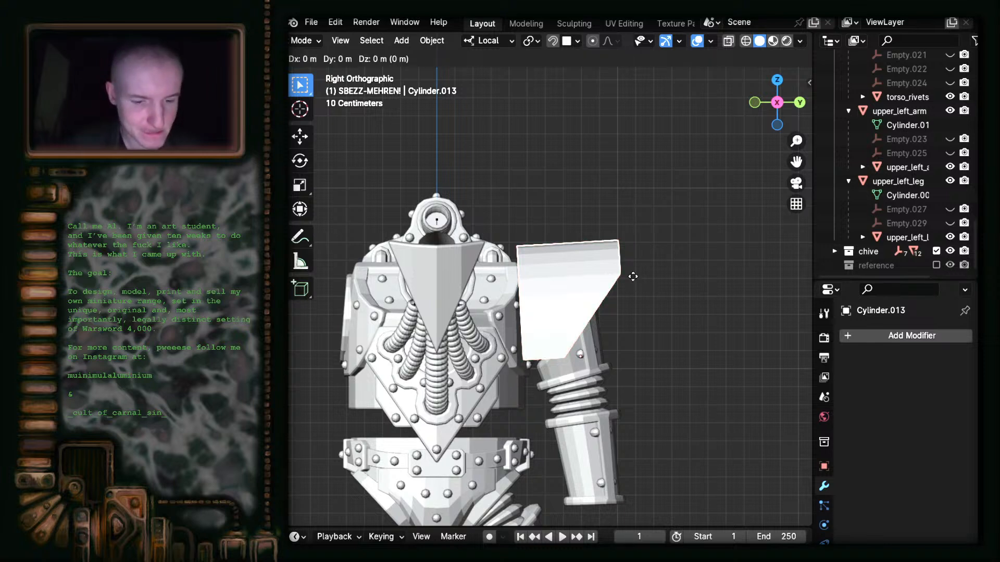
key(z)
key(z)
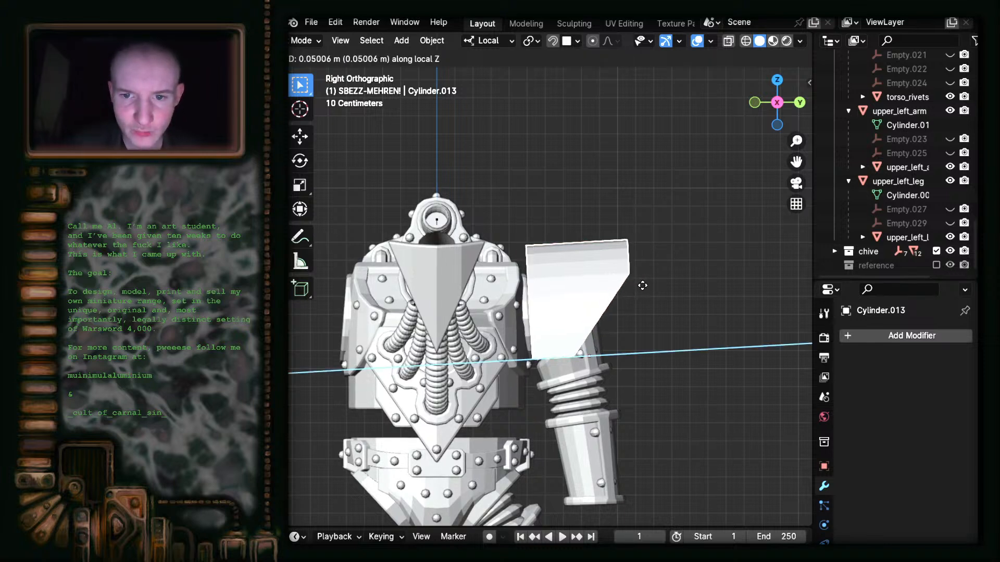
click(641, 287)
- Examine the gap between the shoulder pad and the torso from the back of the miniature and side-on
middle_drag(641, 291, 441, 328)
middle_drag(625, 356, 565, 339)
scroll(566, 340, up, 3)
middle_drag(593, 394, 609, 369)
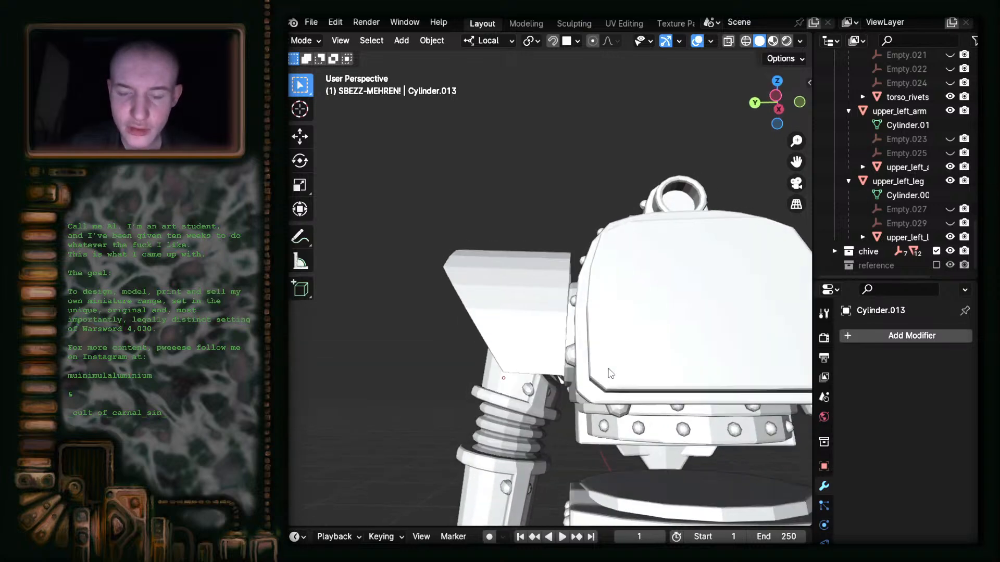
scroll(606, 385, up, 2)
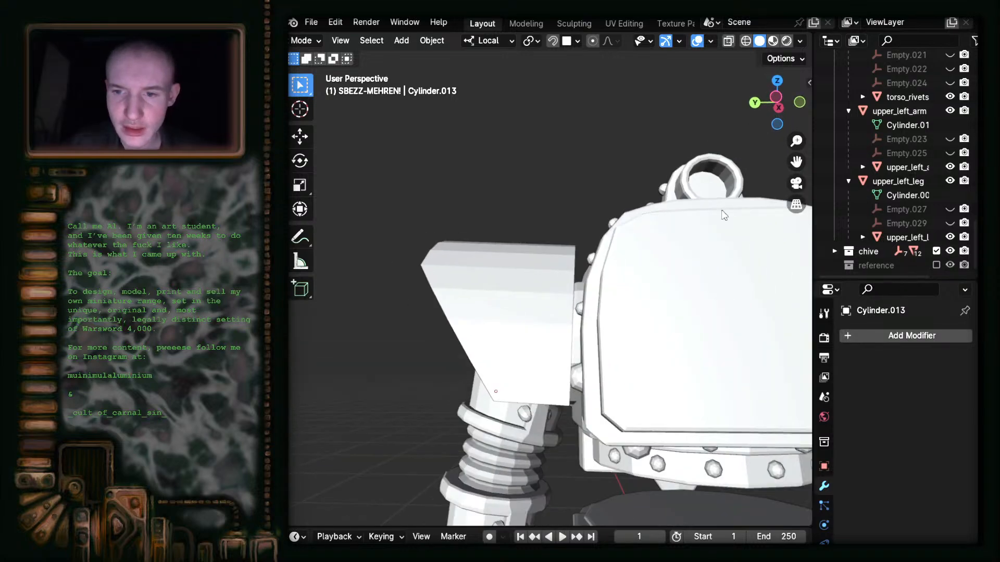
click(778, 108)
click(773, 100)
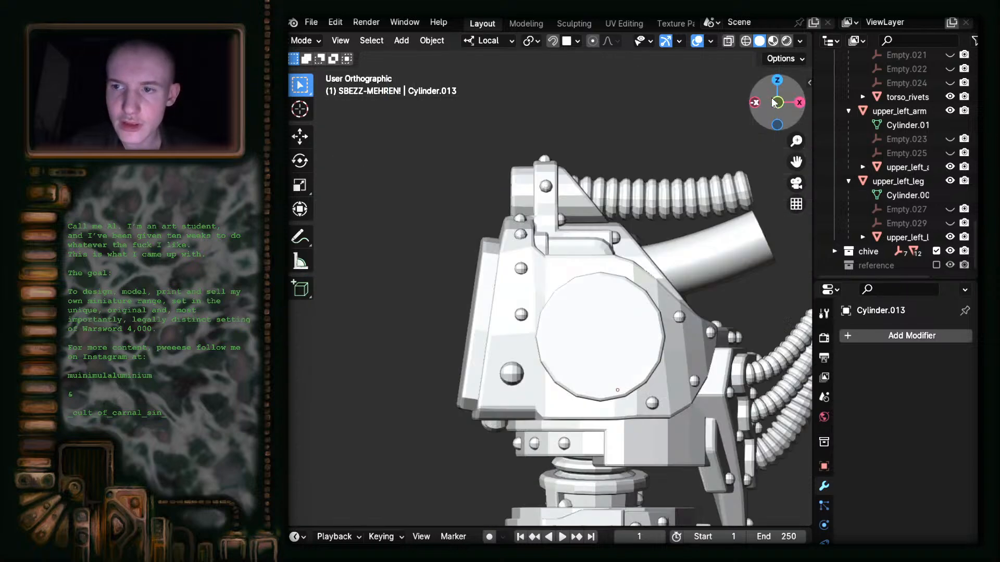
scroll(578, 385, up, 3)
key(KP_5)
- Inspect from below and from the arm's side how the pad's inner edge clears the torso rivets and the upper arm
middle_drag(622, 441, 580, 352)
scroll(625, 433, up, 4)
scroll(610, 414, down, 5)
scroll(598, 328, up, 3)
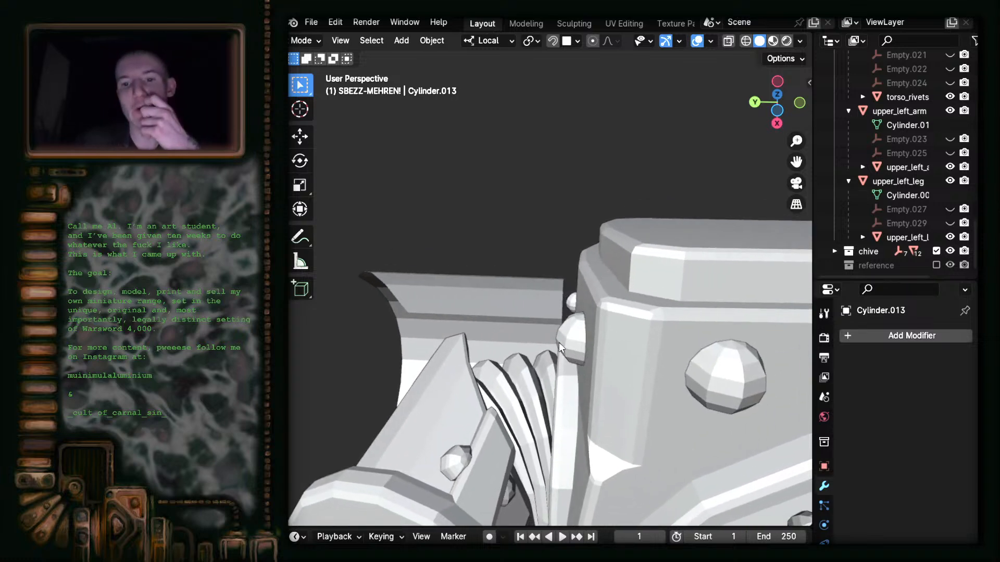
middle_drag(567, 369, 545, 345)
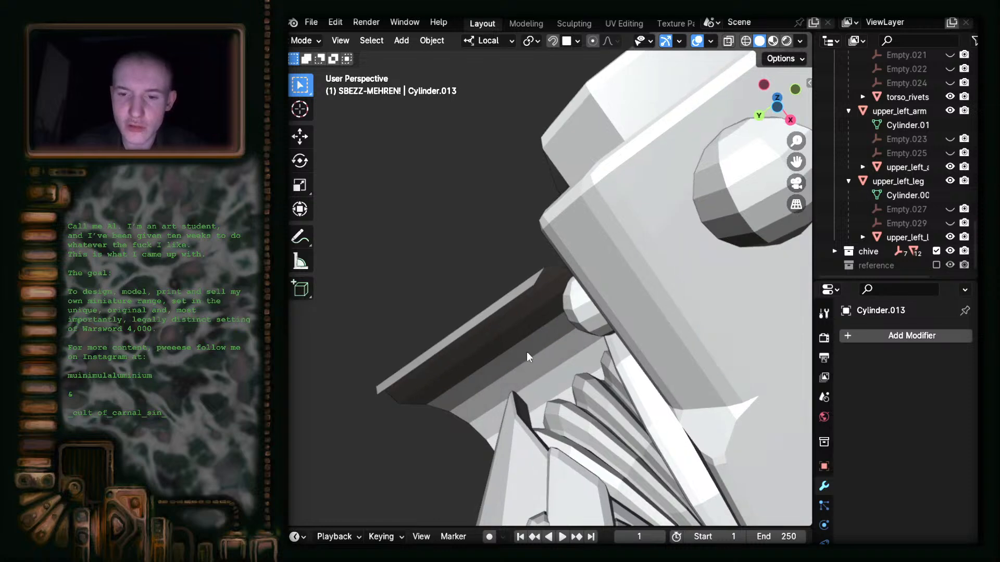
middle_drag(570, 300, 633, 308)
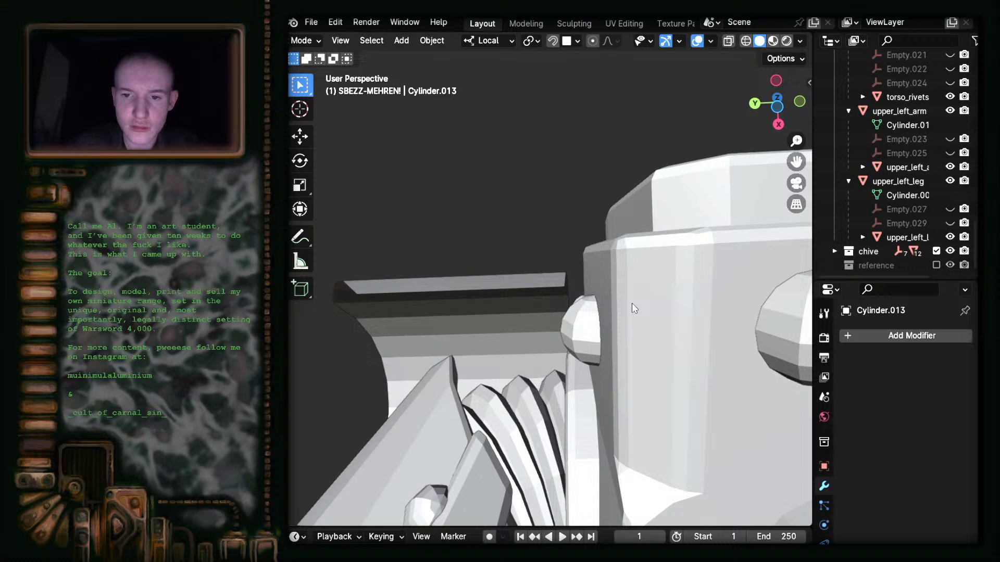
scroll(604, 307, down, 6)
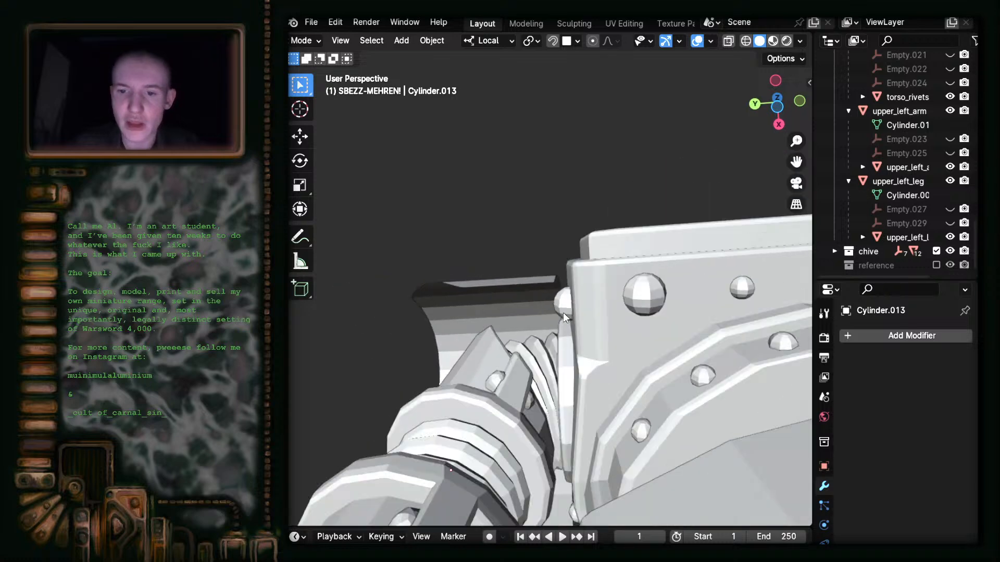
scroll(570, 296, down, 3)
scroll(570, 296, up, 3)
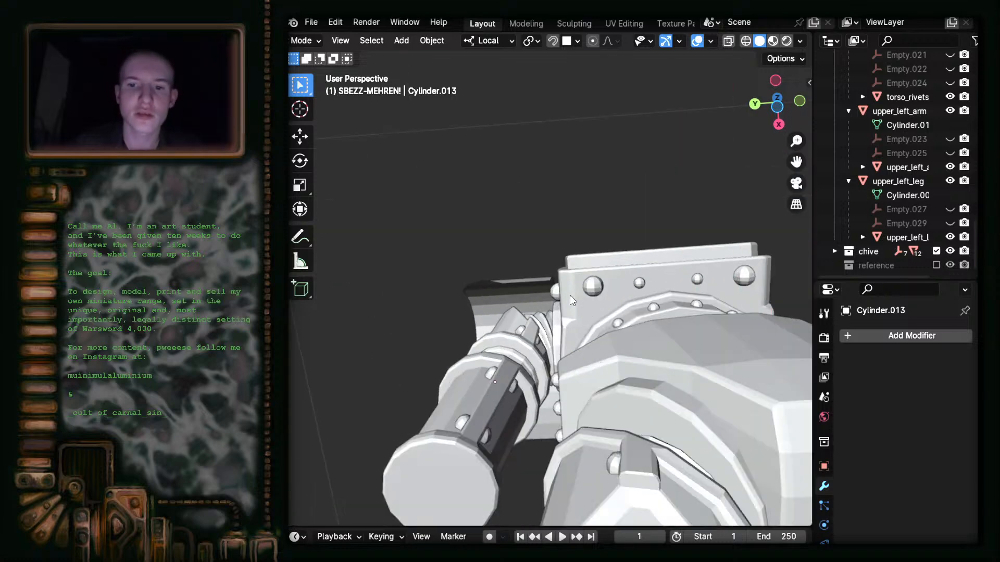
middle_drag(570, 294, 729, 453)
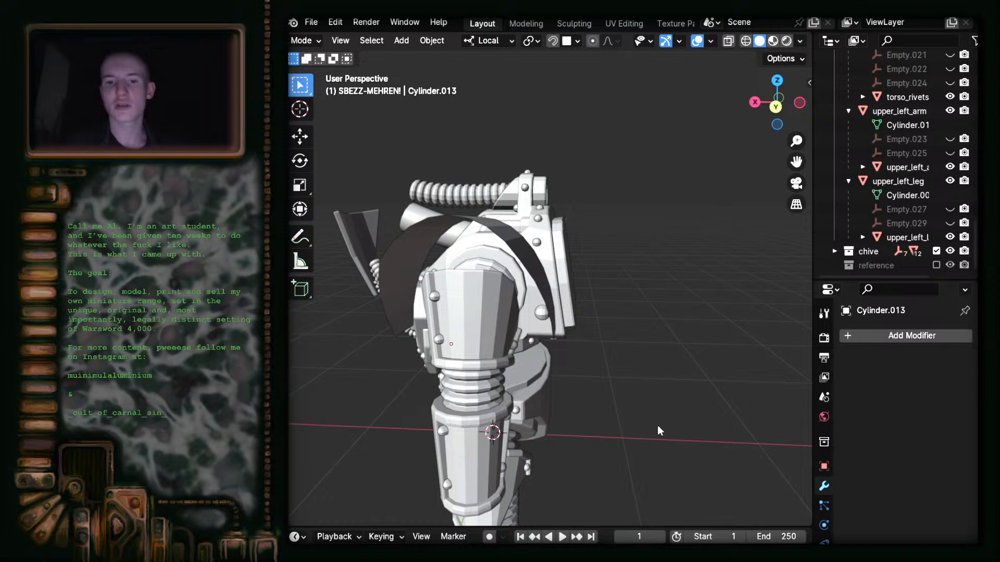
middle_drag(417, 277, 527, 298)
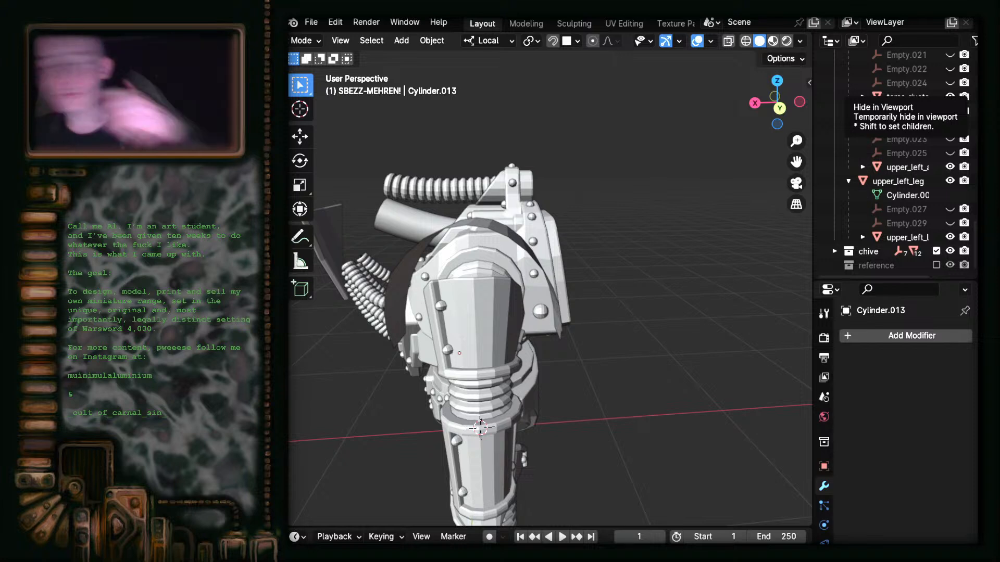
- Hide the shoulder pad Cylinder.013 in the viewport to expose the upper left arm
click(495, 336)
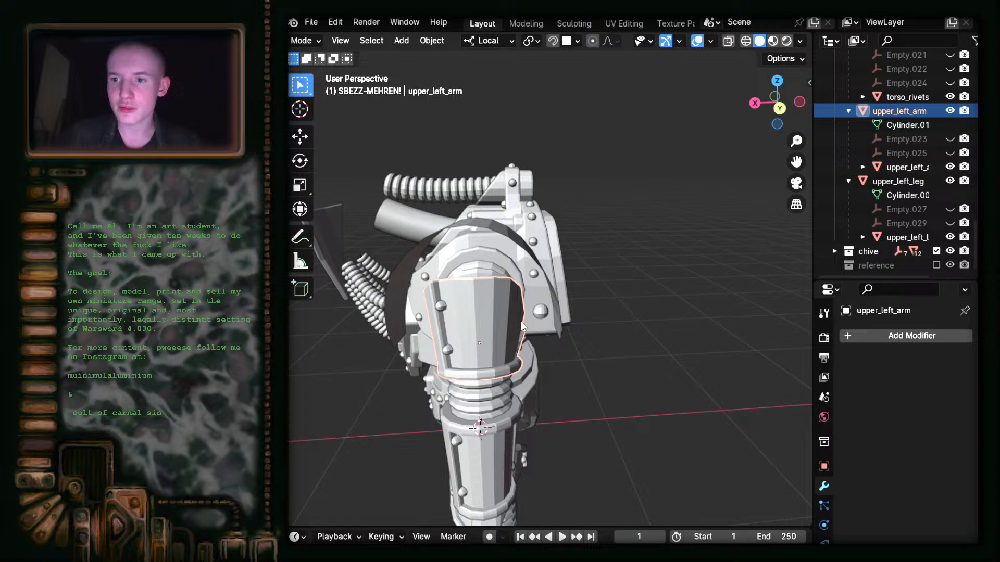
click(523, 257)
scroll(903, 227, up, 10)
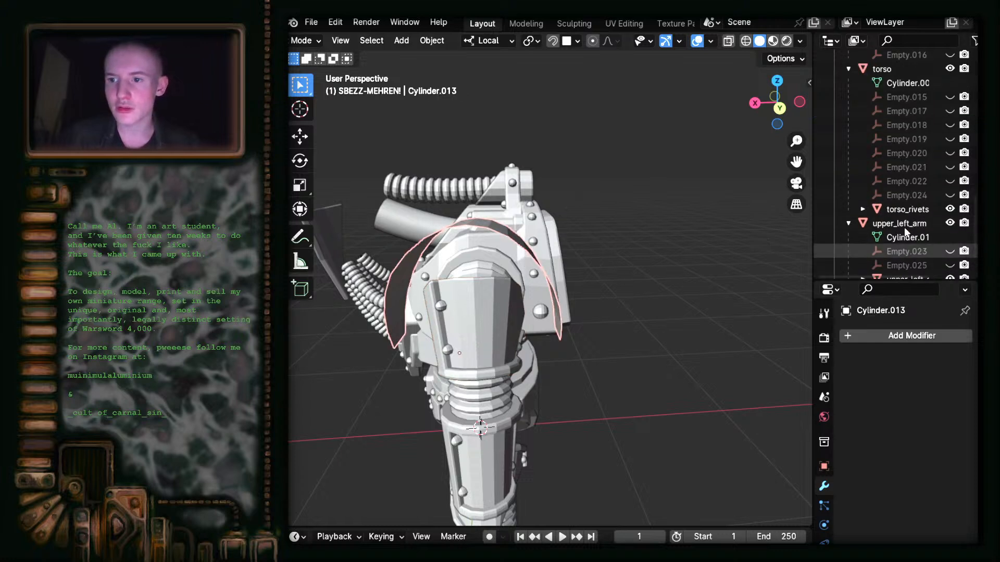
scroll(904, 226, up, 5)
click(949, 153)
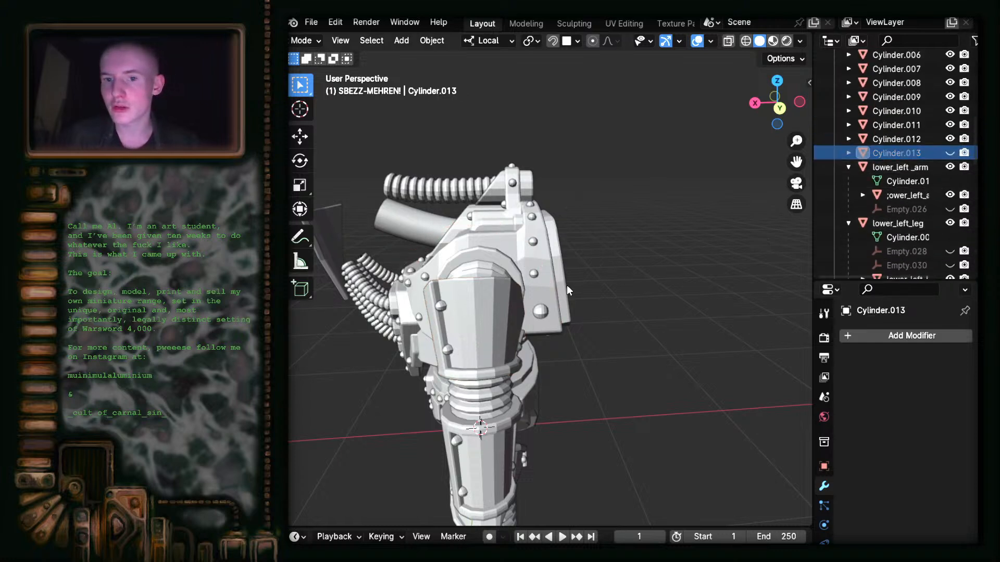
- Try rotating the upper left arm in the top view, and unhide the shoulder pad Cylinder.013
click(513, 305)
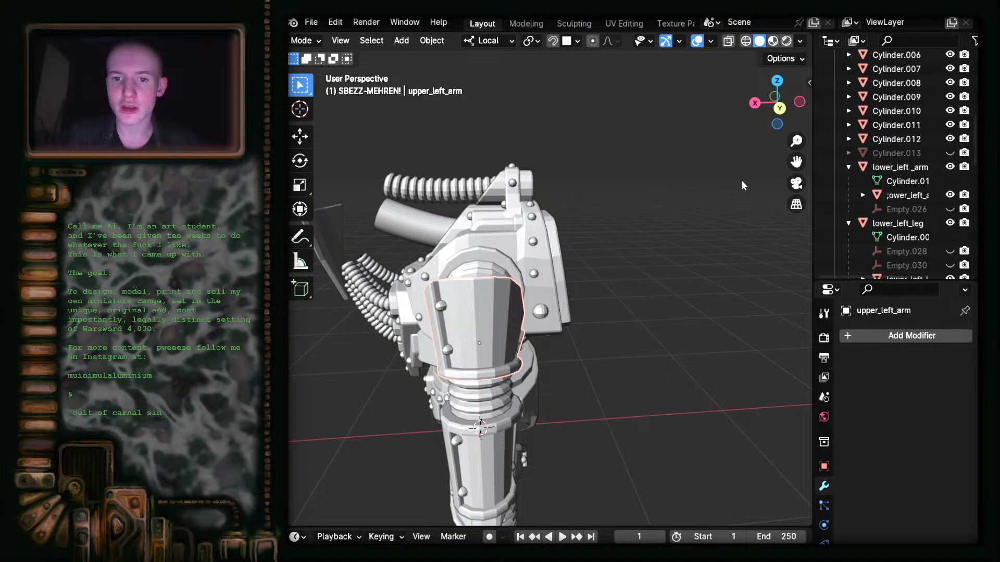
click(775, 82)
key(r)
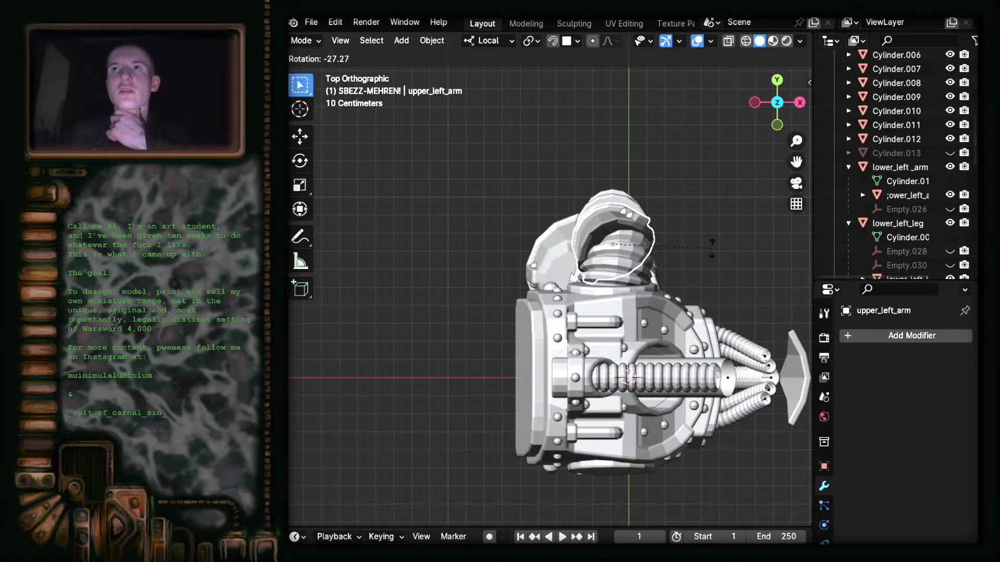
click(709, 248)
scroll(692, 261, up, 3)
scroll(679, 271, down, 3)
middle_drag(679, 271, 598, 125)
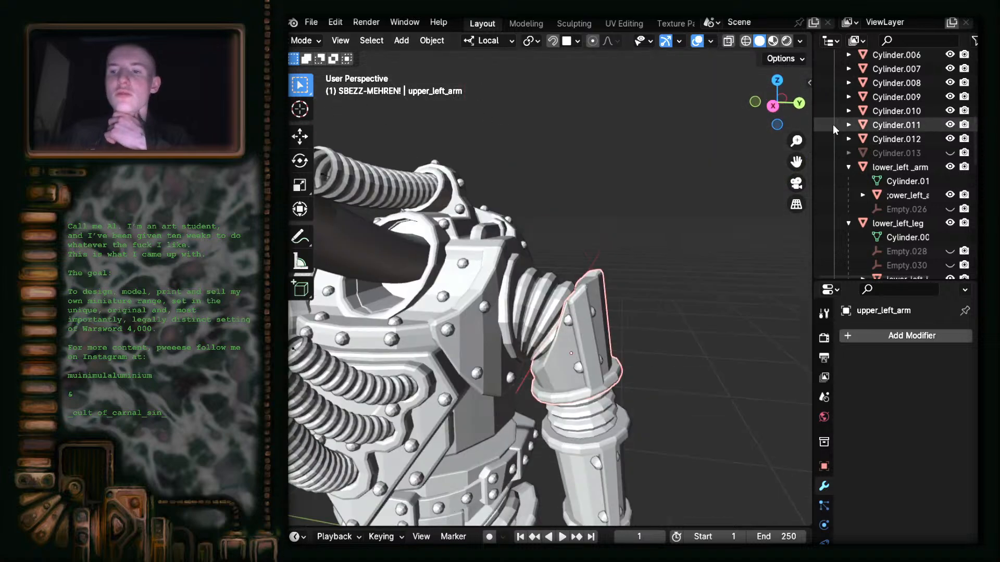
scroll(895, 187, down, 2)
click(949, 120)
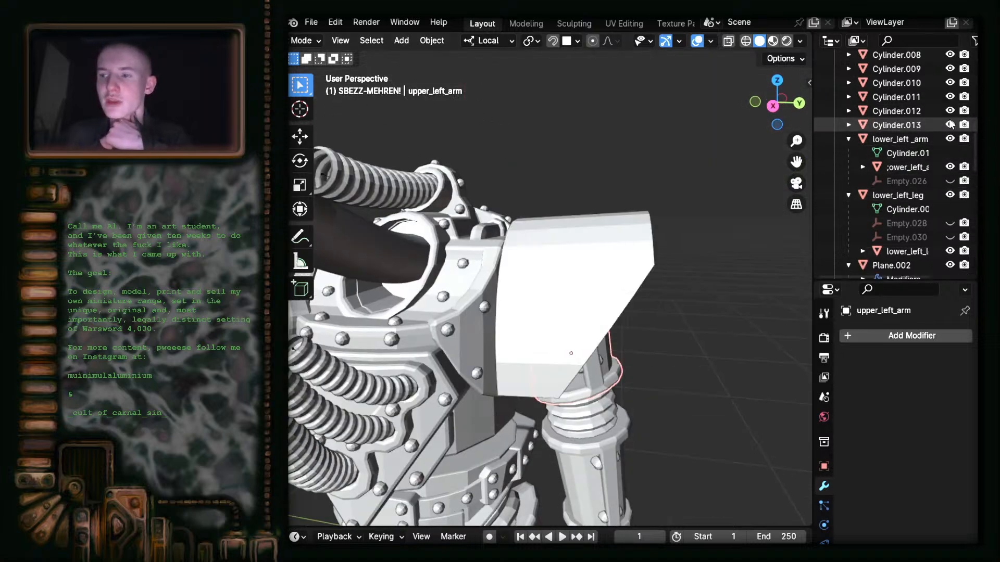
- Examine from above how the shoulder pad covers the arm and meets the torso
scroll(642, 263, up, 3)
middle_drag(669, 323, 673, 377)
scroll(692, 219, down, 3)
click(777, 79)
scroll(640, 245, up, 4)
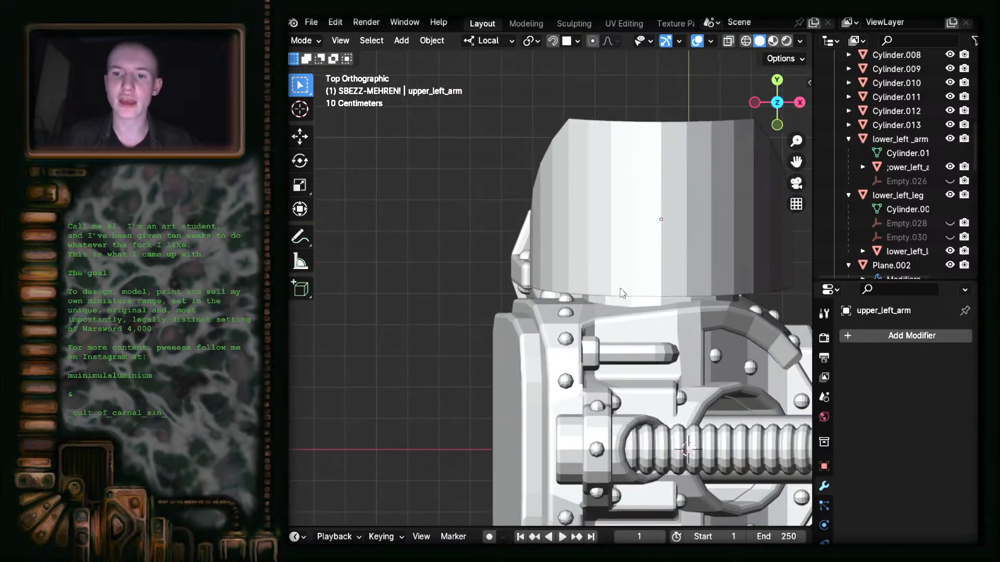
scroll(624, 291, down, 3)
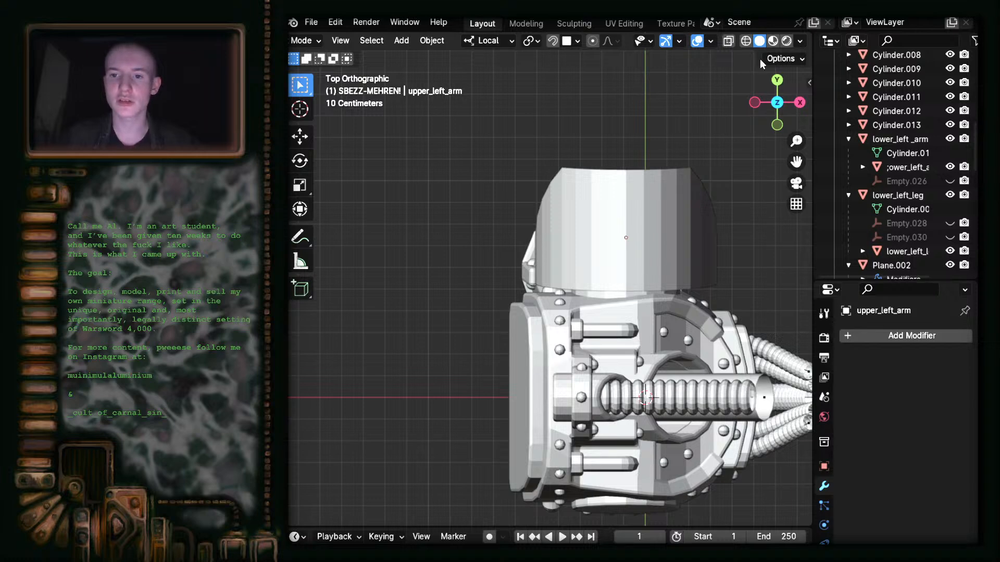
- Try rotating the shoulder pad on its own in the back orthographic view
click(777, 81)
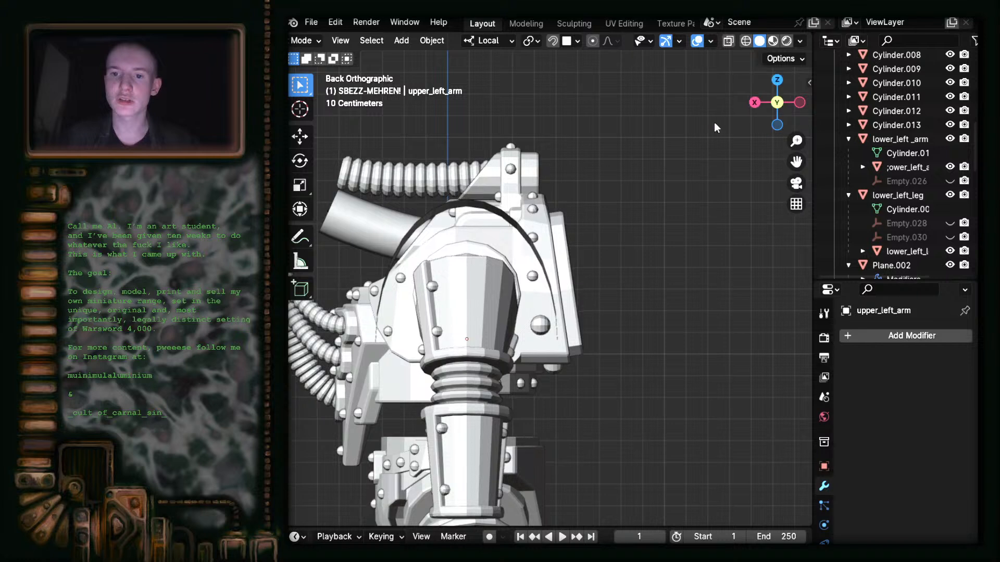
click(467, 209)
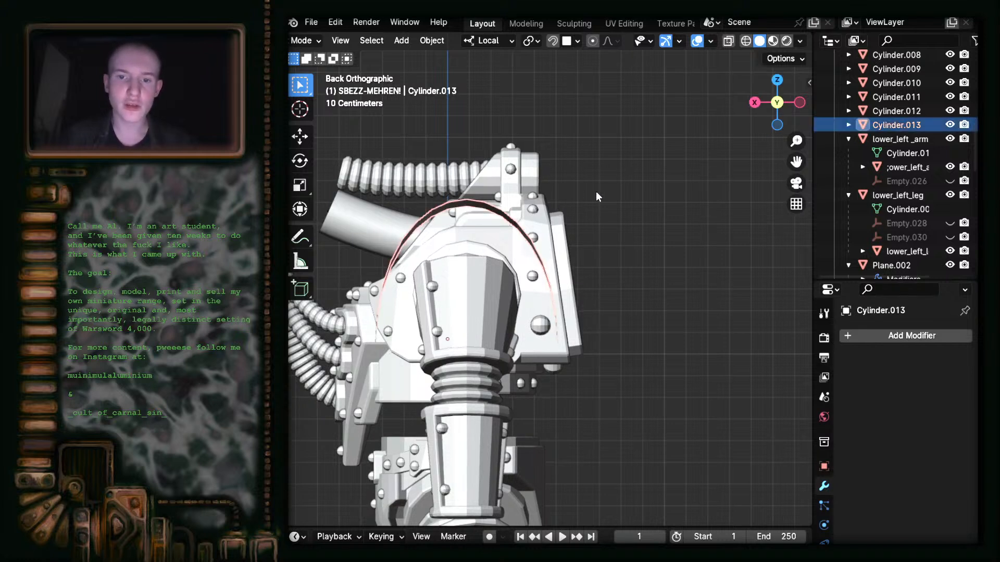
key(r)
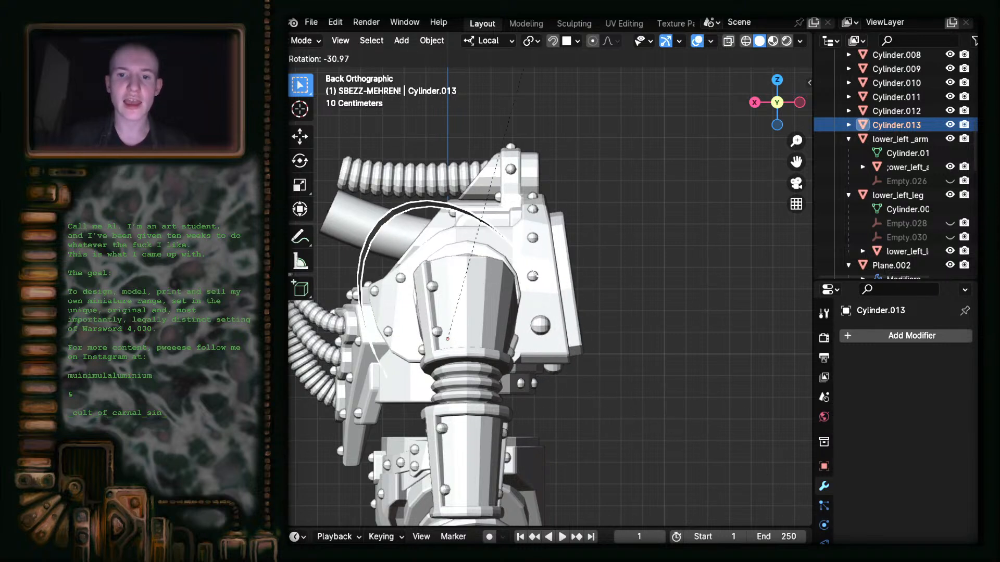
click(732, 282)
- Try rotating the upper left arm and the shoulder pad together in the back orthographic view
click(491, 294)
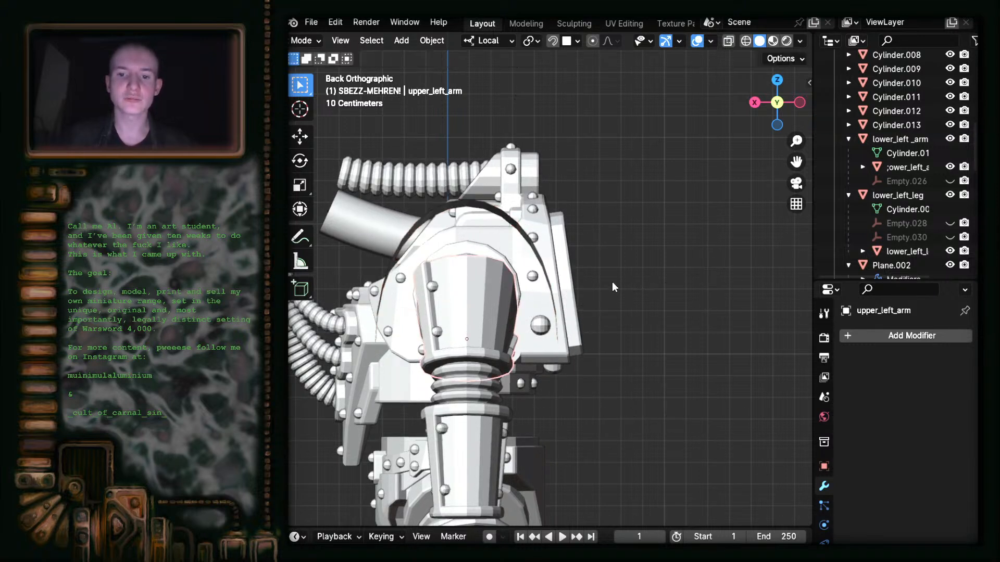
shift+click(469, 209)
key(r)
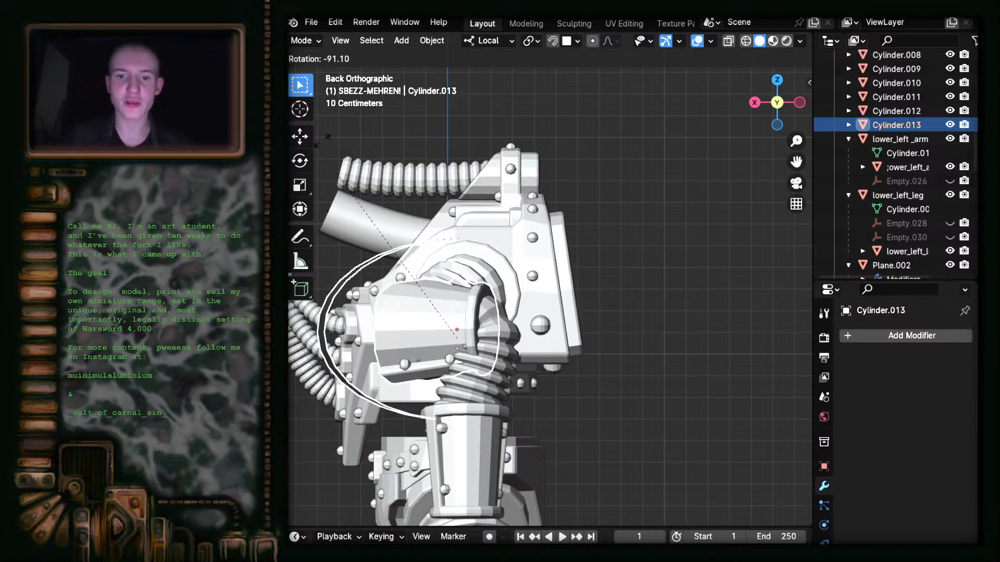
click(611, 208)
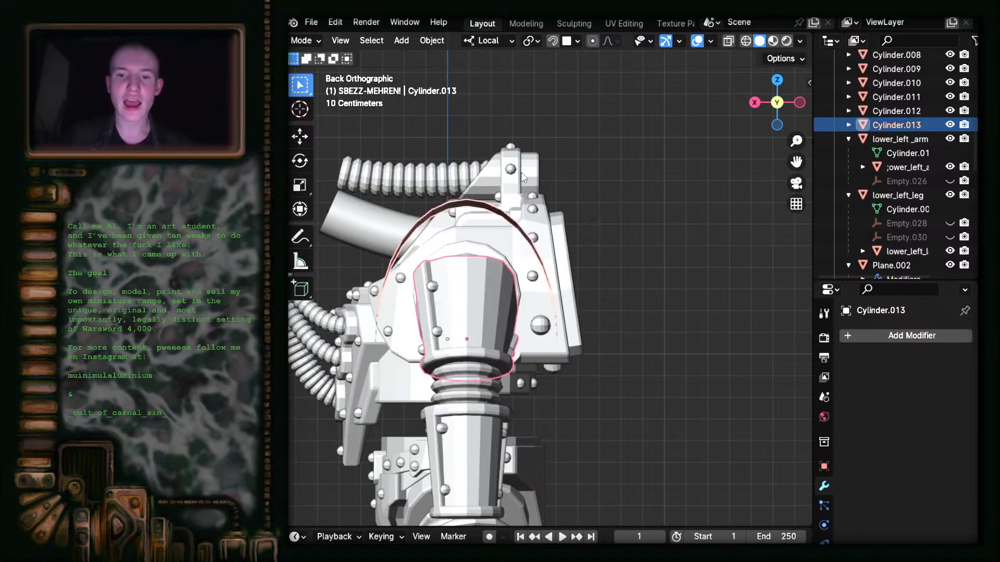
- Try rotating the upper left arm outward in the right view and moving it about 0.2 m up under the pad, and undo both changes
click(754, 102)
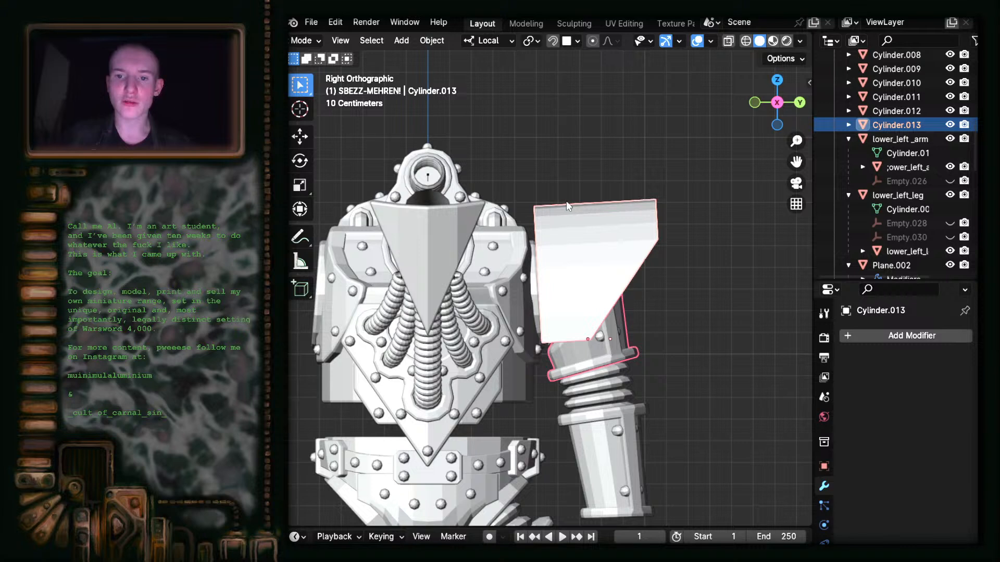
click(602, 359)
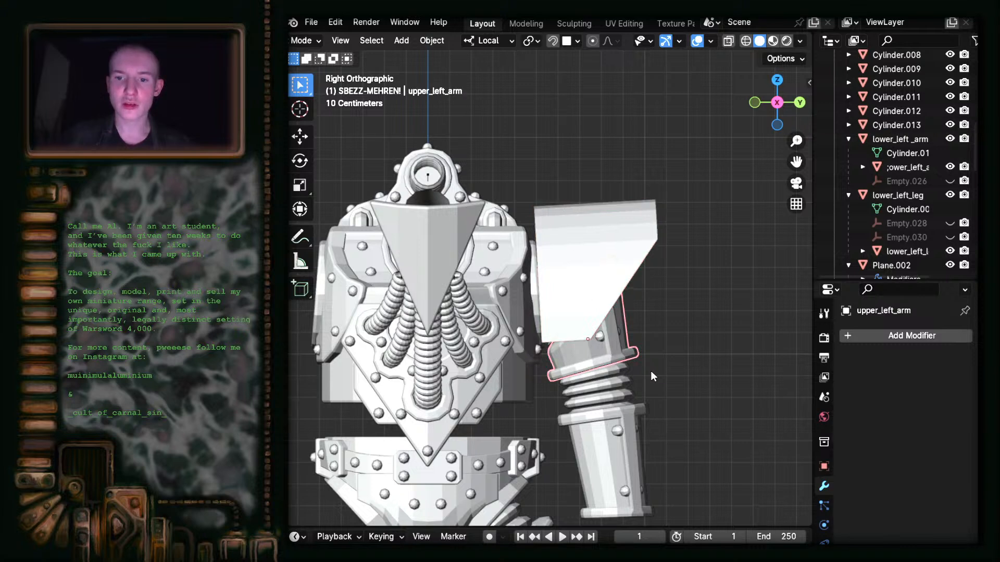
key(r)
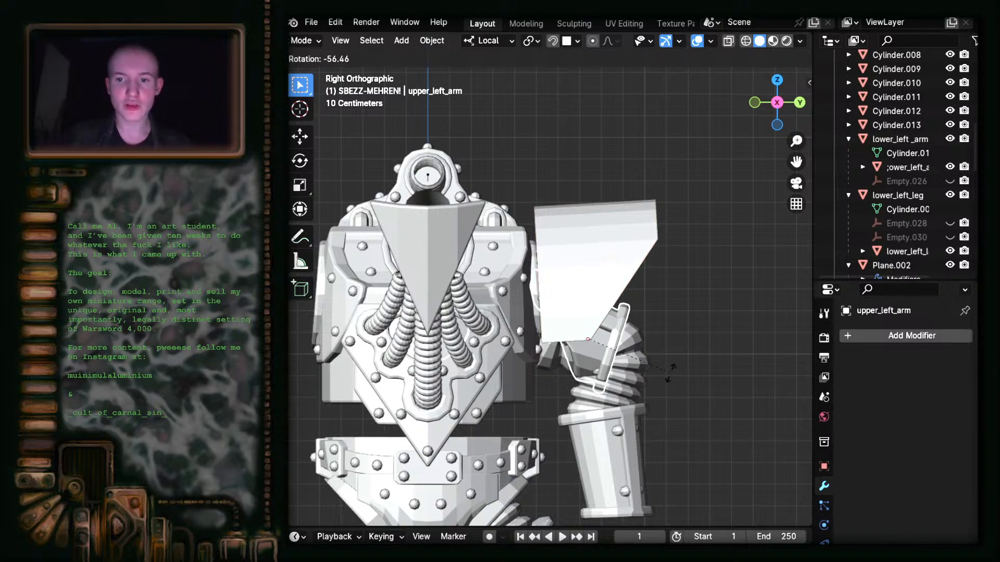
click(676, 365)
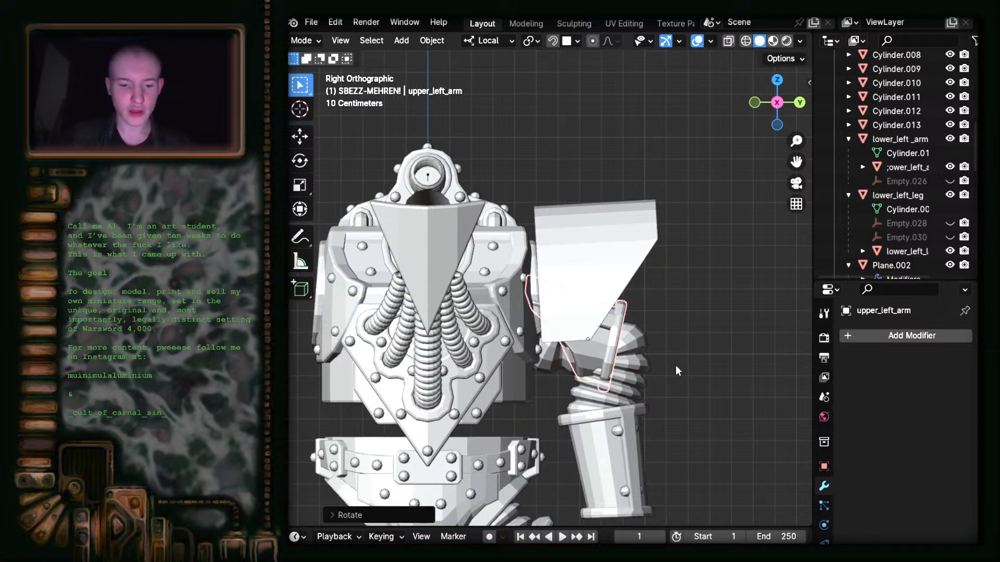
key(g)
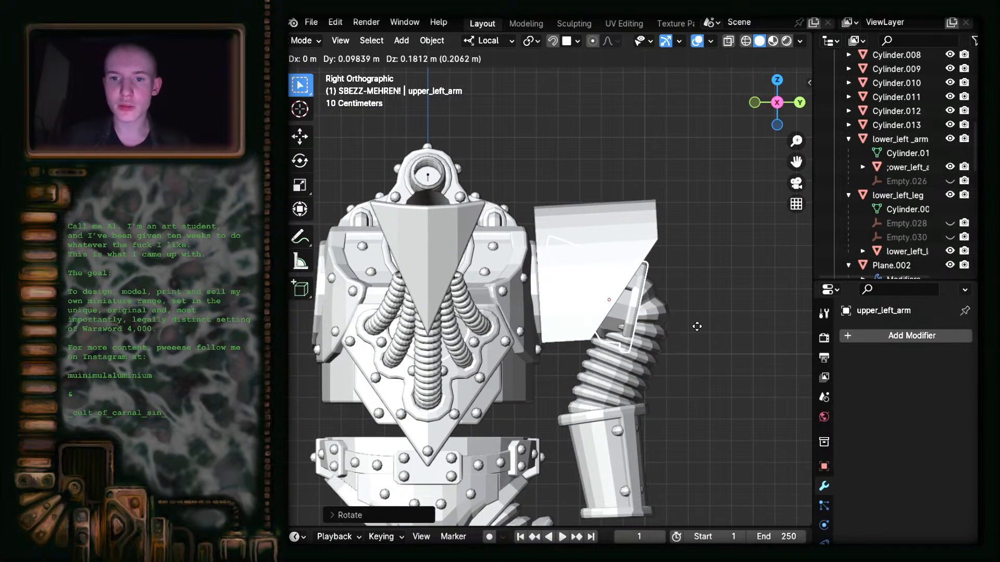
click(692, 327)
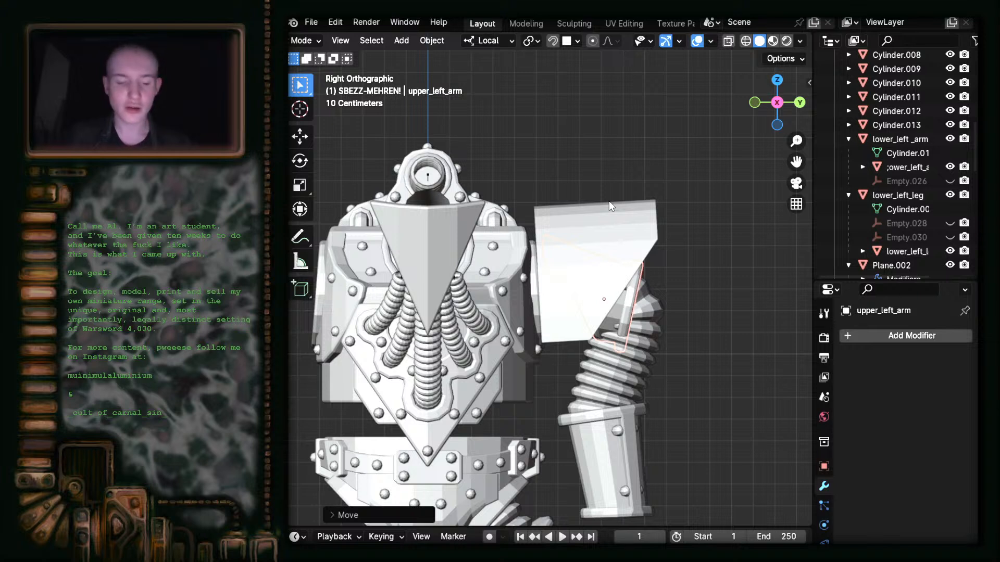
key(ctrl+z)
key(ctrl+z)
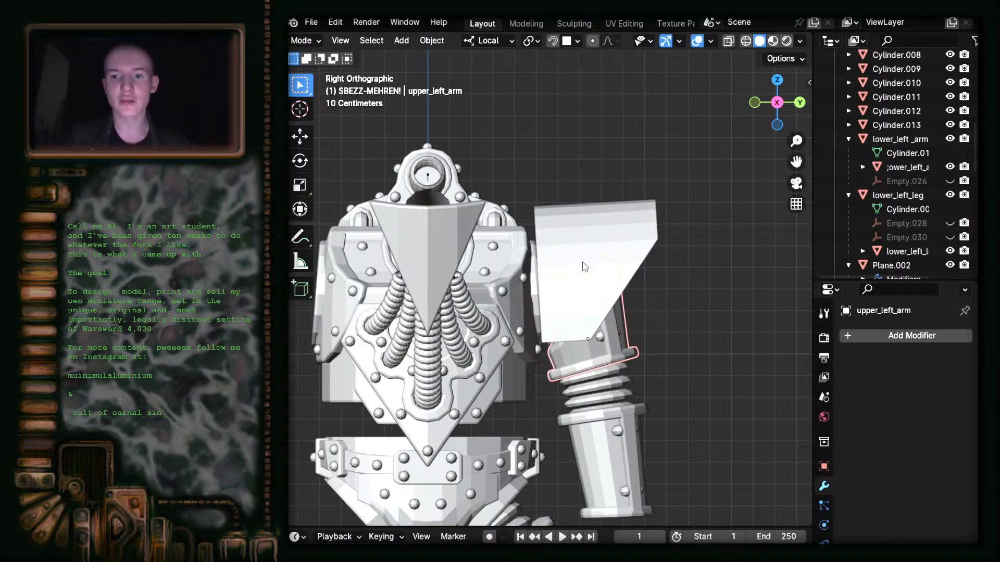
- Try rotating the upper left arm and shoulder pad together in the right view and moving them about 0.12 m up
click(578, 234)
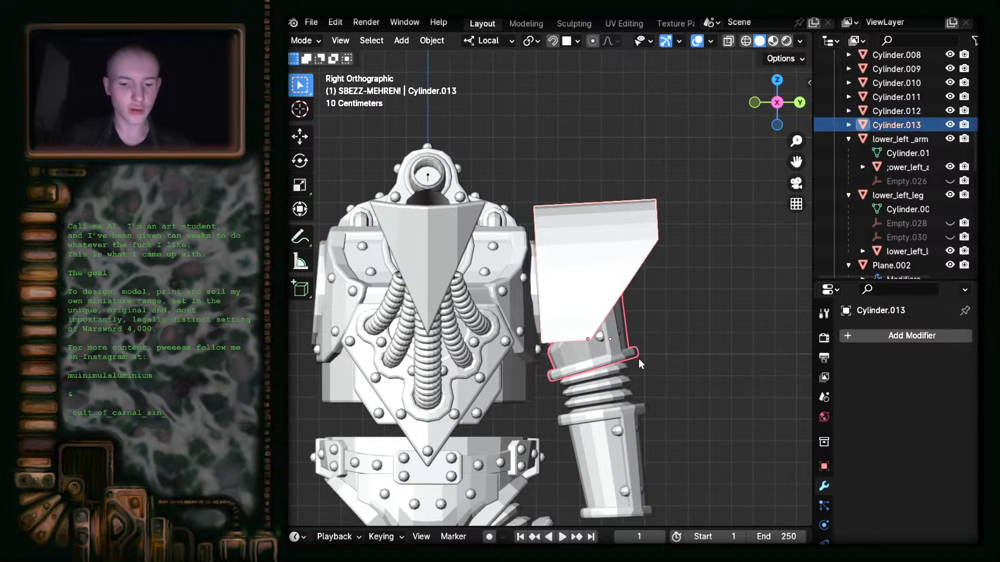
key(g)
click(655, 345)
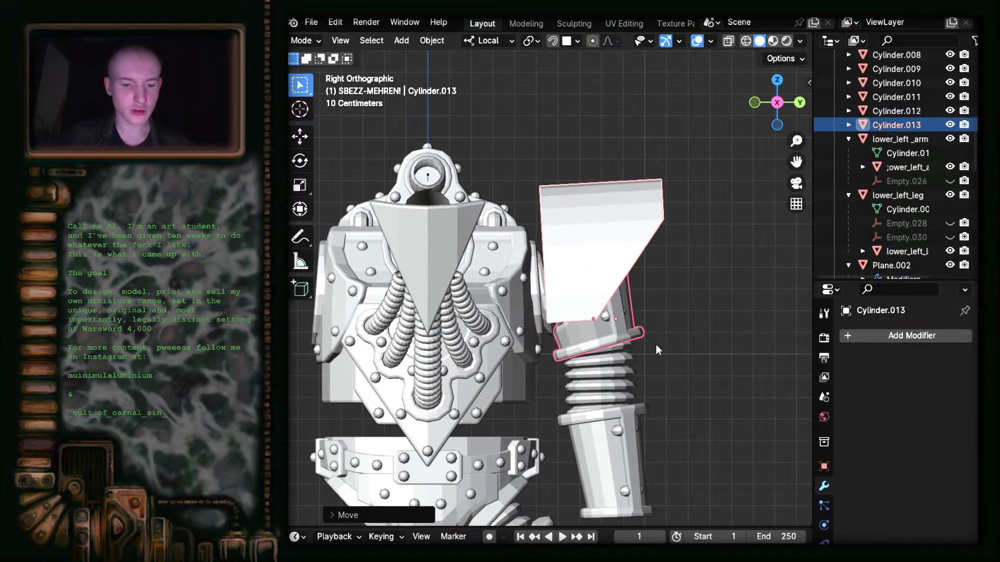
key(r)
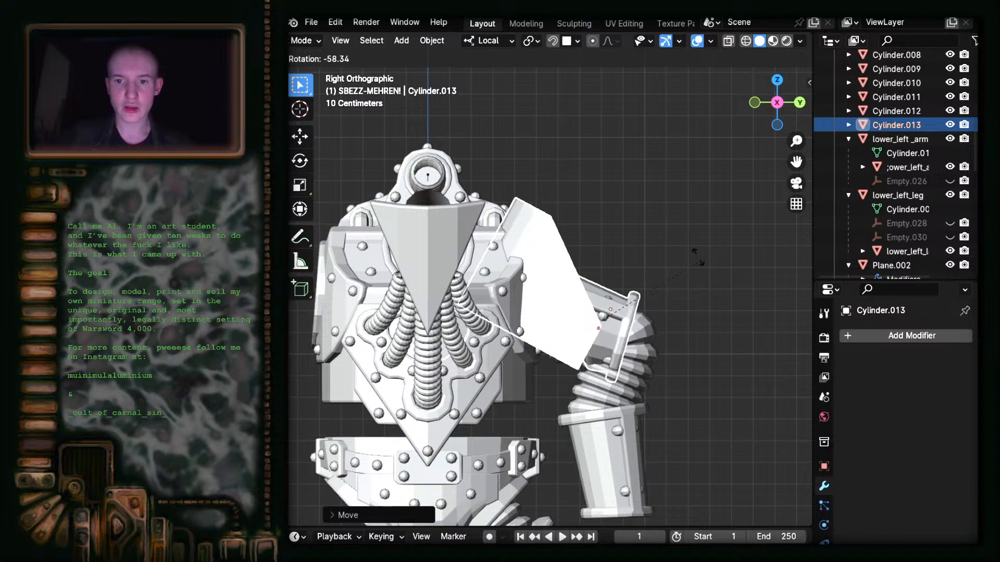
click(699, 278)
key(g)
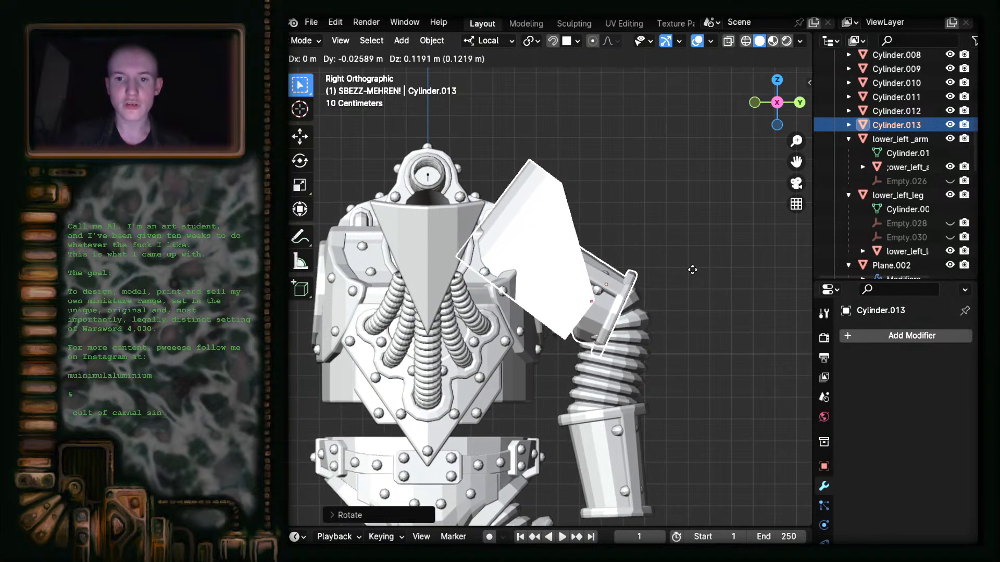
click(692, 270)
- With X-ray display on, try rotating the shoulder pad alone back upright and lowering it about 0.2 m over the raised arm
key(alt+z)
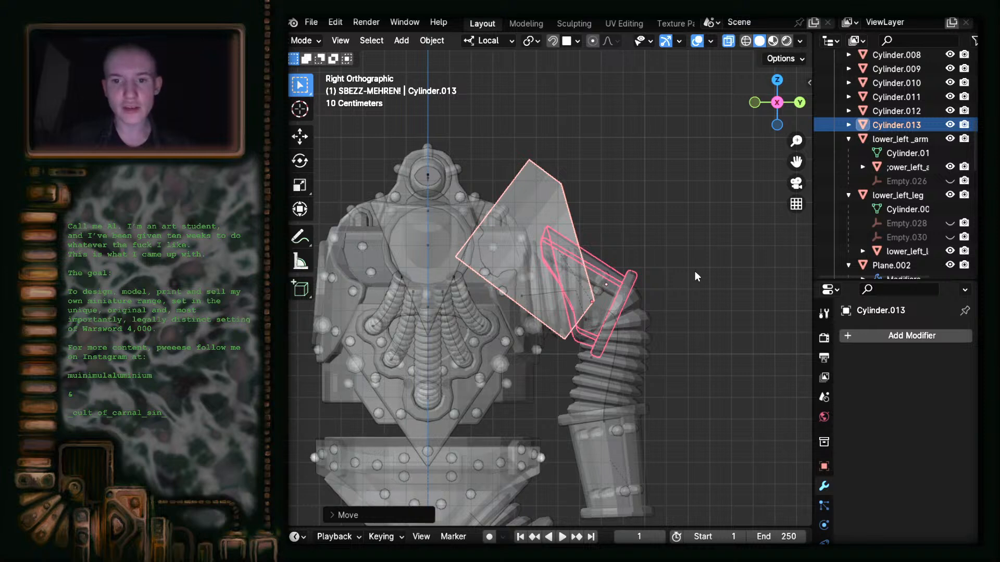
click(530, 183)
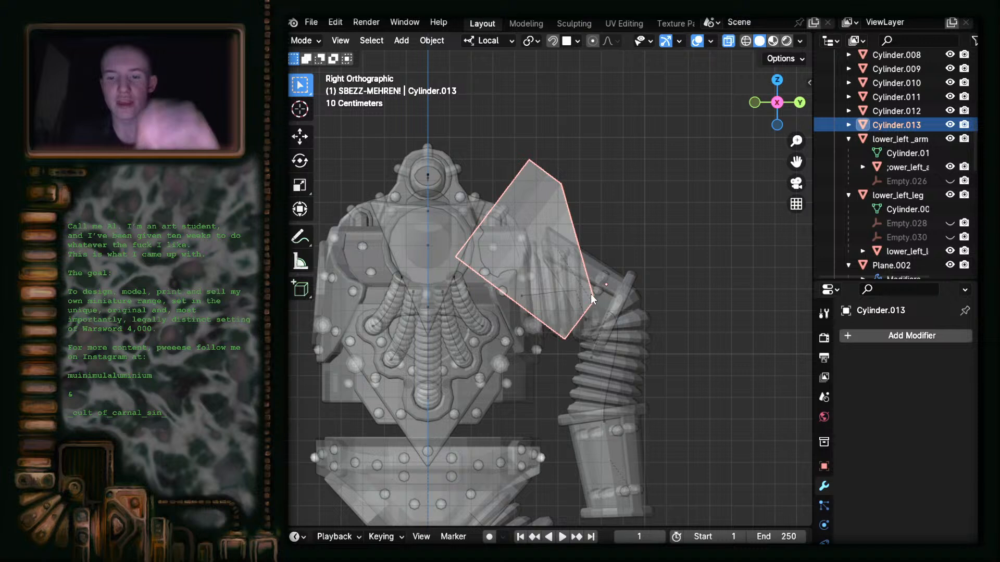
click(623, 293)
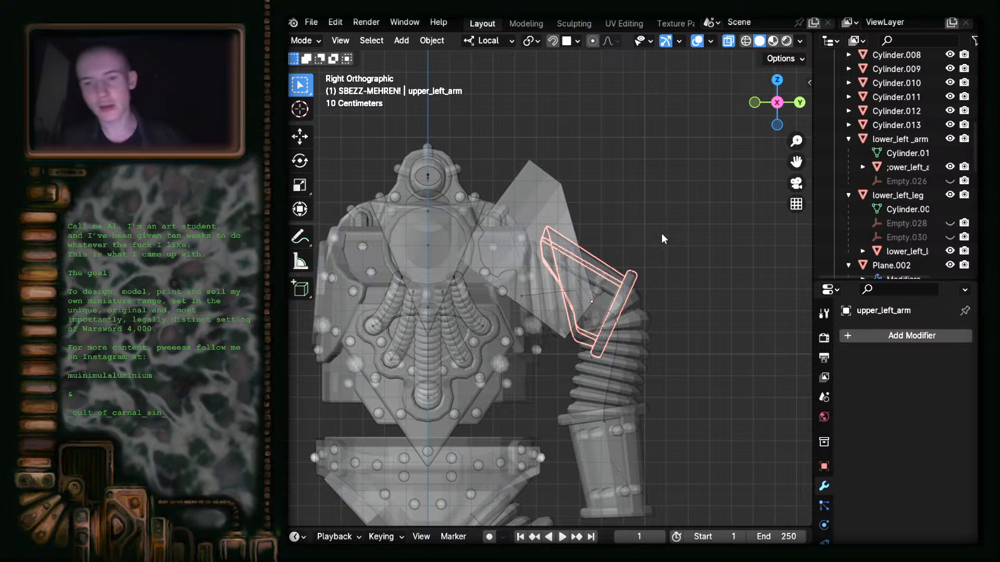
click(548, 204)
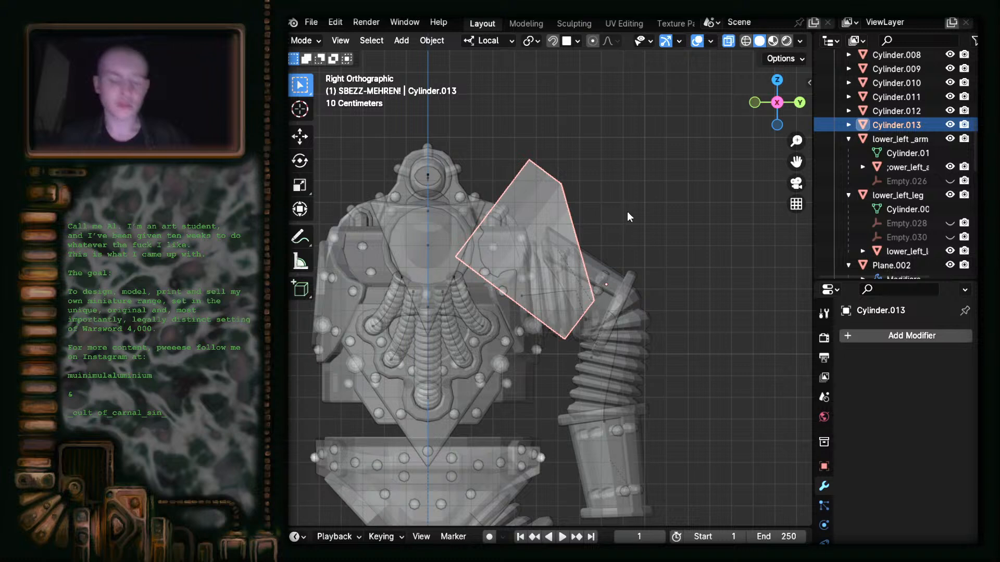
key(r)
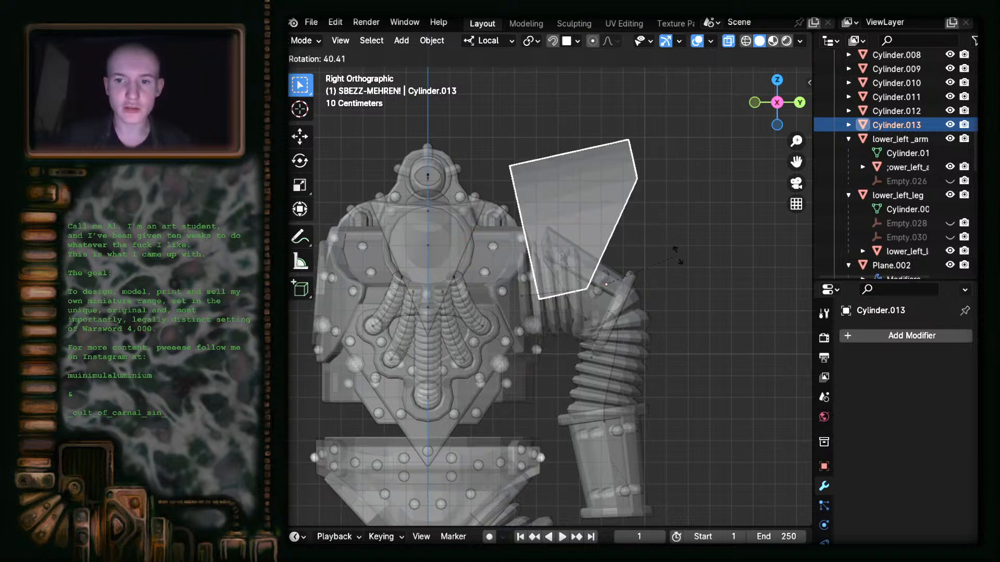
click(685, 269)
key(g)
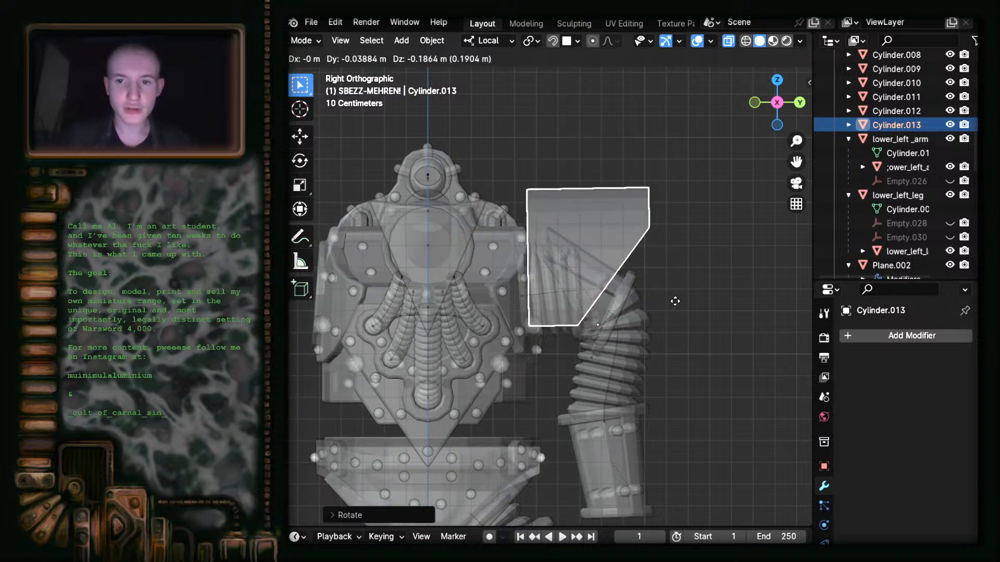
click(683, 307)
- Try different tilts of the shoulder pad in the right view, repositioning it over the raised upper arm after each rotation
key(r)
click(708, 255)
key(g)
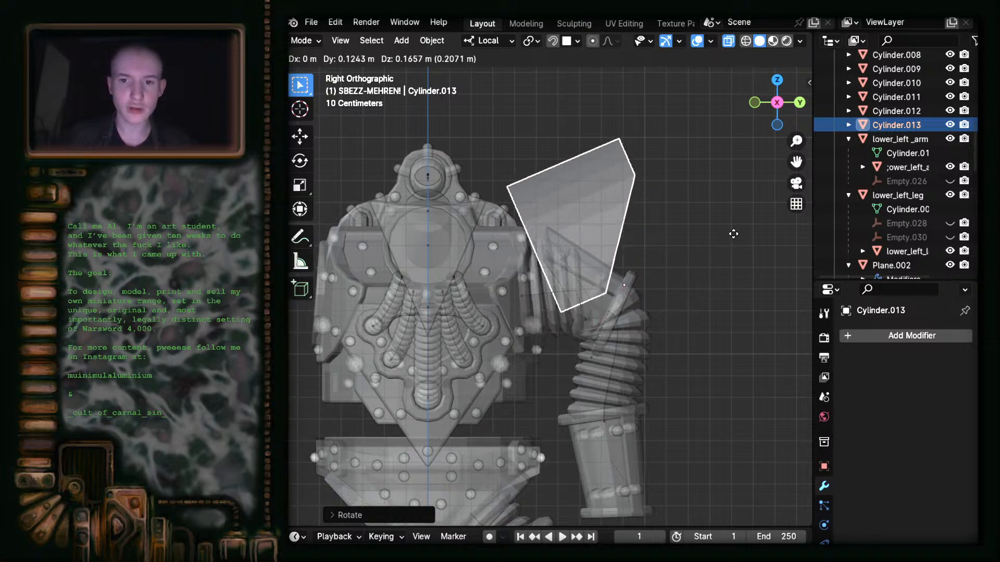
click(732, 239)
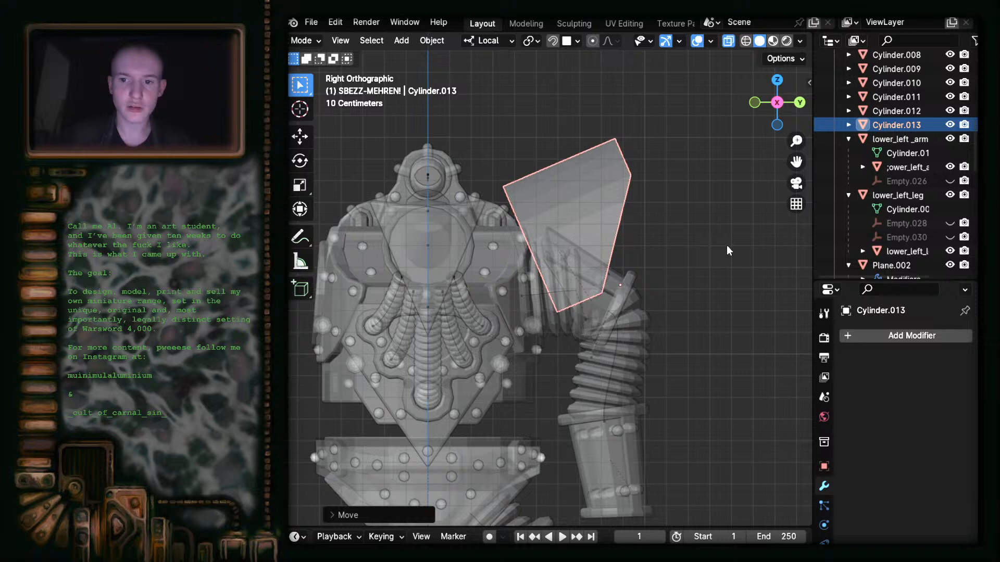
key(r)
click(746, 273)
key(g)
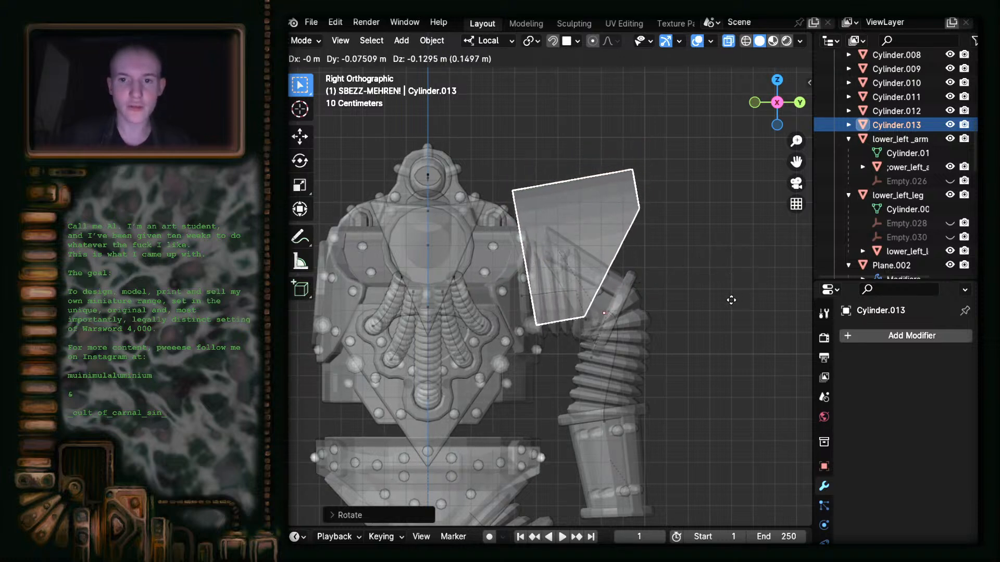
click(738, 298)
- Examine how the tilted shoulder pad sits over the raised arm and beside the torso, in X-ray and solid display
mouse_move(709, 285)
middle_down()
mouse_move(454, 243)
mouse_move(387, 294)
mouse_move(424, 311)
mouse_move(716, 286)
middle_up()
scroll(717, 285, down, 6)
scroll(687, 290, up, 5)
scroll(658, 290, down, 5)
mouse_move(611, 292)
middle_down()
mouse_move(574, 234)
mouse_move(597, 289)
mouse_move(526, 258)
mouse_move(476, 289)
mouse_move(511, 305)
mouse_move(555, 286)
mouse_move(627, 283)
mouse_move(608, 255)
mouse_move(580, 275)
mouse_move(609, 286)
middle_up()
scroll(555, 286, up, 3)
scroll(605, 277, up, 3)
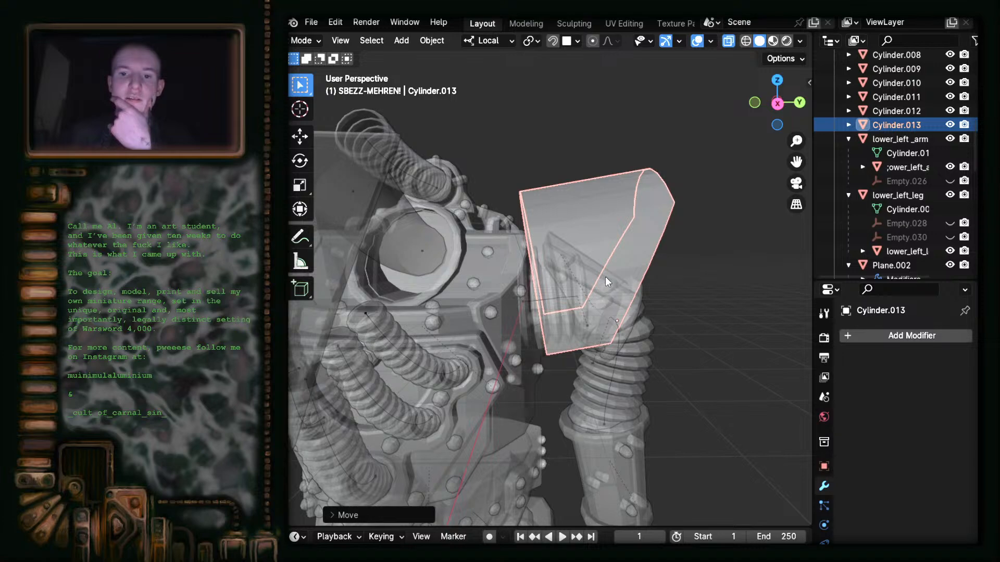
scroll(587, 266, down, 2)
middle_drag(589, 266, 562, 254)
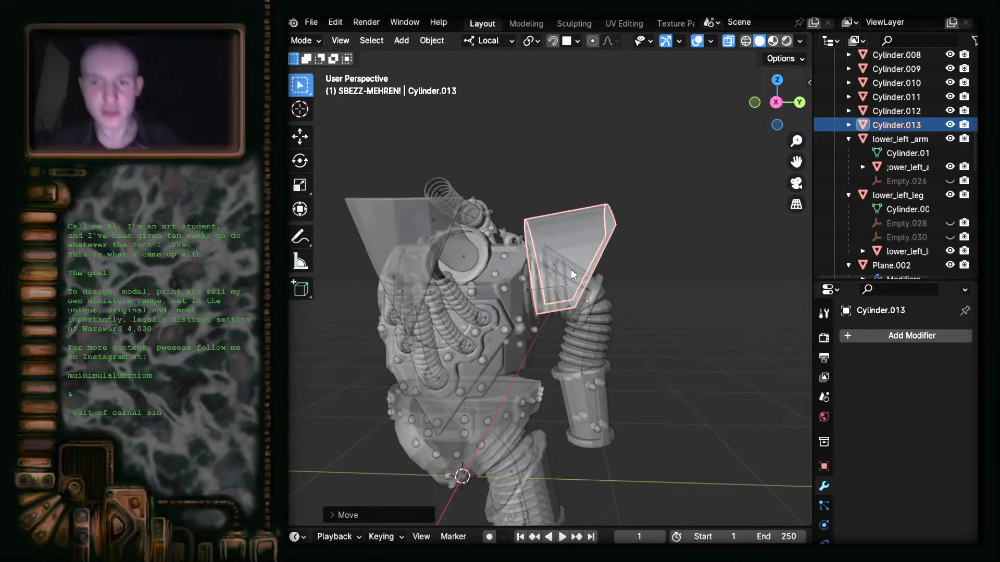
scroll(571, 269, down, 3)
middle_drag(571, 270, 633, 276)
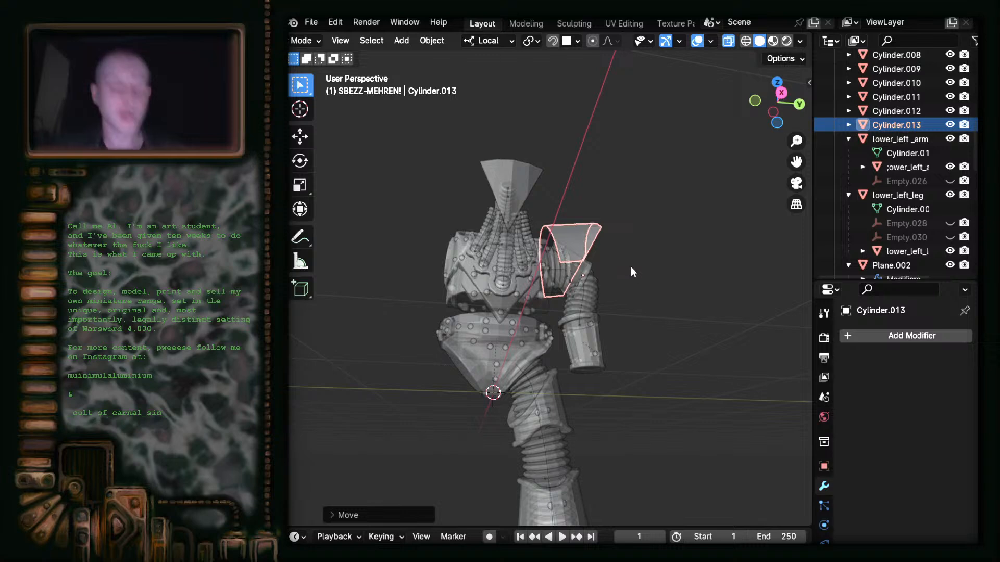
key(alt+z)
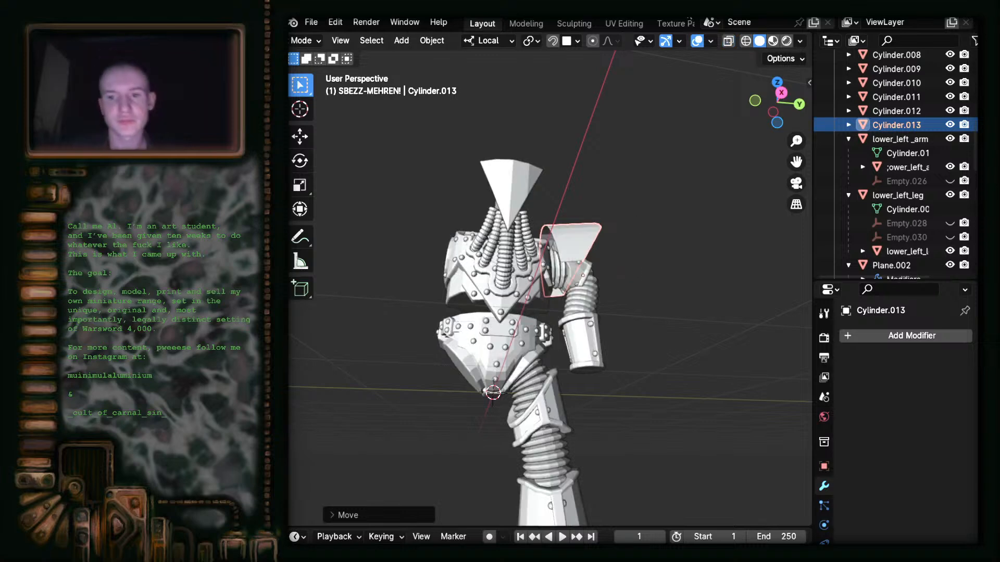
- Return to the right view and undo the trial rotations and moves of the upper left arm and shoulder pad
click(783, 94)
scroll(662, 235, up, 3)
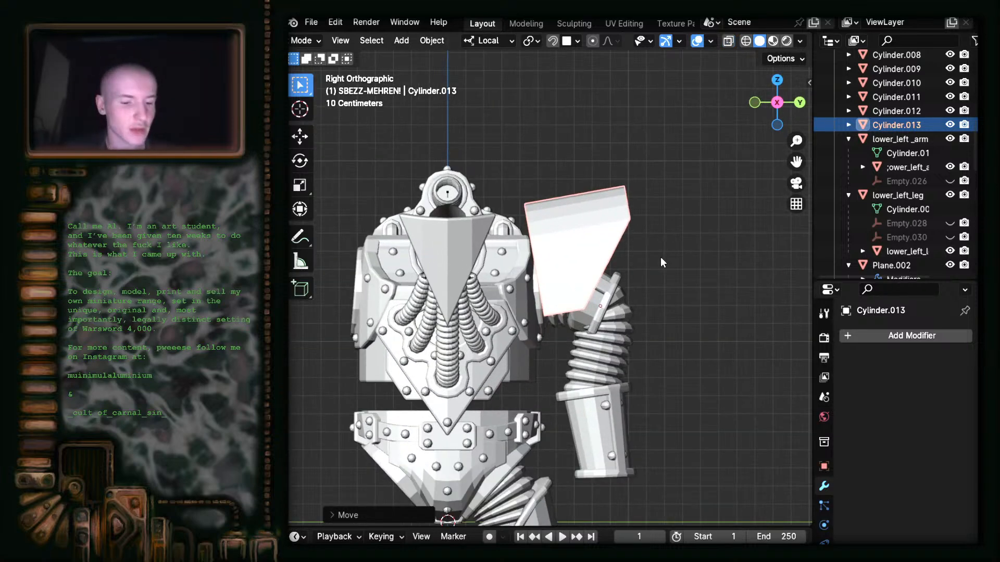
key(ctrl+z)
key(ctrl+z)
key(ctrl+z)
key(ctrl+z)
key(ctrl+z)
key(ctrl+z)
key(ctrl+z)
key(ctrl+z)
key(ctrl+z)
key(ctrl+z)
key(ctrl+z)
key(ctrl+z)
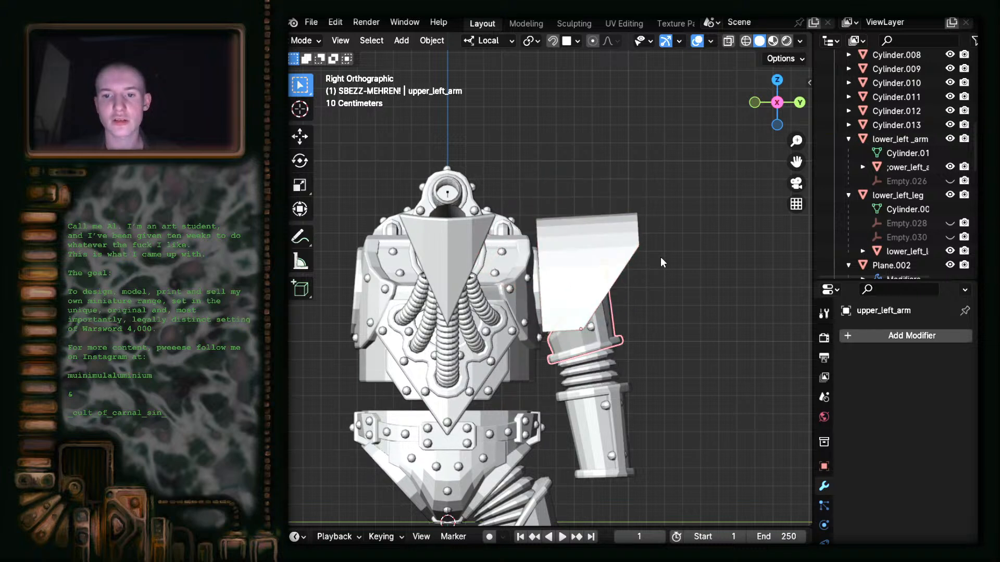
click(603, 266)
key(ctrl+z)
- Try rotating the shoulder pad on its own in the top orthographic view
middle_drag(610, 252, 637, 350)
click(775, 90)
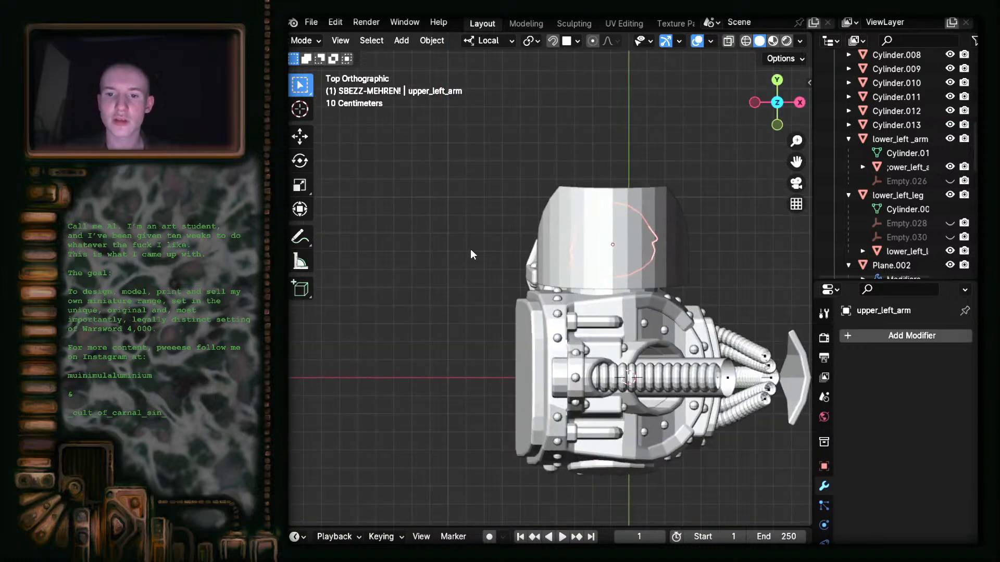
click(593, 204)
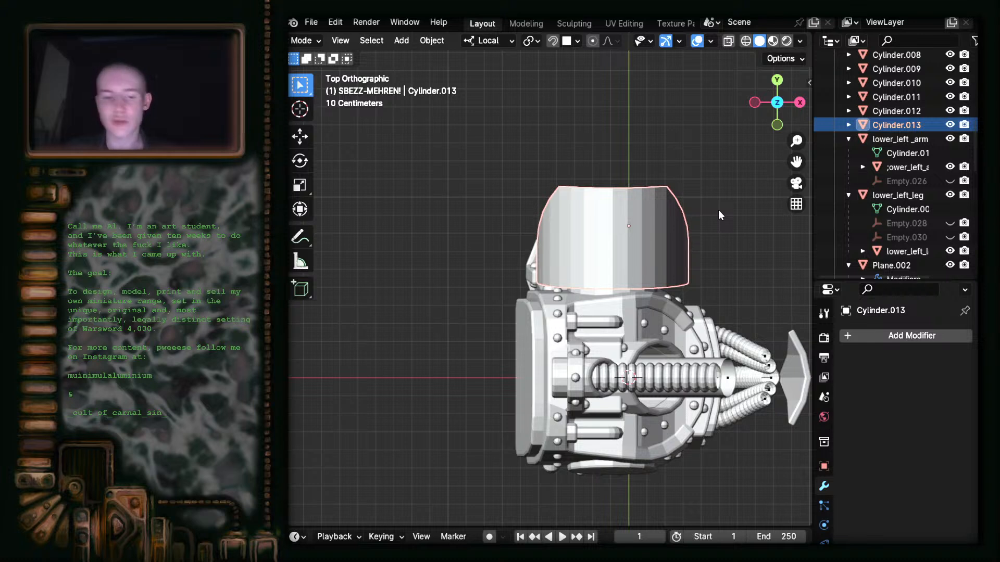
key(r)
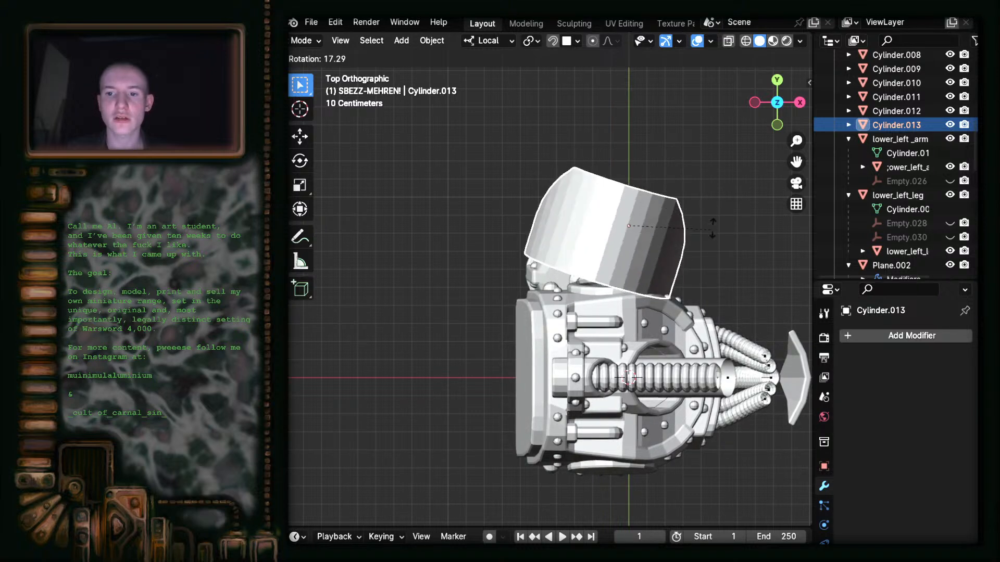
key(Escape)
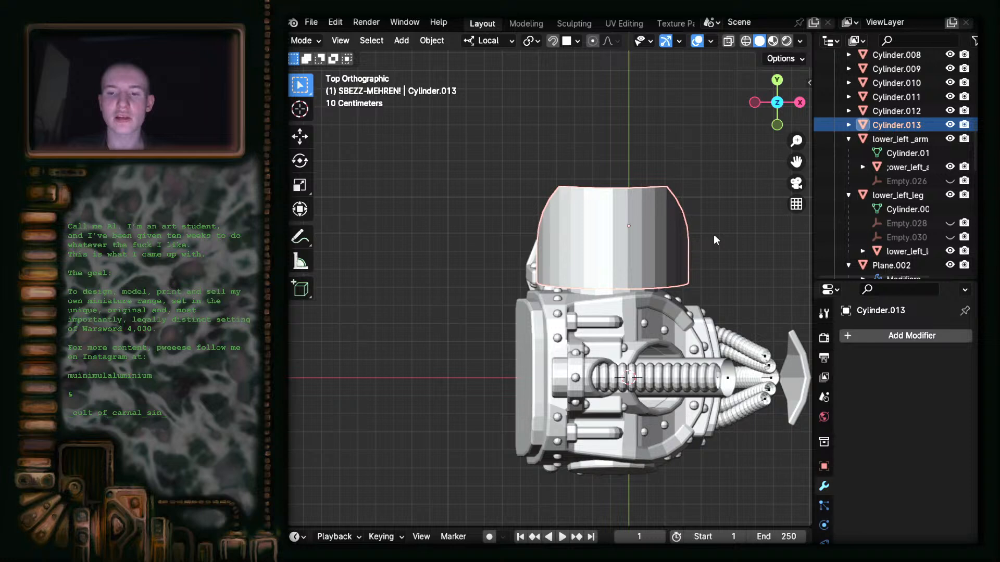
- Try rotating the shoulder pad in the back orthographic view and moving it about 0.21 m diagonally upward over the arm
click(778, 80)
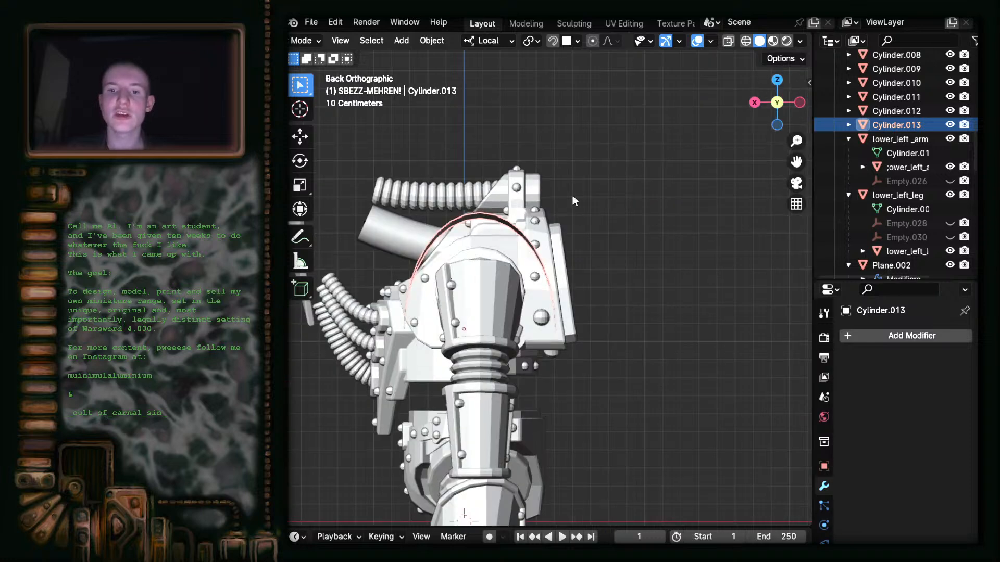
key(r)
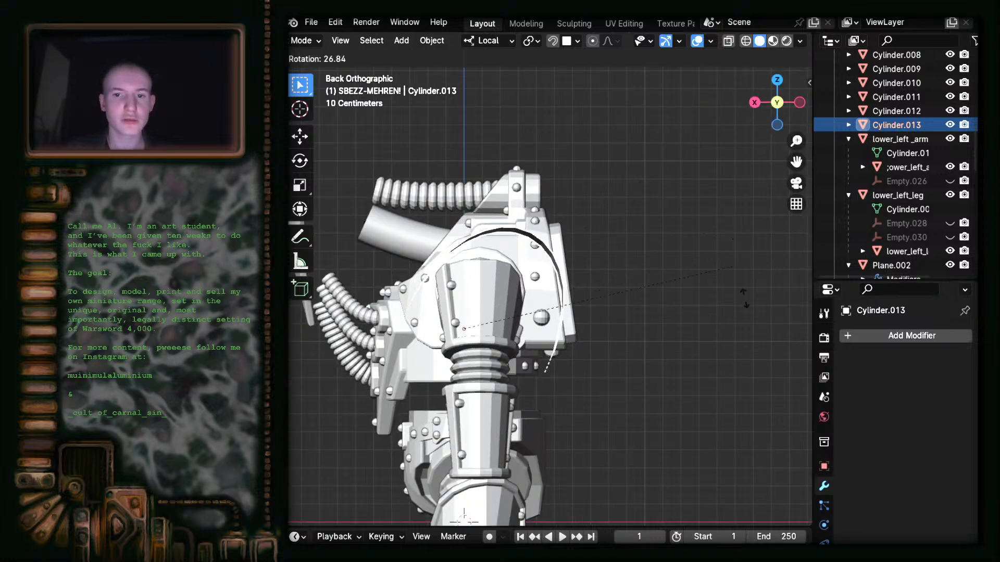
click(744, 312)
key(g)
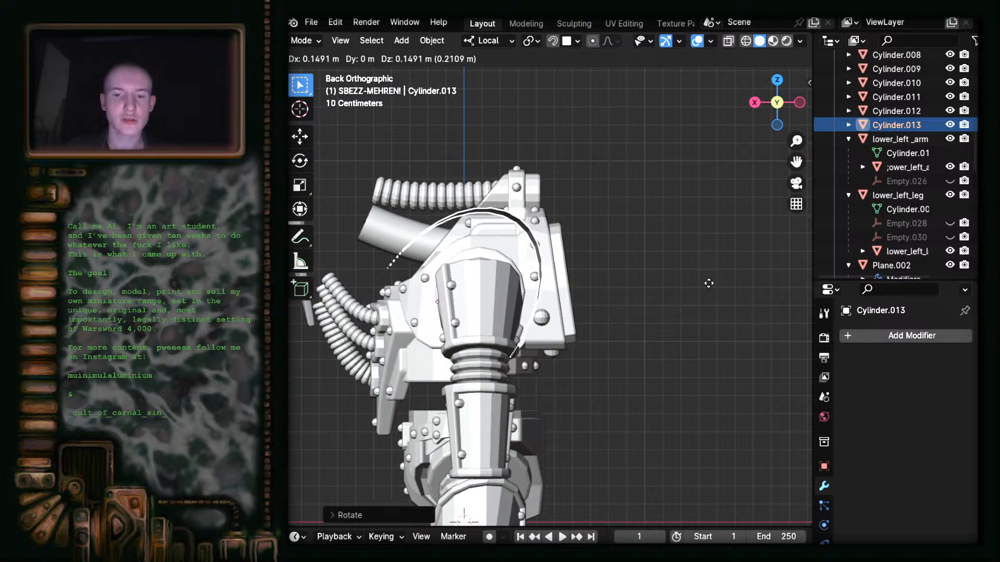
click(588, 337)
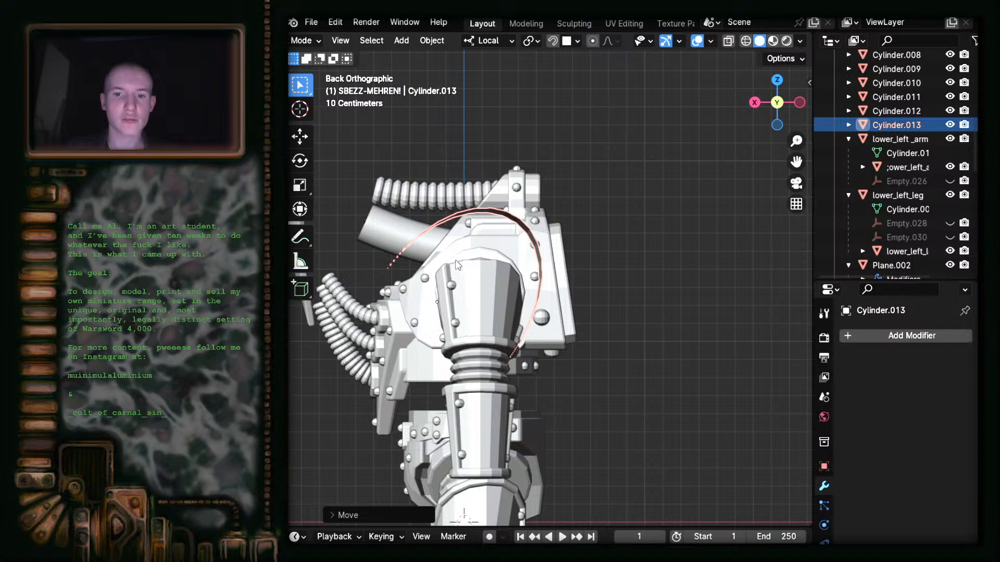
- Try tilting and shifting the shoulder pad in the right view, and check its position against the torso from above
click(754, 102)
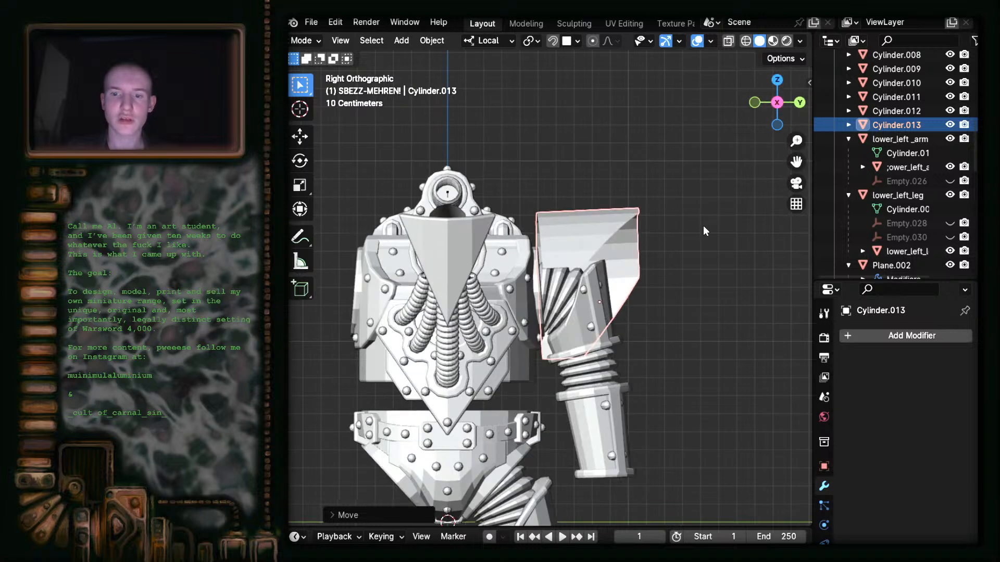
key(r)
click(698, 169)
key(g)
click(724, 192)
middle_drag(717, 201, 519, 279)
middle_drag(592, 268, 766, 308)
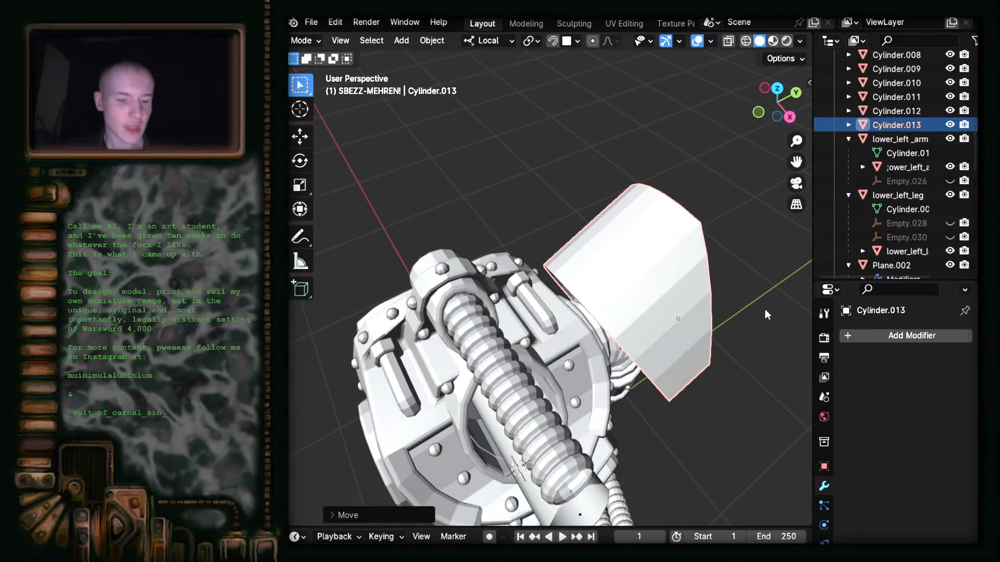
- Undo the shoulder pad's trial rotations and moves from the back and right views
key(ctrl+z)
key(ctrl+z)
key(ctrl+z)
key(ctrl+z)
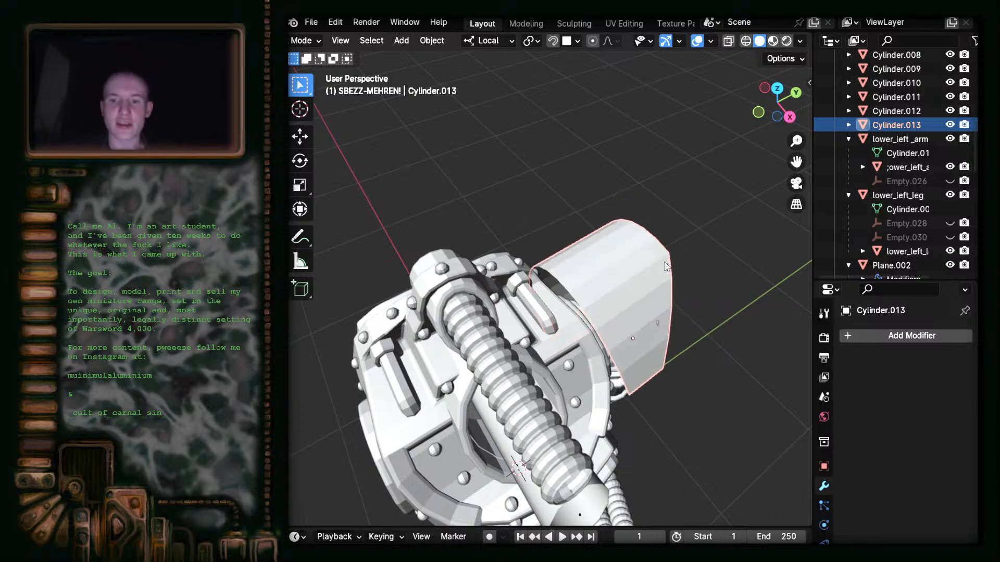
- Examine the shoulder pad's coverage of the upper left arm from the arm's outer side and from the front
scroll(682, 203, down, 3)
middle_drag(680, 211, 444, 226)
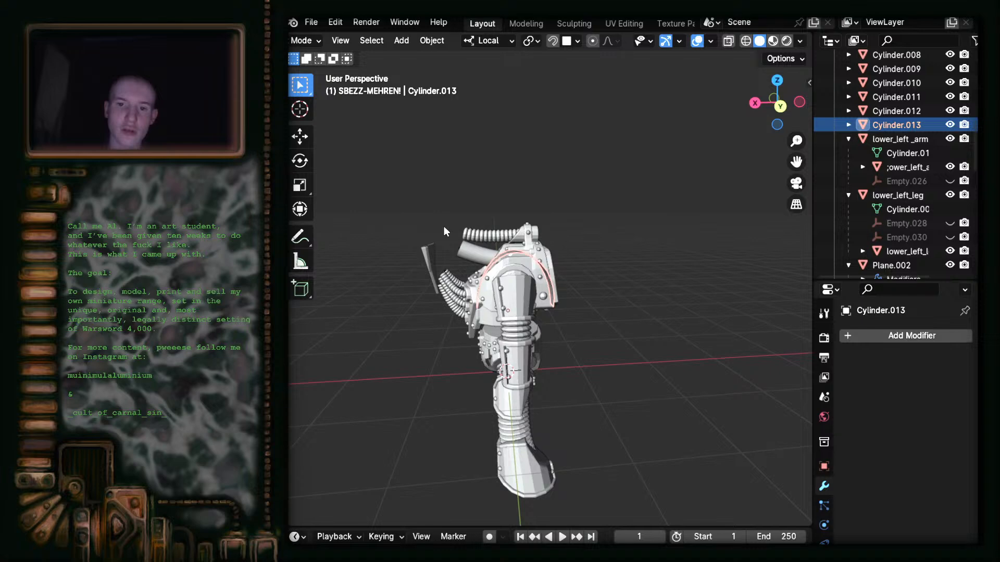
scroll(444, 229, up, 2)
shift+middle_drag(527, 307, 605, 283)
scroll(605, 284, up, 2)
scroll(601, 290, down, 4)
shift+middle_drag(566, 325, 487, 356)
scroll(604, 273, up, 3)
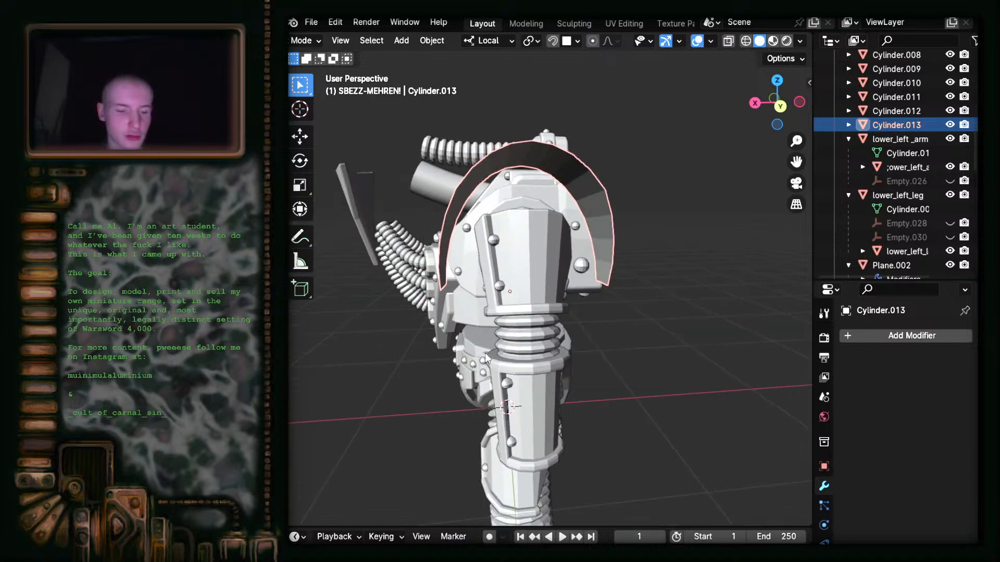
click(488, 355)
scroll(520, 263, down, 3)
middle_drag(542, 267, 719, 191)
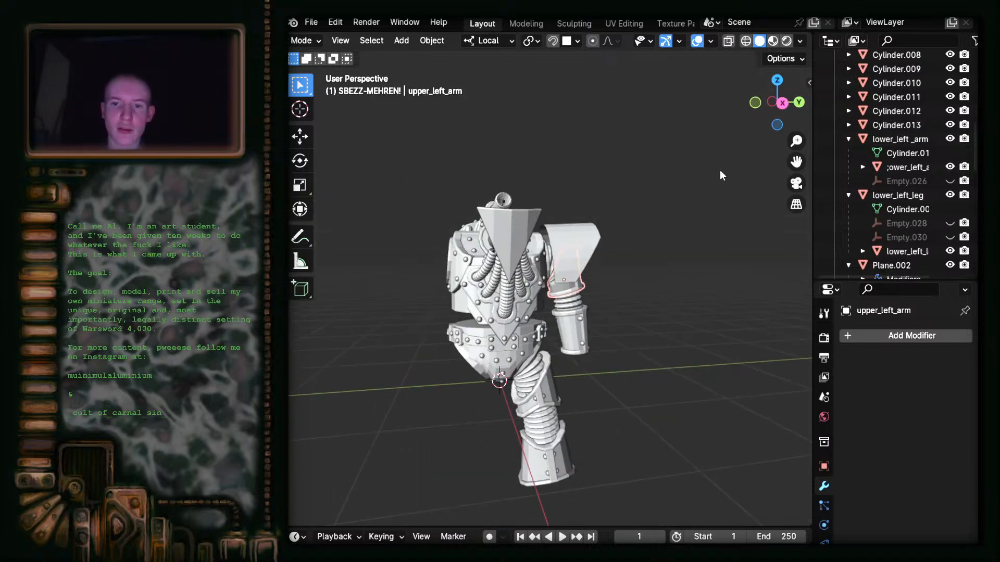
- Examine the shoulder pad's proportions and placement beside the torso from the right orthographic view and an angled view
click(783, 104)
scroll(630, 240, up, 5)
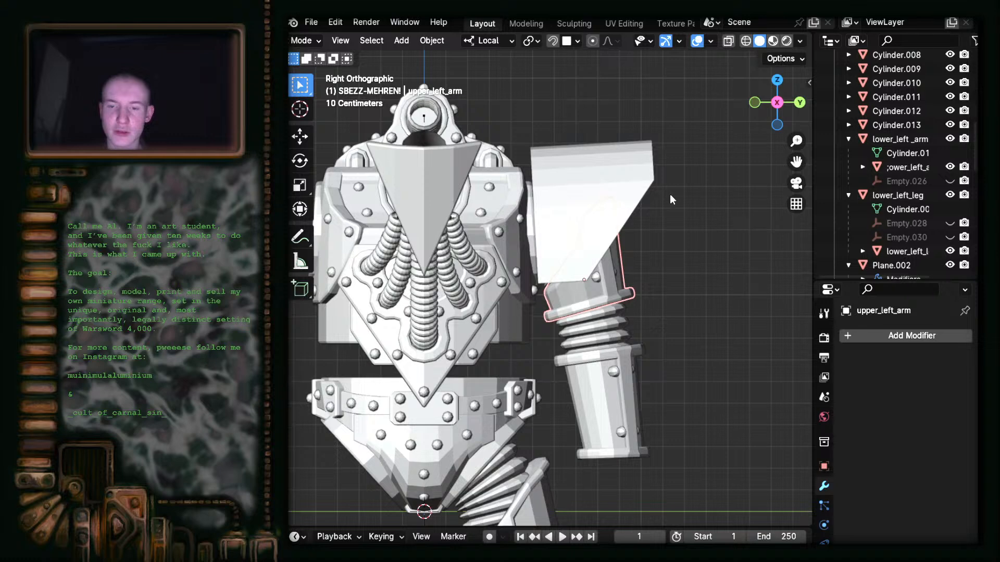
click(618, 157)
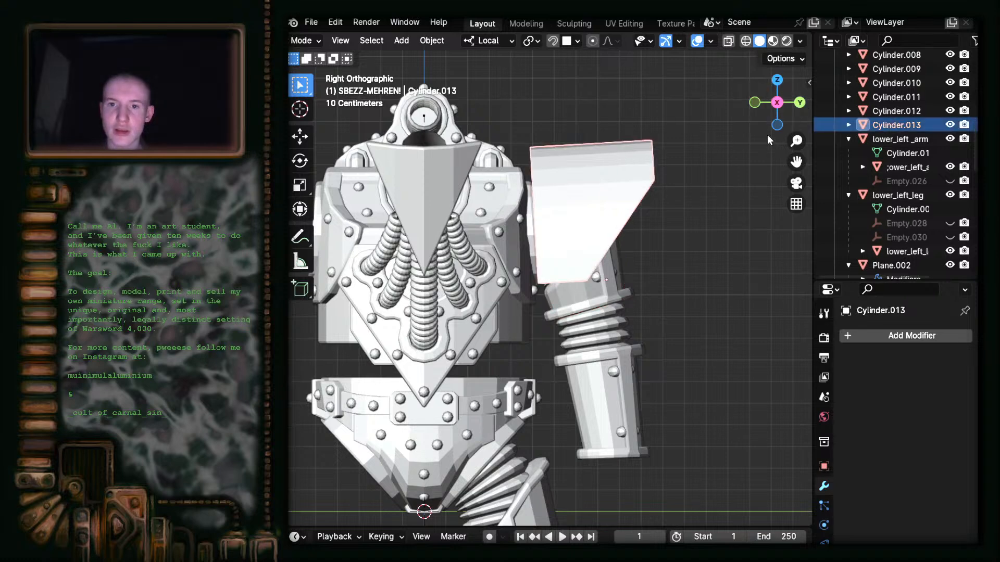
scroll(696, 192, down, 5)
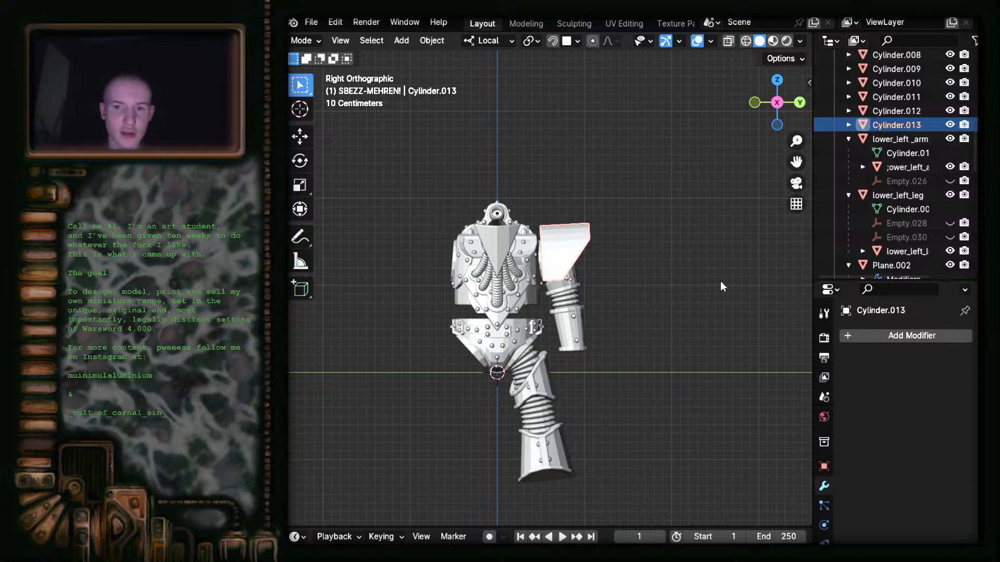
click(679, 255)
scroll(679, 255, down, 4)
scroll(679, 254, up, 5)
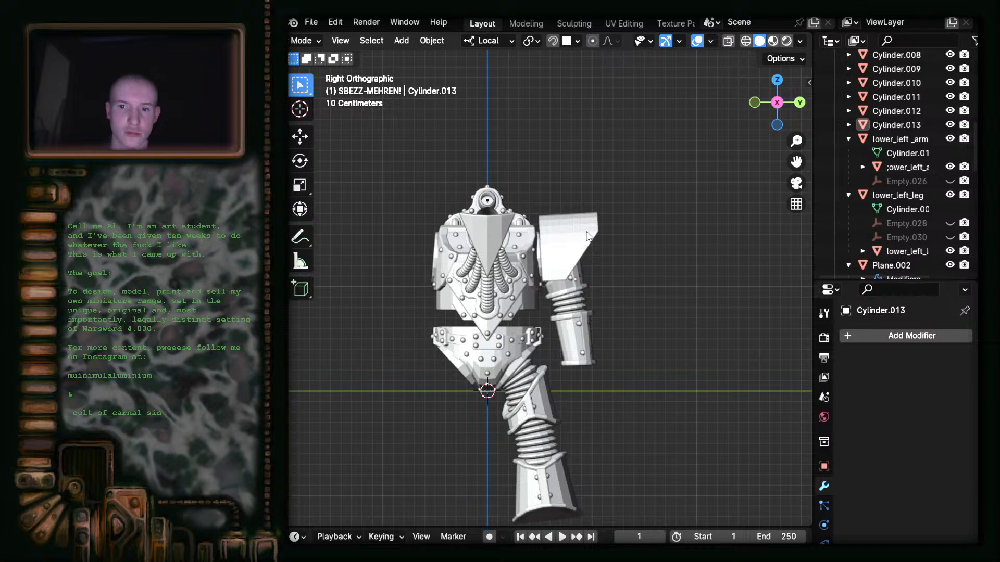
scroll(587, 236, down, 4)
mouse_move(586, 236)
middle_down()
mouse_move(492, 227)
mouse_move(465, 342)
mouse_move(678, 291)
mouse_move(627, 209)
mouse_move(464, 257)
mouse_move(807, 289)
mouse_move(754, 365)
mouse_move(437, 349)
mouse_move(605, 257)
mouse_move(615, 287)
mouse_move(784, 285)
mouse_move(562, 255)
mouse_move(633, 246)
mouse_move(559, 254)
mouse_move(583, 320)
mouse_move(586, 308)
mouse_move(559, 327)
mouse_move(588, 276)
middle_up()
scroll(559, 254, up, 3)
click(800, 41)
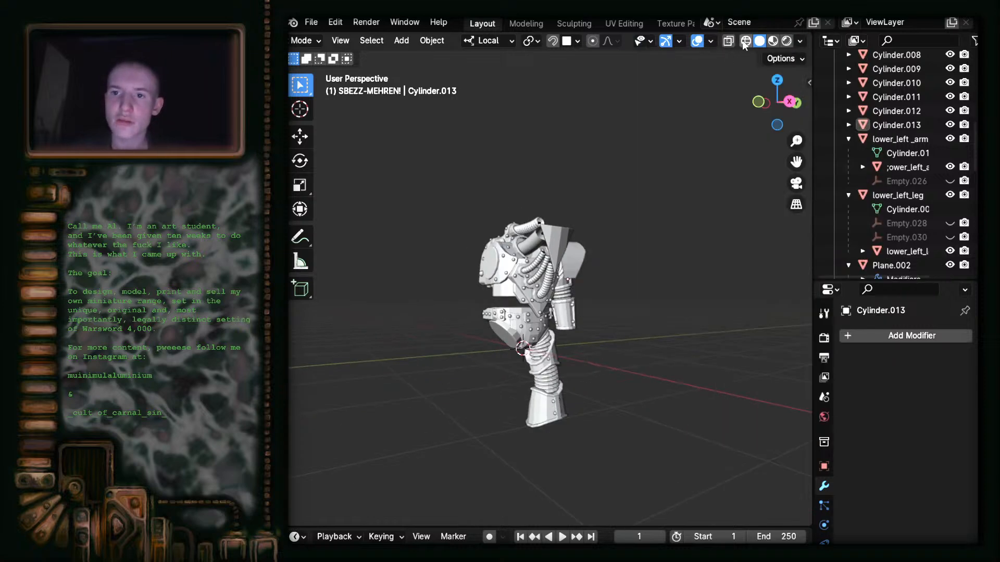
click(804, 78)
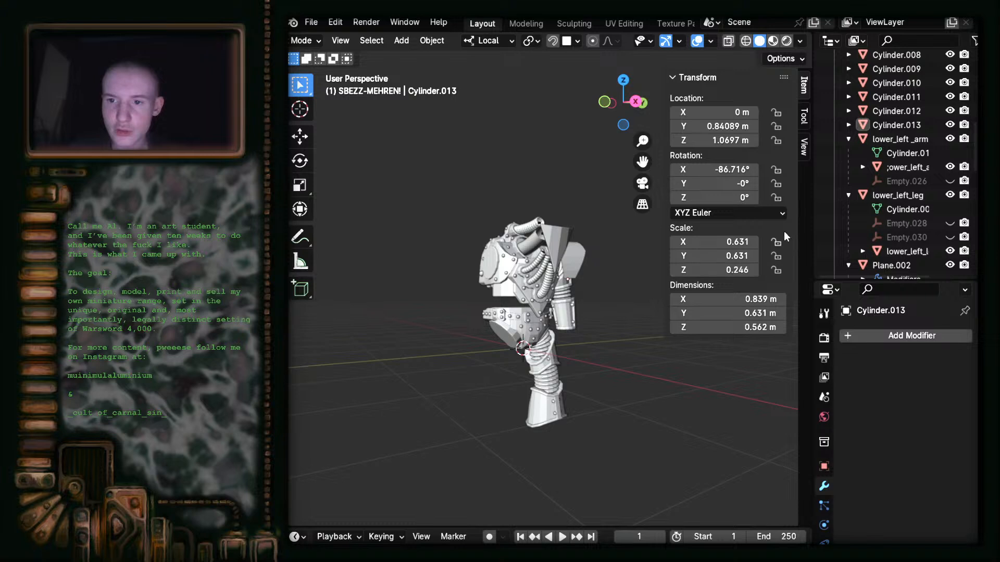
click(803, 151)
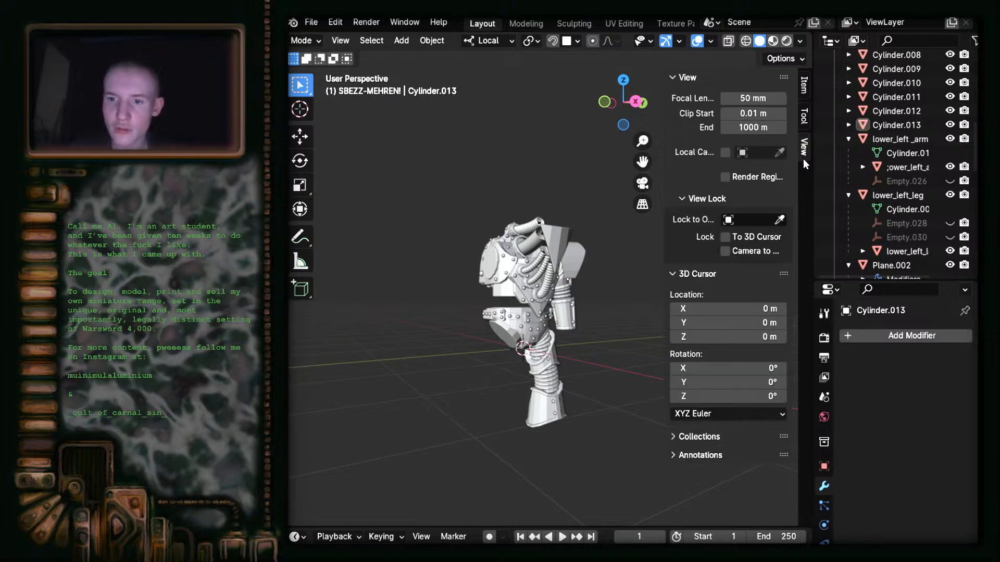
click(805, 118)
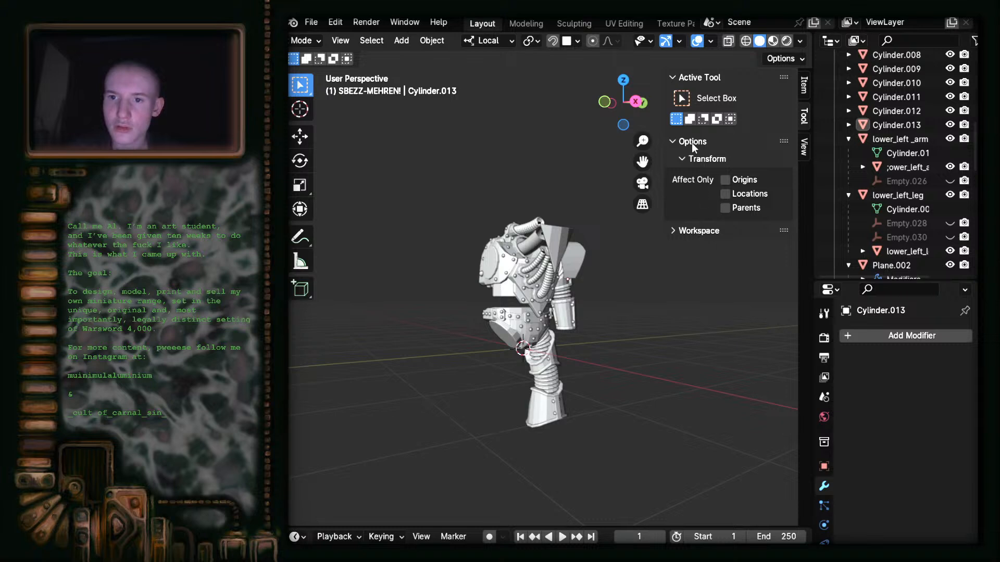
click(709, 231)
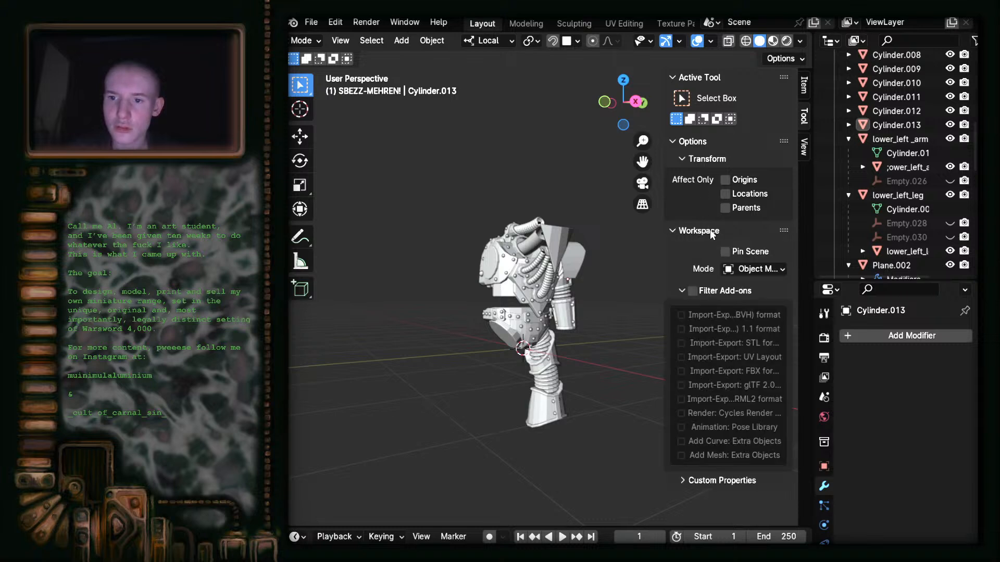
click(803, 146)
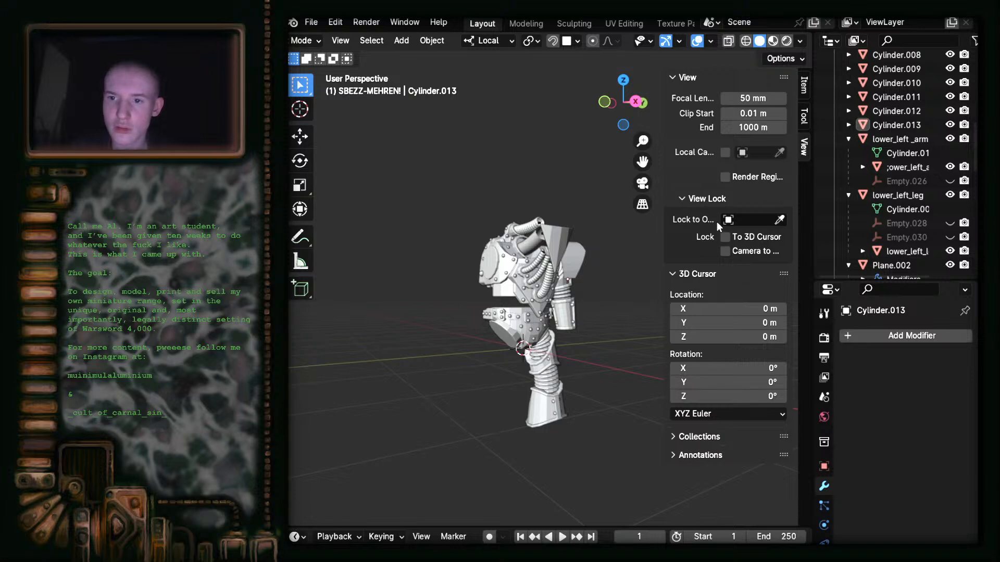
click(804, 86)
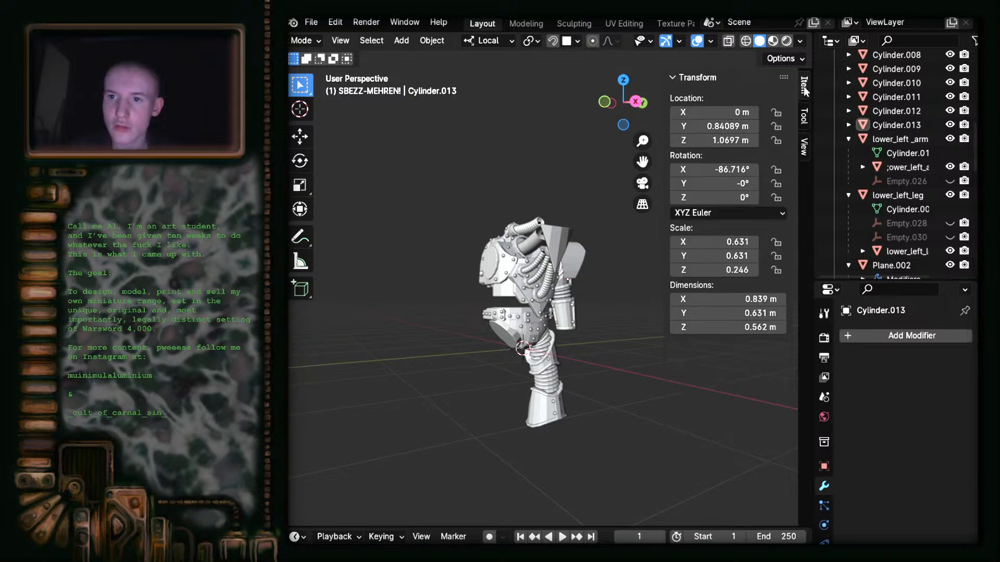
click(805, 148)
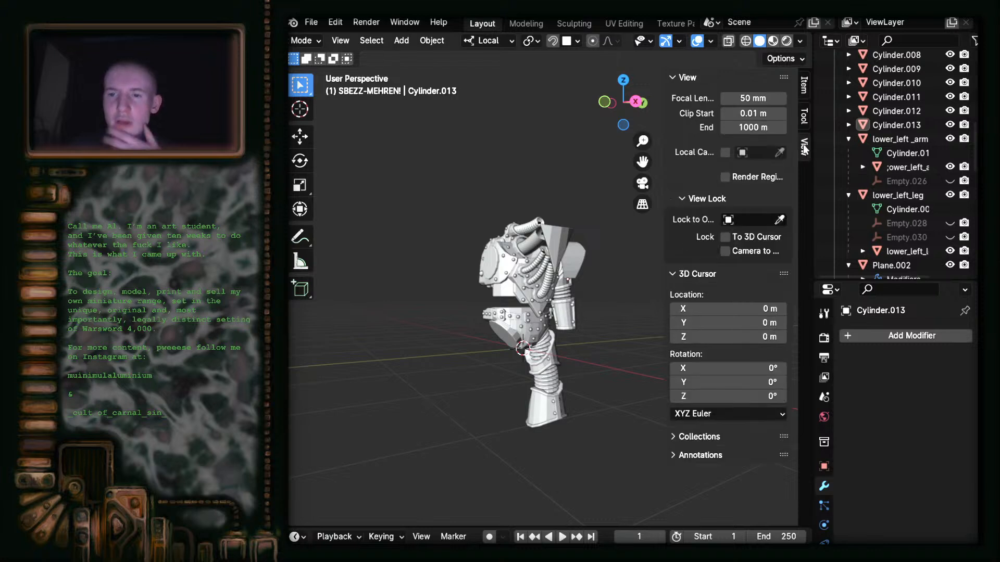
click(792, 59)
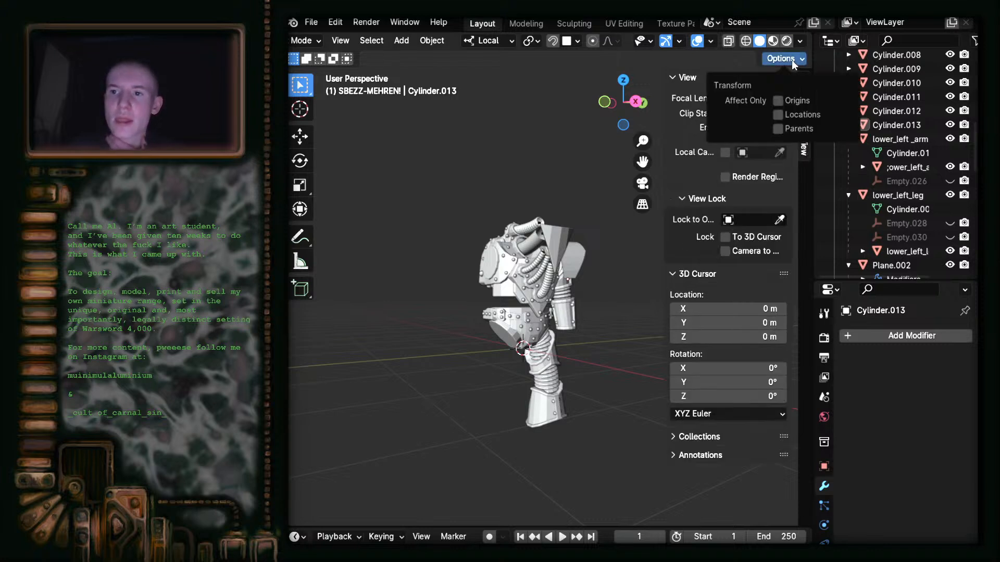
click(792, 60)
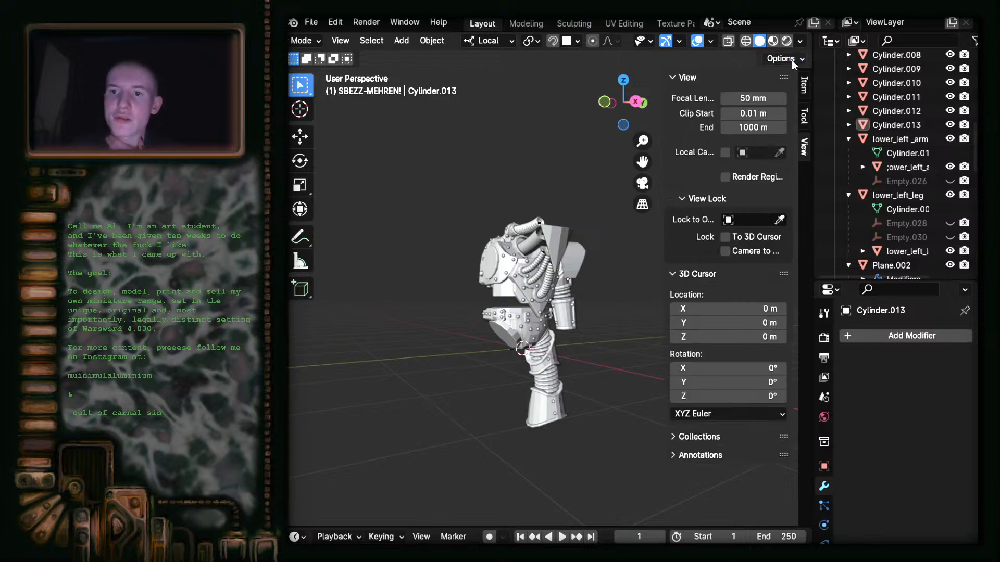
click(649, 41)
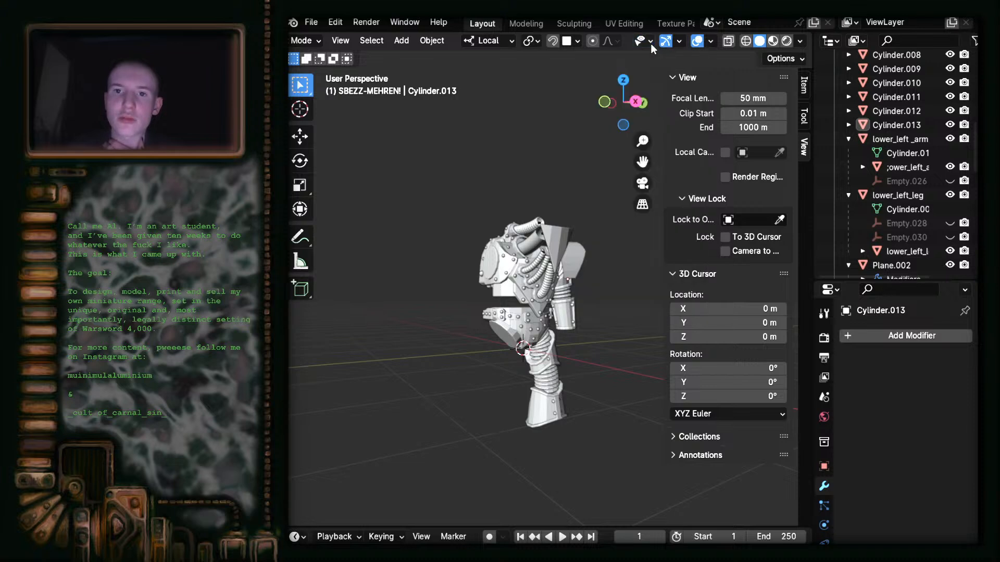
click(697, 435)
scroll(698, 435, down, 1)
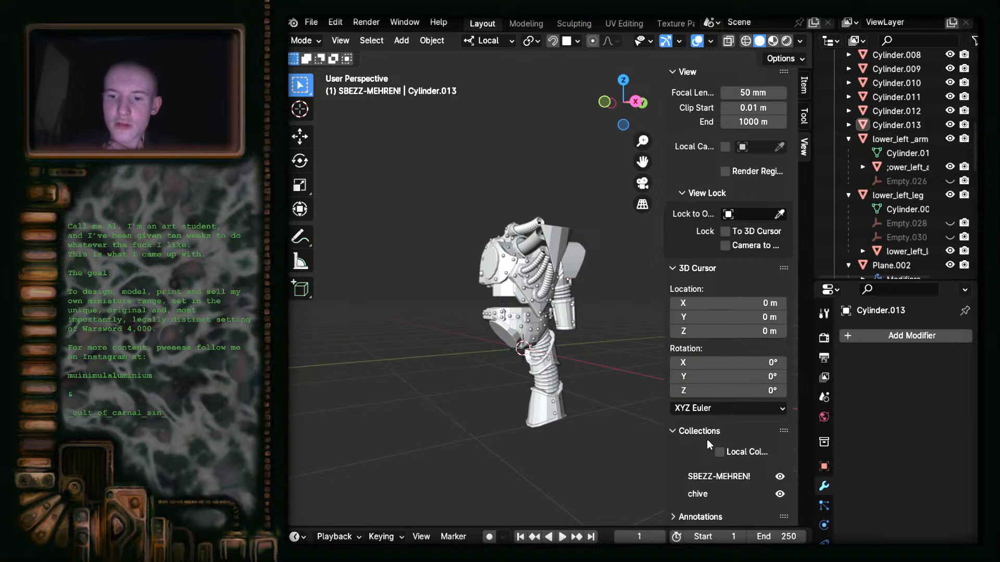
click(706, 436)
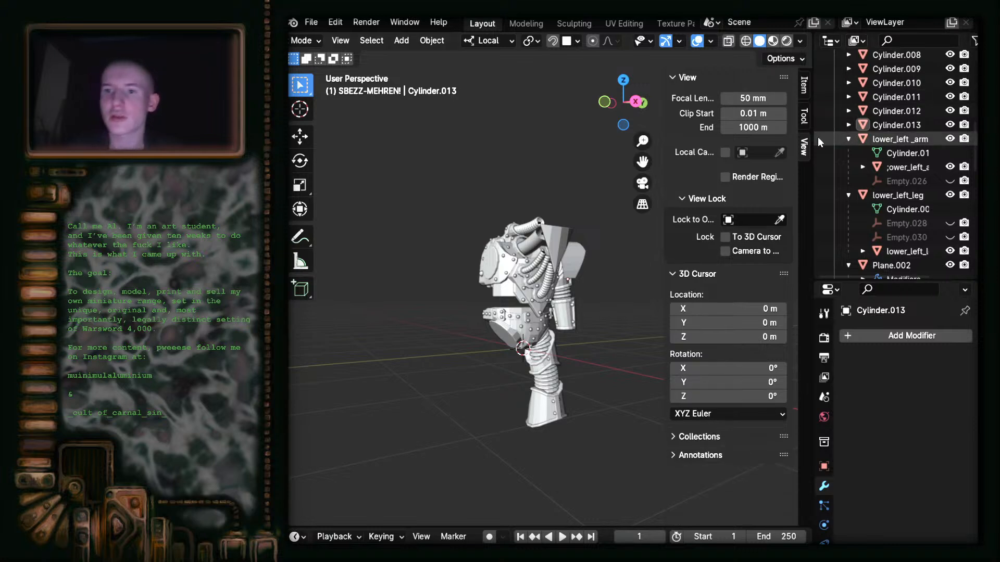
click(804, 117)
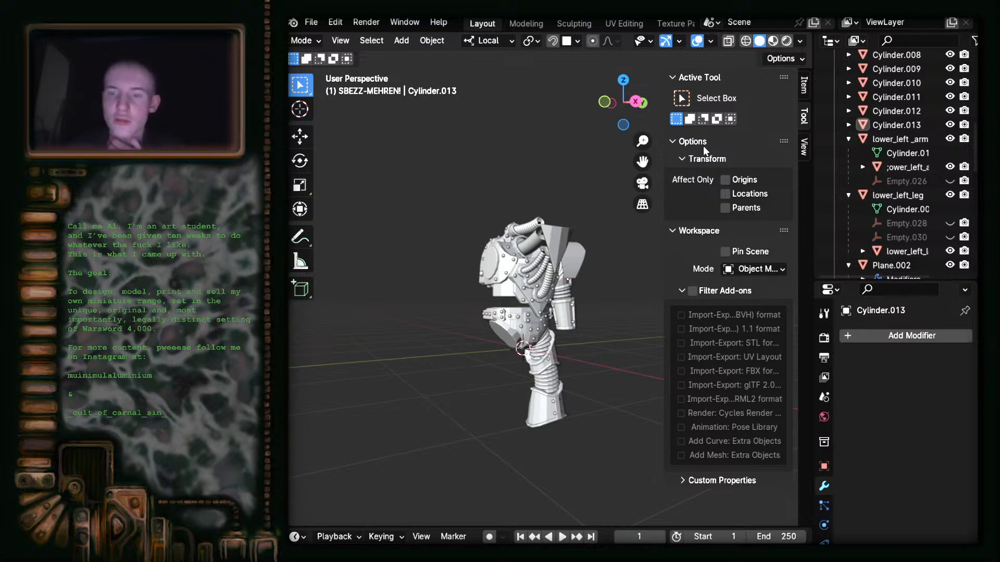
key(n)
- Open the left shoulder pad's mesh for editing in the right orthographic view
scroll(614, 236, up, 5)
middle_drag(713, 251, 702, 110)
click(784, 97)
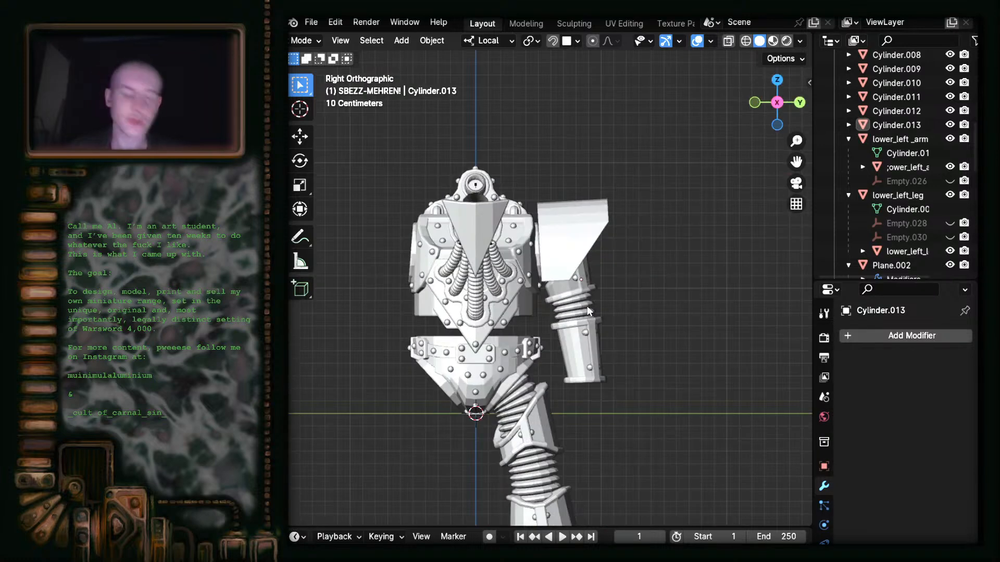
scroll(600, 348, up, 5)
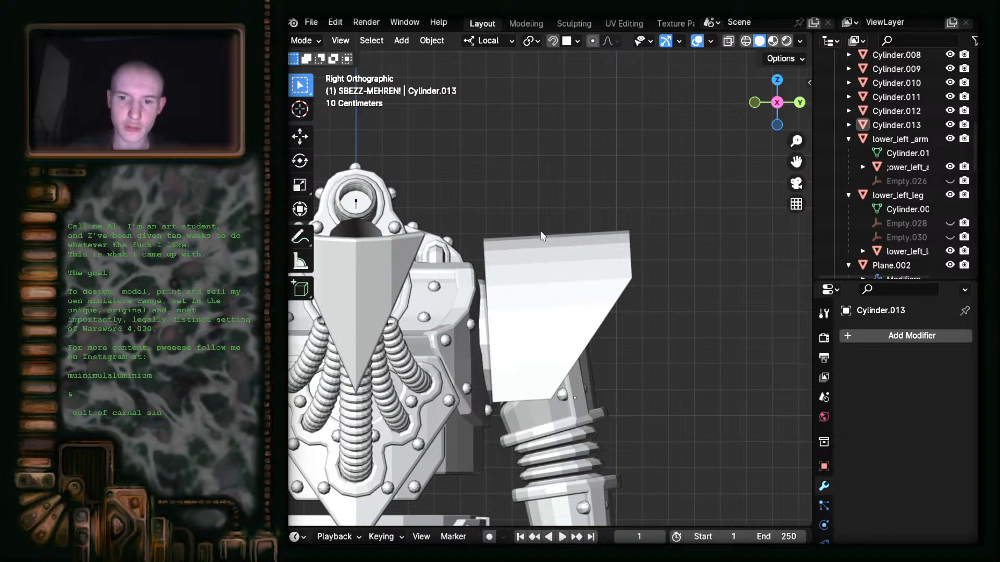
click(597, 247)
scroll(657, 312, up, 4)
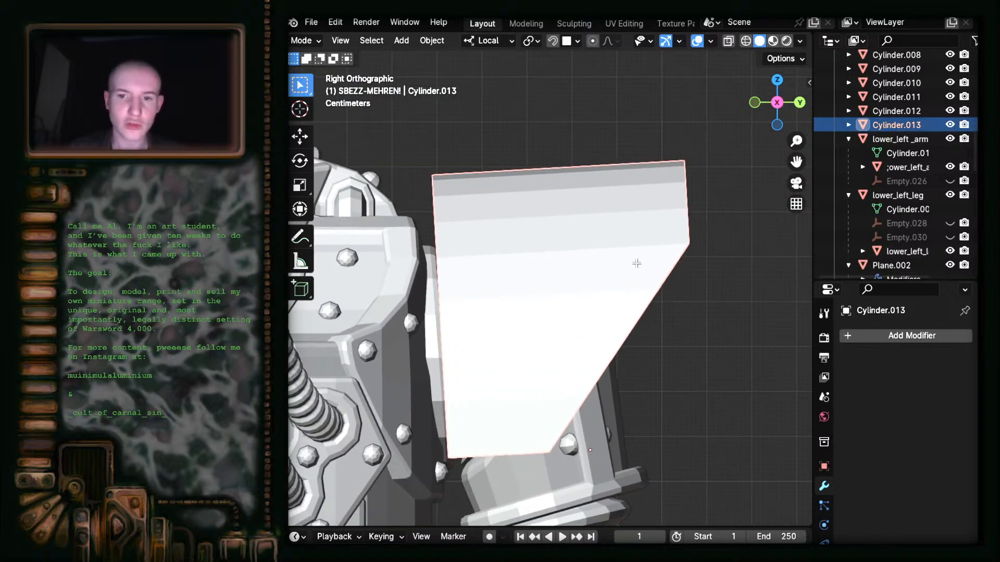
key(Tab)
scroll(523, 220, down, 4)
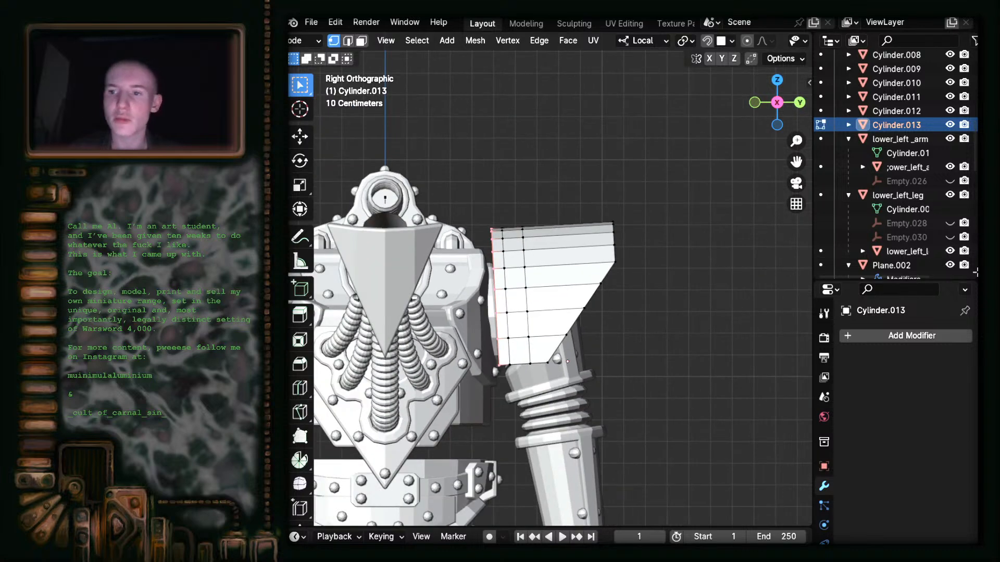
- Include the reference collection in the view layer so the drawing shows behind the shoulder pad
scroll(936, 258, down, 5)
scroll(936, 258, down, 8)
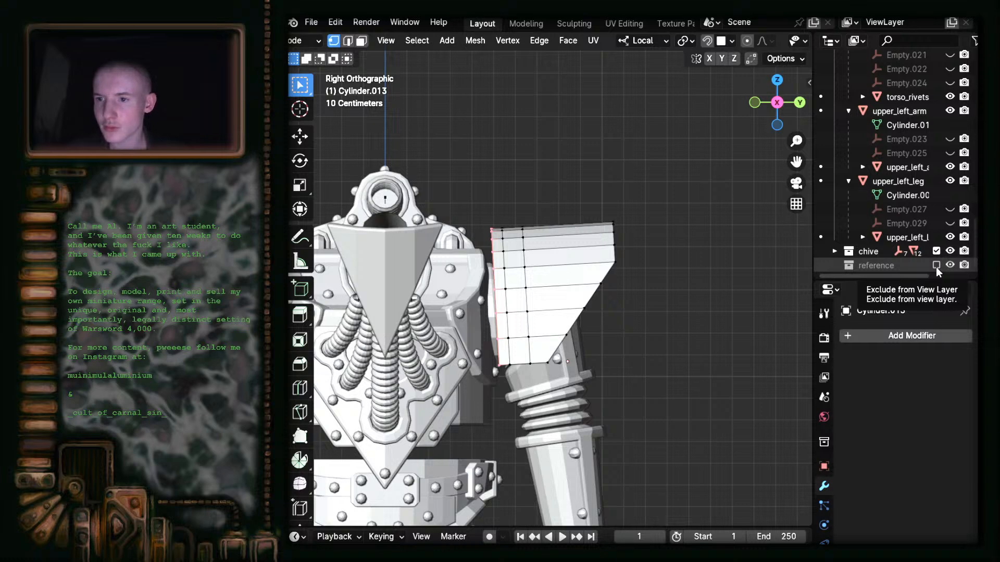
click(936, 265)
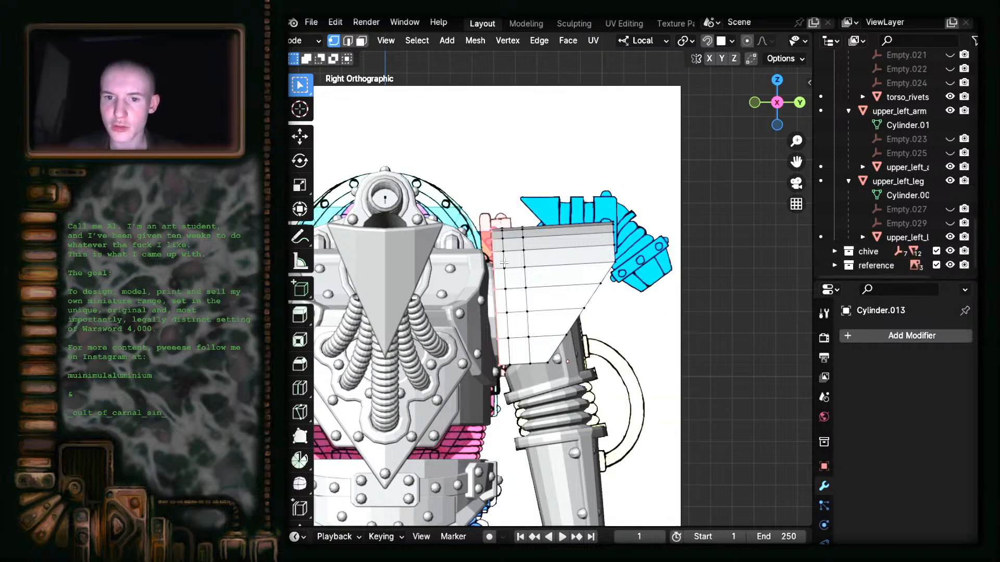
scroll(532, 265, up, 3)
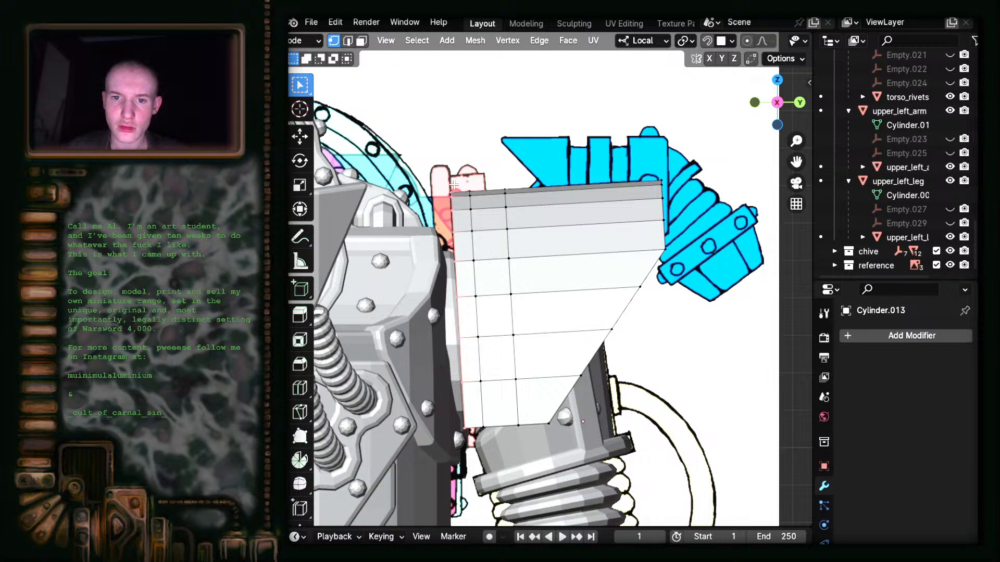
- Extrude the shoulder pad's two bands of outer faces nearest the torso along their normals by about 0.07 m
click(361, 40)
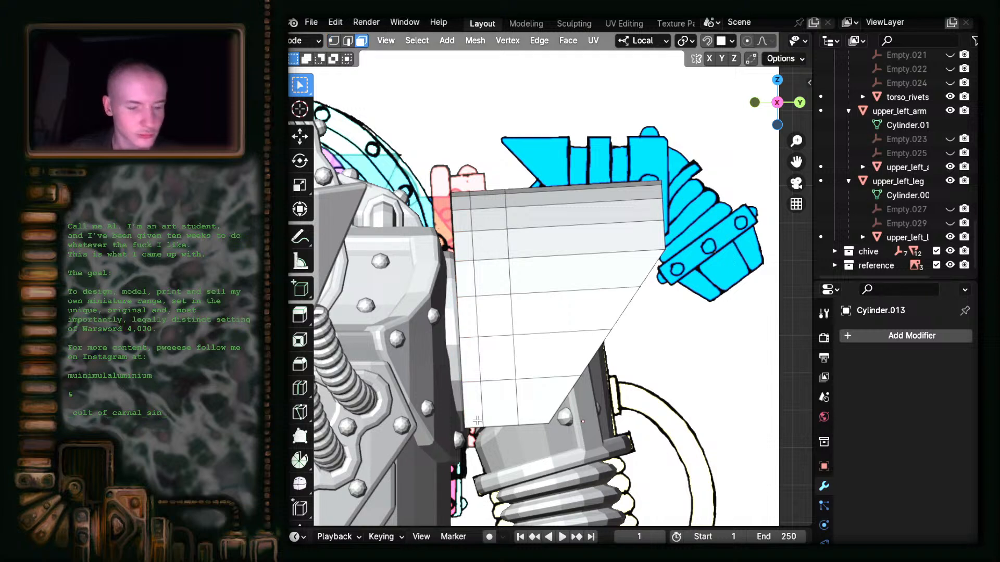
click(501, 401)
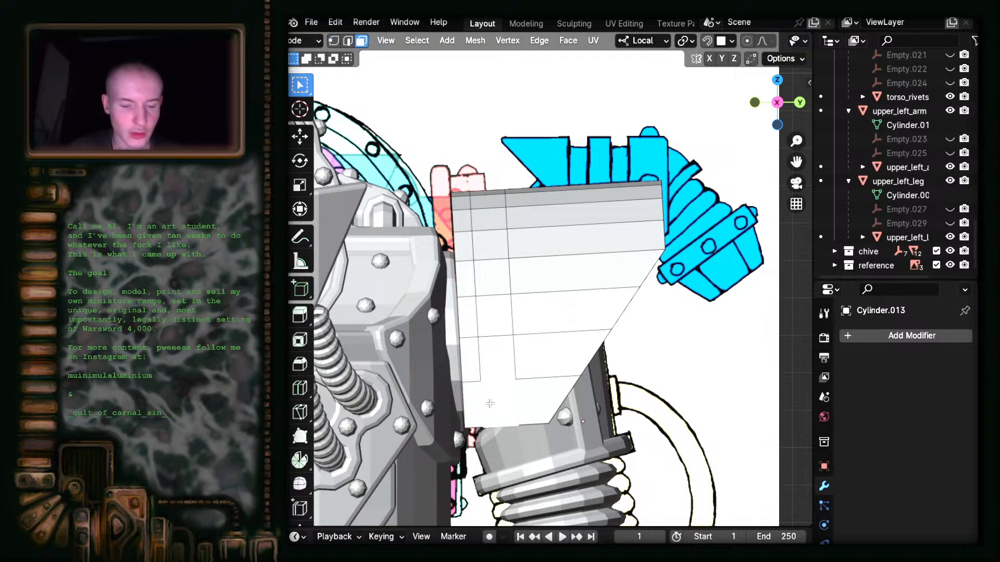
click(498, 389)
alt+click(498, 385)
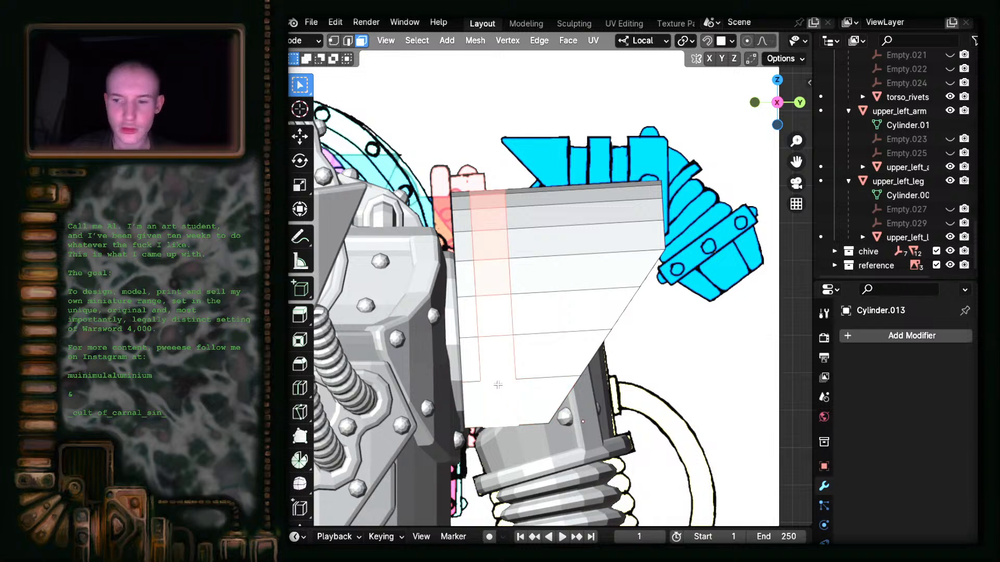
shift+click(472, 389)
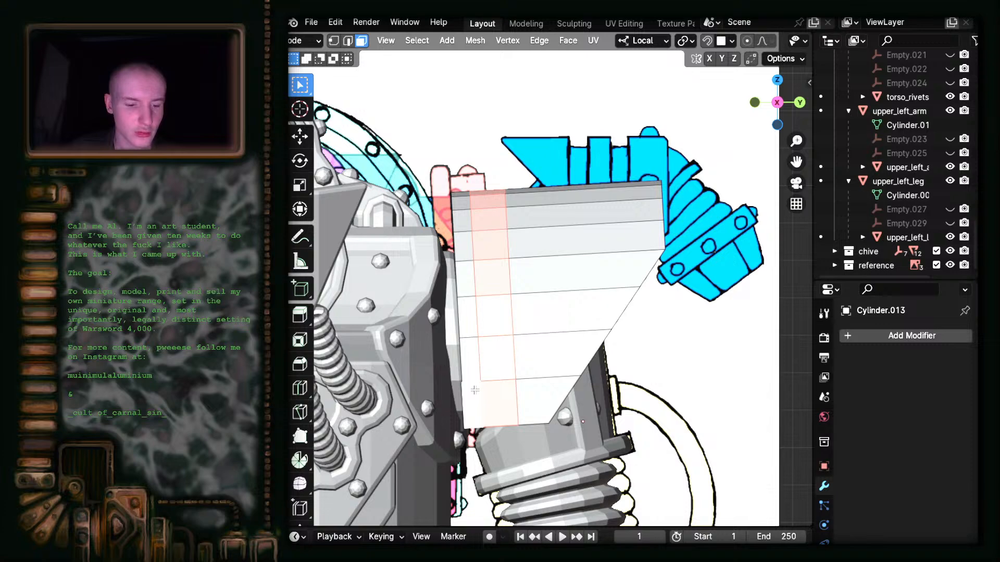
alt+shift+click(474, 390)
alt+shift+click(475, 382)
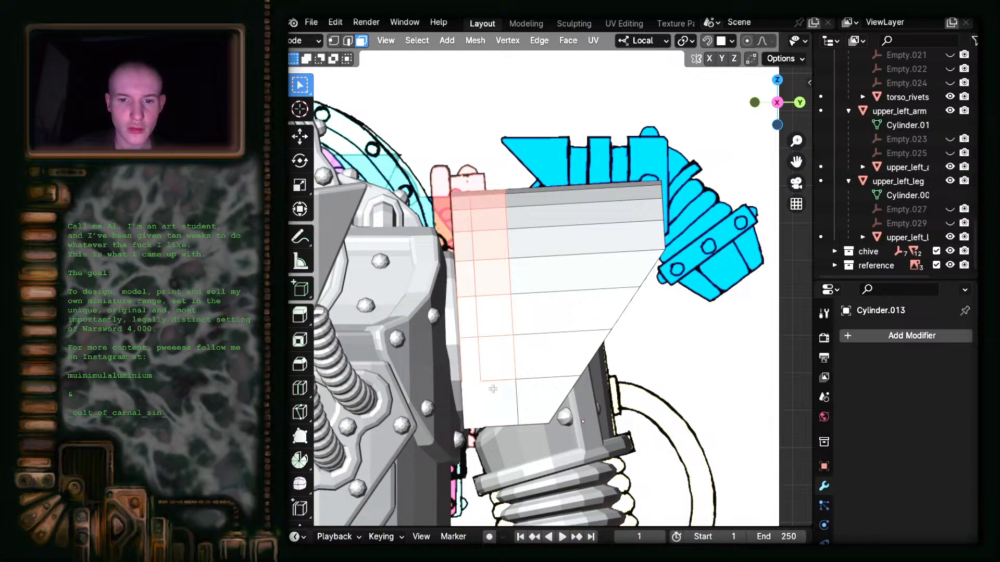
middle_drag(504, 380, 562, 331)
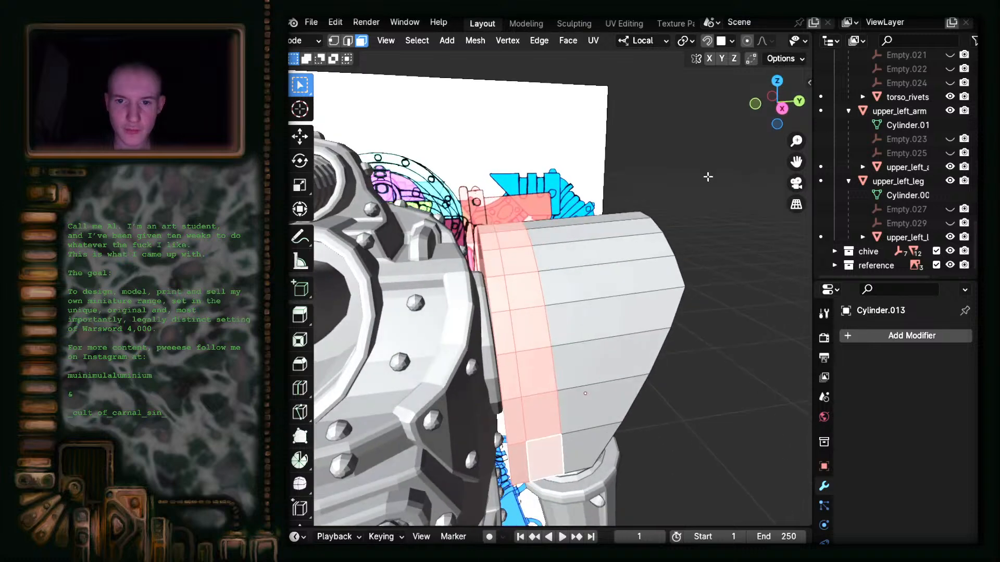
click(780, 105)
scroll(553, 355, up, 2)
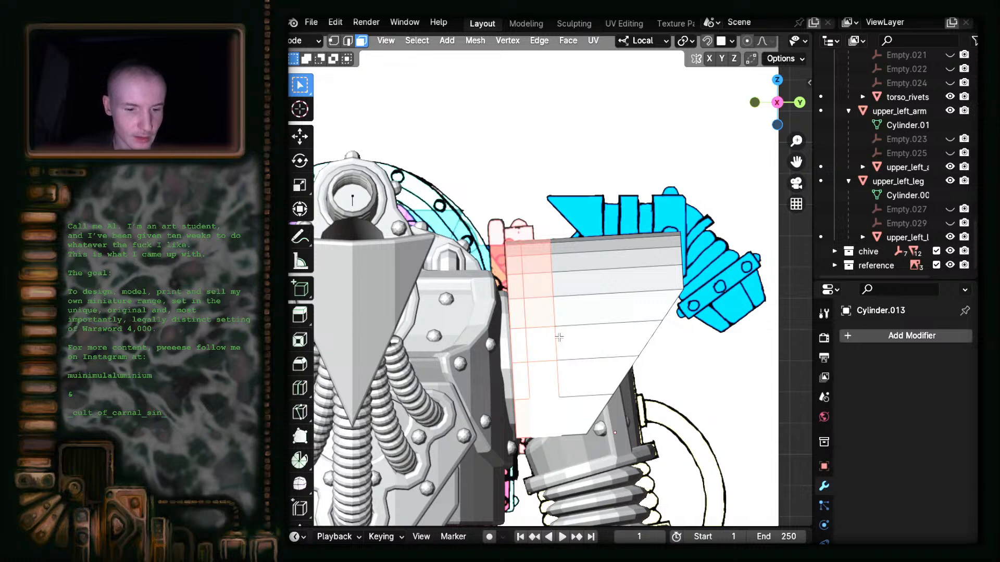
right_click(583, 329)
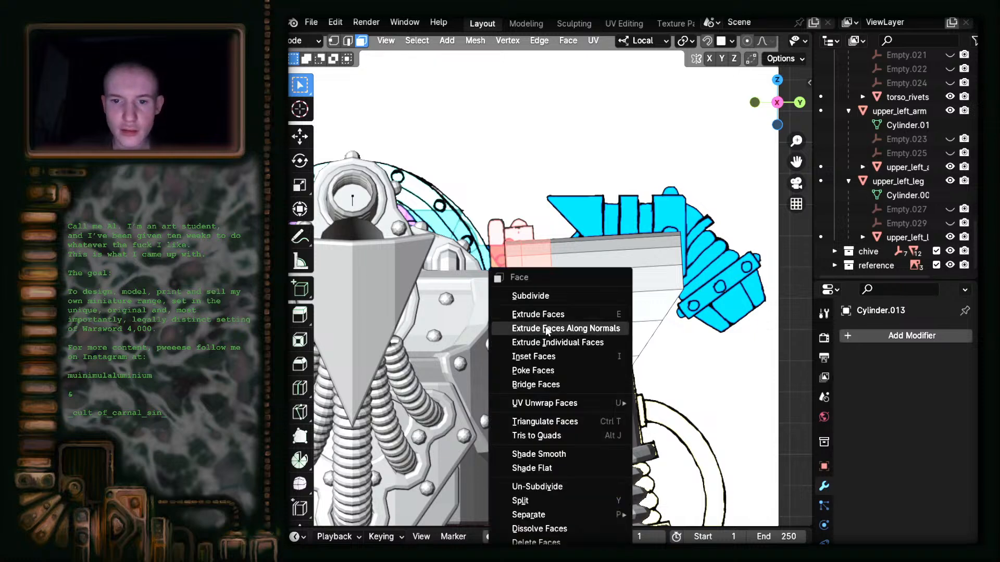
click(582, 329)
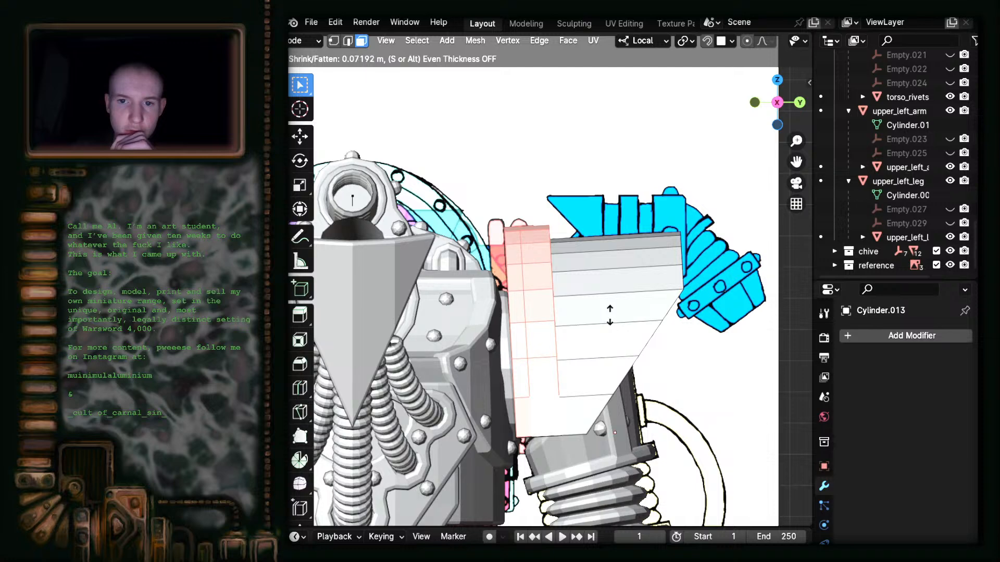
click(611, 318)
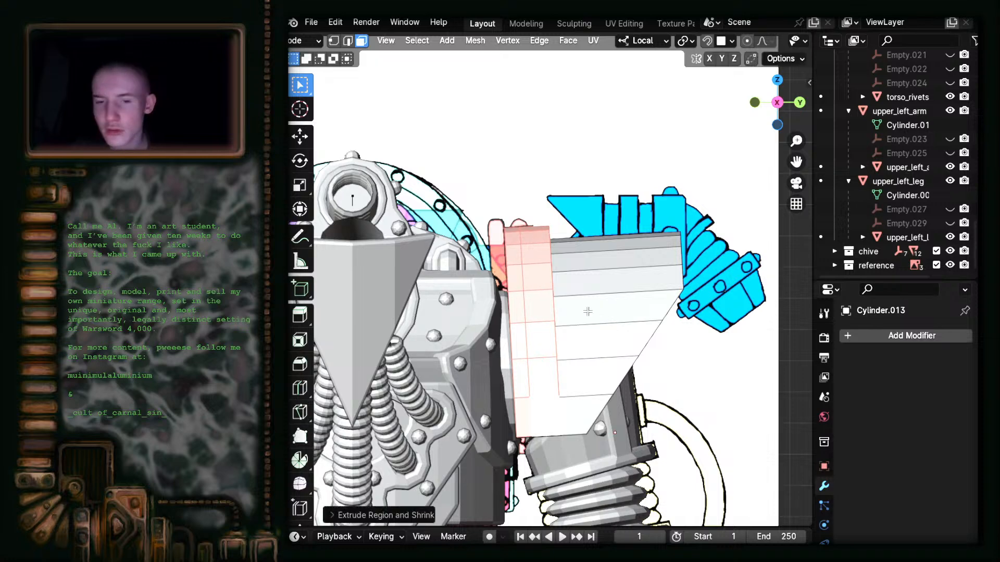
- Try to select only the raised rim's outer band of faces nearest the torso
scroll(571, 305, up, 2)
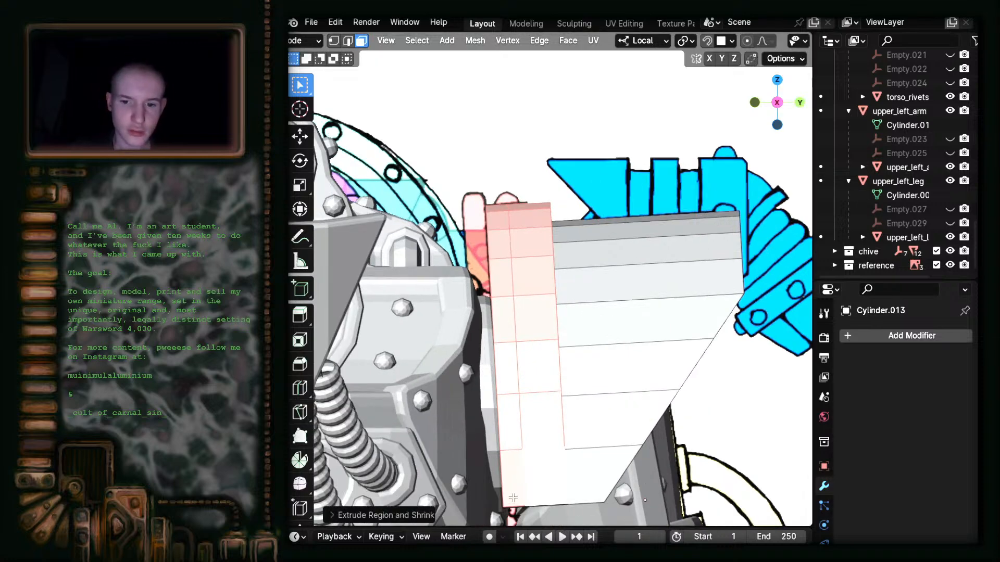
click(513, 498)
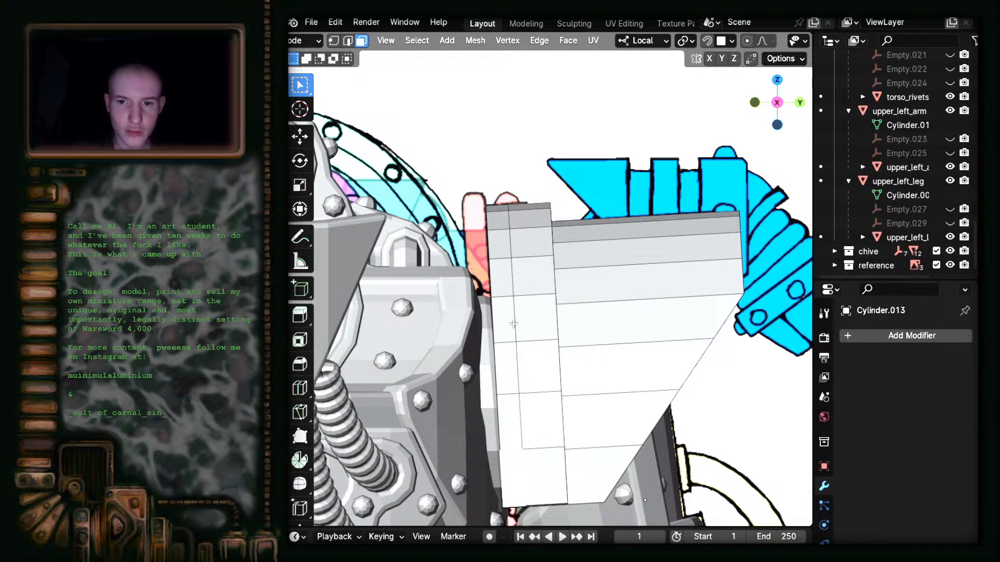
alt+click(504, 456)
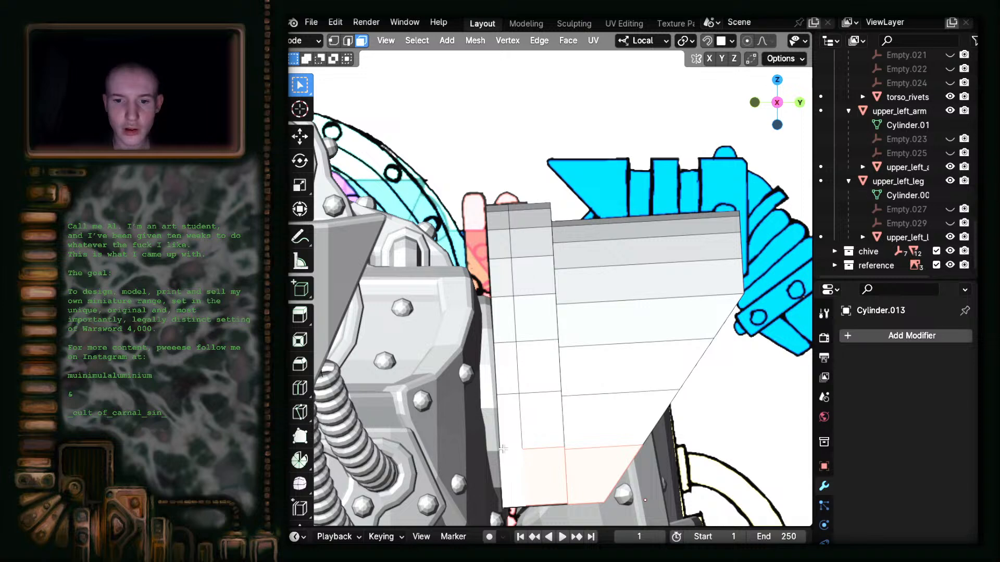
alt+click(506, 453)
middle_drag(506, 453, 561, 221)
mouse_move(563, 180)
middle_down()
mouse_move(567, 232)
mouse_move(520, 231)
mouse_move(350, 277)
mouse_move(404, 283)
mouse_move(392, 286)
middle_up()
click(553, 268)
middle_drag(493, 435, 573, 457)
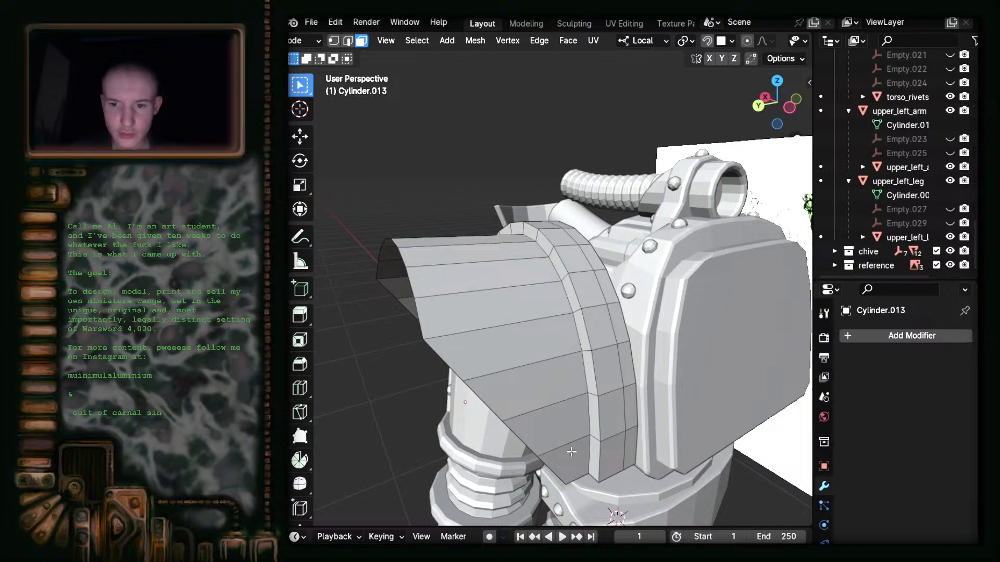
ctrl+click(630, 447)
middle_drag(464, 342, 607, 371)
scroll(622, 448, up, 4)
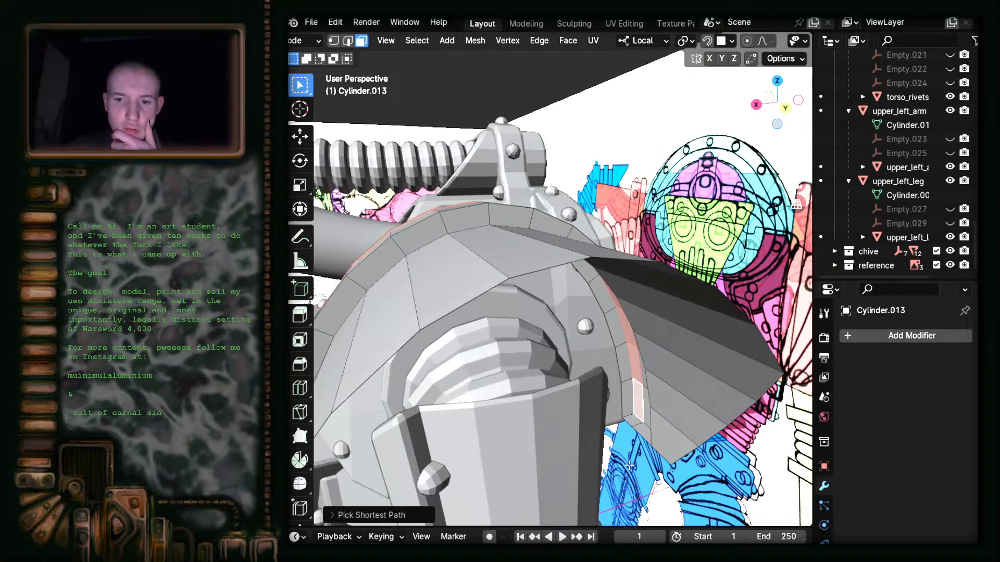
scroll(621, 457, up, 1)
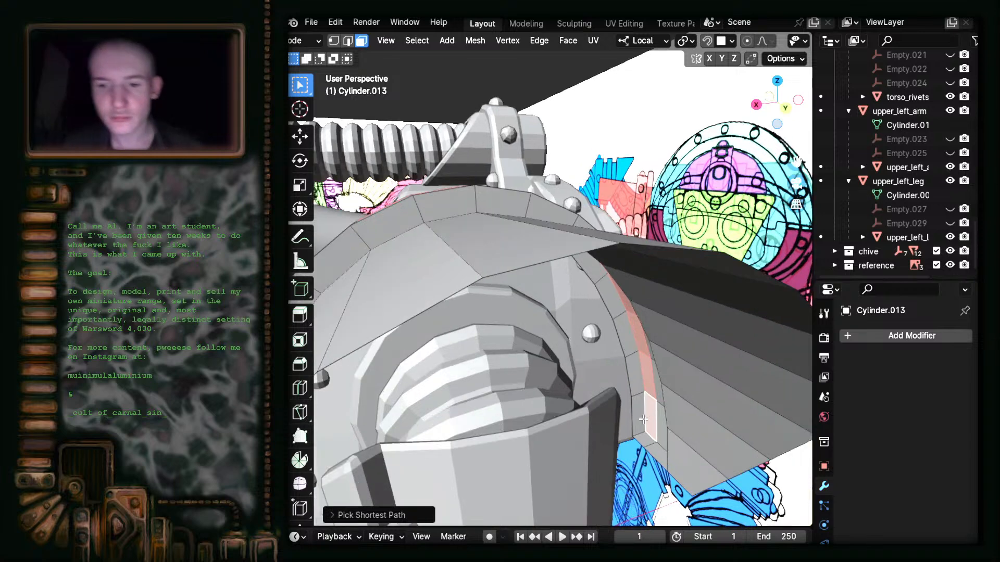
ctrl+click(639, 430)
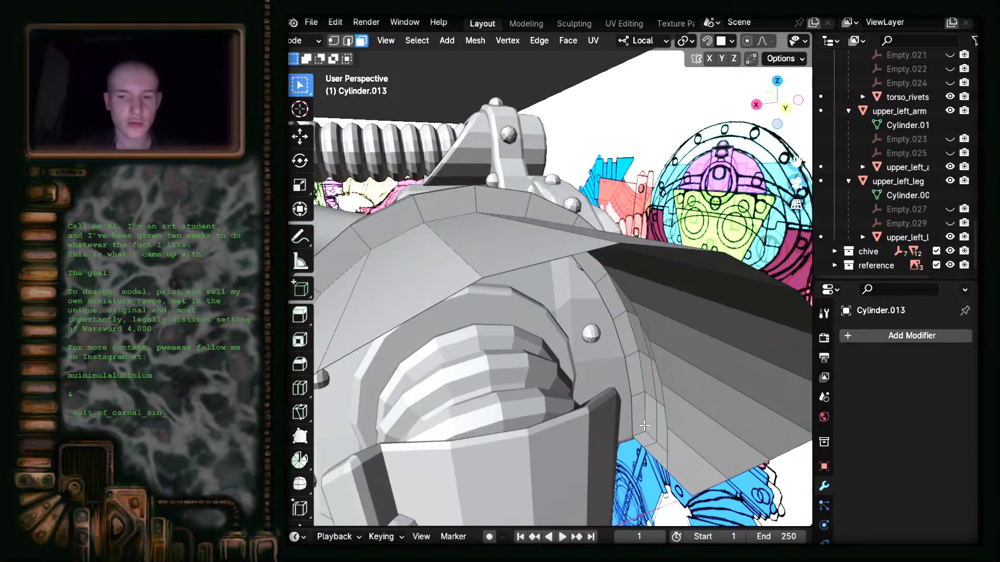
- Undo the recent face selections and the extrusion of the two bands nearest the torso
key(ctrl+z)
key(ctrl+z)
key(ctrl+z)
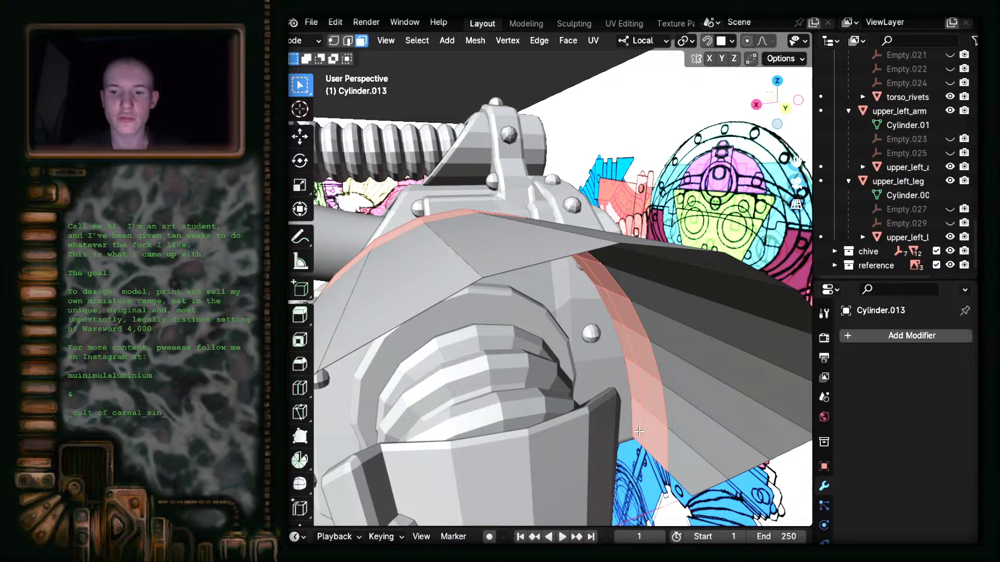
- Select all of the shoulder pad's faces and extrude them inward along their normals by about 0.09 m to thicken the shell
scroll(640, 305, down, 3)
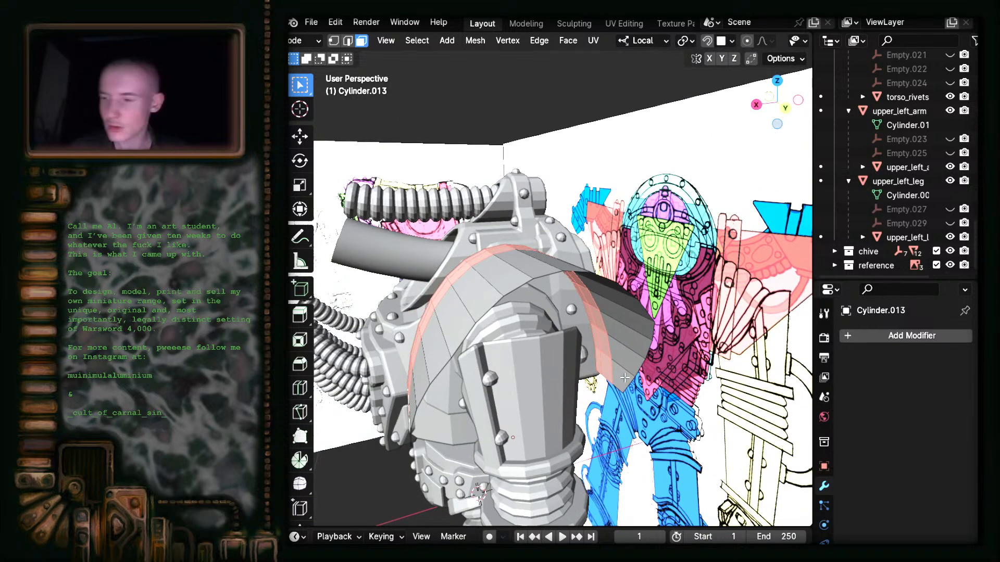
alt+click(624, 378)
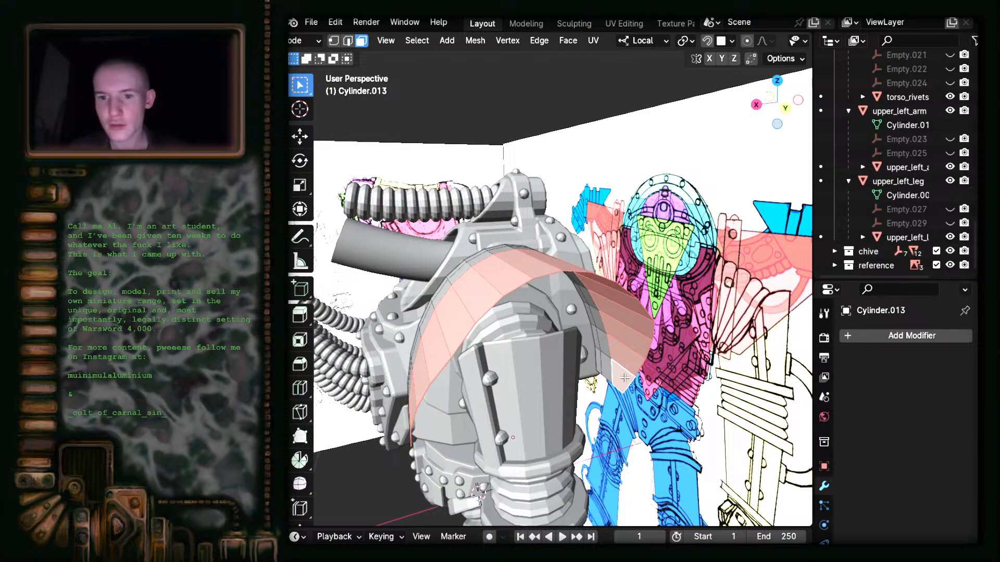
alt+shift+click(600, 356)
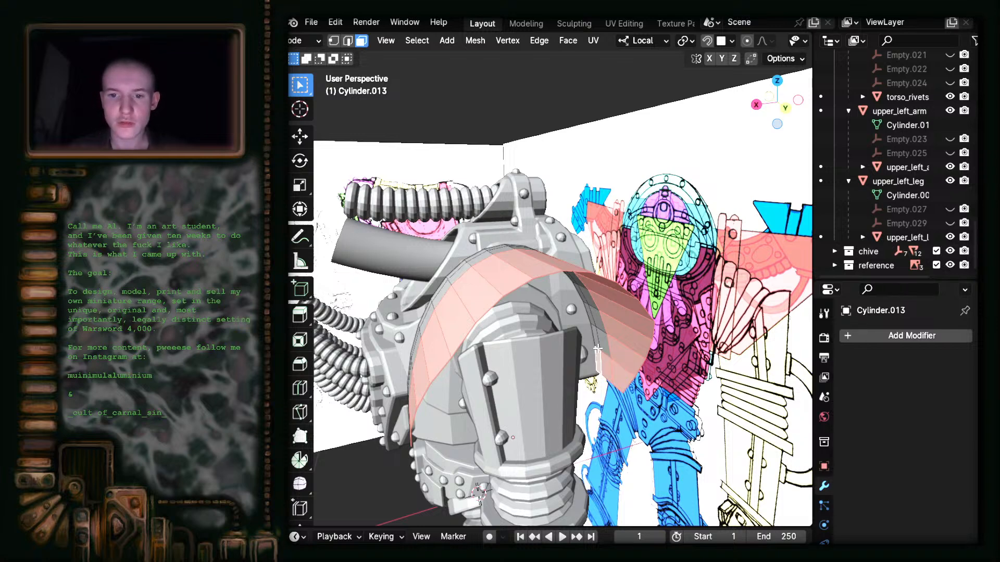
shift+click(605, 357)
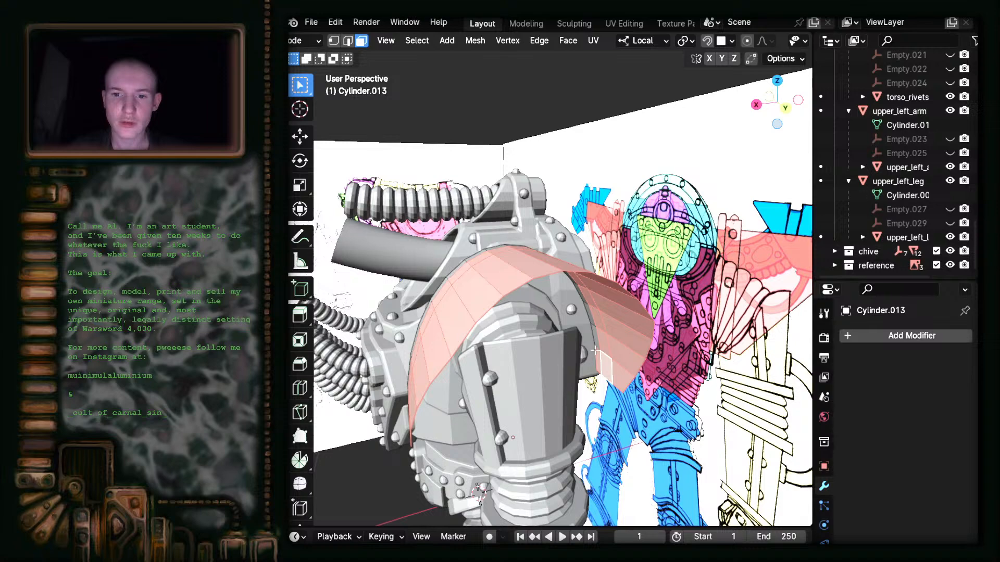
alt+shift+click(597, 350)
scroll(594, 401, down, 3)
middle_drag(595, 402, 615, 365)
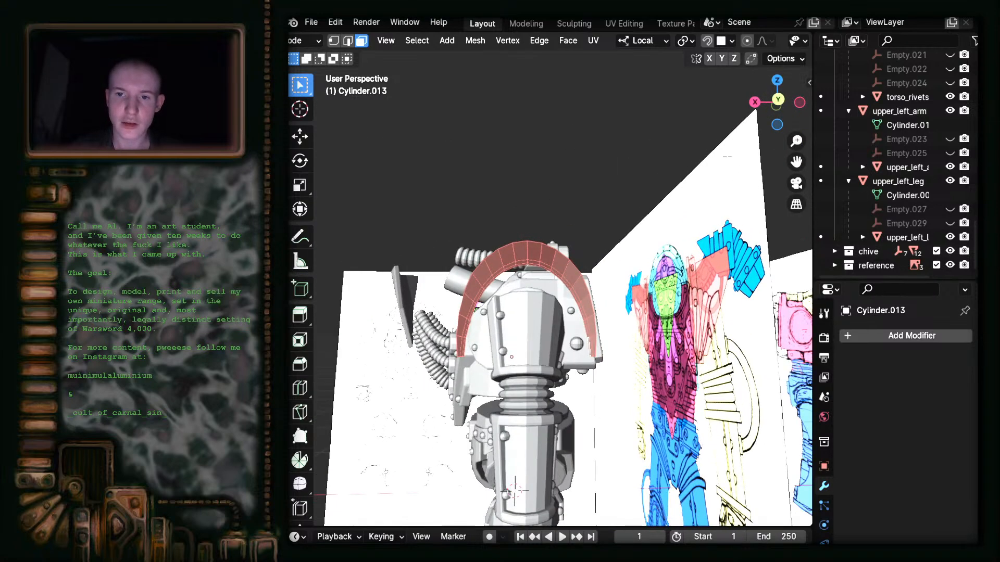
click(779, 100)
scroll(625, 367, up, 4)
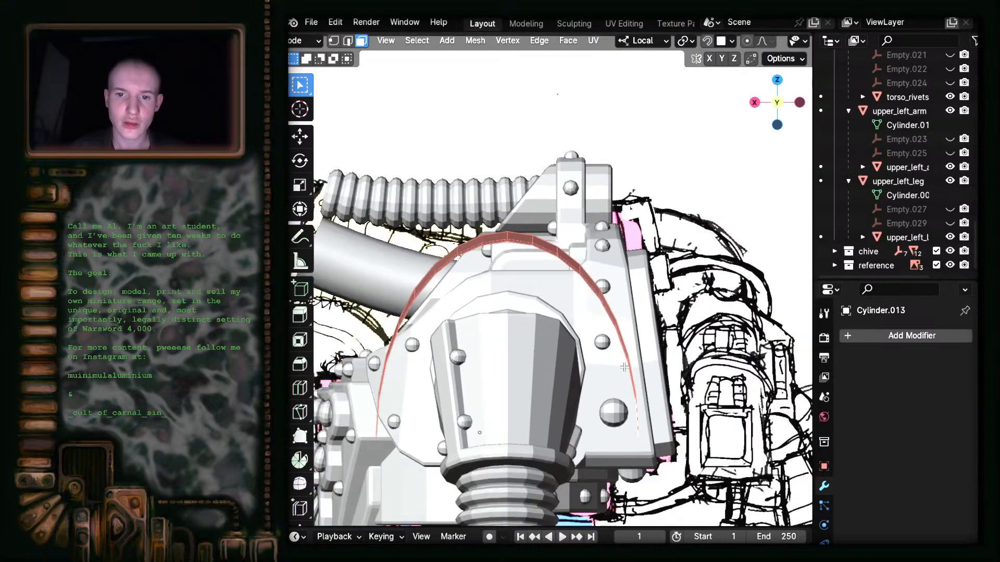
shift+middle_drag(545, 386, 587, 370)
key(ctrl+f)
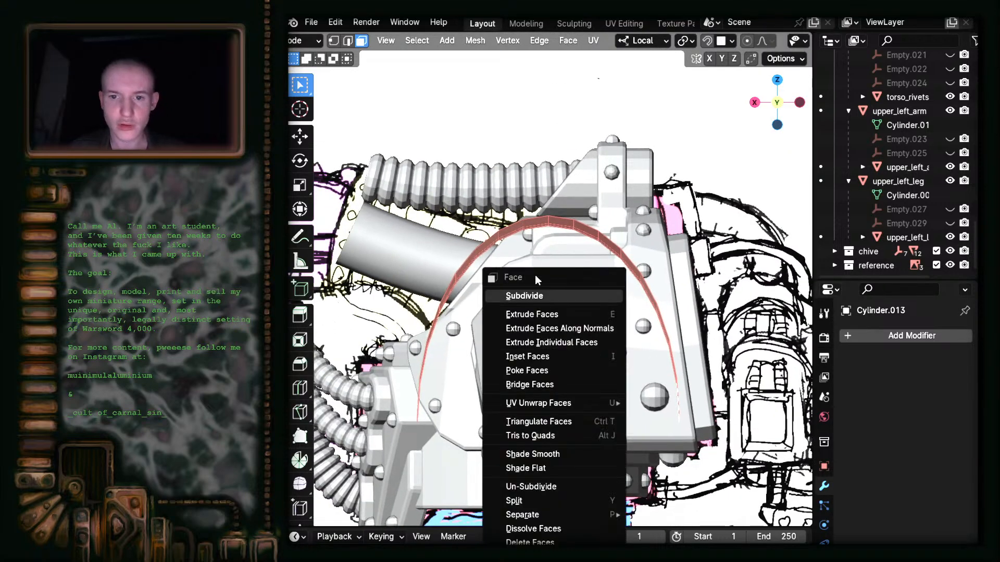
click(560, 329)
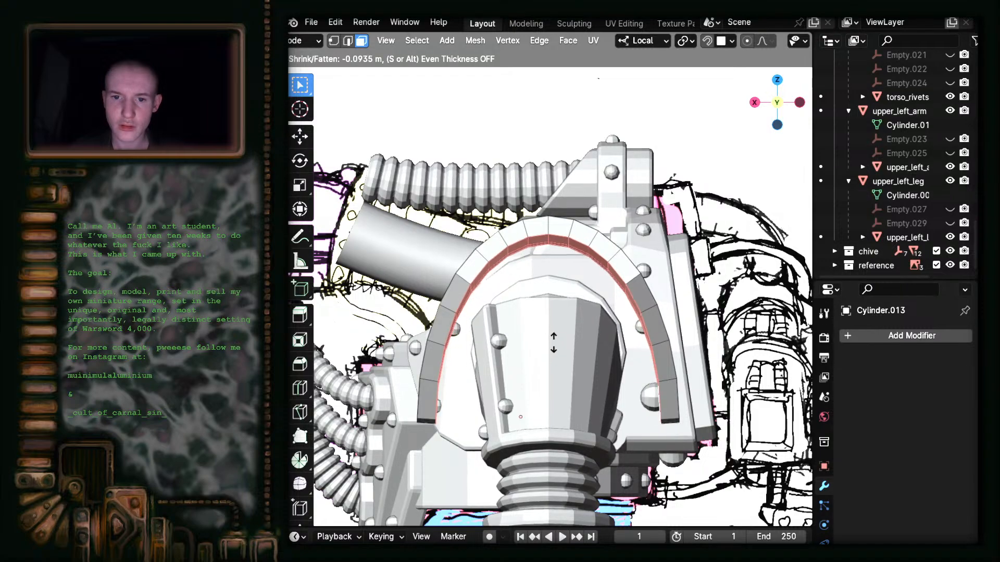
click(553, 344)
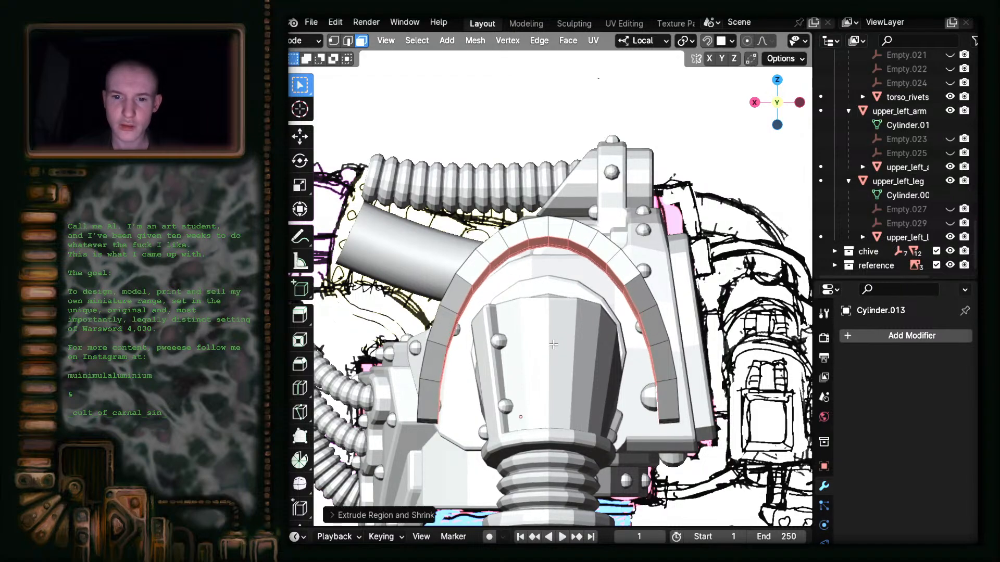
- Examine the thickened shoulder pad's inner side and its clearance to the torso and arm from below
scroll(553, 337, down, 4)
middle_drag(553, 337, 638, 366)
middle_drag(517, 356, 332, 279)
scroll(531, 297, up, 7)
middle_drag(531, 296, 594, 173)
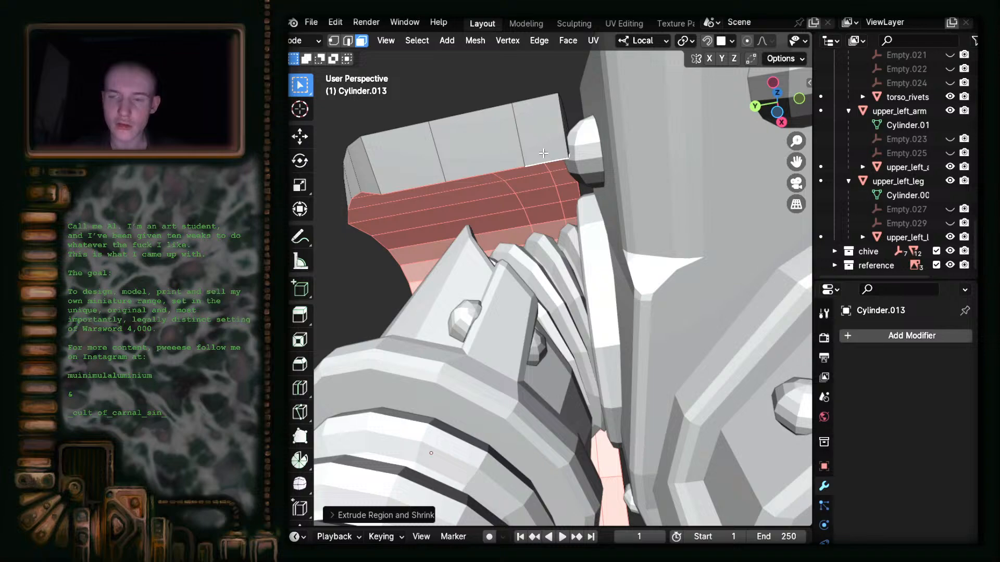
scroll(542, 172, down, 4)
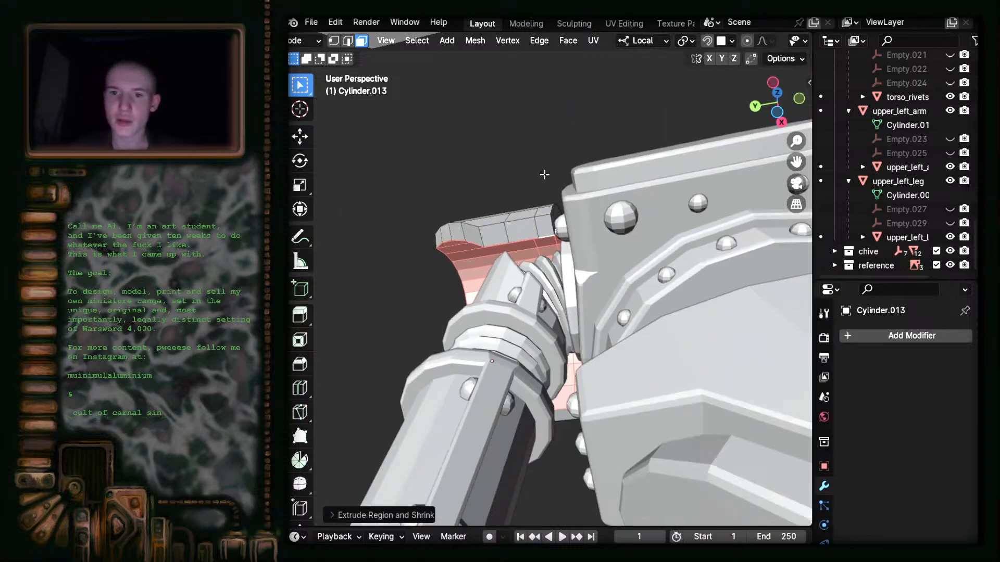
middle_drag(531, 218, 598, 188)
key(alt+z)
key(alt+z)
- Leave mesh editing and examine the thickened shoulder pad from several angles against the body and the reference drawings
key(Tab)
scroll(667, 295, up, 3)
middle_drag(565, 308, 572, 445)
scroll(534, 389, up, 4)
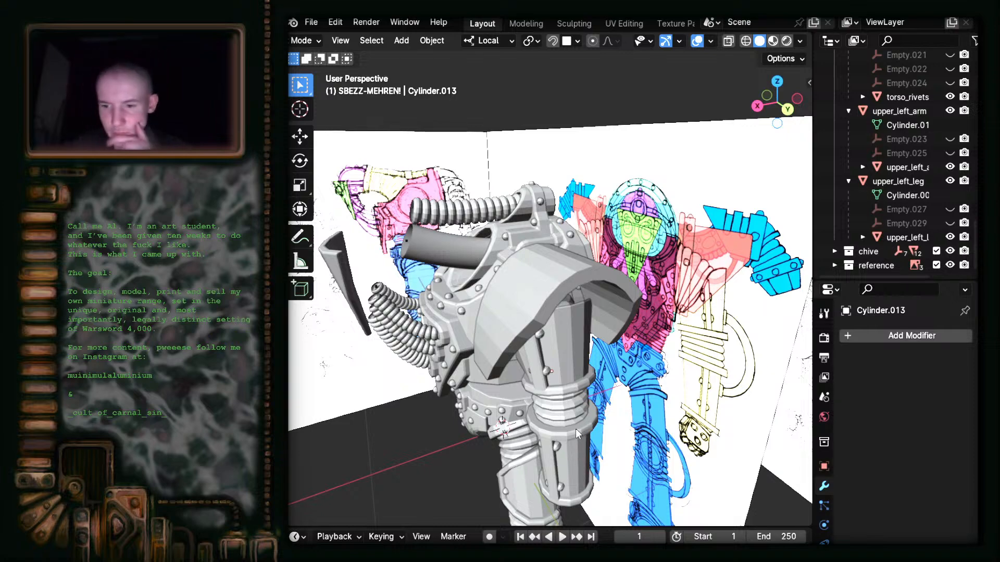
scroll(507, 322, down, 3)
scroll(507, 322, up, 4)
middle_drag(507, 323, 582, 290)
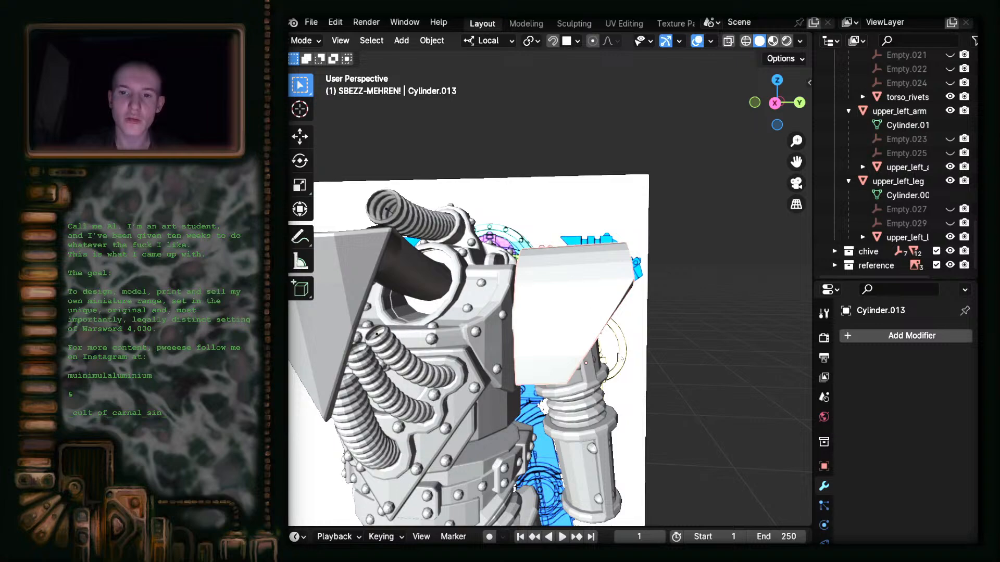
middle_drag(630, 364, 589, 386)
middle_drag(654, 368, 482, 272)
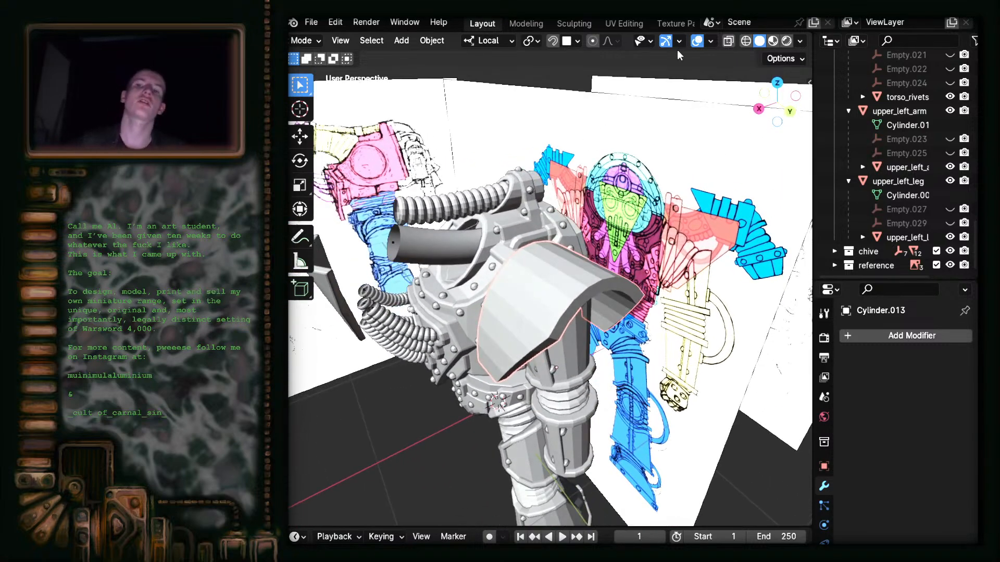
click(758, 108)
scroll(611, 307, up, 3)
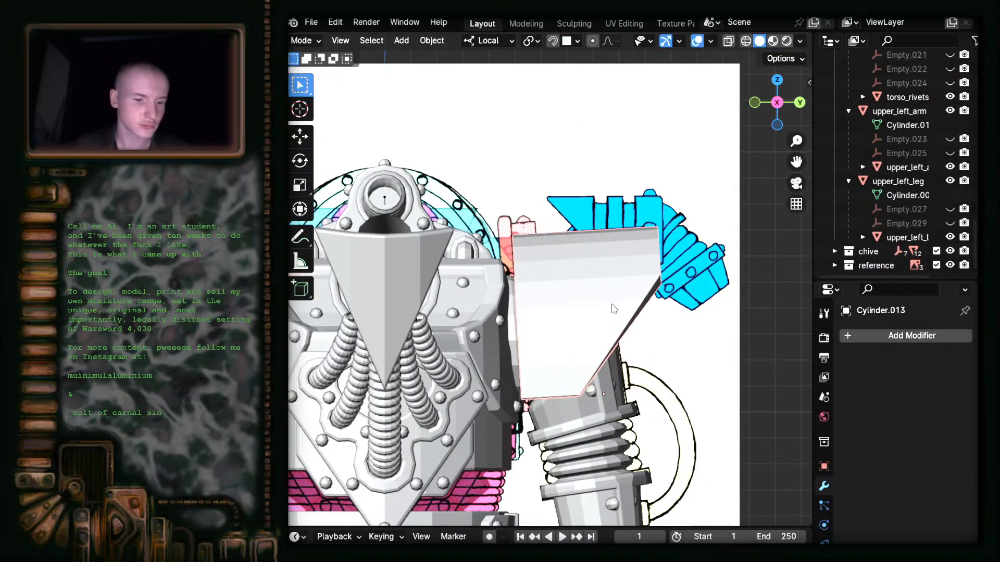
- Reopen the pad's mesh and extrude its two outer face bands nearest the torso outward along their normals by about 0.07 m
key(Tab)
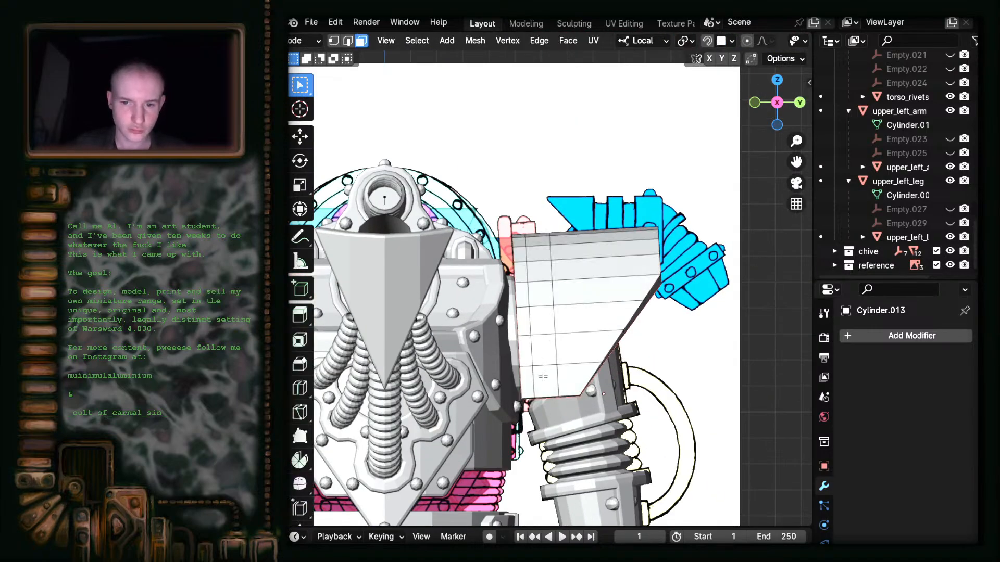
middle_drag(557, 375, 356, 361)
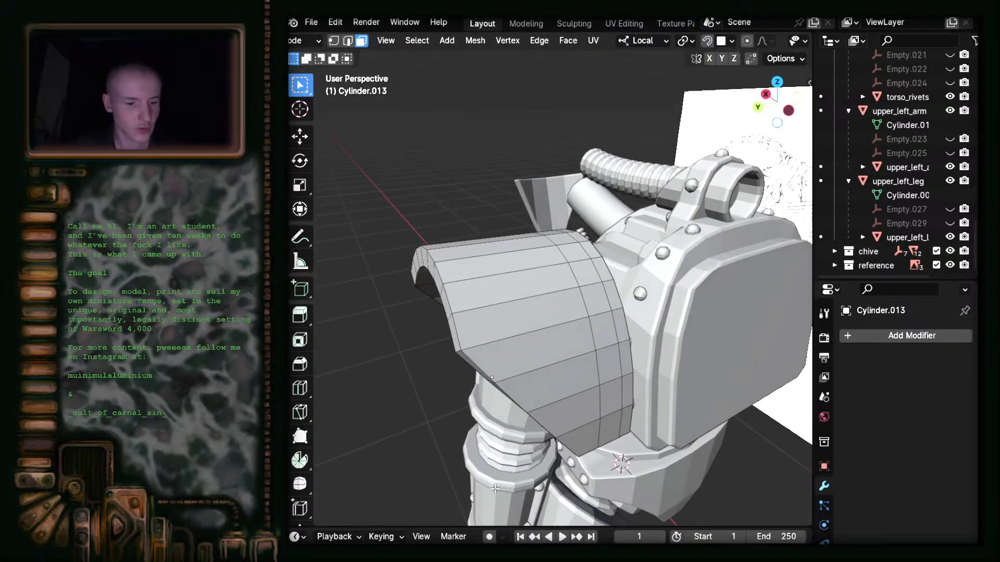
ctrl+click(603, 425)
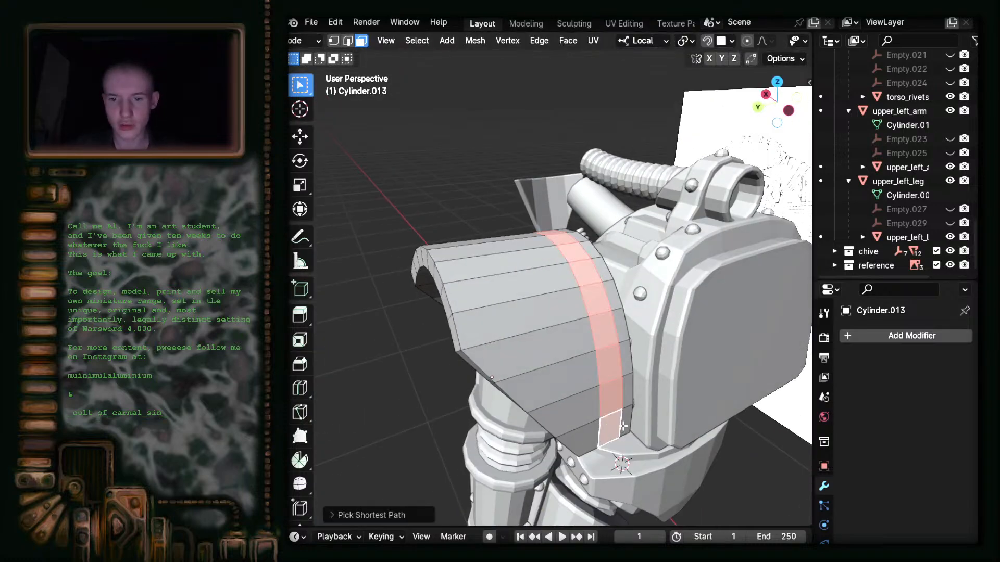
middle_drag(622, 426, 441, 465)
ctrl+click(520, 430)
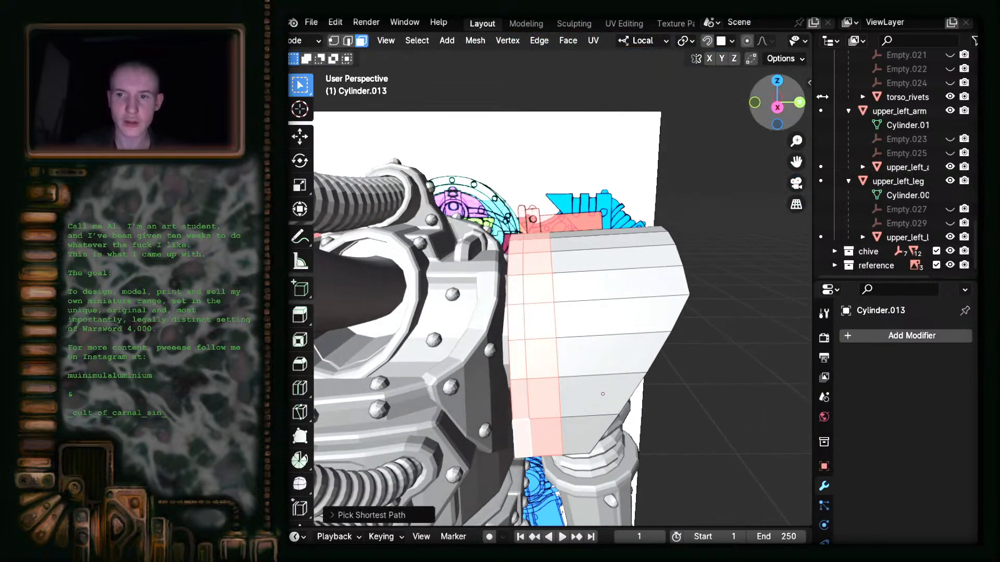
click(770, 106)
scroll(587, 259, up, 2)
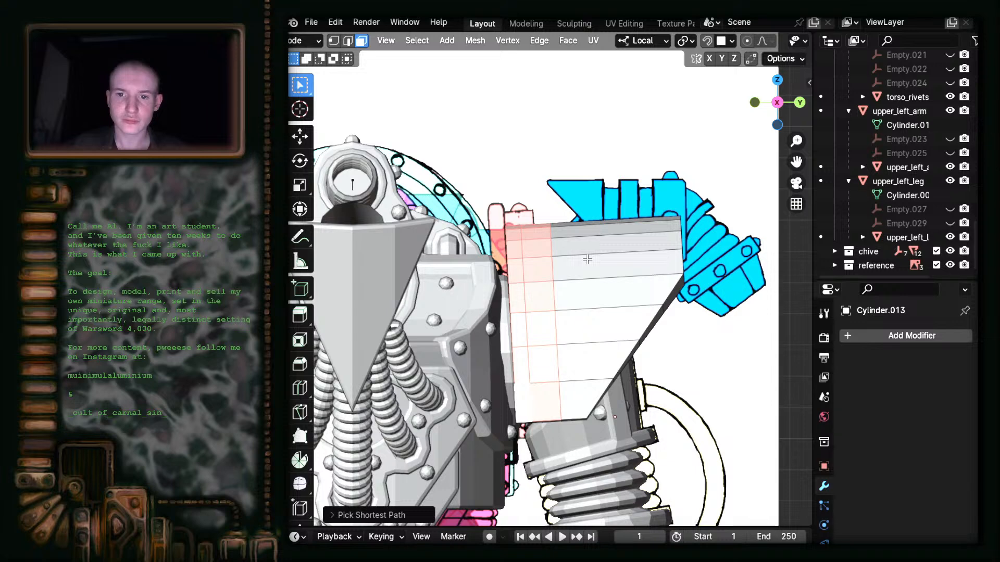
right_click(587, 259)
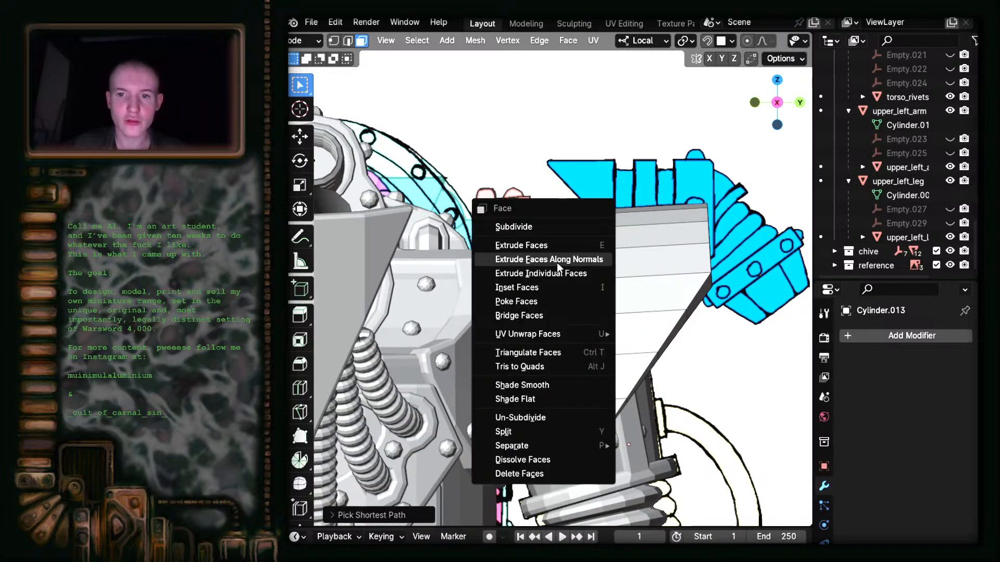
click(558, 260)
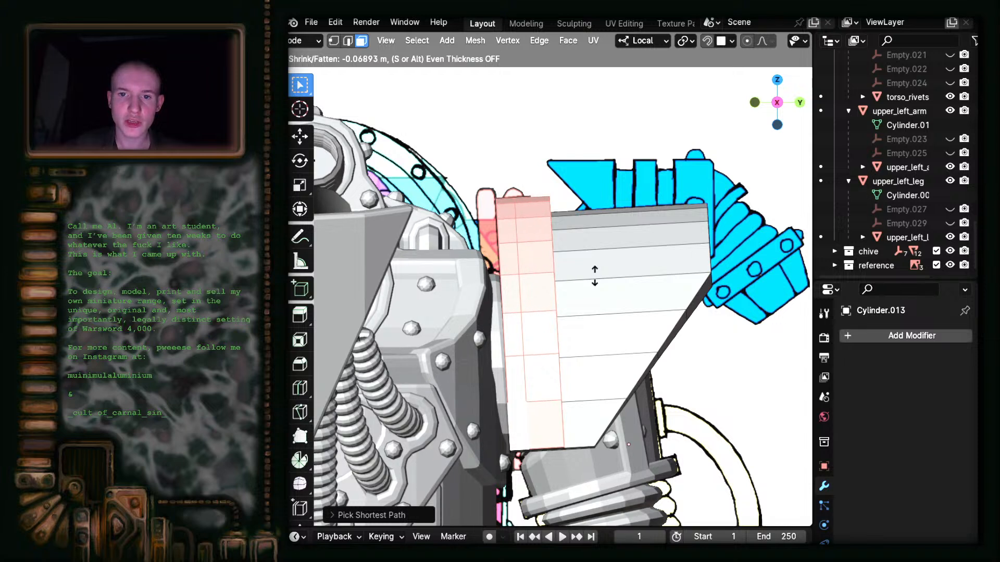
click(594, 276)
- Extrude only the raised rim's outer band of faces nearest the torso along its normals by about 0.05 m
middle_drag(518, 425, 499, 326)
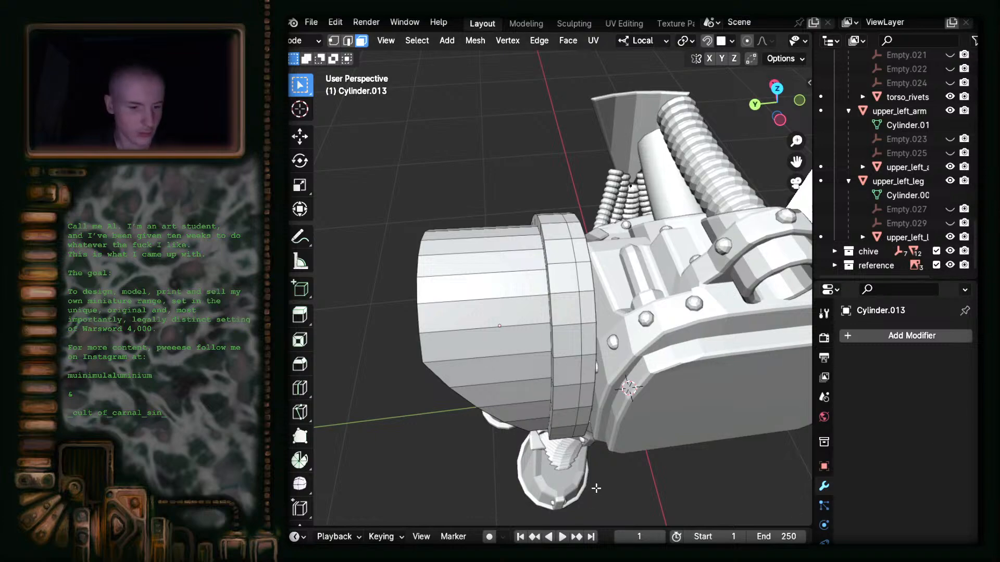
ctrl+click(580, 437)
middle_drag(579, 436, 787, 69)
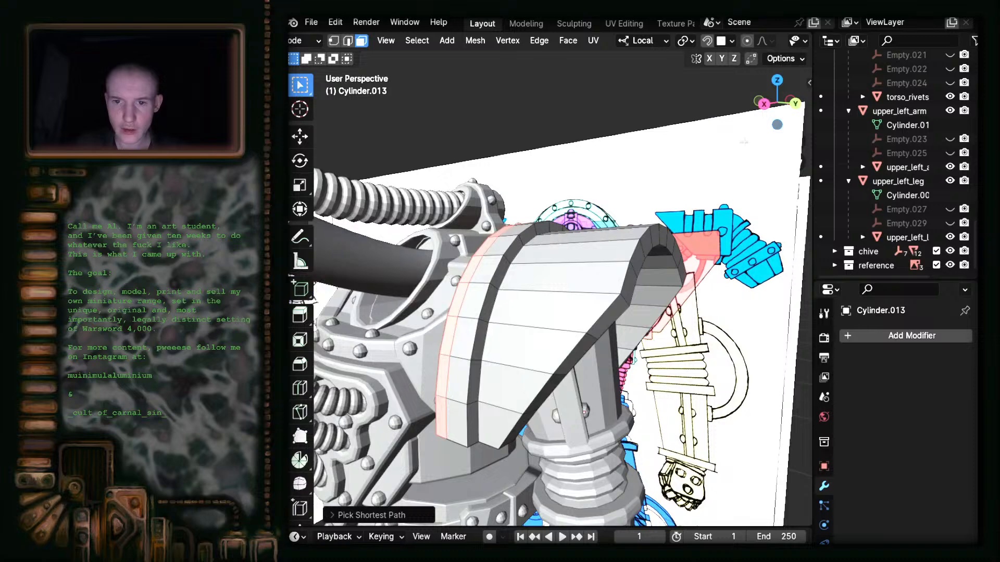
click(759, 100)
scroll(619, 307, up, 2)
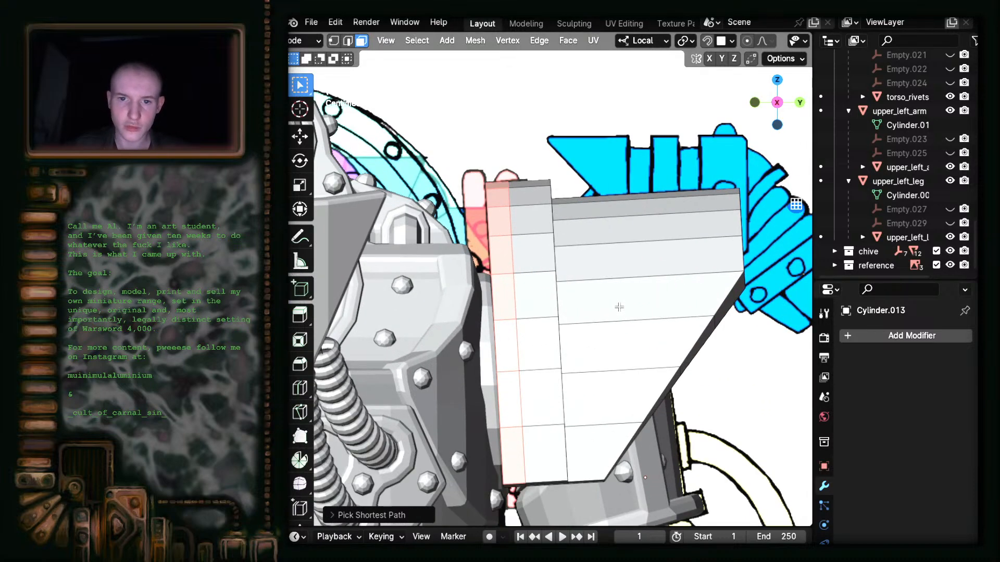
right_click(621, 306)
click(601, 310)
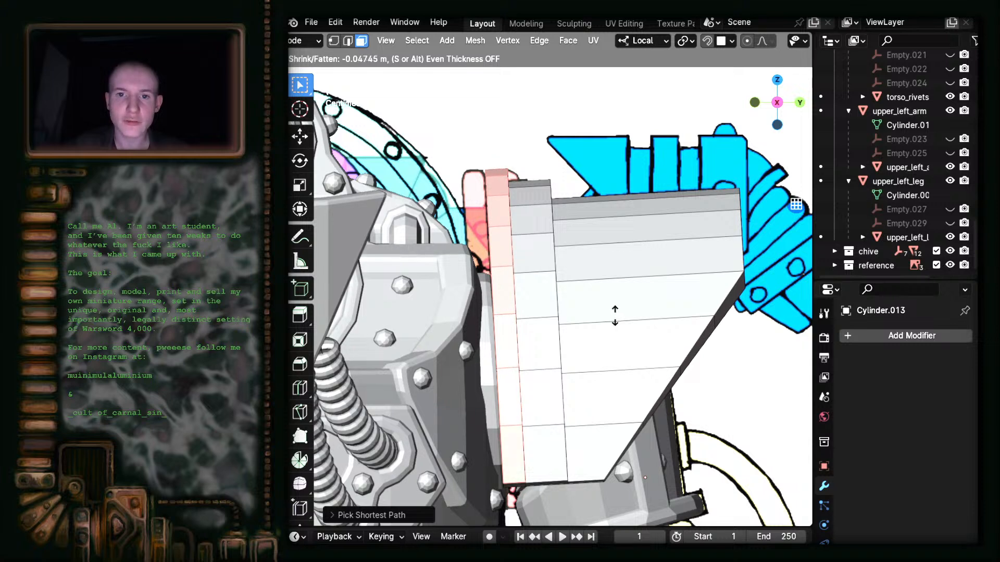
click(614, 315)
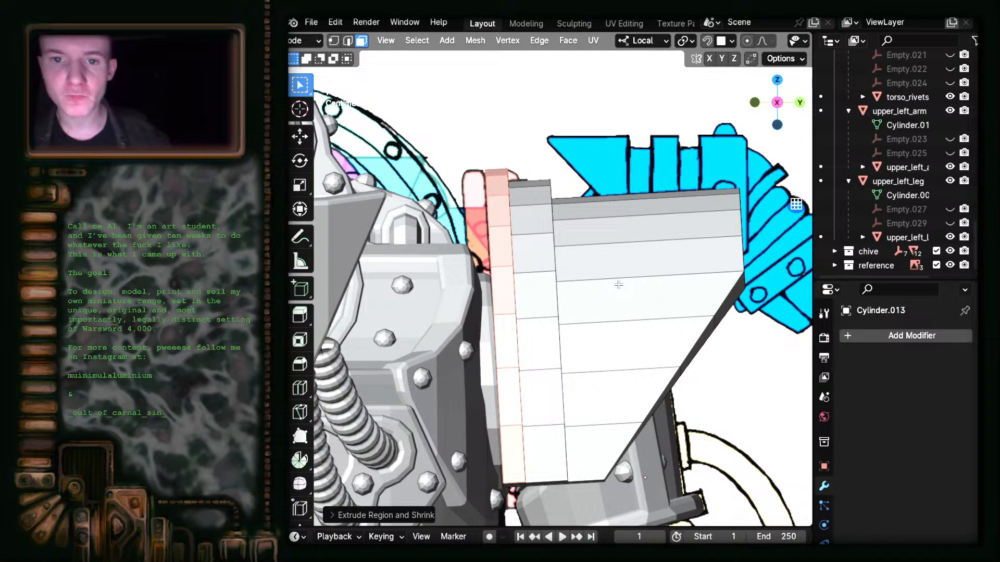
- Check the stepped rim against the front reference and from an angle, and leave mesh editing to view the whole figure
key(KP_3)
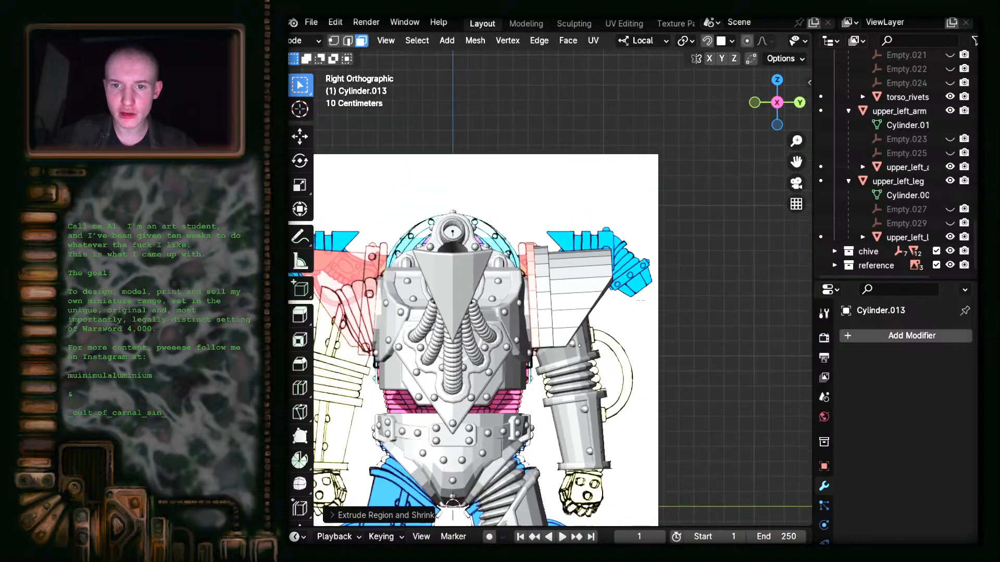
scroll(697, 276, up, 2)
middle_drag(602, 394, 526, 374)
scroll(526, 374, down, 3)
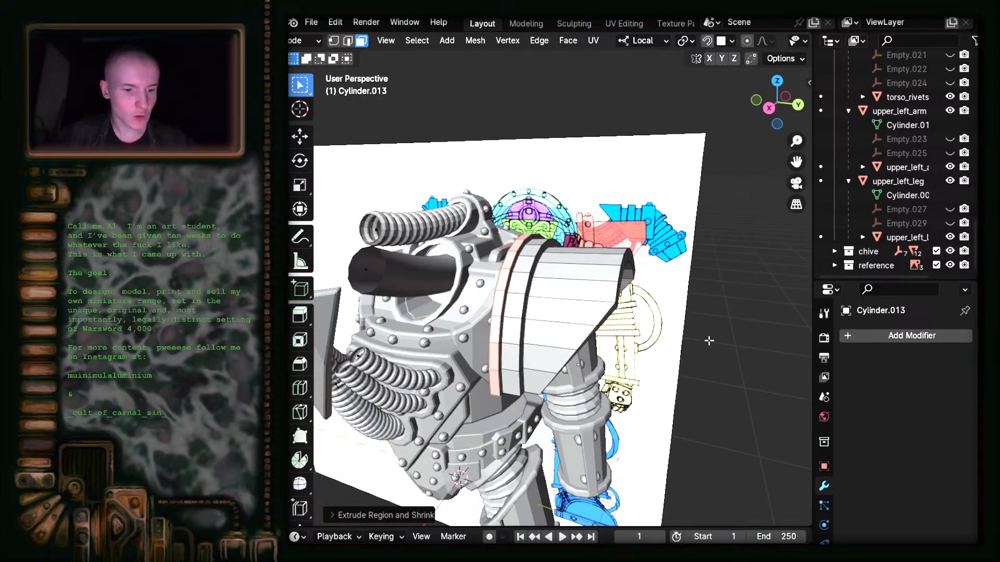
key(Tab)
scroll(645, 373, down, 5)
middle_drag(645, 373, 623, 383)
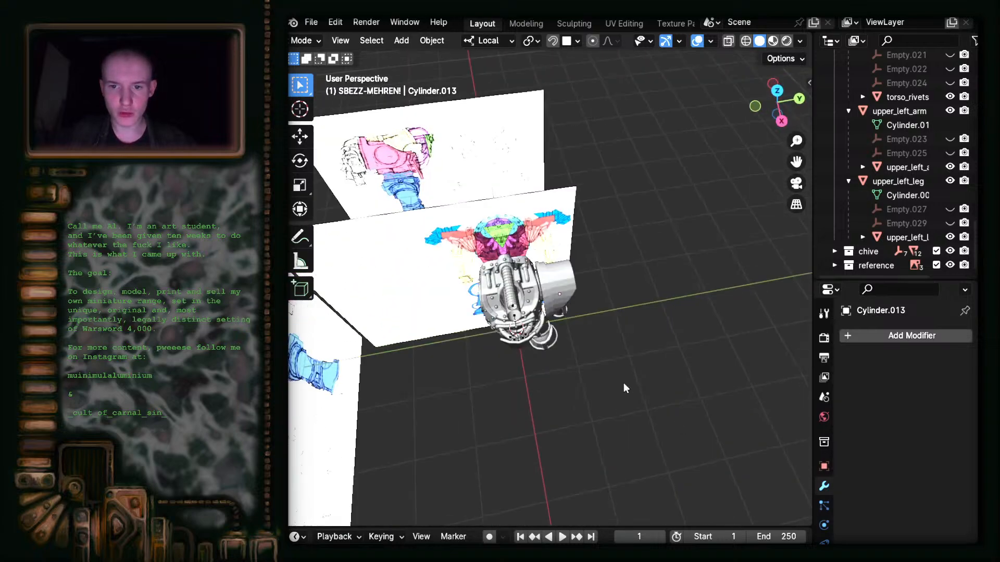
- Apply smooth shading to the left shoulder pad, keeping its rim edges sharp, and clear the selection to inspect it close up
right_click(549, 282)
click(516, 282)
scroll(619, 314, up, 5)
middle_drag(619, 314, 743, 251)
click(704, 339)
mouse_move(704, 339)
middle_down()
mouse_move(700, 241)
mouse_move(640, 371)
mouse_move(645, 411)
mouse_move(661, 248)
mouse_move(588, 434)
mouse_move(580, 283)
mouse_move(699, 367)
mouse_move(687, 329)
mouse_move(630, 326)
mouse_move(736, 305)
mouse_move(686, 338)
middle_up()
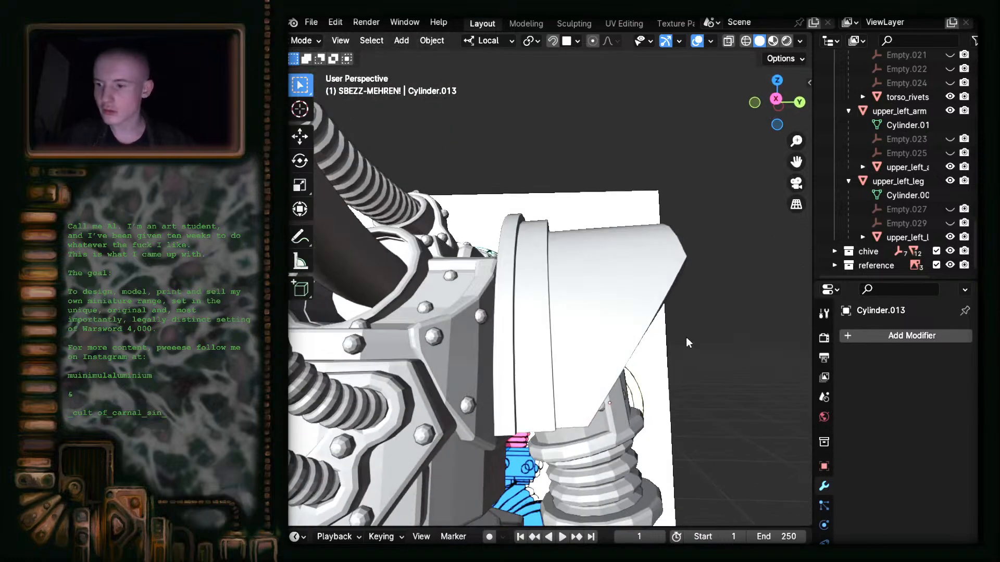
key(ctrl+z)
key(ctrl+z)
click(713, 322)
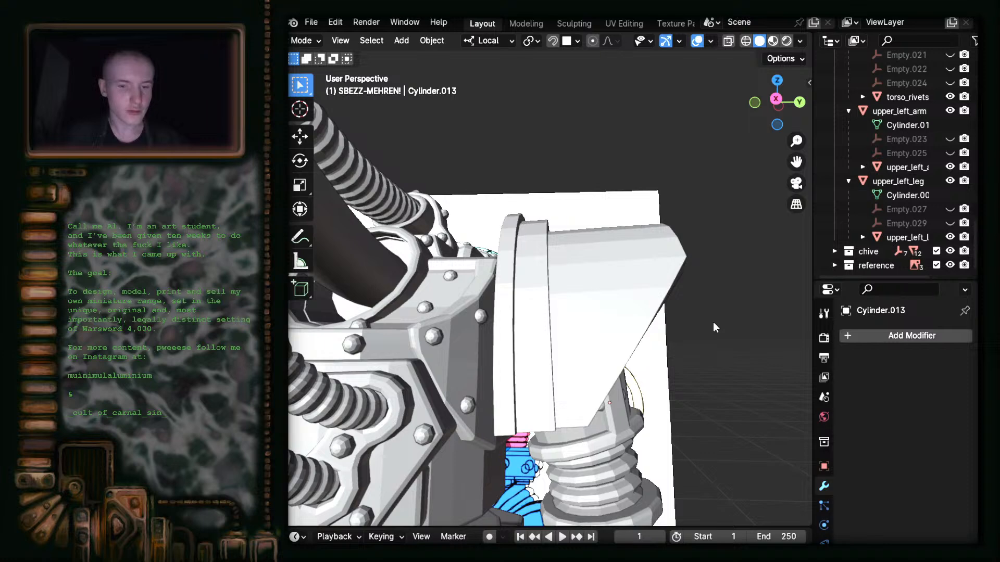
scroll(710, 323, down, 5)
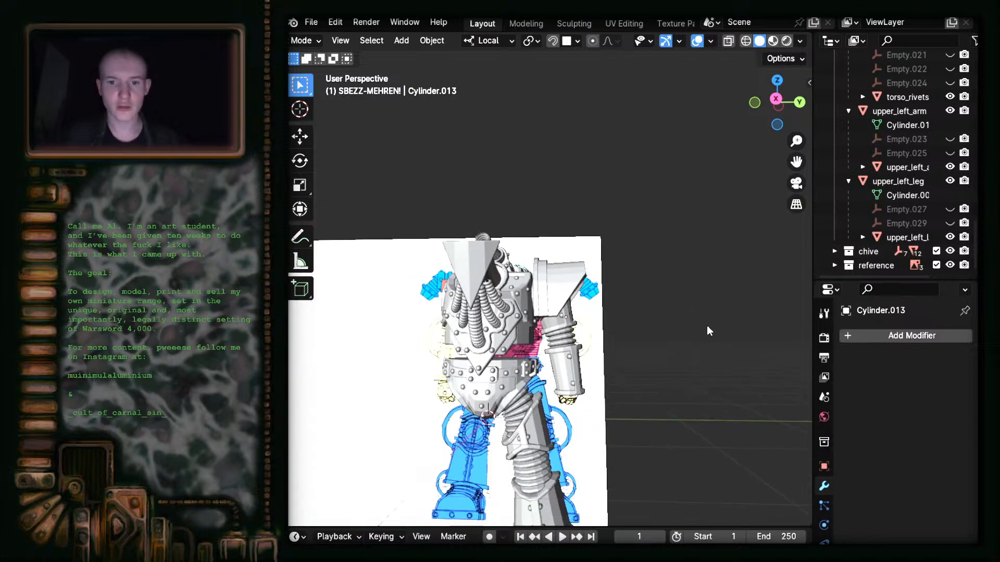